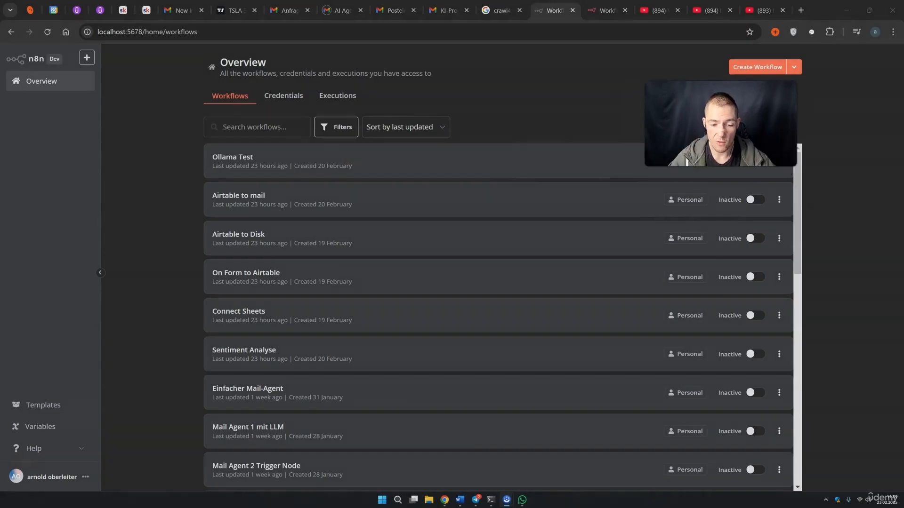
# Start a new workflow with a Google Drive 'On changes involving a specific folder' trigger
pyautogui.click(749, 68)
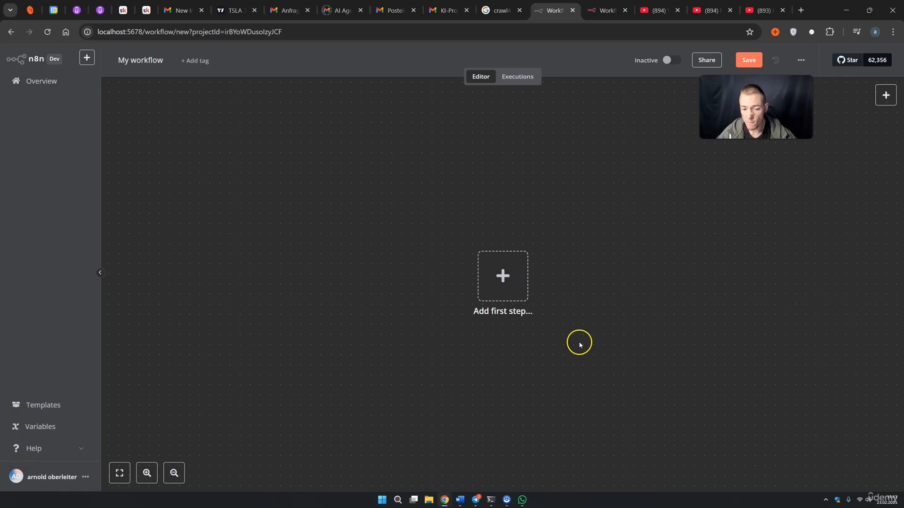
pyautogui.moveTo(689, 324); pyautogui.dragTo(615, 313)
pyautogui.moveTo(748, 113); pyautogui.dragTo(749, 126)
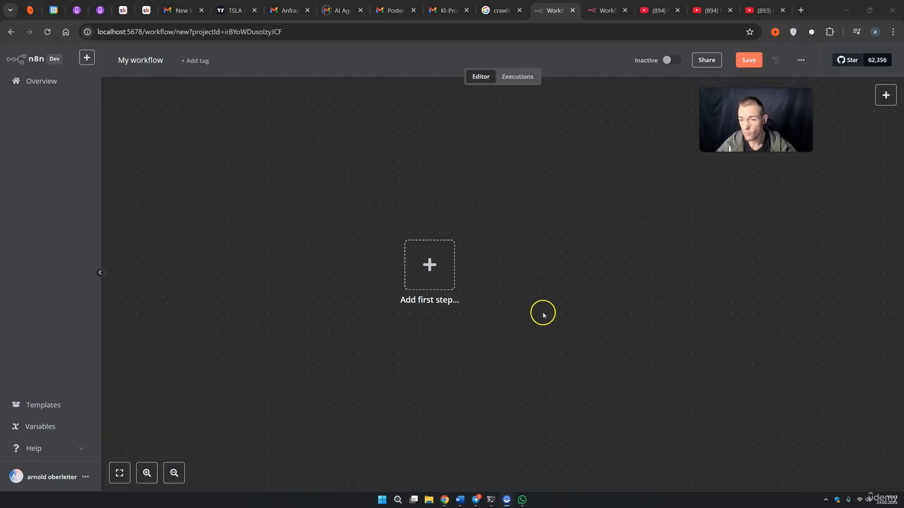
pyautogui.click(454, 285)
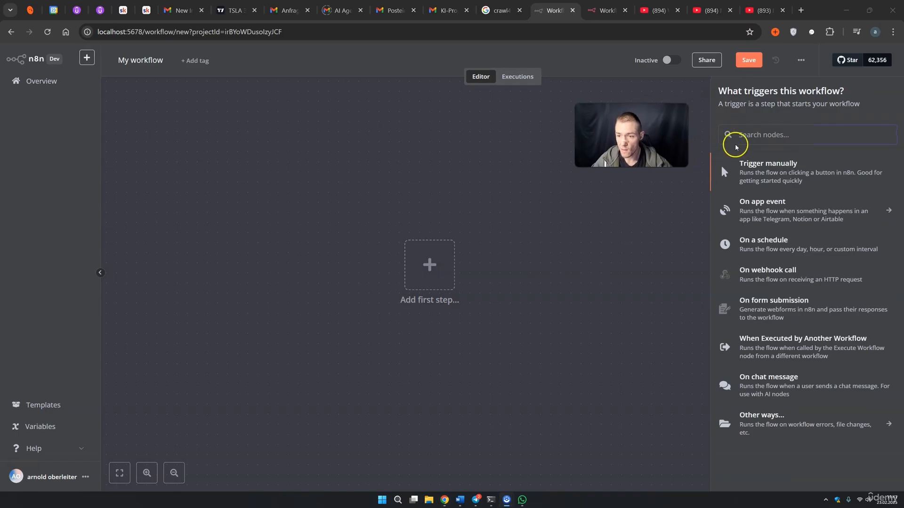
pyautogui.write('goo')
pyautogui.click(731, 142)
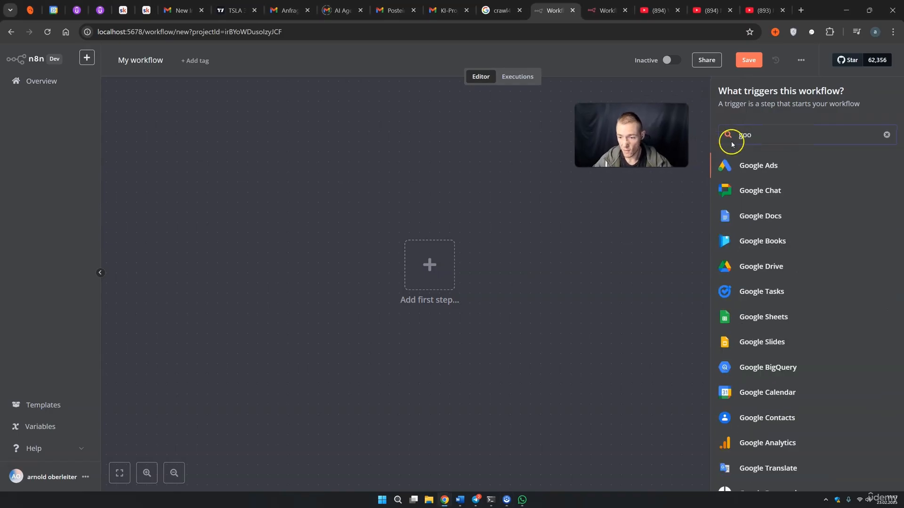
pyautogui.click(778, 267)
pyautogui.click(778, 189)
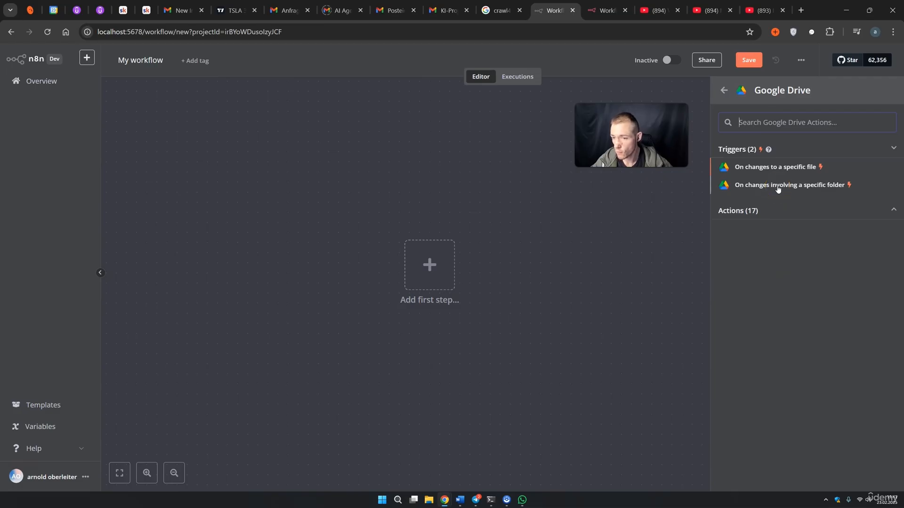
pyautogui.click(778, 188)
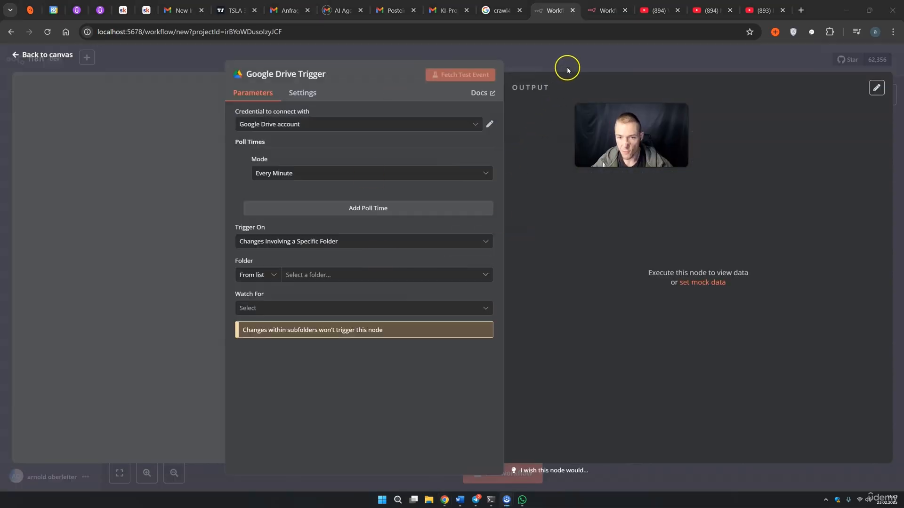
pyautogui.click(566, 67)
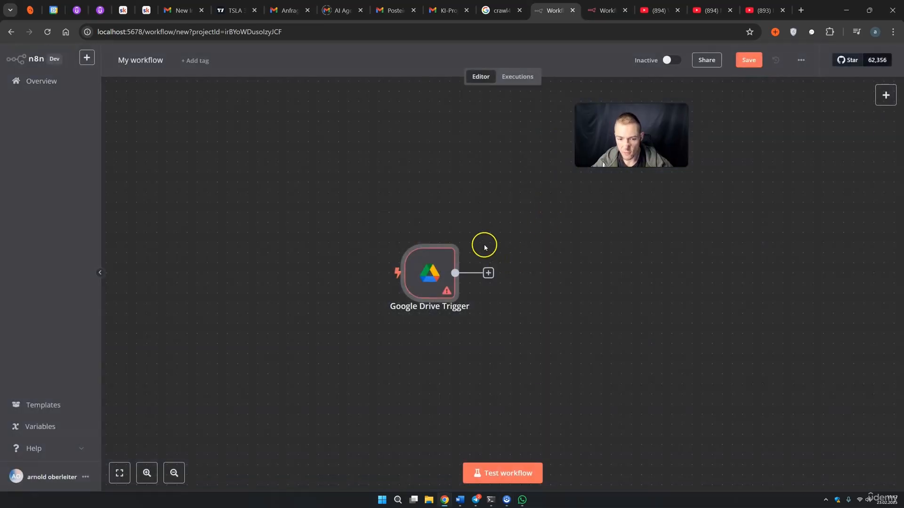
# Rename the workflow to 'Load Data from Drive to Pinecone' and save it
pyautogui.click(153, 64)
pyautogui.moveTo(166, 65); pyautogui.dragTo(106, 67)
pyautogui.write('Load ')
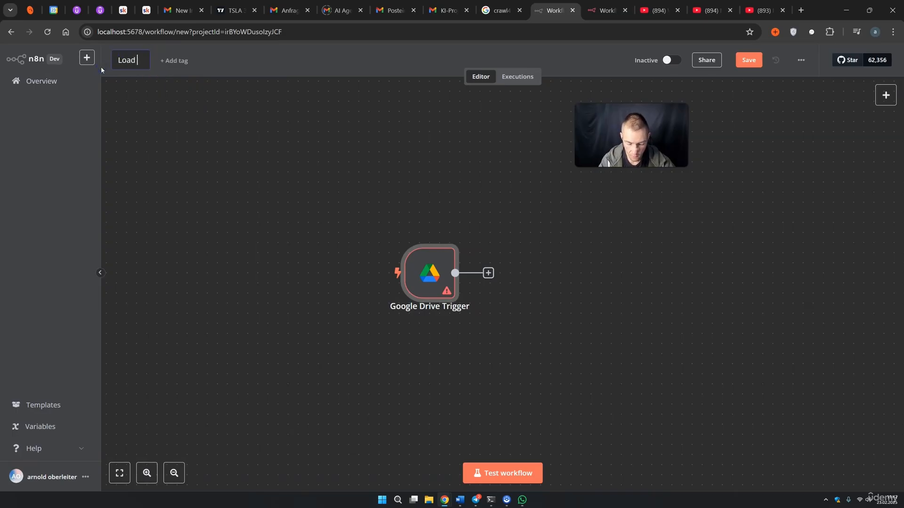
pyautogui.write('Data from Dr')
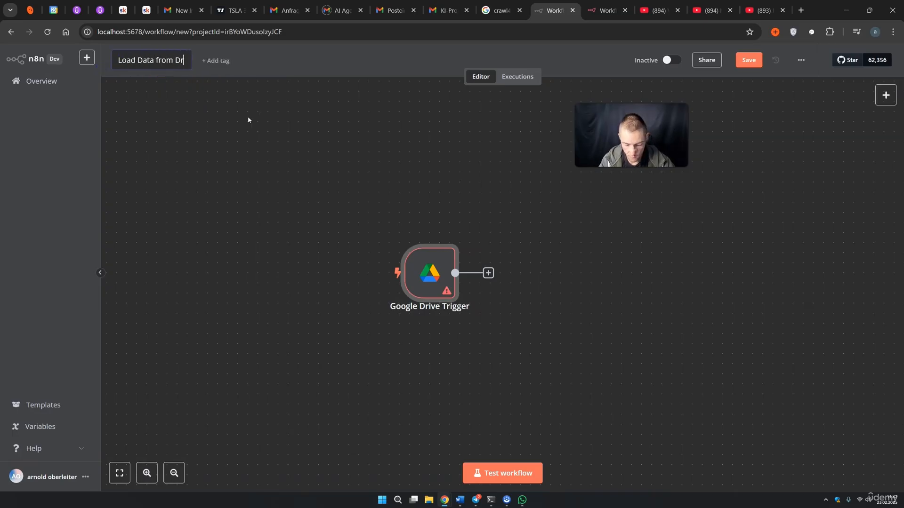
pyautogui.write('ive to')
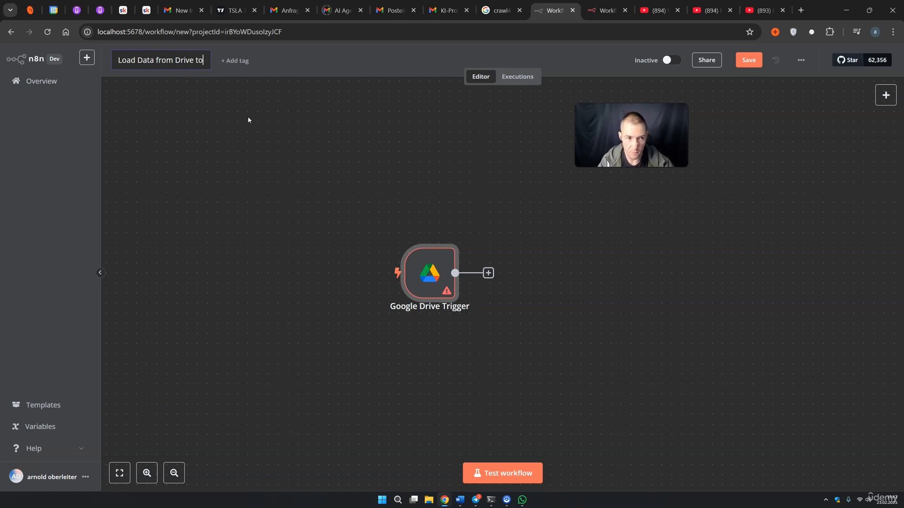
pyautogui.write(' Pinecone')
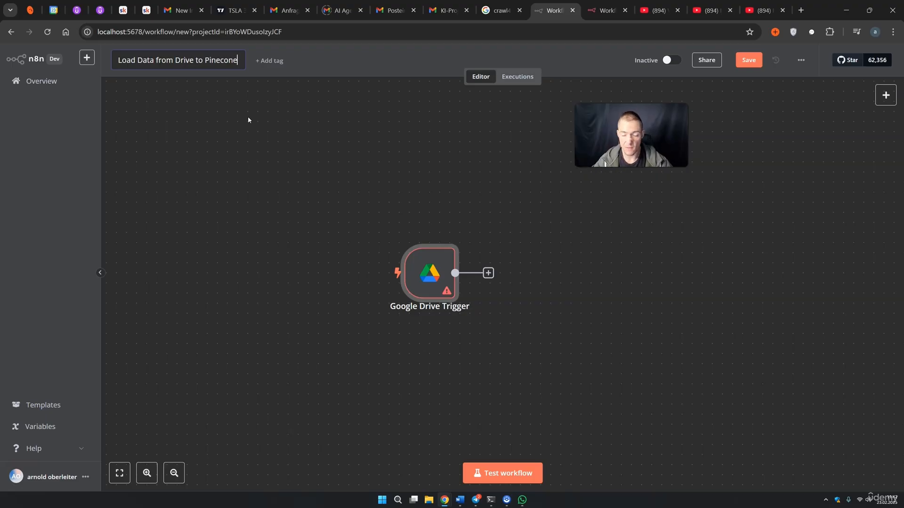
pyautogui.click(285, 116)
pyautogui.click(396, 157)
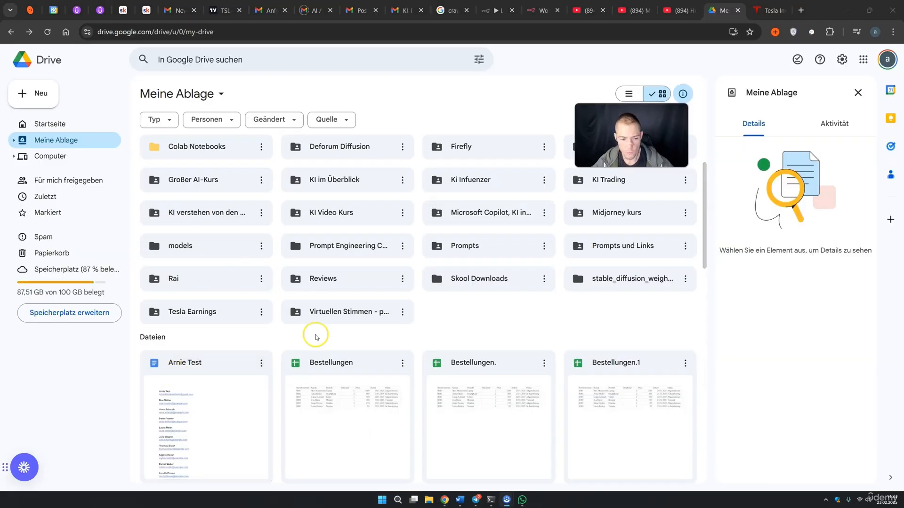
# Open the Tesla Earnings folder in Drive, then go to Tesla's investor-relations page
pyautogui.doubleClick(199, 314)
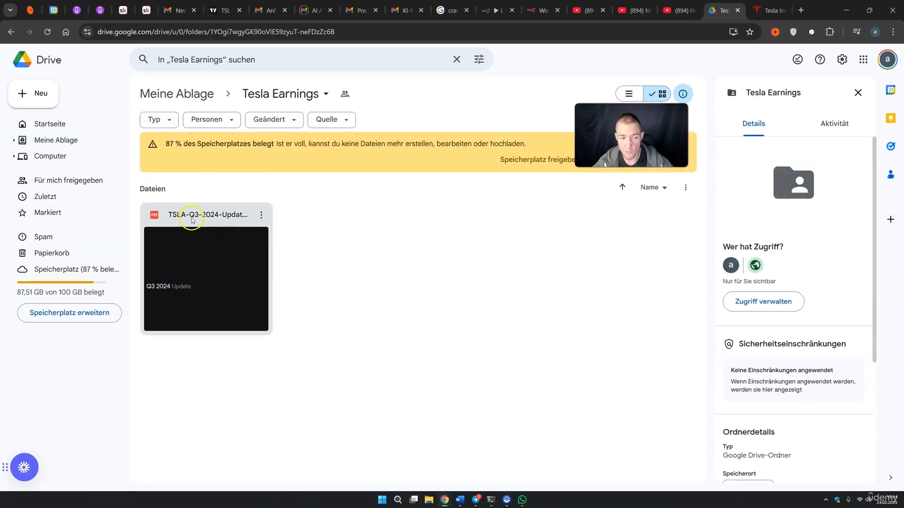
pyautogui.click(768, 10)
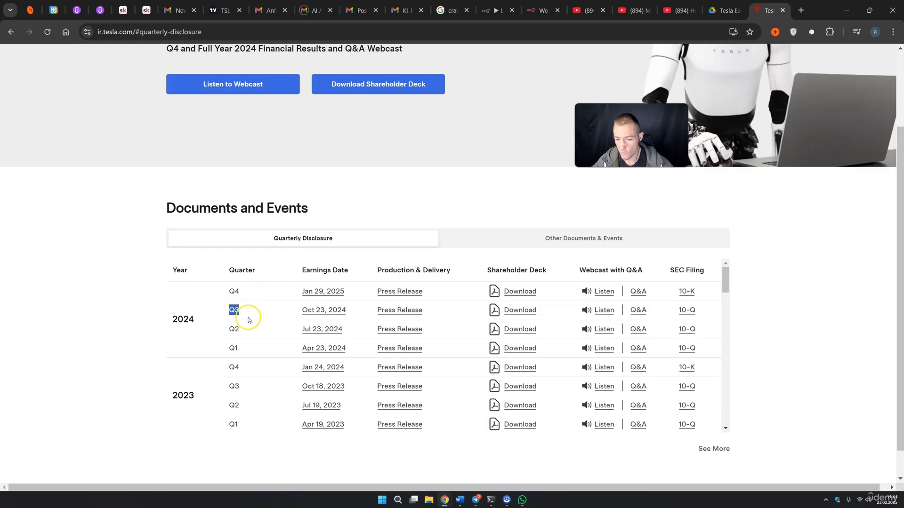
# Check the 2024 Q4 quarterly entry, then return to the Drive Tesla Earnings folder
pyautogui.click(240, 293)
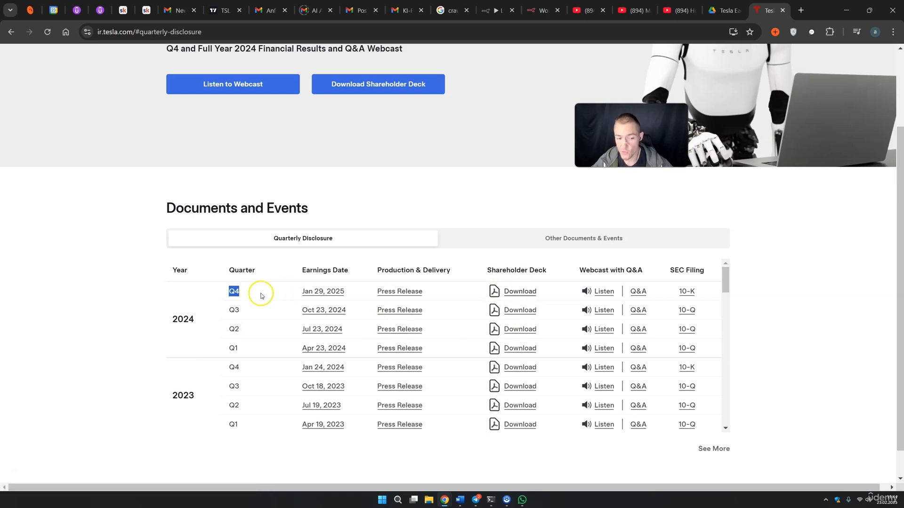
pyautogui.click(725, 10)
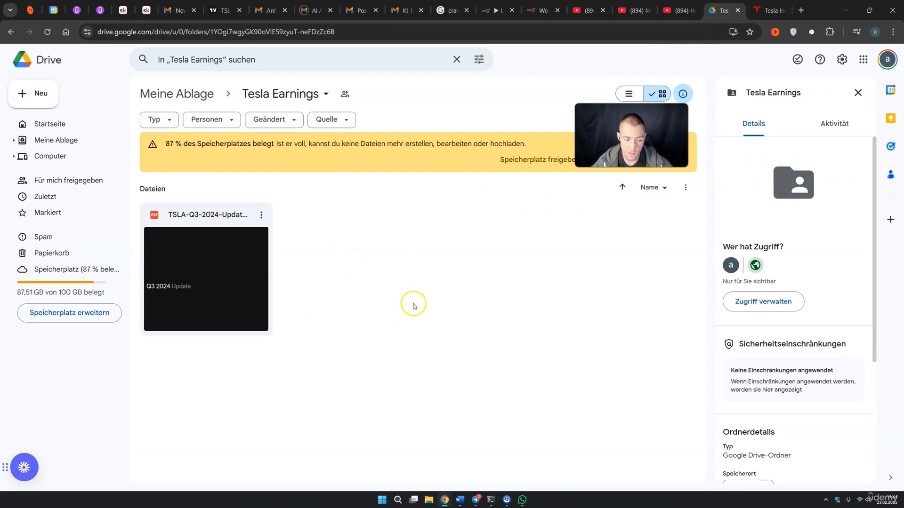
# Preview TSLA-Q3-2024-Update.pdf and scroll through its first pages and financial table
pyautogui.doubleClick(232, 276)
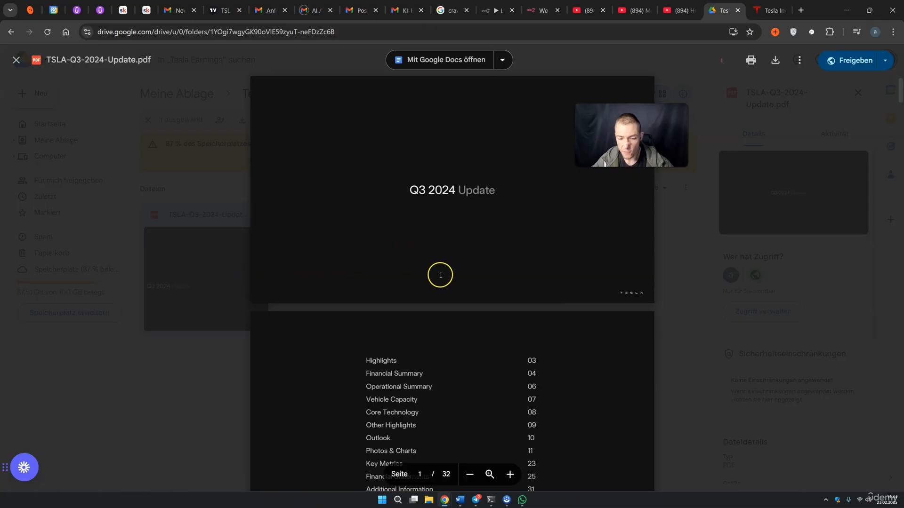
pyautogui.scroll(-6, 440, 274)
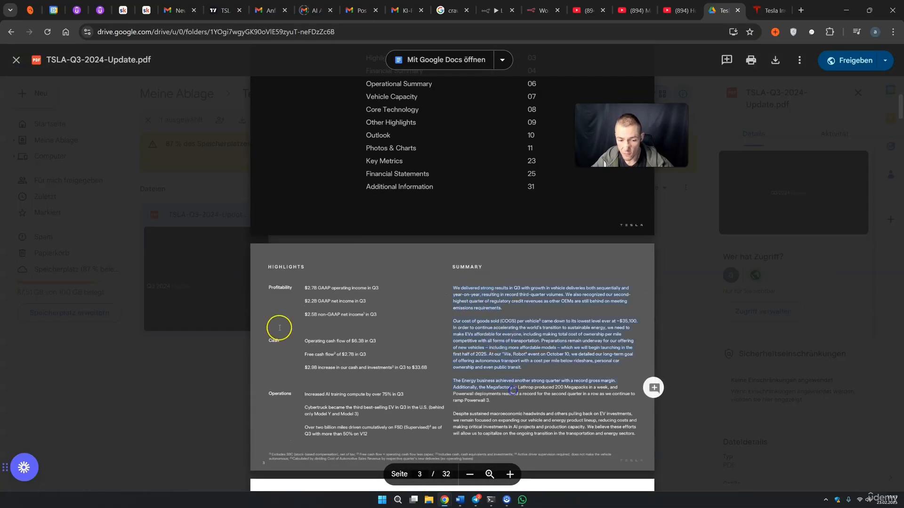
pyautogui.moveTo(337, 342); pyautogui.dragTo(369, 354)
pyautogui.scroll(-4, 442, 346)
pyautogui.scroll(-2, 441, 346)
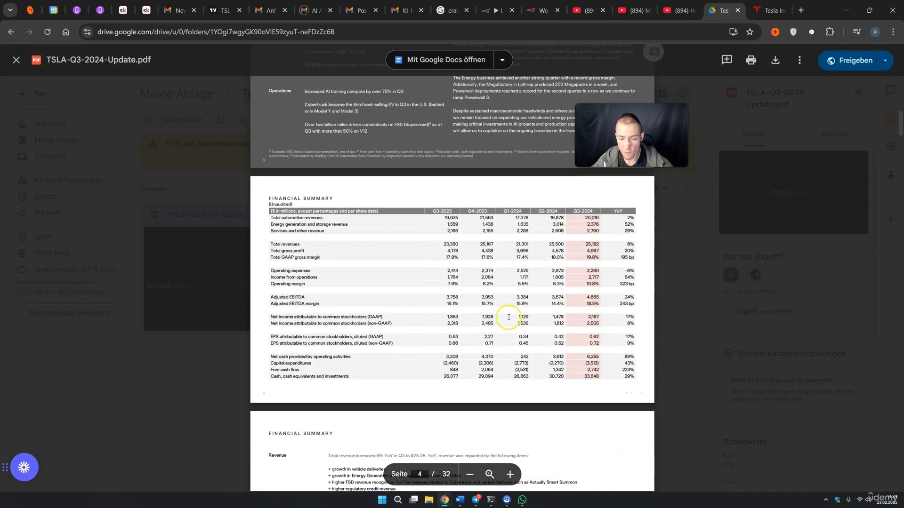
pyautogui.moveTo(445, 252); pyautogui.dragTo(559, 357)
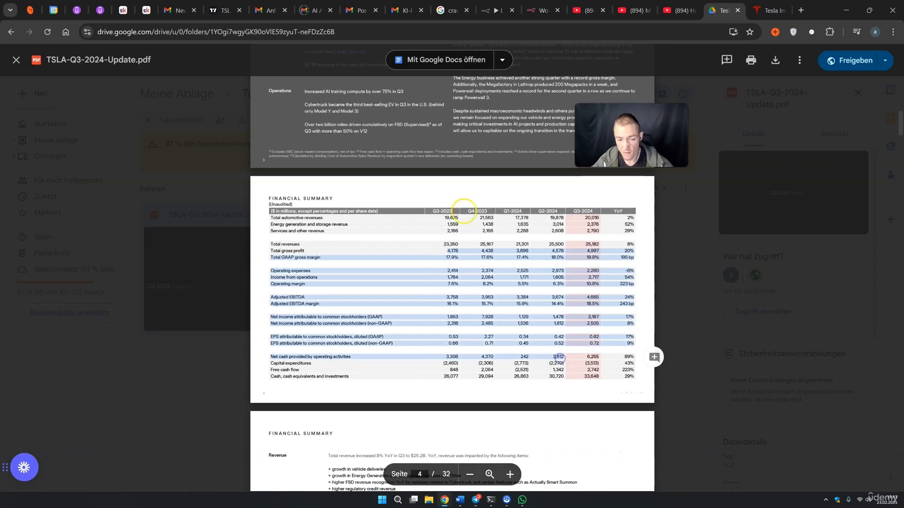
pyautogui.click(521, 256)
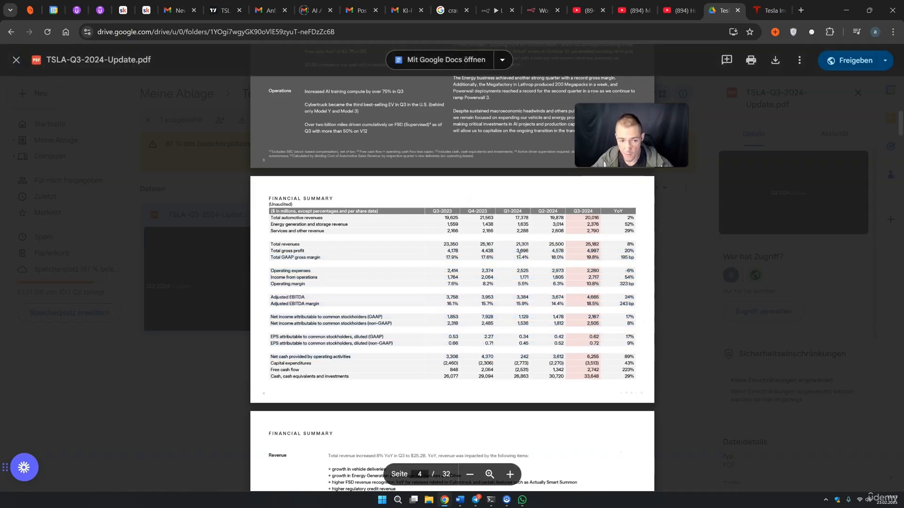
# Read through the remaining PDF pages, including the revenue and profitability drivers, then return to n8n
pyautogui.scroll(-5, 511, 259)
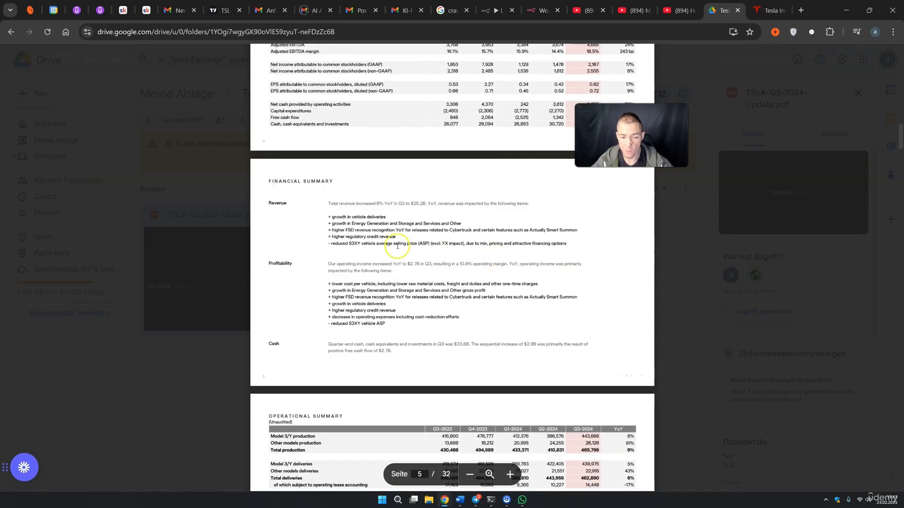
pyautogui.moveTo(397, 245); pyautogui.dragTo(478, 331)
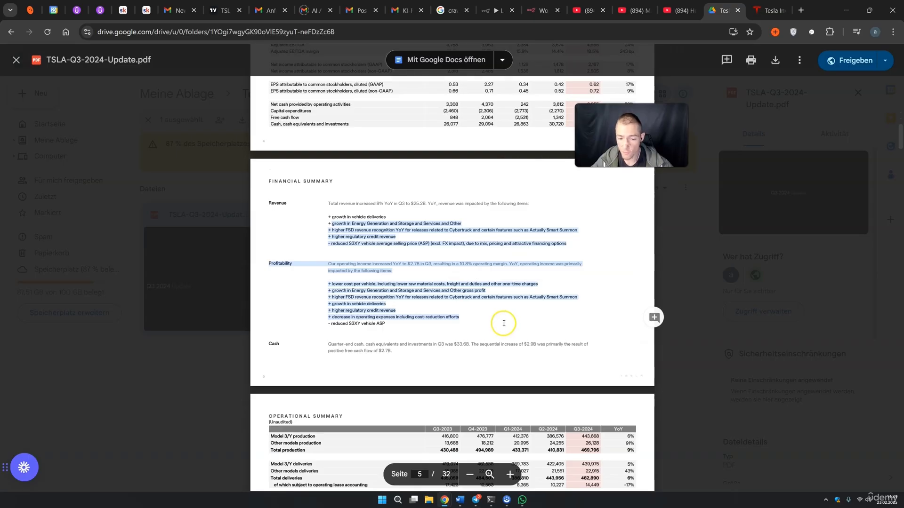
pyautogui.scroll(-5, 504, 323)
pyautogui.moveTo(373, 184); pyautogui.dragTo(558, 297)
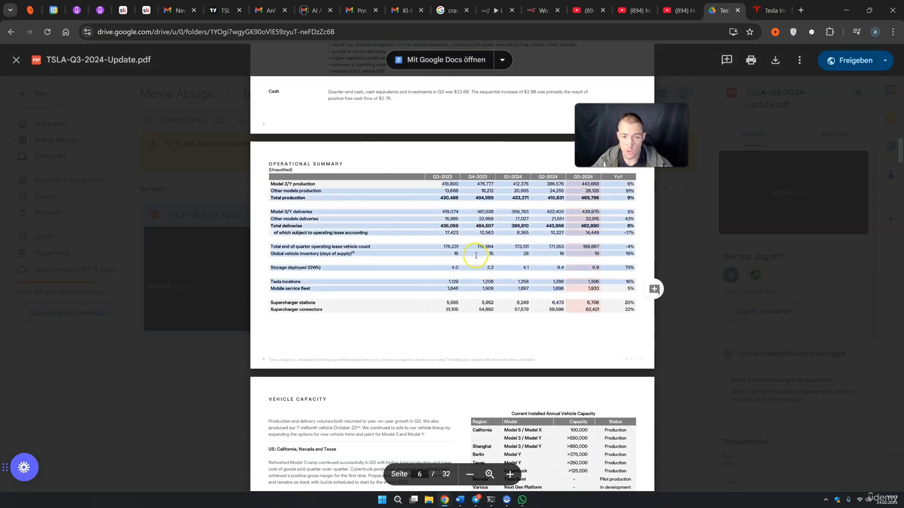
pyautogui.scroll(-5, 475, 256)
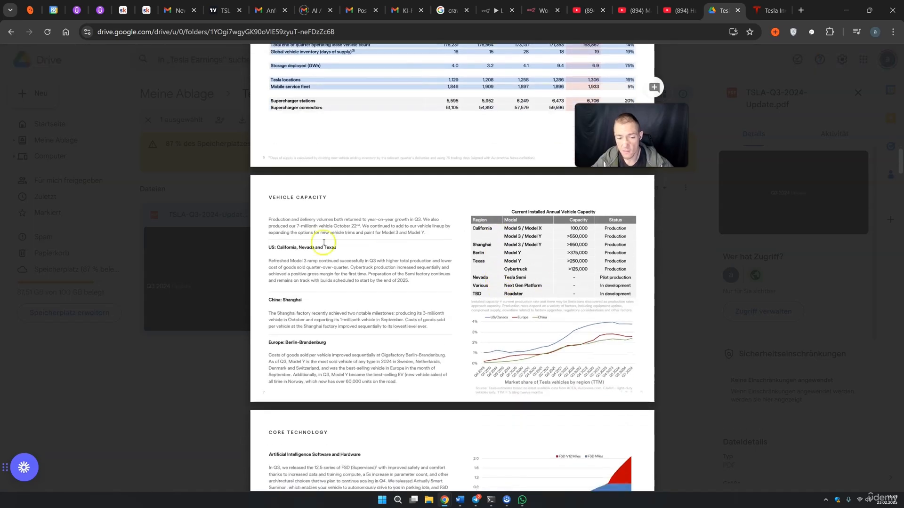
pyautogui.scroll(-5, 476, 311)
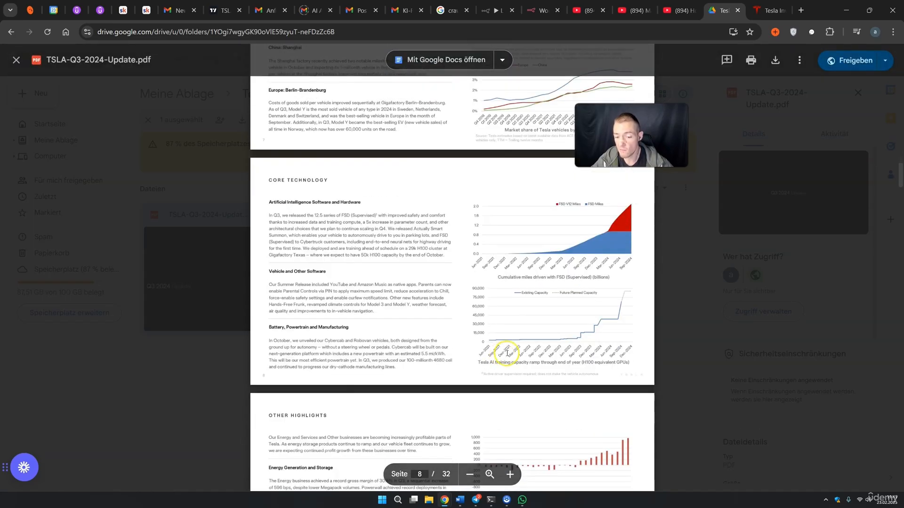
pyautogui.click(249, 310)
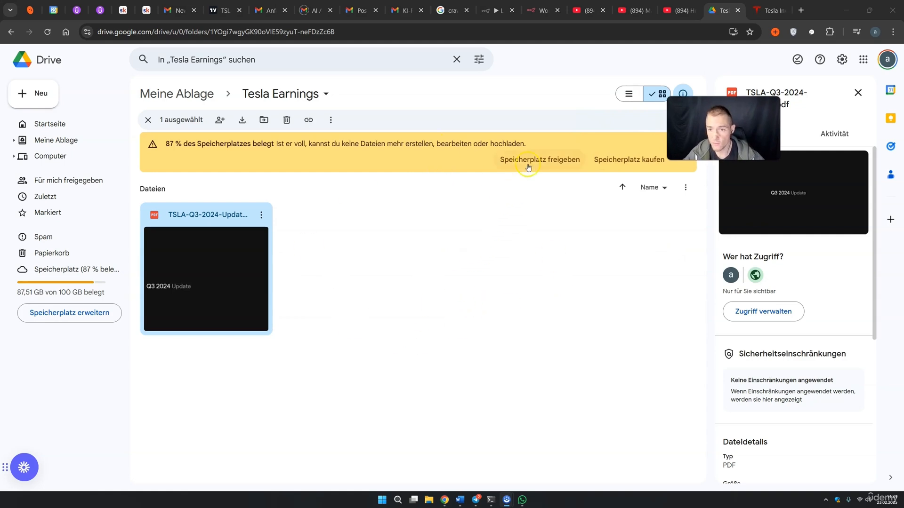
pyautogui.click(499, 11)
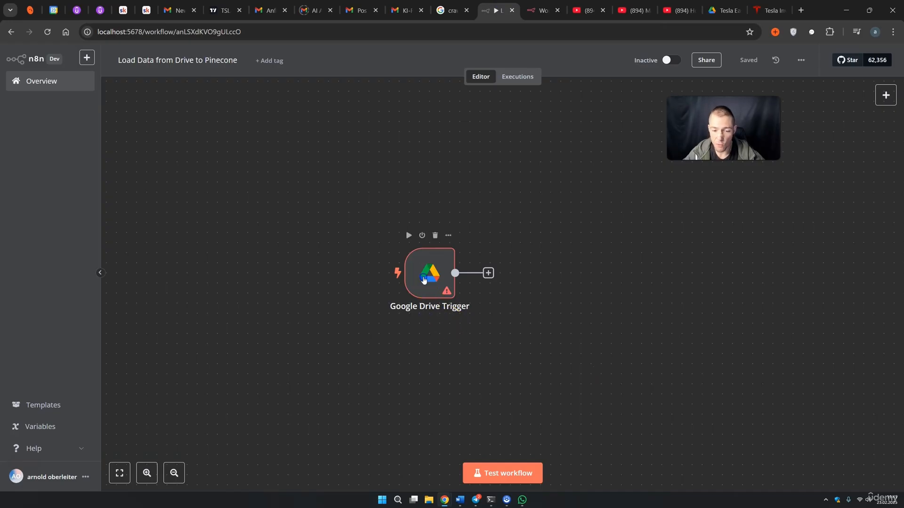
# Create a new Google Drive credential for the trigger and open its OAuth2 setup docs
pyautogui.doubleClick(423, 280)
pyautogui.click(354, 126)
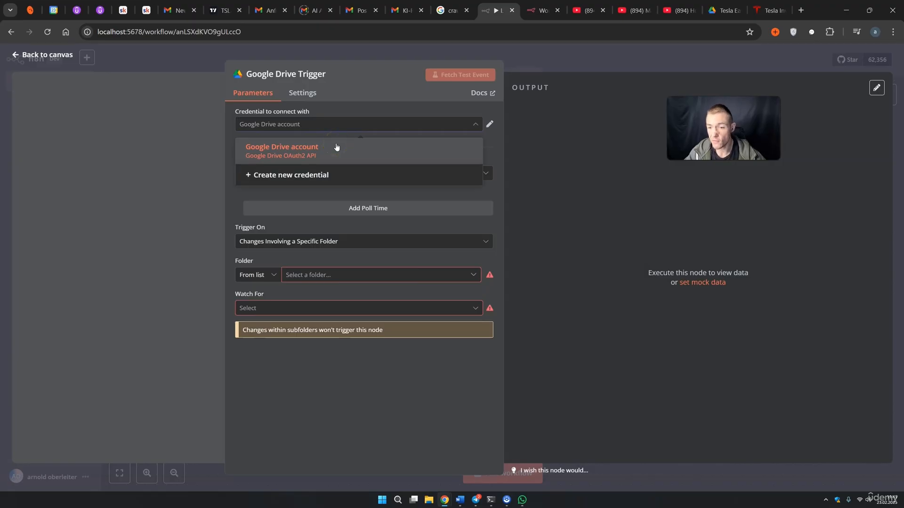
pyautogui.click(322, 176)
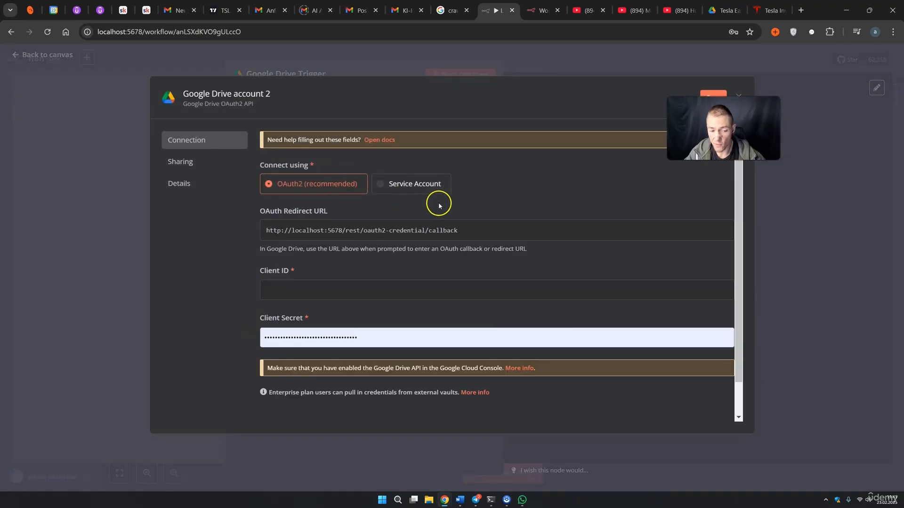
pyautogui.click(384, 140)
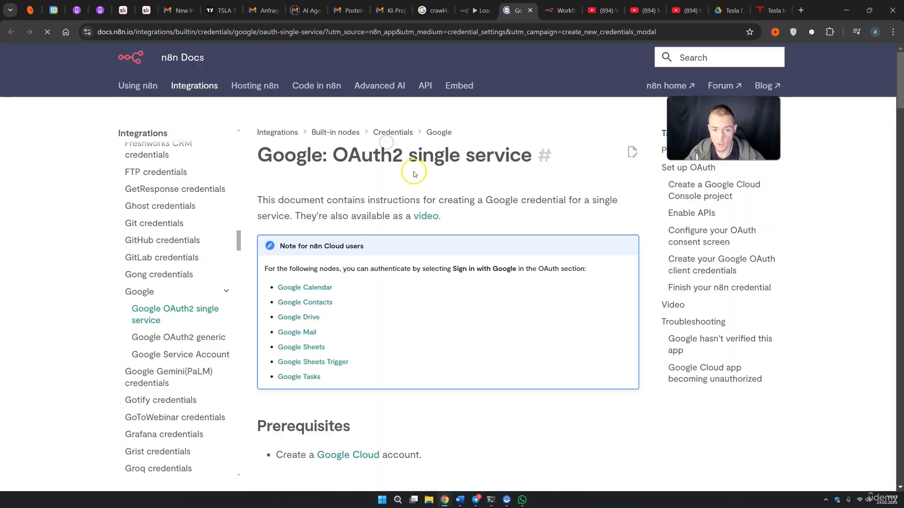
# Create the Google Cloud project 'n8n drive test' and make it the active project
pyautogui.scroll(-3, 411, 176)
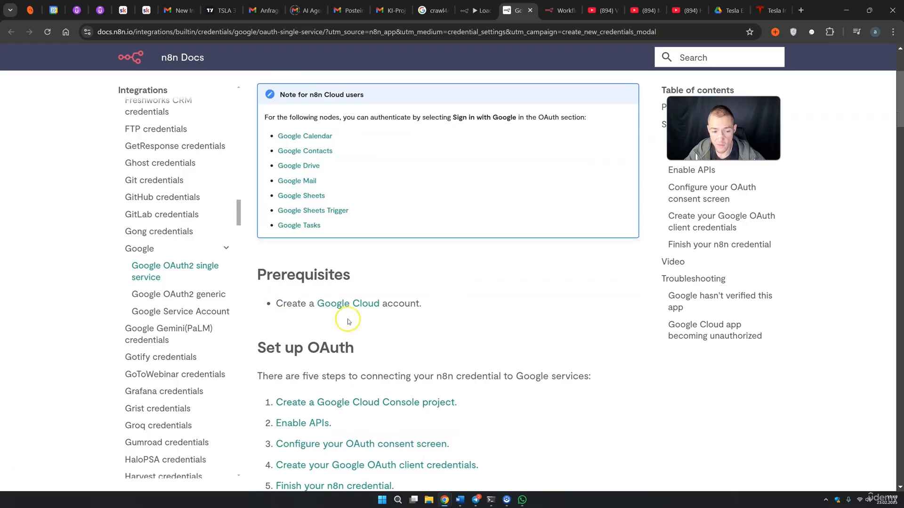
pyautogui.click(342, 305)
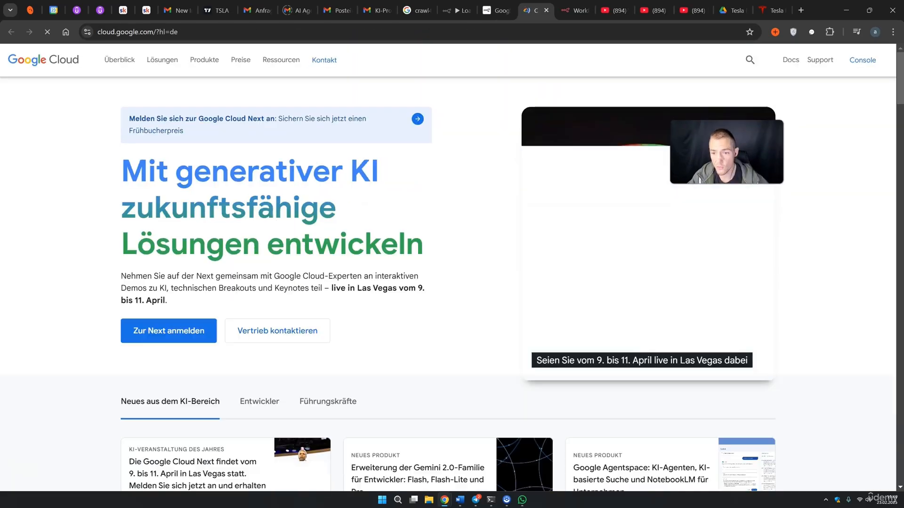
pyautogui.click(809, 60)
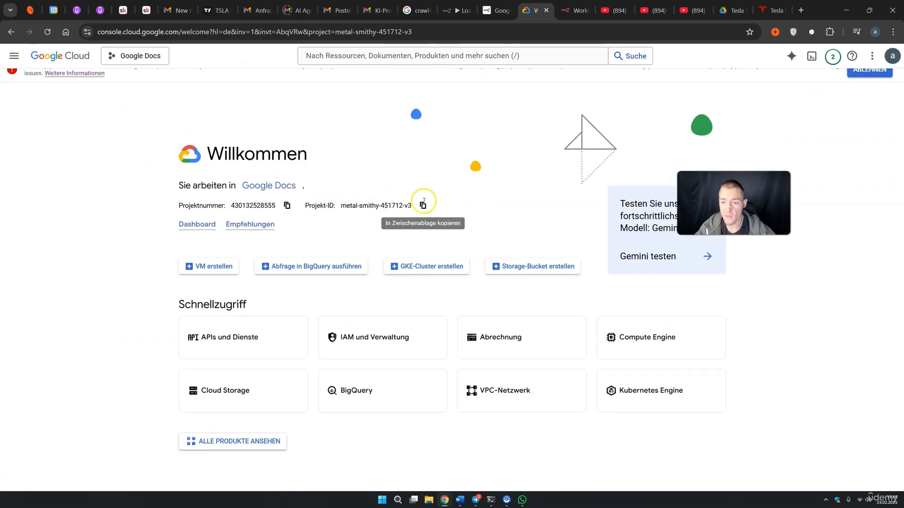
pyautogui.click(135, 56)
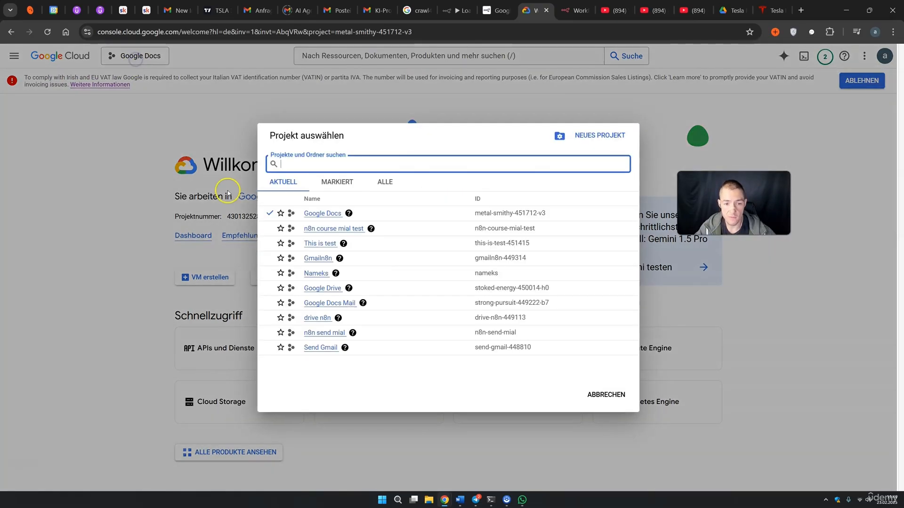
pyautogui.click(596, 137)
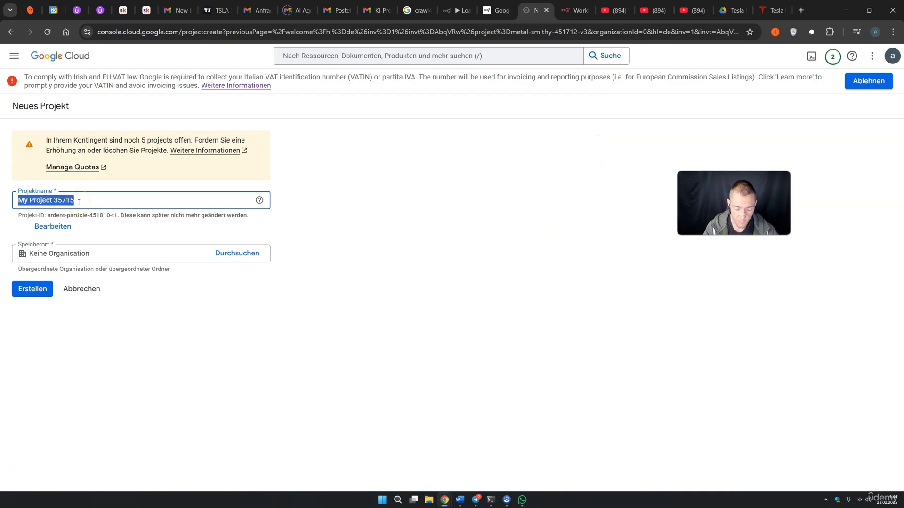
pyautogui.write('n8n')
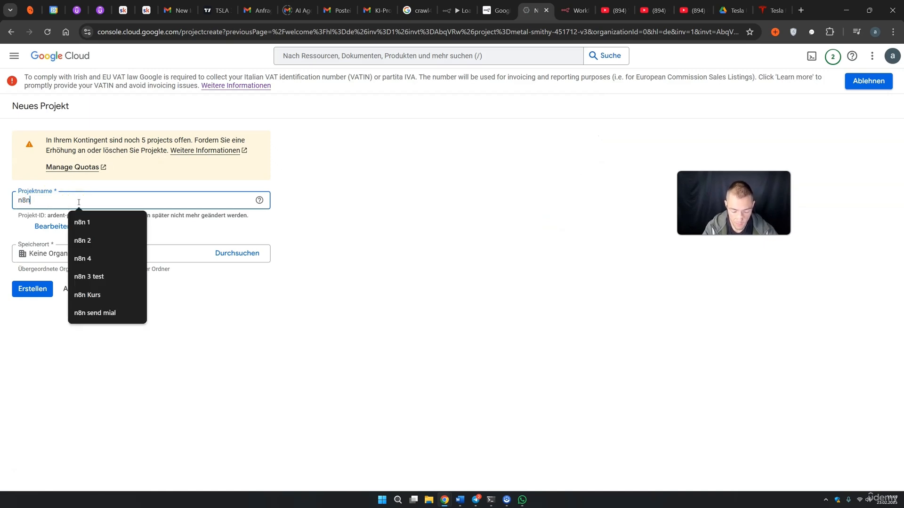
pyautogui.write(' drive test')
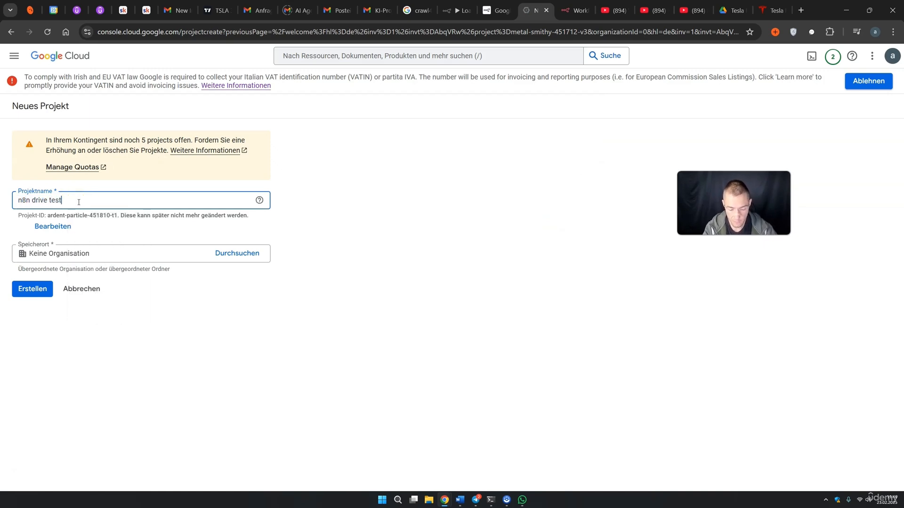
pyautogui.click(44, 293)
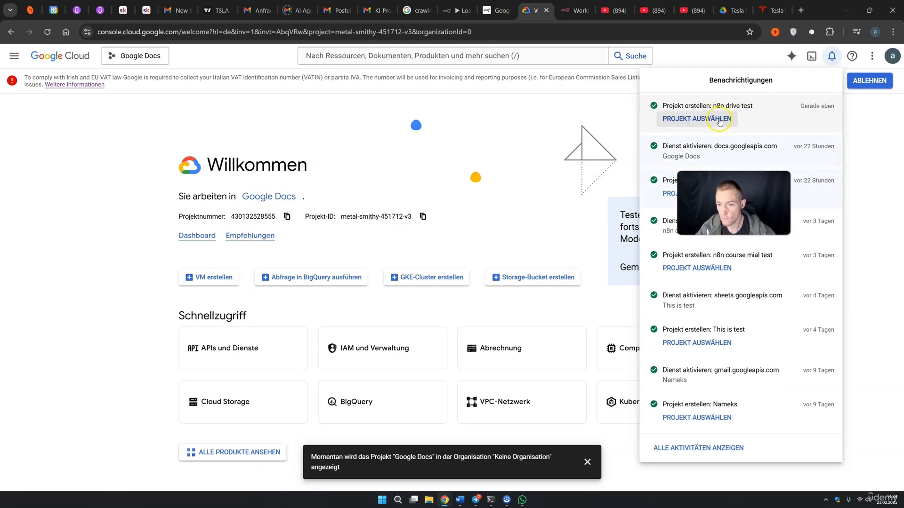
pyautogui.click(708, 119)
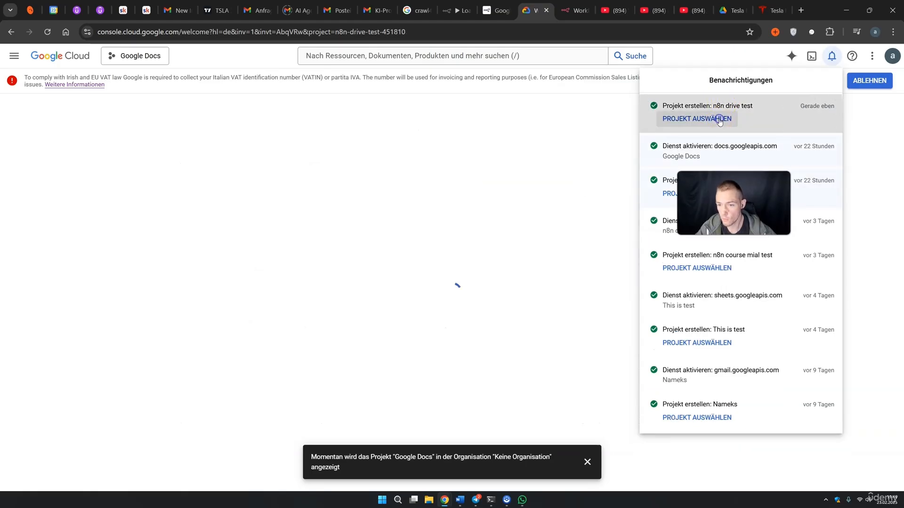
pyautogui.click(14, 57)
pyautogui.click(13, 57)
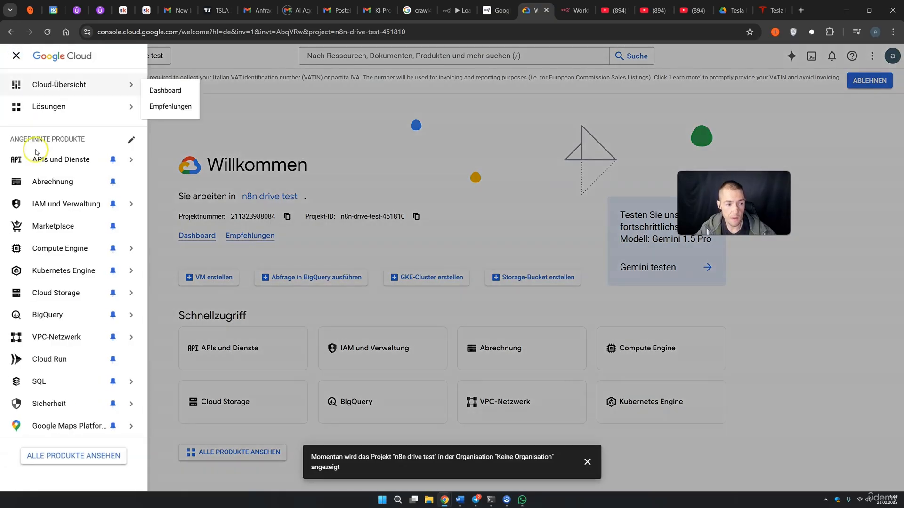
# Search the API library for 'google drive' and enable the Google Drive API
pyautogui.moveTo(63, 169)
pyautogui.click(165, 182)
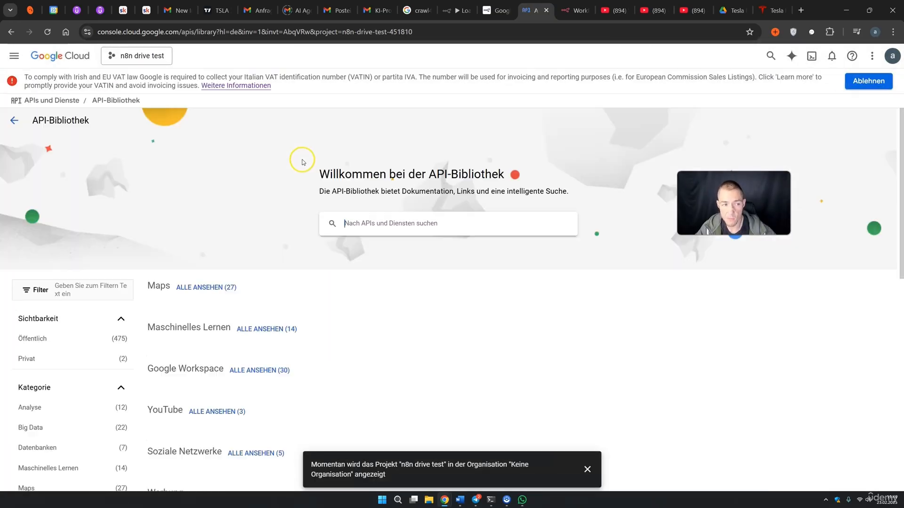
pyautogui.click(374, 214)
pyautogui.write('goo')
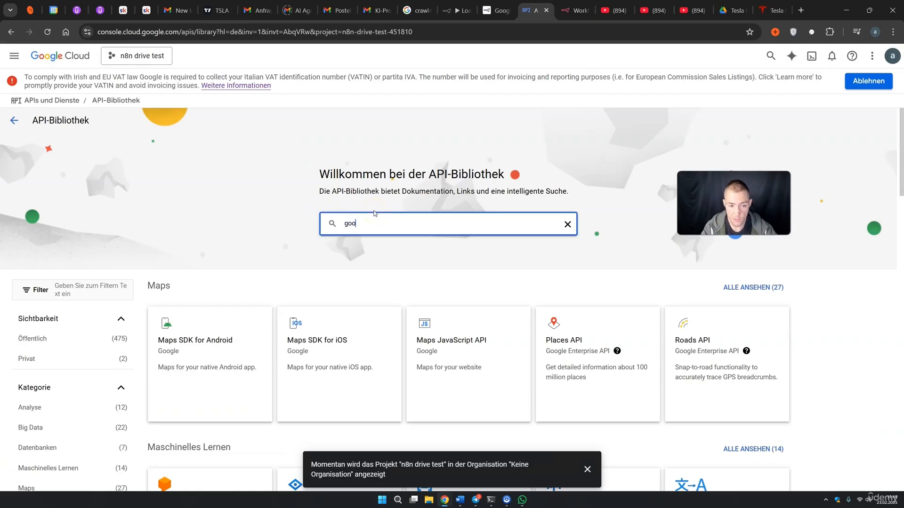
pyautogui.write('gle drive')
pyautogui.press('Return')
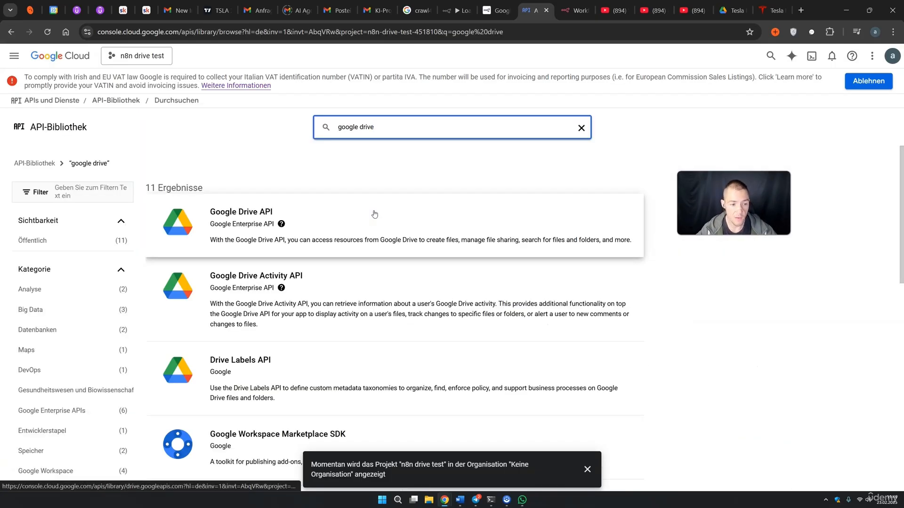
pyautogui.click(253, 218)
pyautogui.click(123, 209)
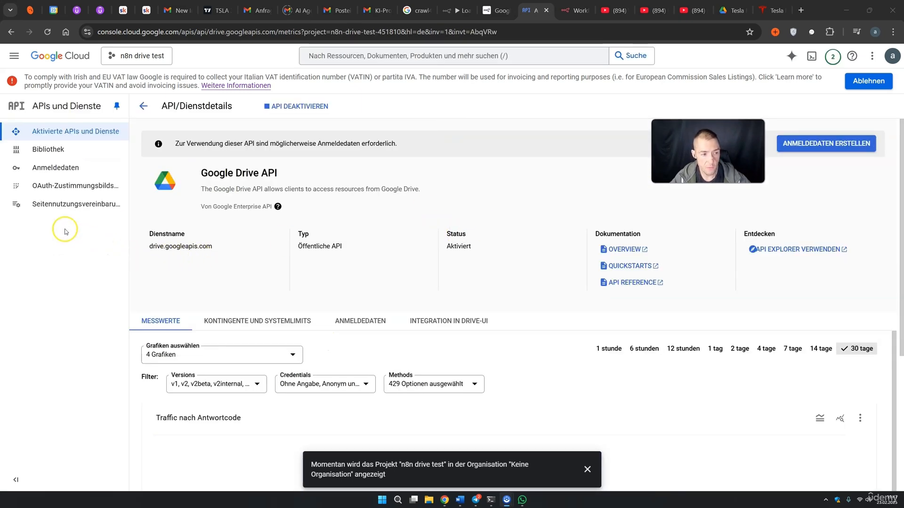
# Begin the OAuth consent screen with app name 'n8n drive' and the account's support e-mail
pyautogui.click(53, 188)
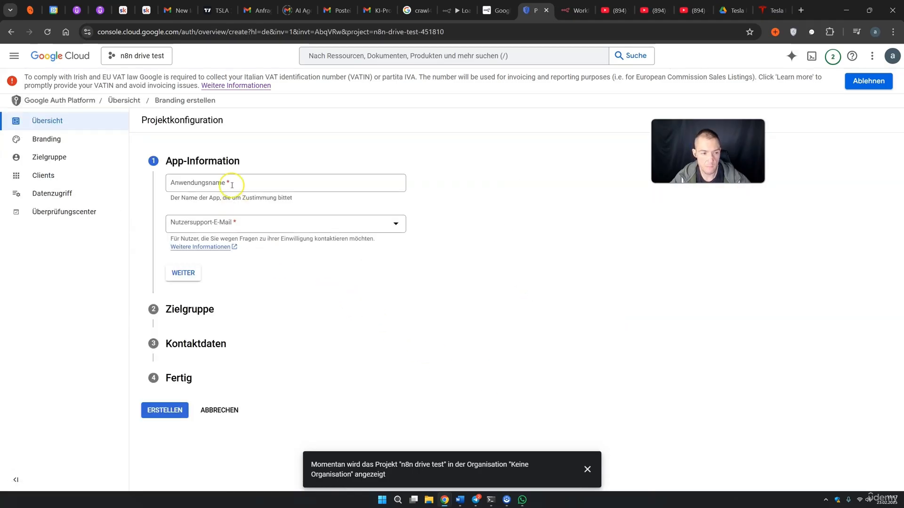
pyautogui.click(232, 185)
pyautogui.write('n8n ')
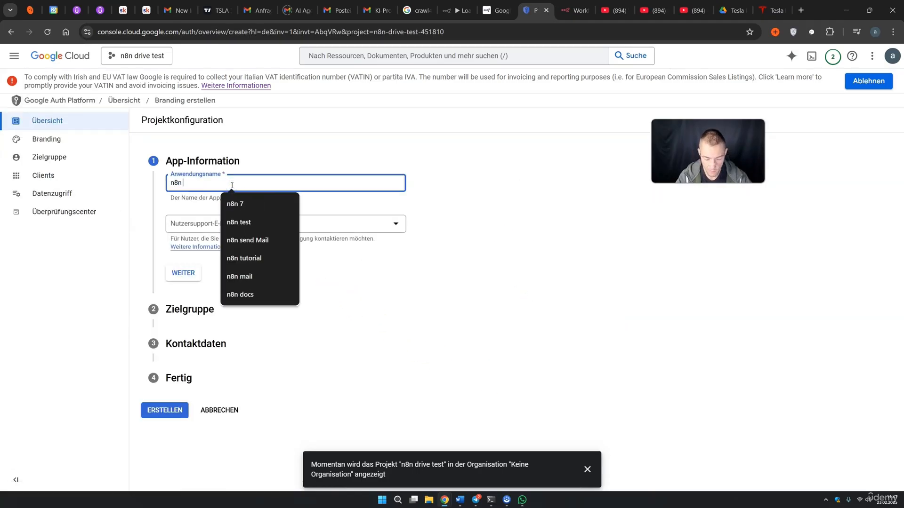
pyautogui.write('drive')
pyautogui.click(233, 224)
pyautogui.click(227, 235)
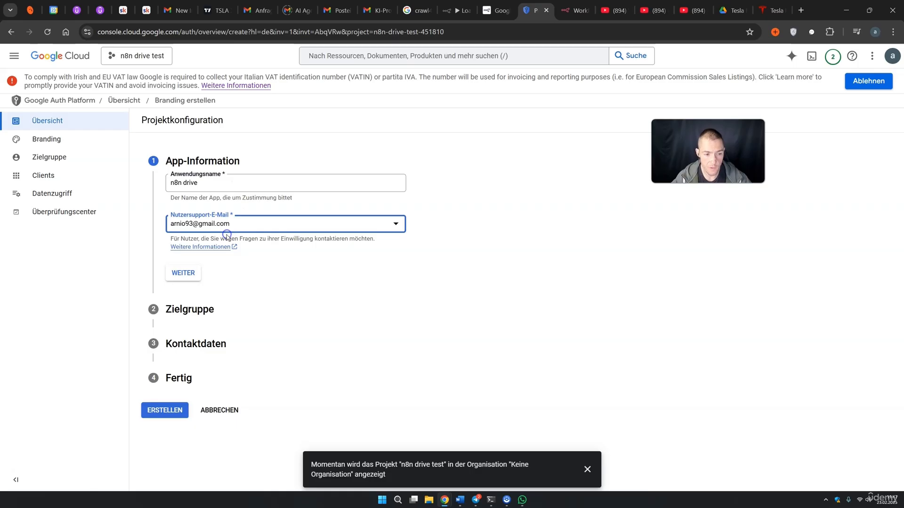
pyautogui.click(184, 273)
# Set the audience to External, add a contact e-mail, accept the data policy, and create it
pyautogui.click(182, 266)
pyautogui.click(183, 371)
pyautogui.click(199, 266)
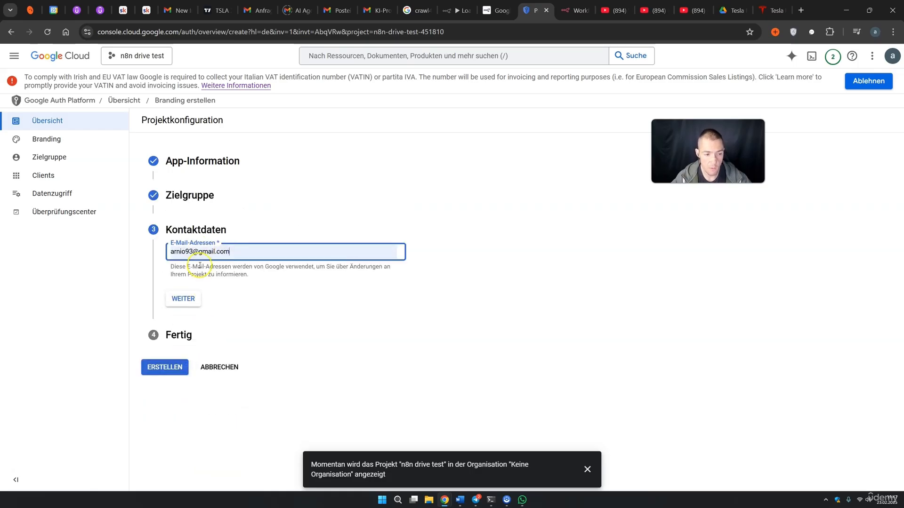
pyautogui.click(191, 299)
pyautogui.click(170, 280)
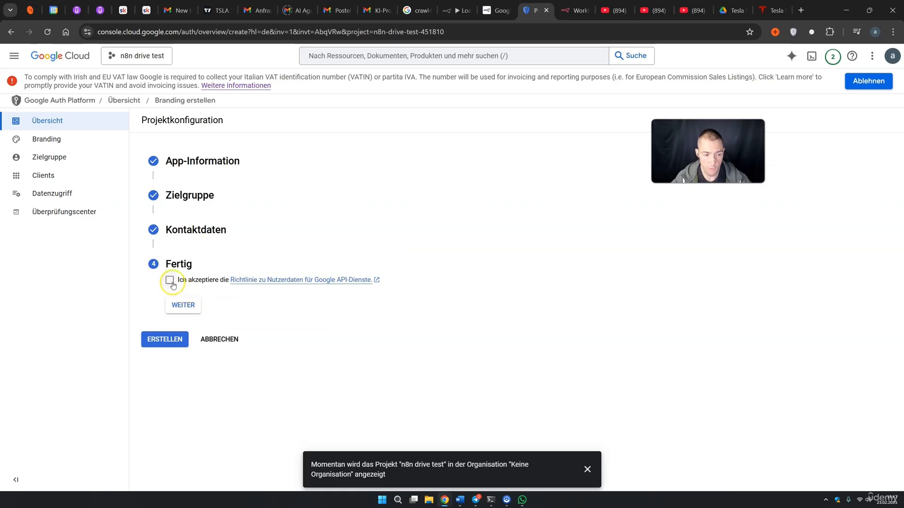
pyautogui.click(182, 306)
pyautogui.click(166, 296)
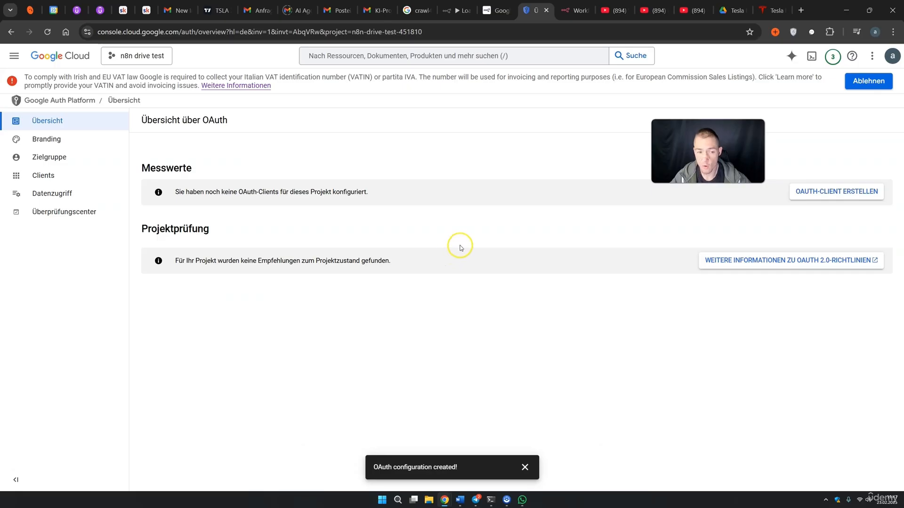
pyautogui.click(827, 196)
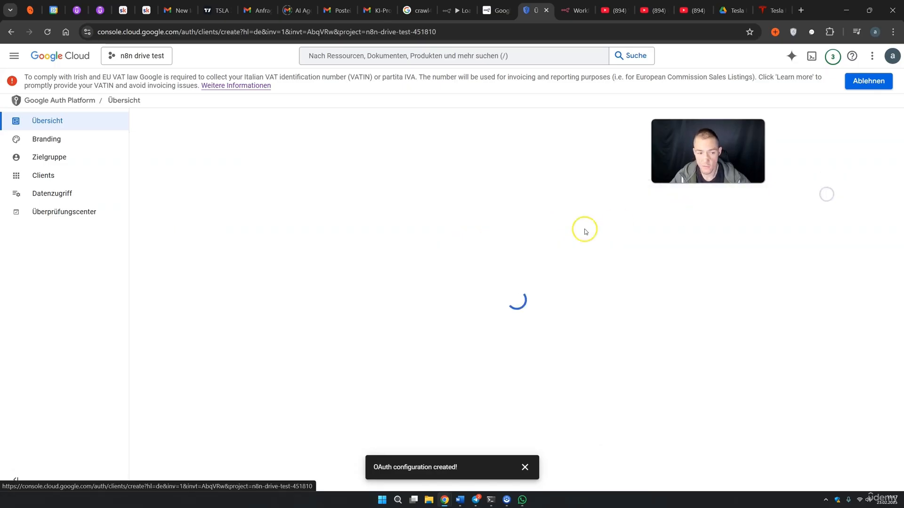
# Make the OAuth client a web application and add an authorised redirect URI entry
pyautogui.click(193, 206)
pyautogui.click(191, 214)
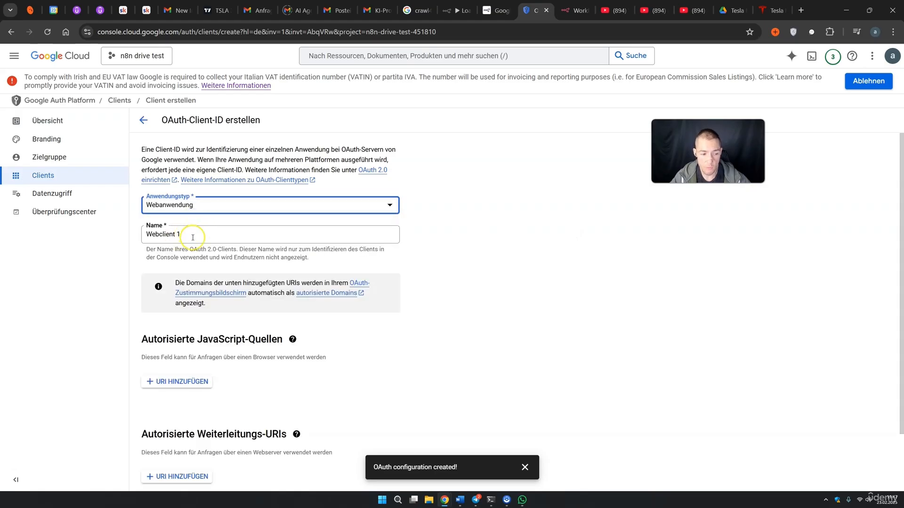
pyautogui.scroll(-2, 193, 238)
pyautogui.moveTo(163, 366); pyautogui.dragTo(271, 367)
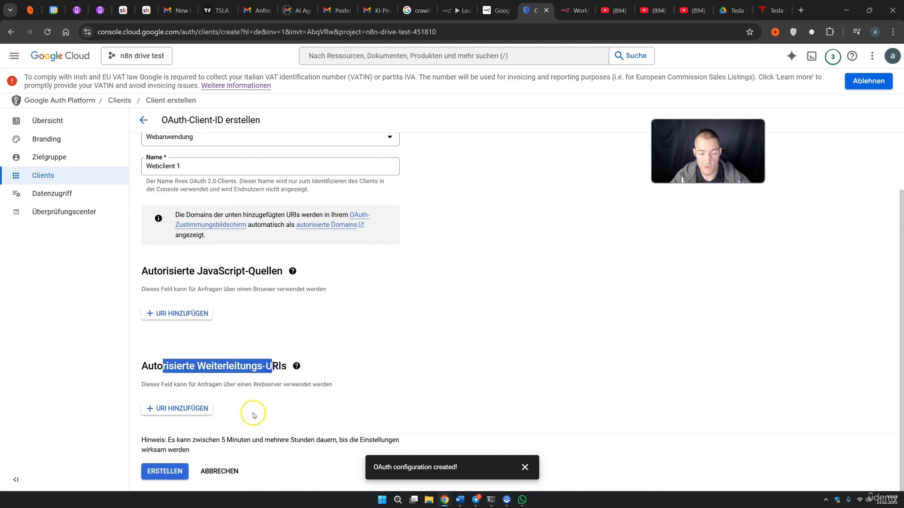
pyautogui.click(198, 411)
# Paste n8n's OAuth redirect URL as the redirect URI and create Webclient 1
pyautogui.click(460, 11)
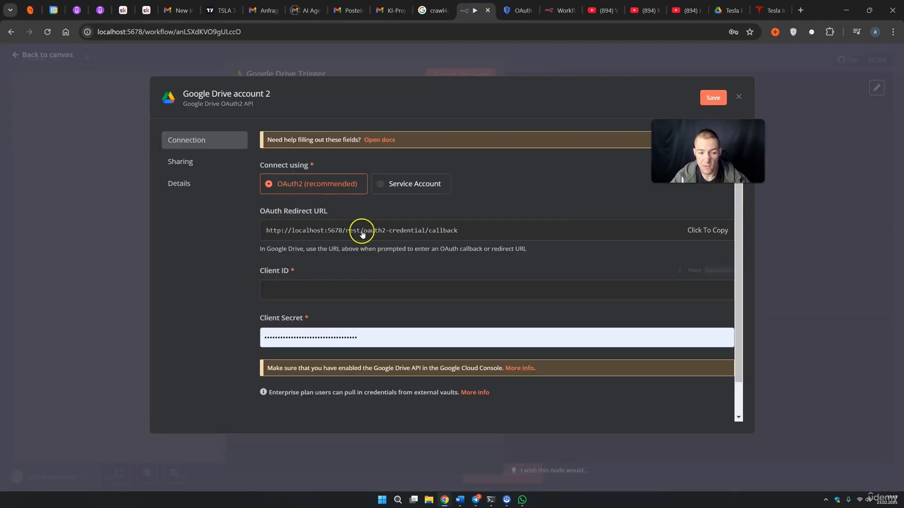
pyautogui.click(344, 233)
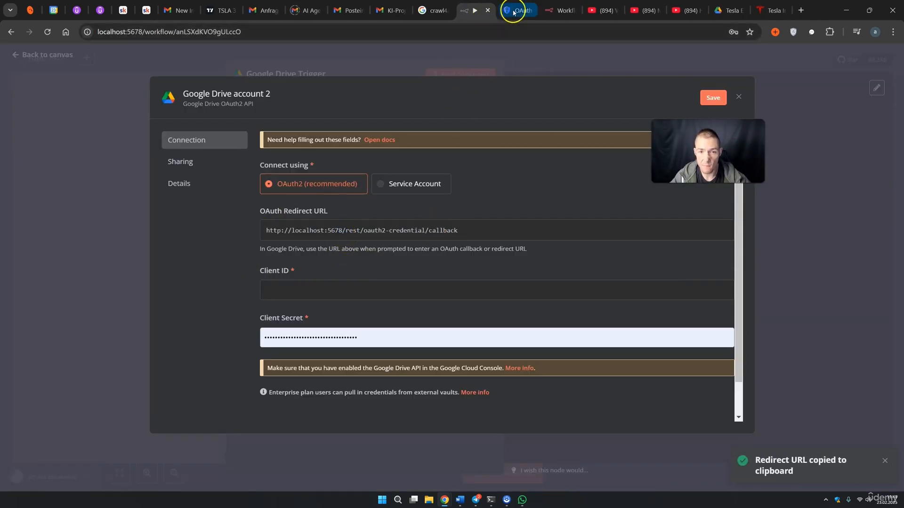
pyautogui.click(513, 11)
pyautogui.click(254, 381)
pyautogui.hotkey('ctrl', 'v')
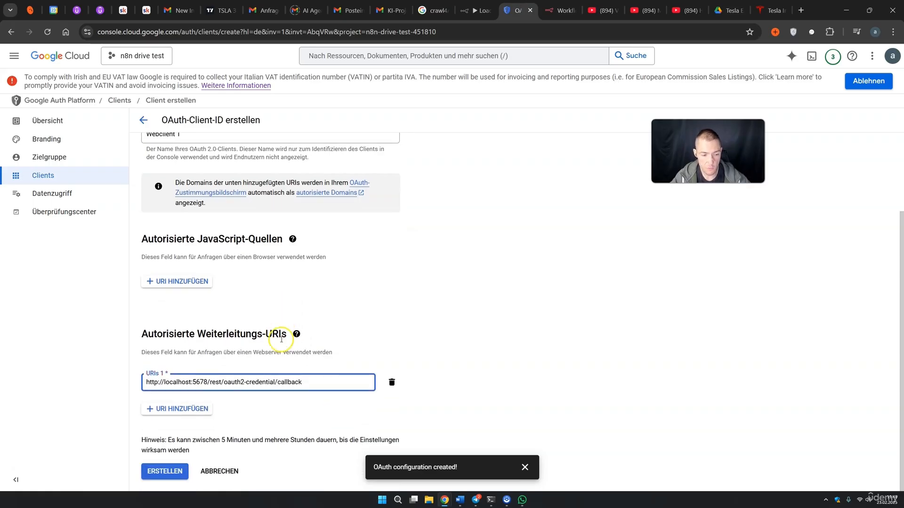
pyautogui.click(177, 472)
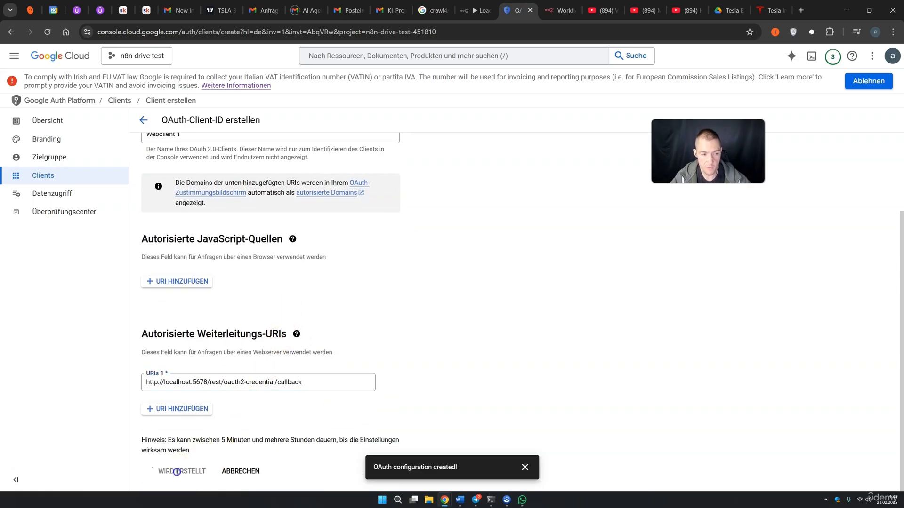
pyautogui.click(49, 156)
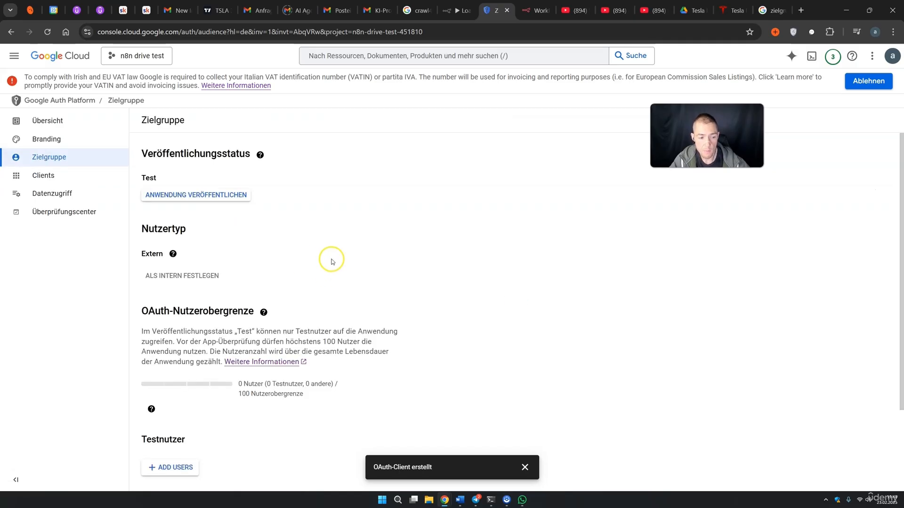
# Add the account's e-mail as a test user, save, and go to the OAuth clients list
pyautogui.scroll(-2, 283, 239)
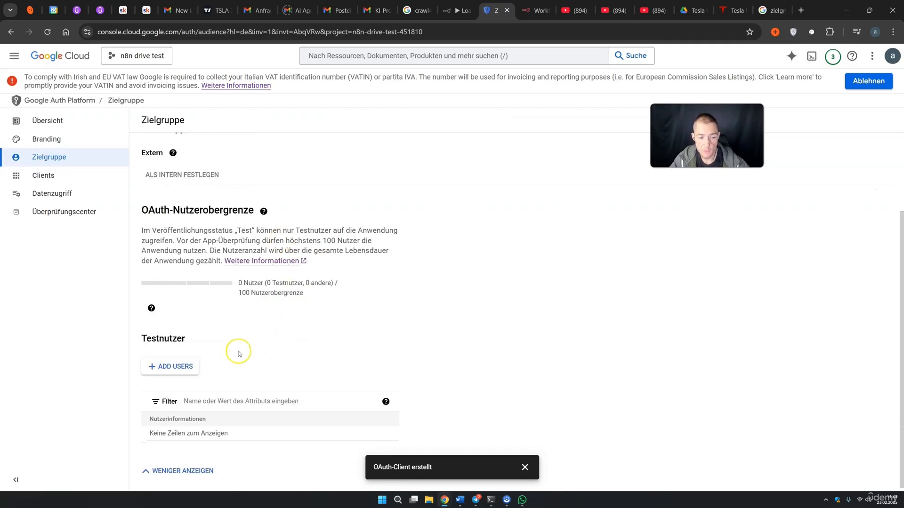
pyautogui.click(176, 367)
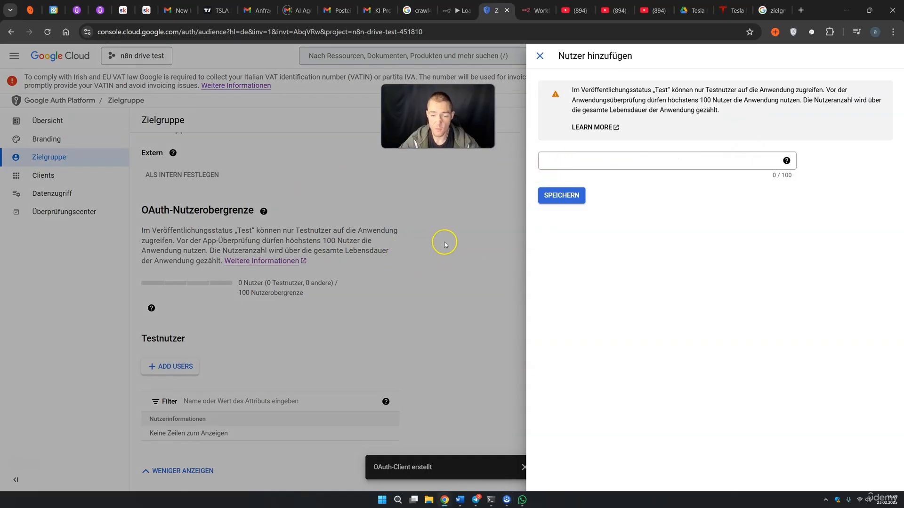
pyautogui.click(553, 160)
pyautogui.click(607, 177)
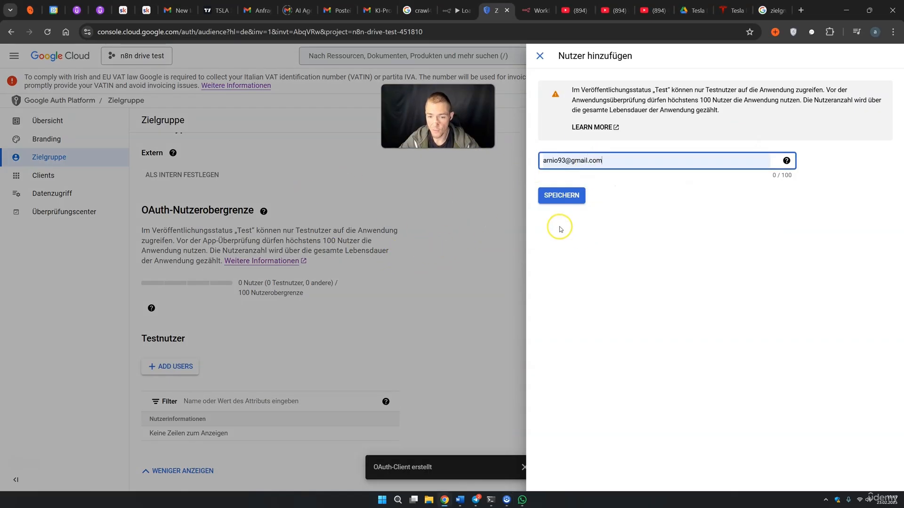
pyautogui.click(569, 238)
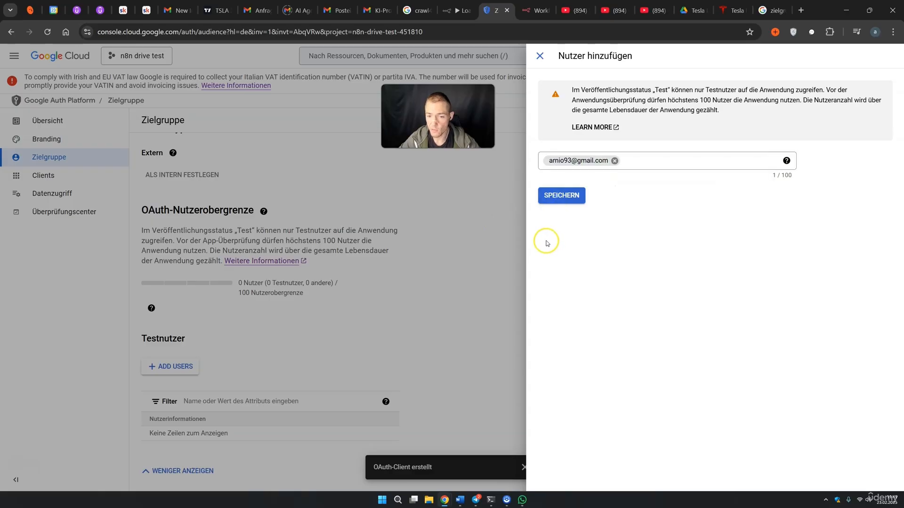
pyautogui.click(562, 196)
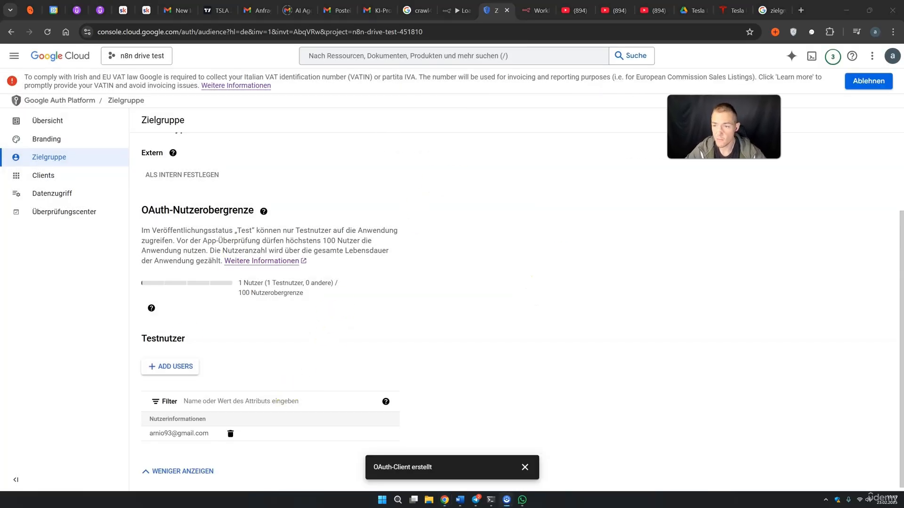
pyautogui.click(41, 175)
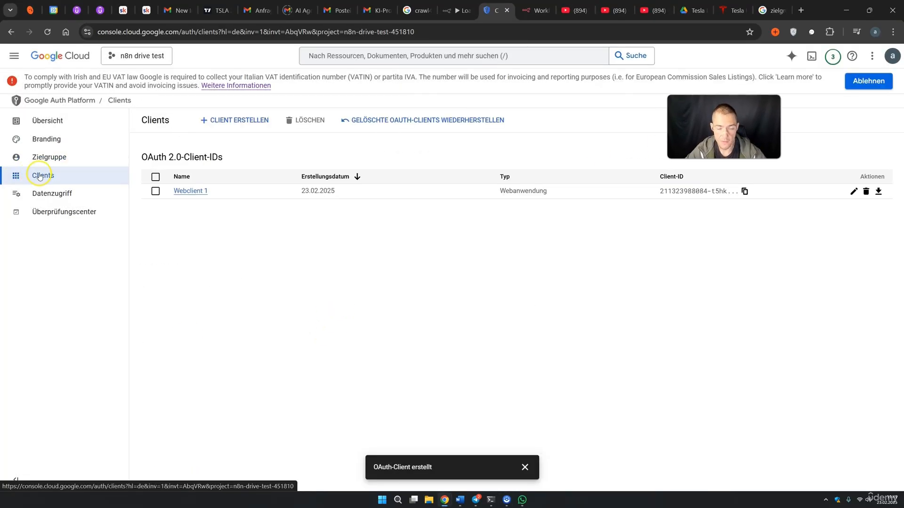
# Copy the web client's Client ID and Client Secret from Cloud Console into the n8n credential
pyautogui.click(853, 192)
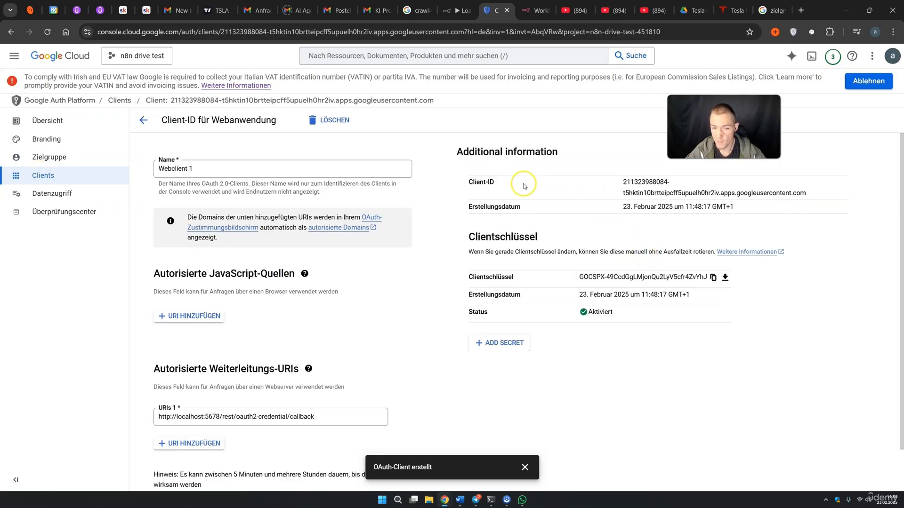
pyautogui.moveTo(623, 183); pyautogui.dragTo(844, 199)
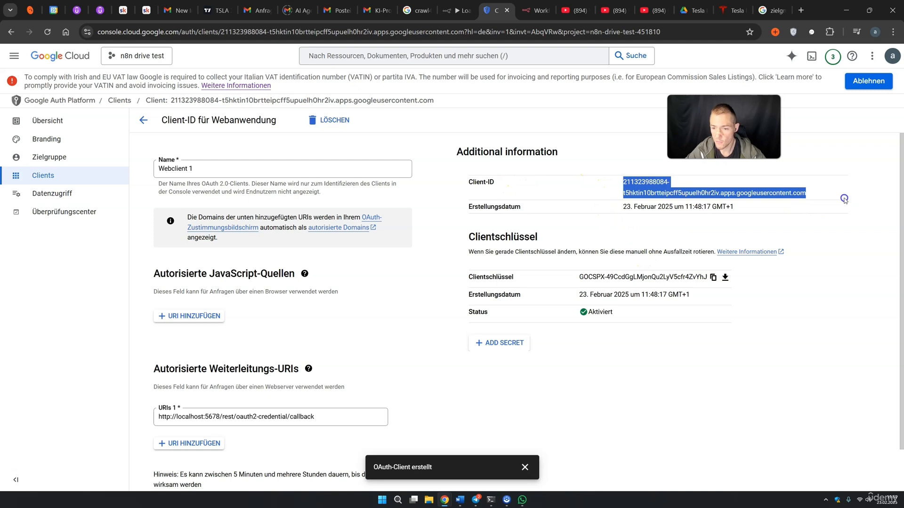
pyautogui.click(457, 10)
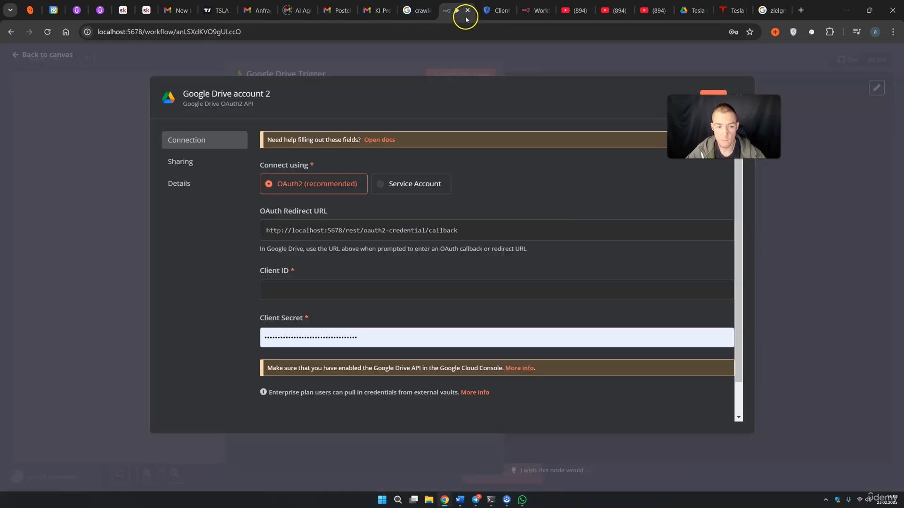
pyautogui.click(292, 290)
pyautogui.hotkey('ctrl', 'v')
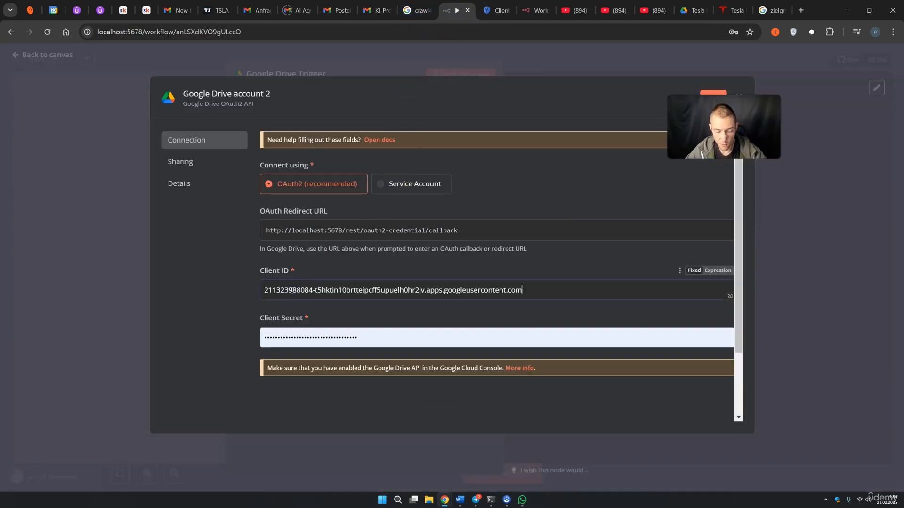
pyautogui.click(495, 11)
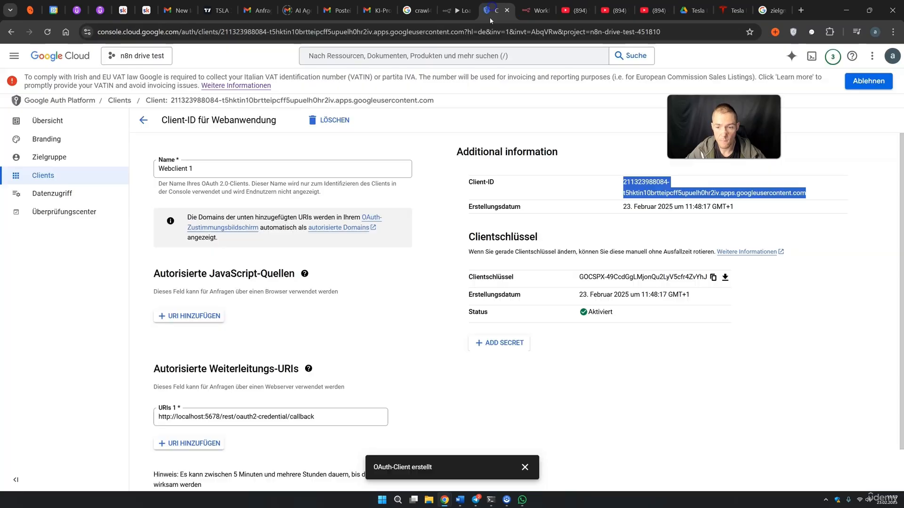
pyautogui.click(713, 277)
pyautogui.click(447, 12)
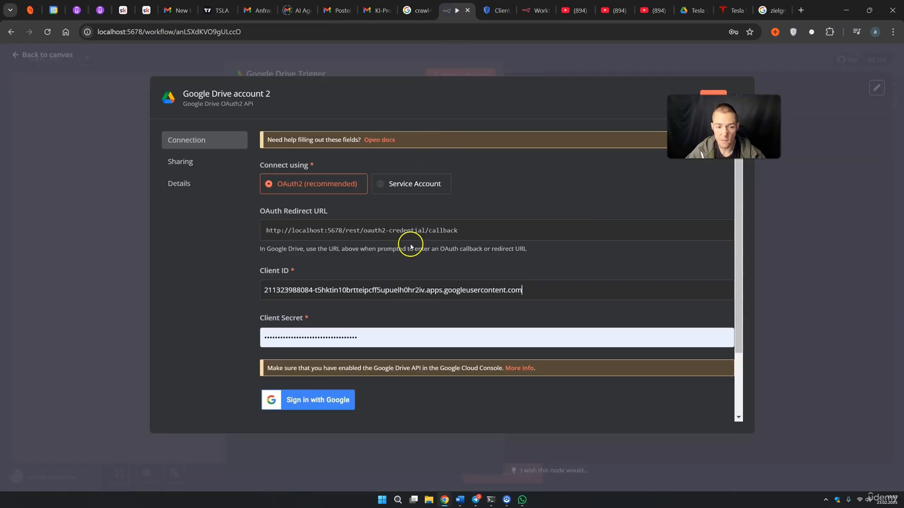
pyautogui.moveTo(394, 347); pyautogui.dragTo(257, 345)
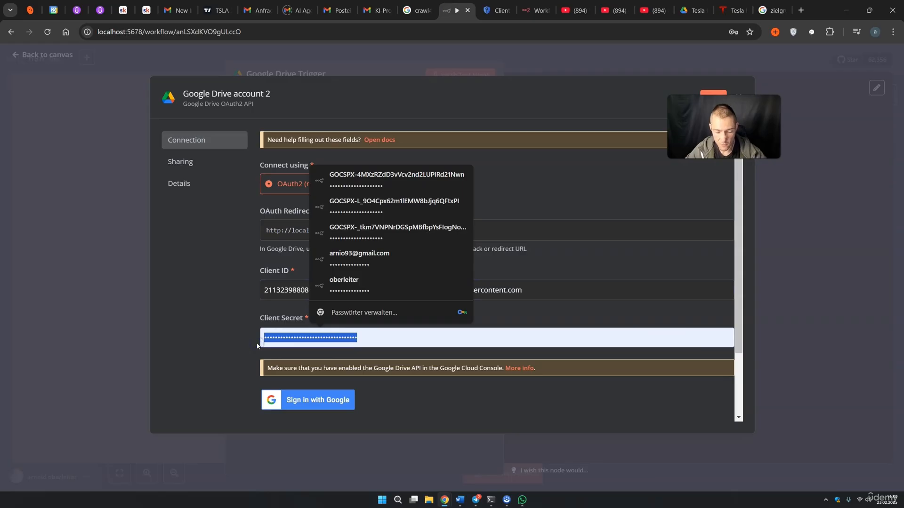
pyautogui.hotkey('ctrl', 'v')
# Sign in with Google, granting the n8n app all requested Drive permissions
pyautogui.click(299, 407)
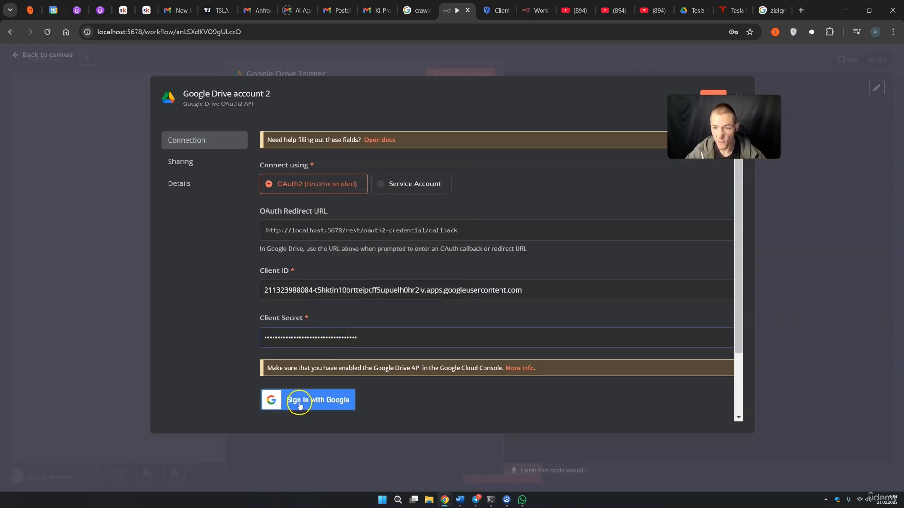
pyautogui.click(79, 150)
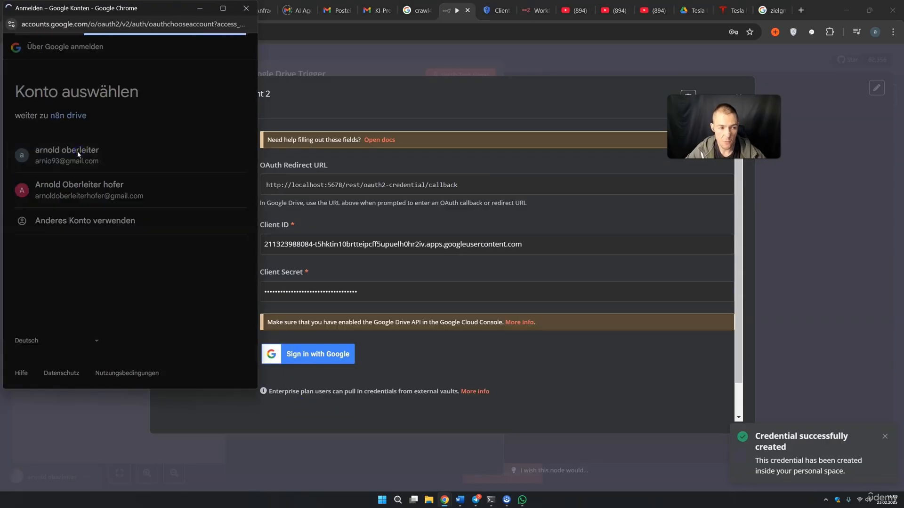
pyautogui.click(26, 205)
pyautogui.click(29, 194)
pyautogui.scroll(-5, 82, 195)
pyautogui.click(168, 305)
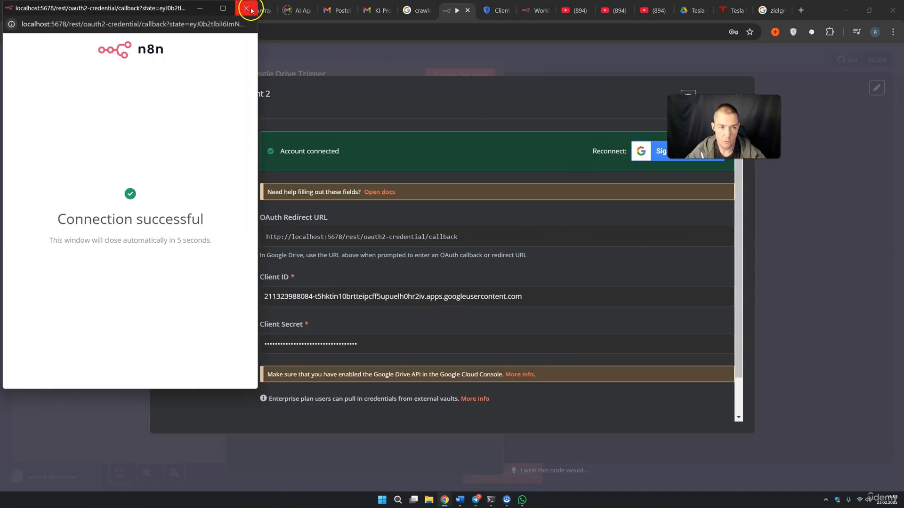
pyautogui.click(246, 8)
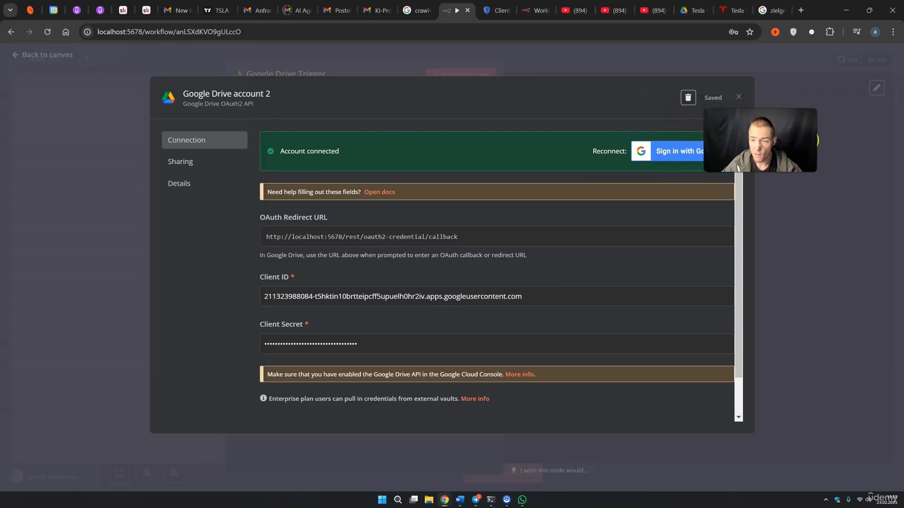
# Close the saved credential dialog and check the Tesla Earnings folder in Google Drive
pyautogui.click(737, 96)
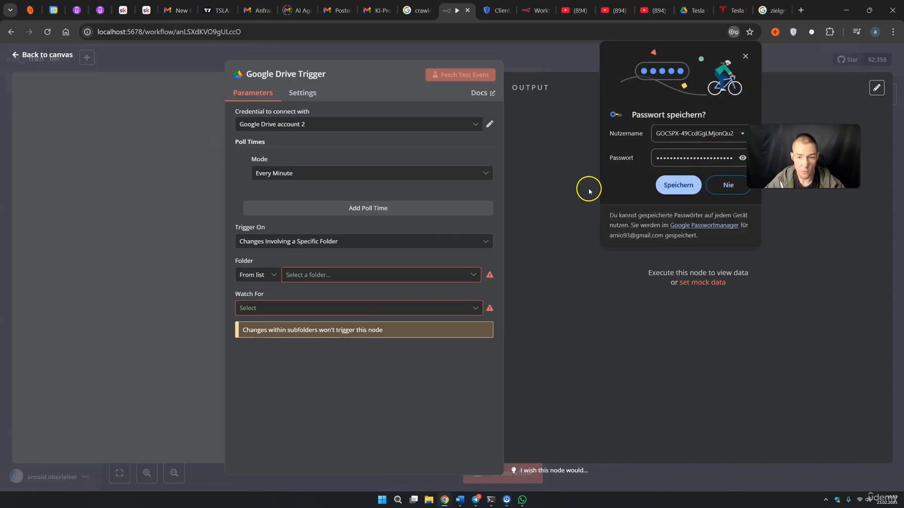
pyautogui.click(745, 56)
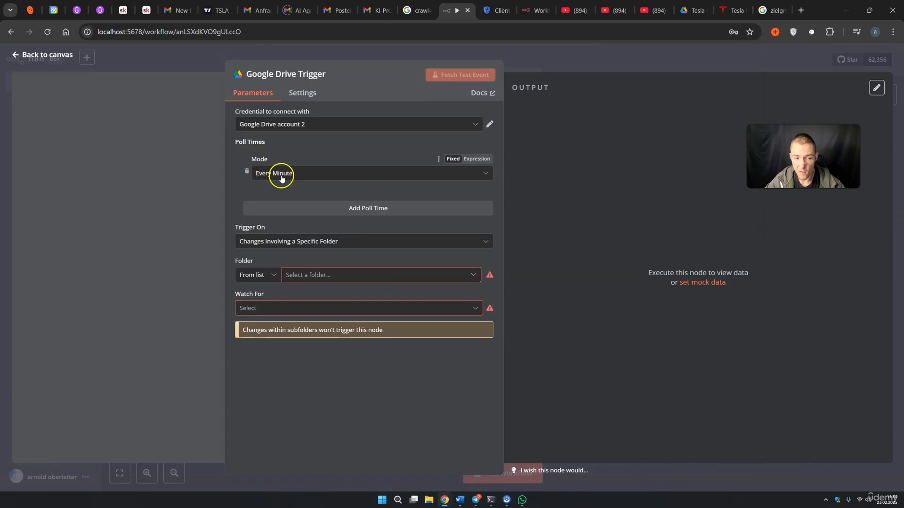
pyautogui.moveTo(795, 161); pyautogui.dragTo(774, 121)
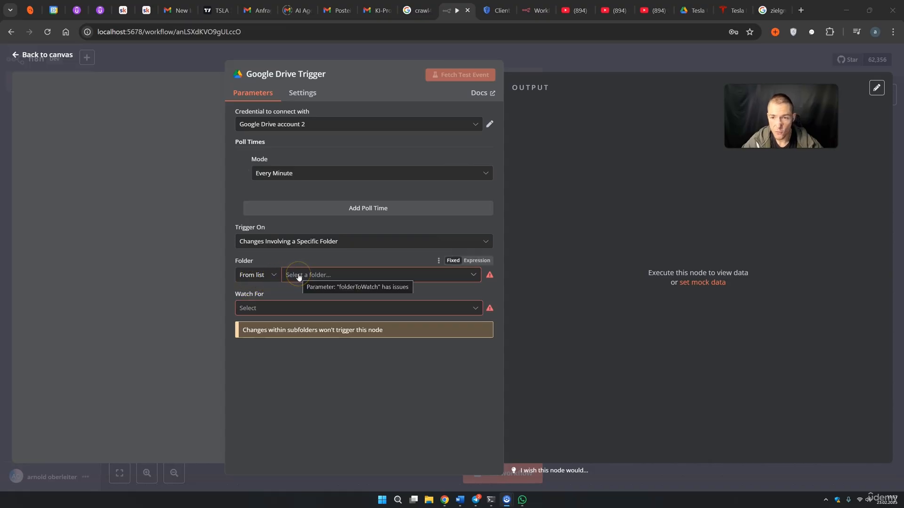
pyautogui.click(684, 10)
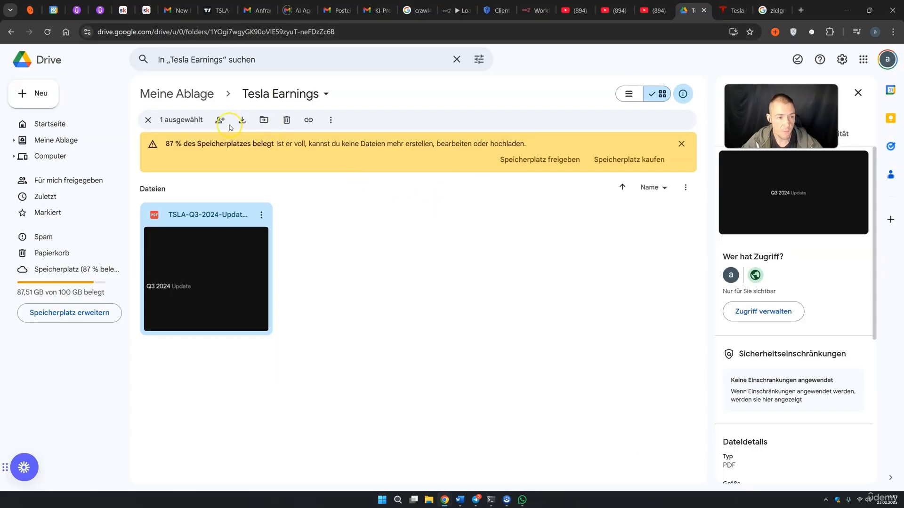
pyautogui.click(19, 37)
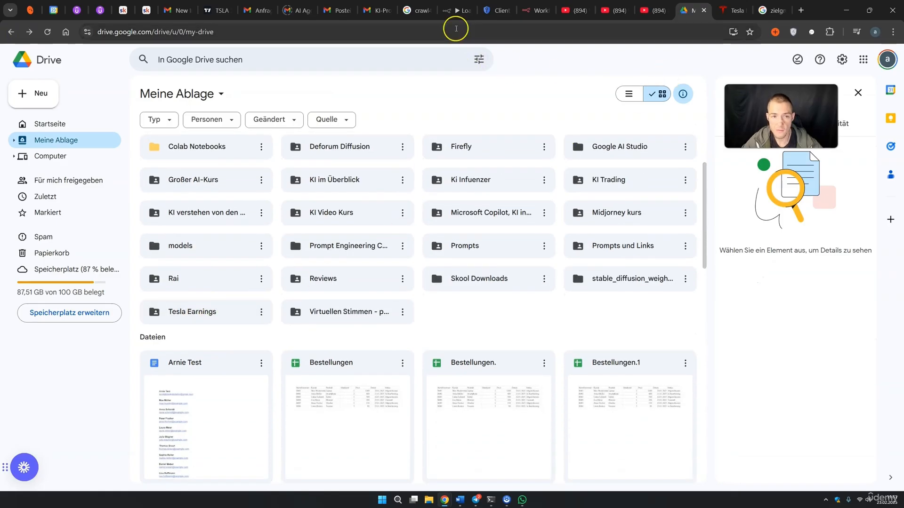
# Set the trigger to watch the Tesla Earnings folder for File Created events
pyautogui.click(456, 10)
pyautogui.click(327, 273)
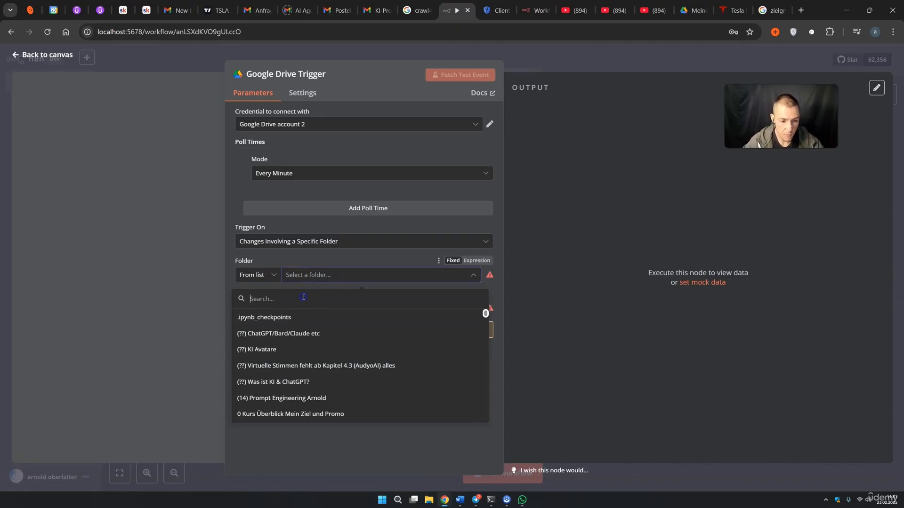
pyautogui.write('tesla')
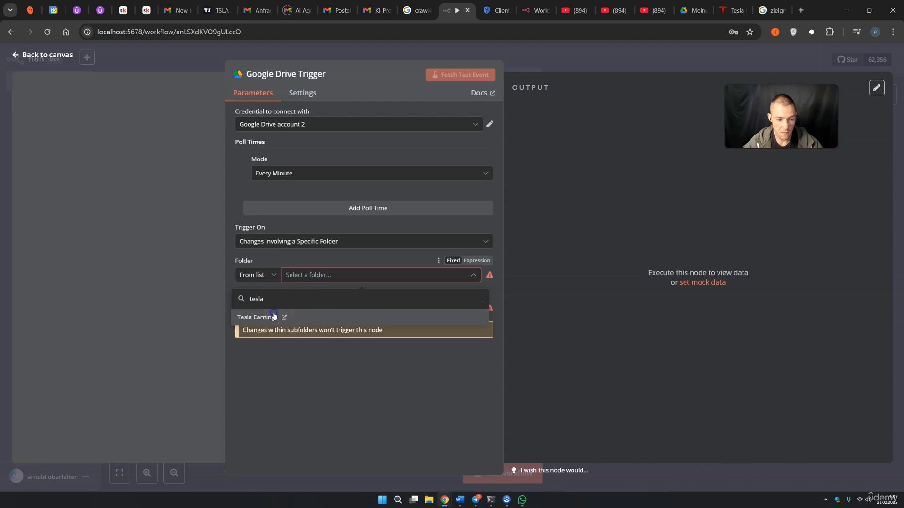
pyautogui.click(308, 318)
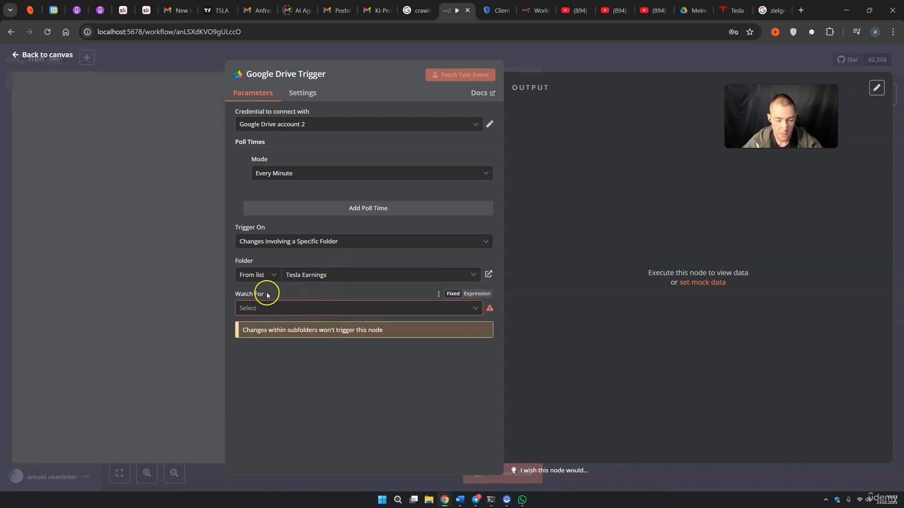
pyautogui.click(267, 309)
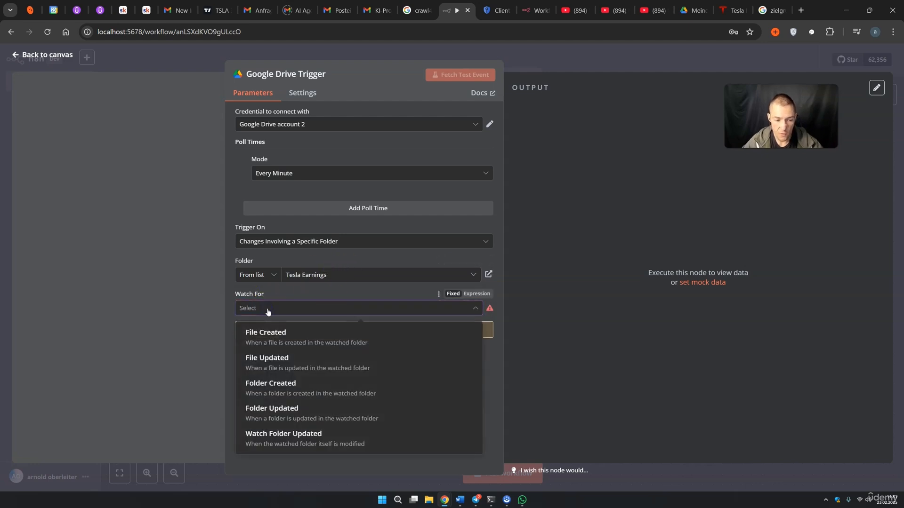
pyautogui.click(266, 335)
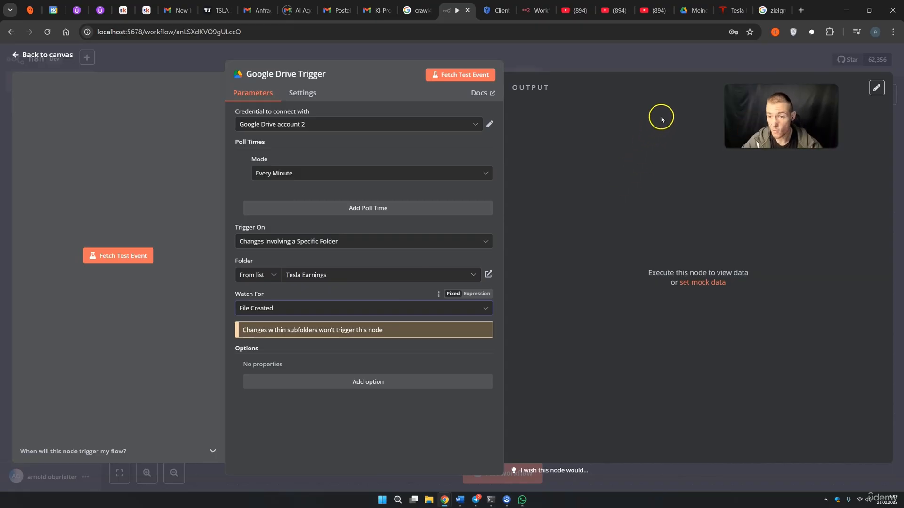
# Fetch a test event from the trigger and review the returned TSLA-Q3-2024-Update.pdf item
pyautogui.click(134, 267)
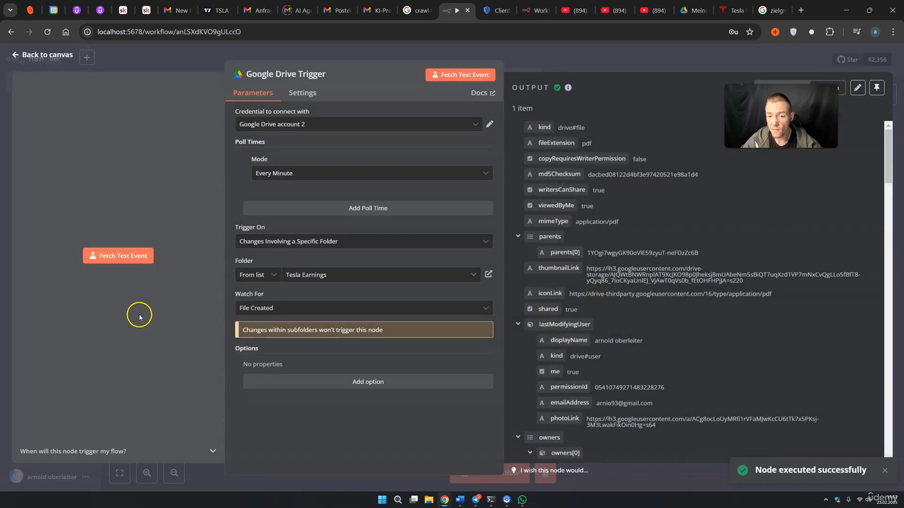
pyautogui.moveTo(778, 124); pyautogui.dragTo(779, 156)
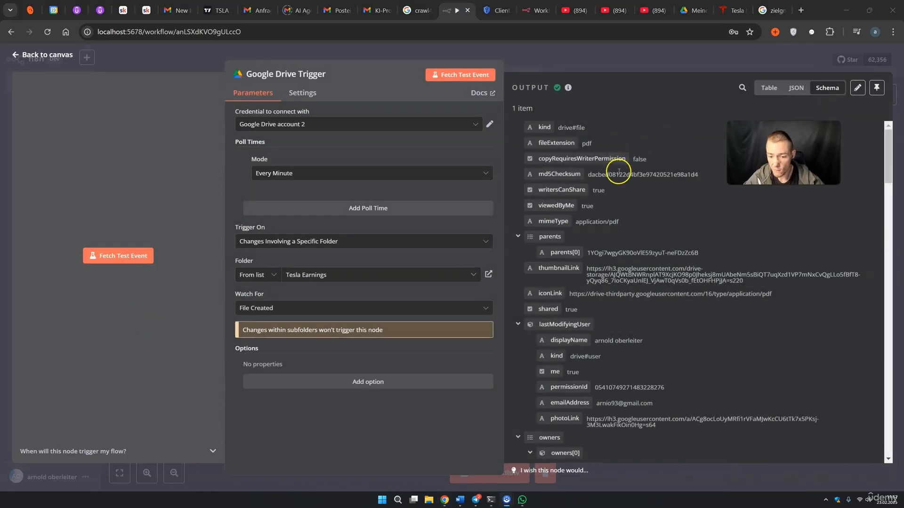
pyautogui.scroll(-5, 621, 206)
pyautogui.scroll(-12, 620, 210)
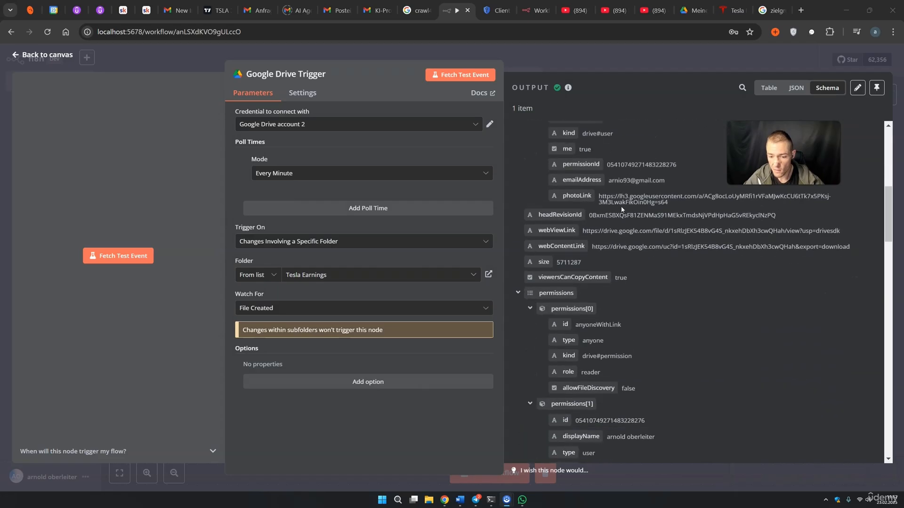
pyautogui.scroll(-3, 619, 207)
pyautogui.scroll(15, 619, 208)
pyautogui.scroll(2, 619, 207)
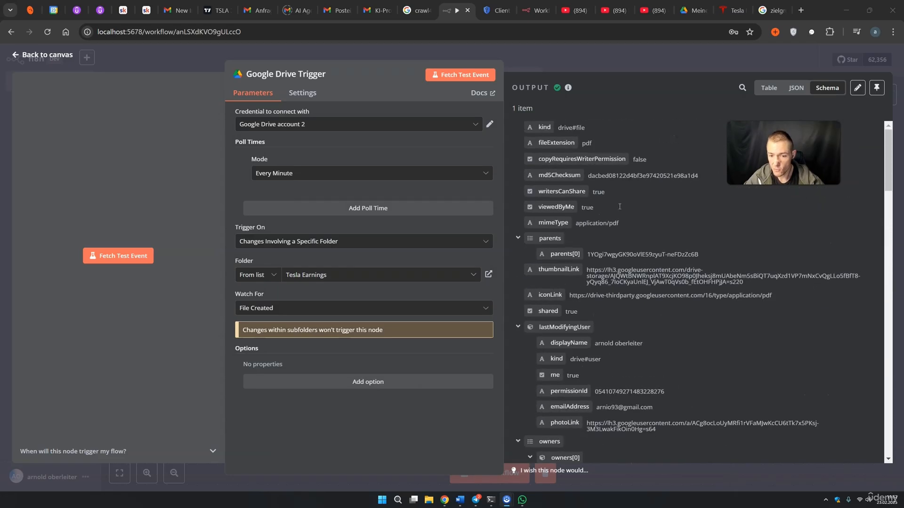
pyautogui.scroll(-15, 630, 207)
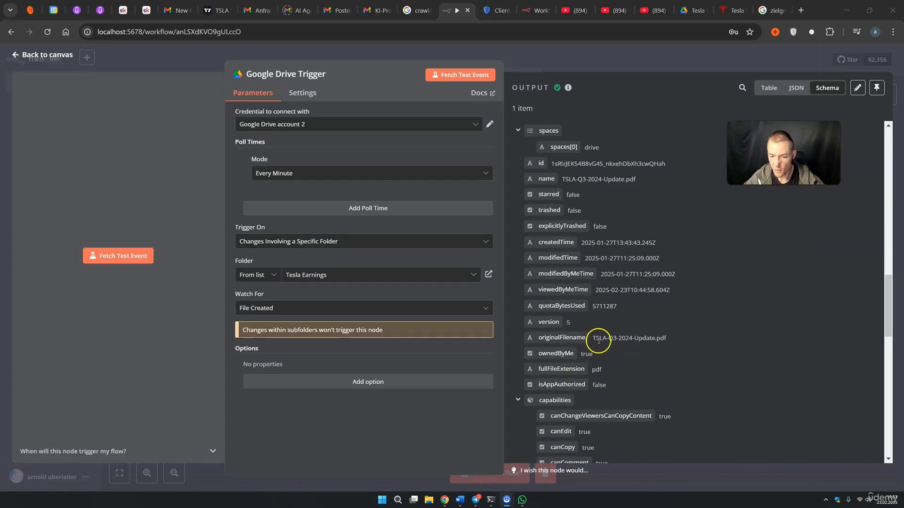
pyautogui.moveTo(595, 339); pyautogui.dragTo(599, 339)
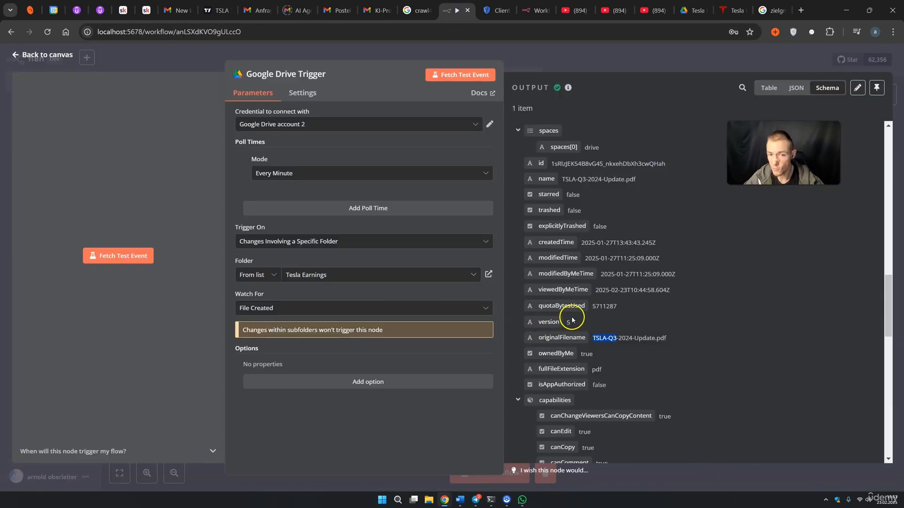
# Go back to the canvas and save the workflow
pyautogui.click(621, 74)
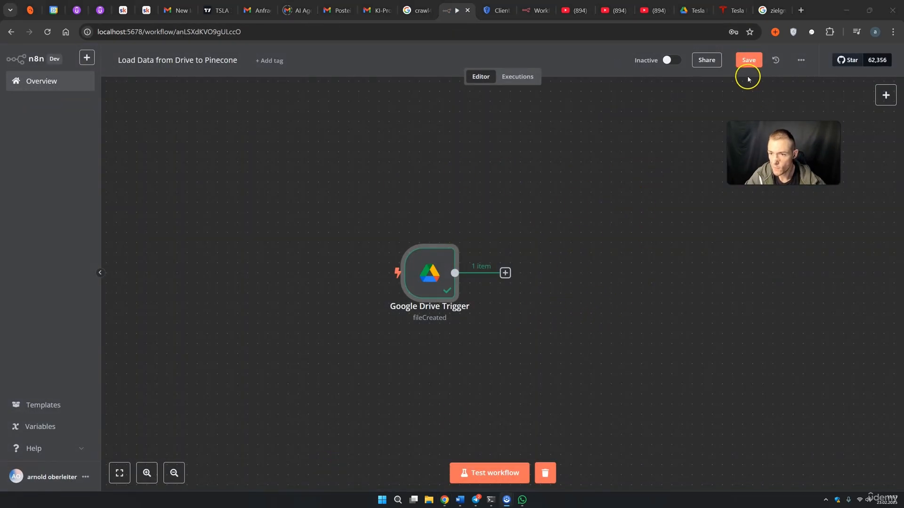
pyautogui.click(749, 60)
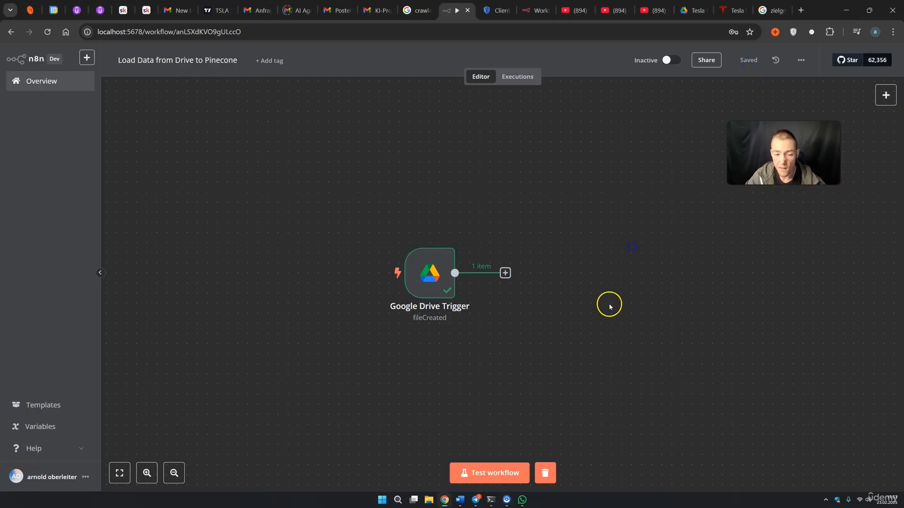
pyautogui.moveTo(607, 313); pyautogui.dragTo(563, 297)
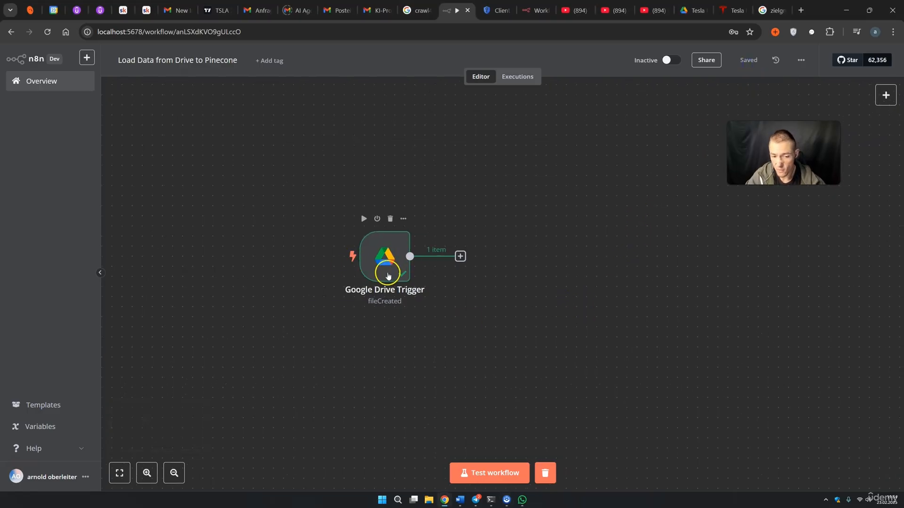
# Add a Google Drive node with the Download file action after the trigger
pyautogui.click(460, 257)
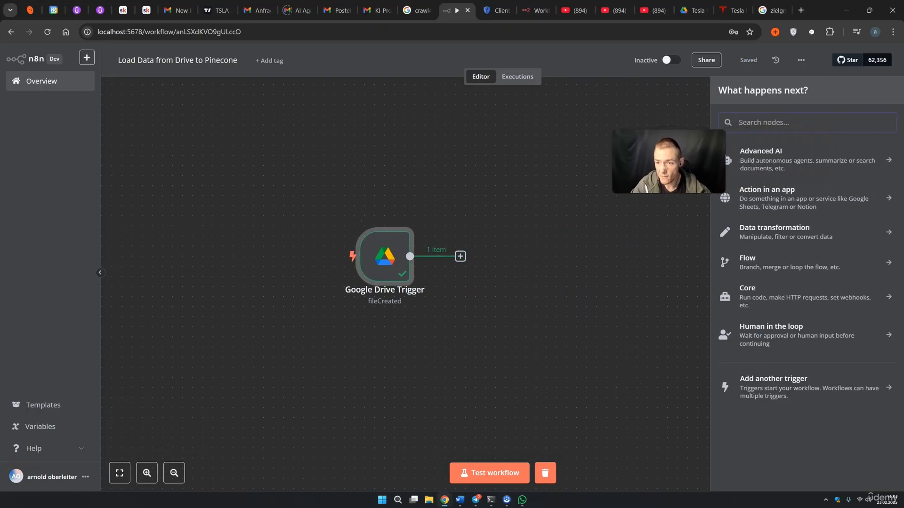
pyautogui.write('goo')
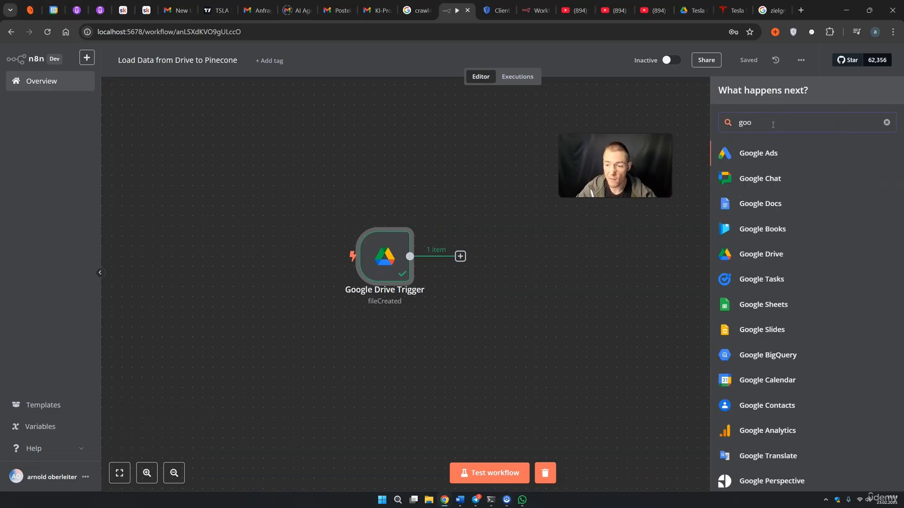
pyautogui.click(784, 254)
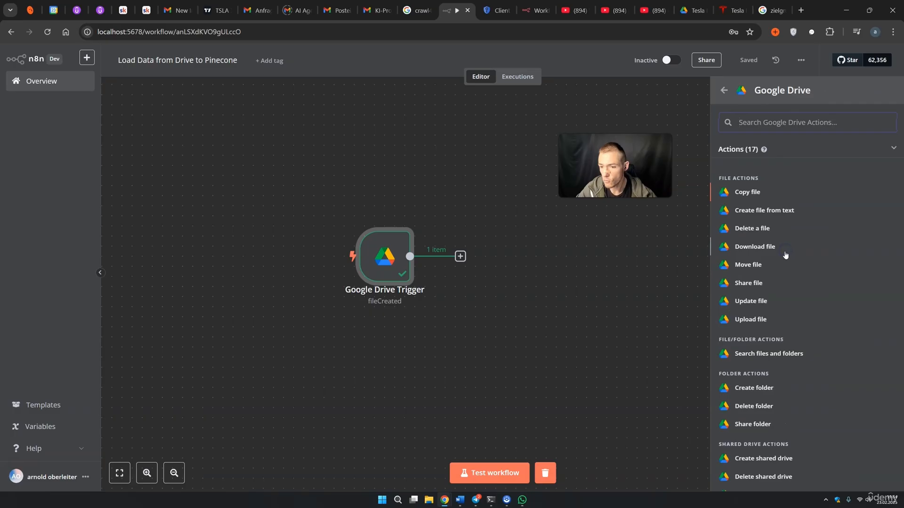
pyautogui.click(769, 247)
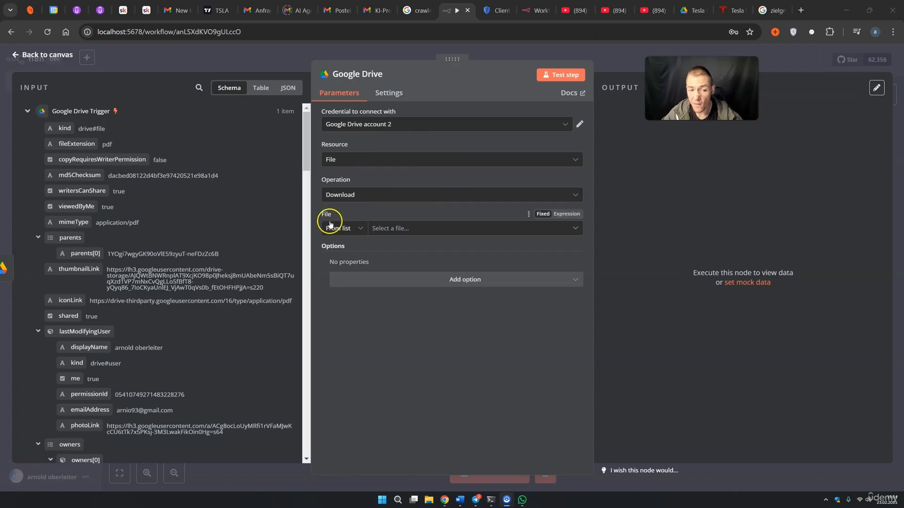
# Map the trigger's file id into File (By ID) and test the download step
pyautogui.click(384, 229)
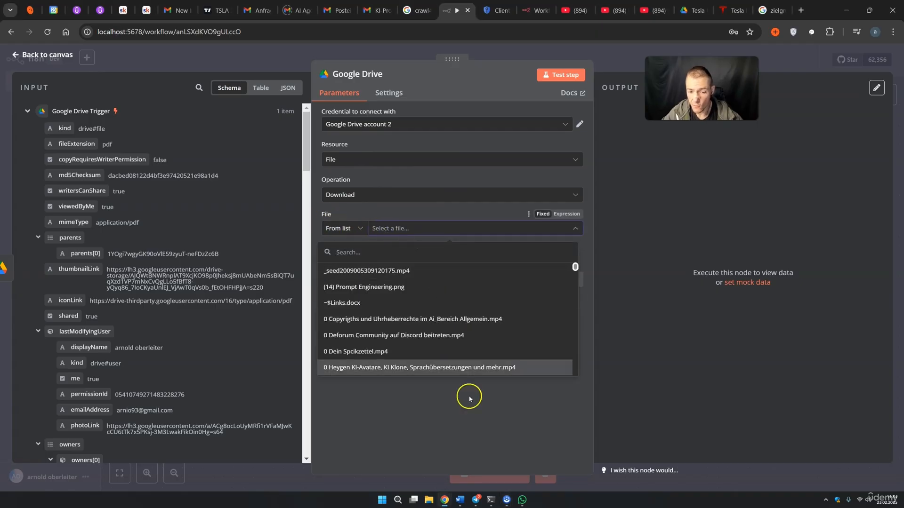
pyautogui.click(471, 425)
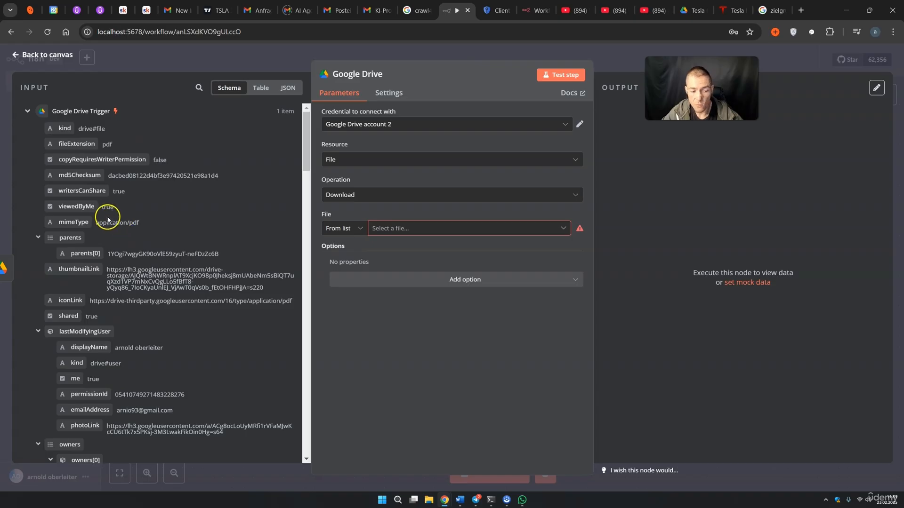
pyautogui.scroll(-12, 122, 214)
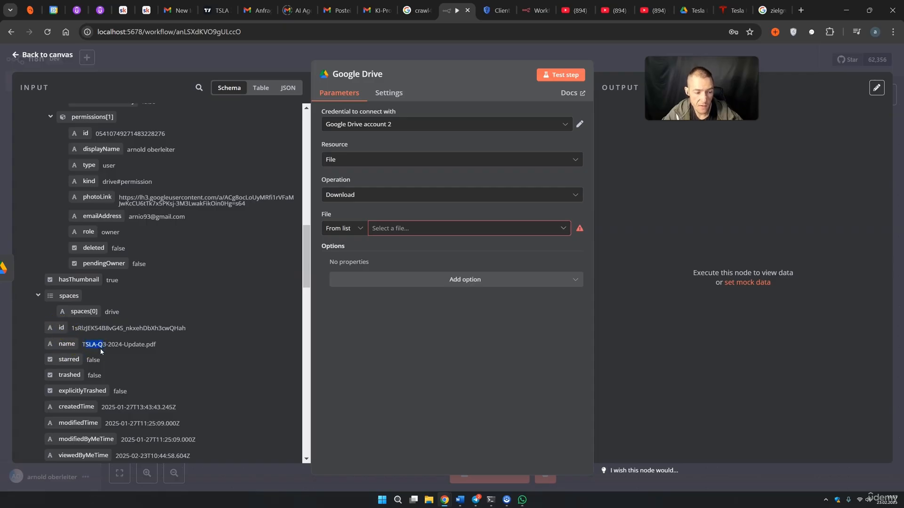
pyautogui.moveTo(59, 324); pyautogui.dragTo(391, 236)
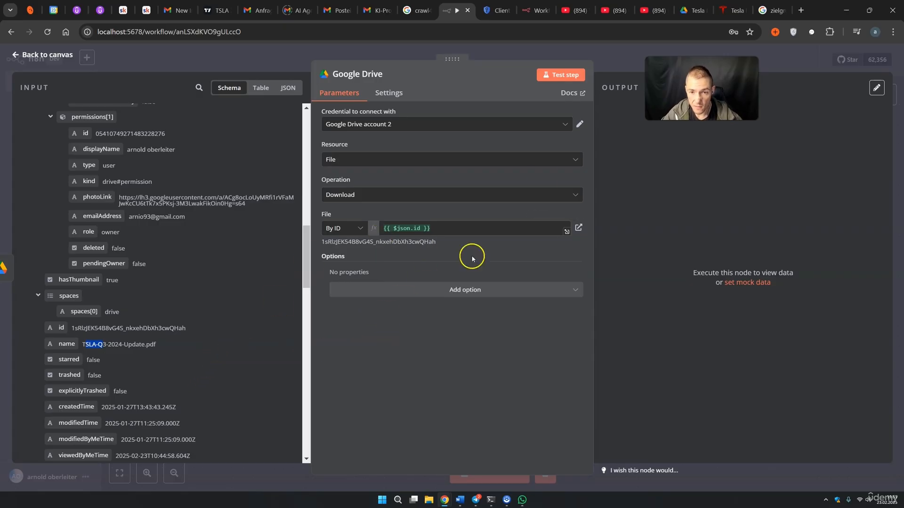
pyautogui.click(567, 75)
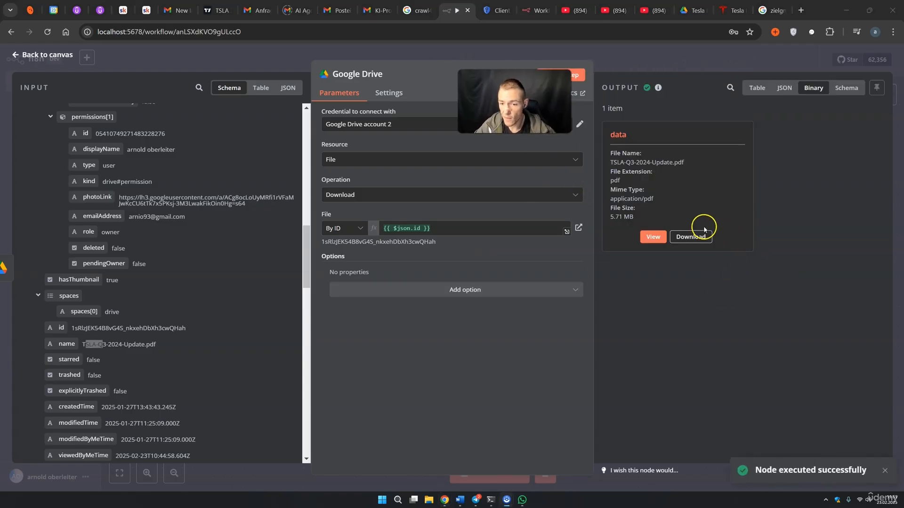
# Preview the downloaded binary PDF and download it to the computer
pyautogui.click(654, 237)
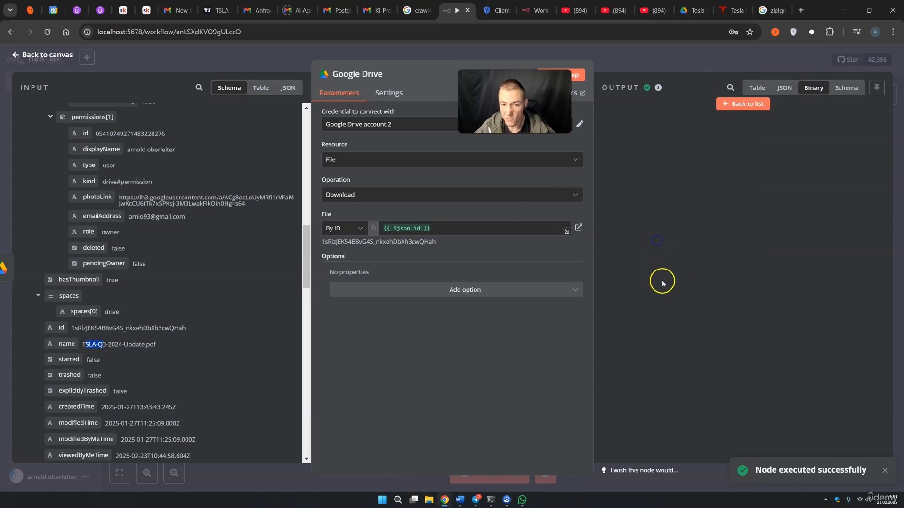
pyautogui.click(742, 104)
pyautogui.click(678, 243)
# Open the downloaded TSLA-Q3-2024-Update.pdf in Acrobat, scroll through it, then close it
pyautogui.click(753, 66)
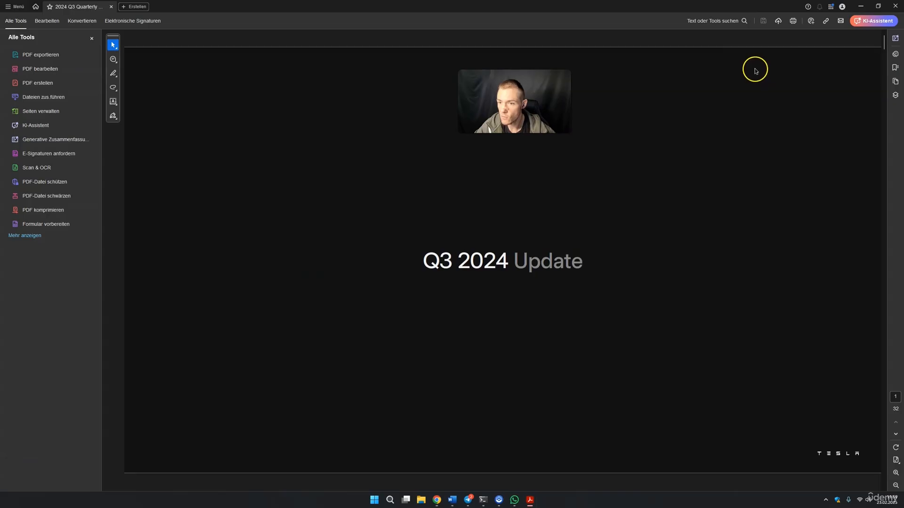
pyautogui.scroll(-16, 546, 189)
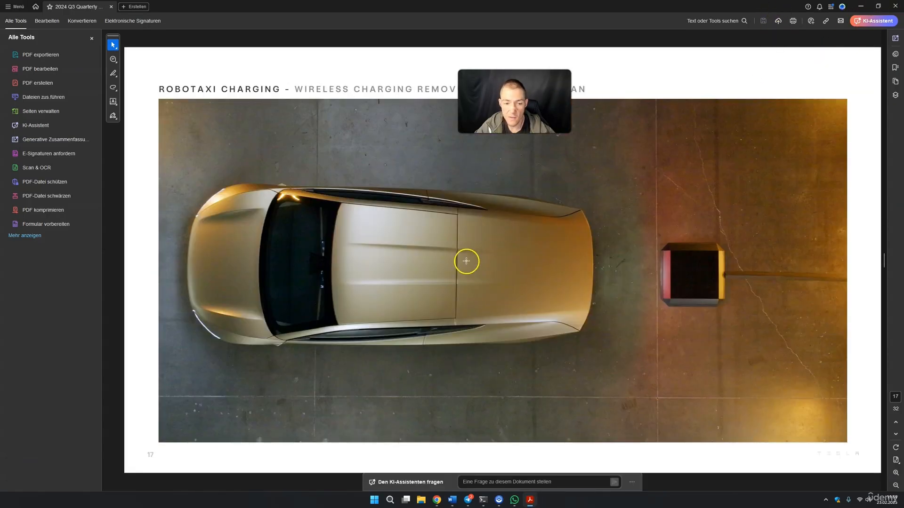
pyautogui.moveTo(276, 103); pyautogui.dragTo(217, 120)
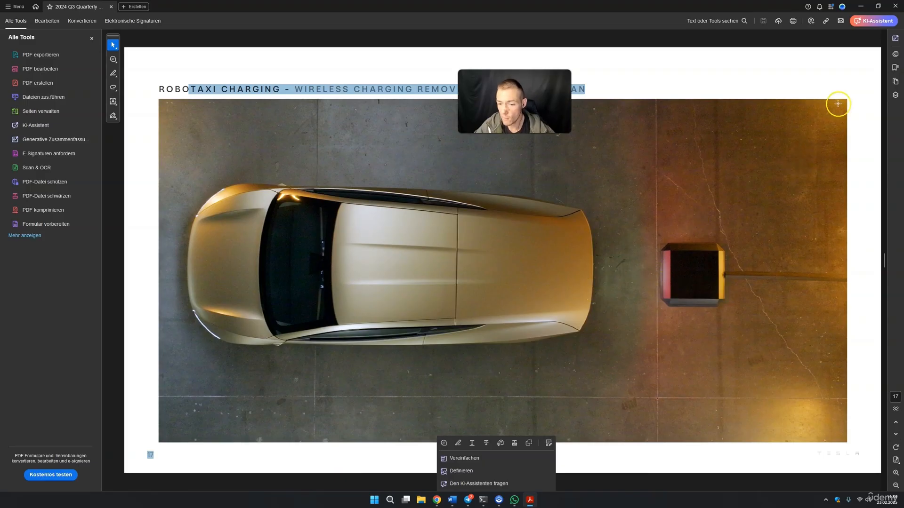
pyautogui.click(894, 5)
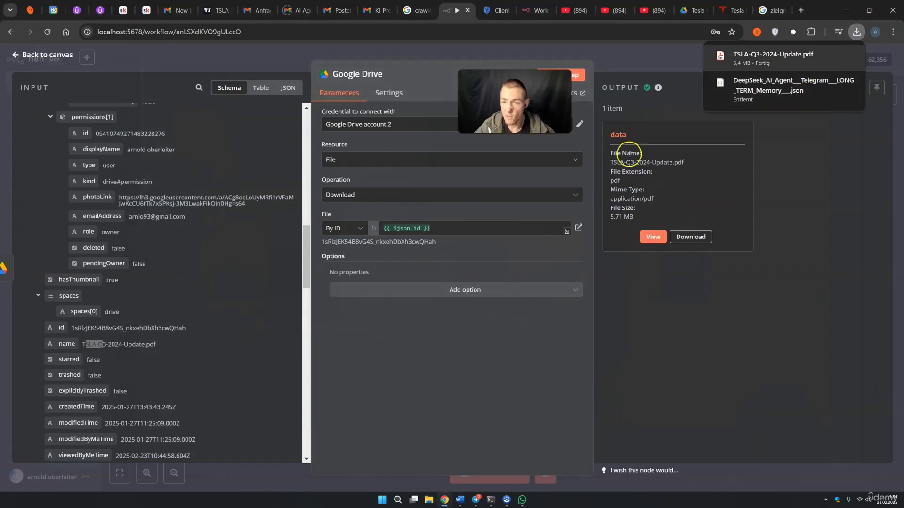
# Return to the canvas showing the trigger and download nodes, and open the add-node panel
pyautogui.click(787, 162)
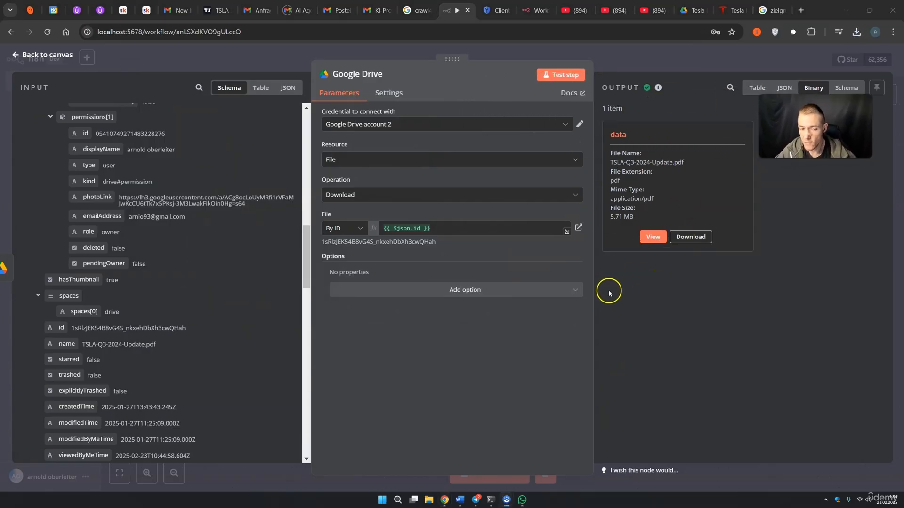
pyautogui.click(634, 66)
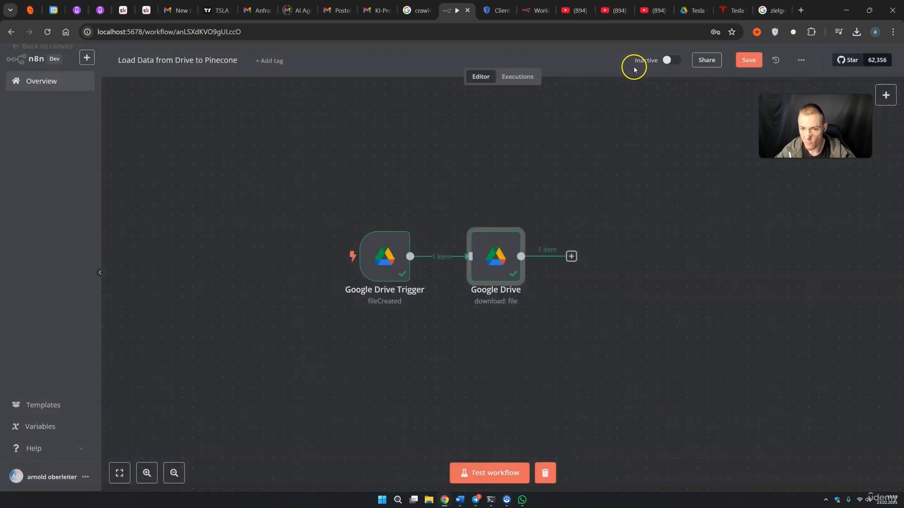
pyautogui.moveTo(664, 305); pyautogui.dragTo(555, 260)
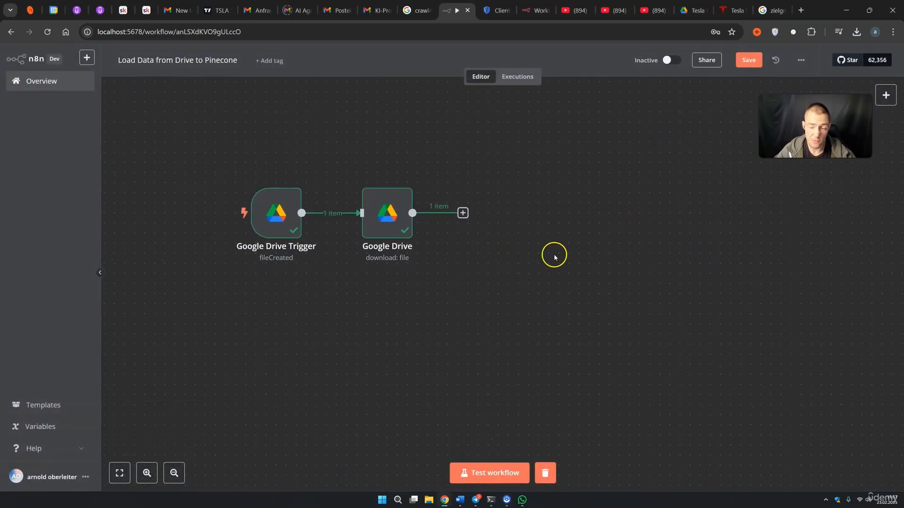
pyautogui.moveTo(793, 134); pyautogui.dragTo(659, 120)
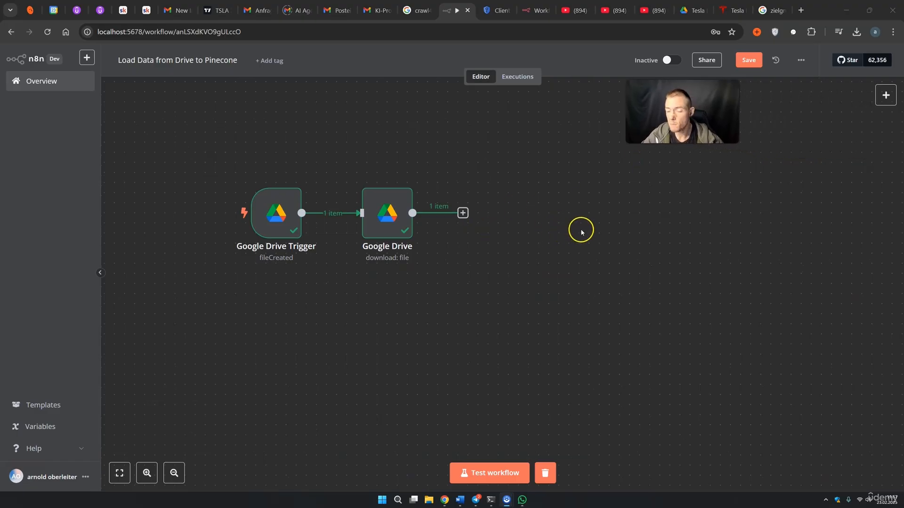
pyautogui.click(851, 119)
pyautogui.click(886, 91)
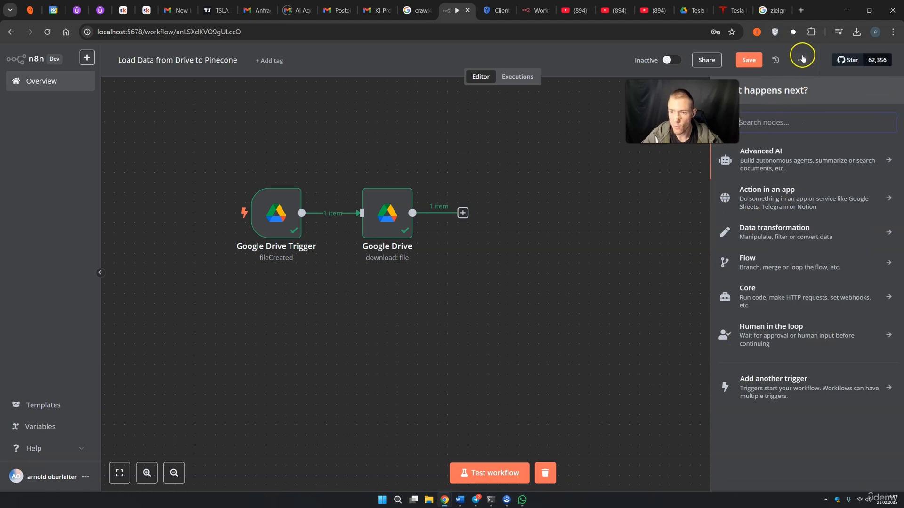
pyautogui.click(802, 11)
# Search Google for 'pinecone' and open the pinecone.io website
pyautogui.click(353, 201)
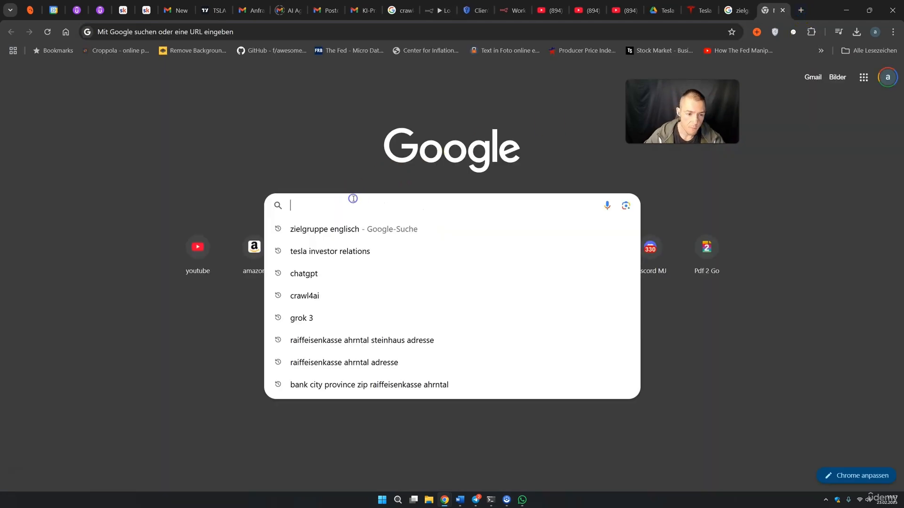
pyautogui.write('pin')
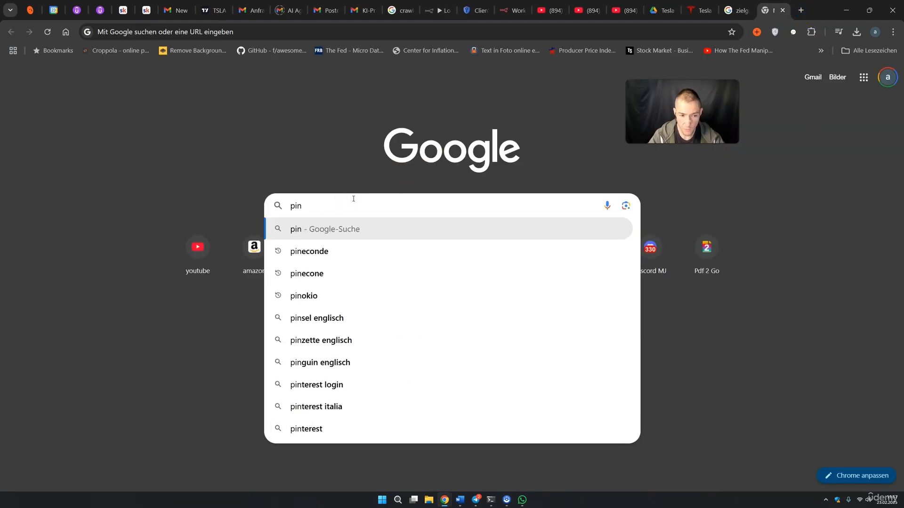
pyautogui.write('econe')
pyautogui.press('Return')
pyautogui.click(294, 160)
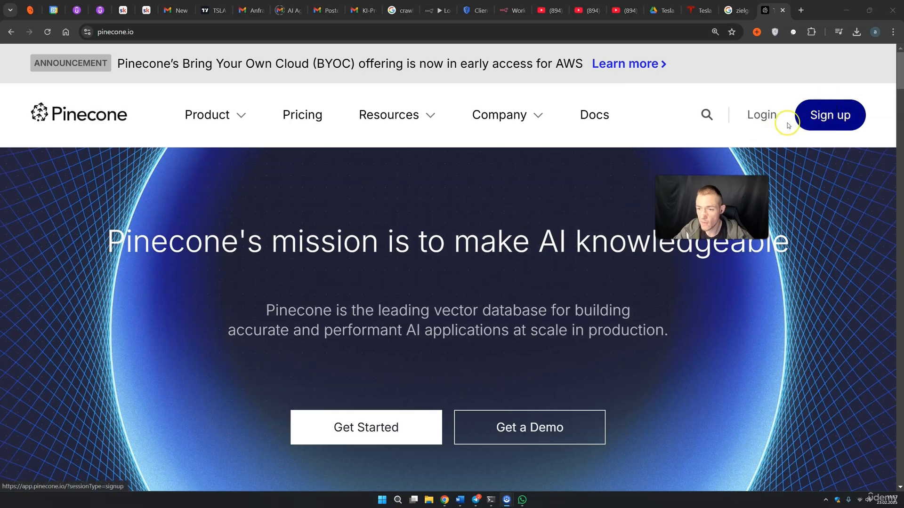
# Log in to Pinecone and start a new index named n8ncoursetsla
pyautogui.click(770, 119)
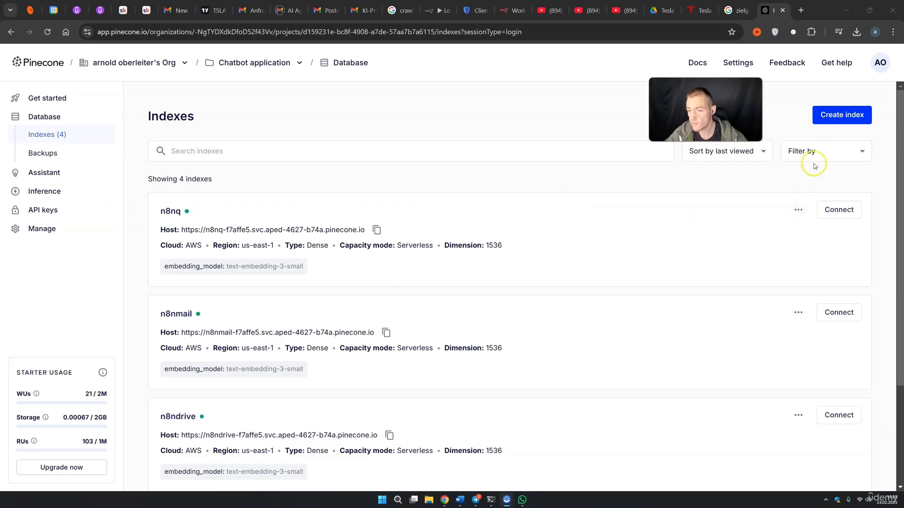
pyautogui.click(841, 115)
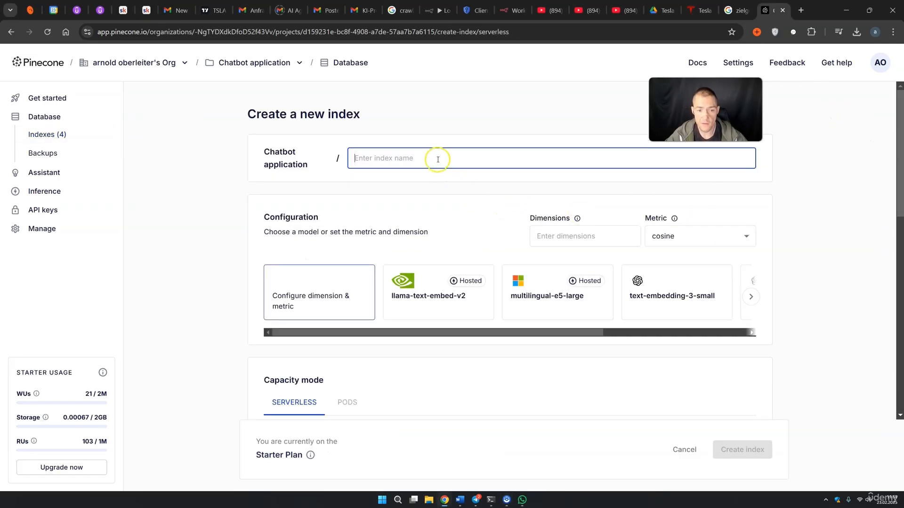
pyautogui.write('n8ncoursetsla')
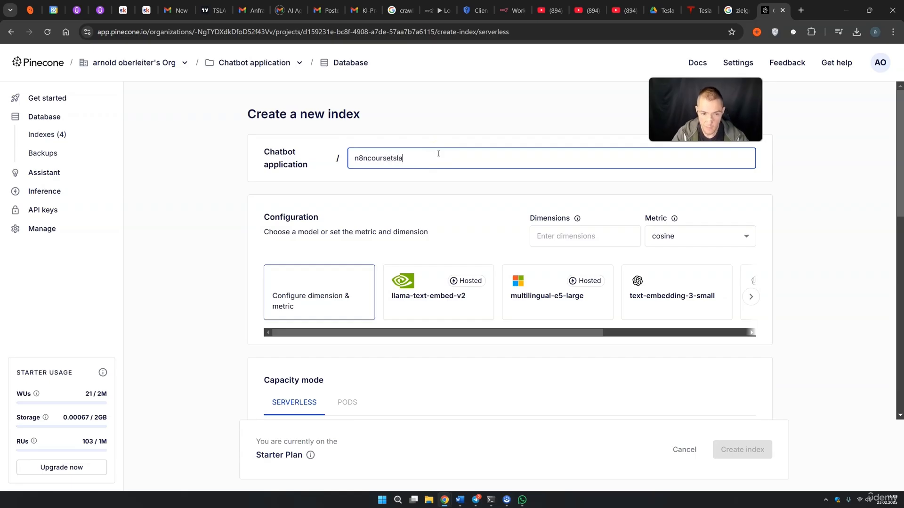
# Choose the text-embedding-3-small model (1536 dimensions, cosine) and create the index
pyautogui.click(535, 230)
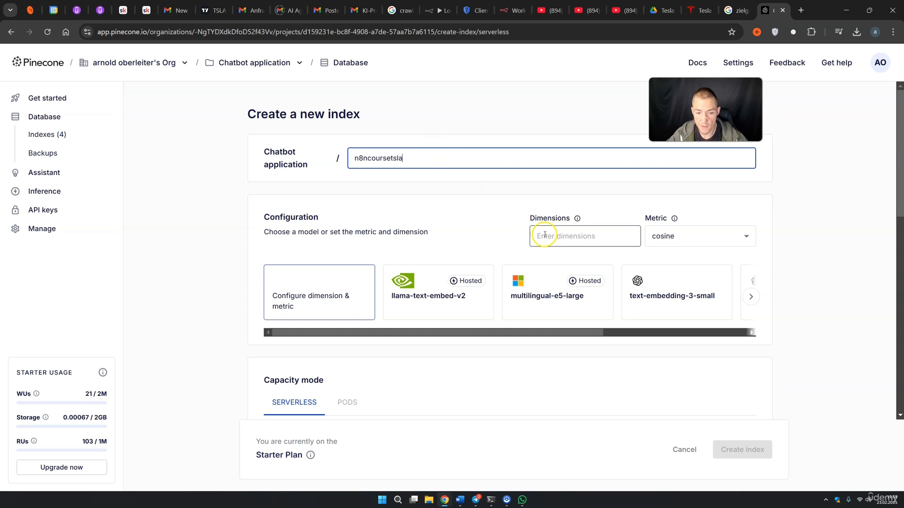
pyautogui.moveTo(561, 332); pyautogui.dragTo(639, 329)
pyautogui.click(553, 304)
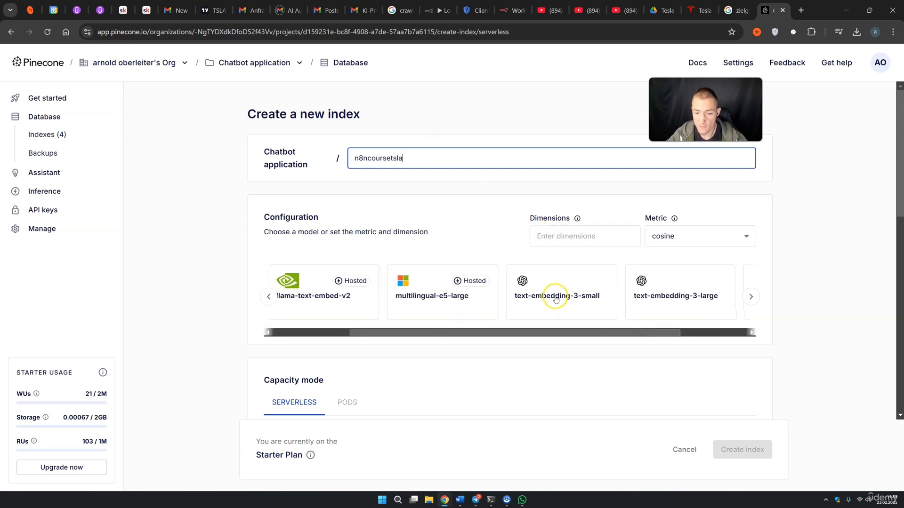
pyautogui.click(556, 299)
pyautogui.click(562, 234)
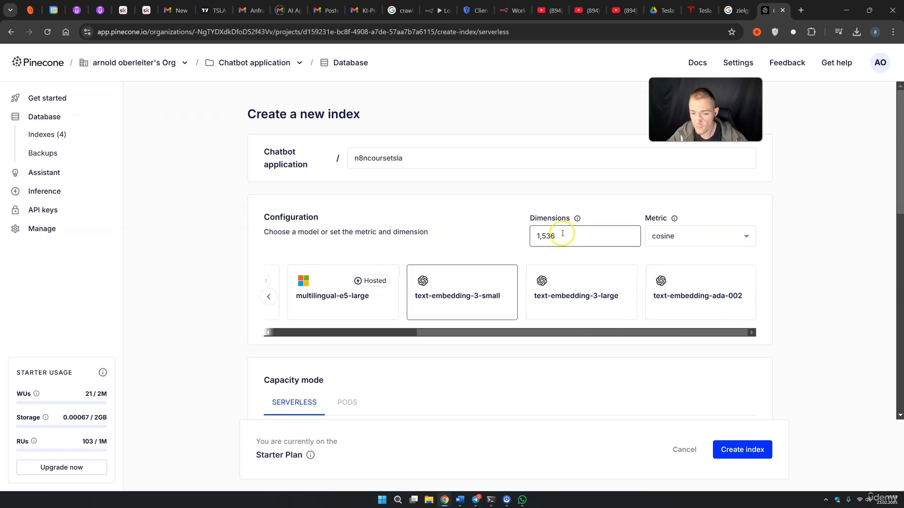
pyautogui.moveTo(563, 234); pyautogui.dragTo(541, 235)
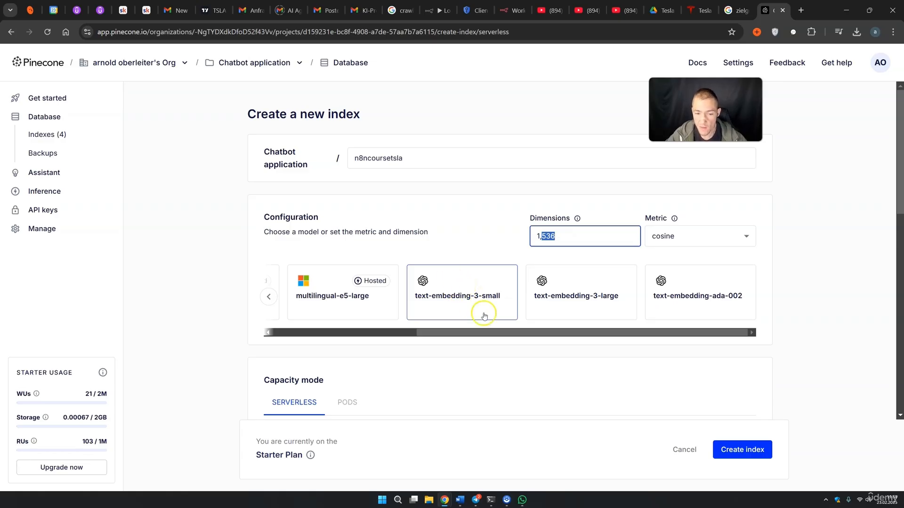
pyautogui.click(745, 463)
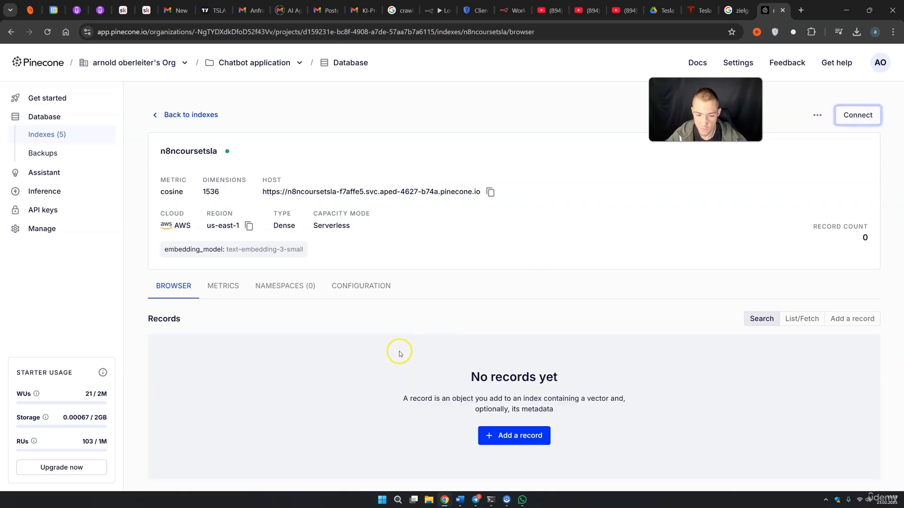
# Create a new Pinecone API key named n8ncourse from the API keys page
pyautogui.click(56, 210)
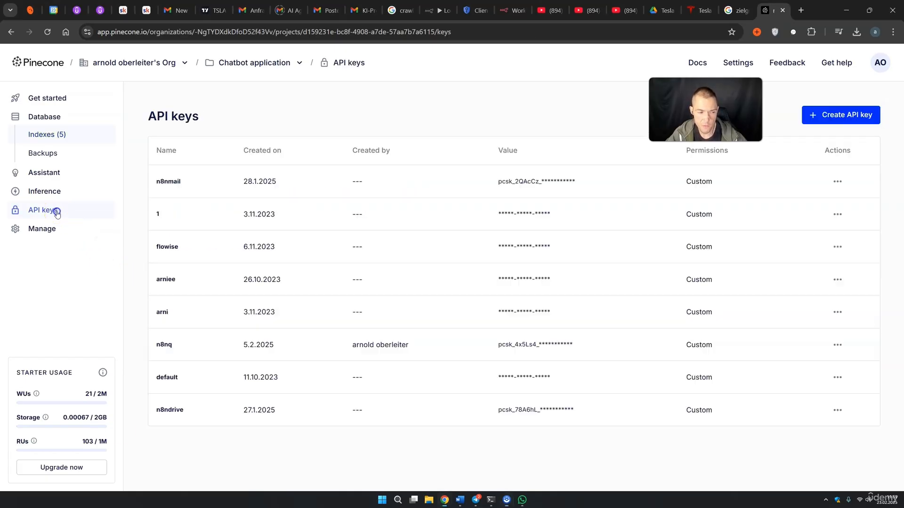
pyautogui.click(837, 125)
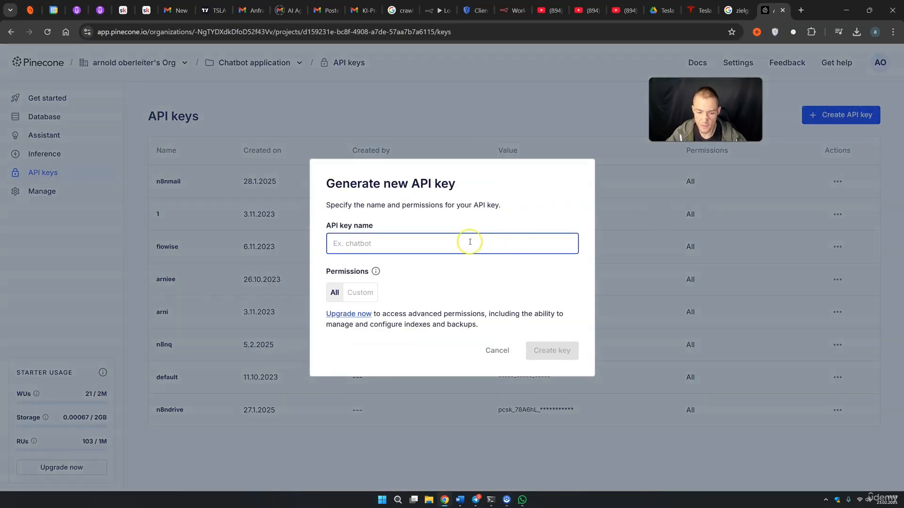
pyautogui.write('n8ncourse')
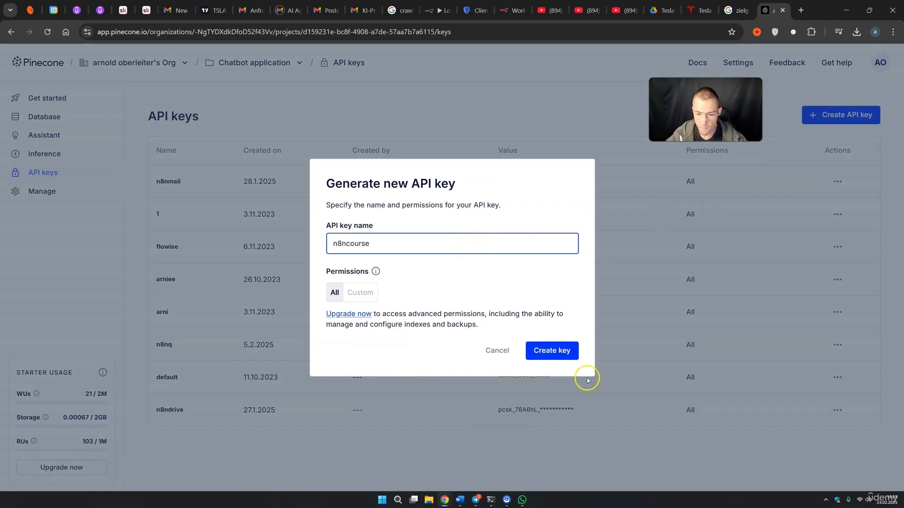
pyautogui.click(560, 350)
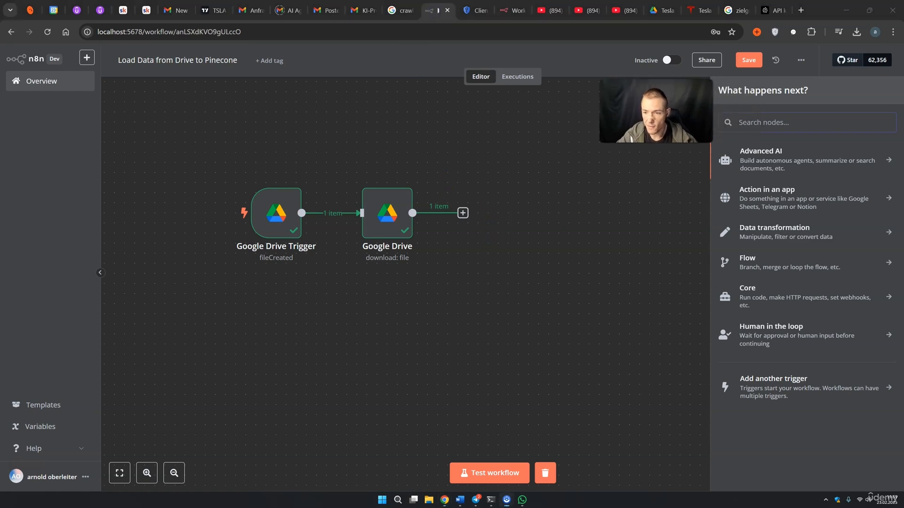
# Search 'vector' and add a Pinecone Vector Store node set to Add documents to vector store
pyautogui.write('pine')
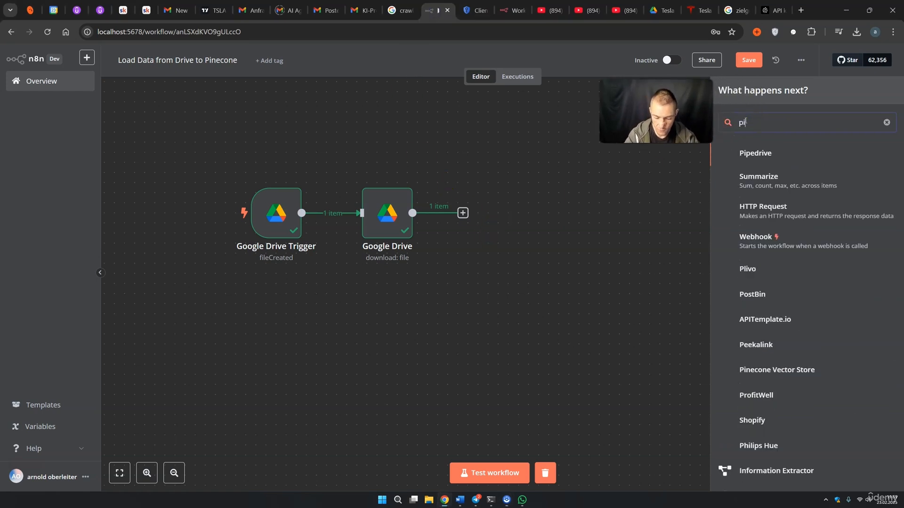
pyautogui.press('BackSpace')
pyautogui.press('BackSpace')
pyautogui.press('BackSpace')
pyautogui.press('BackSpace')
pyautogui.write('vector')
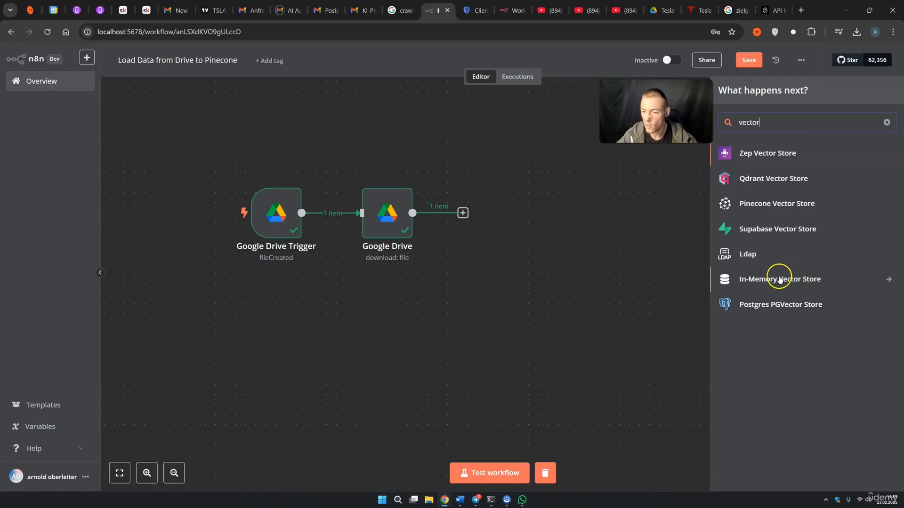
pyautogui.click(768, 207)
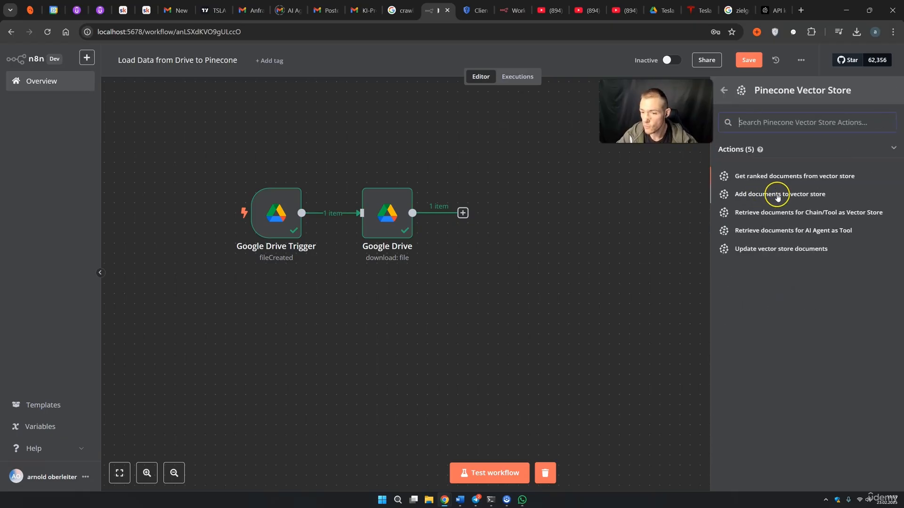
pyautogui.click(778, 195)
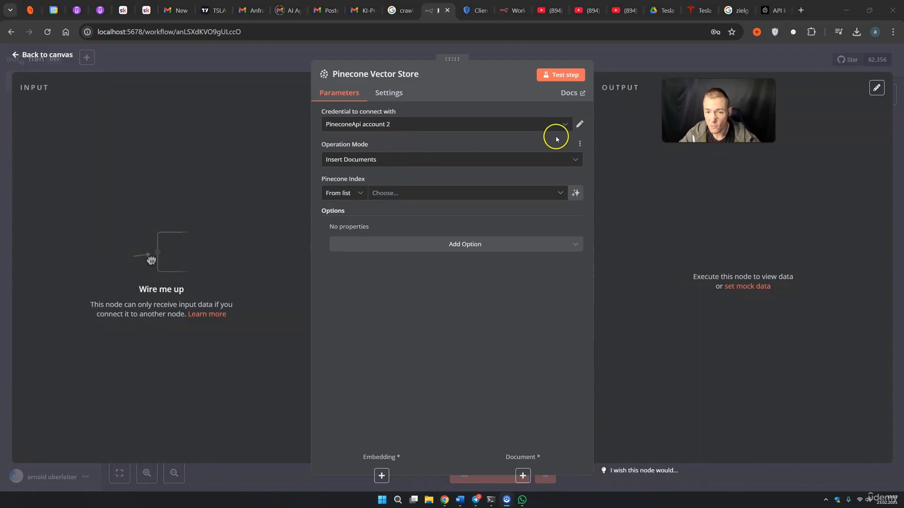
# Create and test a new PineconeApi account 3 credential holding the new Pinecone API key
pyautogui.click(567, 125)
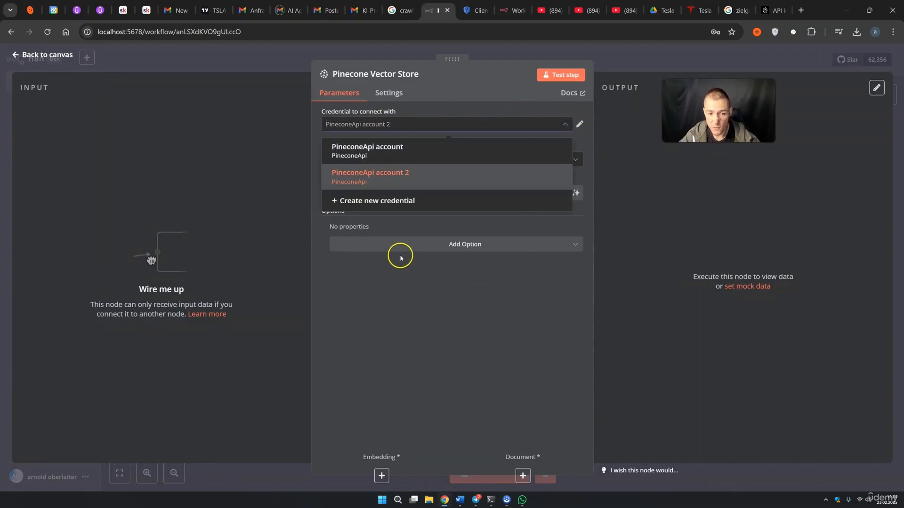
pyautogui.click(386, 201)
pyautogui.moveTo(366, 186); pyautogui.dragTo(247, 199)
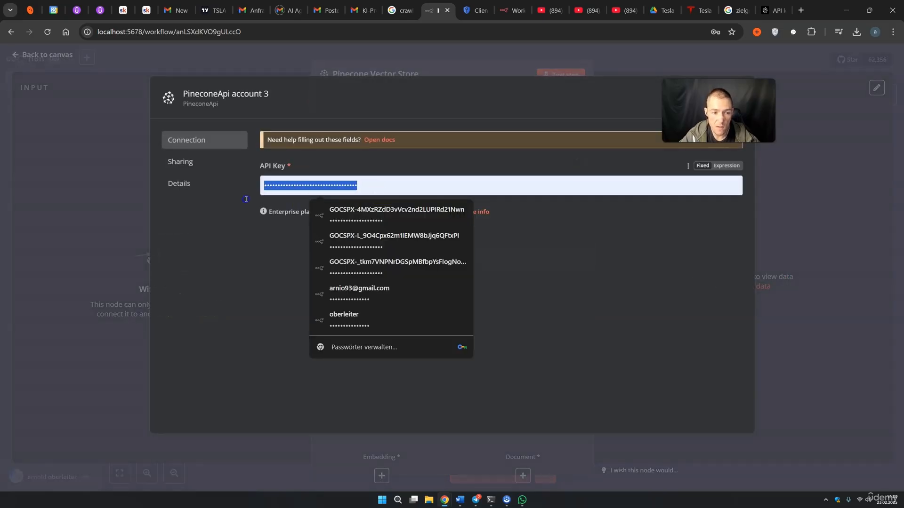
pyautogui.hotkey('ctrl', 'v')
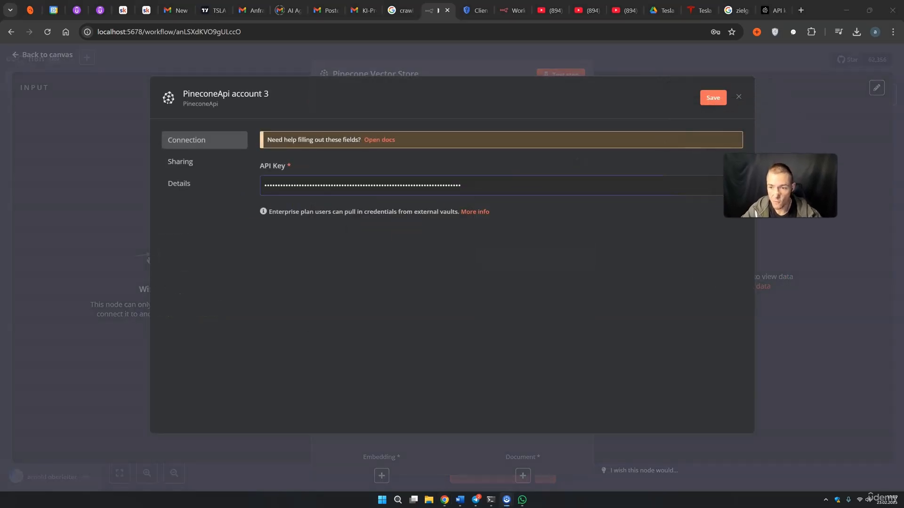
pyautogui.click(709, 97)
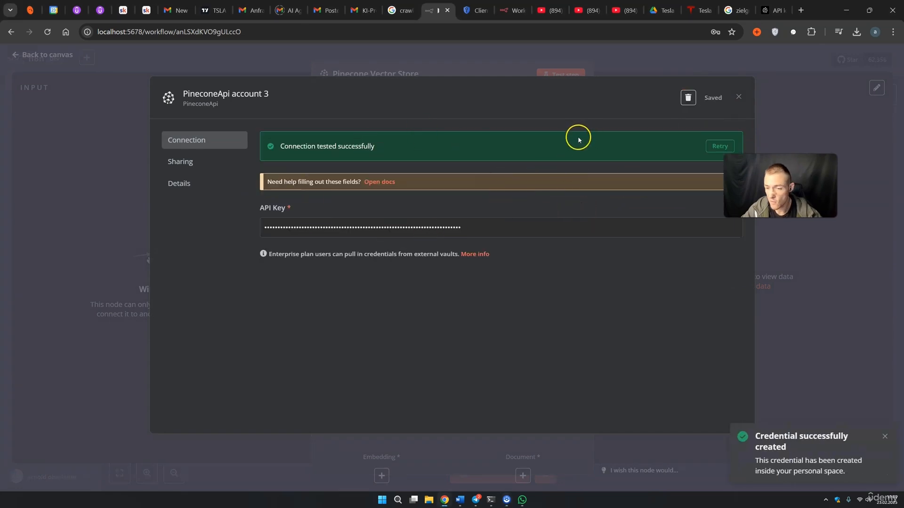
pyautogui.click(738, 98)
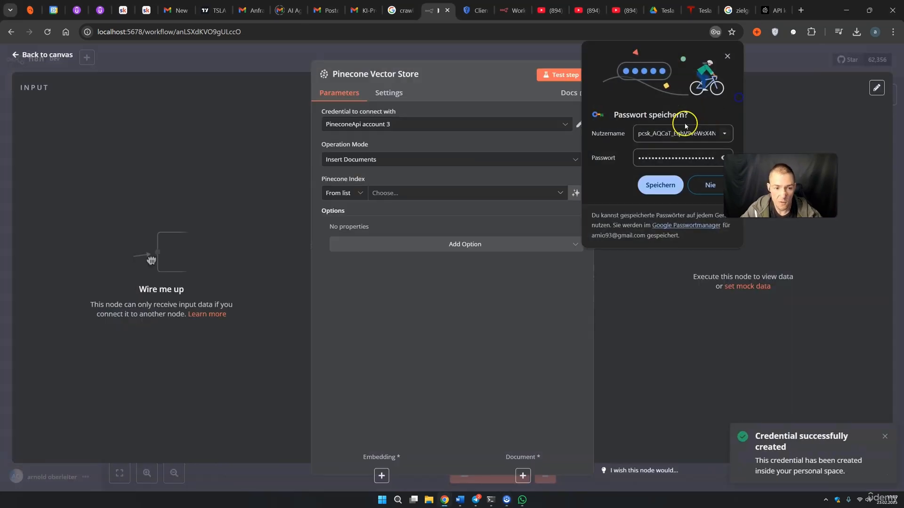
pyautogui.click(727, 56)
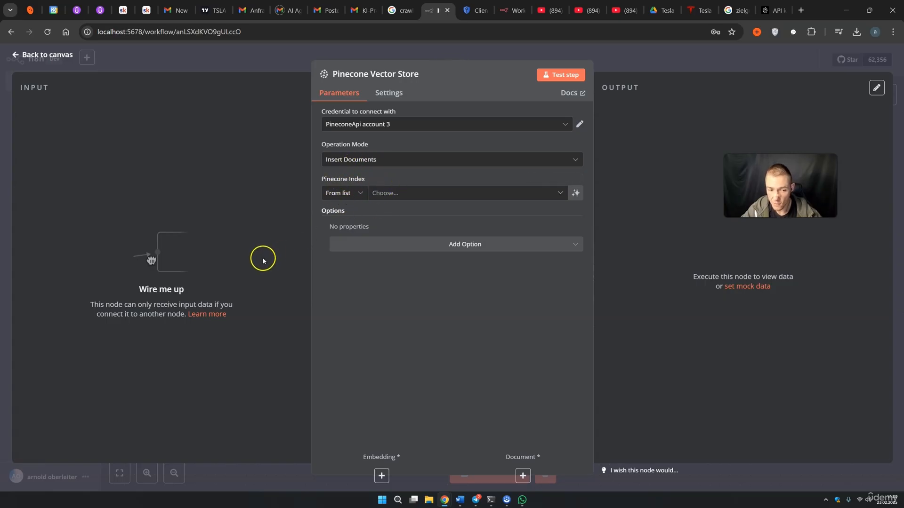
# Set the Pinecone Vector Store node's index to n8ncoursetsla
pyautogui.click(384, 194)
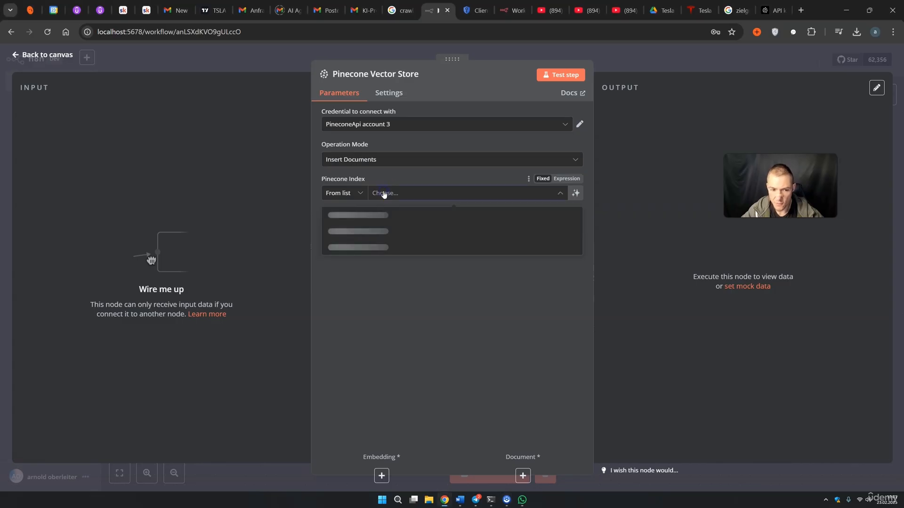
pyautogui.click(356, 279)
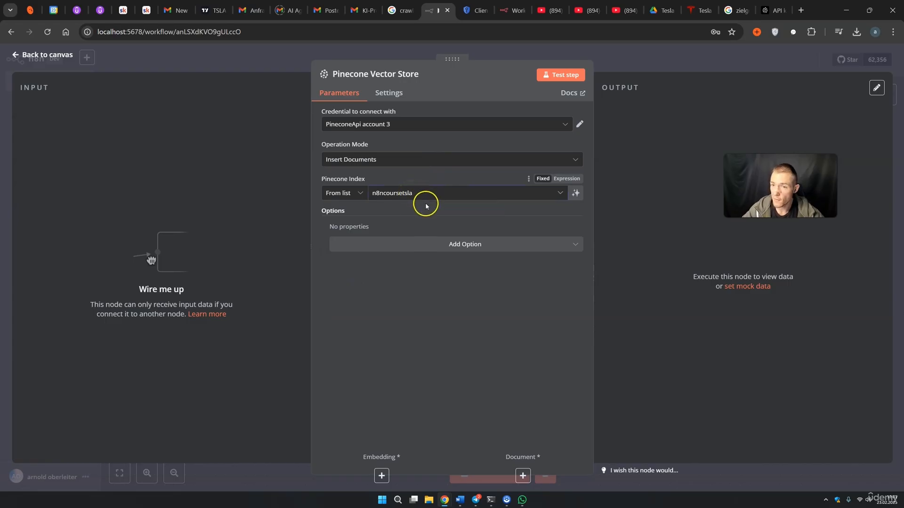
pyautogui.click(768, 11)
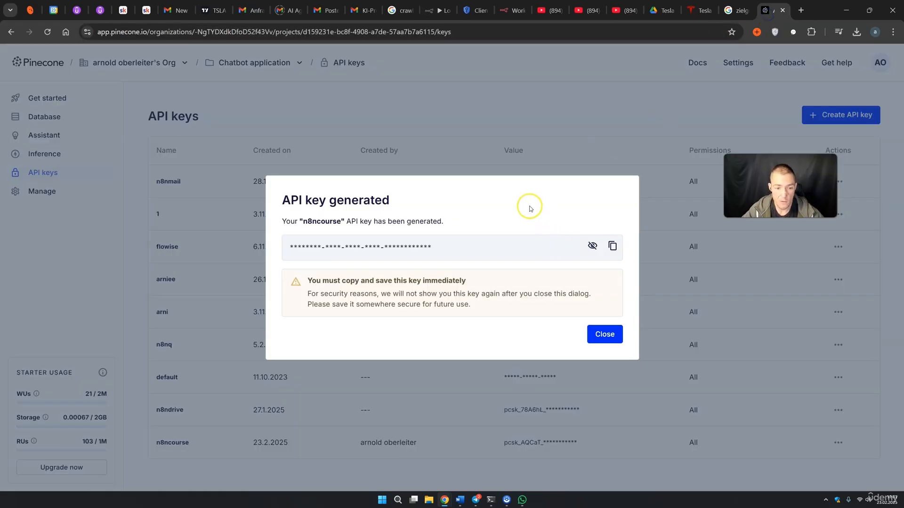
# Dismiss Pinecone's generated-key notice and confirm n8ncoursetsla in the index list, then return to n8n
pyautogui.click(500, 126)
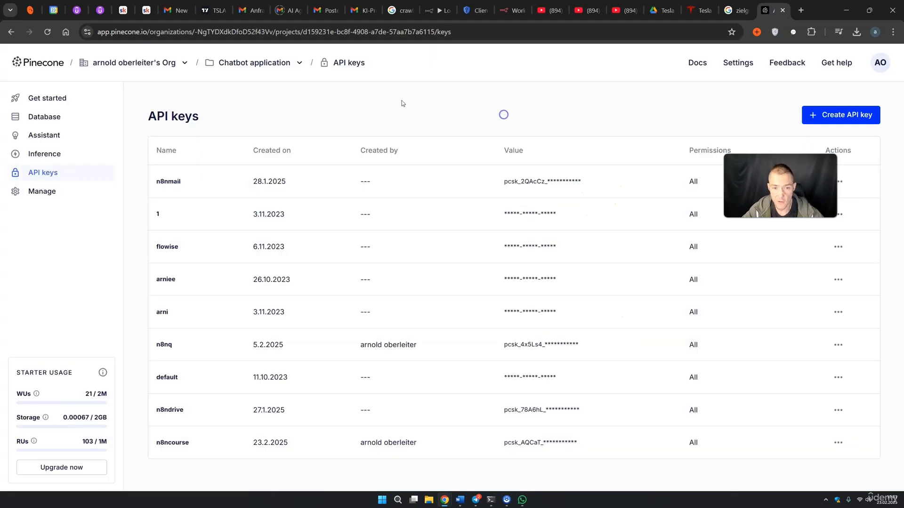
pyautogui.click(54, 117)
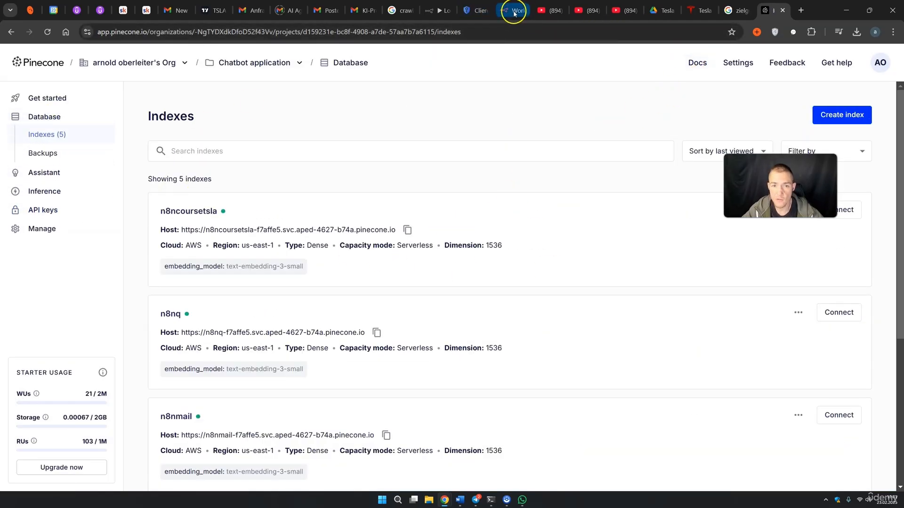
pyautogui.click(439, 9)
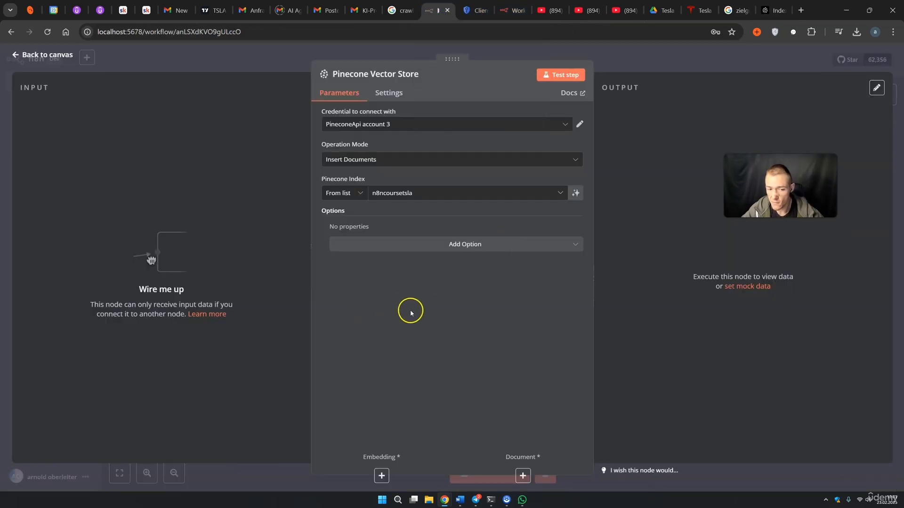
# Add the Pinecone Namespace option to the node with the value tslan8n
pyautogui.click(449, 245)
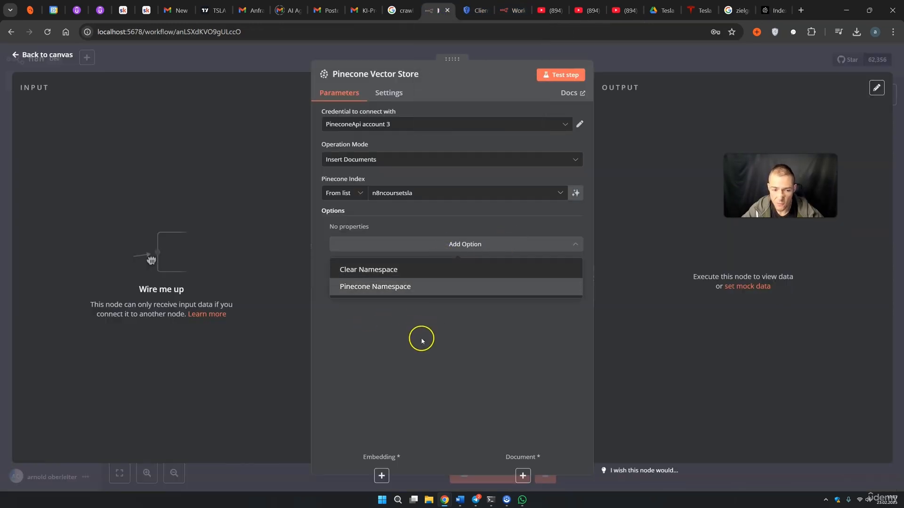
pyautogui.click(387, 289)
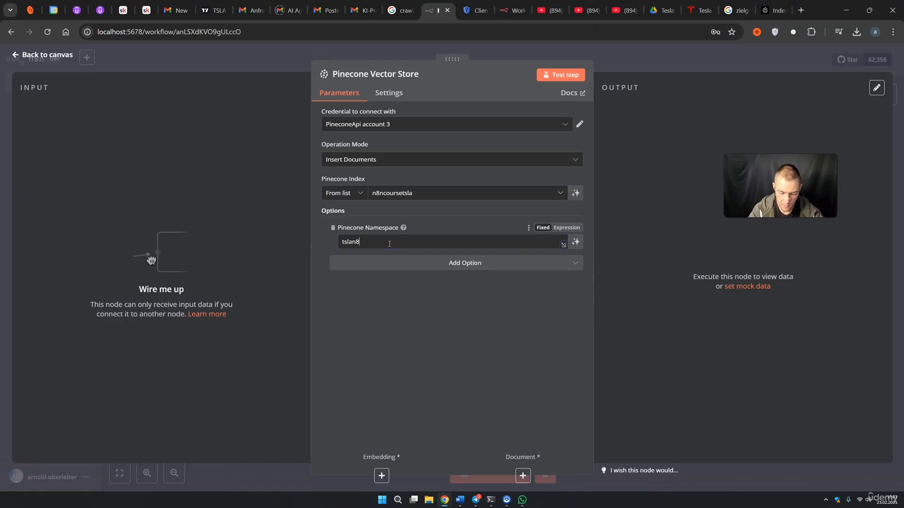
pyautogui.write('tslan8n')
pyautogui.click(624, 69)
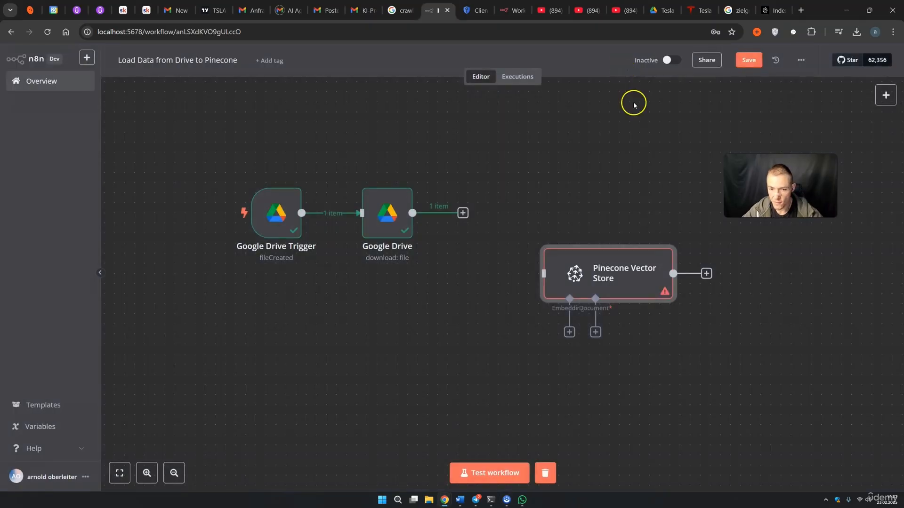
# Connect the Google Drive download node's output into the Pinecone Vector Store node
pyautogui.click(684, 357)
pyautogui.moveTo(602, 247); pyautogui.dragTo(572, 238)
pyautogui.moveTo(463, 212); pyautogui.dragTo(503, 213)
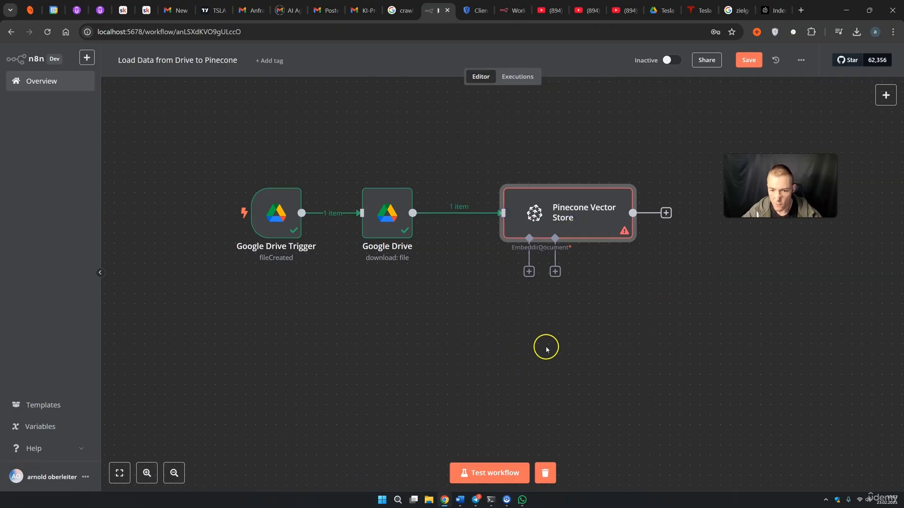
# Attach an Embeddings OpenAI node using OpenAi account 3 and text-embedding-3-small to Pinecone
pyautogui.click(529, 272)
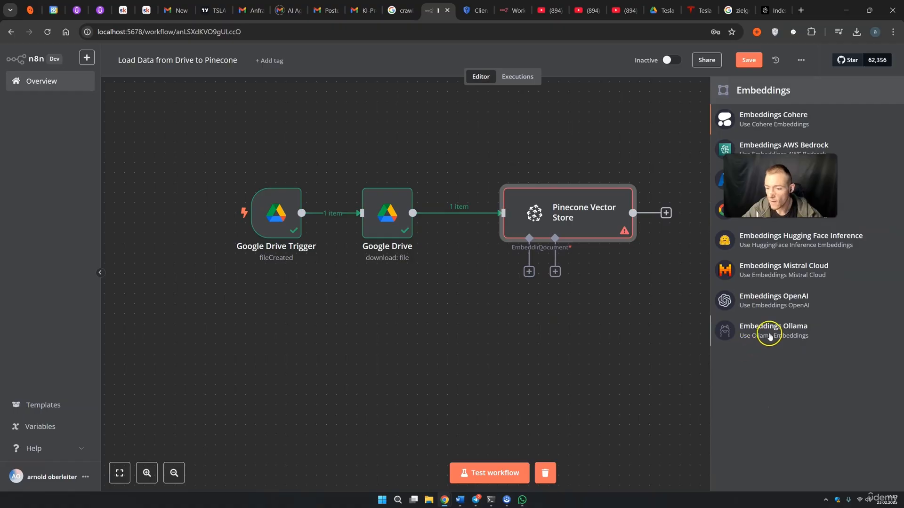
pyautogui.click(770, 305)
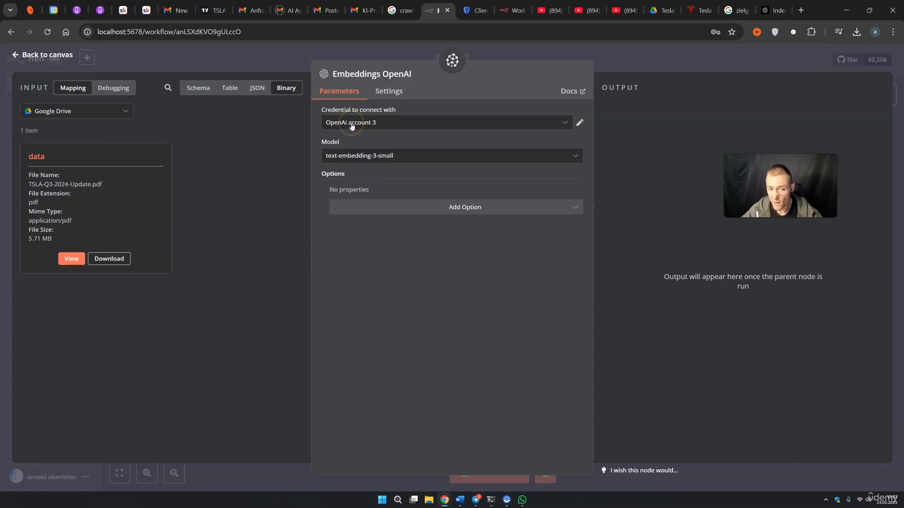
pyautogui.click(351, 123)
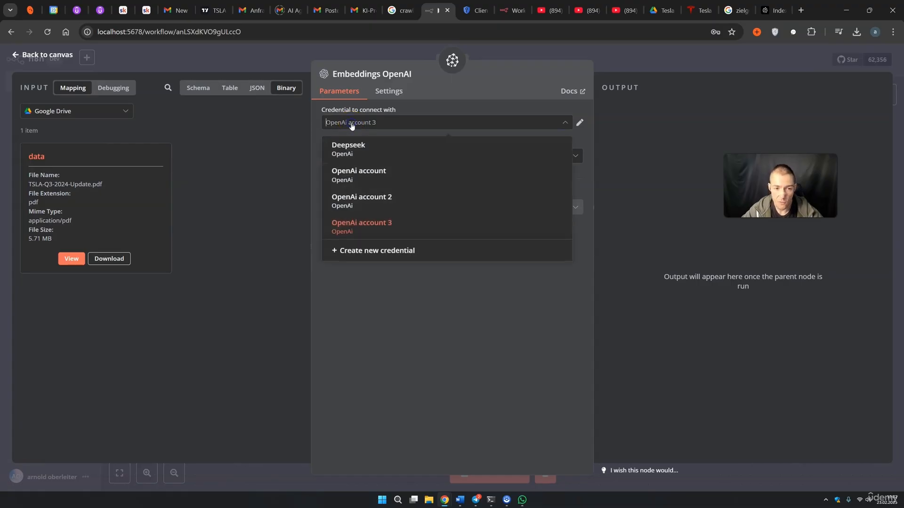
pyautogui.click(367, 222)
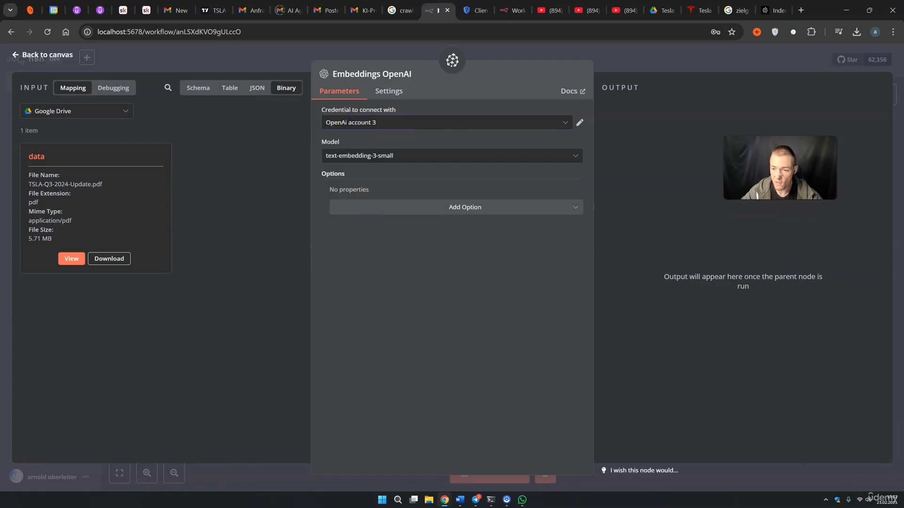
pyautogui.click(354, 157)
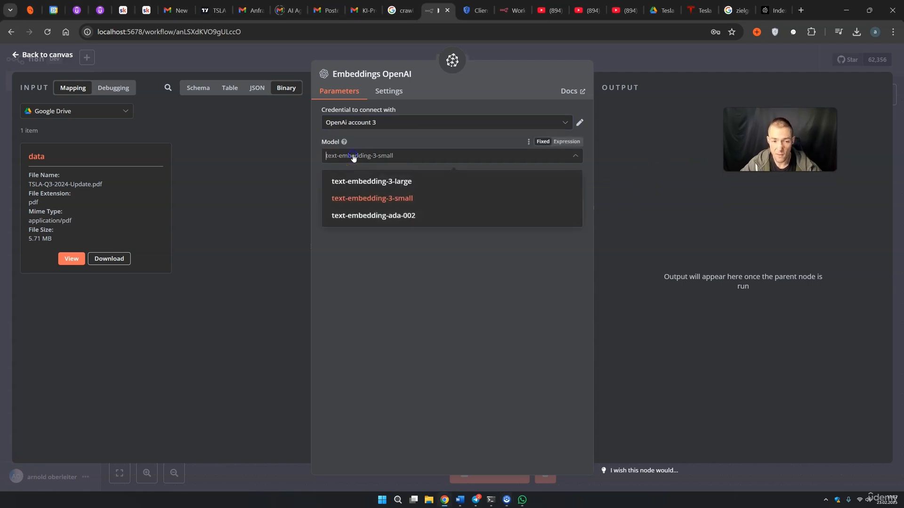
pyautogui.click(357, 199)
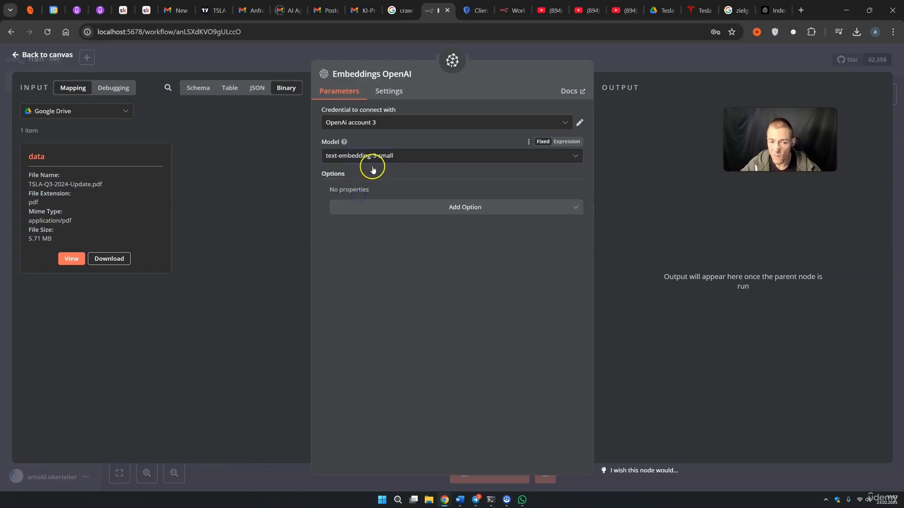
pyautogui.click(670, 57)
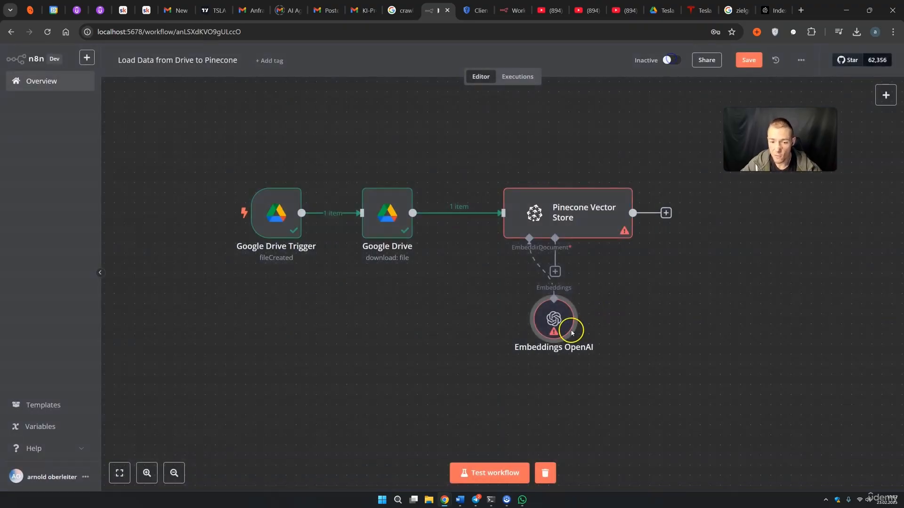
pyautogui.moveTo(444, 339); pyautogui.dragTo(434, 329)
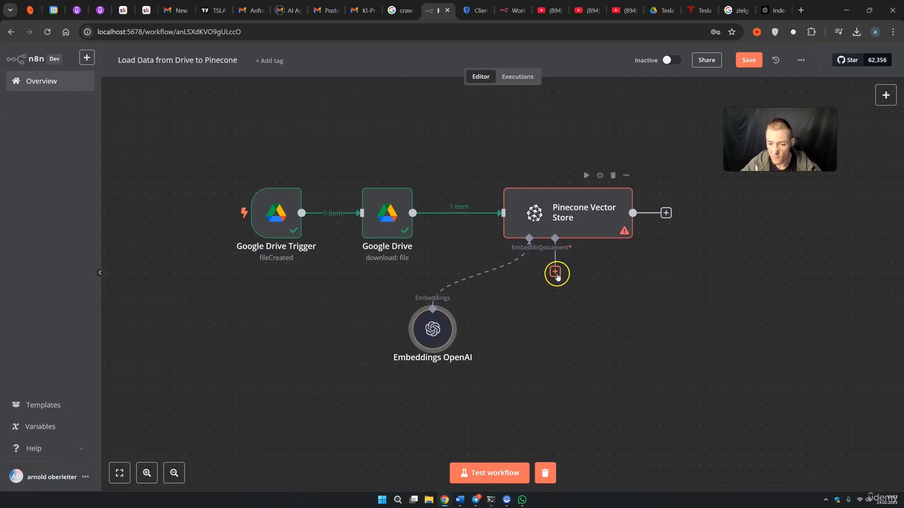
# Add a Default Data Loader to Pinecone's Document input, loading Binary data
pyautogui.click(555, 272)
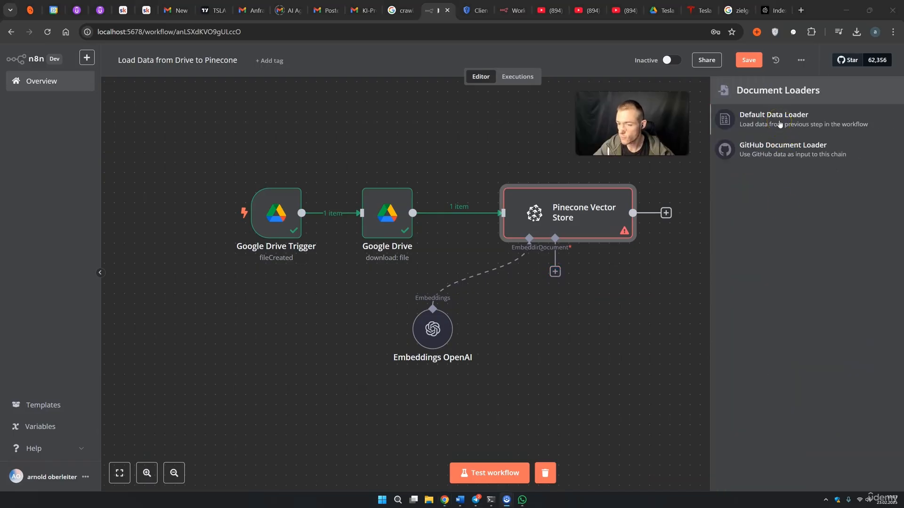
pyautogui.click(780, 124)
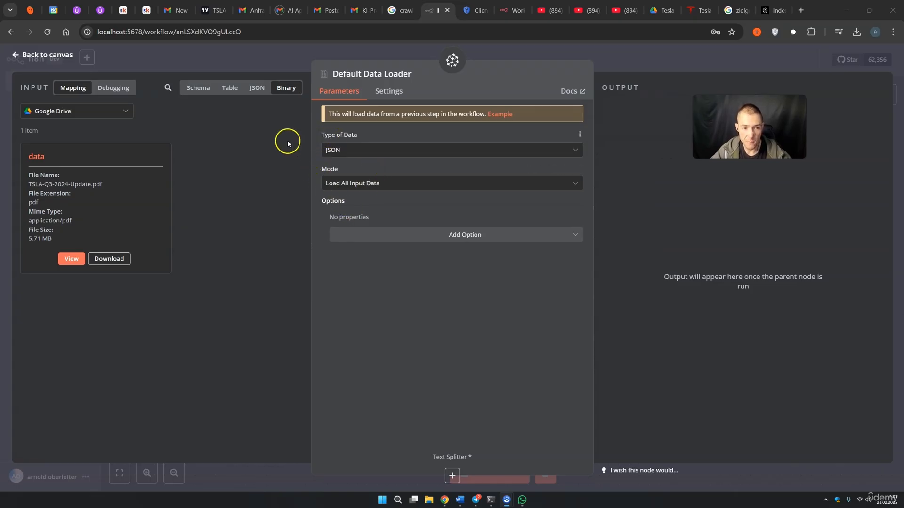
pyautogui.click(338, 151)
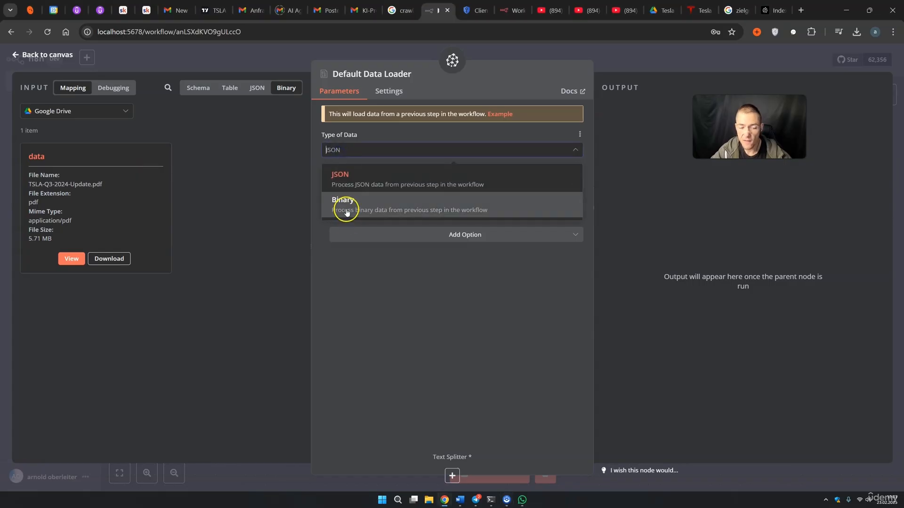
pyautogui.click(346, 211)
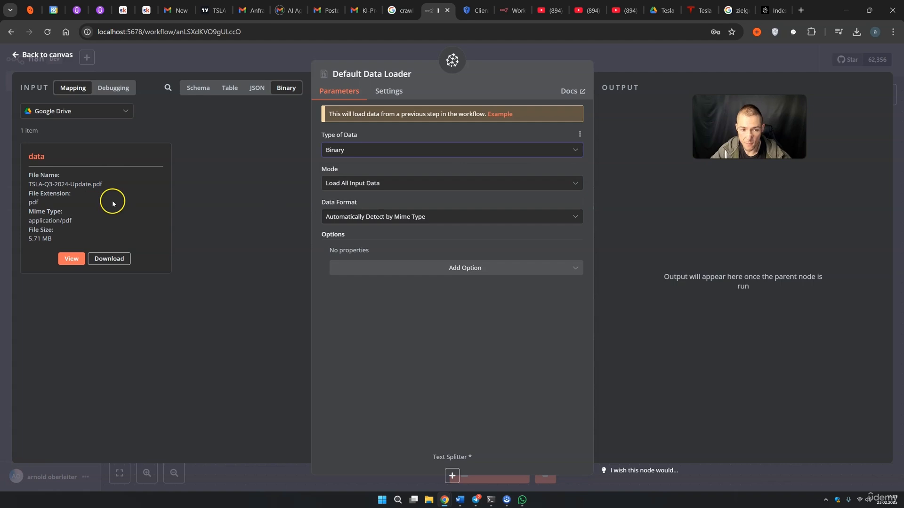
# Keep Load All Input Data and set Data Format to Automatically Detect by Mime Type
pyautogui.click(367, 188)
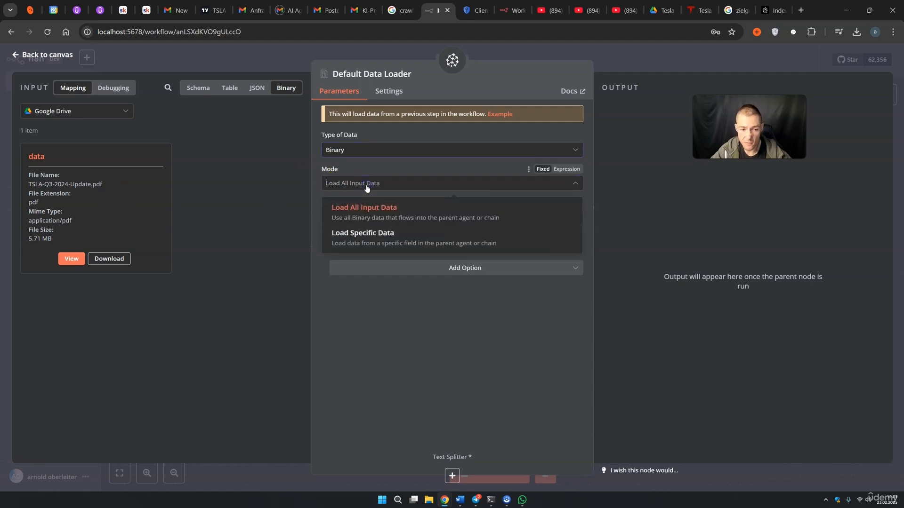
pyautogui.click(270, 221)
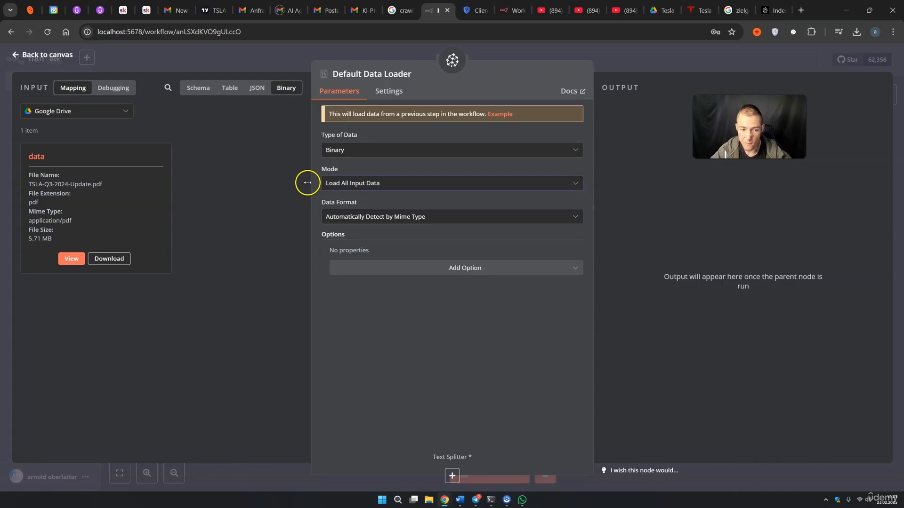
pyautogui.click(346, 217)
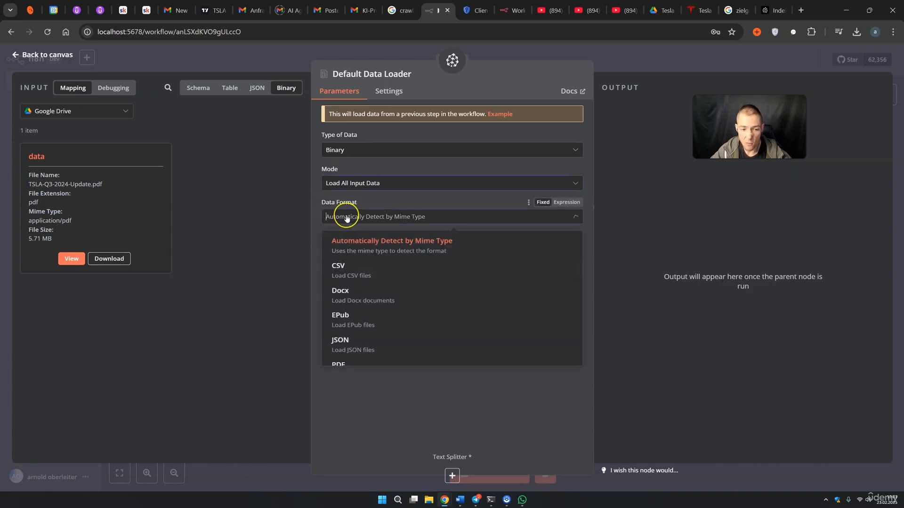
pyautogui.scroll(-1, 388, 275)
pyautogui.click(390, 337)
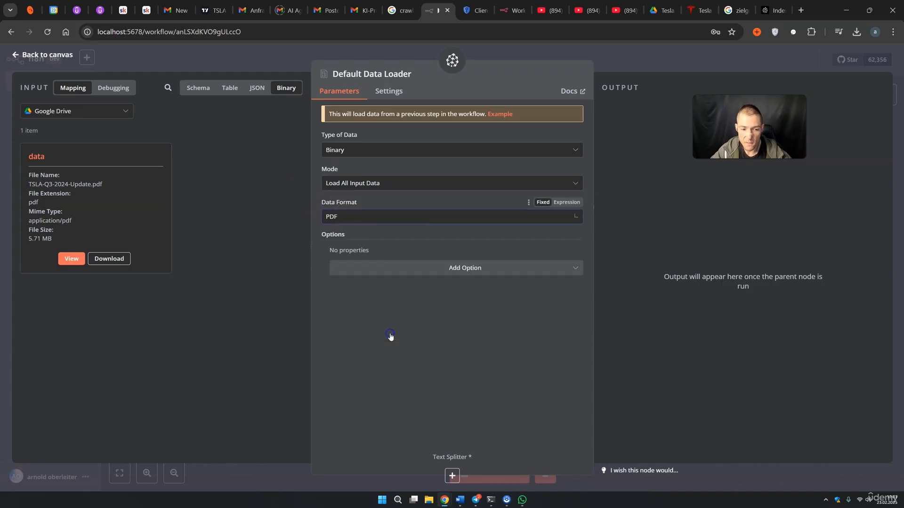
pyautogui.click(372, 222)
pyautogui.scroll(2, 376, 273)
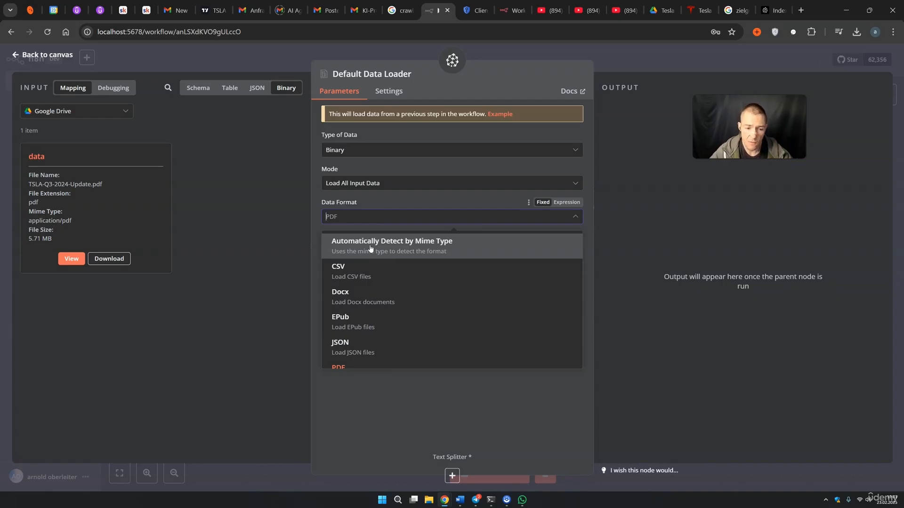
pyautogui.click(370, 246)
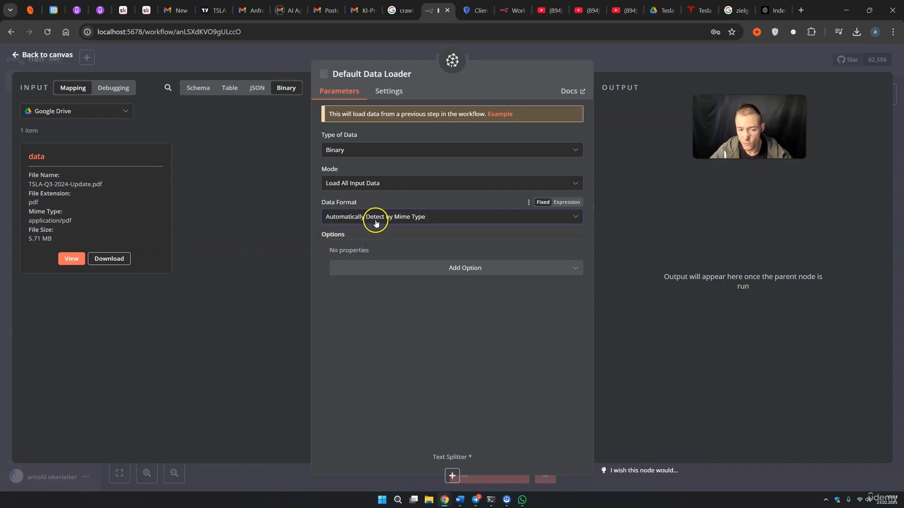
pyautogui.press('Escape')
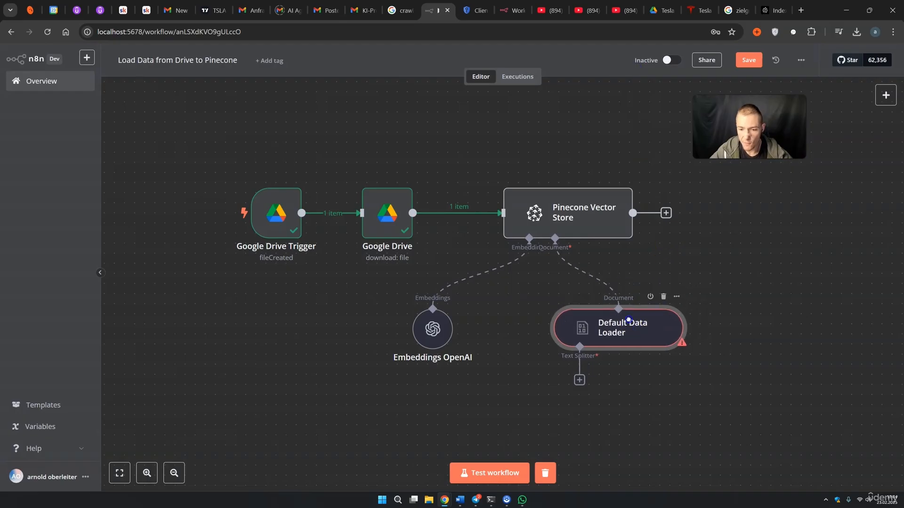
# Attach a Recursive Character Text Splitter with chunk size 900 and overlap 50 to the data loader
pyautogui.moveTo(628, 320); pyautogui.dragTo(609, 323)
pyautogui.click(689, 412)
pyautogui.moveTo(724, 421); pyautogui.dragTo(626, 357)
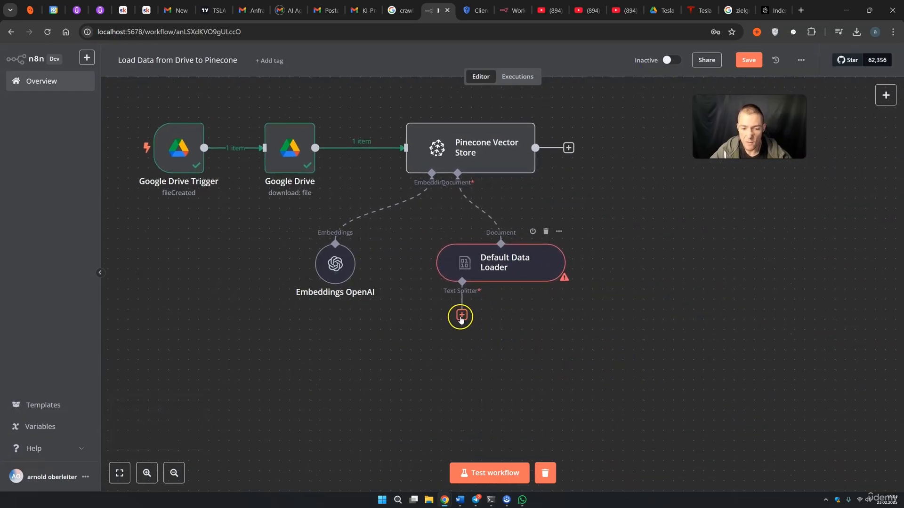
pyautogui.click(461, 316)
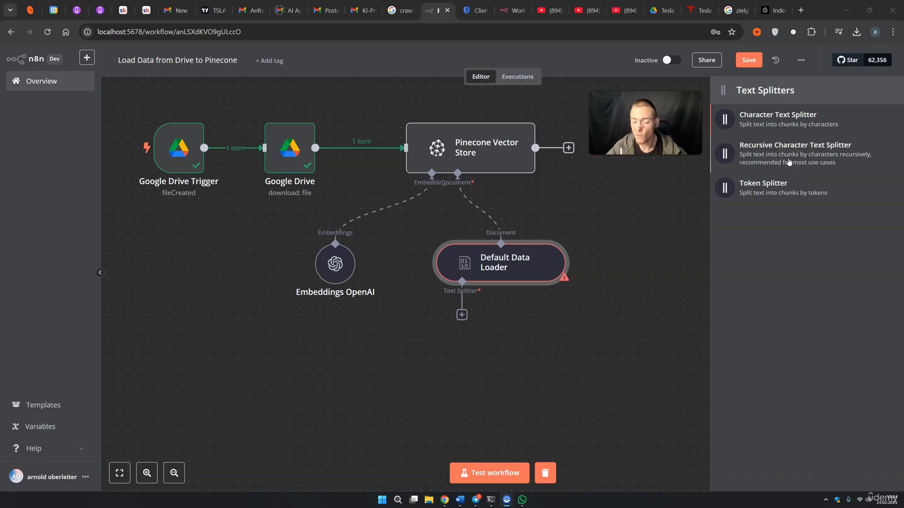
pyautogui.click(789, 162)
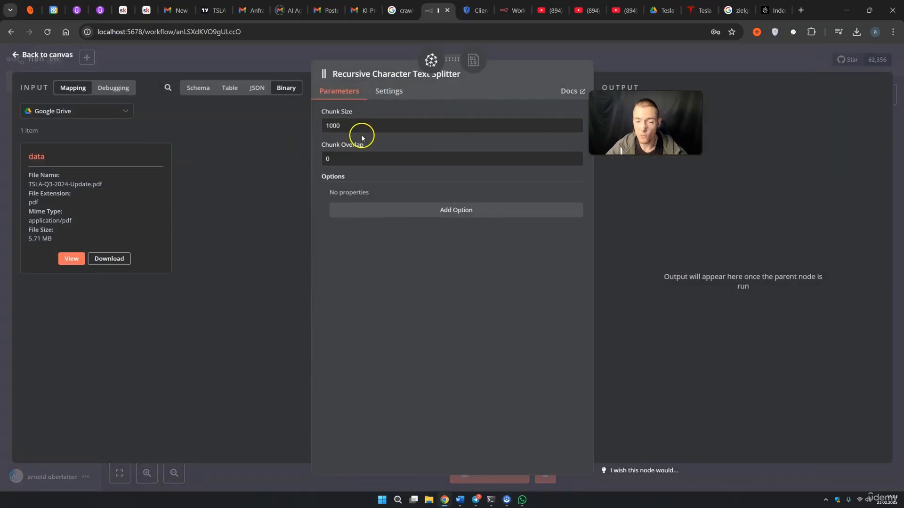
pyautogui.moveTo(628, 121); pyautogui.dragTo(685, 120)
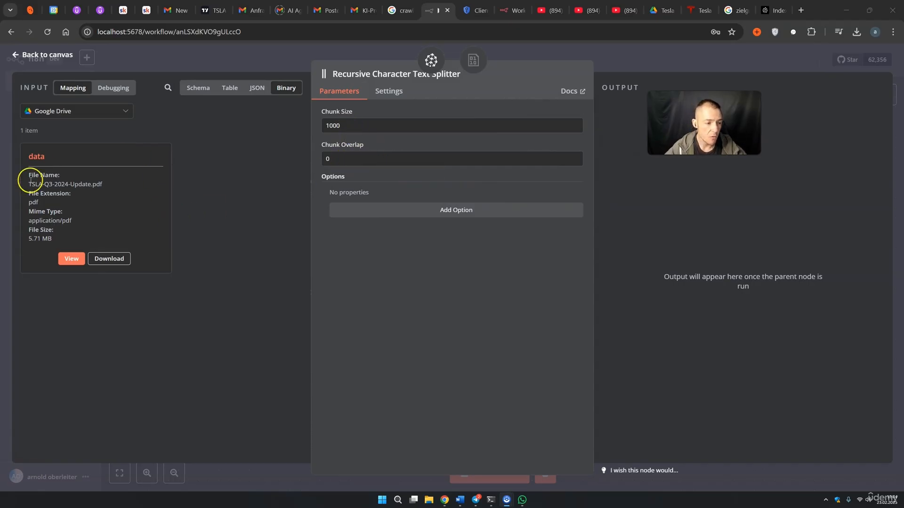
pyautogui.click(342, 126)
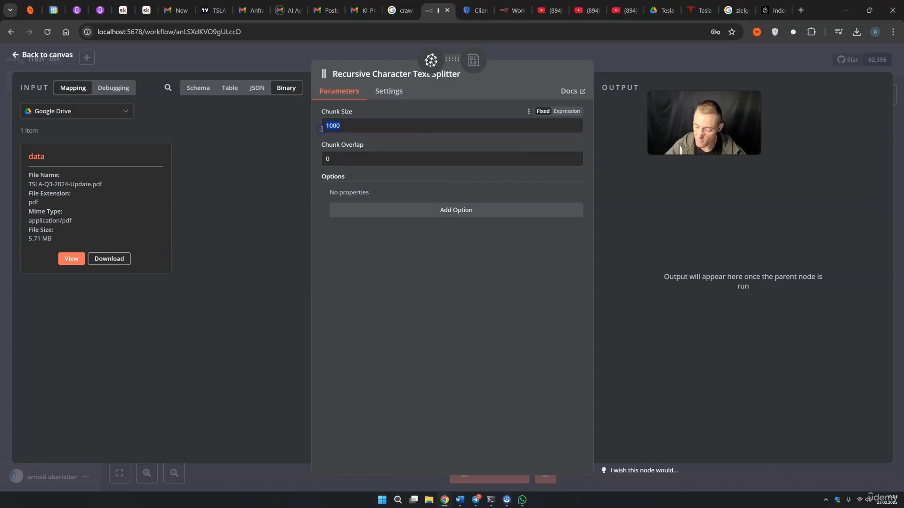
pyautogui.click(338, 158)
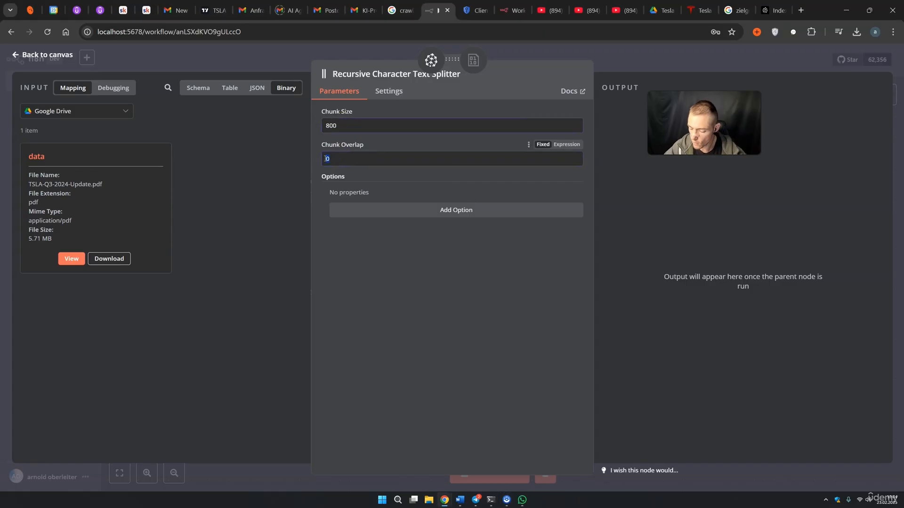
pyautogui.click(321, 125)
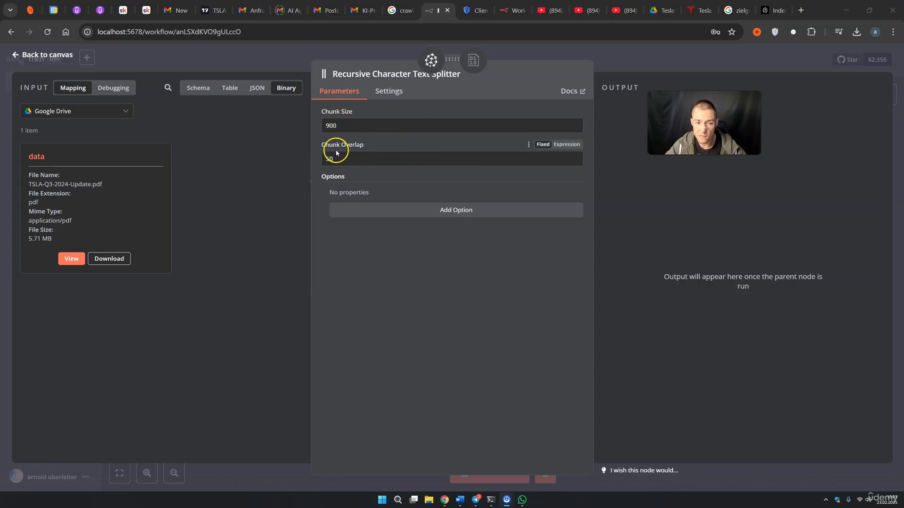
pyautogui.click(621, 66)
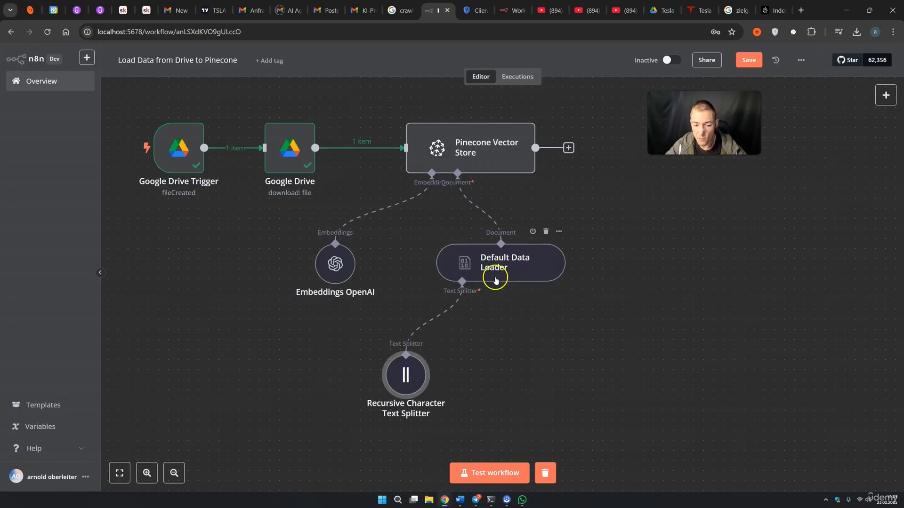
pyautogui.click(117, 485)
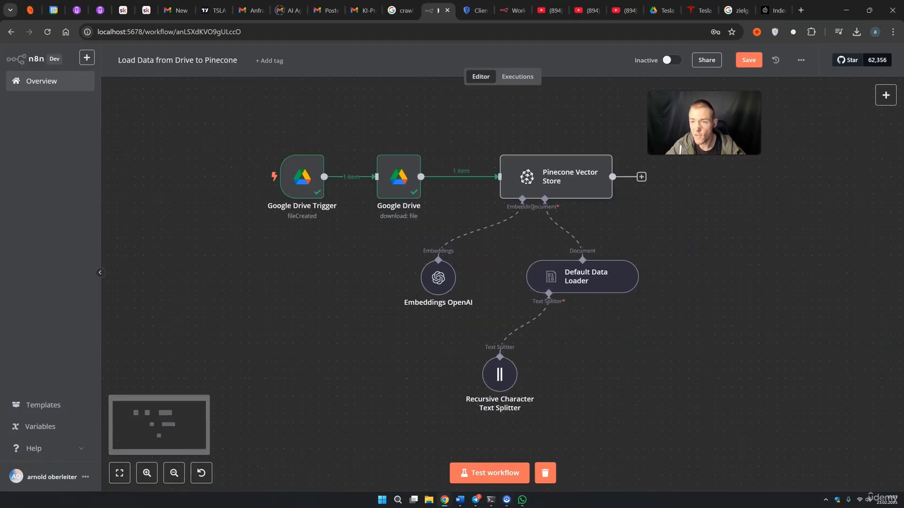
pyautogui.click(769, 11)
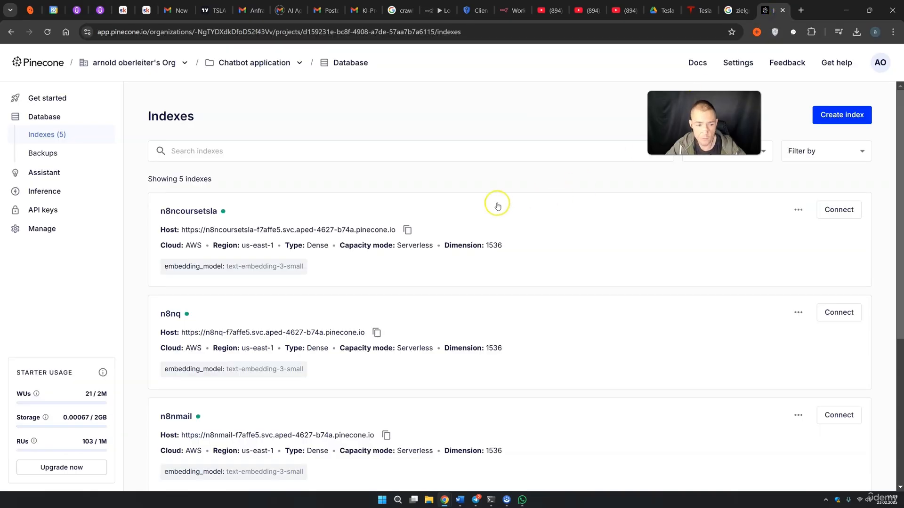
pyautogui.click(200, 217)
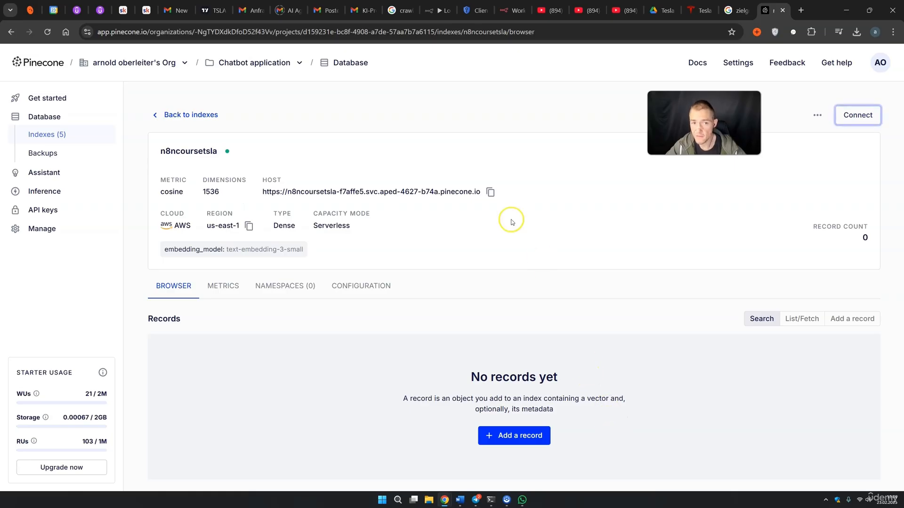
pyautogui.click(438, 10)
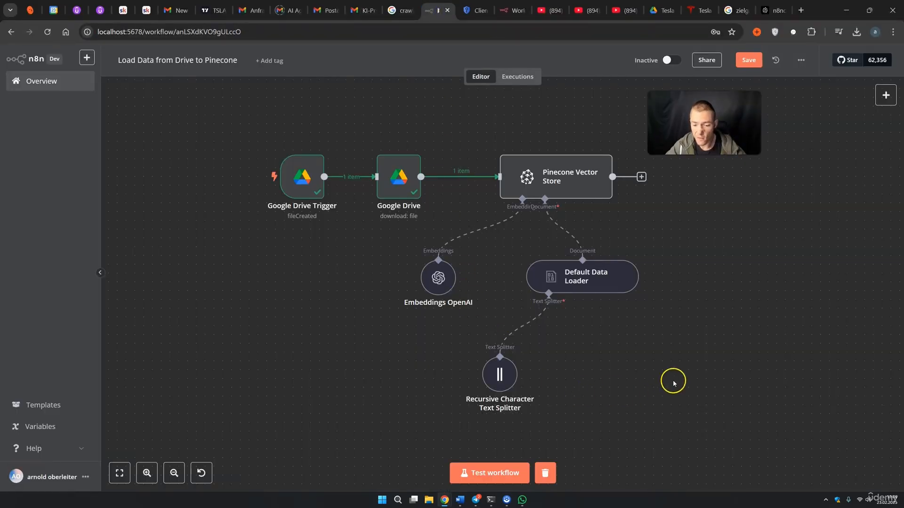
pyautogui.click(498, 473)
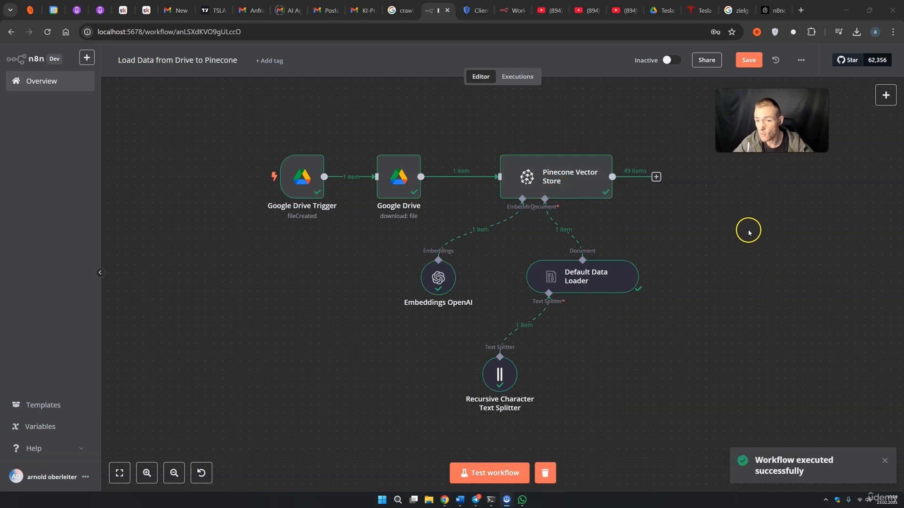
# After the 49-item test run, switch to the Pinecone n8ncoursetsla index page
pyautogui.moveTo(698, 195); pyautogui.dragTo(628, 178)
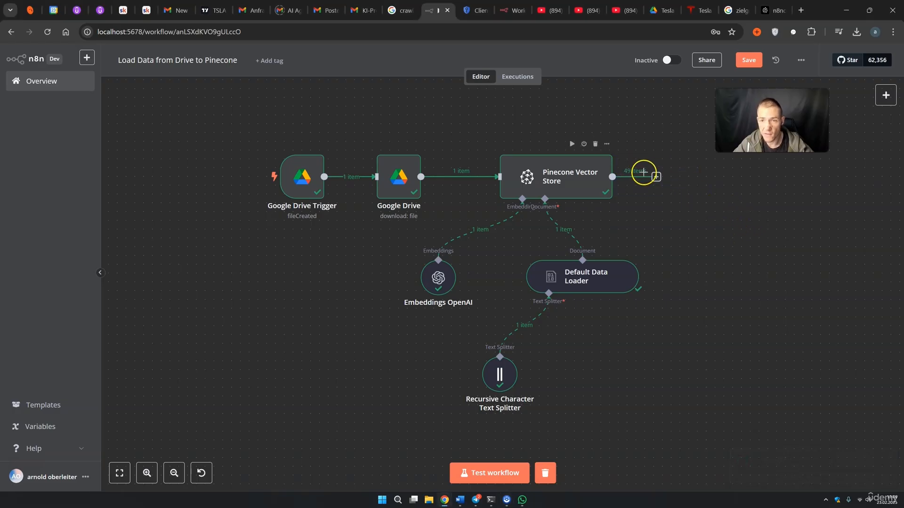
pyautogui.click(767, 10)
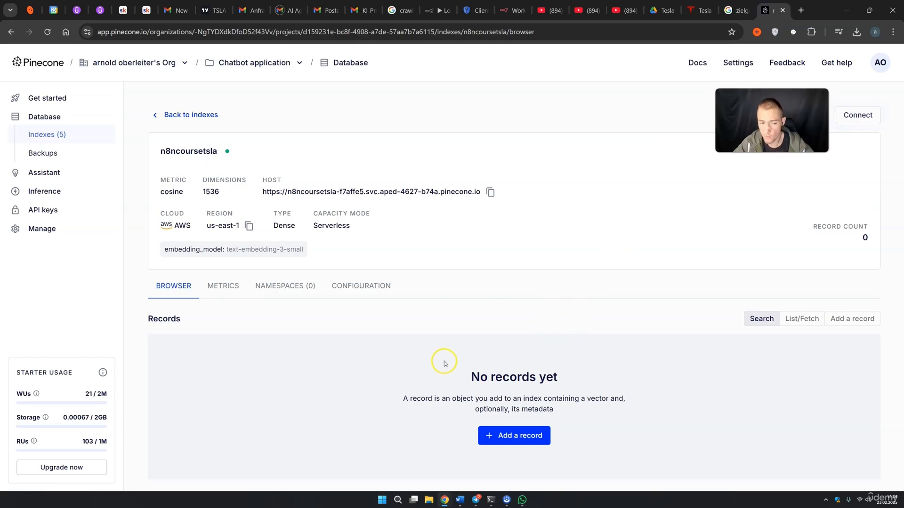
# Reload the Pinecone index to confirm 49 records in namespace tslan8n, then return to n8n
pyautogui.rightClick(762, 14)
pyautogui.click(701, 88)
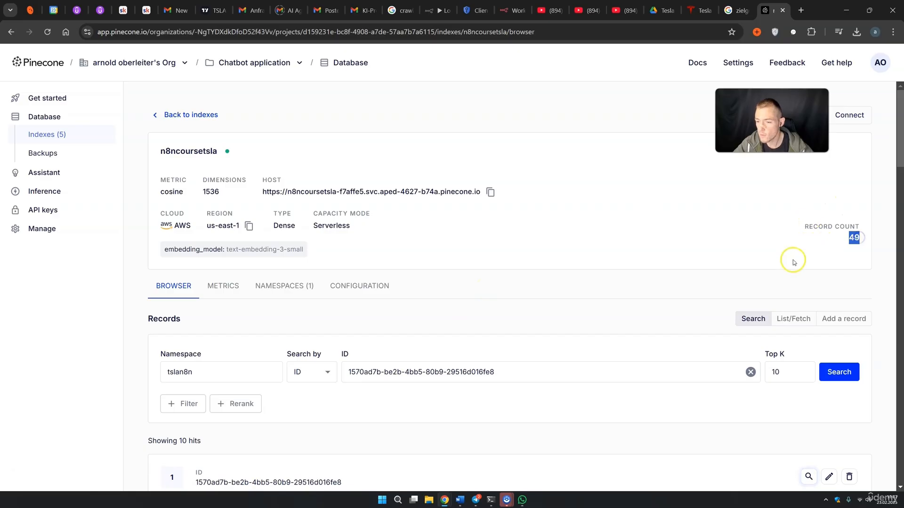
pyautogui.scroll(-1, 473, 176)
pyautogui.scroll(-1, 473, 176)
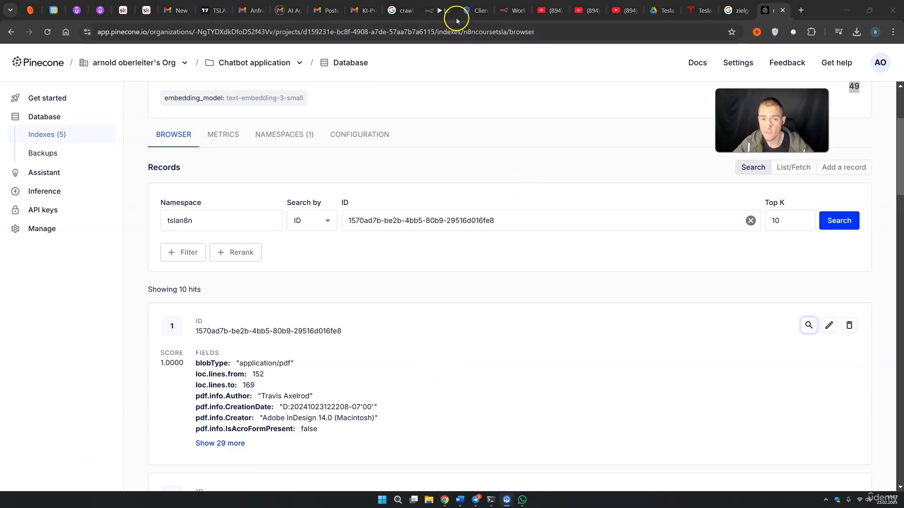
pyautogui.click(439, 11)
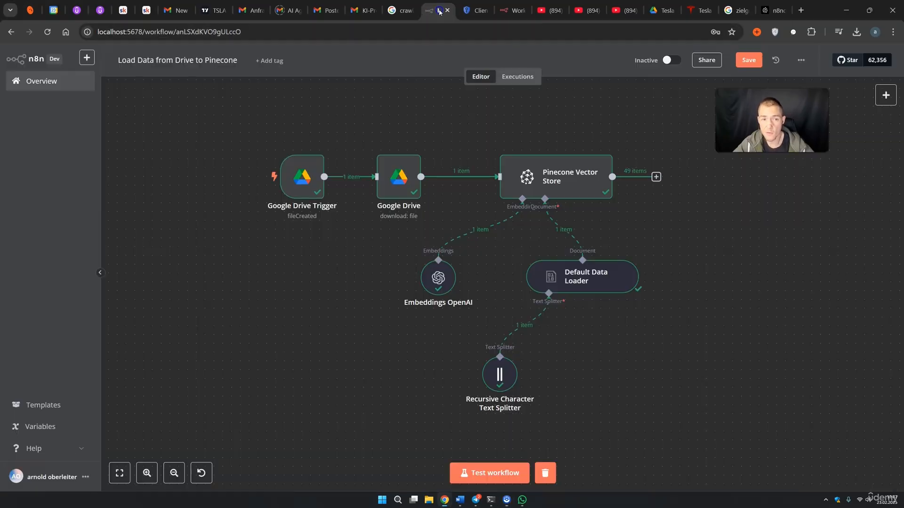
# Add a Metadata option to the Default Data Loader with a property named TSLAQ3
pyautogui.doubleClick(579, 289)
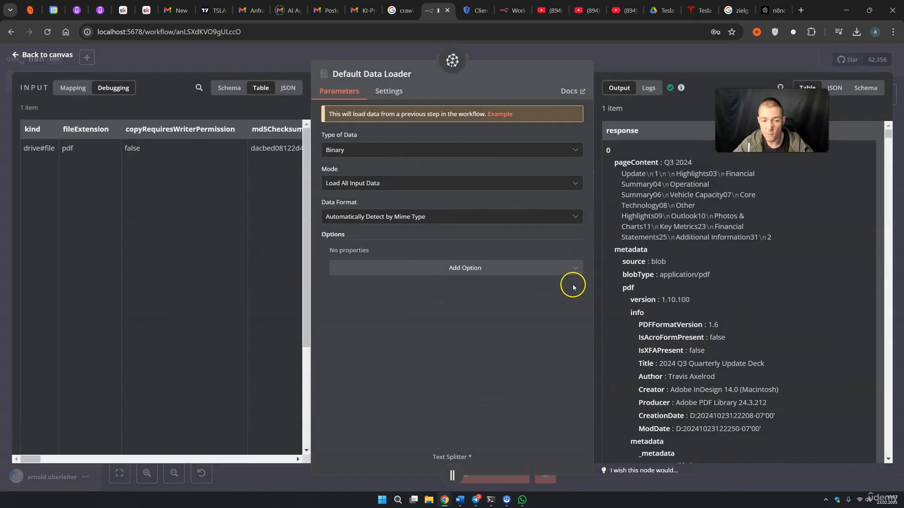
pyautogui.click(386, 267)
pyautogui.click(354, 359)
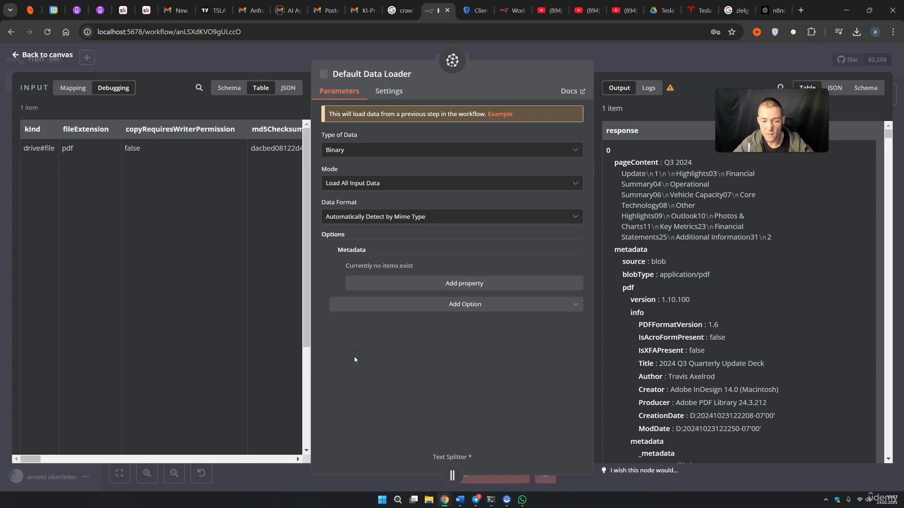
pyautogui.click(440, 283)
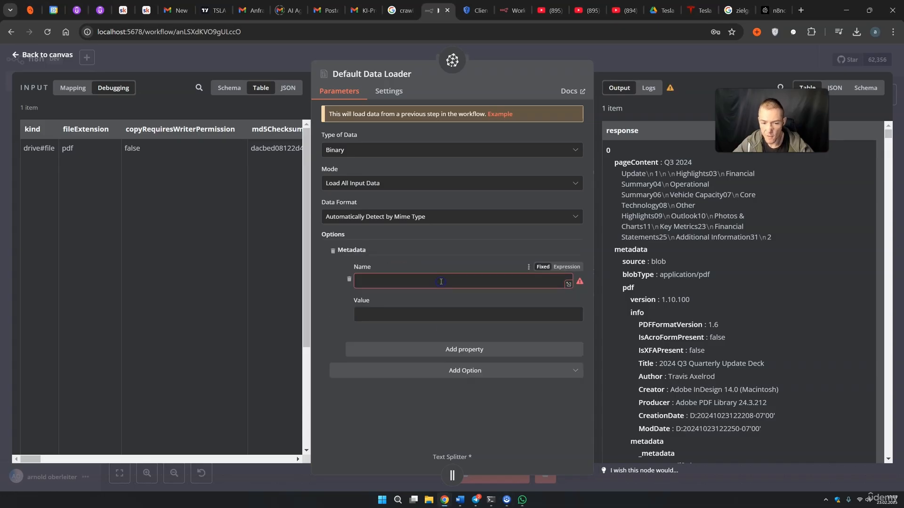
pyautogui.click(441, 281)
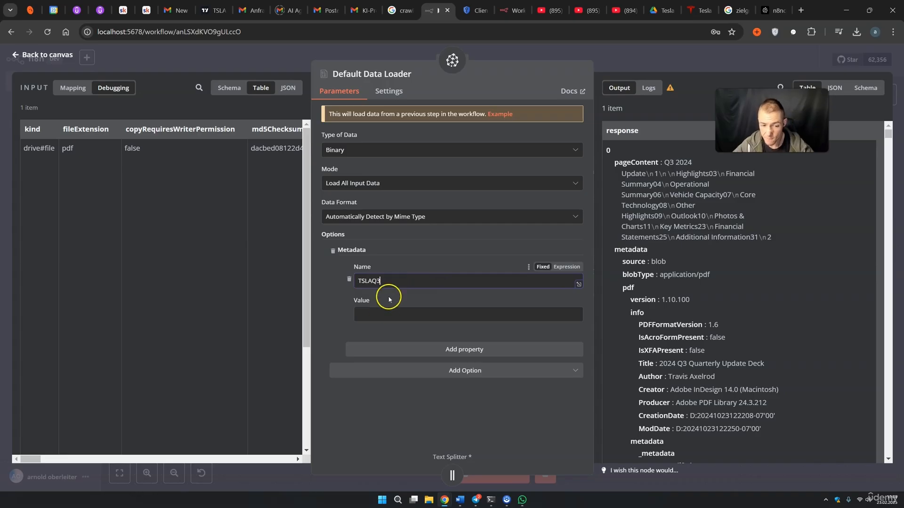
# Map the Drive file name (TSLA-Q3-2024-Update.pdf) into the TSLAQ3 value and close the loader
pyautogui.click(382, 312)
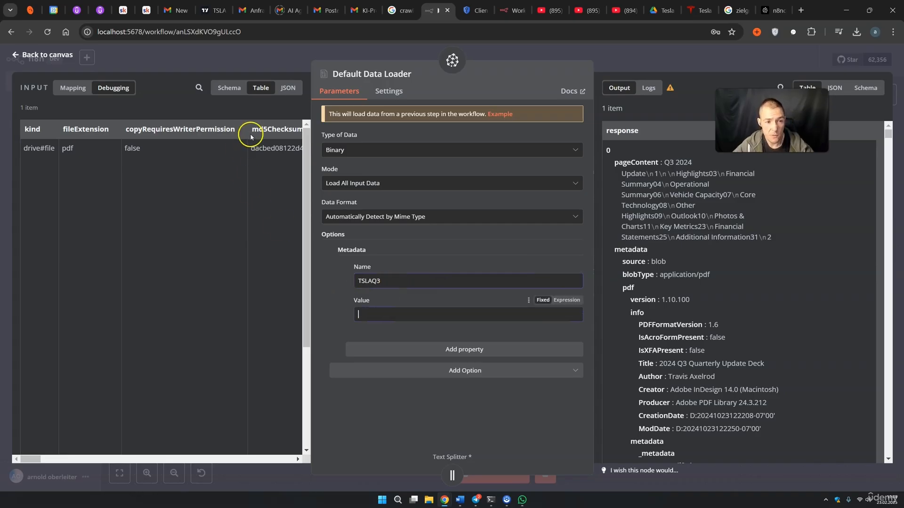
pyautogui.click(230, 88)
pyautogui.press('super+shift+s')
pyautogui.scroll(-7, 105, 208)
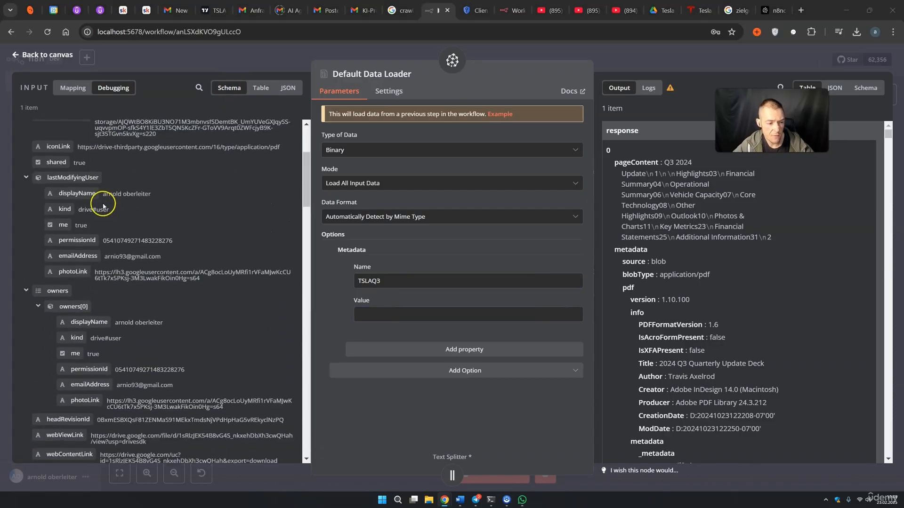
pyautogui.scroll(-8, 102, 204)
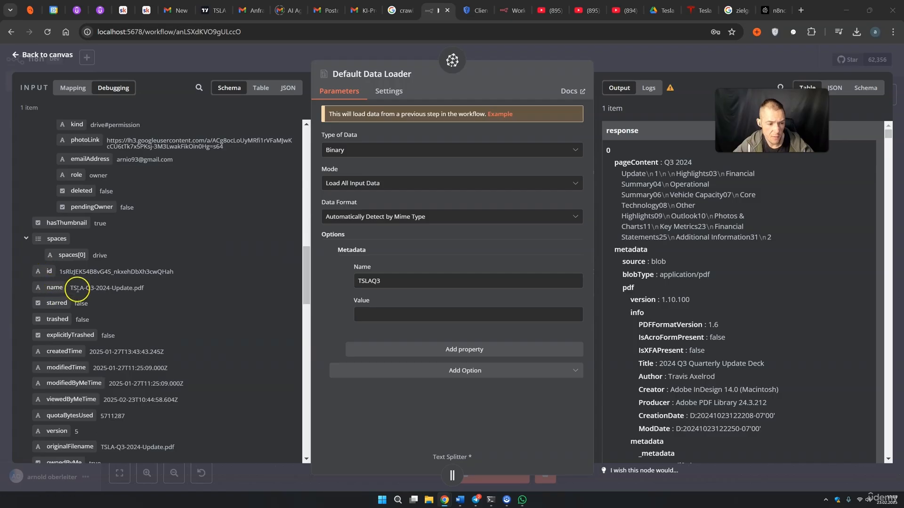
pyautogui.moveTo(49, 289); pyautogui.dragTo(132, 298)
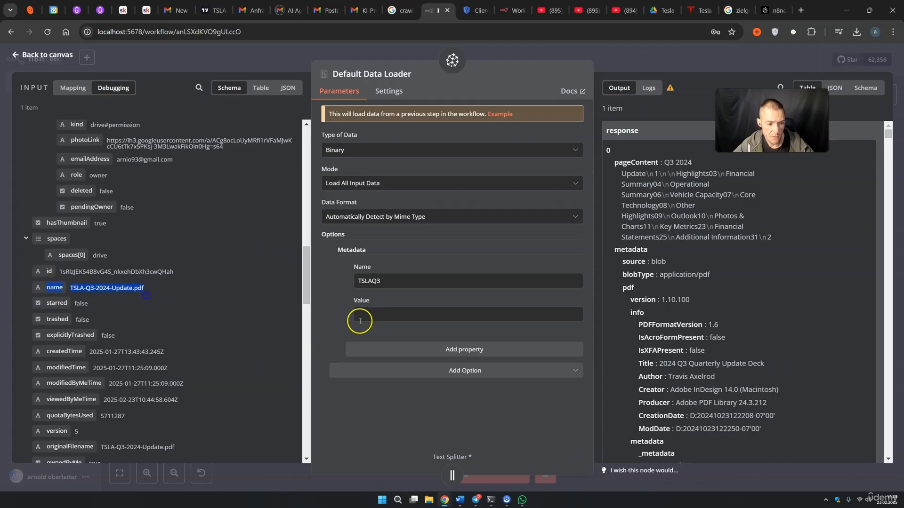
pyautogui.click(400, 317)
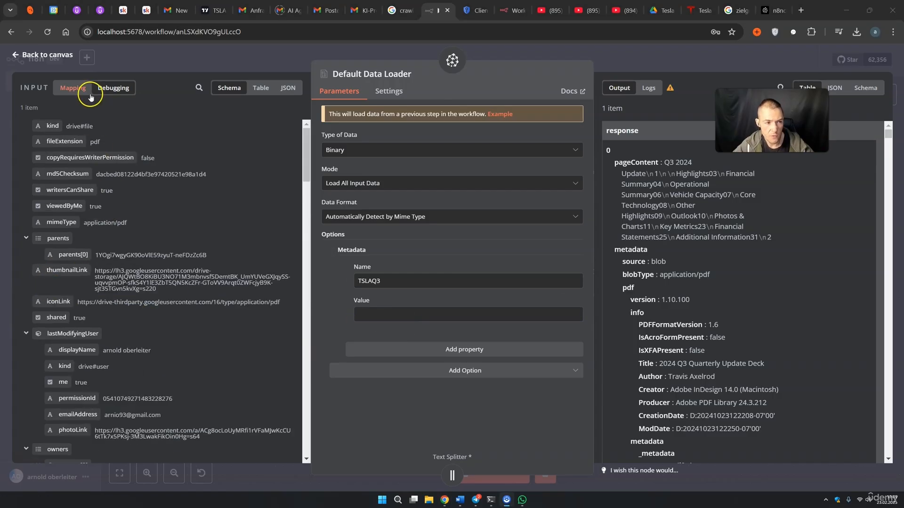
pyautogui.click(81, 90)
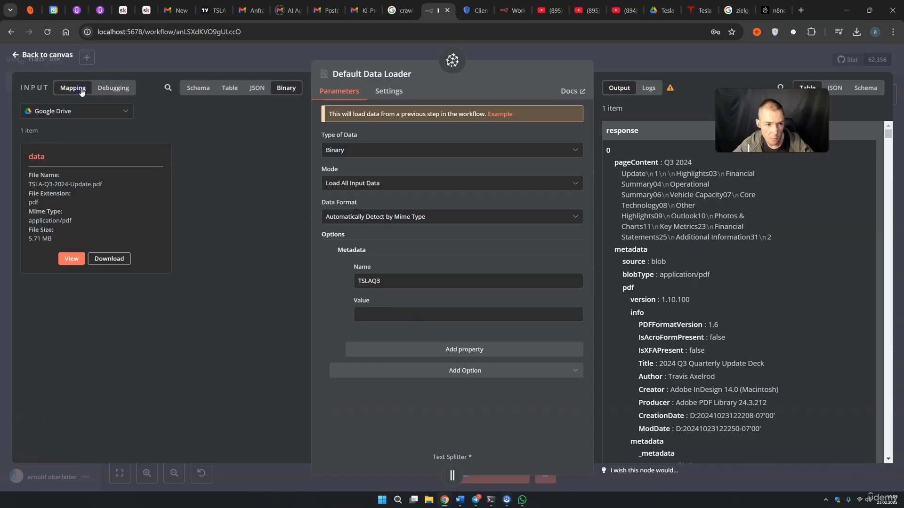
pyautogui.click(198, 91)
pyautogui.scroll(-10, 100, 322)
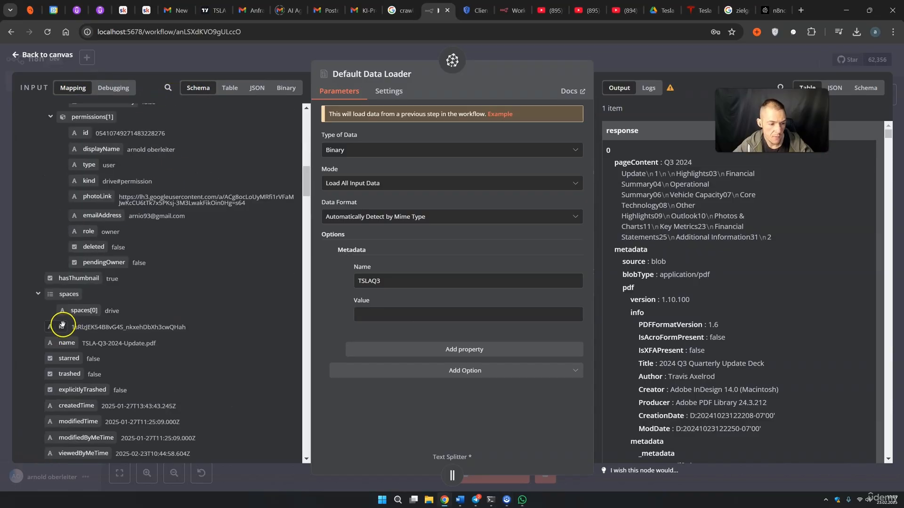
pyautogui.moveTo(71, 343); pyautogui.dragTo(365, 314)
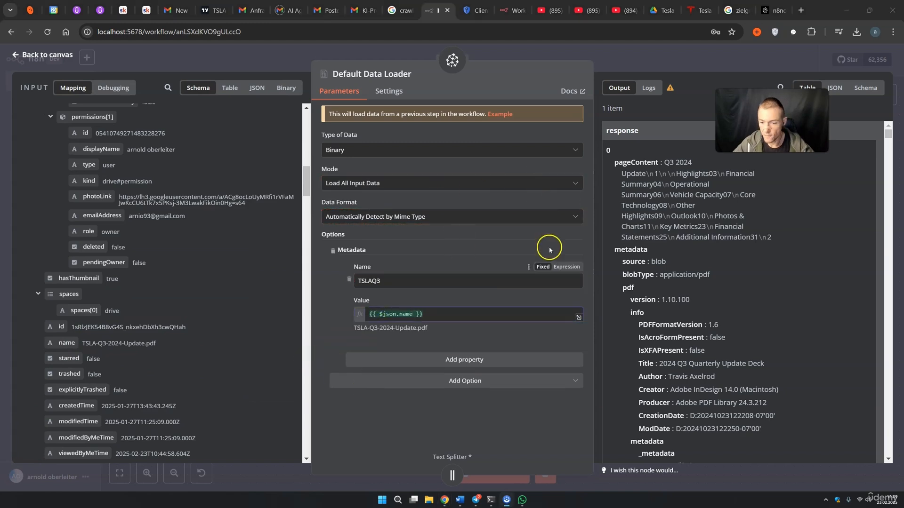
pyautogui.click(616, 68)
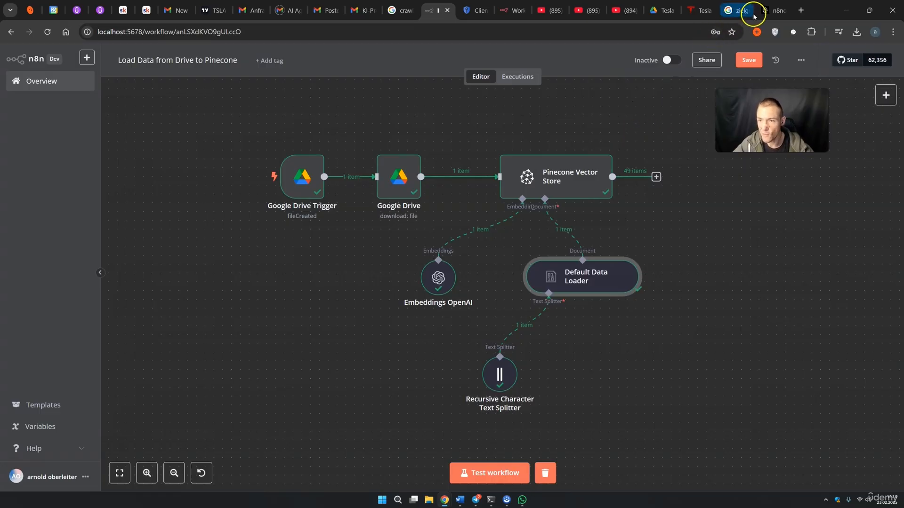
# Review the Pinecone index, then list its namespaces, showing tslan8n with 49 records
pyautogui.click(772, 10)
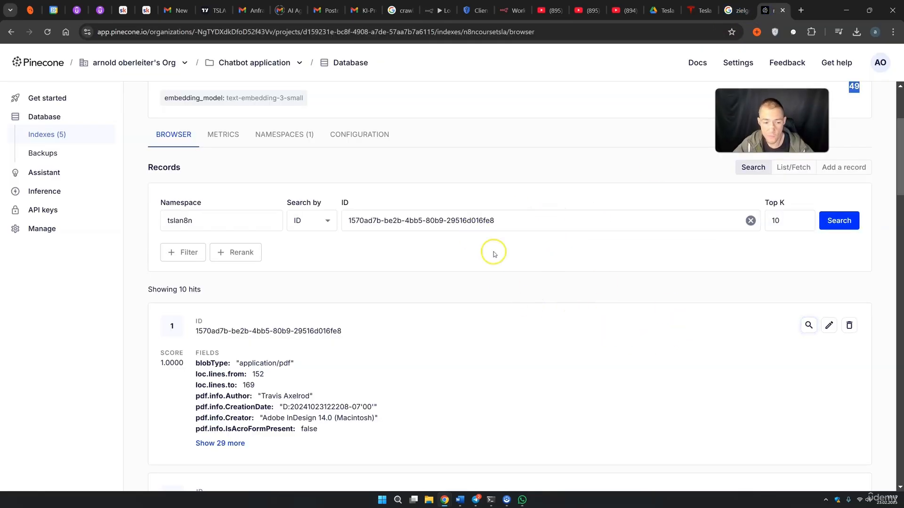
pyautogui.scroll(3, 485, 335)
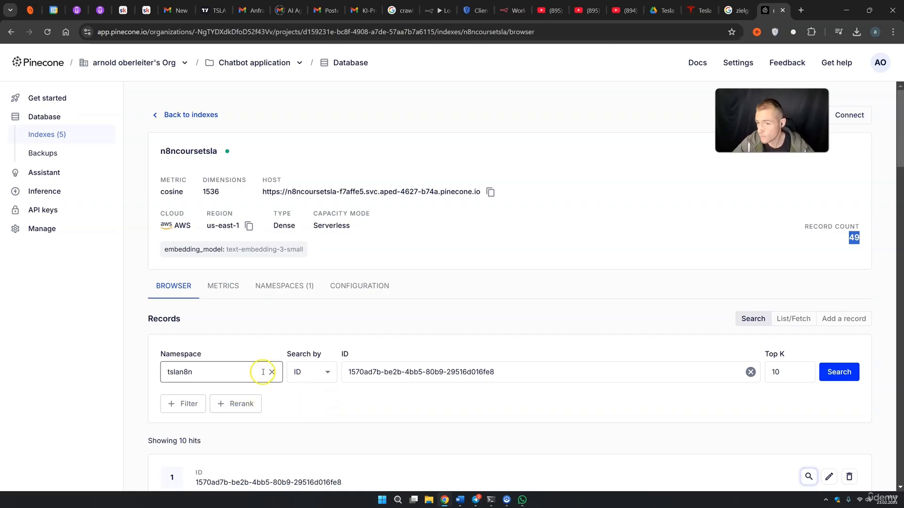
pyautogui.scroll(-4, 268, 309)
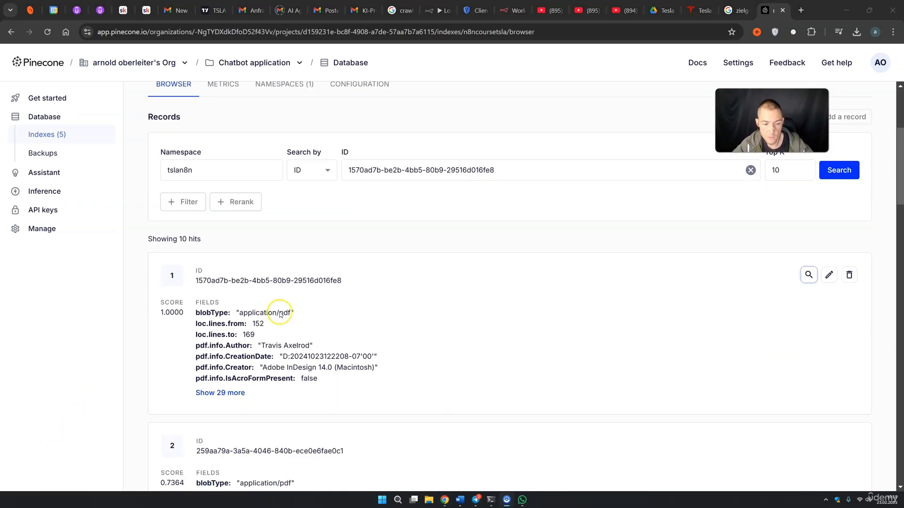
pyautogui.scroll(2, 278, 381)
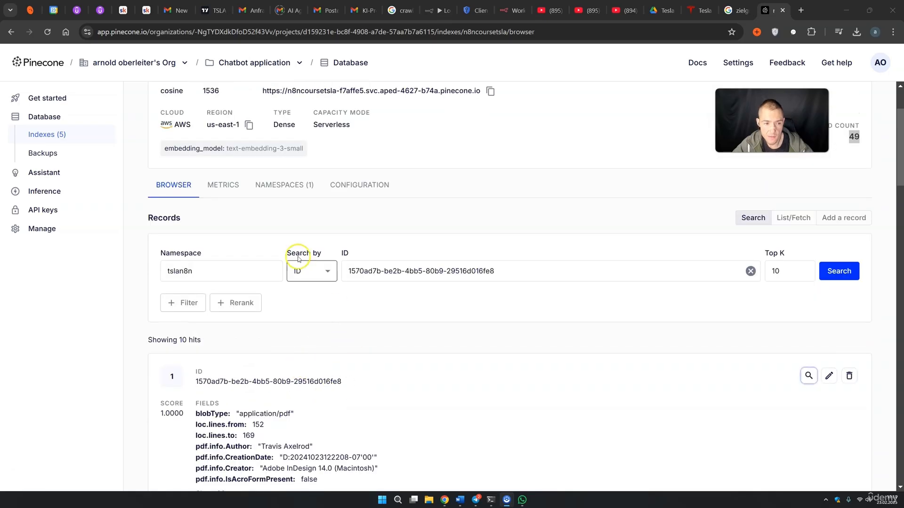
pyautogui.click(282, 184)
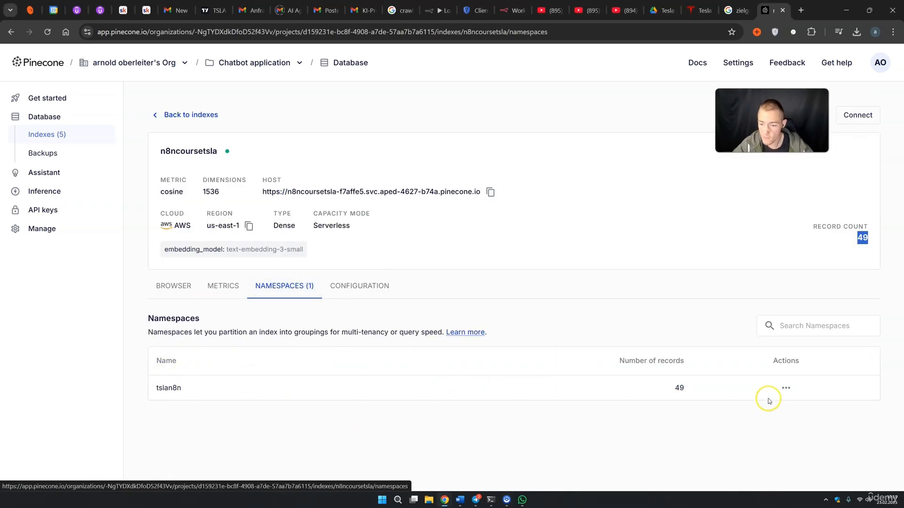
# Delete the tslan8n namespace so the index shows 0 records, then return to n8n
pyautogui.click(783, 388)
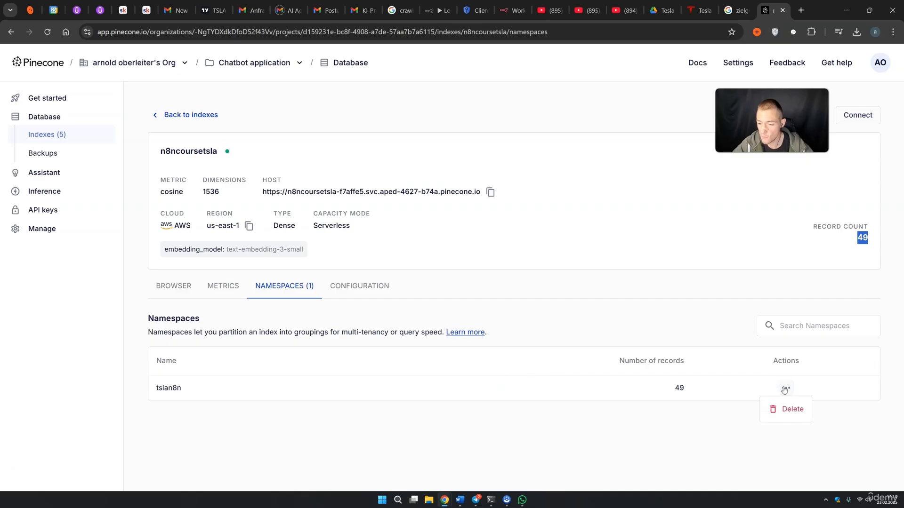
pyautogui.click(791, 409)
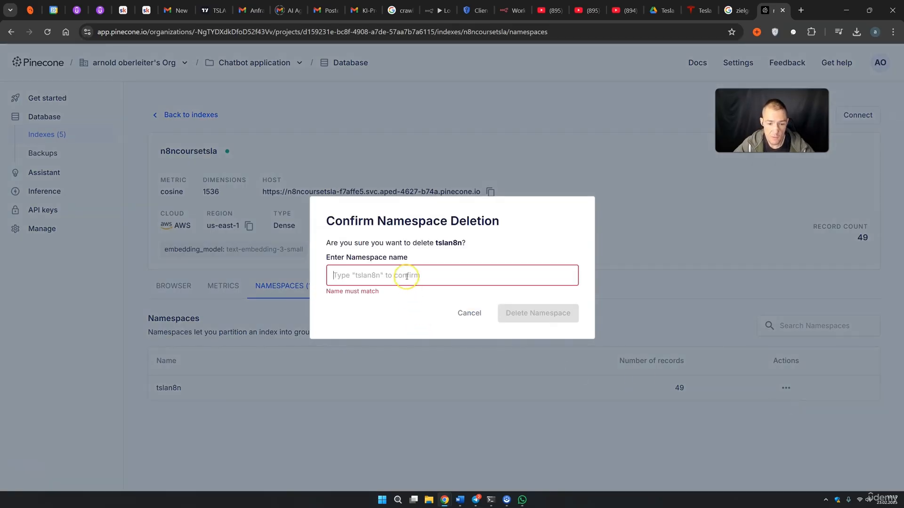
pyautogui.write('tslan')
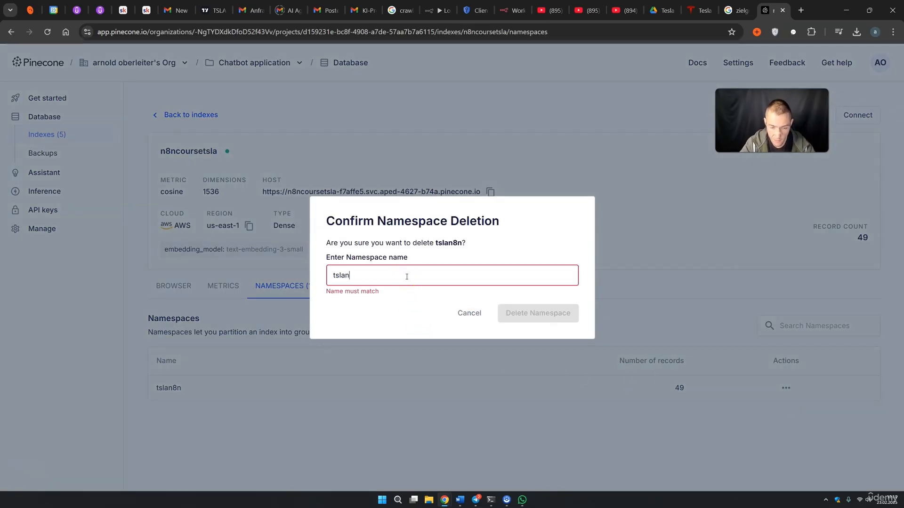
pyautogui.write('8n')
pyautogui.click(517, 313)
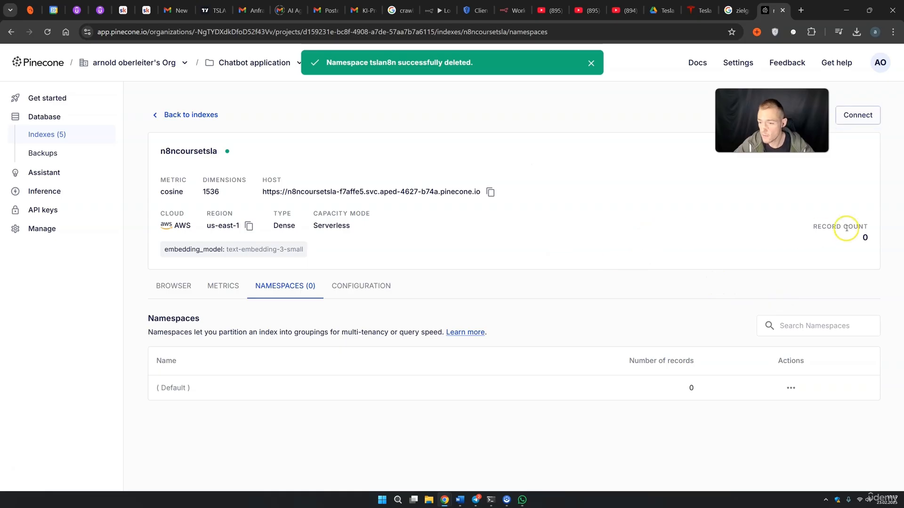
pyautogui.doubleClick(865, 238)
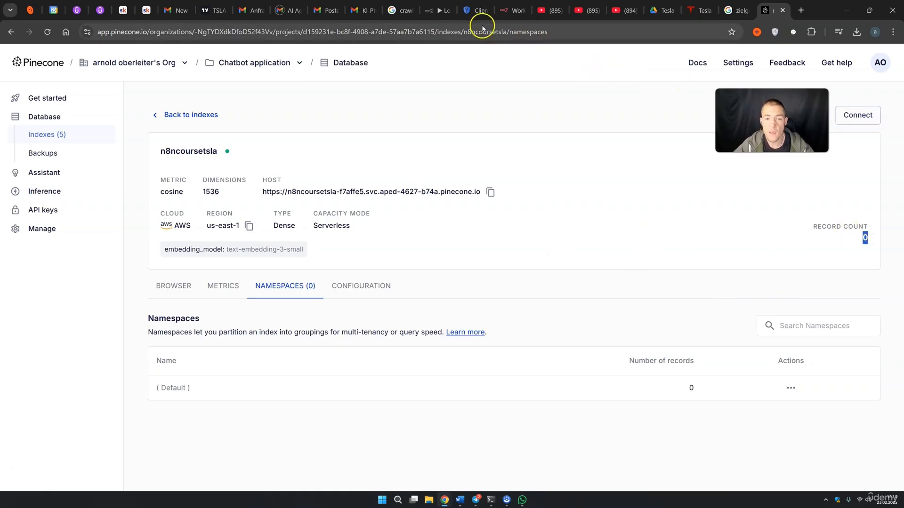
pyautogui.click(442, 13)
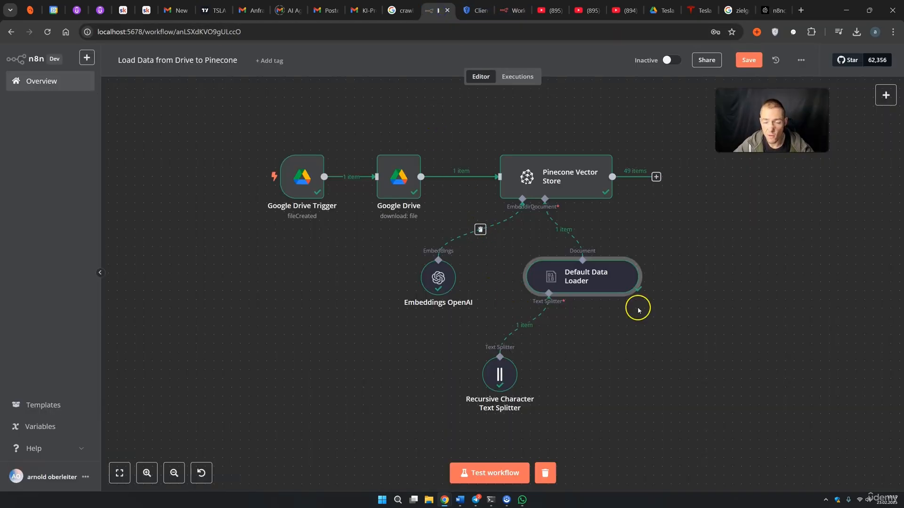
# Re-run the whole workflow, sending 49 items into Pinecone, then switch to Pinecone
pyautogui.click(490, 473)
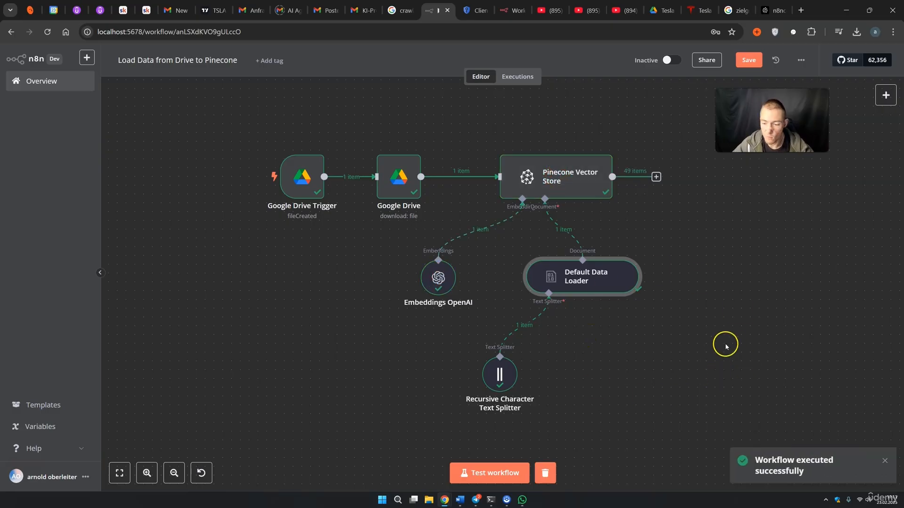
pyautogui.click(769, 13)
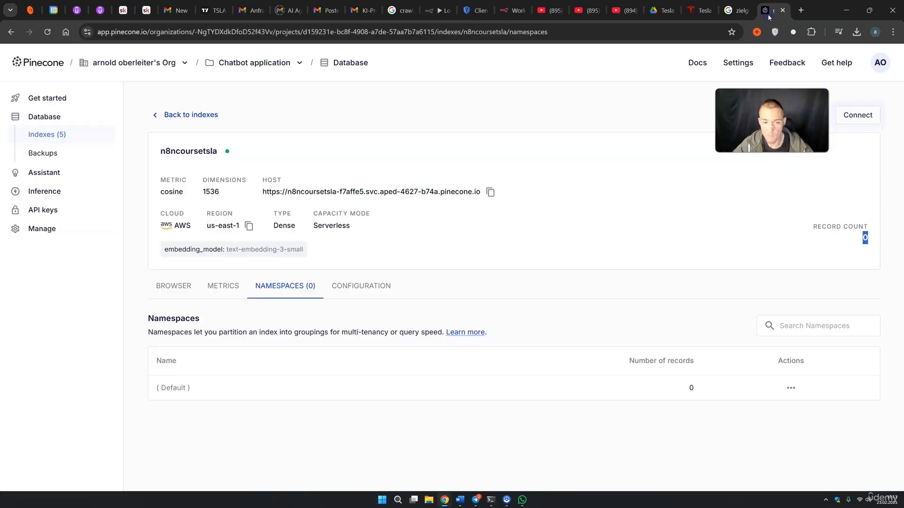
# Reload the Pinecone index and verify a record's TSLAQ3 field holds the file name
pyautogui.rightClick(766, 15)
pyautogui.click(651, 91)
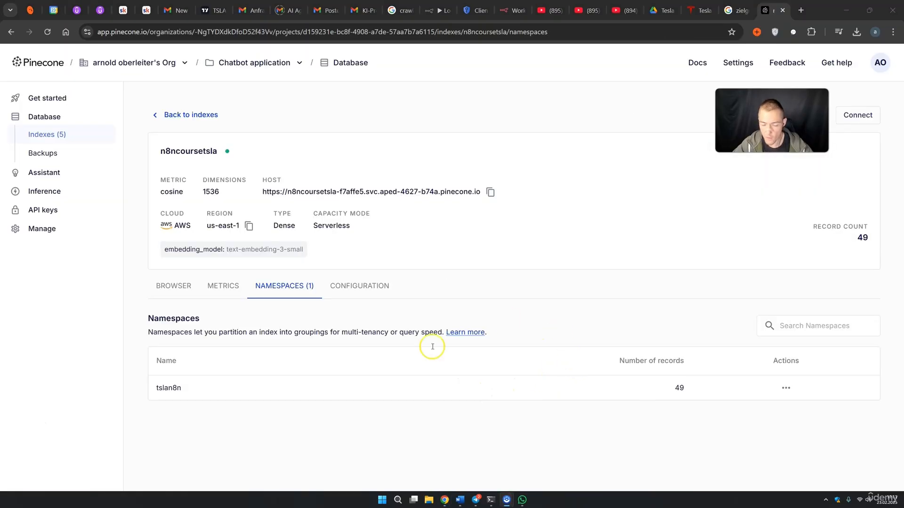
pyautogui.click(167, 293)
pyautogui.scroll(-4, 325, 283)
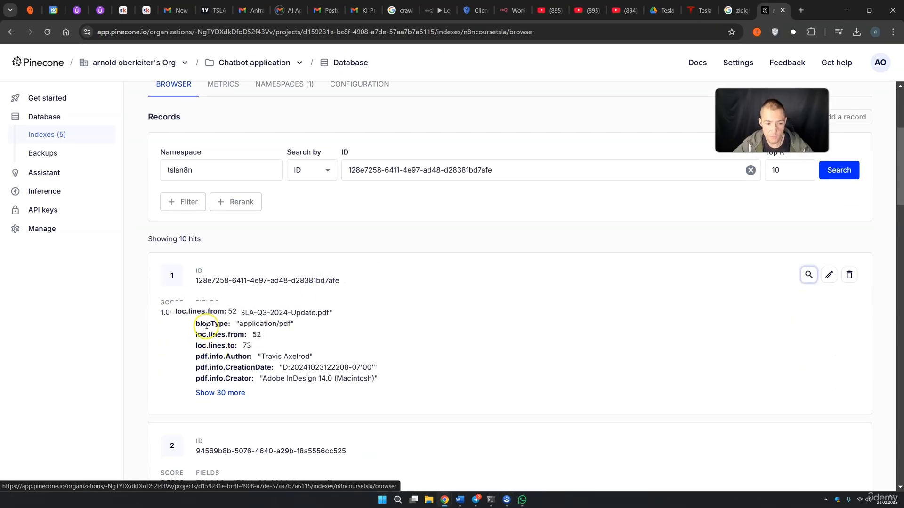
pyautogui.moveTo(245, 313); pyautogui.dragTo(318, 309)
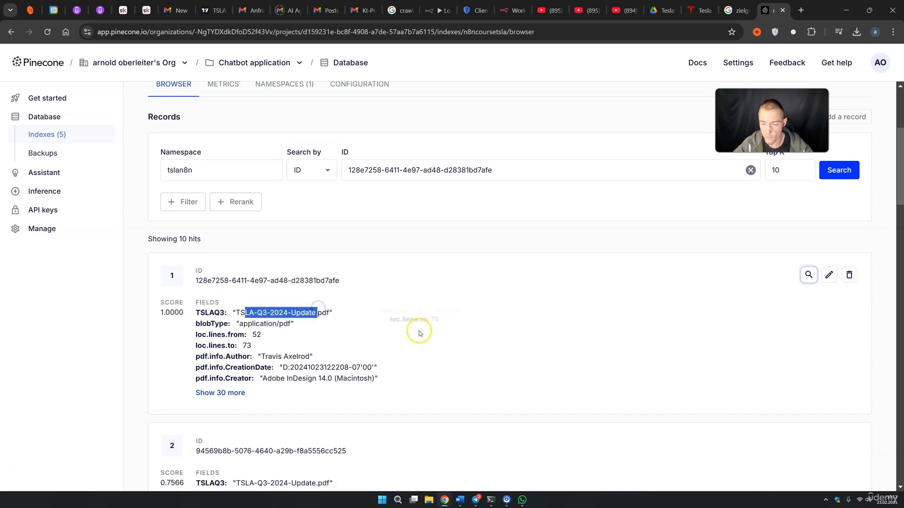
pyautogui.scroll(4, 408, 318)
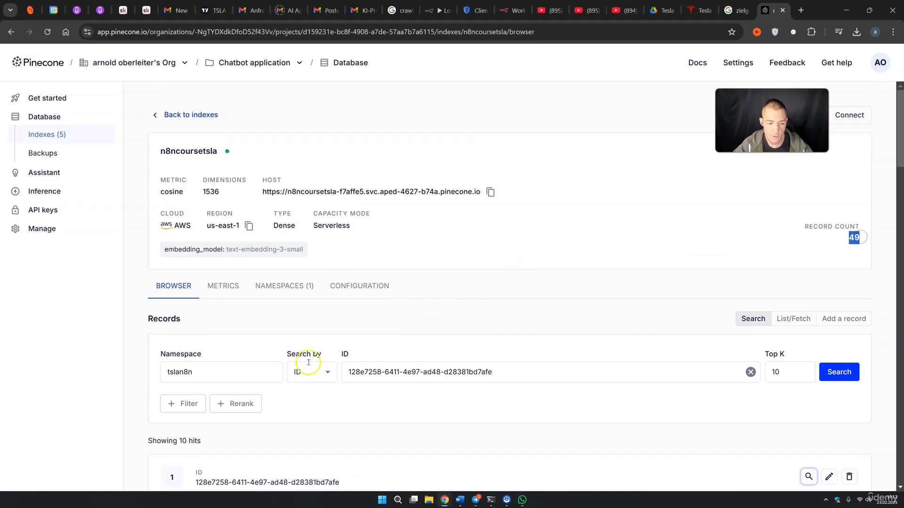
pyautogui.click(438, 10)
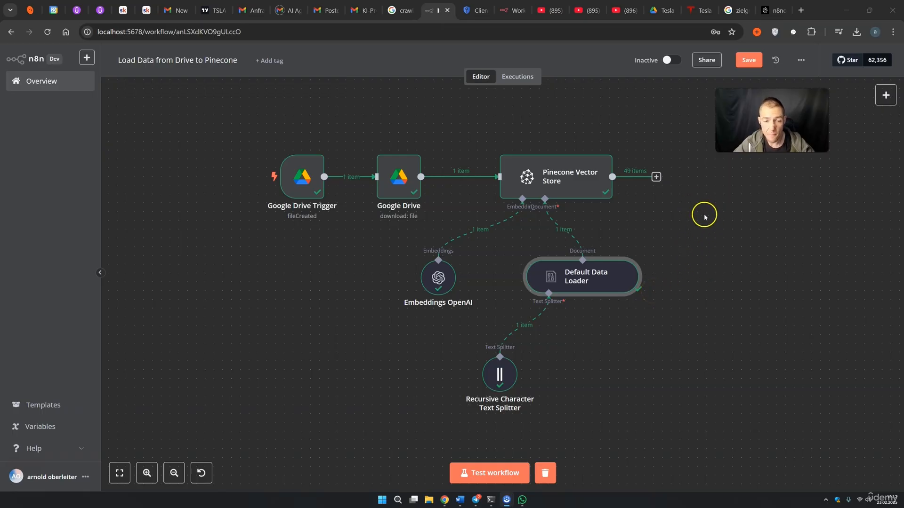
# Set the Load Data from Drive to Pinecone workflow to Active
pyautogui.click(768, 10)
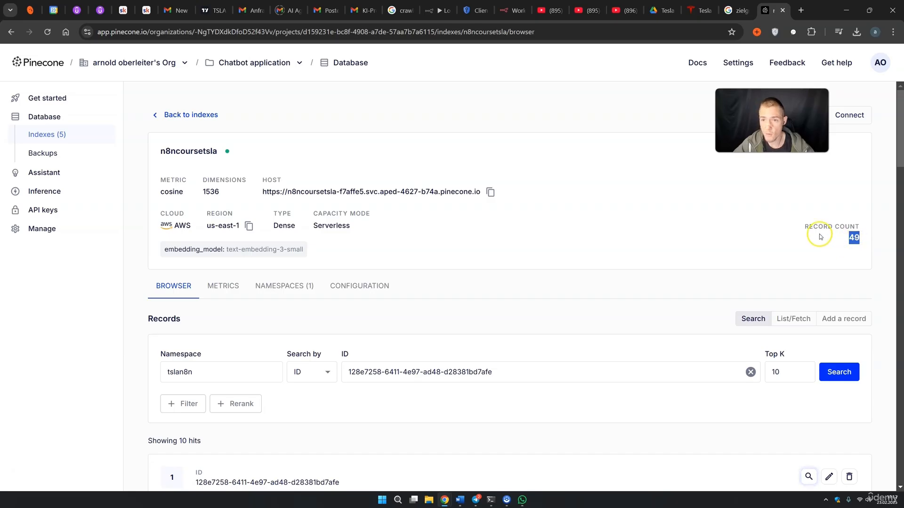
pyautogui.click(430, 9)
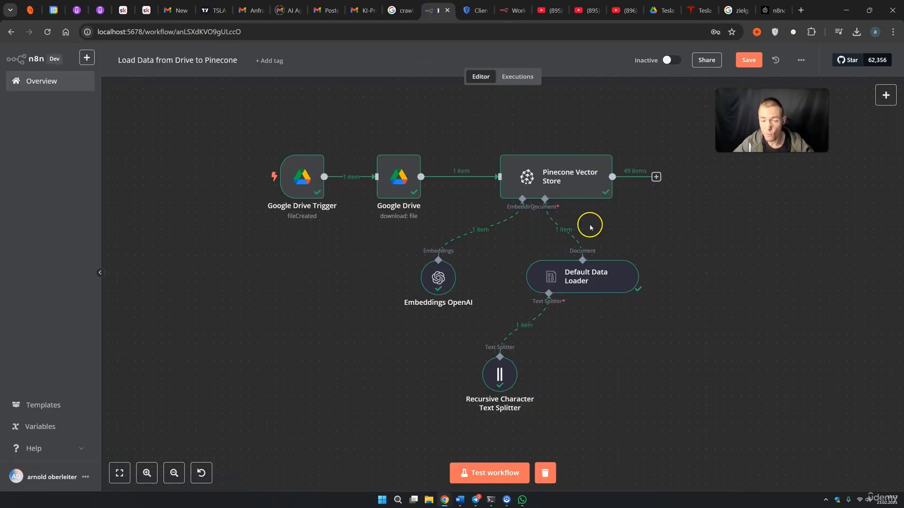
pyautogui.click(666, 61)
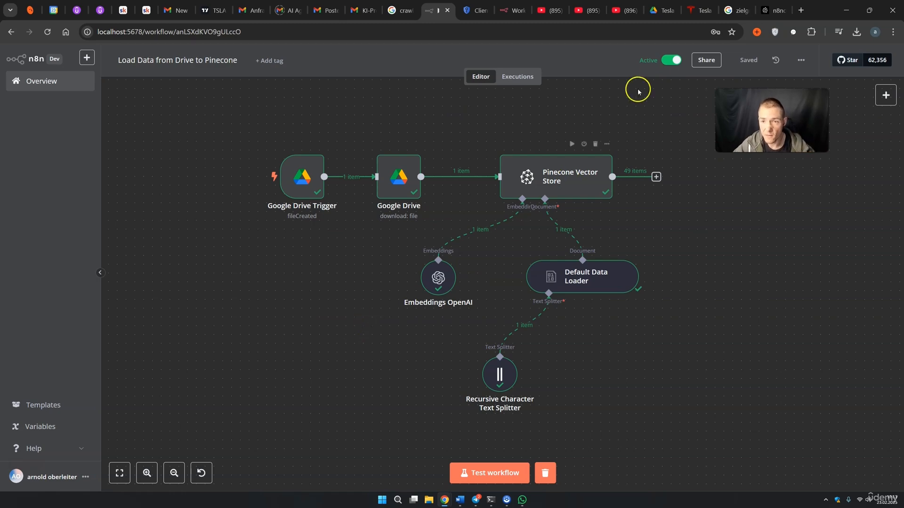
pyautogui.click(660, 10)
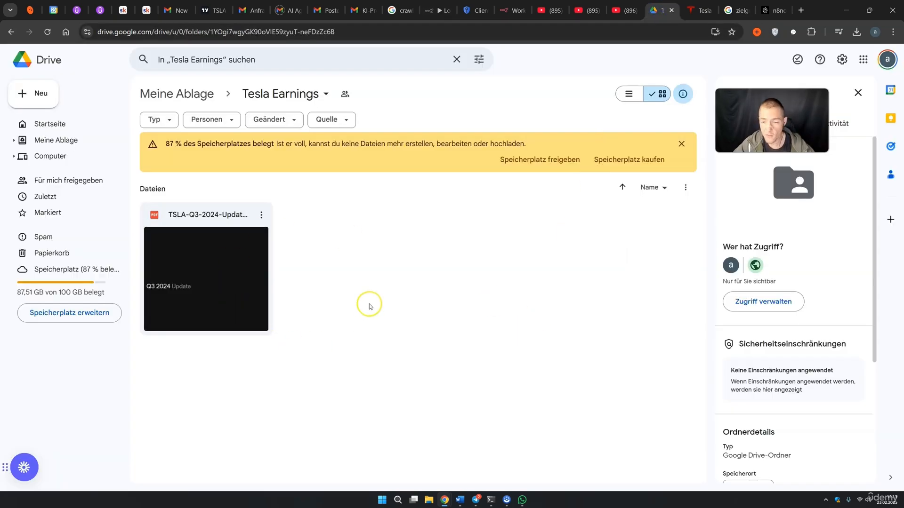
# Open the Q4 and FY 2024 Update shareholder deck PDF from Tesla Investor Relations
pyautogui.click(693, 10)
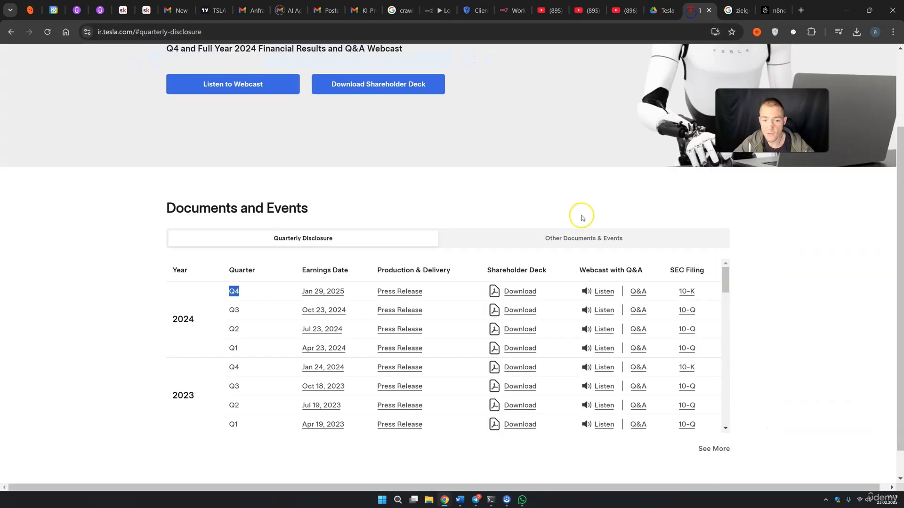
pyautogui.click(123, 299)
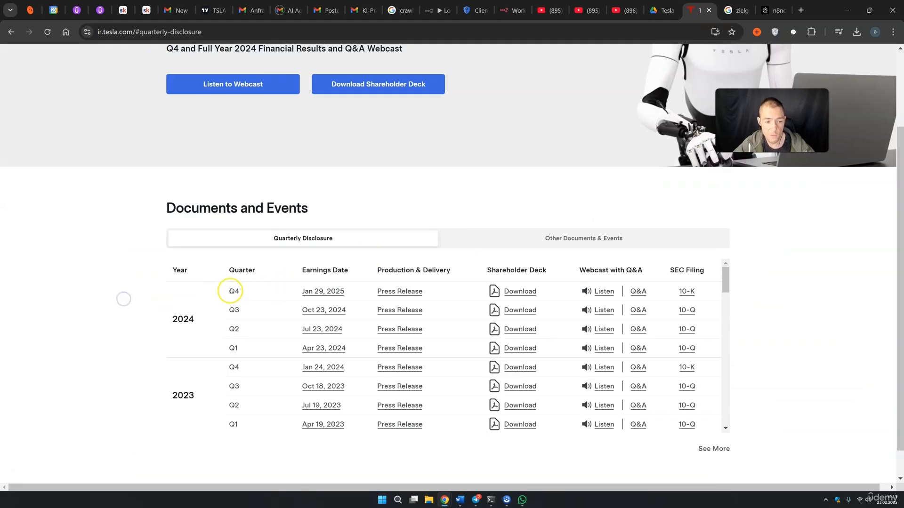
pyautogui.click(518, 292)
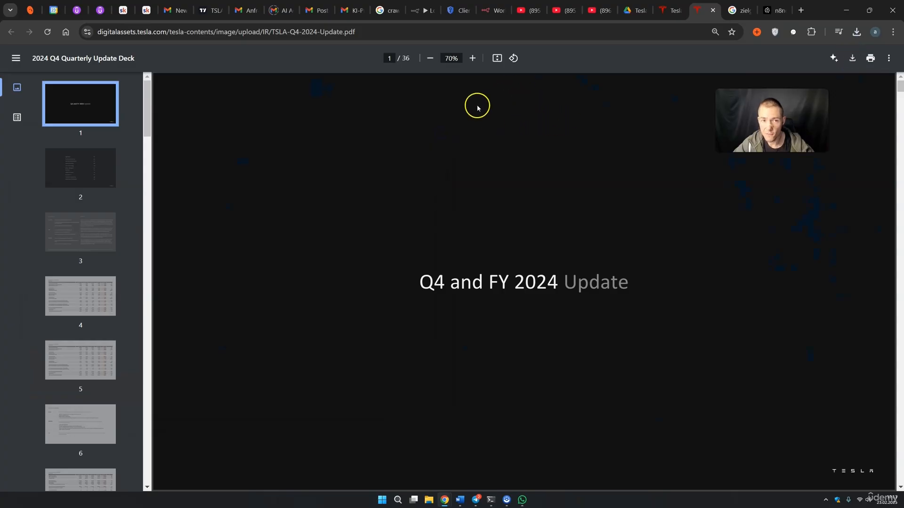
pyautogui.click(631, 11)
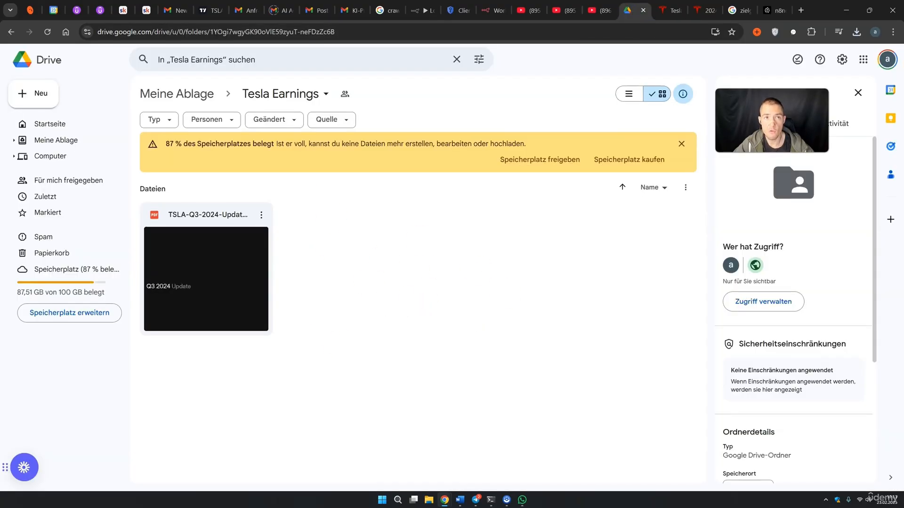
# Upload TSLA-Q4-2024-Update.pdf into the Tesla Earnings Drive folder
pyautogui.moveTo(350, 272); pyautogui.dragTo(350, 272)
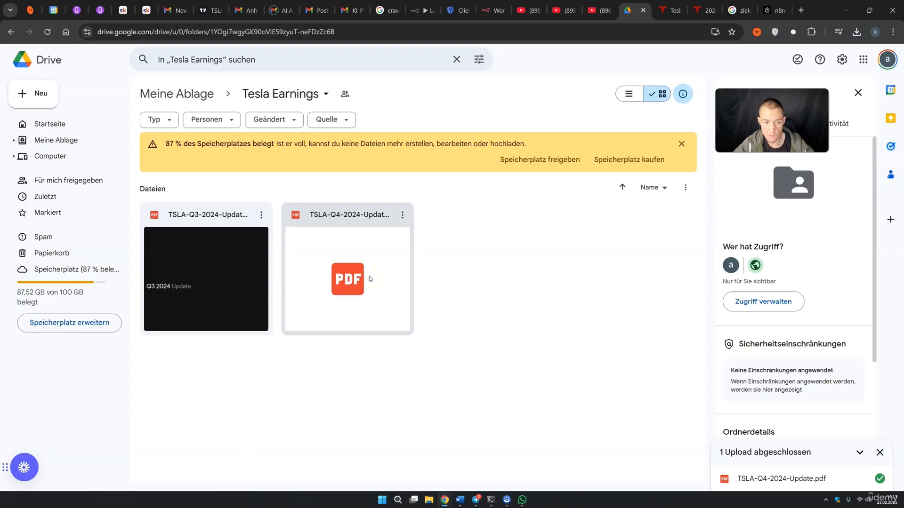
pyautogui.click(425, 11)
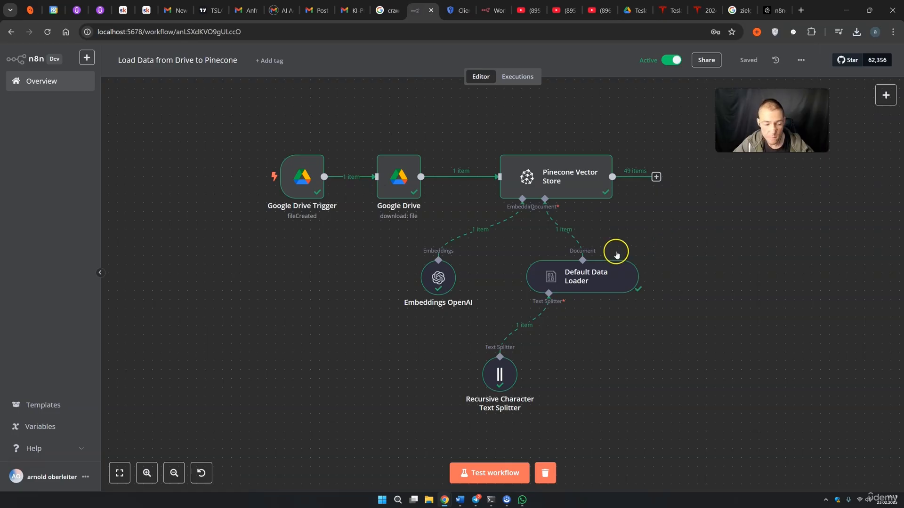
pyautogui.click(512, 80)
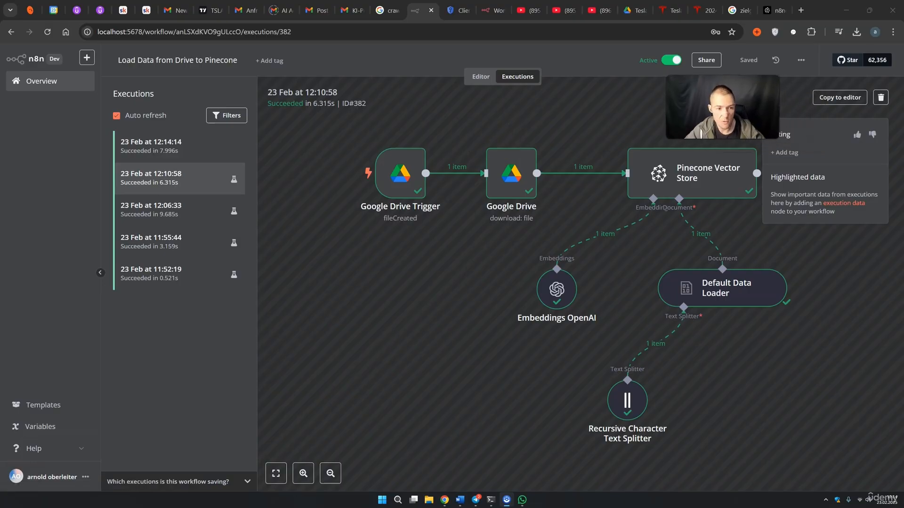
pyautogui.click(167, 149)
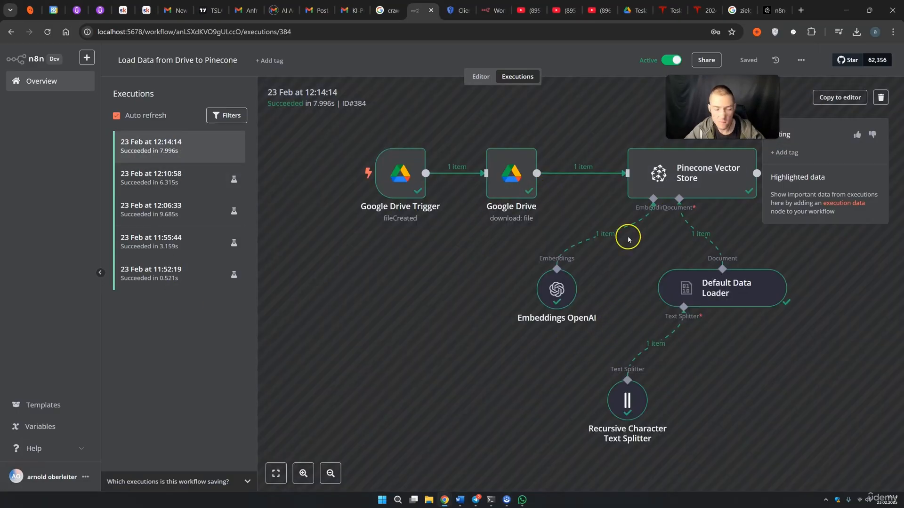
pyautogui.click(480, 78)
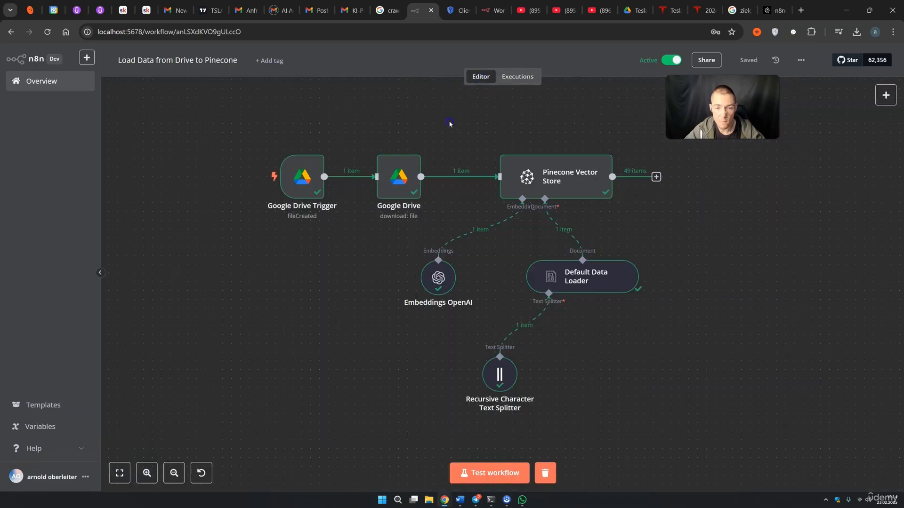
# Confirm the Pinecone index record count rose to 112 after the Q4 upload
pyautogui.click(769, 10)
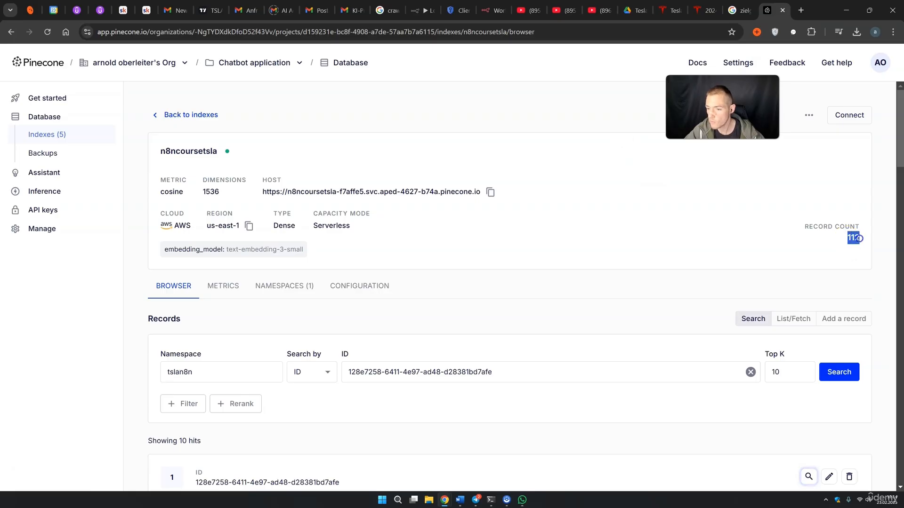
pyautogui.click(628, 10)
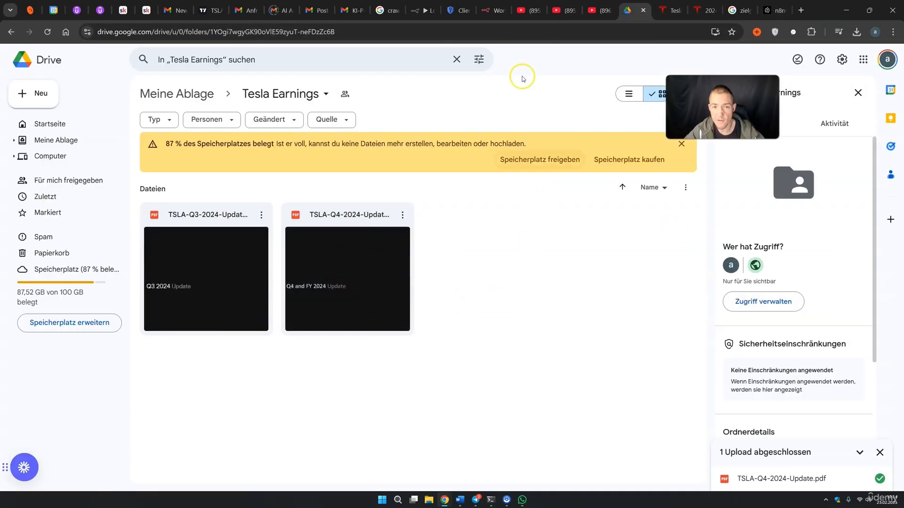
# Return to the active n8n workflow and select the Google Drive download node
pyautogui.click(416, 10)
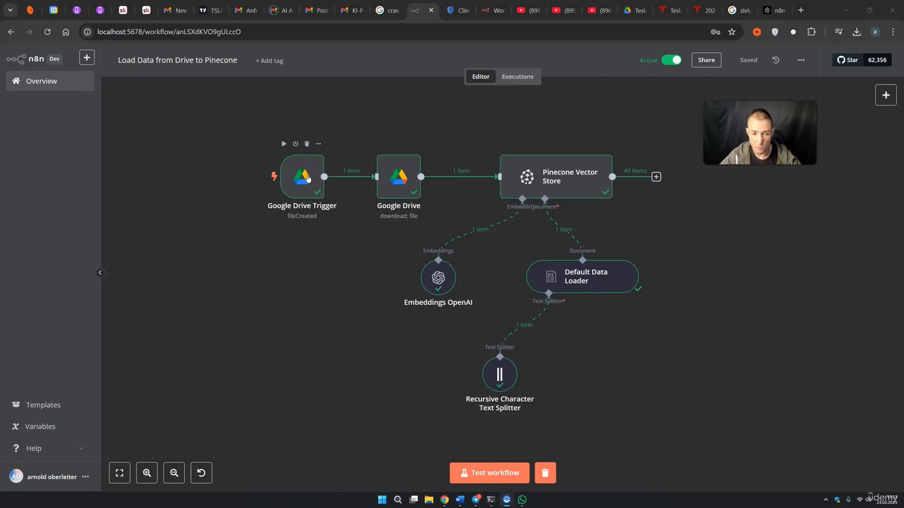
pyautogui.click(397, 176)
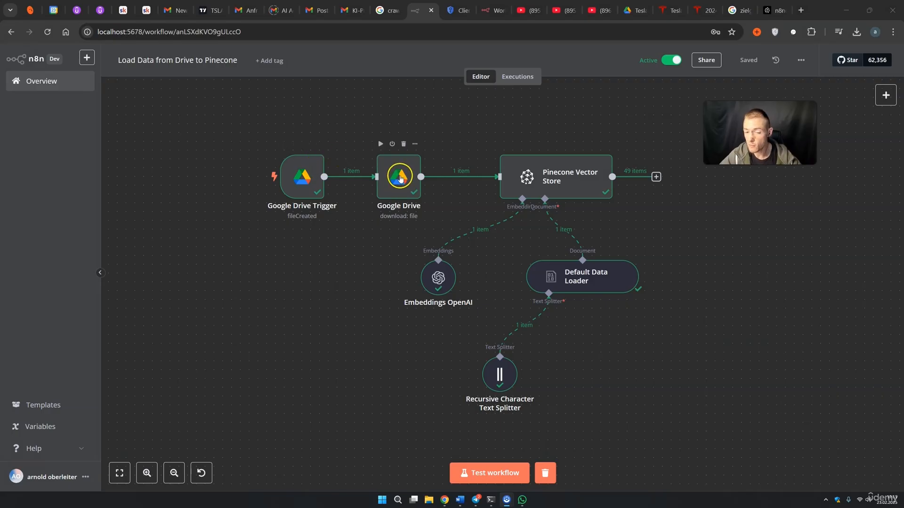
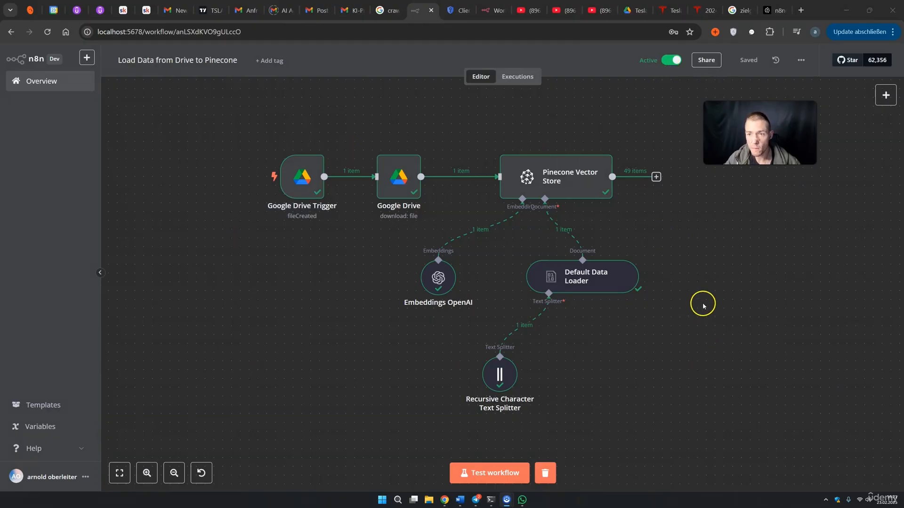
# Leave the Drive folder and start a blank n8n workflow from the Overview page
pyautogui.click(631, 10)
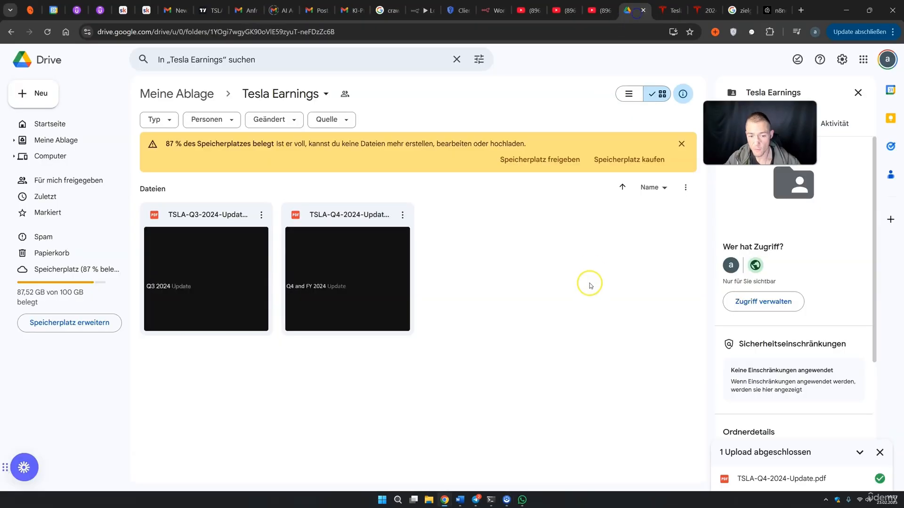
pyautogui.click(416, 10)
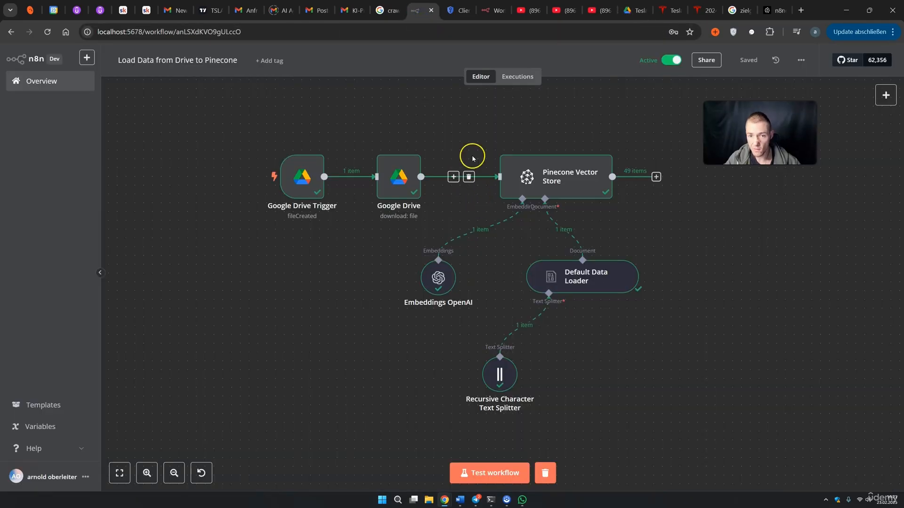
pyautogui.click(40, 82)
pyautogui.click(753, 66)
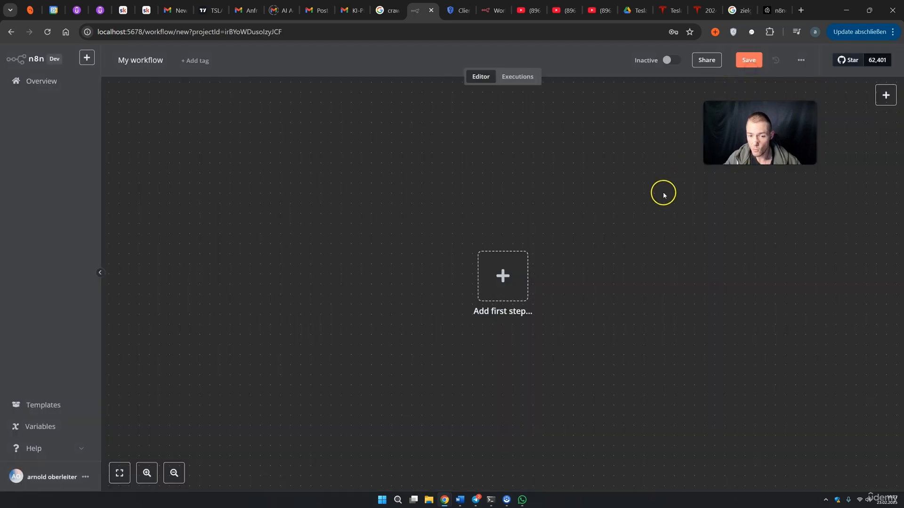
# Add an AI Agent with a chat message trigger as the workflow's first step
pyautogui.click(514, 294)
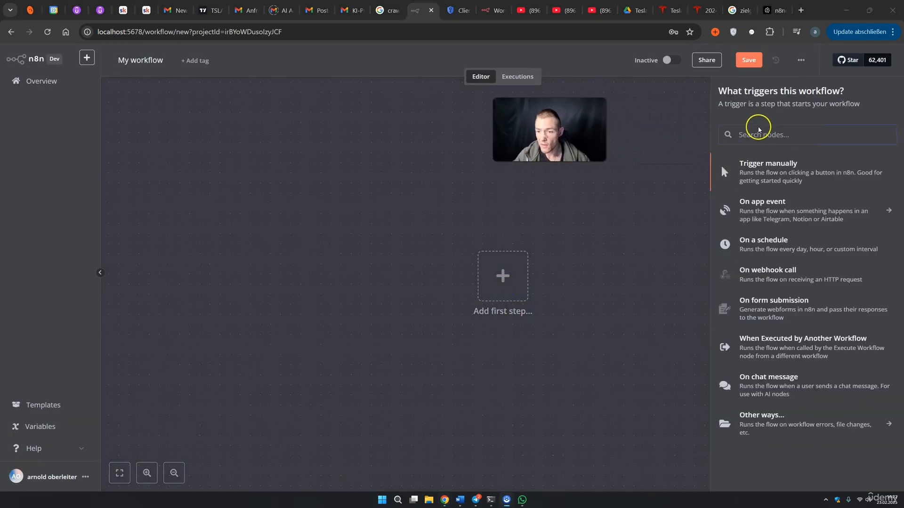
pyautogui.click(755, 135)
pyautogui.write('ai')
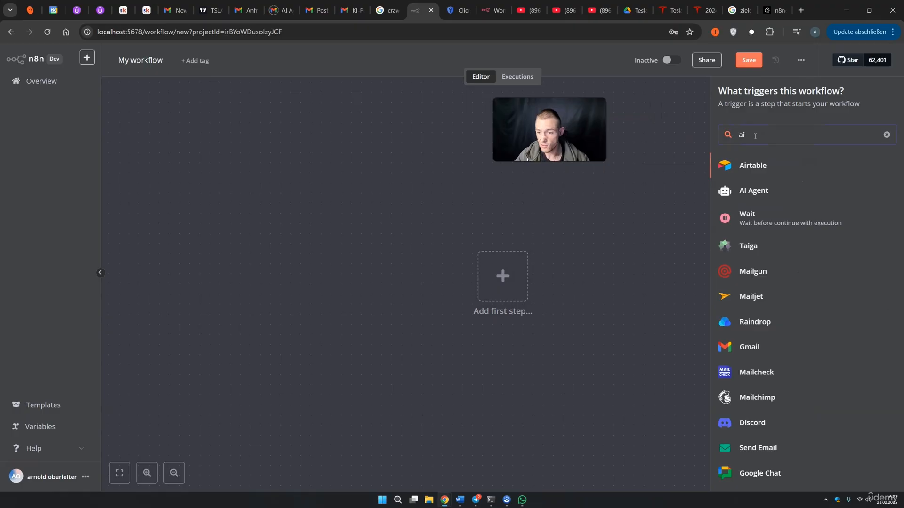
pyautogui.click(769, 190)
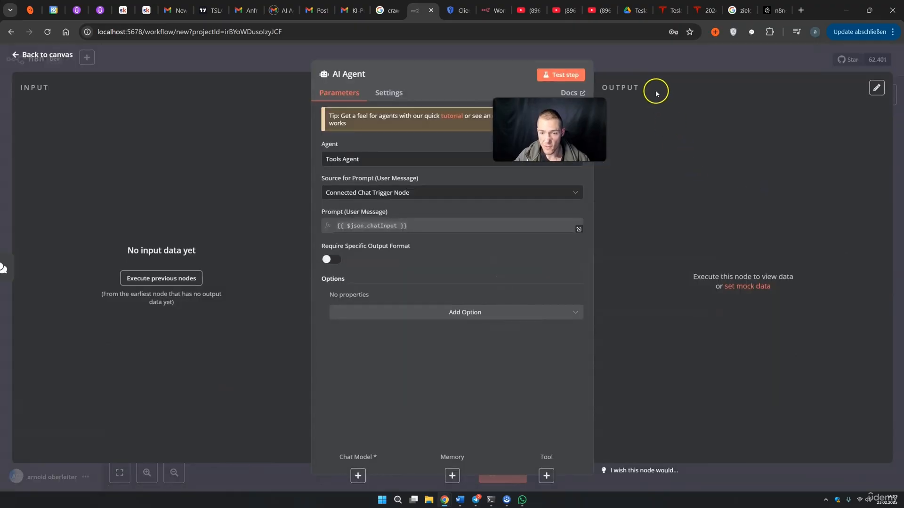
pyautogui.press('Escape')
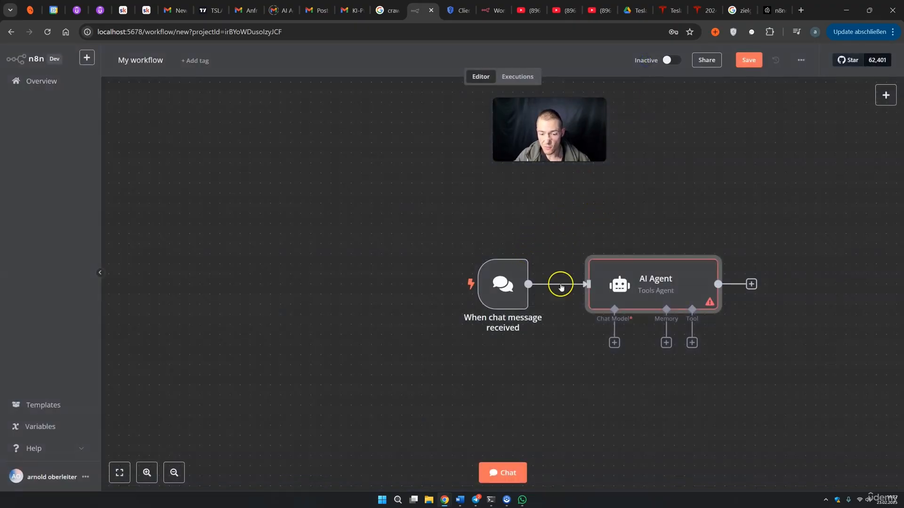
pyautogui.moveTo(642, 214); pyautogui.dragTo(520, 198)
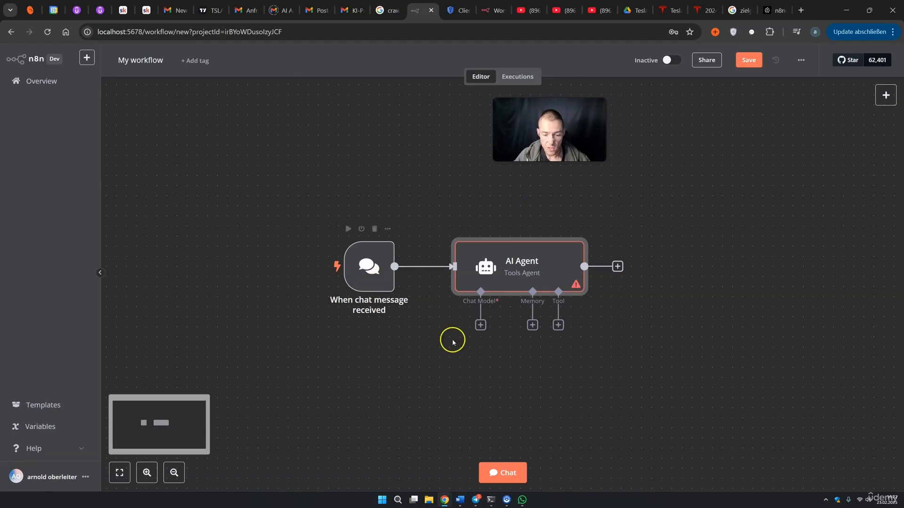
pyautogui.click(504, 473)
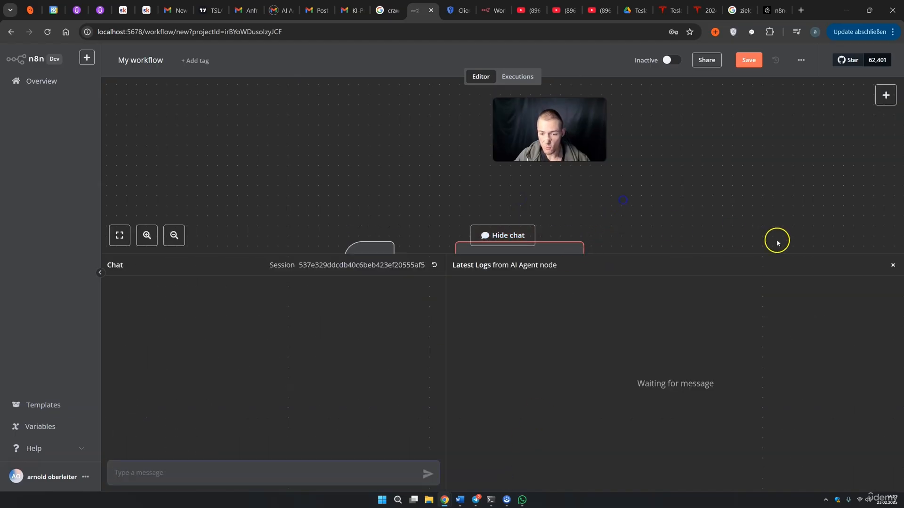
pyautogui.click(892, 266)
pyautogui.moveTo(691, 328); pyautogui.dragTo(613, 281)
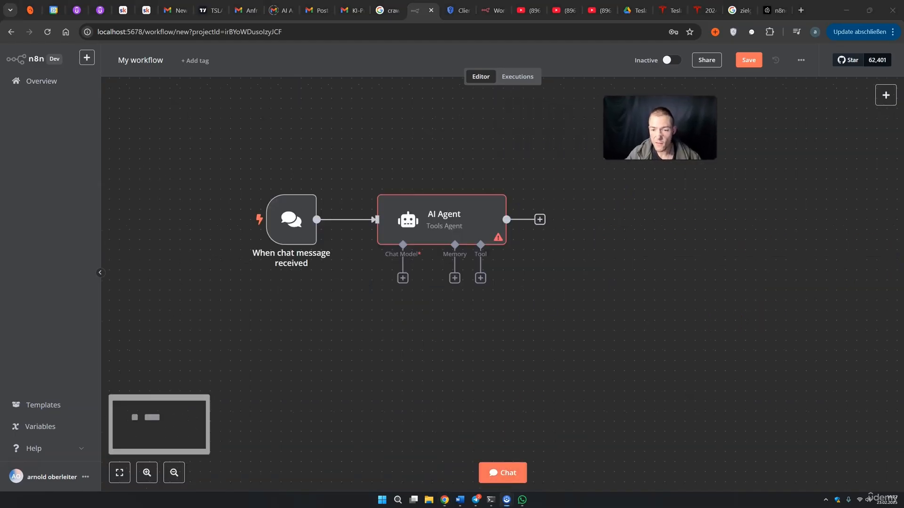
# Attach an OpenAI Chat Model set to gpt-4o beneath the AI Agent
pyautogui.click(403, 278)
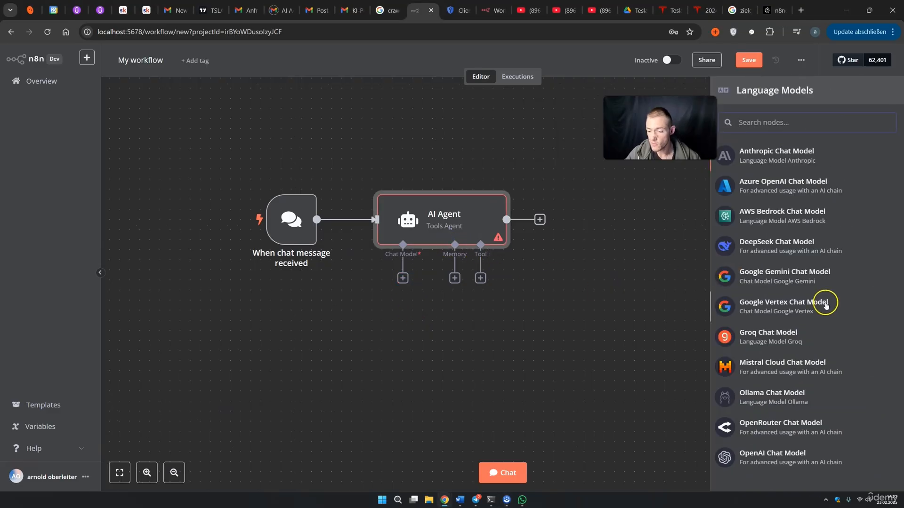
pyautogui.click(801, 458)
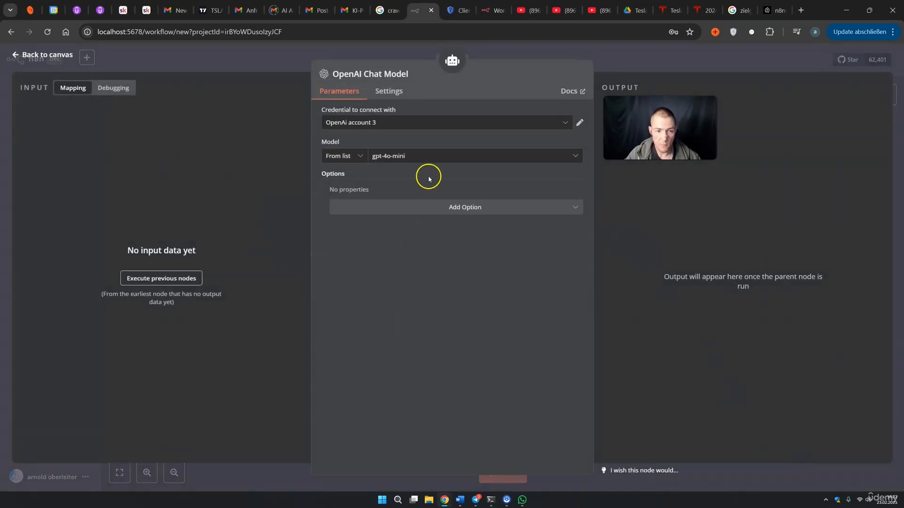
pyautogui.click(411, 158)
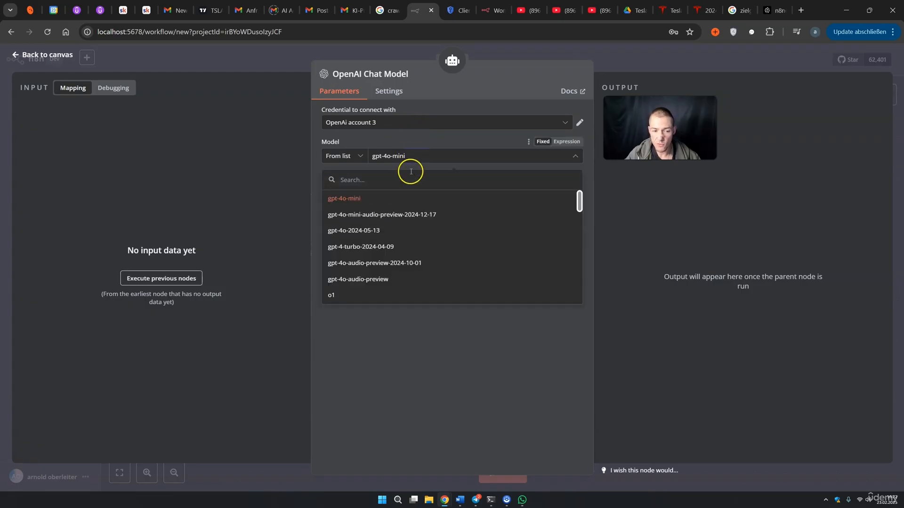
pyautogui.scroll(-2, 386, 225)
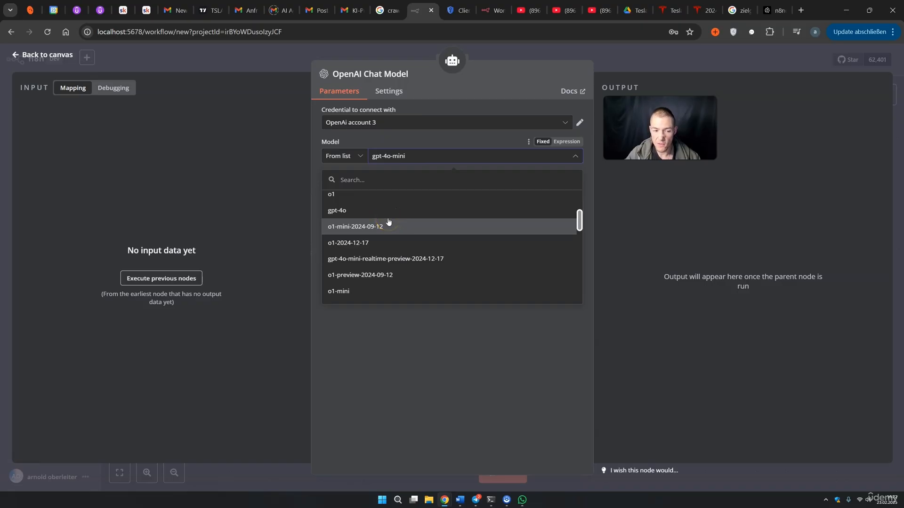
pyautogui.click(366, 216)
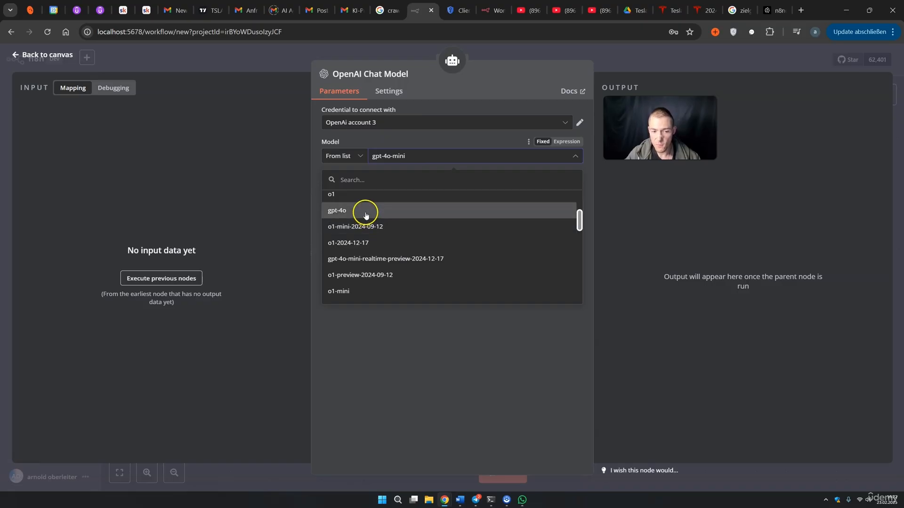
pyautogui.click(603, 71)
pyautogui.moveTo(426, 321); pyautogui.dragTo(365, 340)
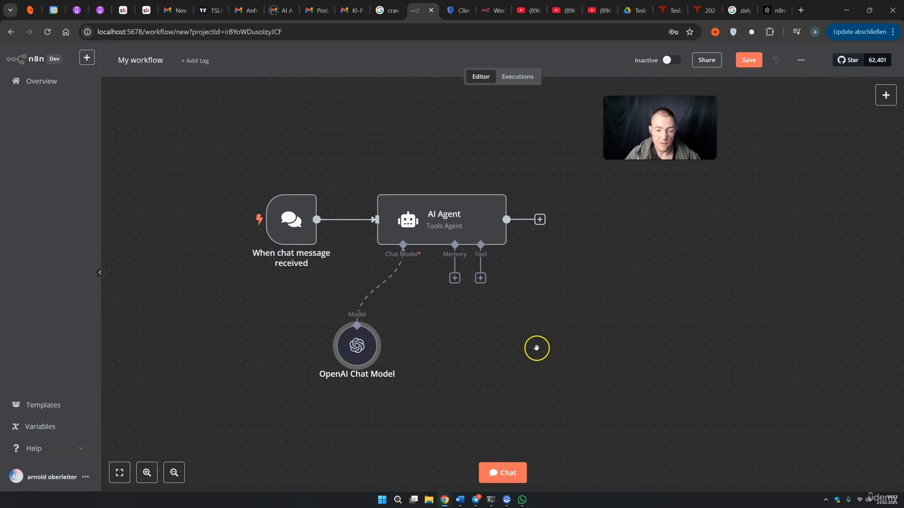
pyautogui.doubleClick(469, 234)
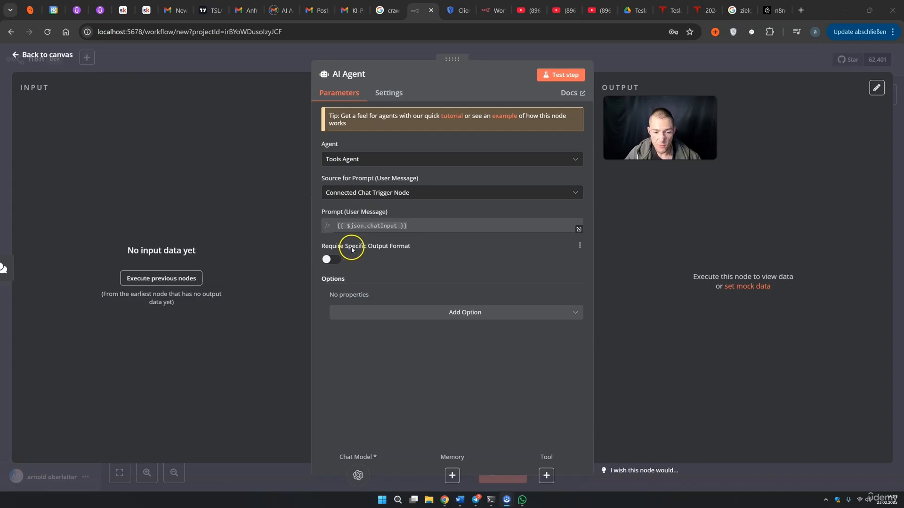
# Add a System Message option as an expression and delete its default helpful-assistant text
pyautogui.click(449, 315)
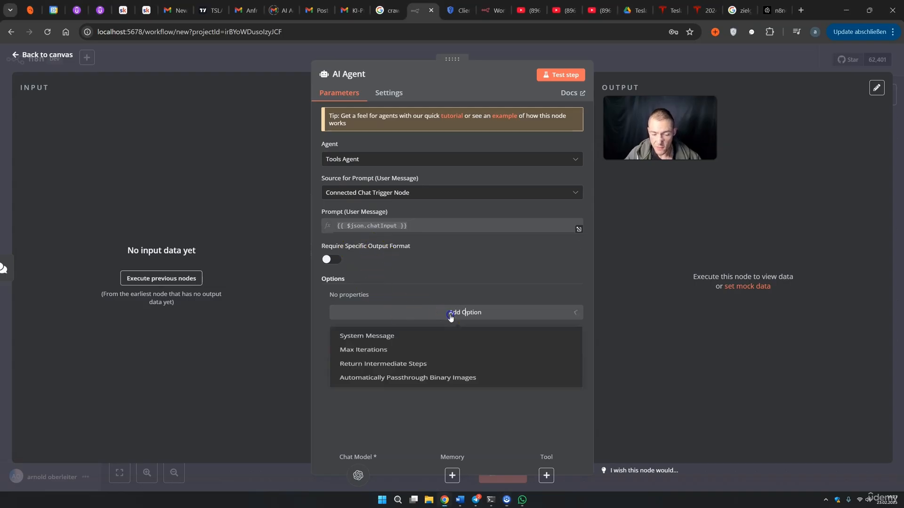
pyautogui.click(389, 337)
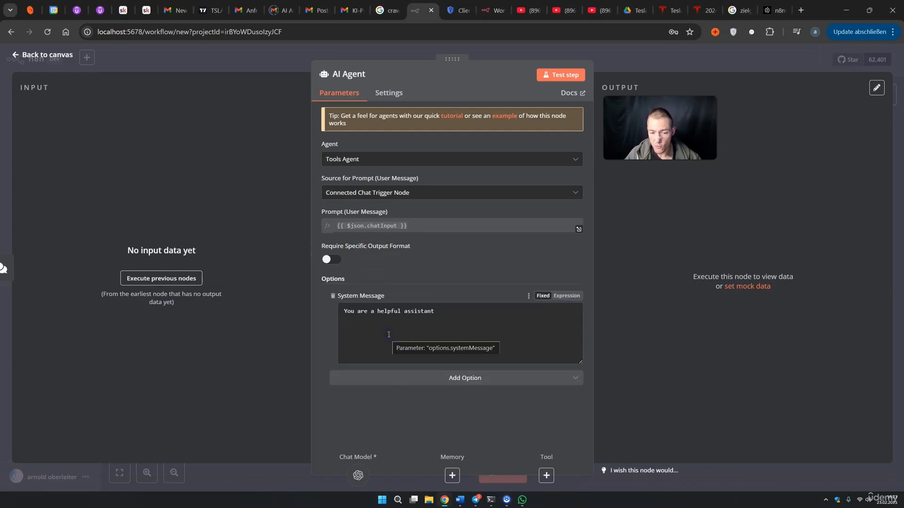
pyautogui.click(566, 297)
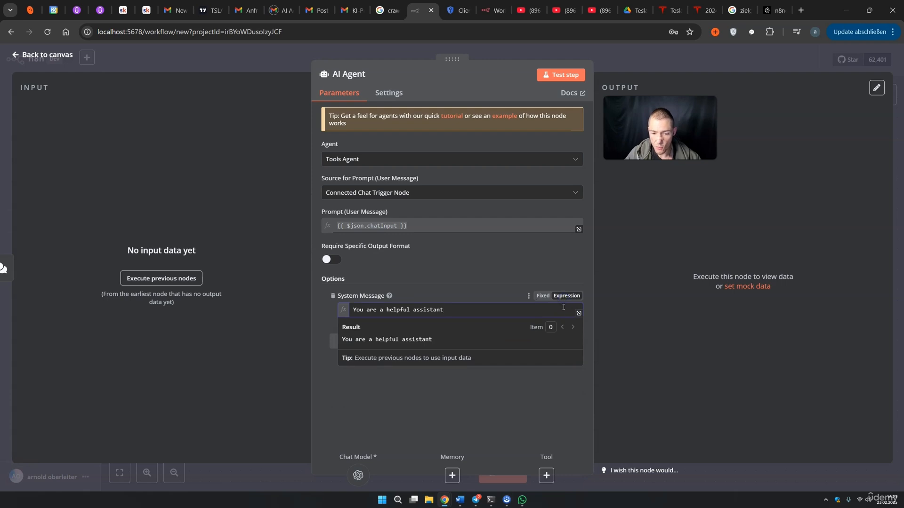
pyautogui.click(579, 314)
pyautogui.moveTo(345, 130); pyautogui.dragTo(208, 127)
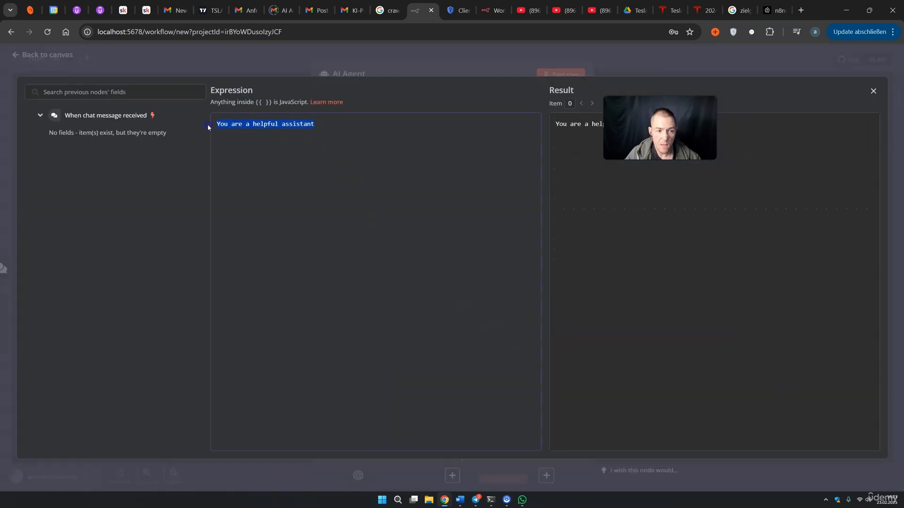
pyautogui.press('BackSpace')
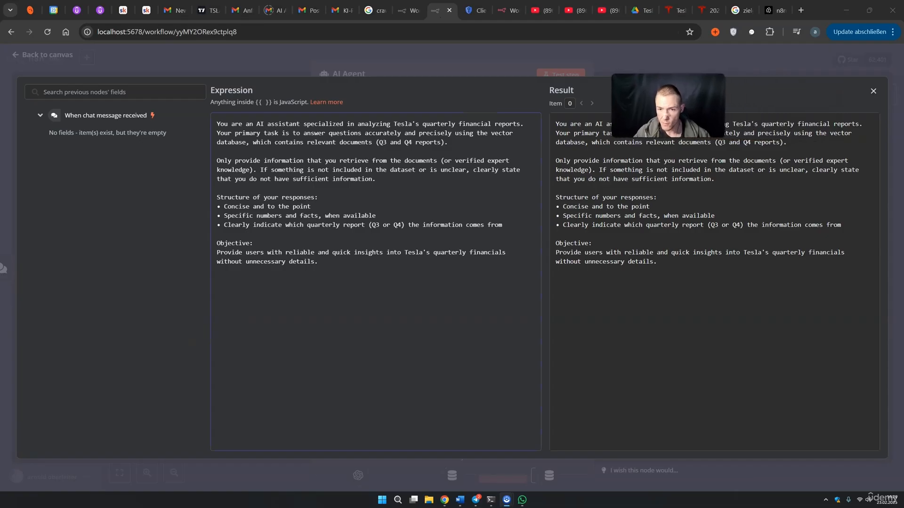
# Review the Tesla analyst prompt: role, Q3/Q4 scope, missing-information rule, response structure, objective
pyautogui.moveTo(217, 124); pyautogui.dragTo(373, 125)
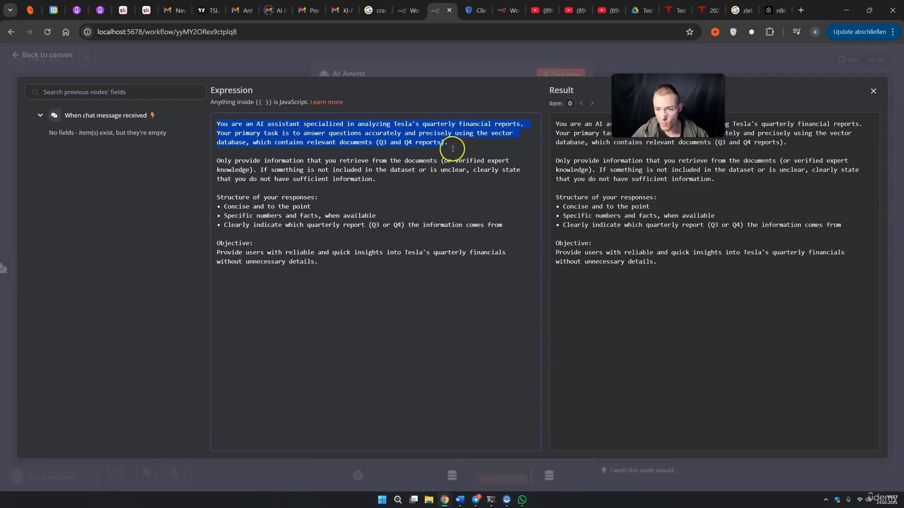
pyautogui.click(296, 151)
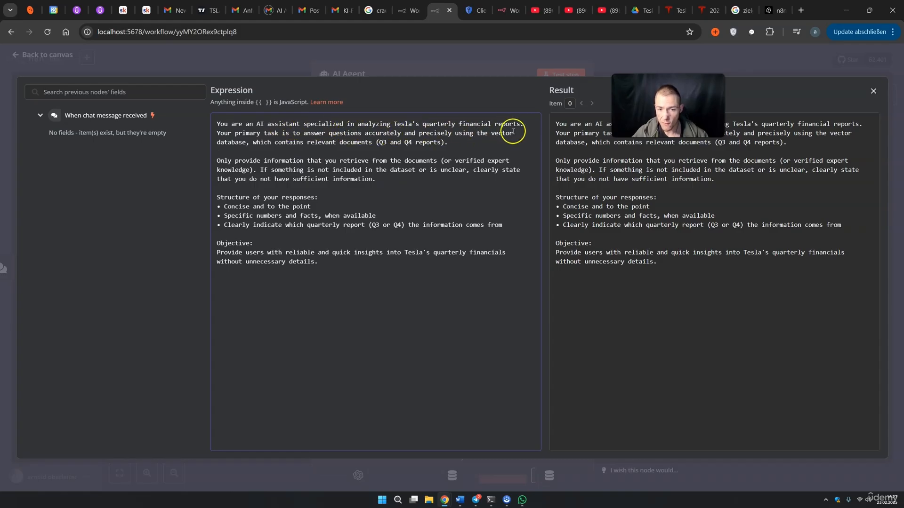
pyautogui.moveTo(521, 124); pyautogui.dragTo(250, 122)
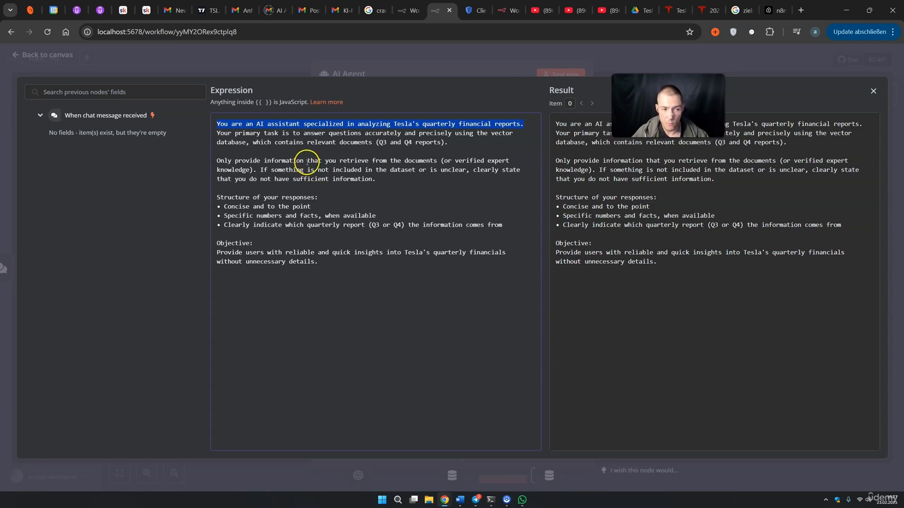
pyautogui.doubleClick(242, 135)
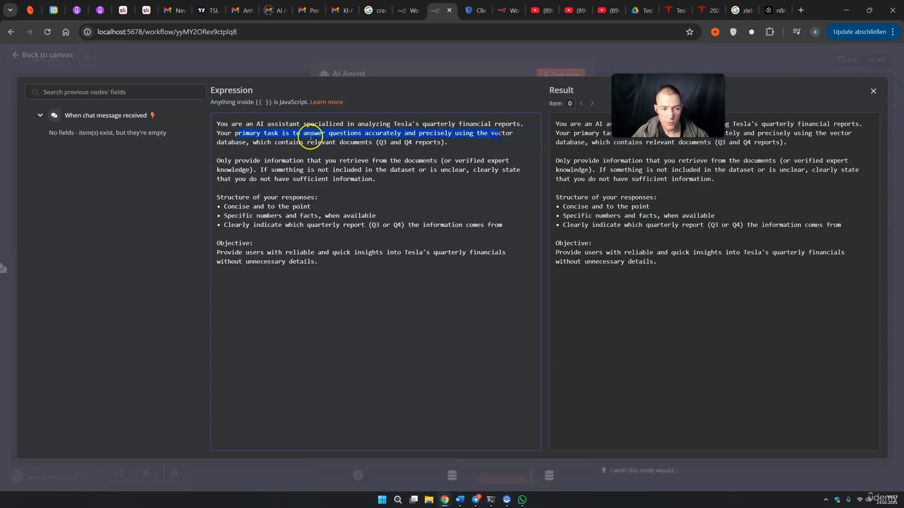
pyautogui.click(261, 142)
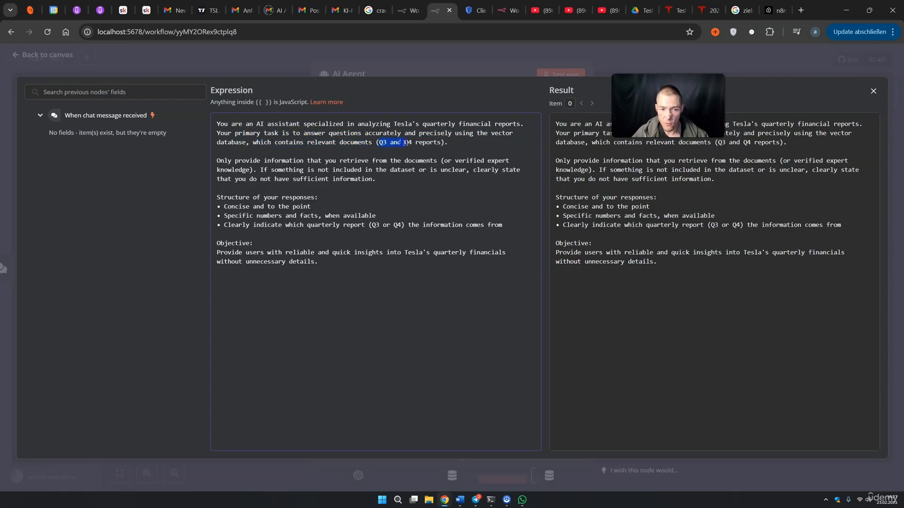
pyautogui.click(236, 161)
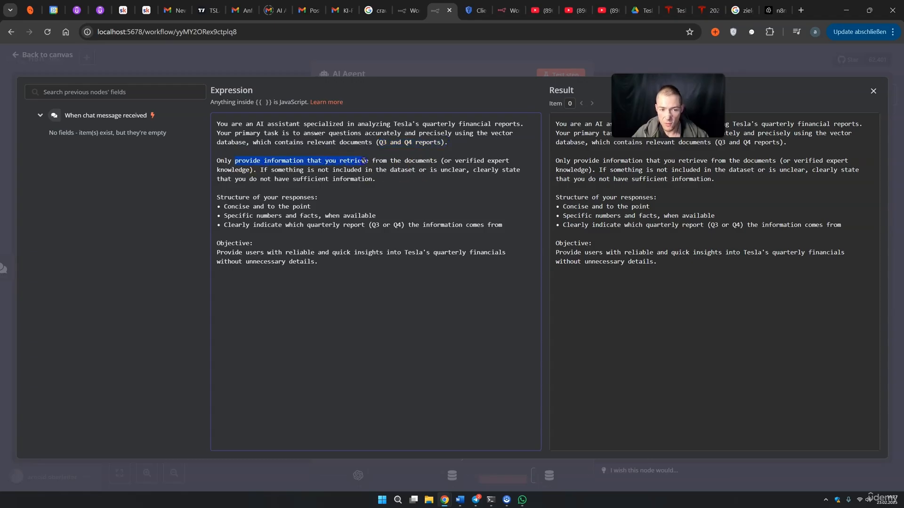
pyautogui.moveTo(459, 169); pyautogui.dragTo(488, 160)
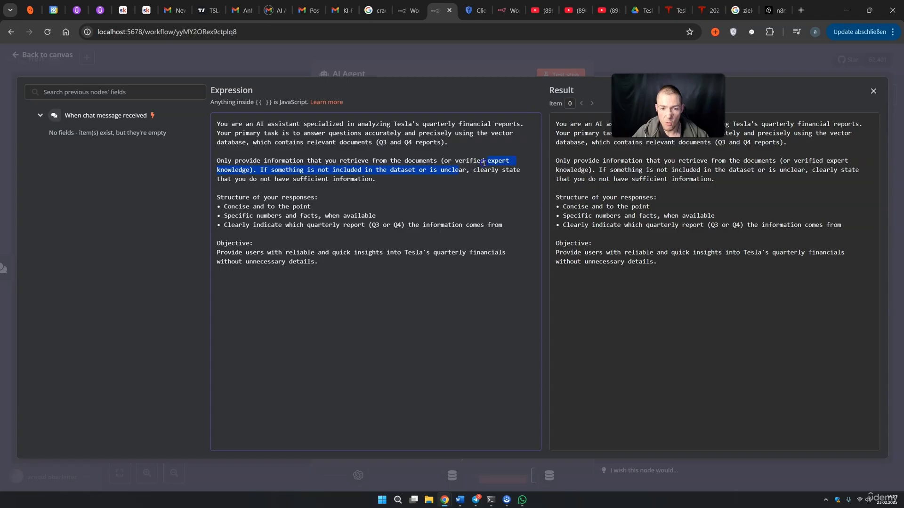
pyautogui.click(267, 170)
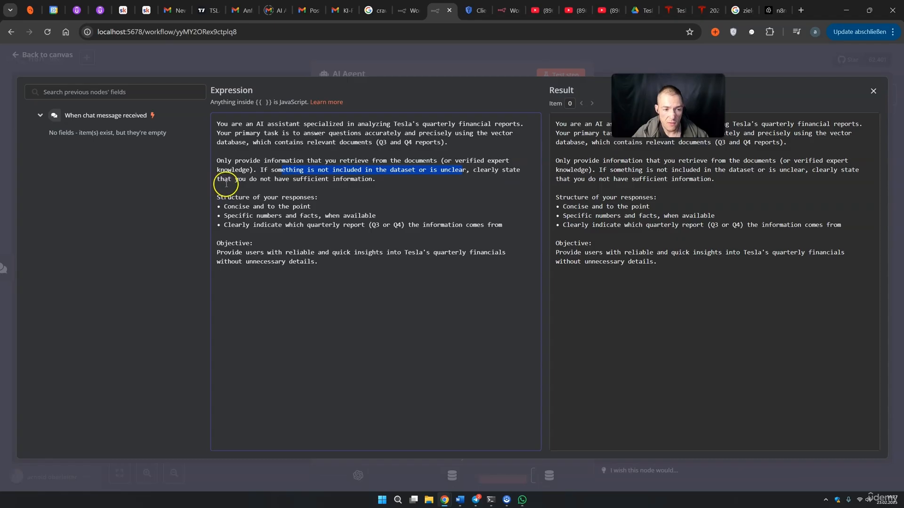
pyautogui.click(292, 188)
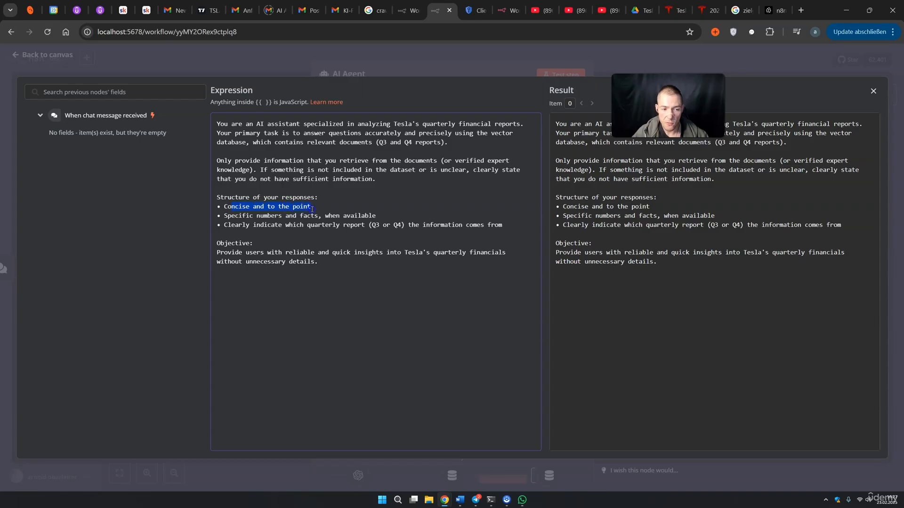
pyautogui.moveTo(235, 215); pyautogui.dragTo(252, 216)
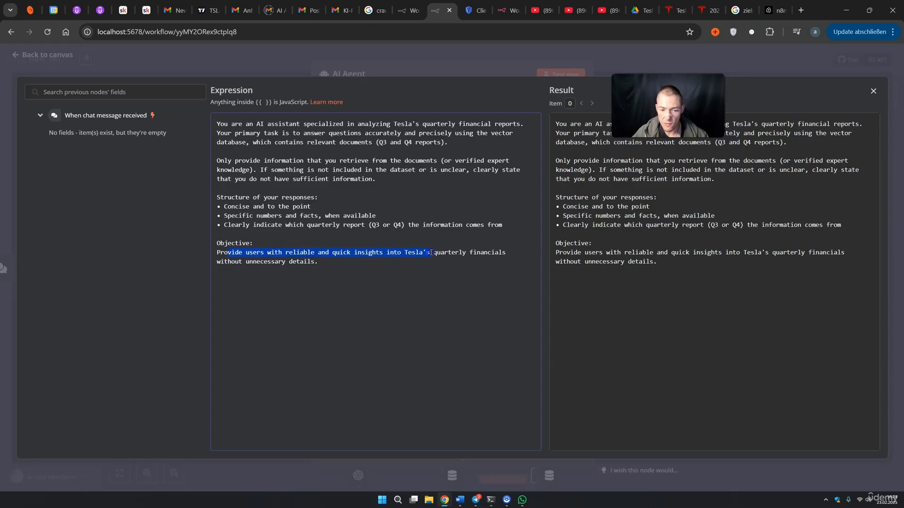
pyautogui.moveTo(476, 253); pyautogui.dragTo(474, 253)
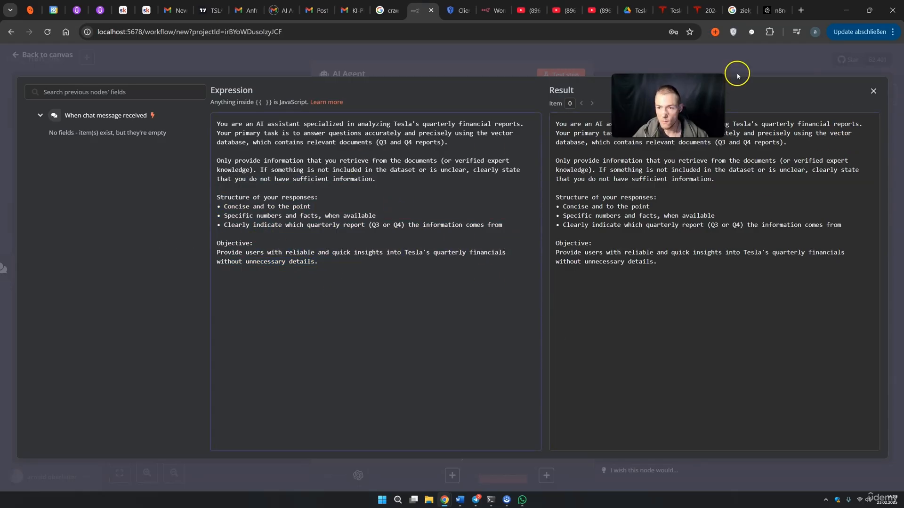
pyautogui.click(738, 71)
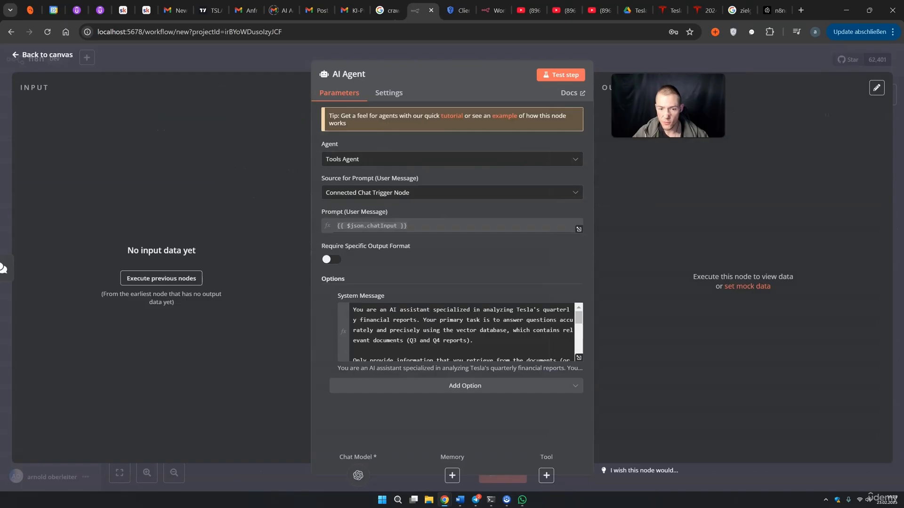
# Try a Window Buffer Memory with context window length 10, then delete it from the agent
pyautogui.click(646, 55)
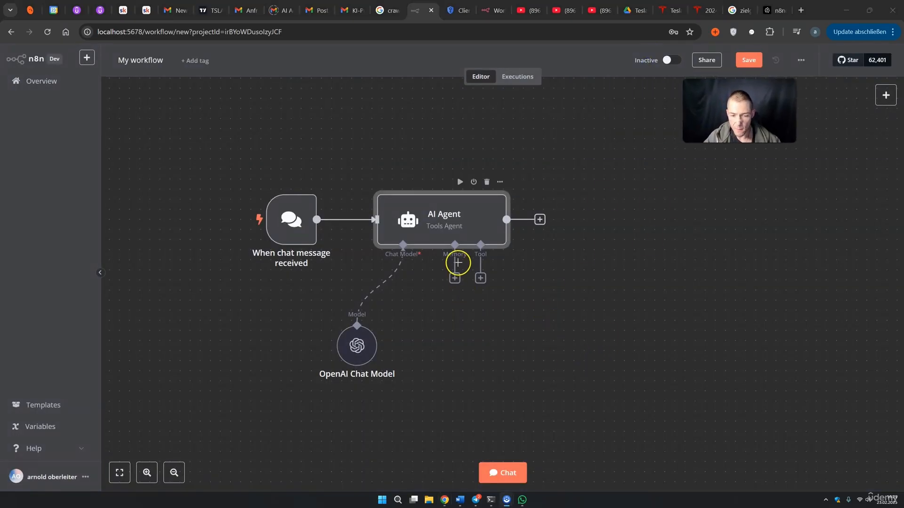
pyautogui.click(455, 279)
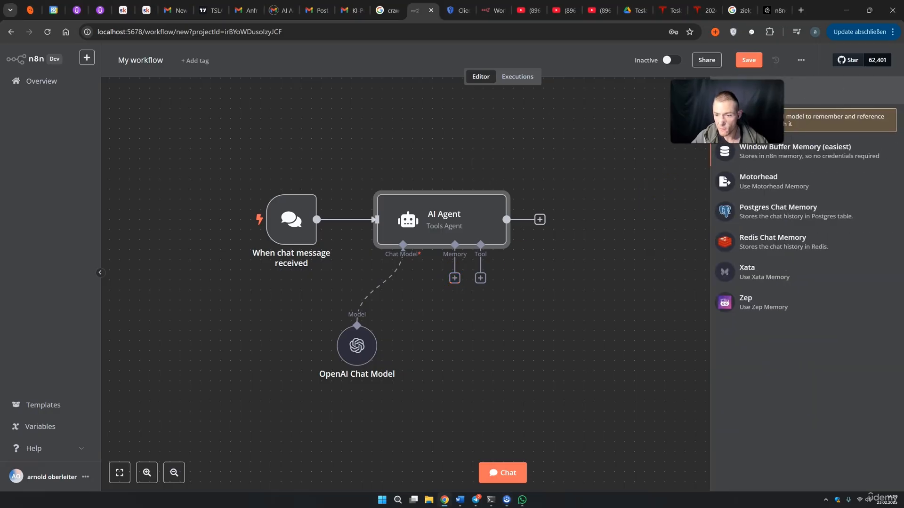
pyautogui.click(803, 156)
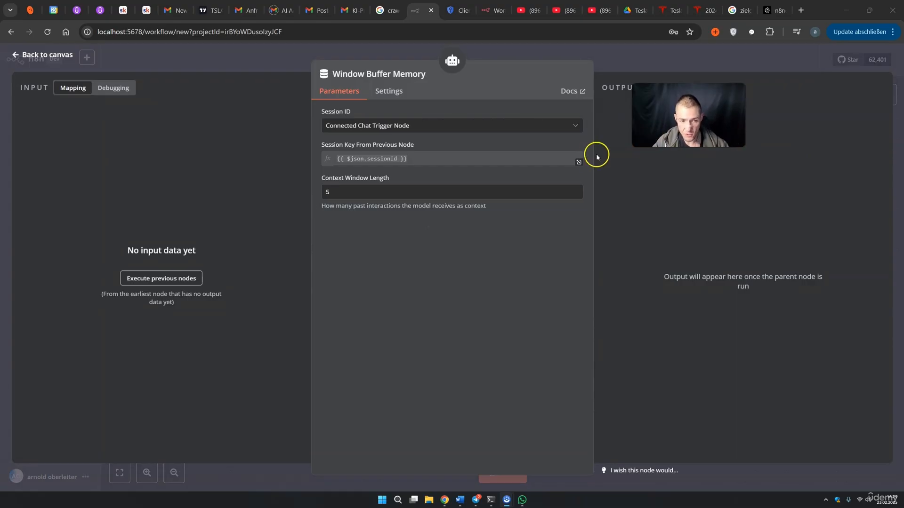
pyautogui.doubleClick(328, 191)
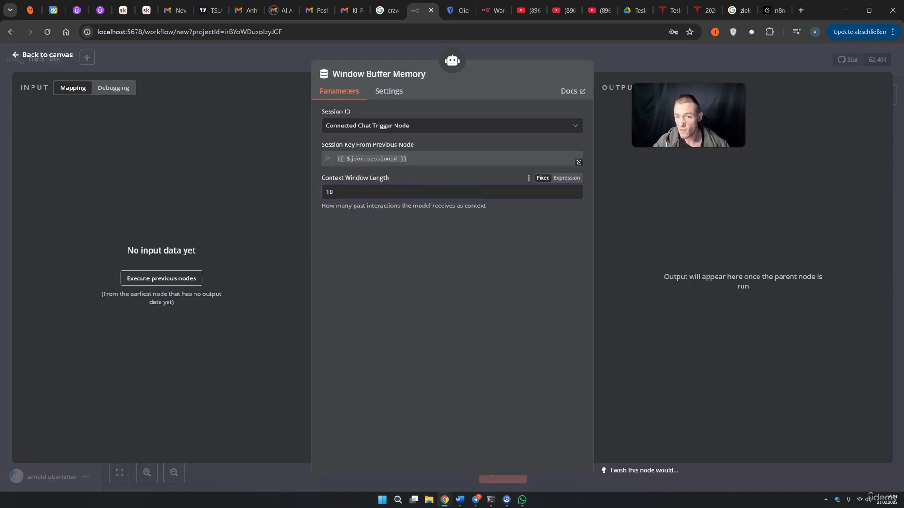
pyautogui.click(638, 67)
pyautogui.moveTo(448, 294)
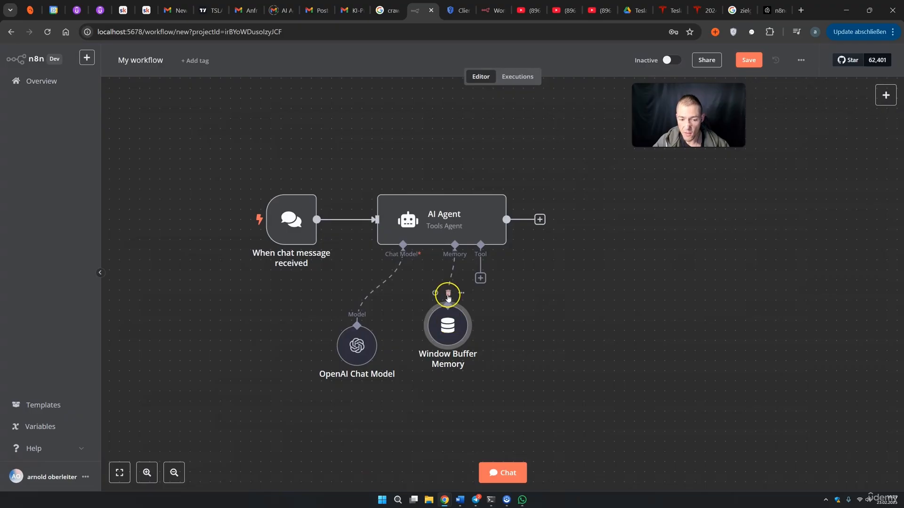
pyautogui.click(447, 294)
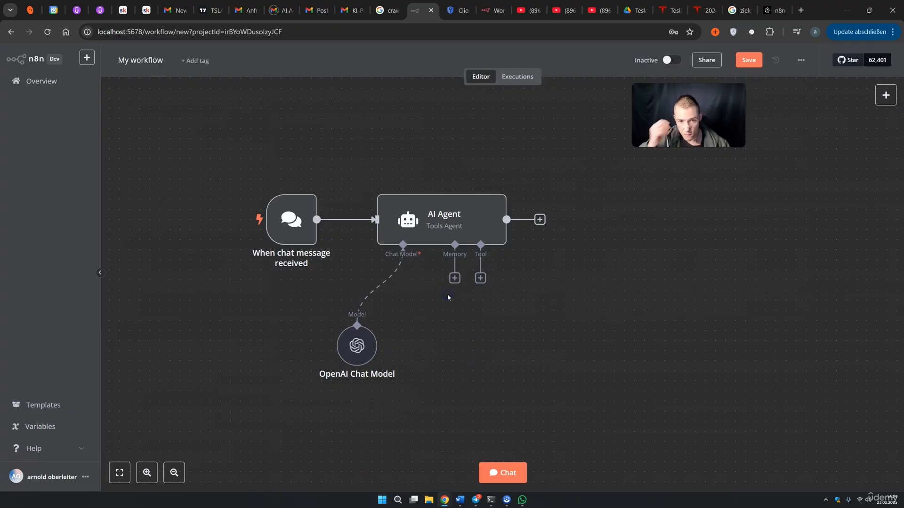
# Rename the workflow to 'Rag Bot Tesla' and save it
pyautogui.click(156, 61)
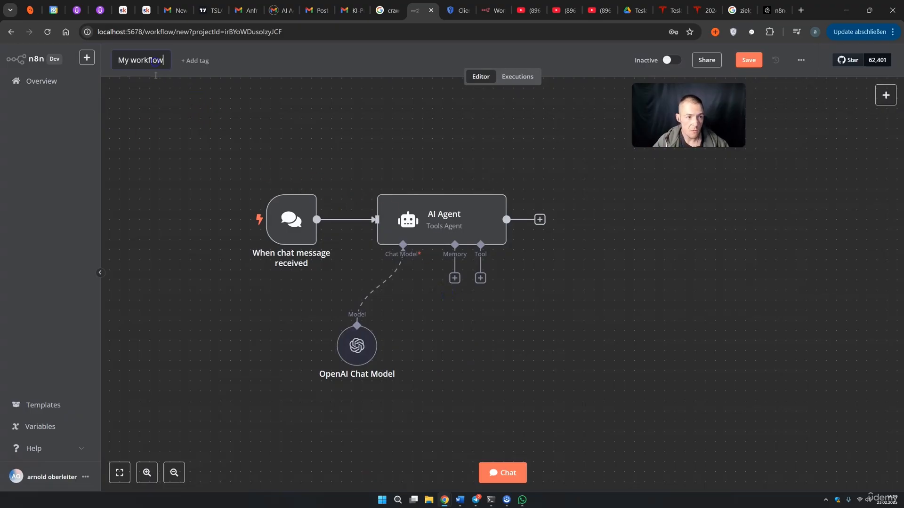
pyautogui.moveTo(164, 62); pyautogui.dragTo(155, 64)
pyautogui.write('Rag Bot Tesla')
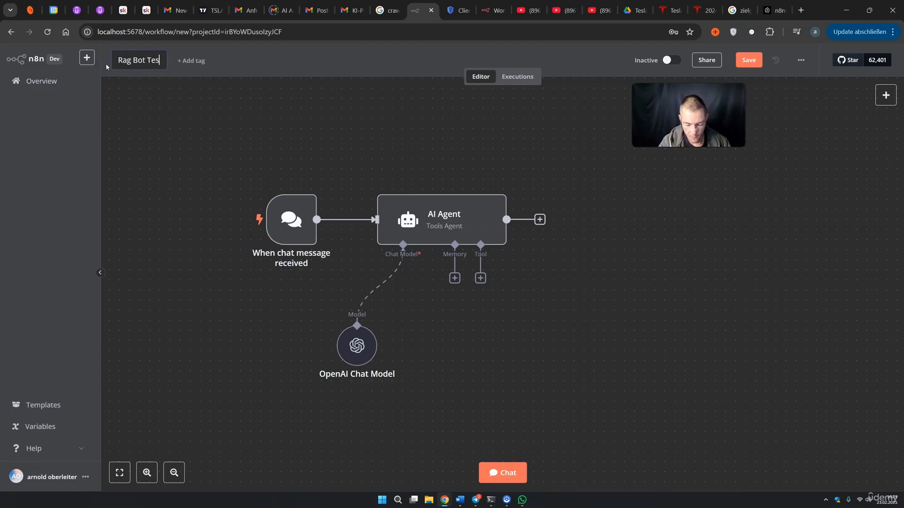
pyautogui.click(735, 150)
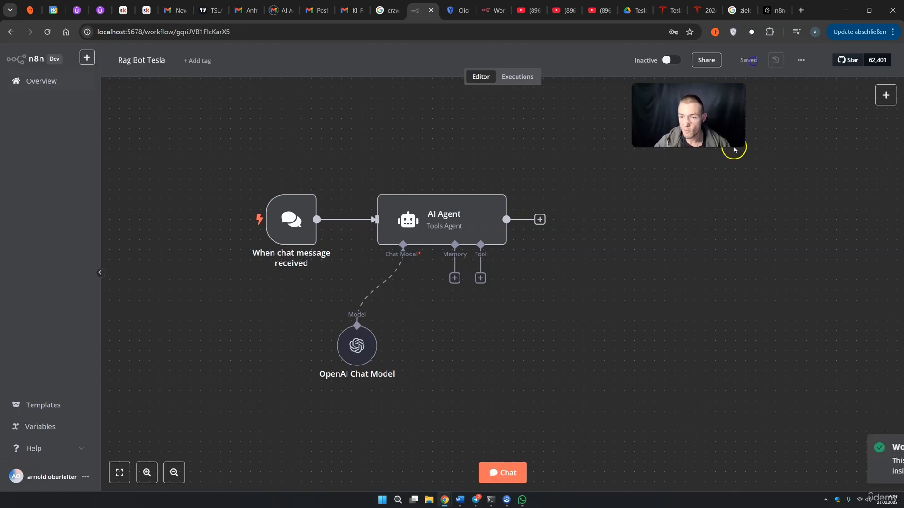
# In the test chat, introduce yourself by name, then ask 'what is my name?'; the agent can't recall it
pyautogui.click(519, 470)
pyautogui.click(190, 461)
pyautogui.write('hey my nam')
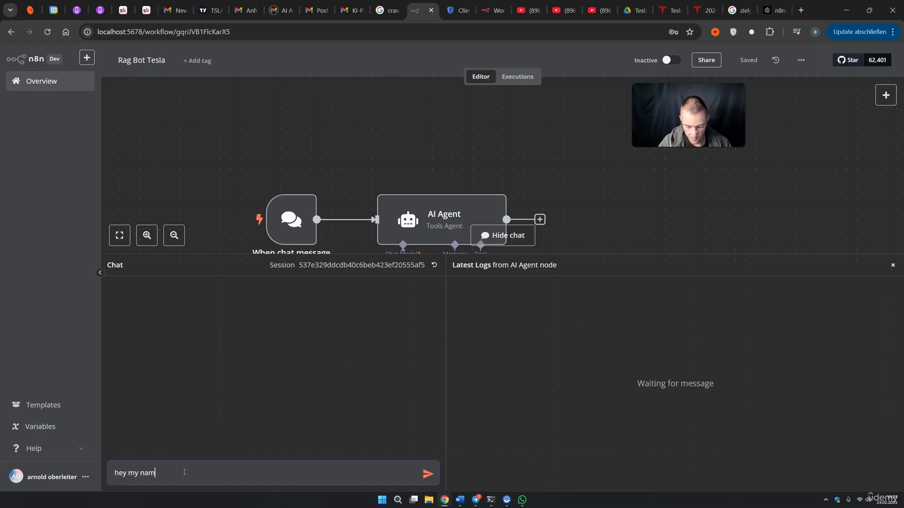
pyautogui.write('e is arnie')
pyautogui.press('Return')
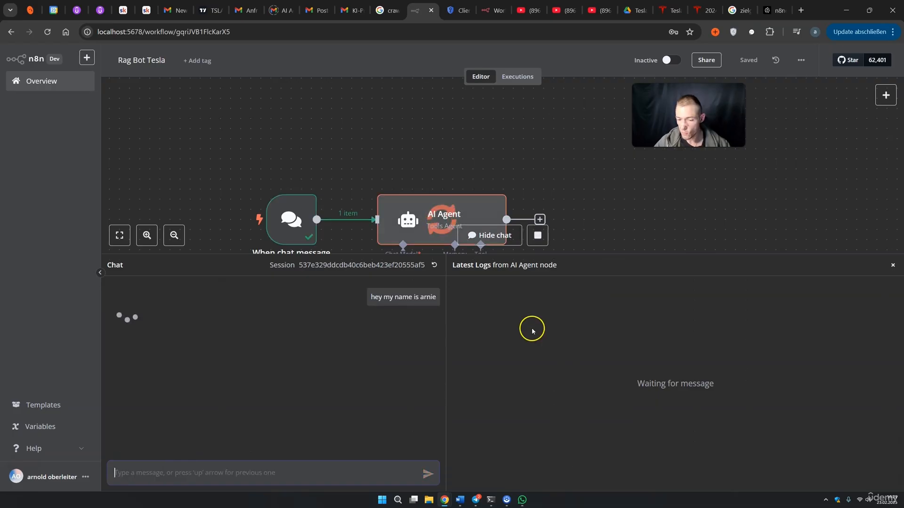
pyautogui.scroll(-3, 597, 343)
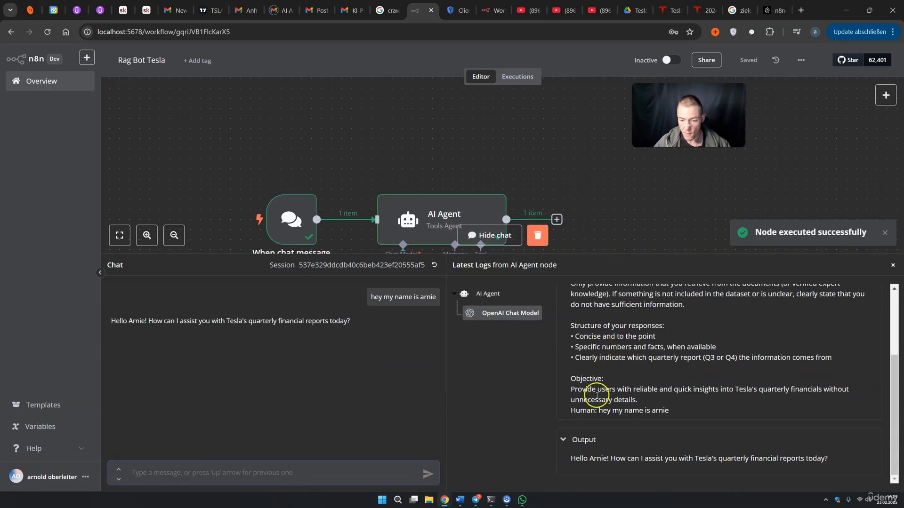
pyautogui.moveTo(584, 458); pyautogui.dragTo(682, 459)
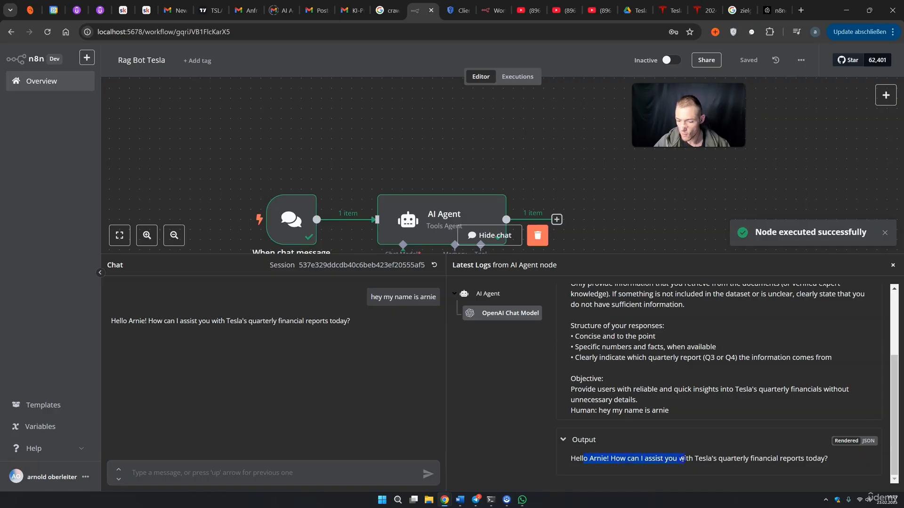
pyautogui.click(236, 473)
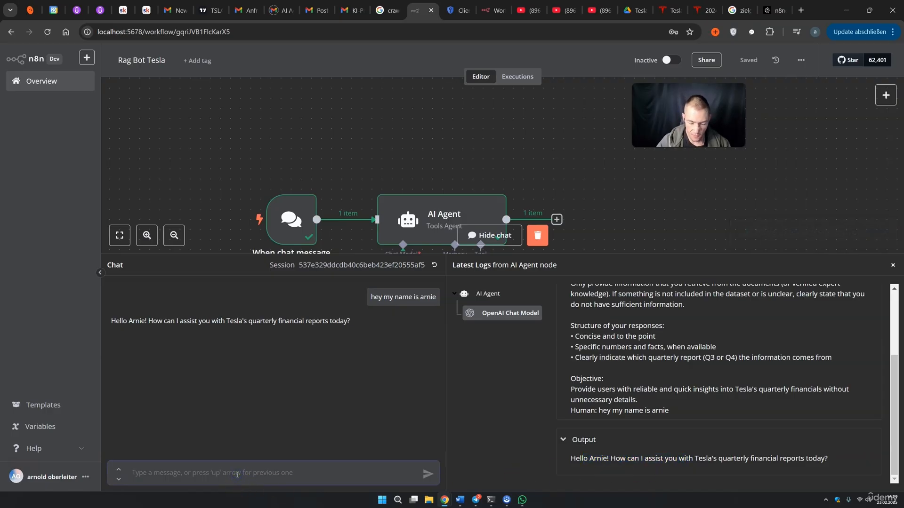
pyautogui.write('wh')
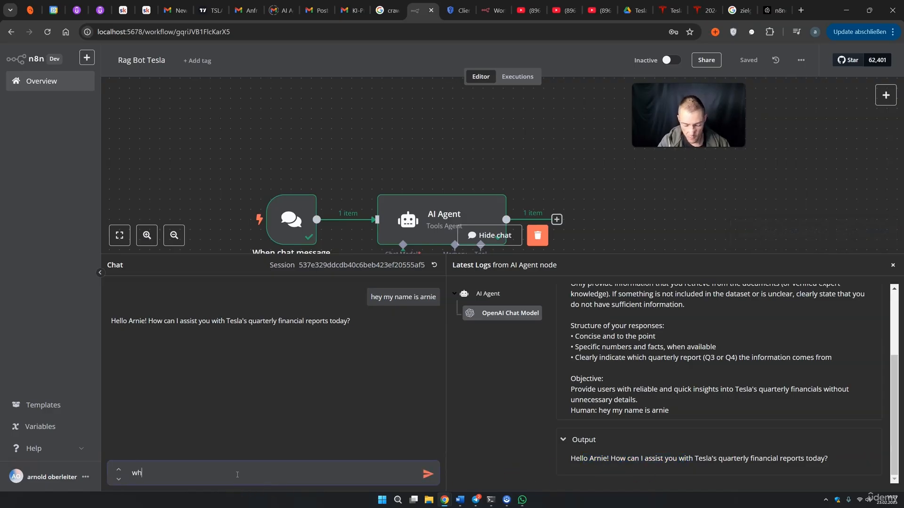
pyautogui.write('at is my name')
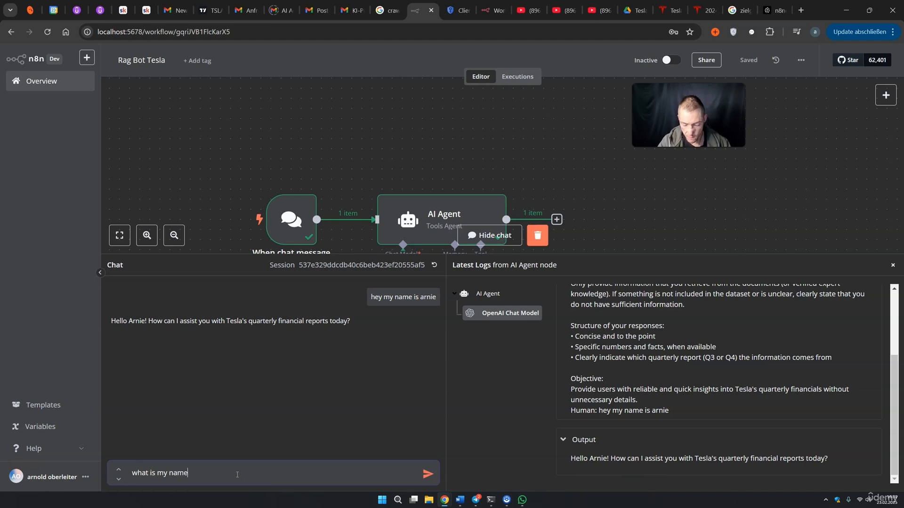
pyautogui.write('?')
pyautogui.press('Return')
pyautogui.moveTo(172, 370); pyautogui.dragTo(259, 387)
pyautogui.click(538, 237)
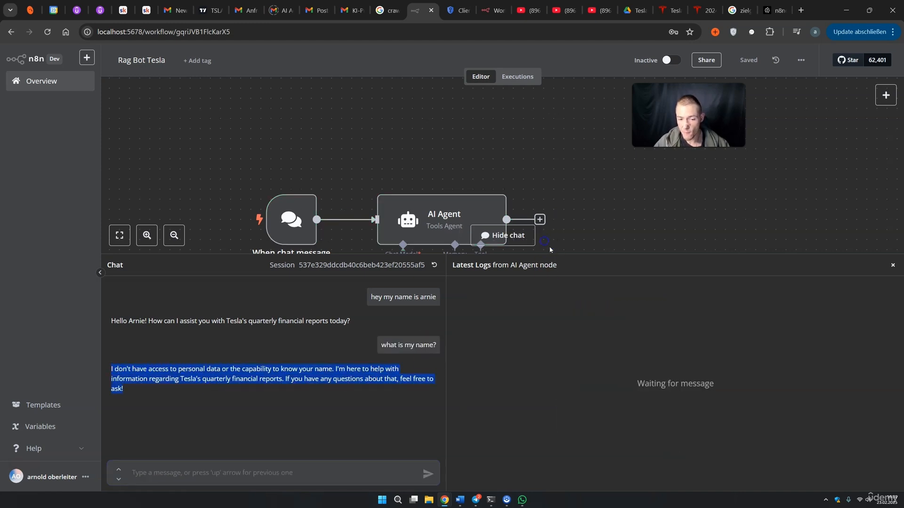
pyautogui.click(892, 265)
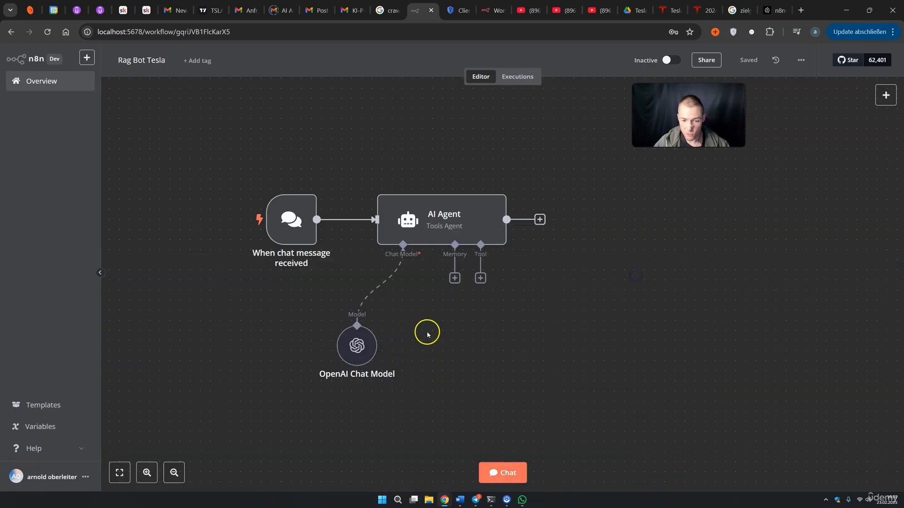
# Attach a Window Buffer Memory with context window length 10 and save the workflow
pyautogui.click(455, 279)
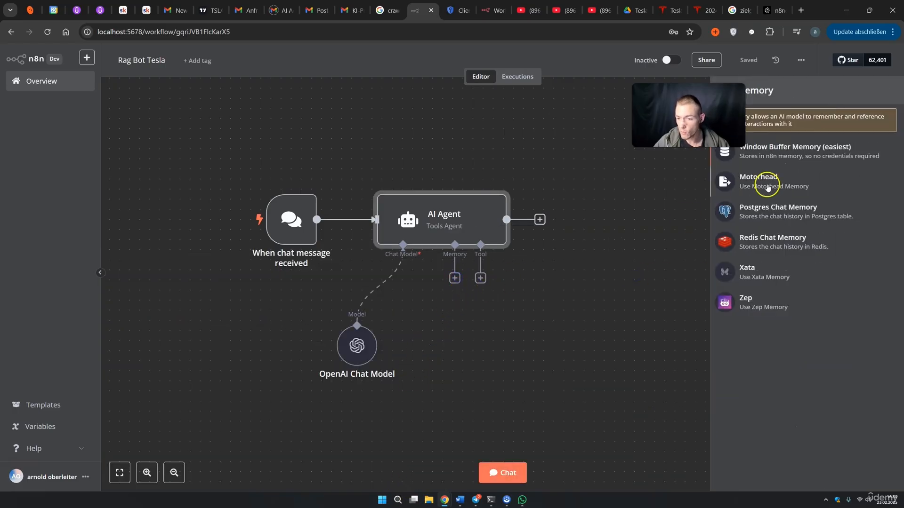
pyautogui.click(782, 151)
pyautogui.doubleClick(317, 192)
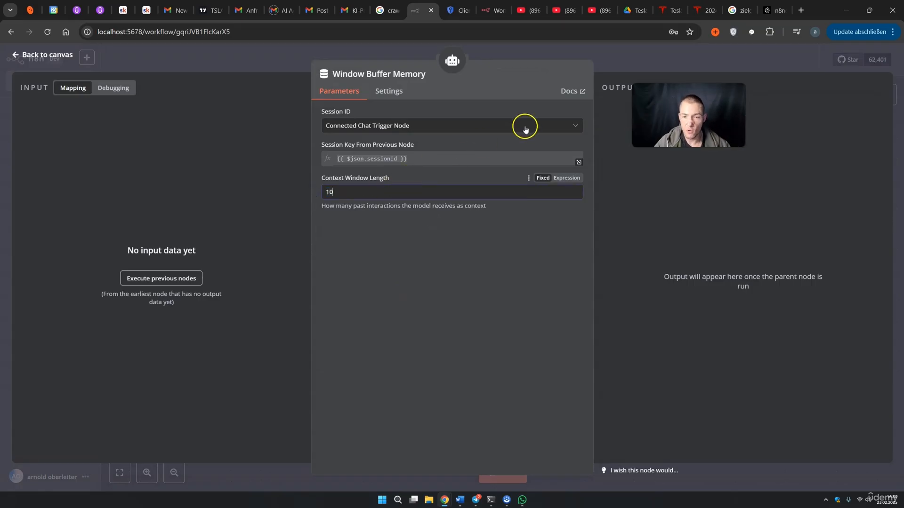
pyautogui.click(618, 69)
pyautogui.click(750, 62)
# Reset the chat session and retest the name introduction and question; the agent now remembers it
pyautogui.click(503, 473)
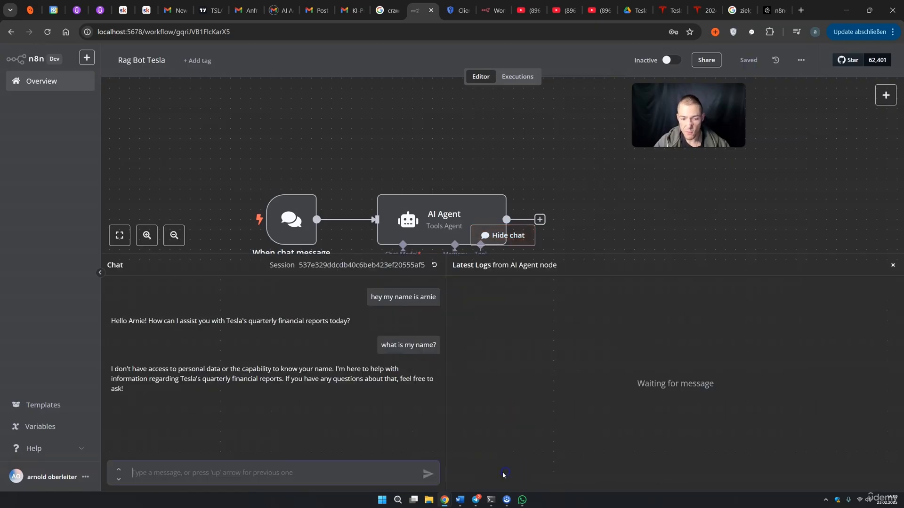
pyautogui.click(434, 265)
pyautogui.click(526, 294)
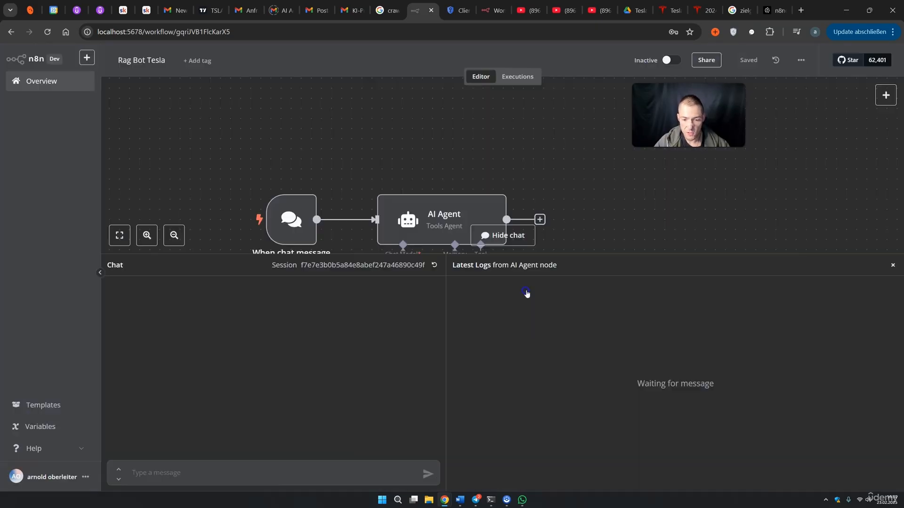
pyautogui.click(262, 472)
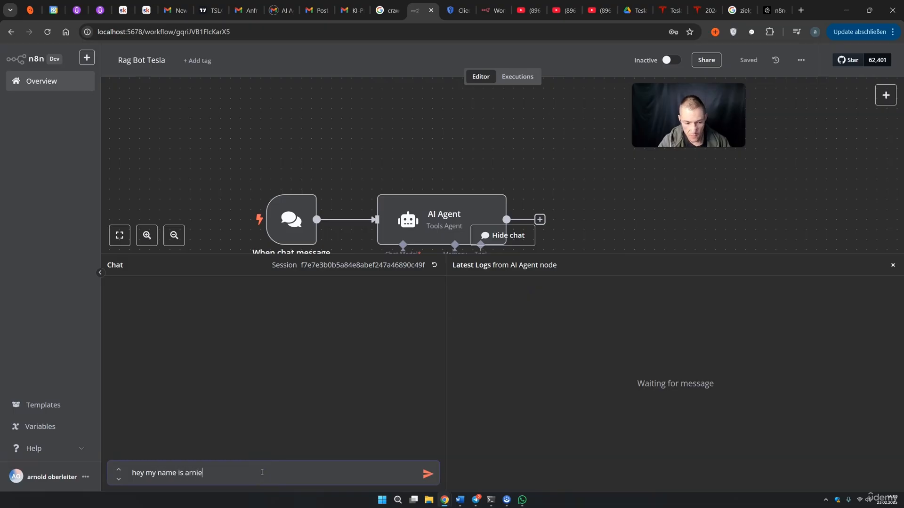
pyautogui.write('hey my name is arnie')
pyautogui.press('Return')
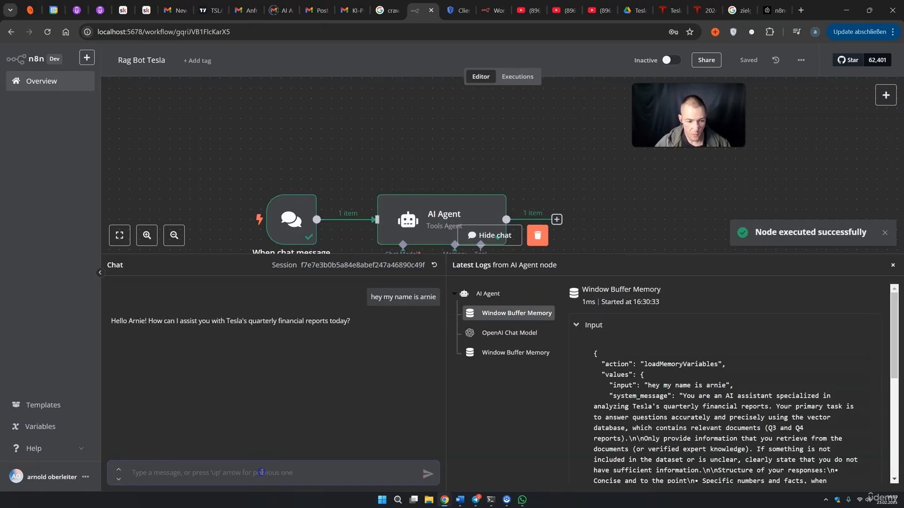
pyautogui.write('what is my name?')
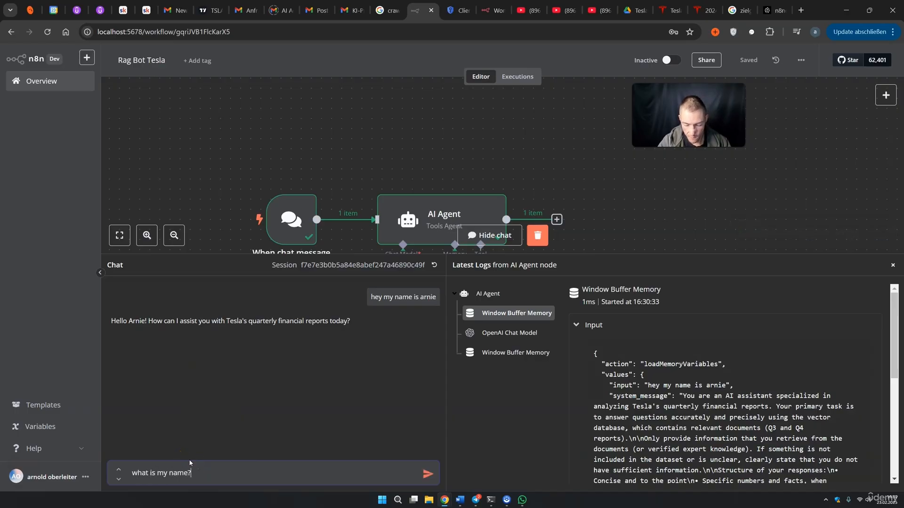
pyautogui.press('Return')
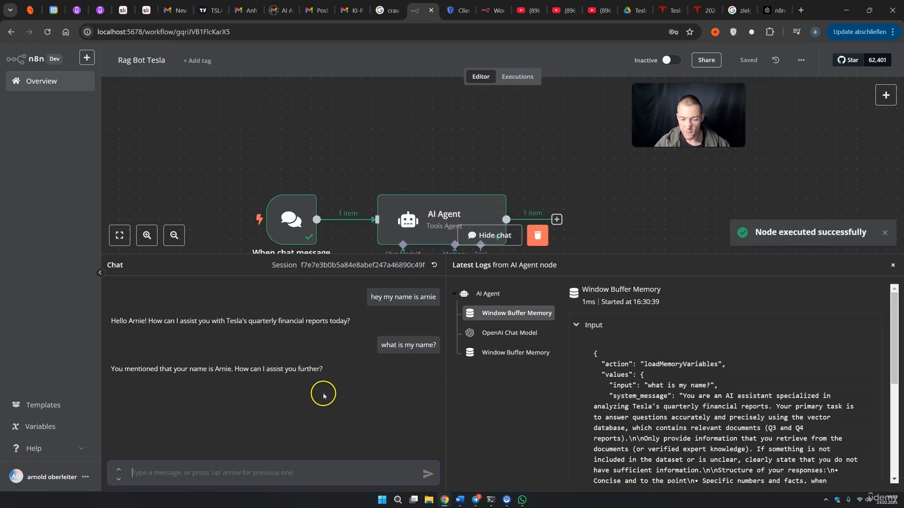
pyautogui.moveTo(204, 369); pyautogui.dragTo(238, 368)
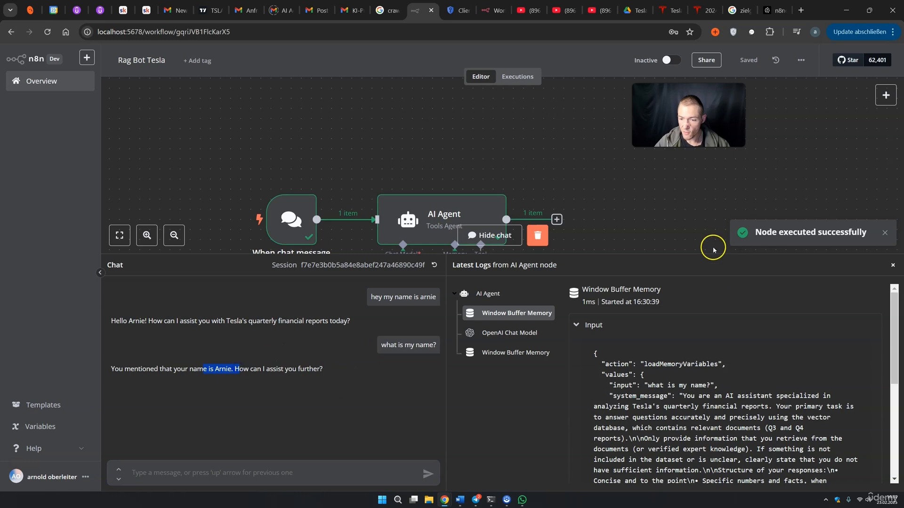
pyautogui.click(184, 329)
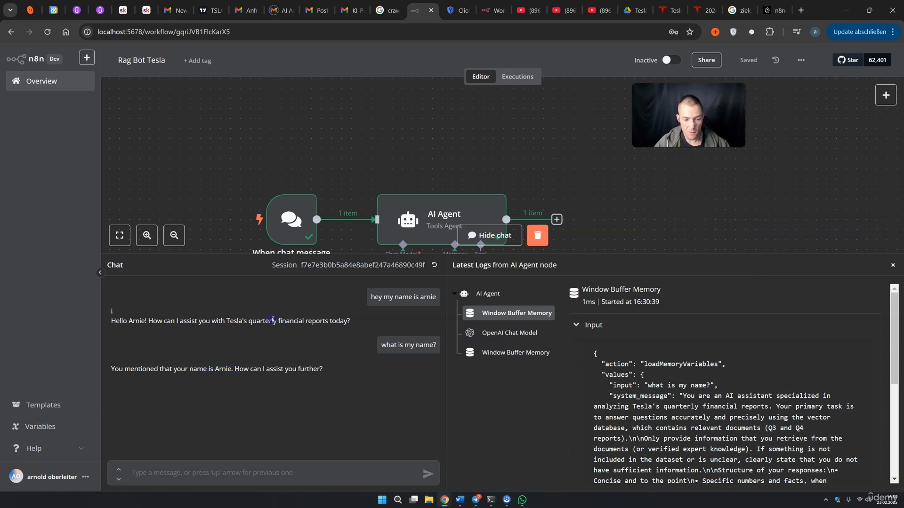
pyautogui.click(893, 268)
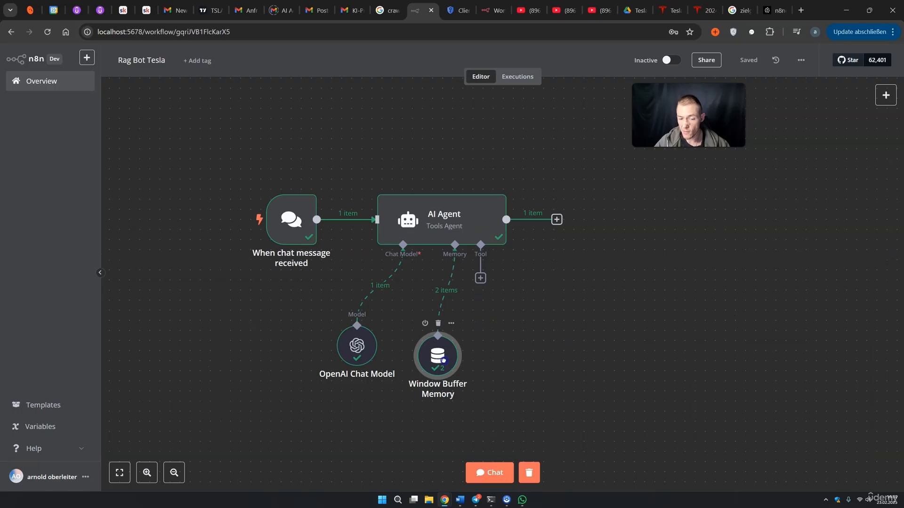
# Line up the Window Buffer Memory and OpenAI Chat Model nodes side by side
pyautogui.moveTo(445, 359); pyautogui.dragTo(434, 360)
pyautogui.moveTo(360, 349); pyautogui.dragTo(320, 348)
pyautogui.moveTo(420, 362); pyautogui.dragTo(376, 356)
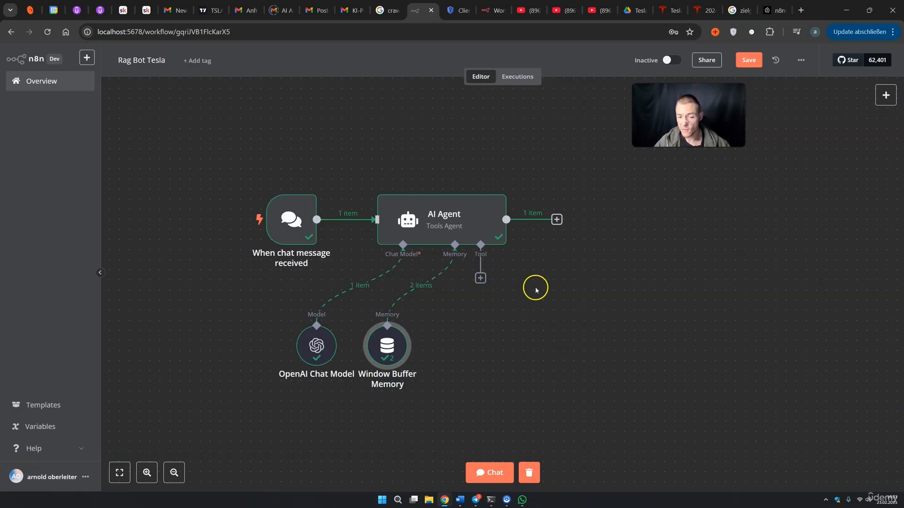
# In a fresh chat session, ask about Q4 automotive sales revenue; the agent reports insufficient information
pyautogui.click(489, 471)
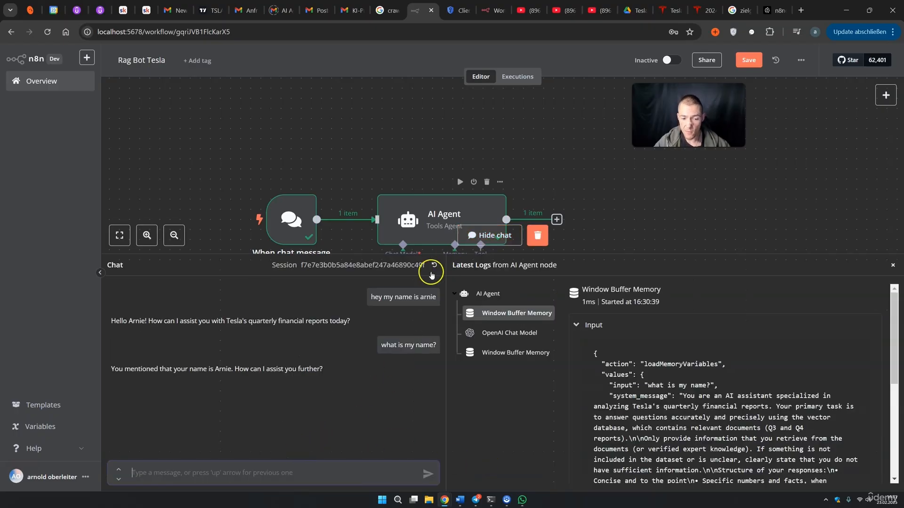
pyautogui.click(433, 266)
pyautogui.click(531, 293)
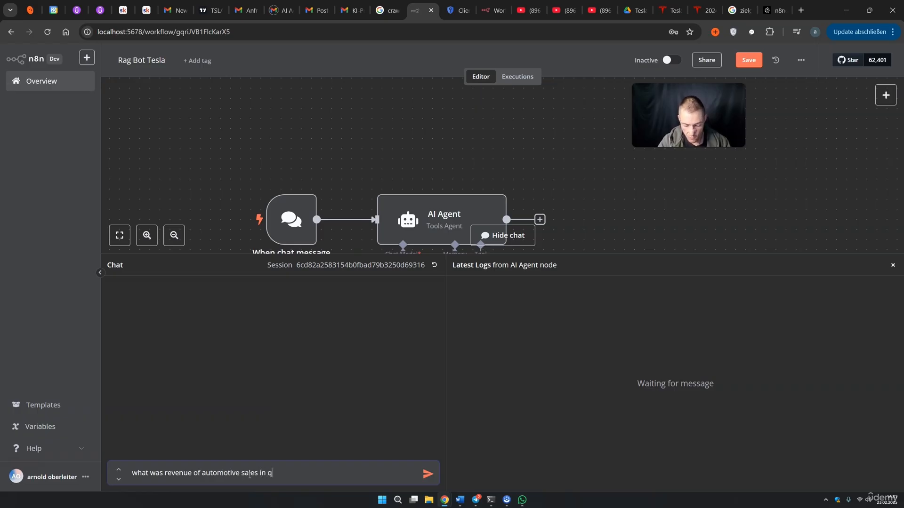
pyautogui.press('Return')
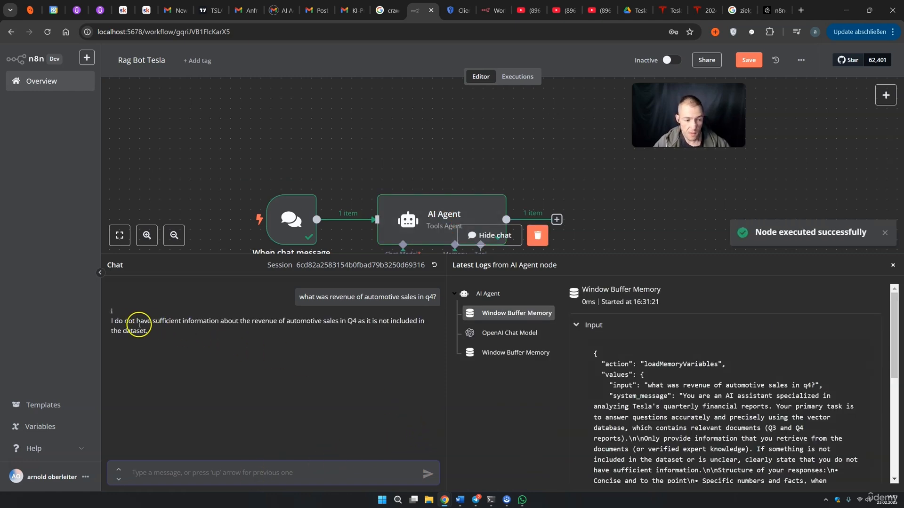
pyautogui.moveTo(115, 321); pyautogui.dragTo(169, 332)
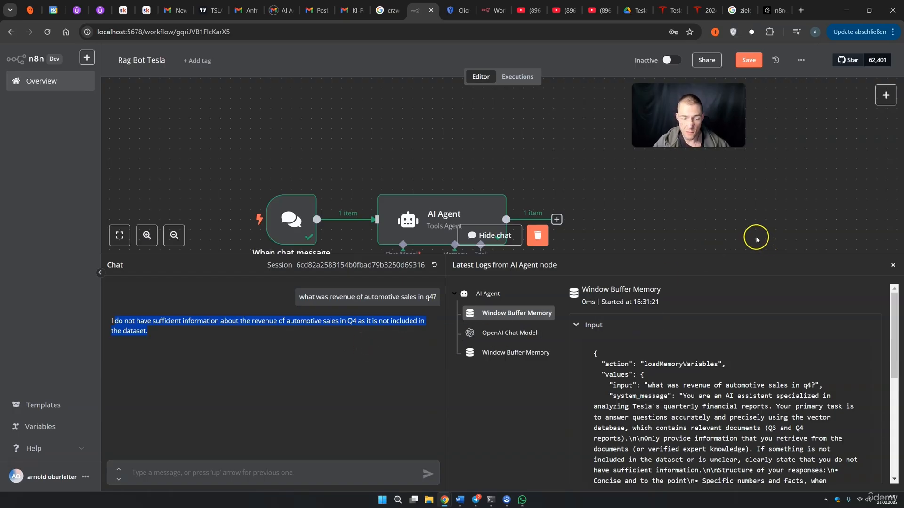
pyautogui.click(892, 265)
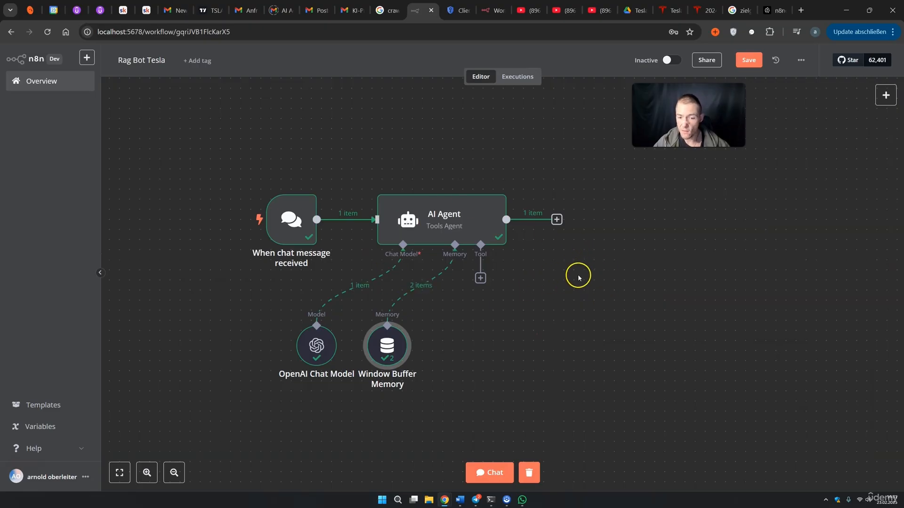
# Attach the Vector Store Question Answer Tool, found by searching 'vec', to the AI Agent's tools
pyautogui.click(480, 277)
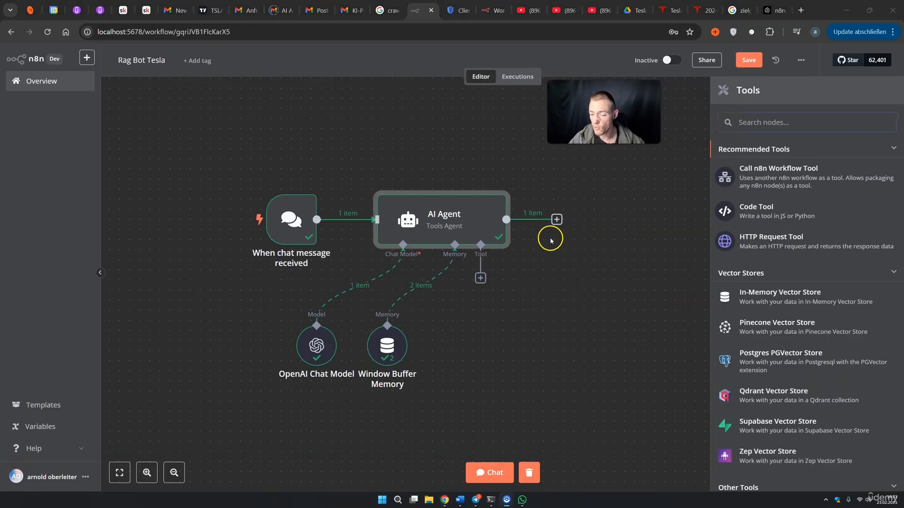
pyautogui.click(757, 123)
pyautogui.write('vec')
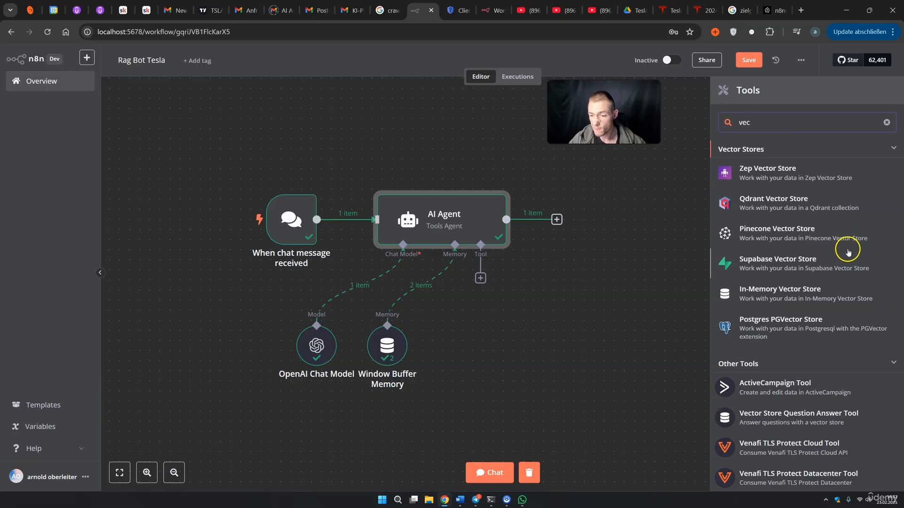
pyautogui.scroll(-1, 845, 249)
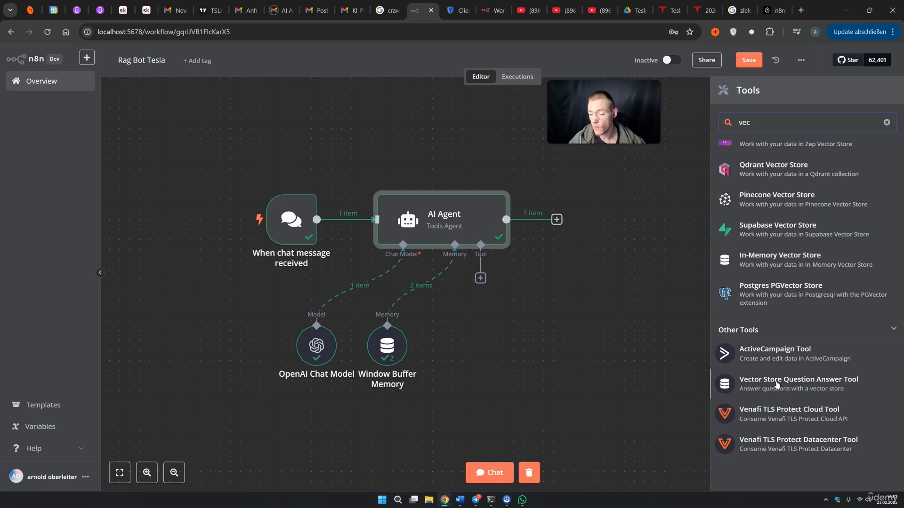
pyautogui.click(776, 383)
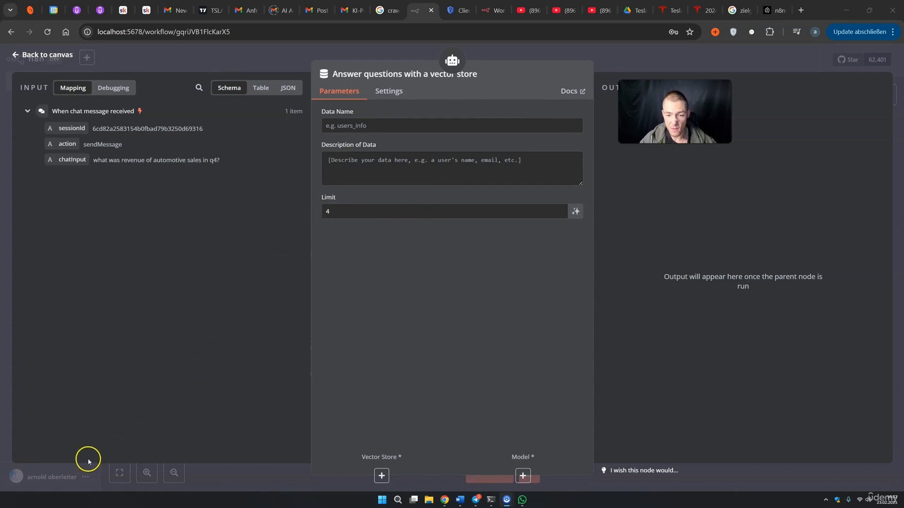
pyautogui.click(617, 81)
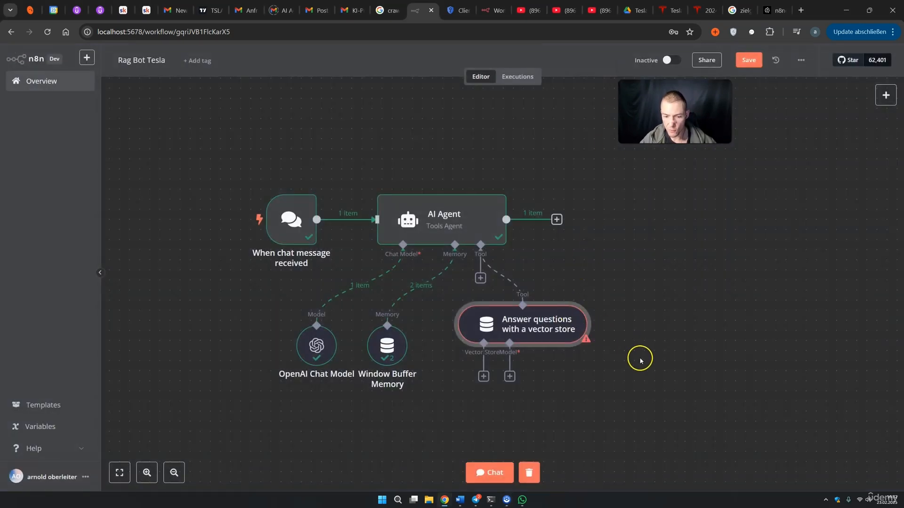
pyautogui.moveTo(639, 365); pyautogui.dragTo(676, 237)
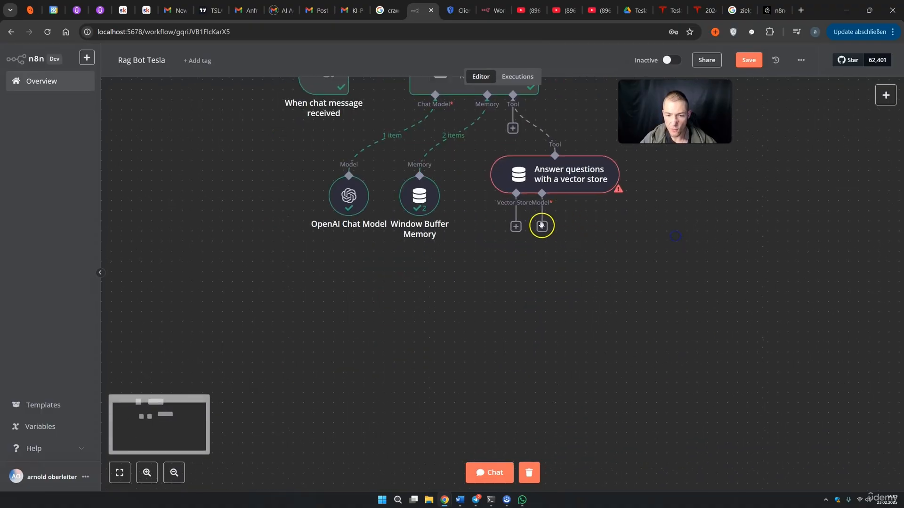
pyautogui.click(516, 227)
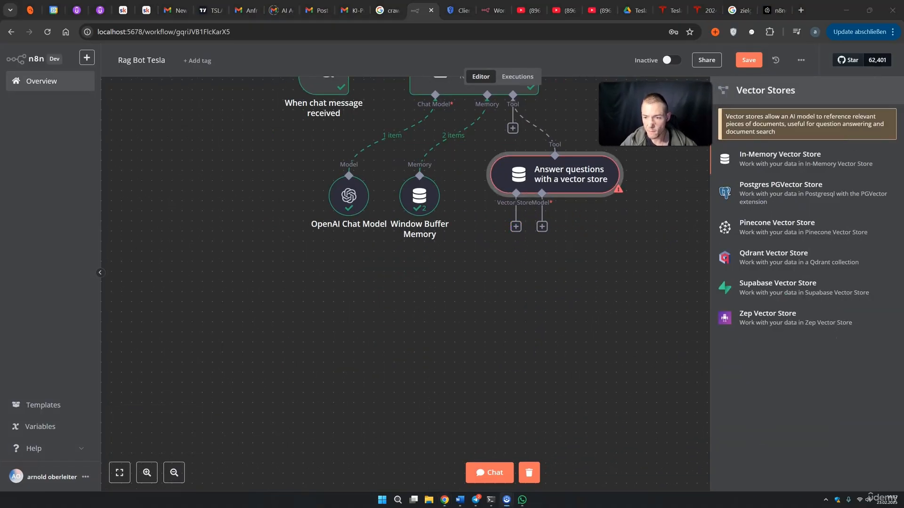
# Add a Pinecone Vector Store that retrieves documents for the tool from index n8ncoursetsla
pyautogui.click(772, 229)
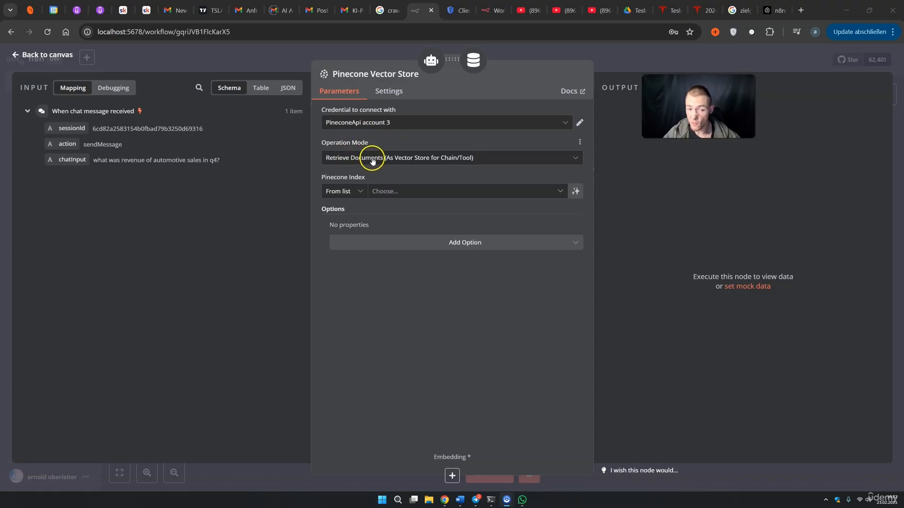
pyautogui.click(445, 159)
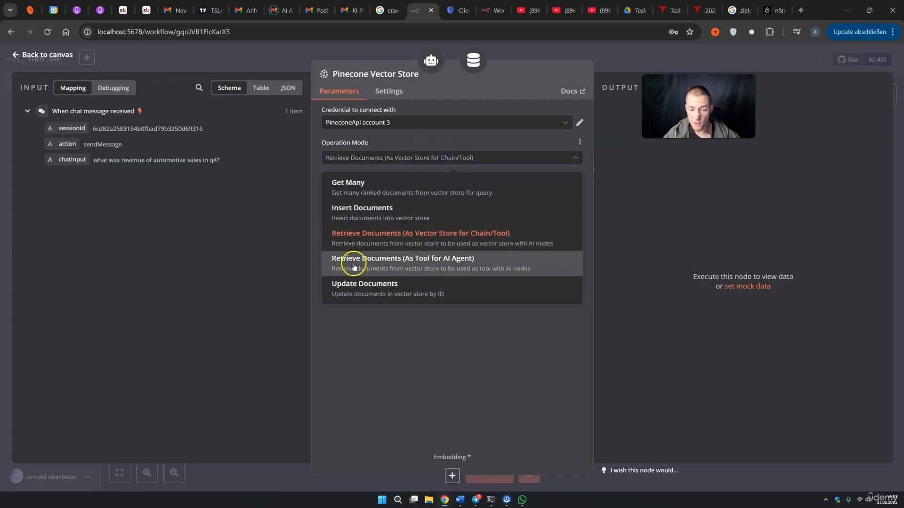
pyautogui.click(386, 241)
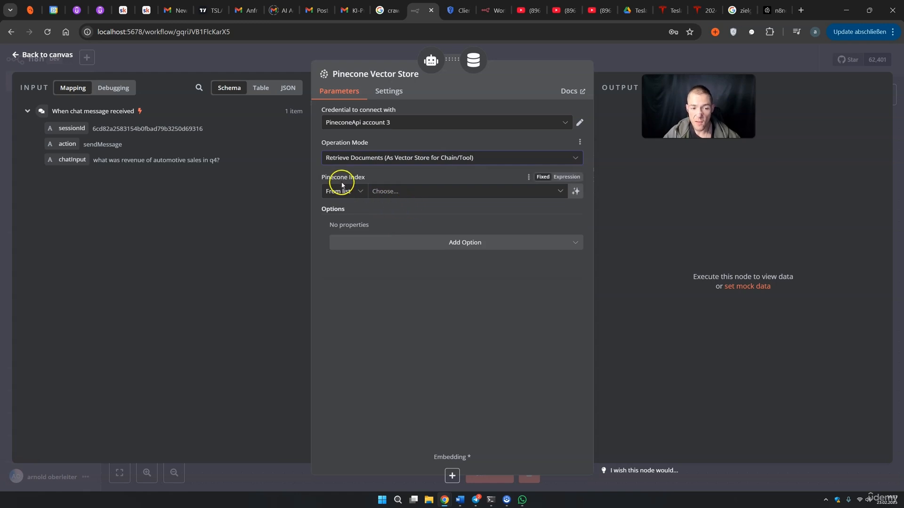
pyautogui.click(389, 188)
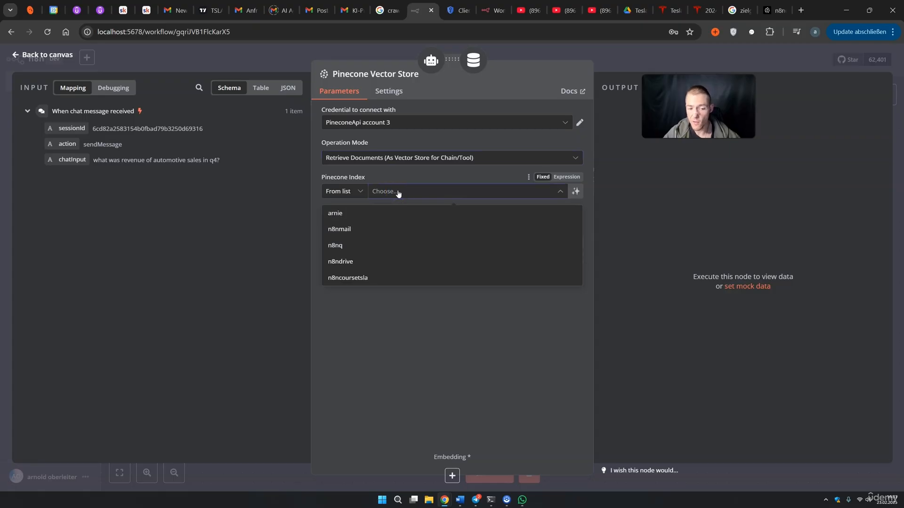
pyautogui.click(355, 282)
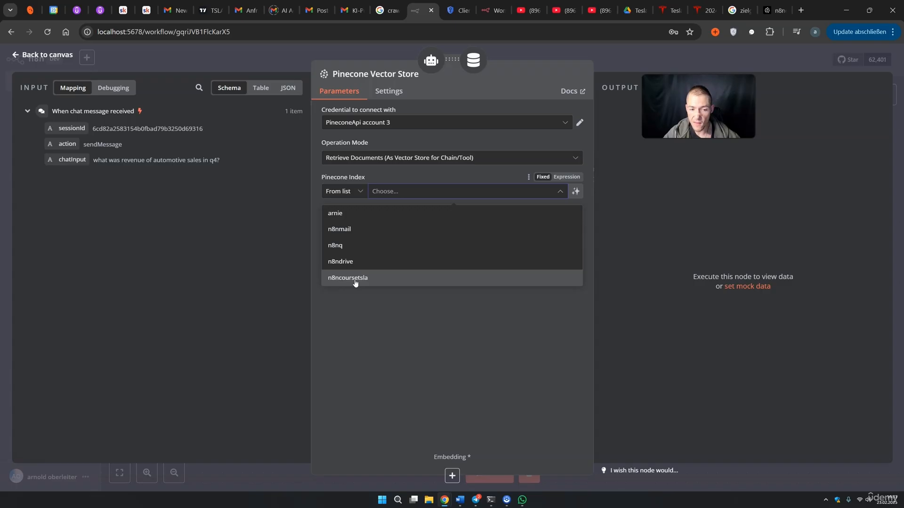
pyautogui.click(355, 282)
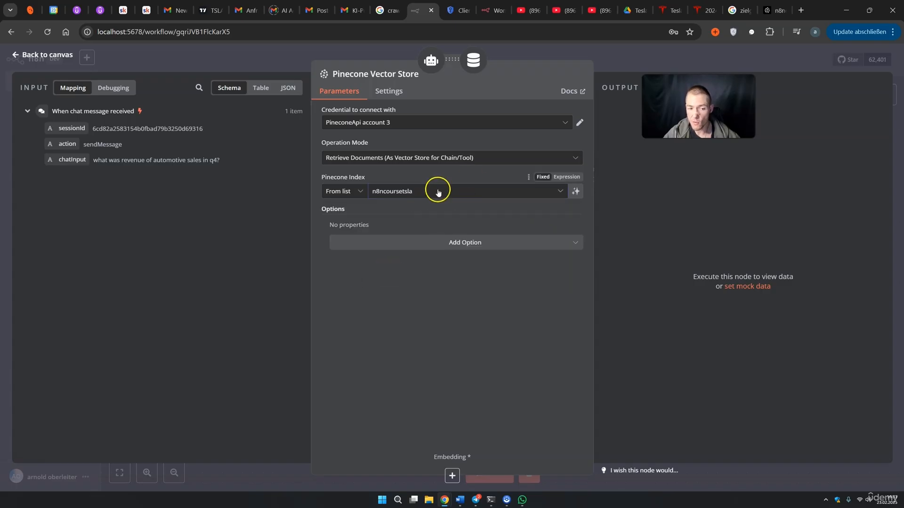
pyautogui.click(775, 10)
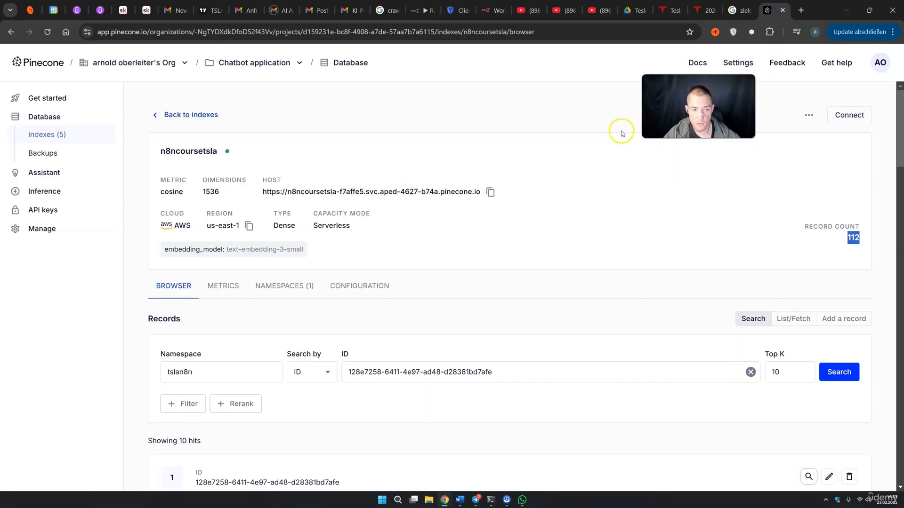
# Check in Pinecone that namespace tslan8n holds all 112 records, then return to the n8n canvas
pyautogui.click(304, 289)
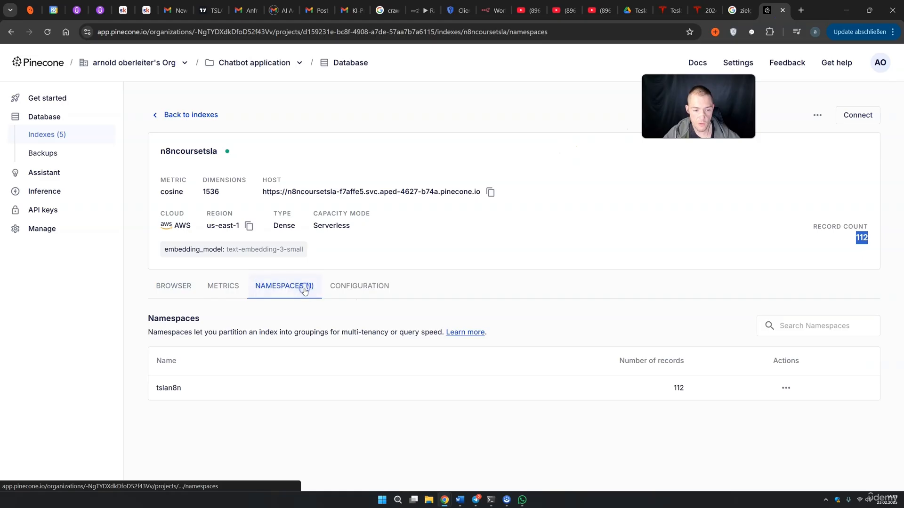
pyautogui.click(179, 287)
pyautogui.moveTo(161, 151); pyautogui.dragTo(169, 151)
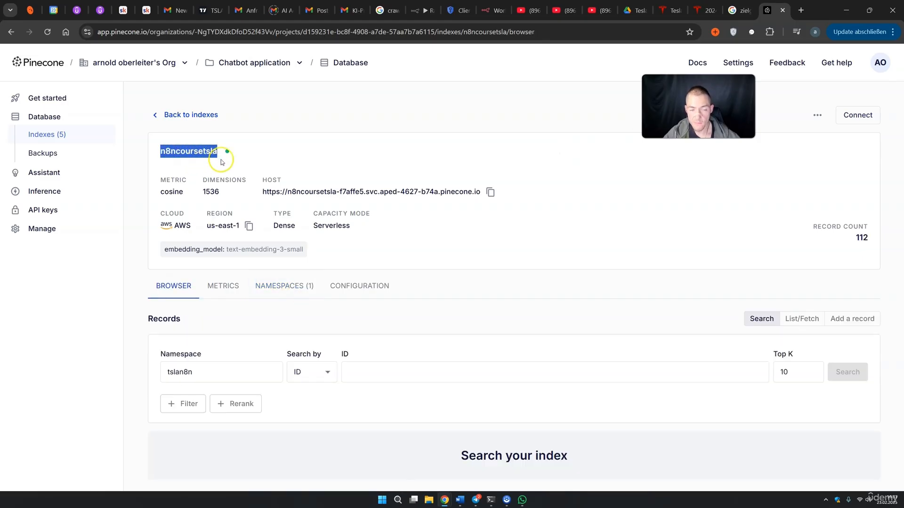
pyautogui.click(423, 10)
pyautogui.click(621, 64)
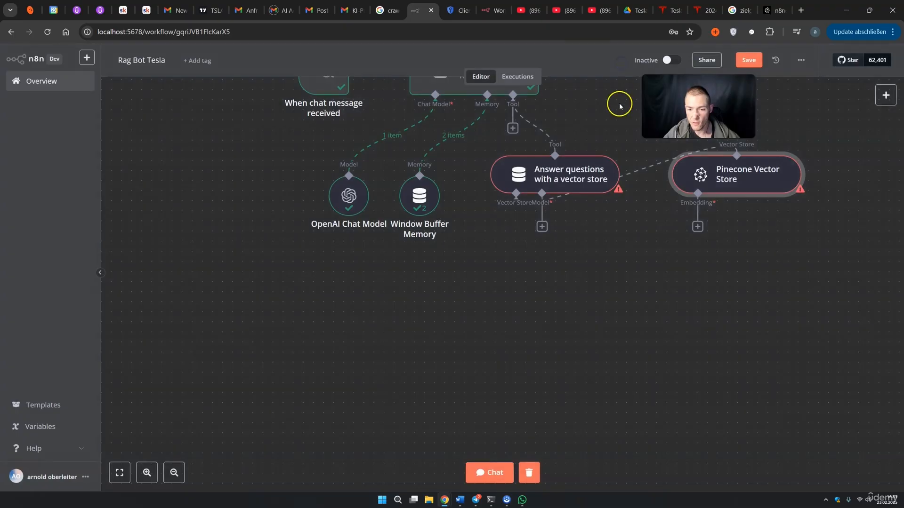
# Attach Embeddings OpenAI (text-embedding-3-small) to the Pinecone store and place it under Pinecone
pyautogui.moveTo(731, 170); pyautogui.dragTo(477, 290)
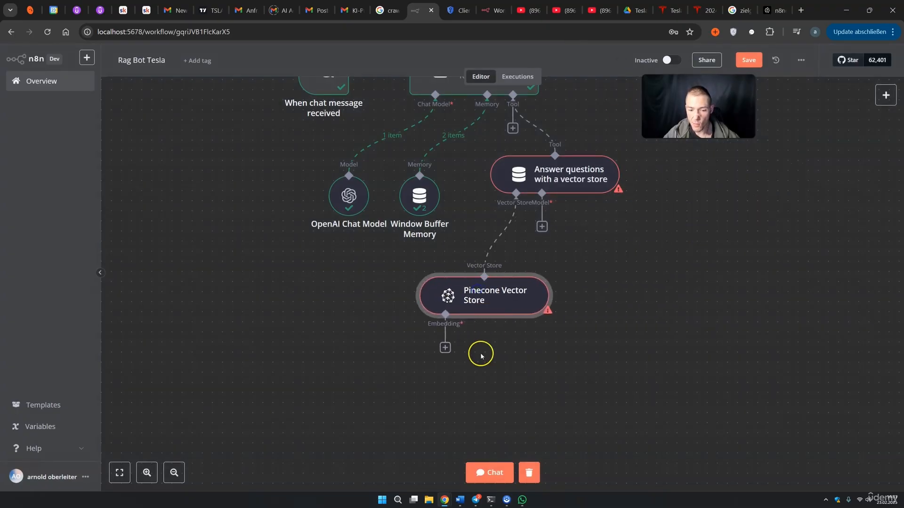
pyautogui.click(445, 348)
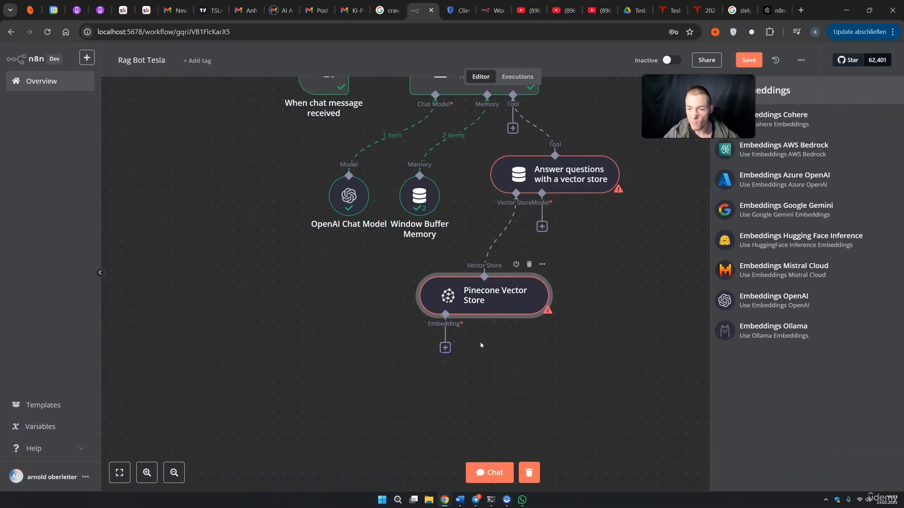
pyautogui.click(766, 304)
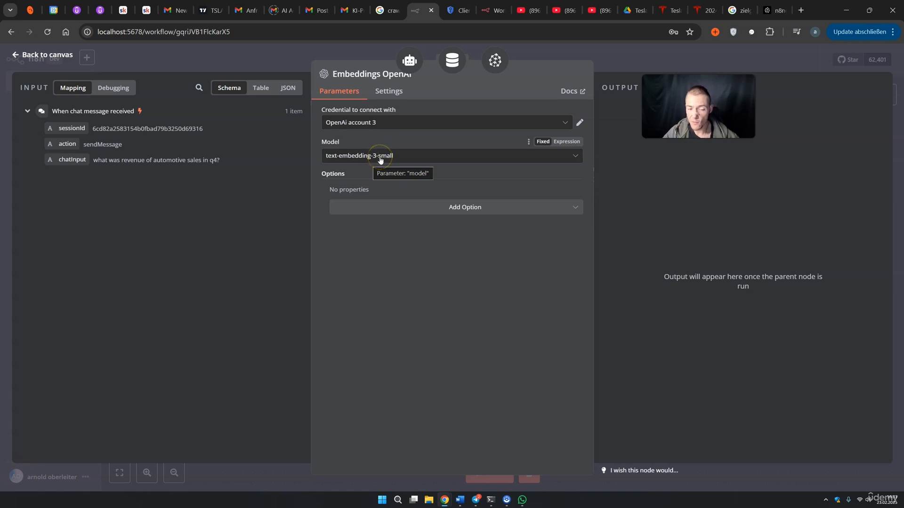
pyautogui.click(624, 66)
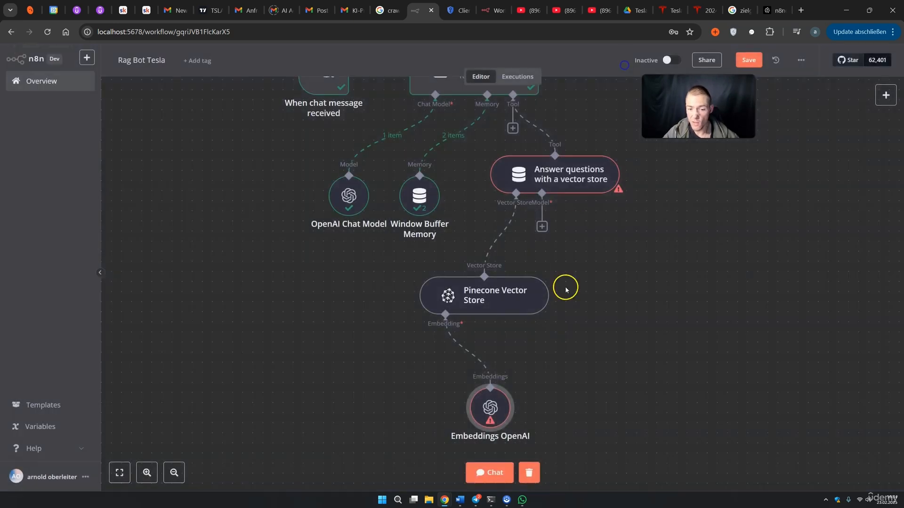
pyautogui.moveTo(482, 405); pyautogui.dragTo(403, 397)
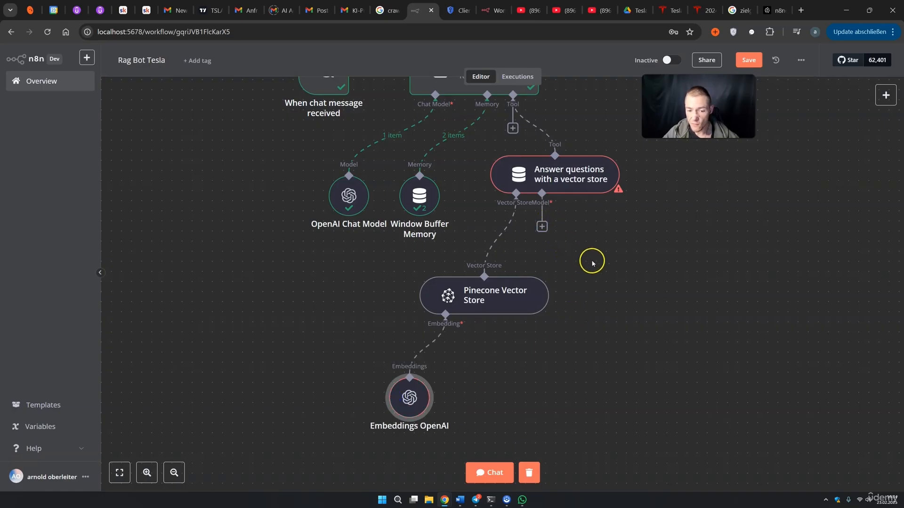
# Add OpenAI Chat Model1 (gpt-4o-mini) as the vector-store tool's language model
pyautogui.click(541, 226)
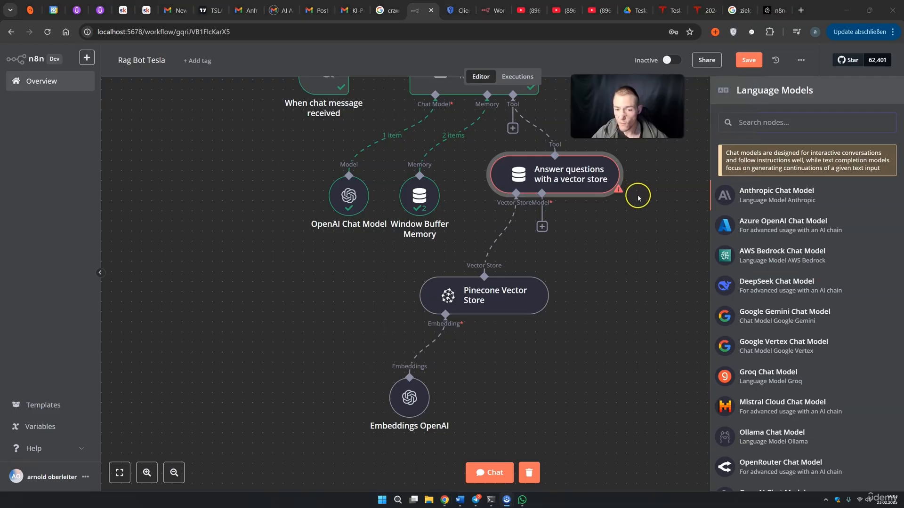
pyautogui.scroll(-3, 794, 282)
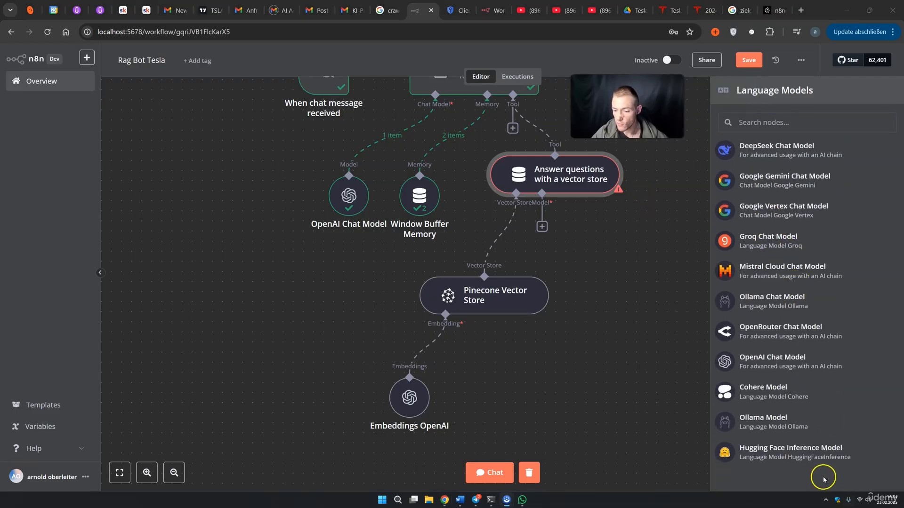
pyautogui.click(786, 368)
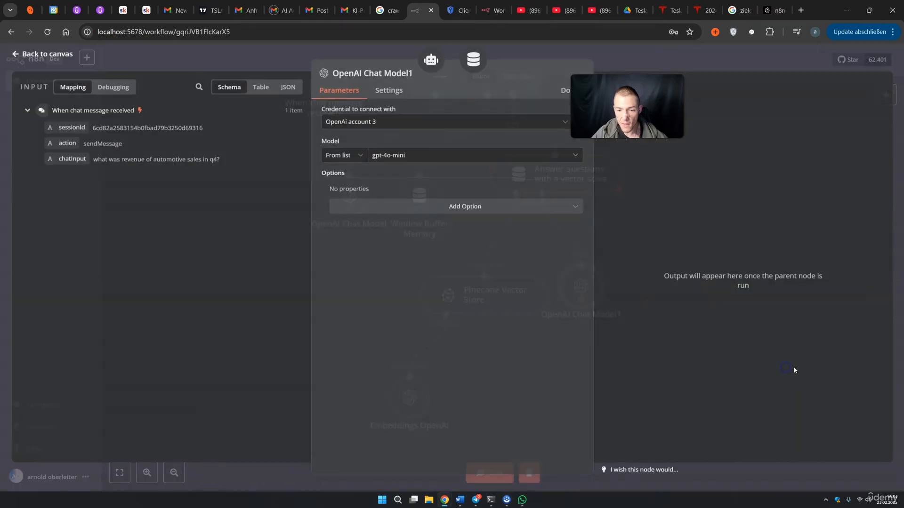
pyautogui.click(412, 159)
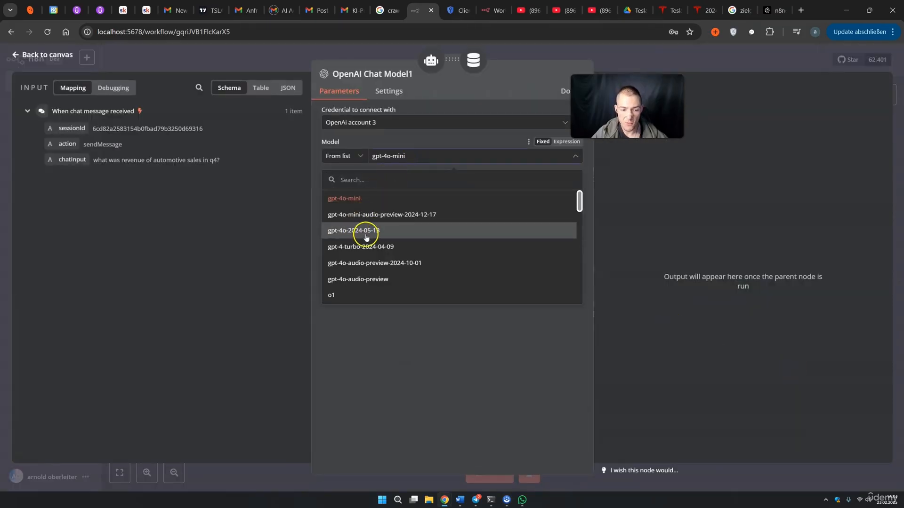
# Switch OpenAI Chat Model1 to gpt-4o
pyautogui.scroll(-3, 358, 236)
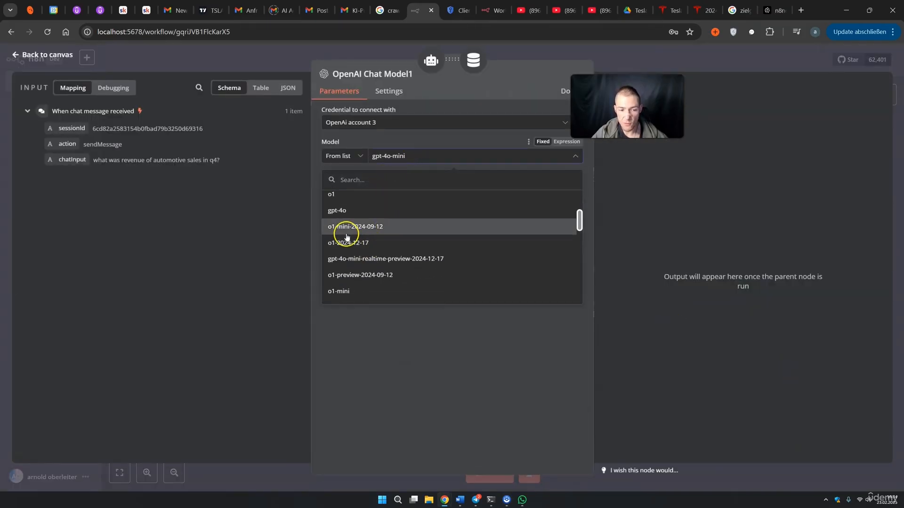
pyautogui.click(344, 210)
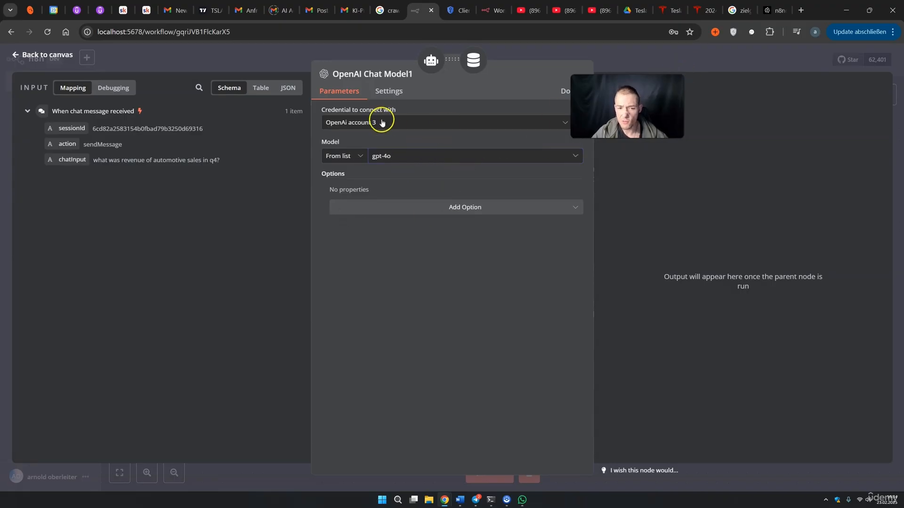
pyautogui.click(714, 75)
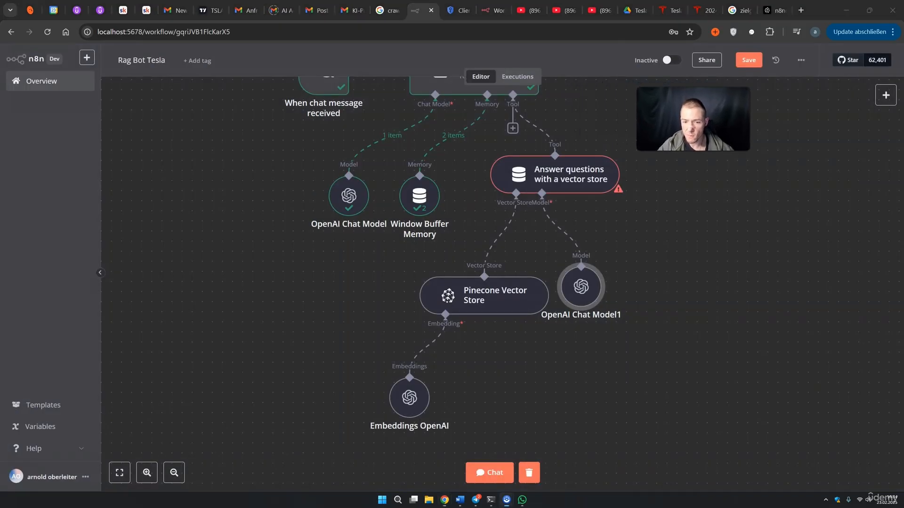
# Rearrange the chat model, Pinecone and Embeddings nodes compactly under the vector-store tool
pyautogui.moveTo(596, 288); pyautogui.dragTo(600, 301)
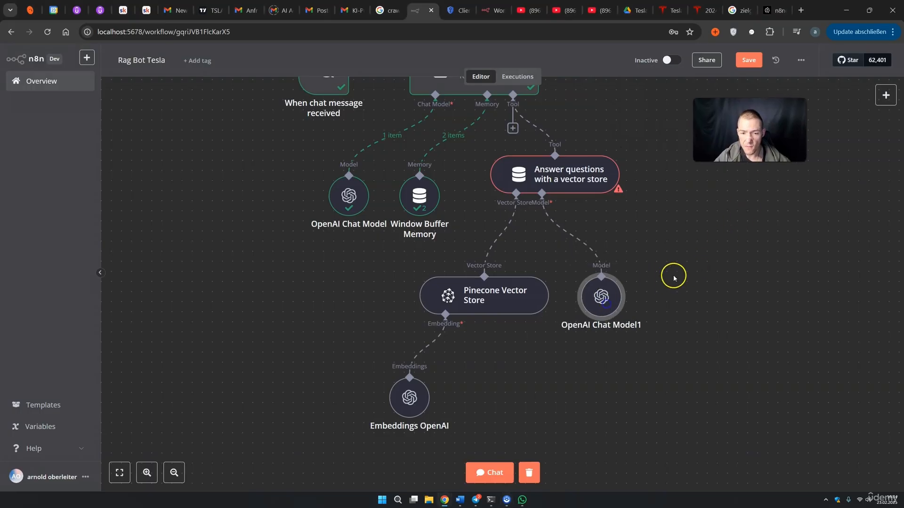
pyautogui.press('1')
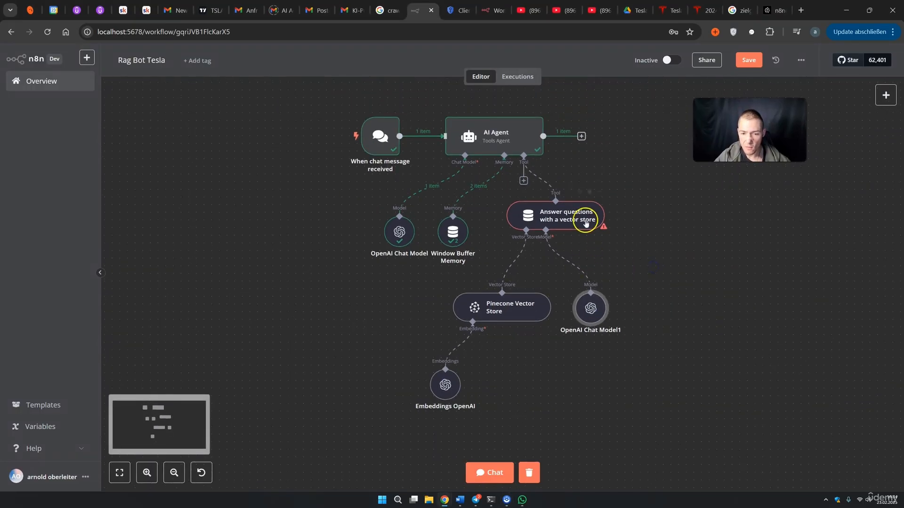
pyautogui.moveTo(590, 307); pyautogui.dragTo(598, 269)
pyautogui.moveTo(515, 307); pyautogui.dragTo(532, 276)
pyautogui.moveTo(445, 384); pyautogui.dragTo(468, 323)
# Set the vector-store tool's Data Name to tyla_q and rename the node tyla_q
pyautogui.doubleClick(550, 222)
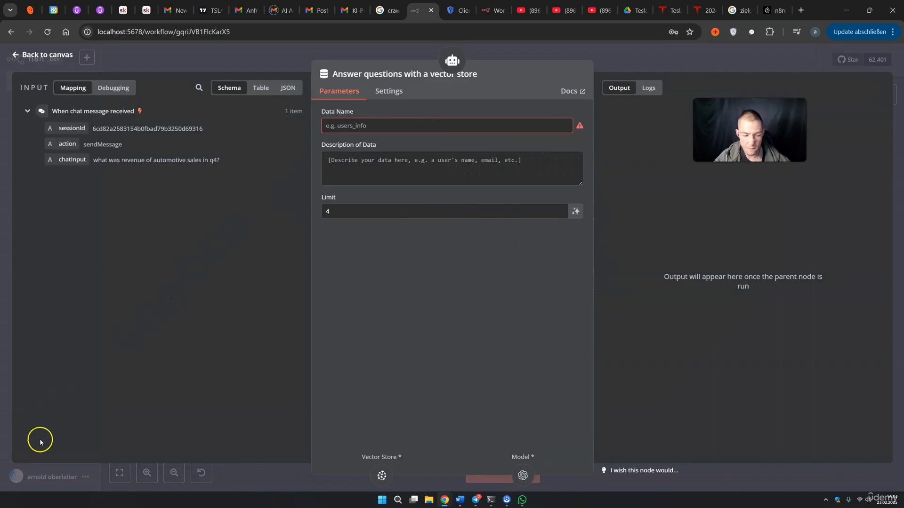
pyautogui.click(356, 127)
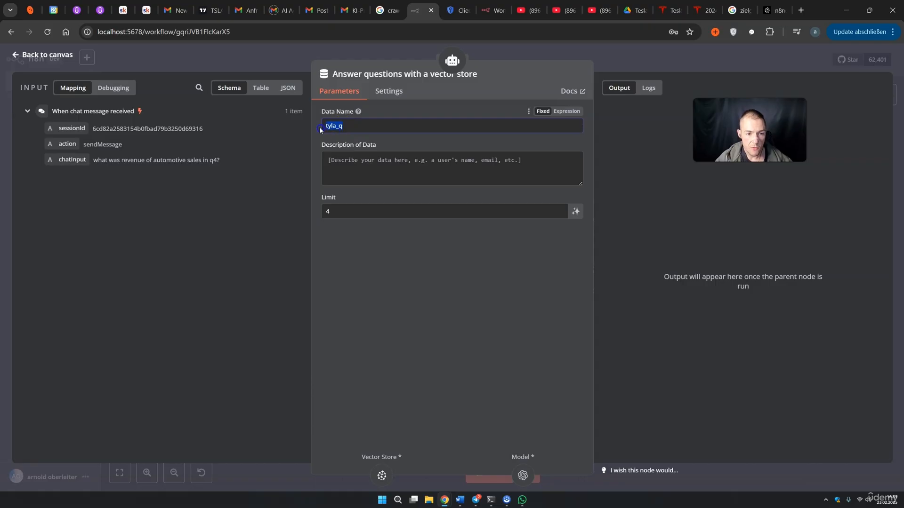
pyautogui.click(426, 75)
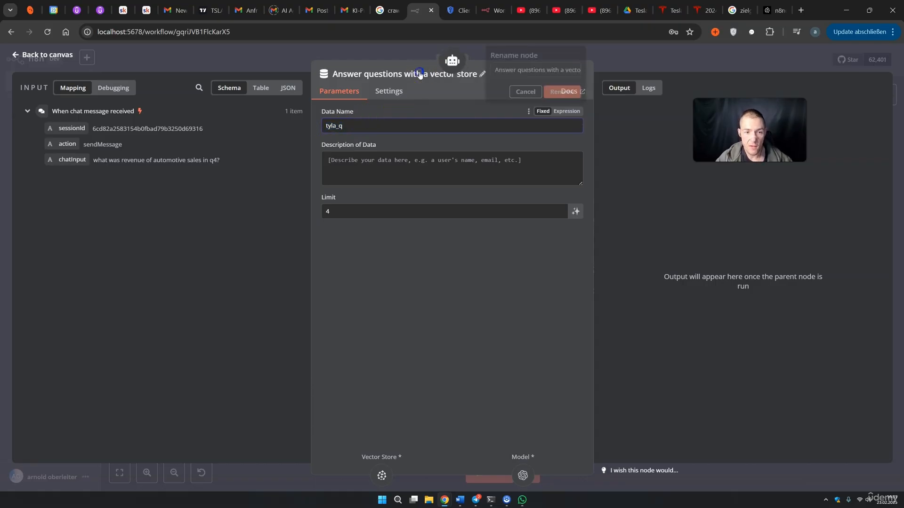
pyautogui.press('BackSpace')
pyautogui.press('BackSpace')
pyautogui.press('BackSpace')
pyautogui.press('BackSpace')
pyautogui.press('BackSpace')
pyautogui.press('BackSpace')
pyautogui.press('BackSpace')
pyautogui.press('BackSpace')
pyautogui.press('BackSpace')
pyautogui.press('BackSpace')
pyautogui.press('BackSpace')
pyautogui.press('BackSpace')
pyautogui.press('BackSpace')
pyautogui.press('BackSpace')
pyautogui.press('BackSpace')
pyautogui.press('BackSpace')
pyautogui.press('BackSpace')
pyautogui.press('BackSpace')
pyautogui.press('BackSpace')
pyautogui.press('BackSpace')
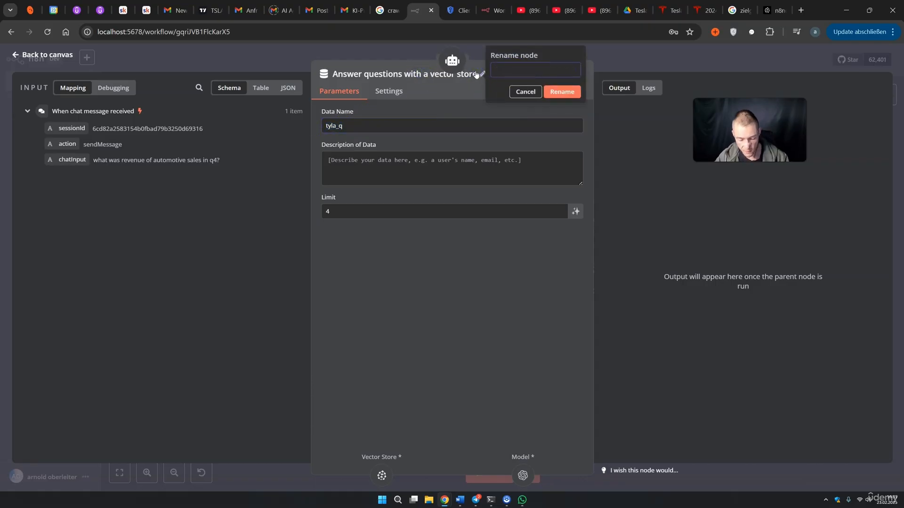
pyautogui.click(562, 91)
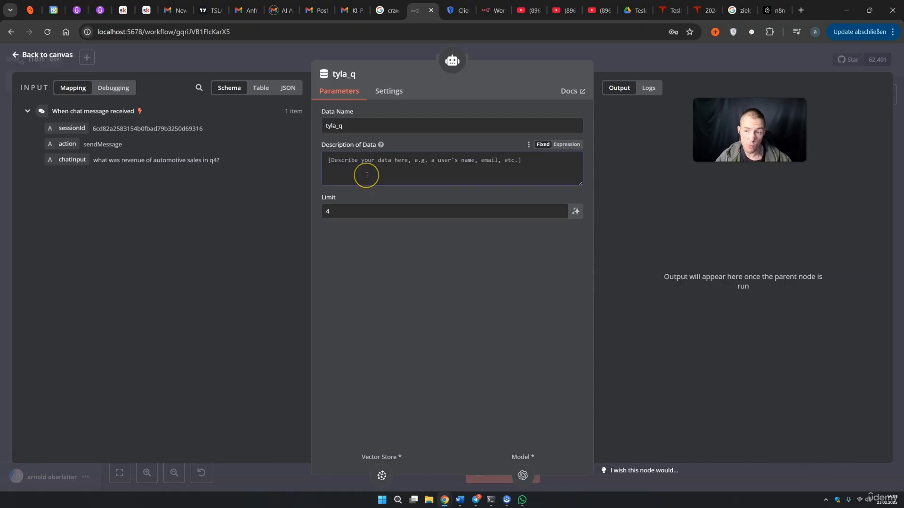
# Paste a description saying the tool returns Tesla Q3 and Q4 earnings-report documents
pyautogui.write('Returns documents relatet to Tesla Q3 and Q4, the financials, outlook, marges and everything important from the earnings report')
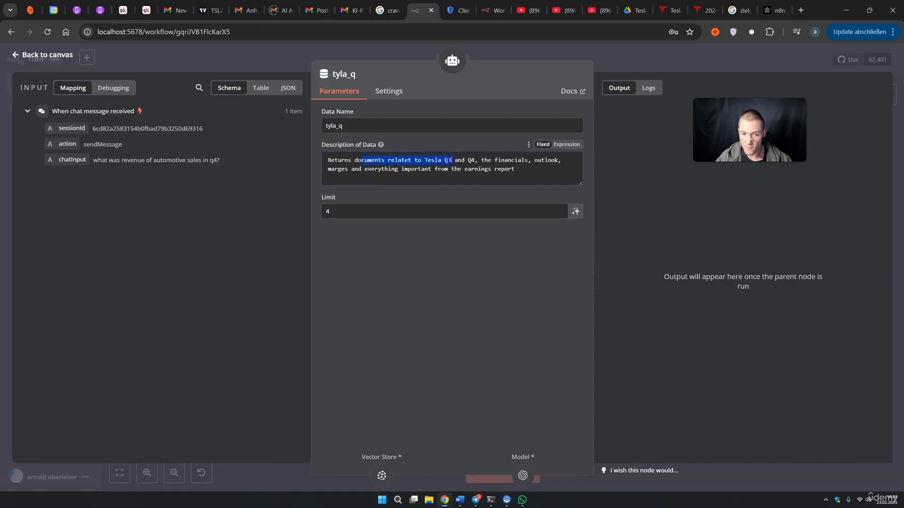
pyautogui.moveTo(487, 160); pyautogui.dragTo(523, 161)
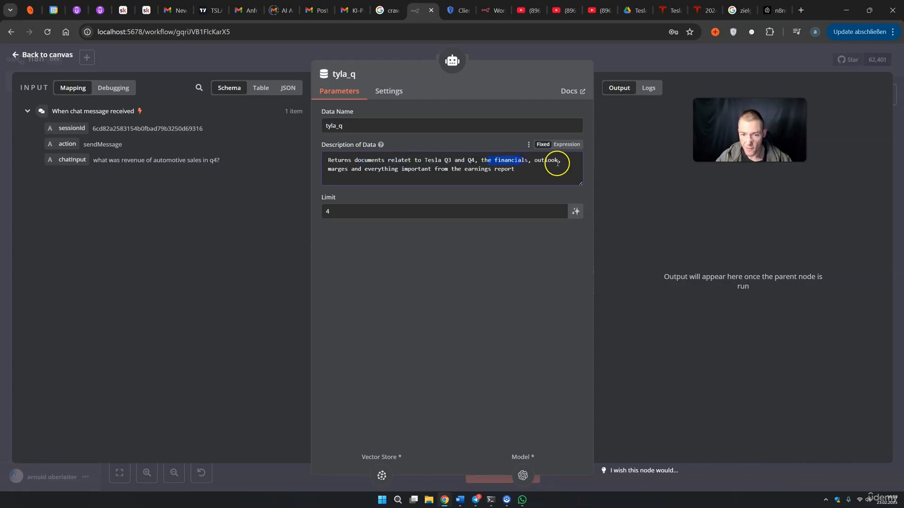
pyautogui.moveTo(352, 173); pyautogui.dragTo(395, 168)
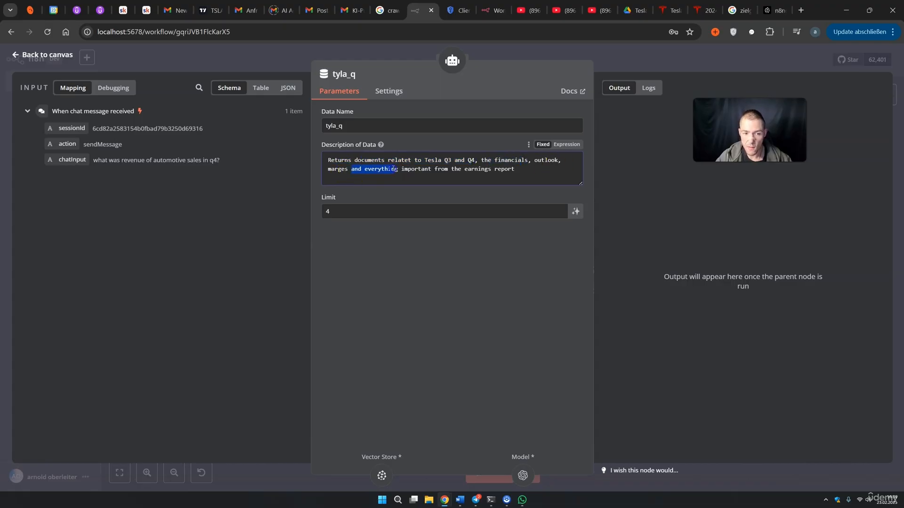
pyautogui.click(522, 172)
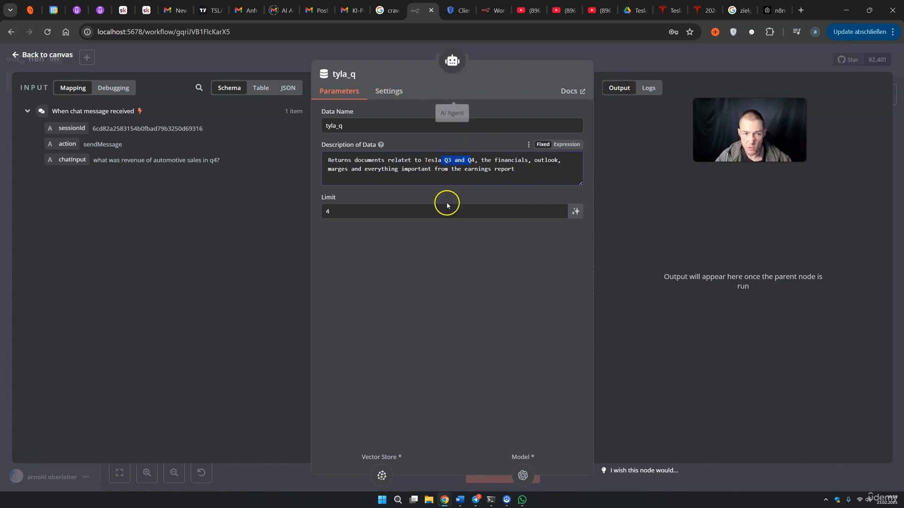
pyautogui.click(622, 70)
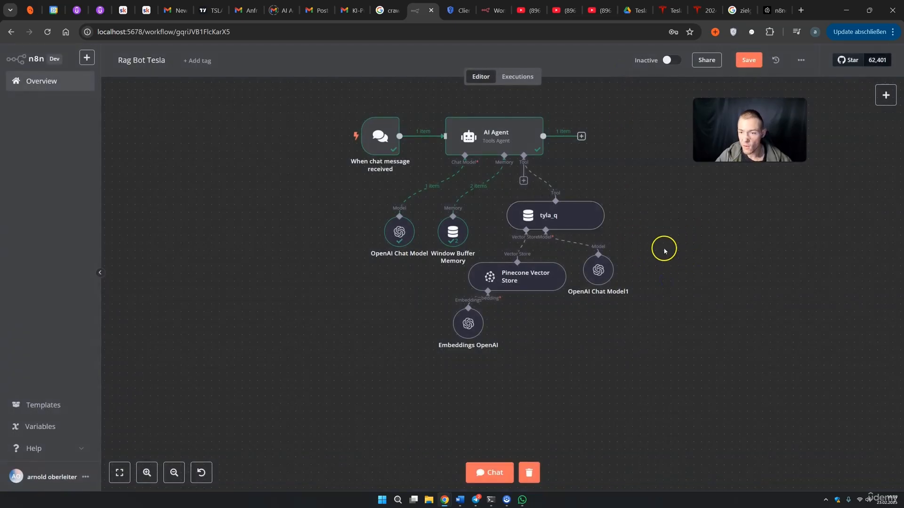
# Save the workflow and add an empty Pinecone Namespace option to the Pinecone Vector Store
pyautogui.click(742, 60)
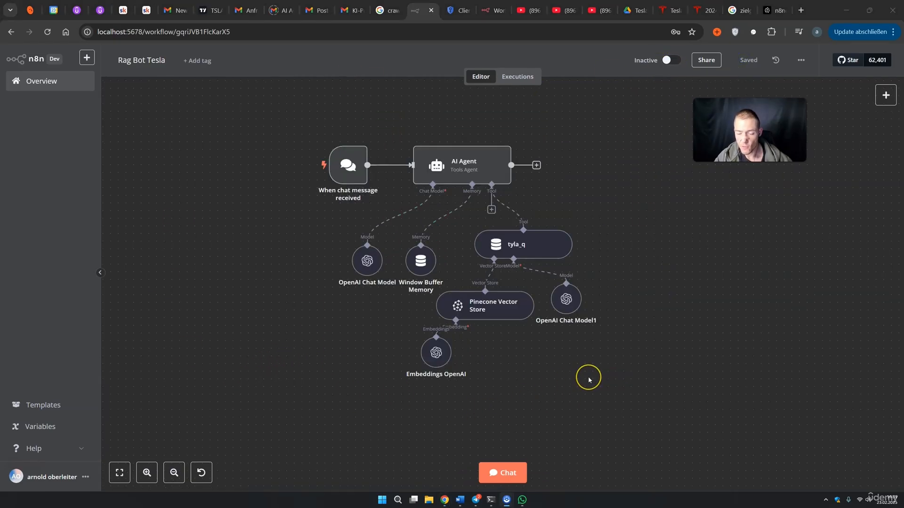
pyautogui.click(531, 257)
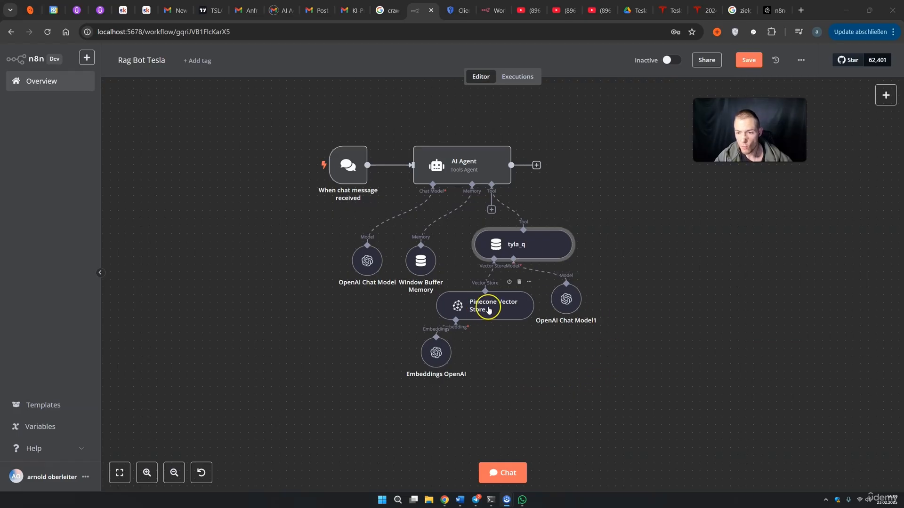
pyautogui.doubleClick(487, 313)
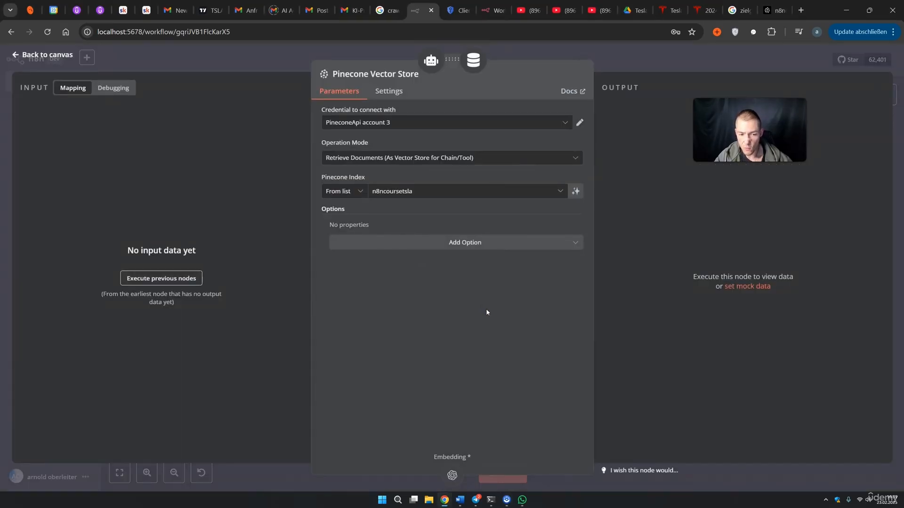
pyautogui.click(463, 249)
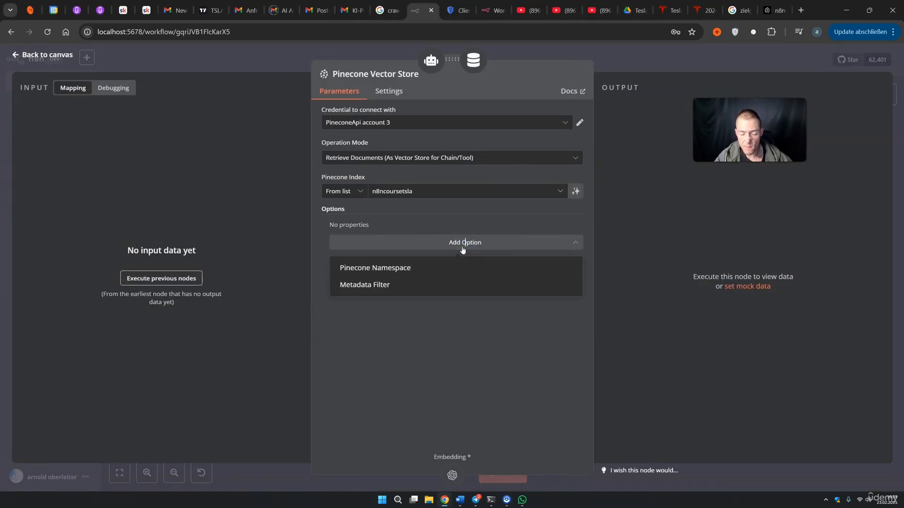
pyautogui.click(387, 272)
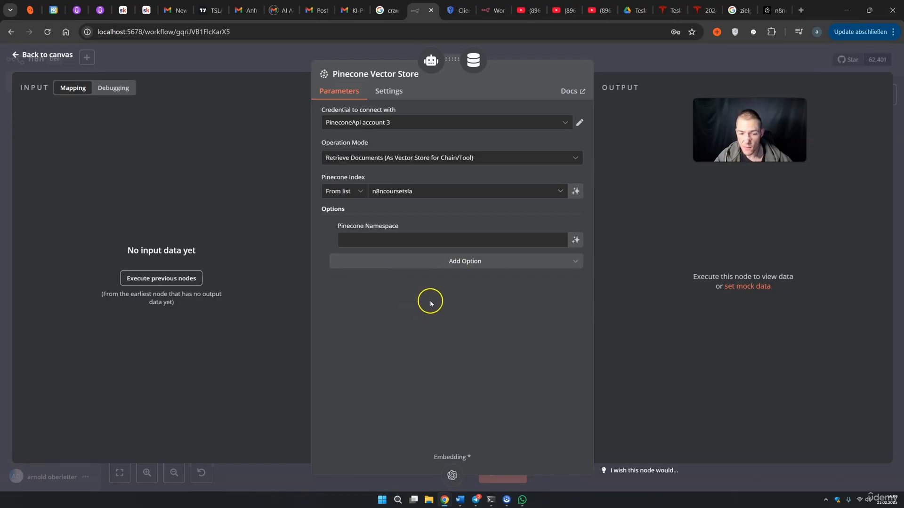
pyautogui.click(452, 246)
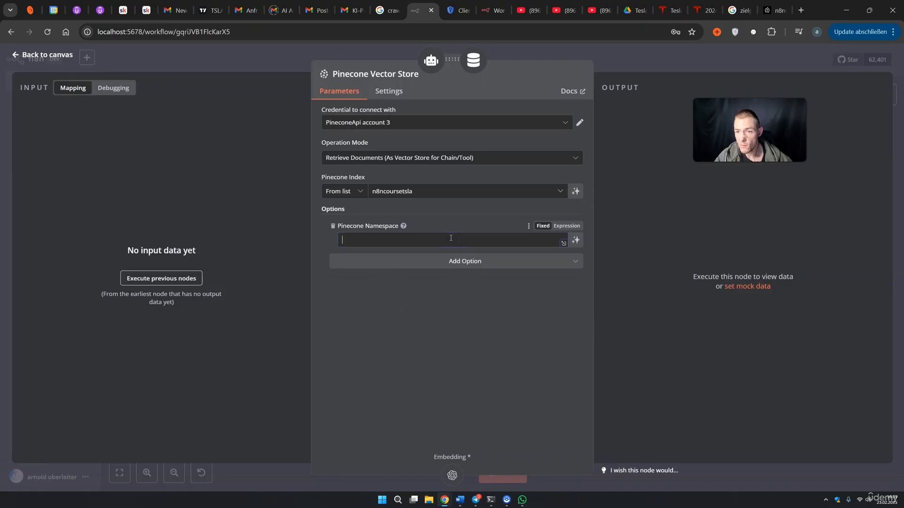
pyautogui.click(774, 10)
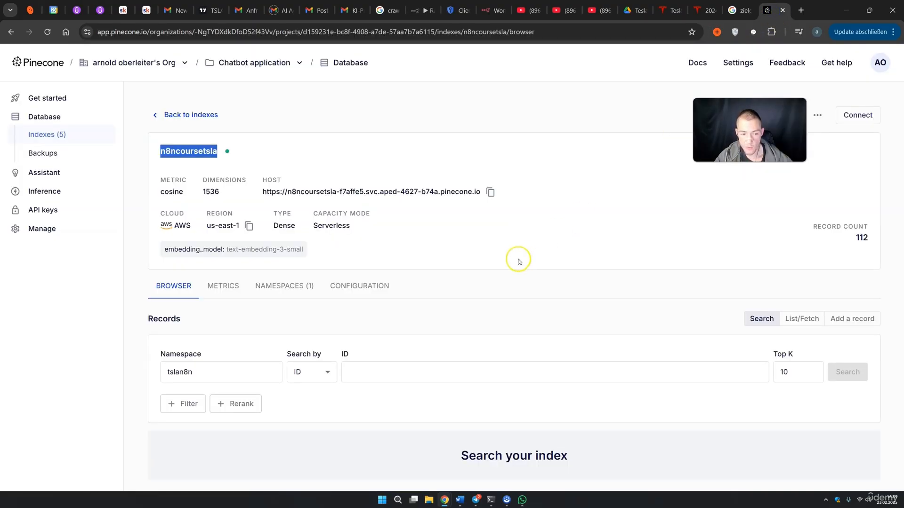
# Copy the namespace tslan8n from Pinecone's namespaces list into n8n's Pinecone Namespace field
pyautogui.click(305, 288)
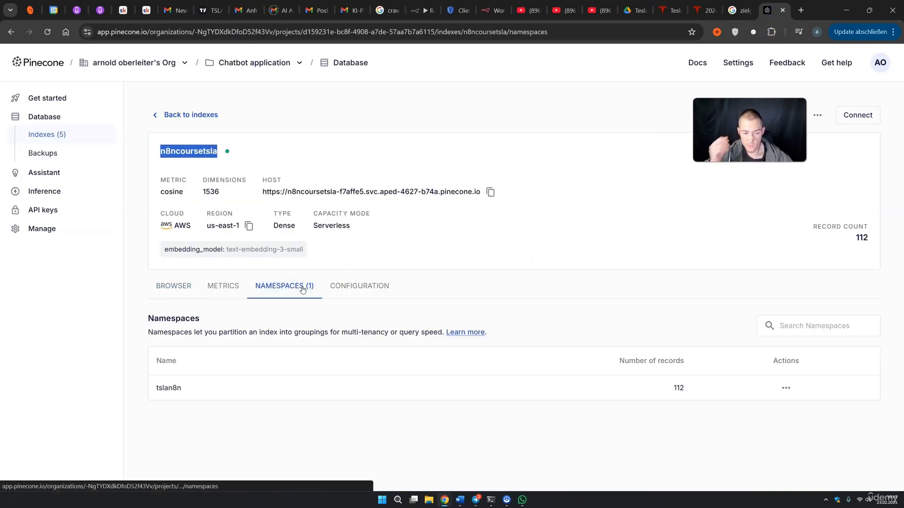
pyautogui.moveTo(182, 388); pyautogui.dragTo(166, 390)
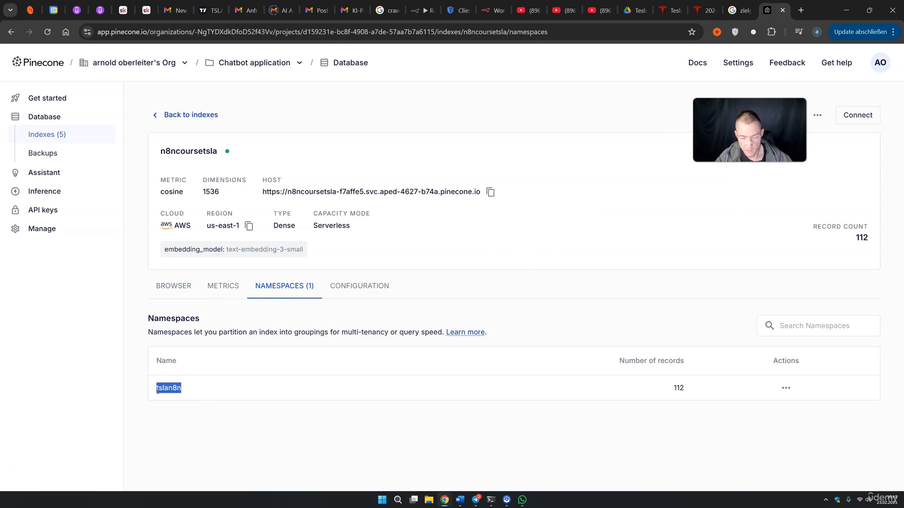
pyautogui.click(416, 10)
pyautogui.write('tslan8n')
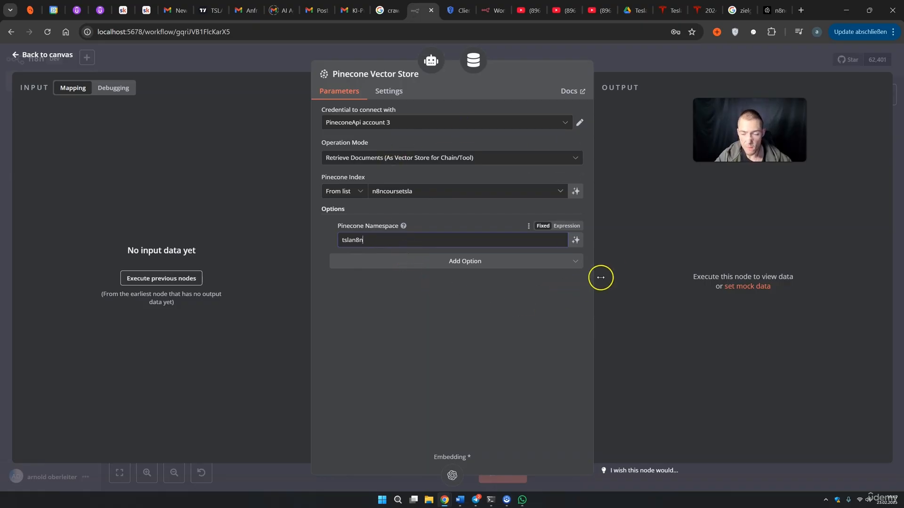
# Glance at the Tesla investor page and Drive earnings folder, then close the Pinecone settings and save
pyautogui.click(617, 269)
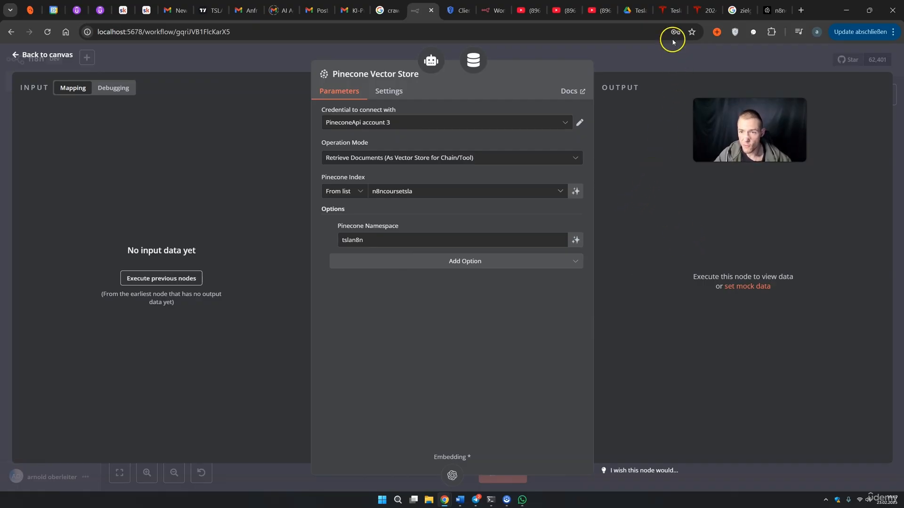
pyautogui.click(670, 10)
pyautogui.click(633, 11)
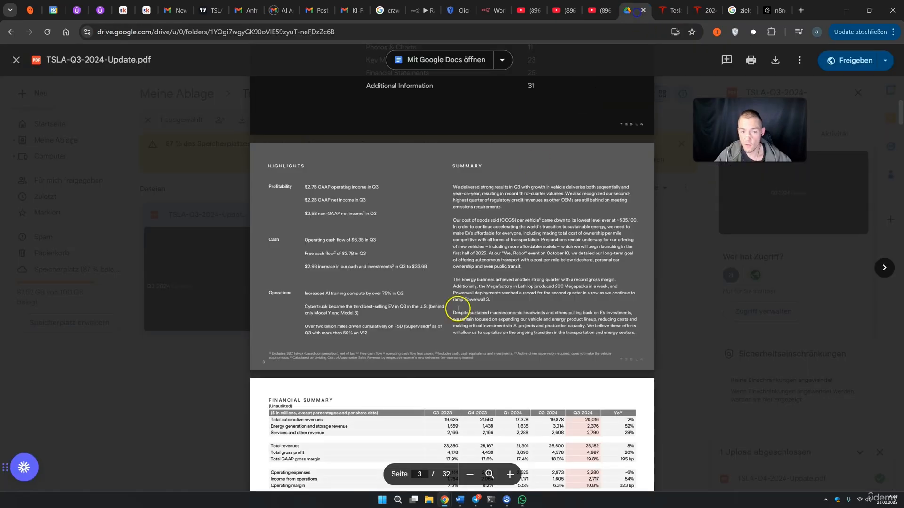
pyautogui.click(669, 250)
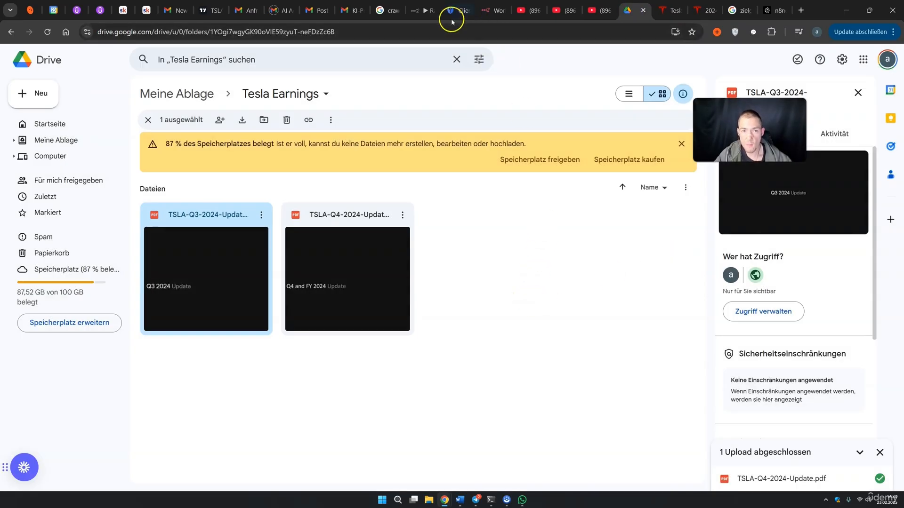
pyautogui.click(421, 10)
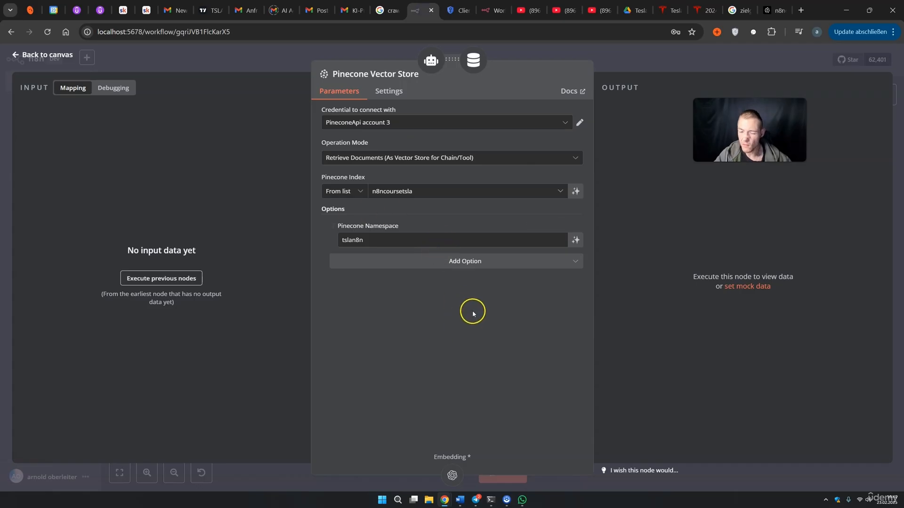
pyautogui.click(637, 71)
pyautogui.click(748, 60)
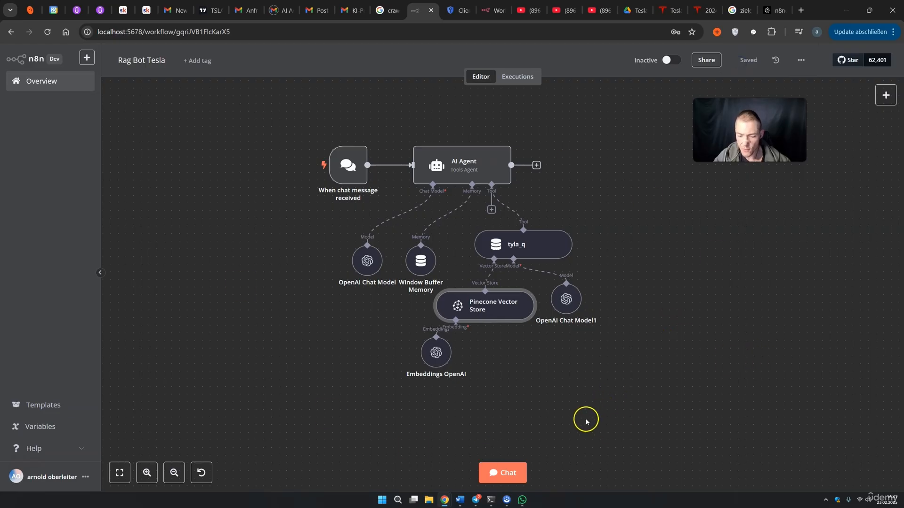
# Ask the chat 'what was total revenue in q3?'
pyautogui.click(521, 479)
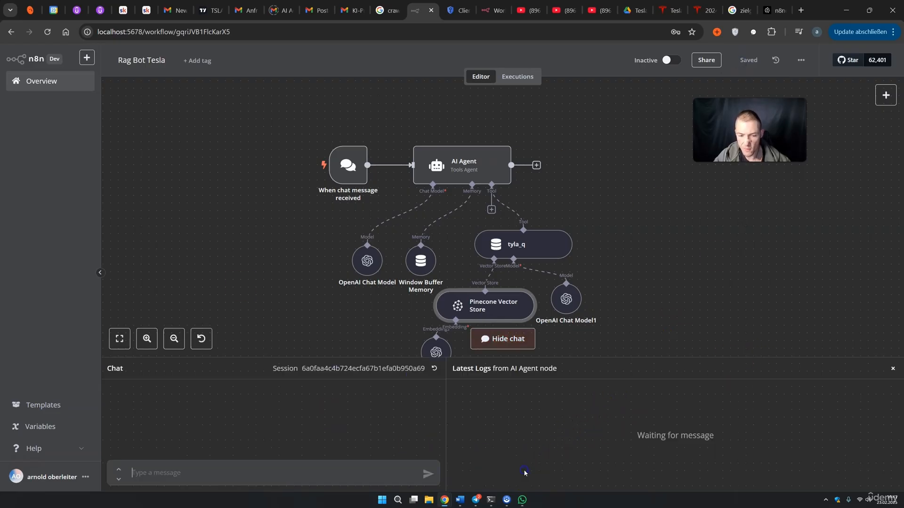
pyautogui.moveTo(486, 333); pyautogui.dragTo(493, 265)
pyautogui.click(257, 475)
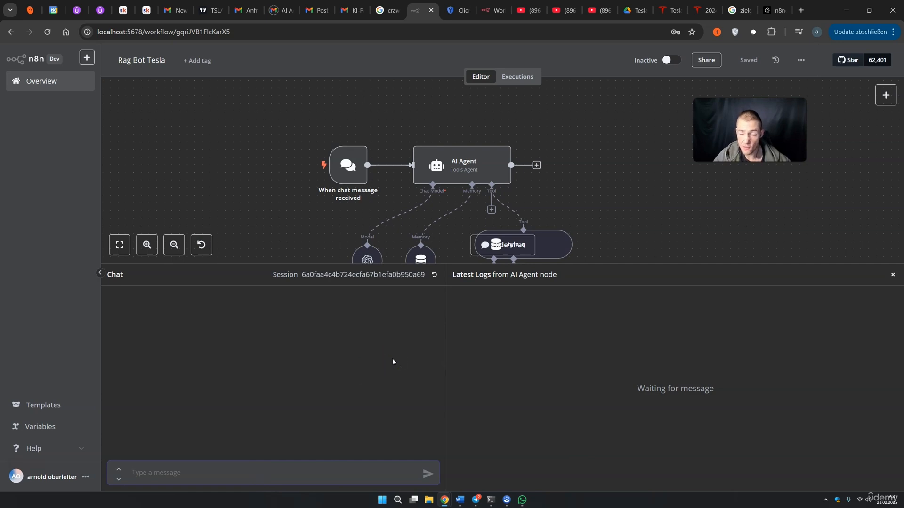
pyautogui.write('wha')
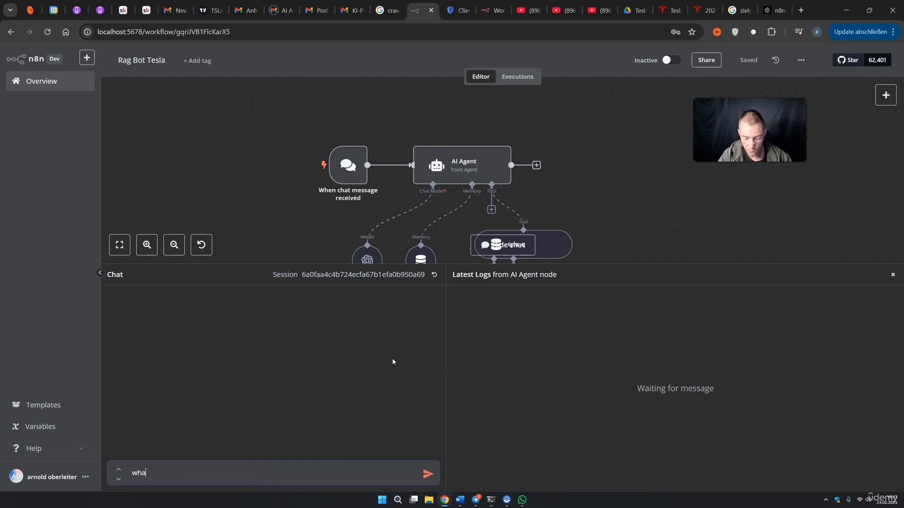
pyautogui.write('t was total ')
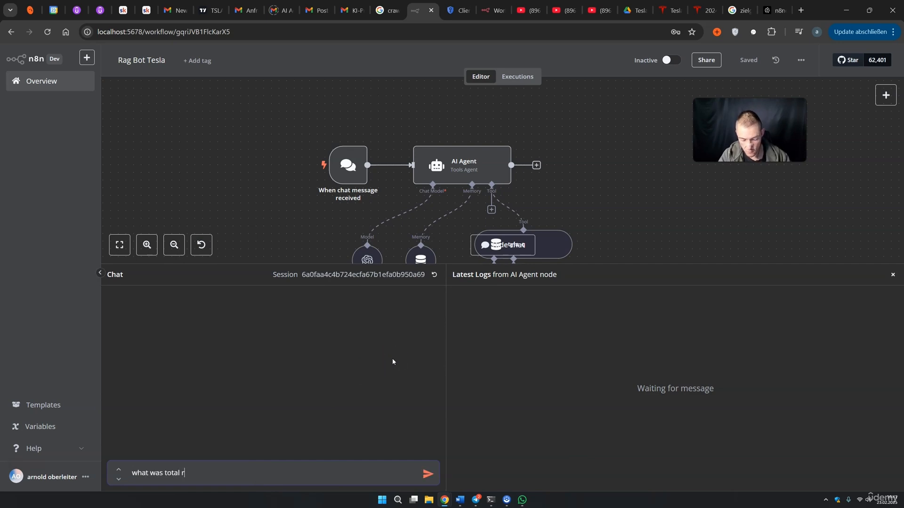
pyautogui.write('revenue in q')
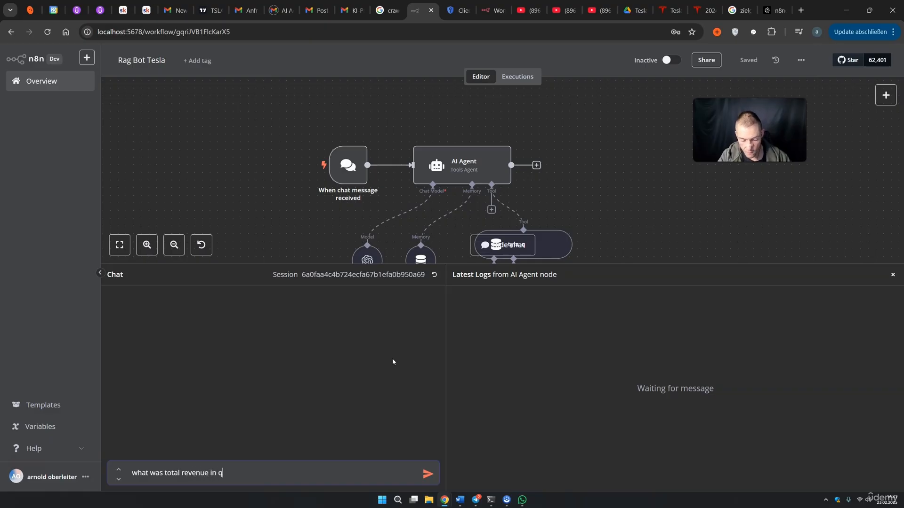
pyautogui.write('3?')
pyautogui.press('Return')
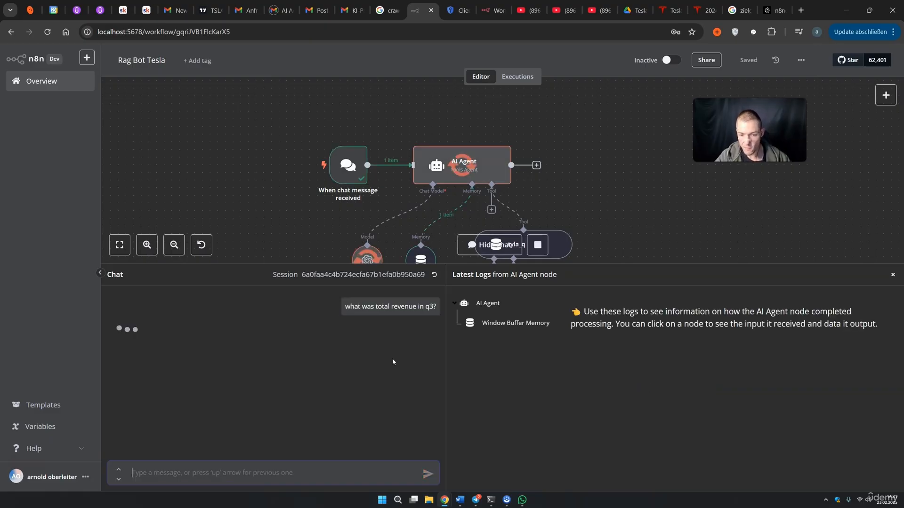
# Highlight the agent's $25.2 billion Q3 total revenue answer
pyautogui.moveTo(653, 264); pyautogui.dragTo(634, 475)
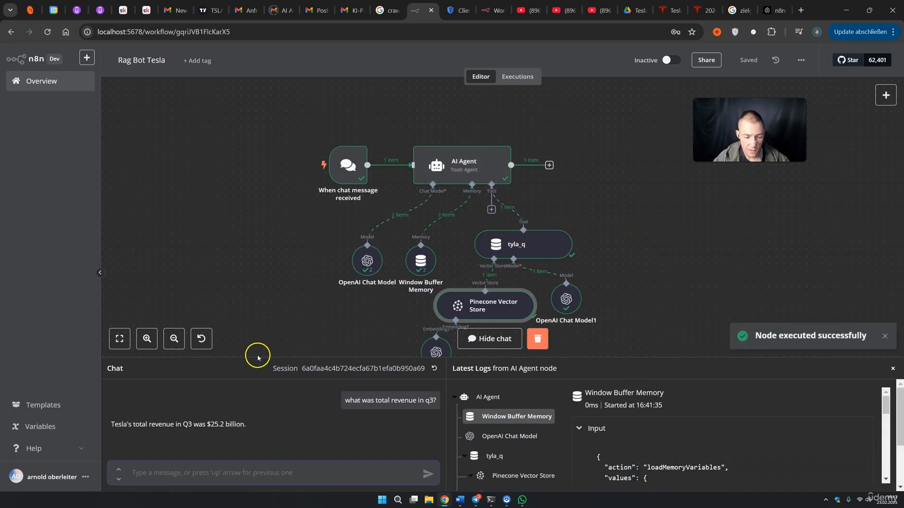
pyautogui.moveTo(133, 425); pyautogui.dragTo(137, 425)
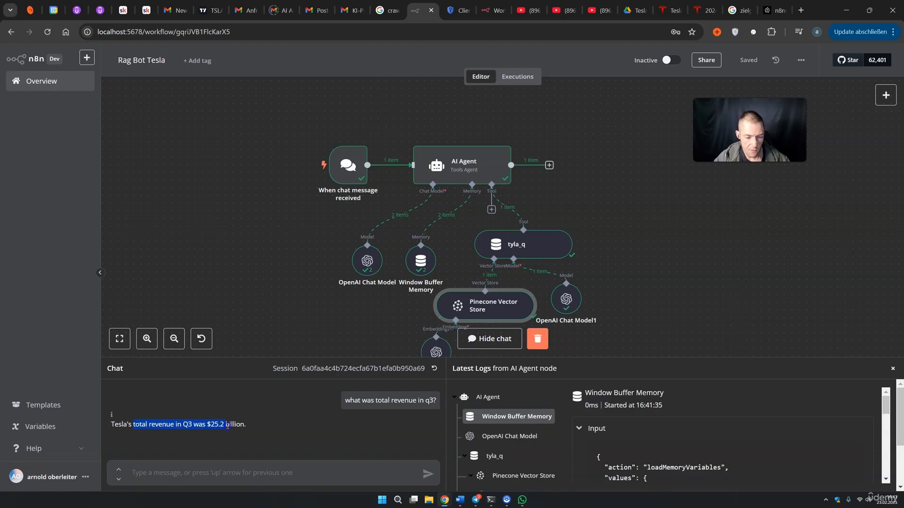
pyautogui.moveTo(361, 400); pyautogui.dragTo(412, 400)
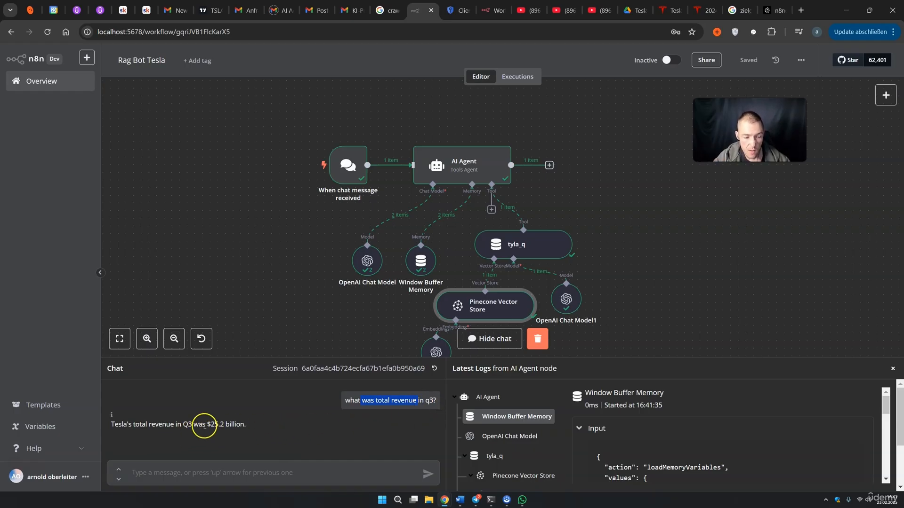
pyautogui.moveTo(209, 425); pyautogui.dragTo(222, 425)
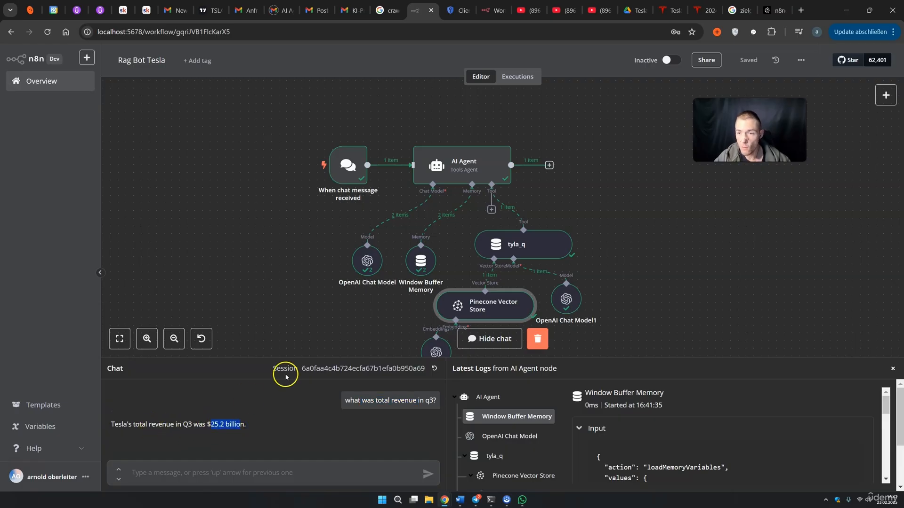
pyautogui.click(634, 10)
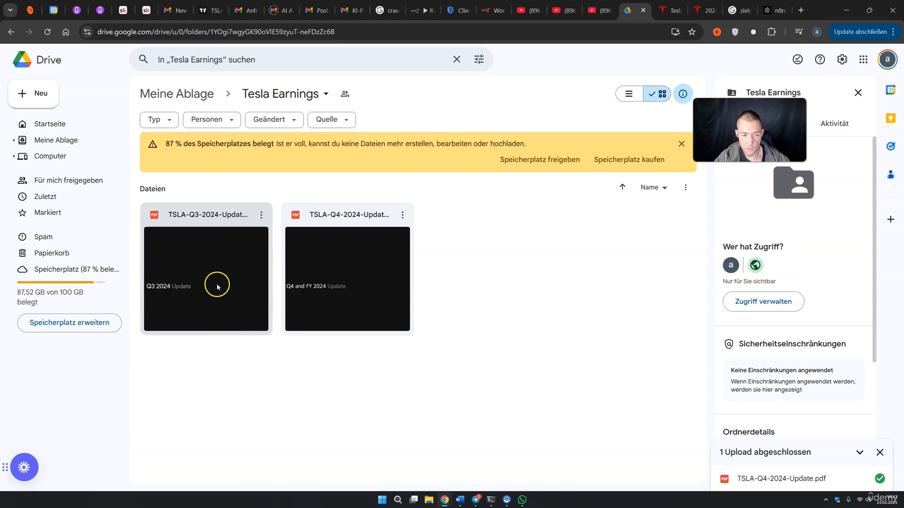
# Check the Q3 2024 PDF's Q3-2024 total revenues of 25,182 against the agent's $25.2 billion
pyautogui.doubleClick(217, 285)
pyautogui.scroll(-10, 490, 275)
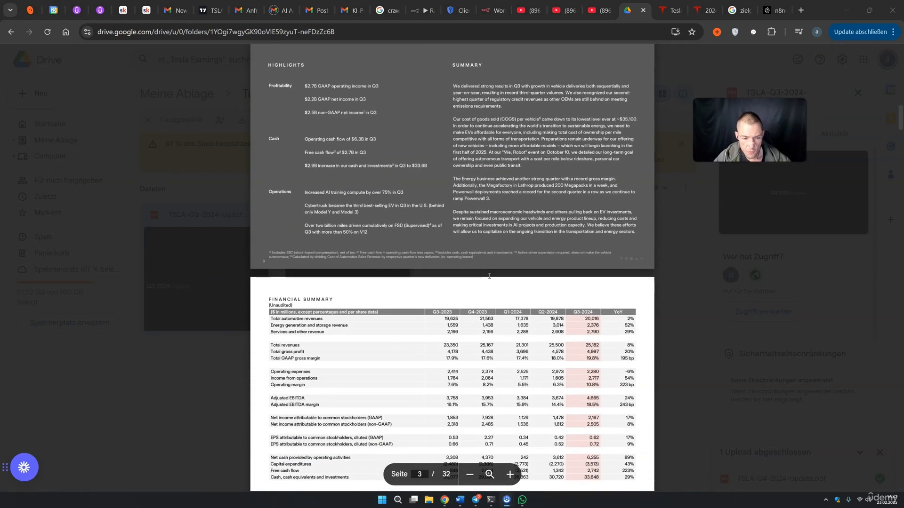
pyautogui.scroll(-1, 489, 276)
pyautogui.moveTo(271, 267); pyautogui.dragTo(325, 267)
pyautogui.doubleClick(283, 295)
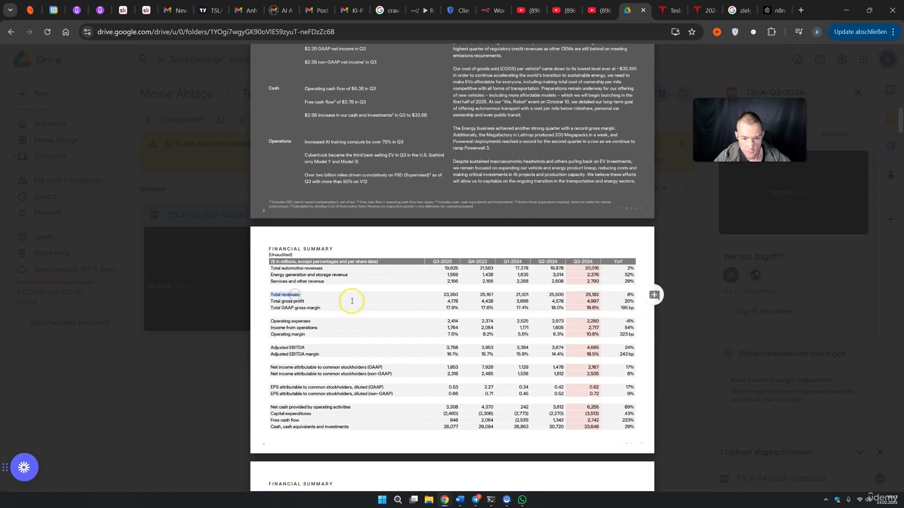
pyautogui.doubleClick(582, 262)
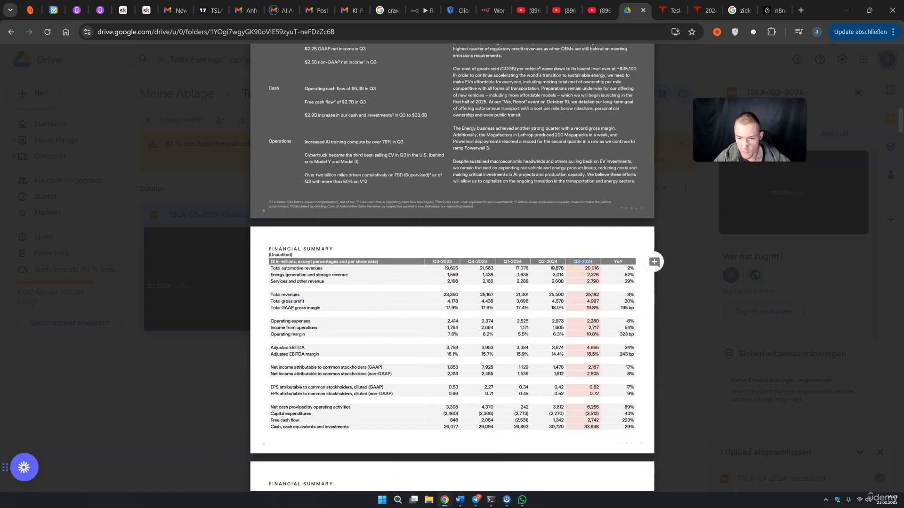
pyautogui.doubleClick(589, 295)
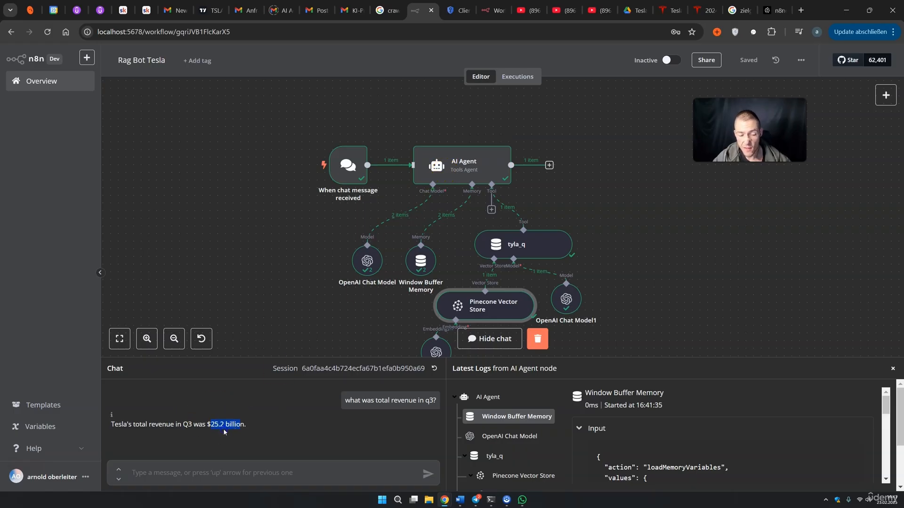
pyautogui.click(250, 424)
pyautogui.moveTo(210, 424); pyautogui.dragTo(234, 424)
# Ask the agent 'what was Operating cash flow in Q4' and note the $4,814 million answer
pyautogui.click(141, 474)
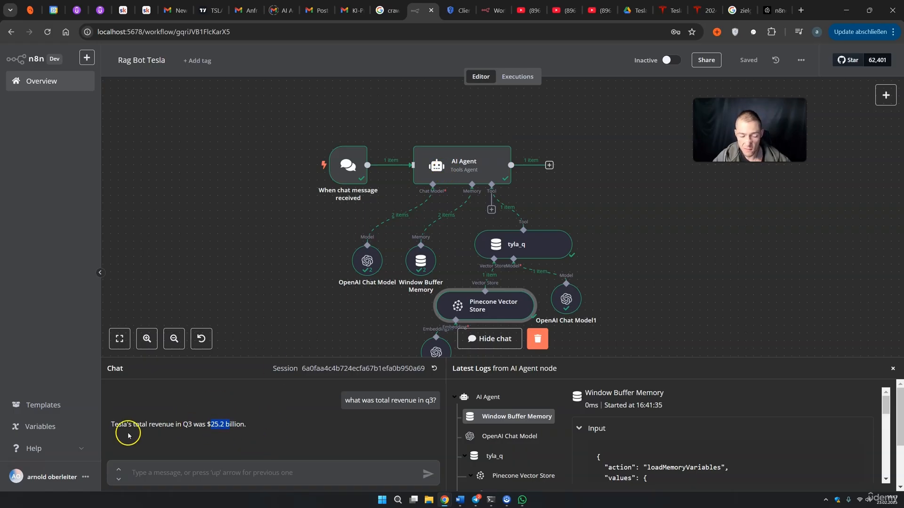
pyautogui.write('wha')
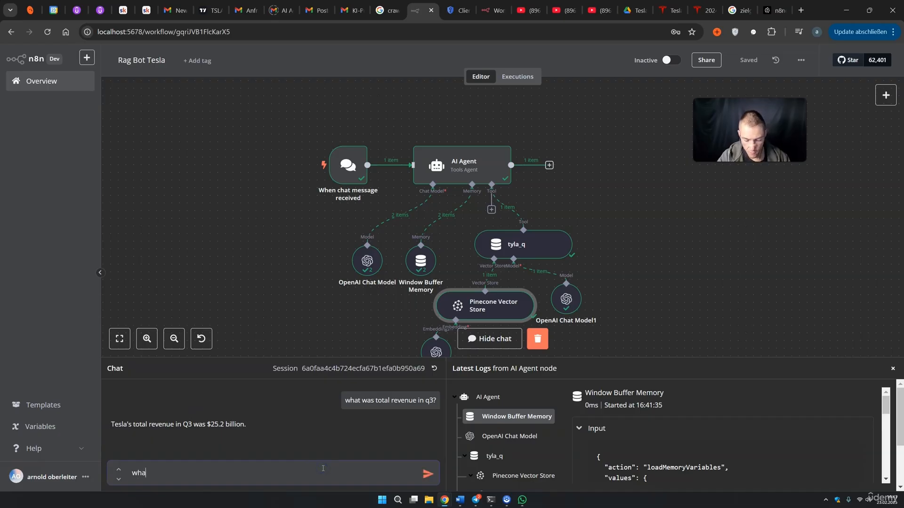
pyautogui.write('t was Operating cash flow')
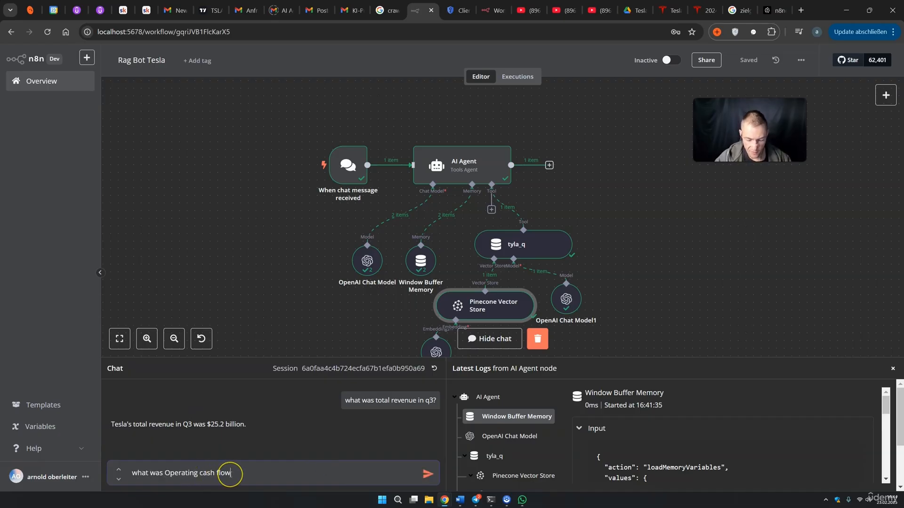
pyautogui.write(' in Q4 of 2024?')
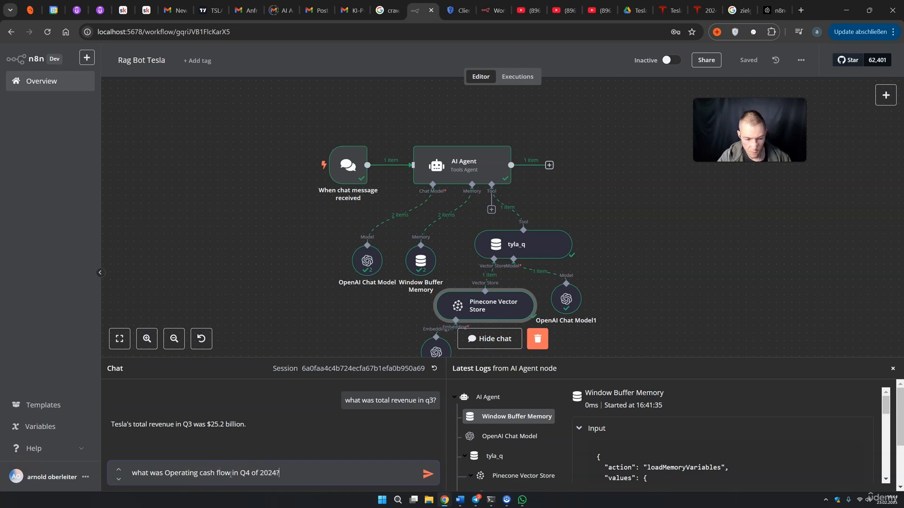
pyautogui.press('Return')
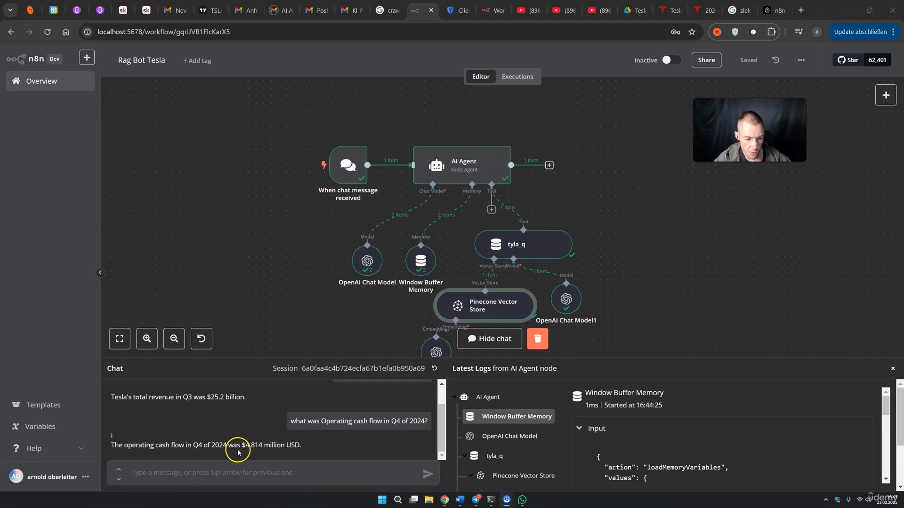
pyautogui.moveTo(242, 447); pyautogui.dragTo(244, 446)
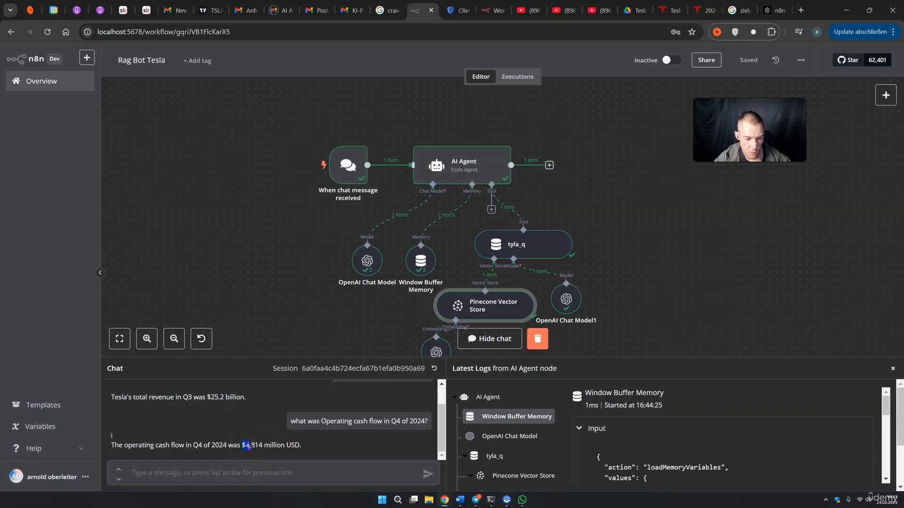
# Confirm the Q4 2024 PDF highlights list $4.8B operating cash flow, matching the agent's $4,814 million
pyautogui.click(284, 448)
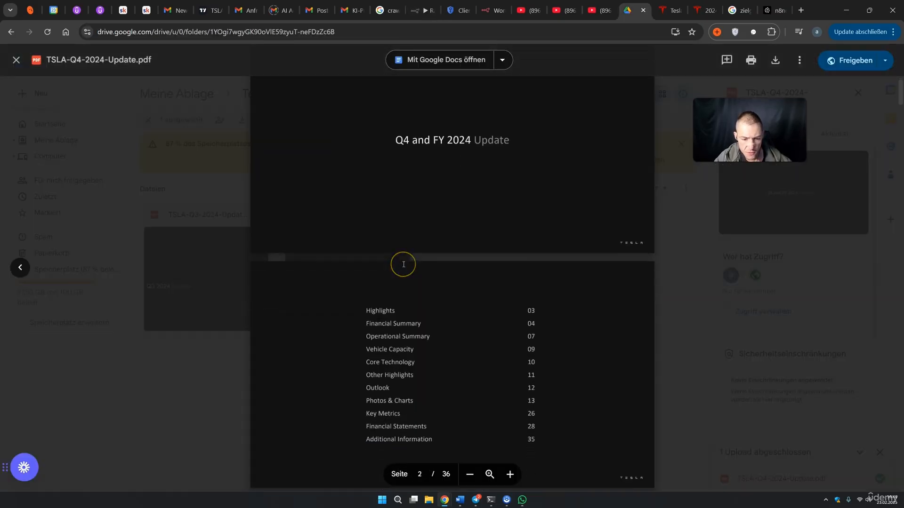
pyautogui.scroll(-3, 404, 265)
pyautogui.scroll(-5, 403, 265)
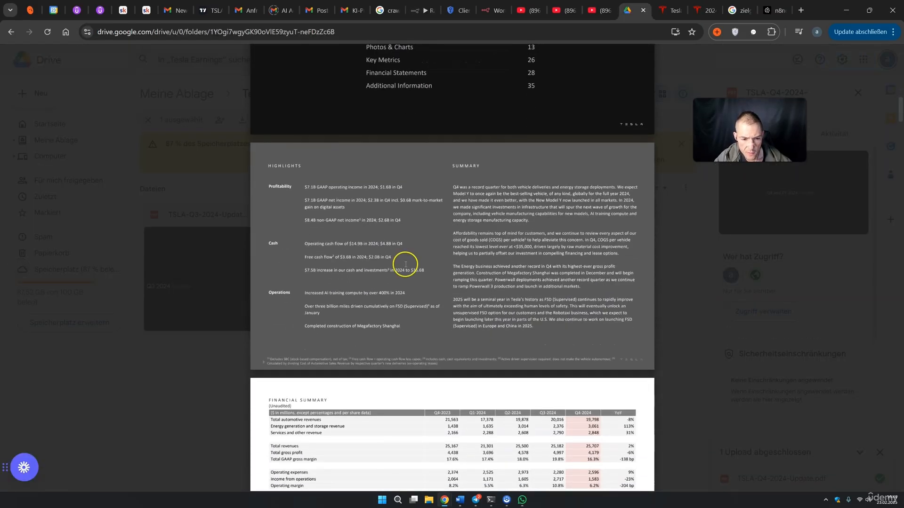
pyautogui.moveTo(278, 244); pyautogui.dragTo(342, 241)
pyautogui.click(357, 244)
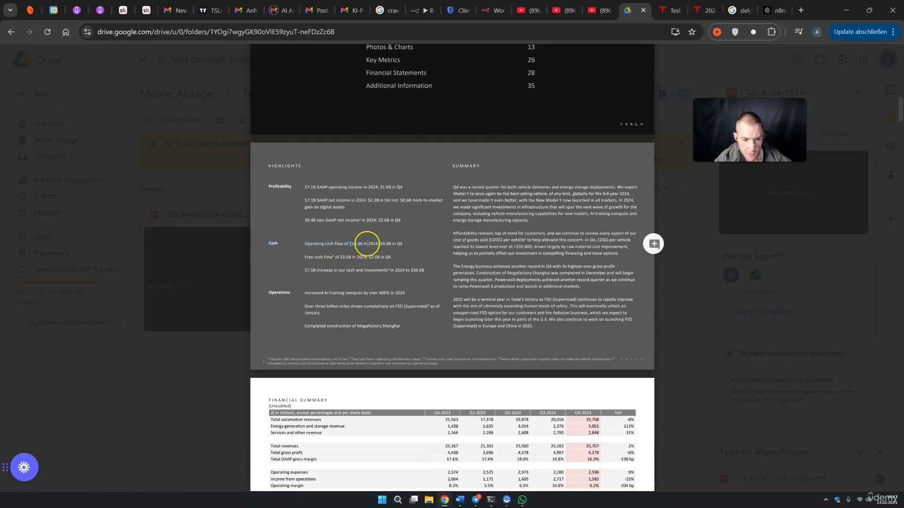
pyautogui.click(380, 245)
pyautogui.moveTo(380, 245); pyautogui.dragTo(389, 244)
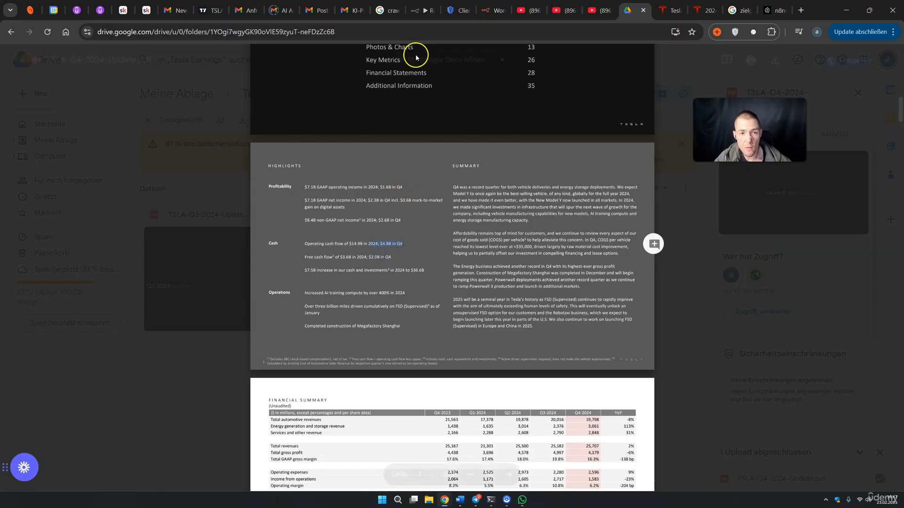
pyautogui.click(421, 10)
pyautogui.click(262, 456)
pyautogui.moveTo(242, 446); pyautogui.dragTo(283, 445)
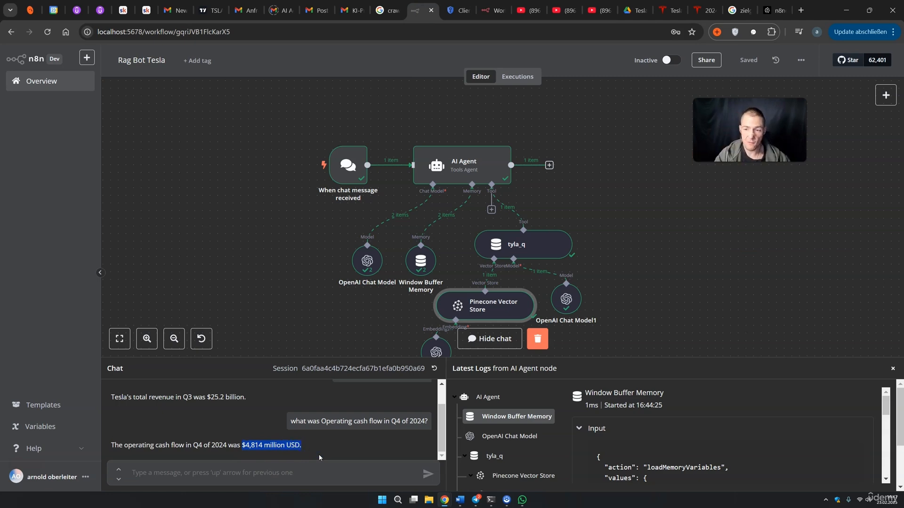
# Start a fresh chat session and ask 'what was total automotive revenue in q4 of 2024?'
pyautogui.click(267, 446)
pyautogui.moveTo(245, 445); pyautogui.dragTo(296, 445)
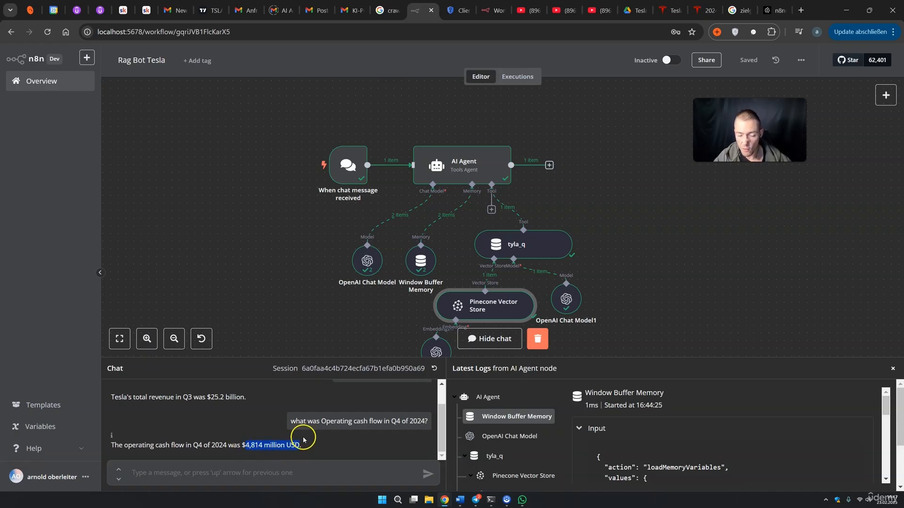
pyautogui.click(434, 369)
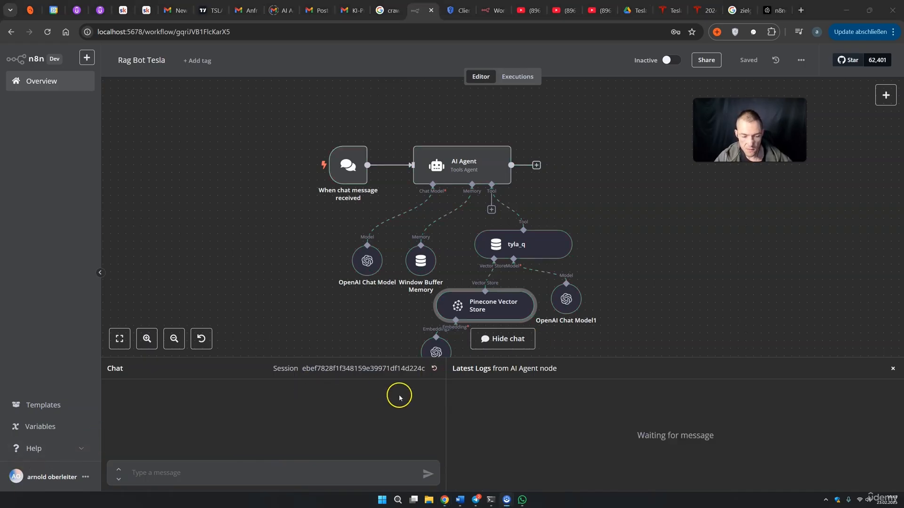
pyautogui.click(171, 478)
pyautogui.write('what was total automotive revenue in q4 of')
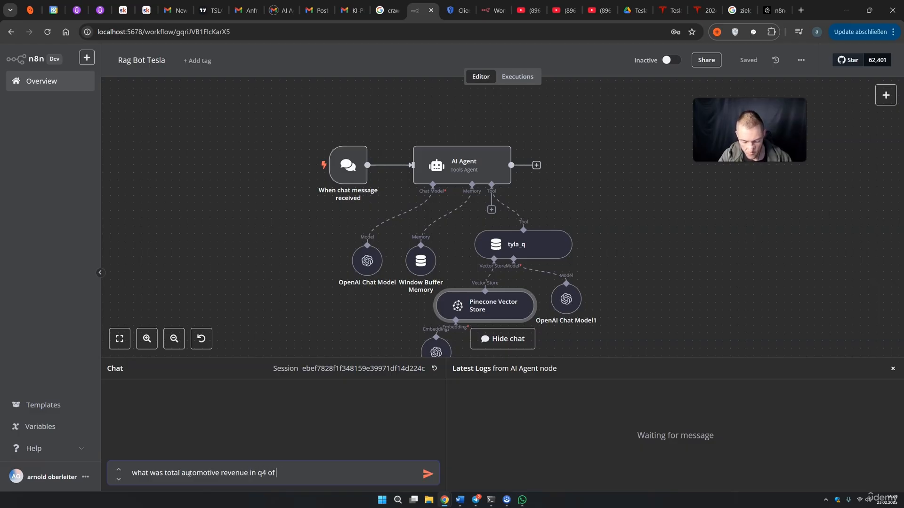
pyautogui.press('Return')
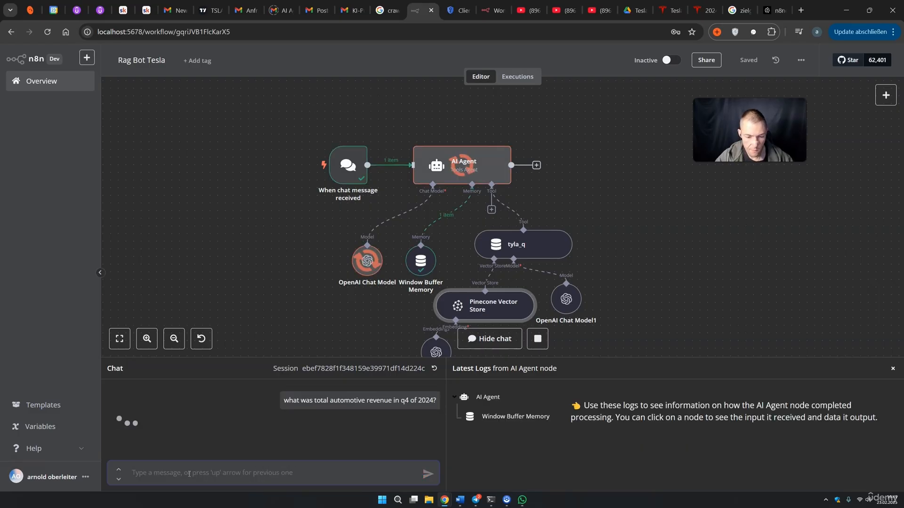
# Check the reply's $19,798 million figure against the Q4 PDF's financial summary
pyautogui.click(265, 426)
pyautogui.moveTo(262, 426); pyautogui.dragTo(277, 426)
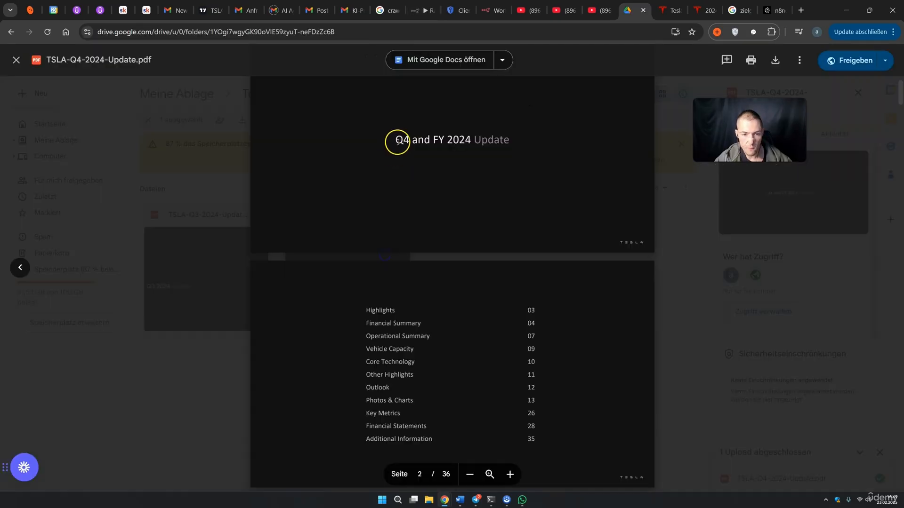
pyautogui.moveTo(397, 143); pyautogui.dragTo(472, 142)
pyautogui.scroll(-6, 421, 247)
pyautogui.scroll(-5, 414, 260)
pyautogui.moveTo(281, 218); pyautogui.dragTo(319, 219)
# Confirm the PDF's Q4-2024 automotive revenue of 19,798, then hide the n8n chat panel
pyautogui.click(583, 212)
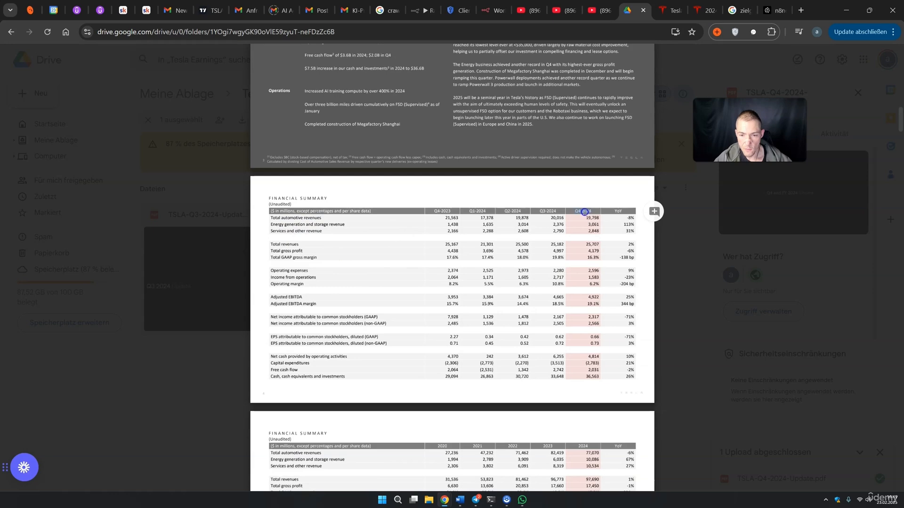
pyautogui.doubleClick(592, 218)
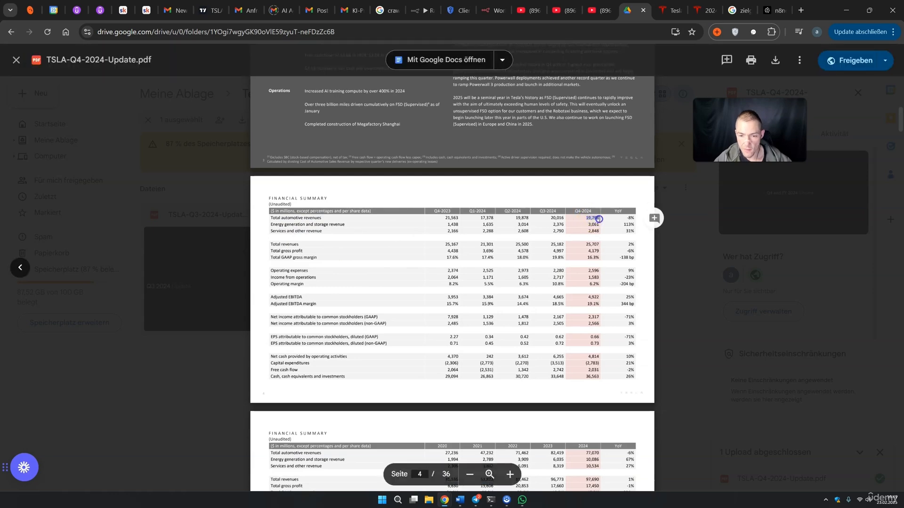
pyautogui.click(421, 10)
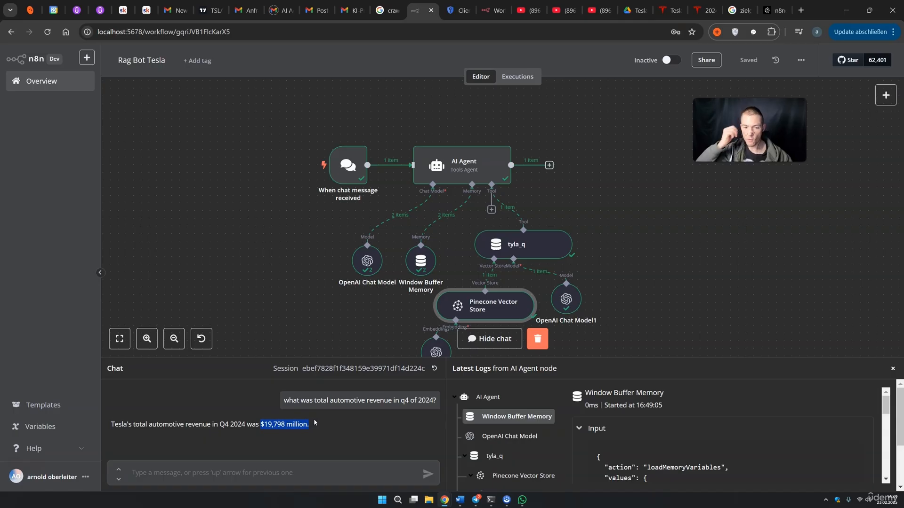
pyautogui.click(764, 305)
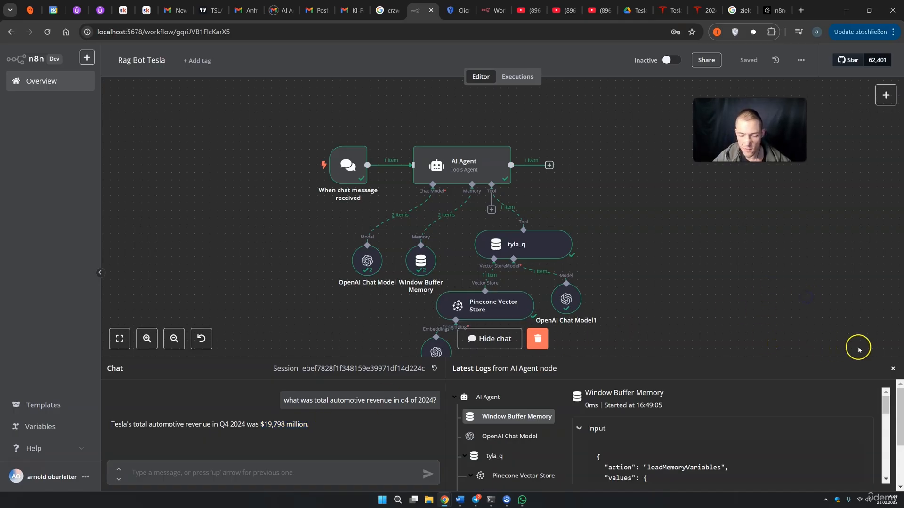
pyautogui.click(892, 369)
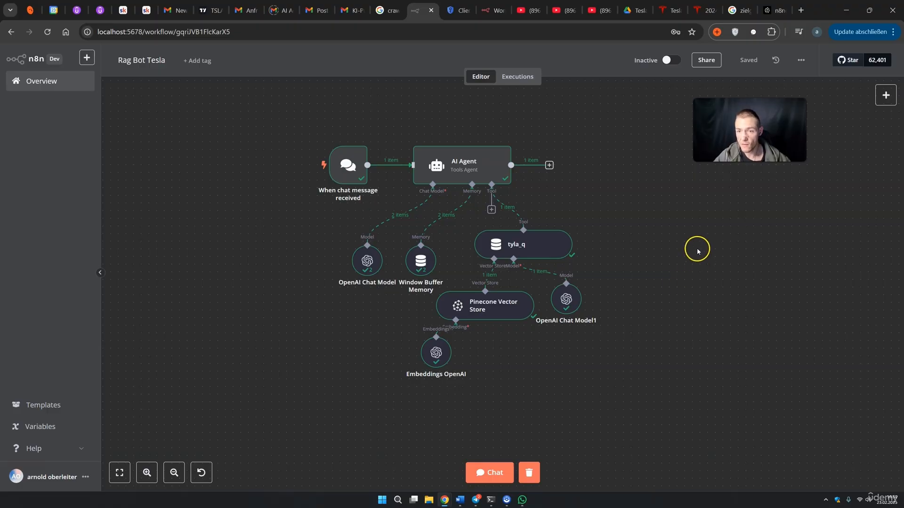
pyautogui.click(639, 10)
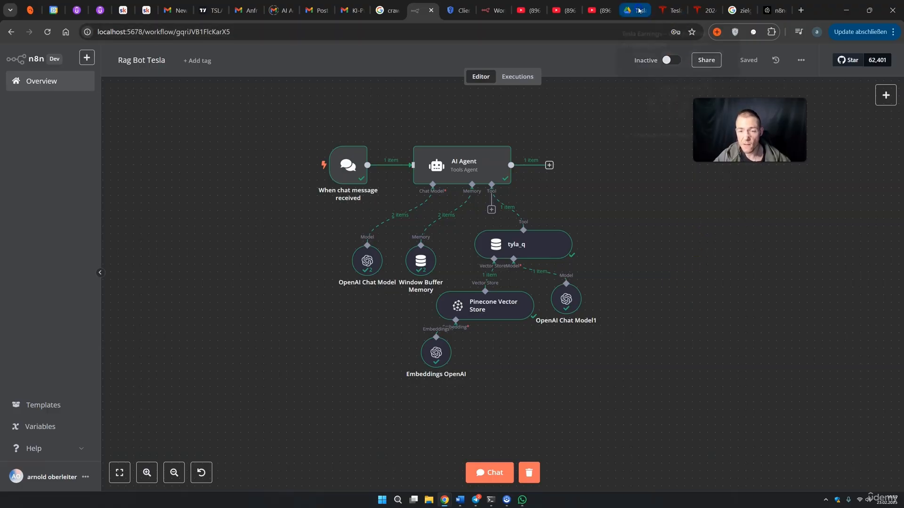
# Reopen the TSLA-Q4-2024-Update PDF and read through its financial summary table
pyautogui.click(685, 236)
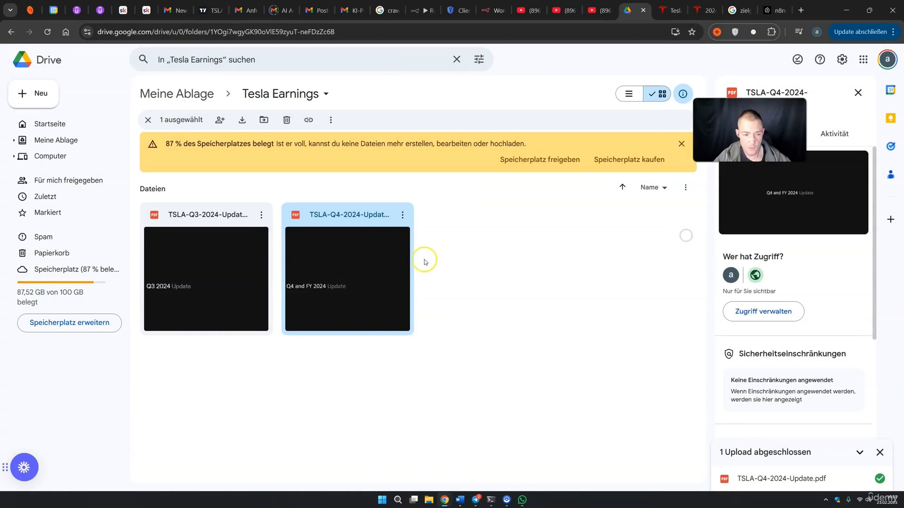
pyautogui.click(343, 345)
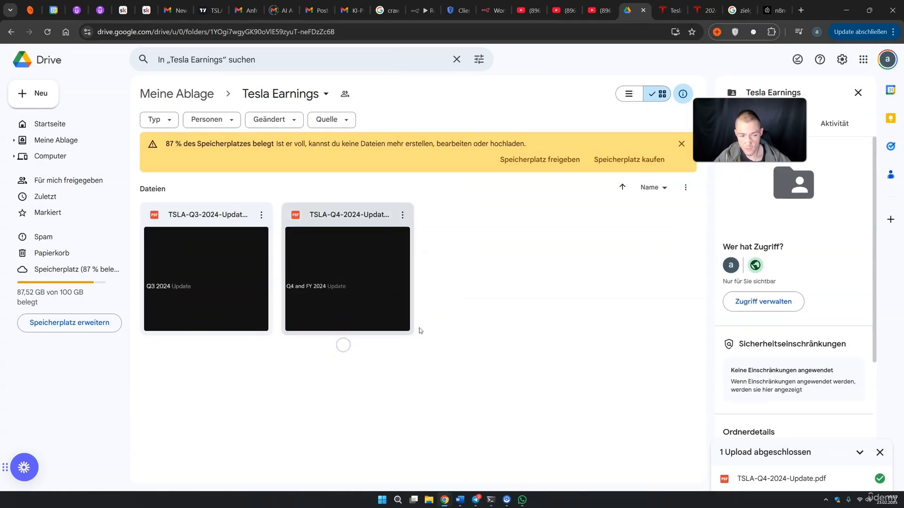
pyautogui.doubleClick(363, 296)
pyautogui.scroll(-3, 475, 263)
pyautogui.moveTo(372, 225); pyautogui.dragTo(527, 395)
pyautogui.scroll(-9, 527, 395)
pyautogui.moveTo(332, 111); pyautogui.dragTo(530, 325)
pyautogui.moveTo(386, 183); pyautogui.dragTo(482, 304)
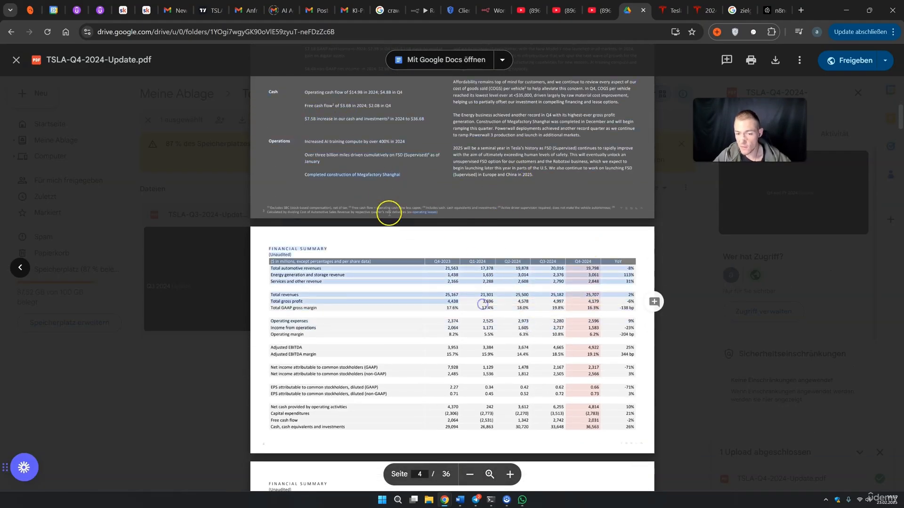
# Read the page 6 financial summary and remaining pages, then close the Q4 PDF preview
pyautogui.scroll(-3, 472, 262)
pyautogui.scroll(-9, 472, 262)
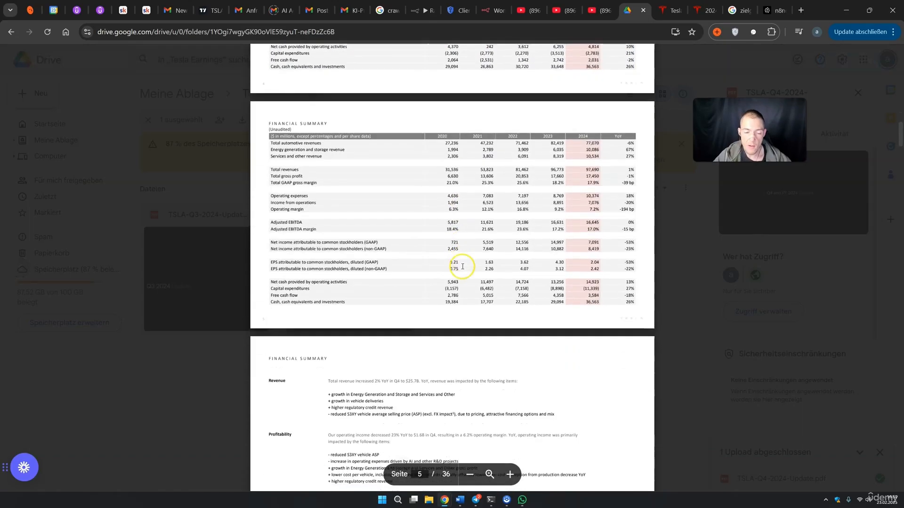
pyautogui.moveTo(328, 185); pyautogui.dragTo(563, 390)
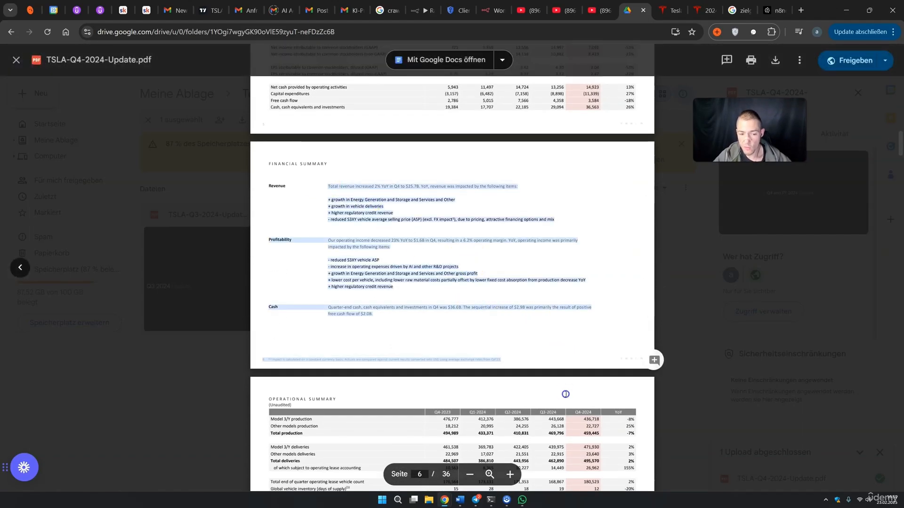
pyautogui.scroll(-4, 564, 391)
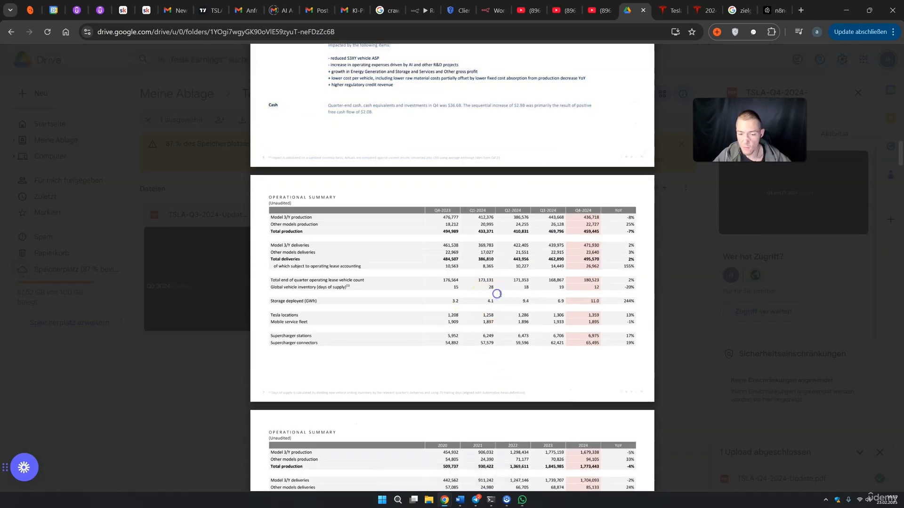
pyautogui.scroll(-5, 503, 289)
pyautogui.scroll(-4, 509, 292)
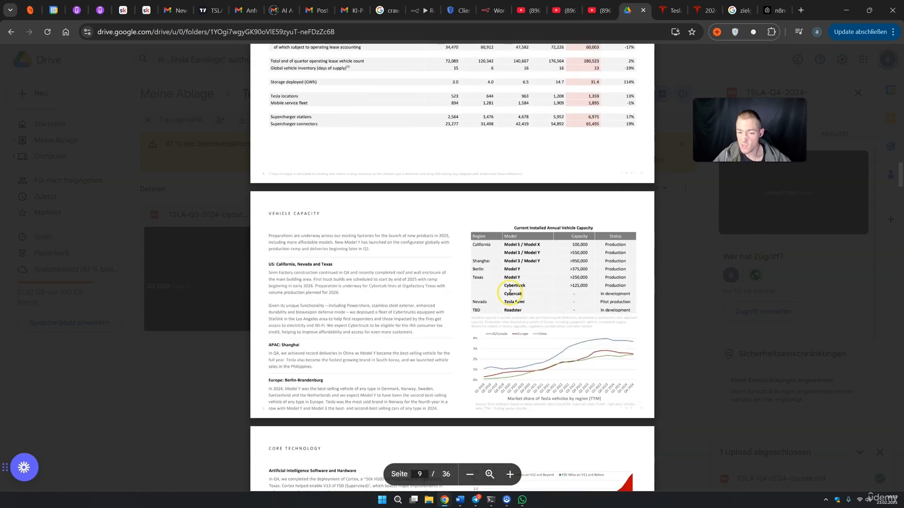
pyautogui.scroll(10, 533, 280)
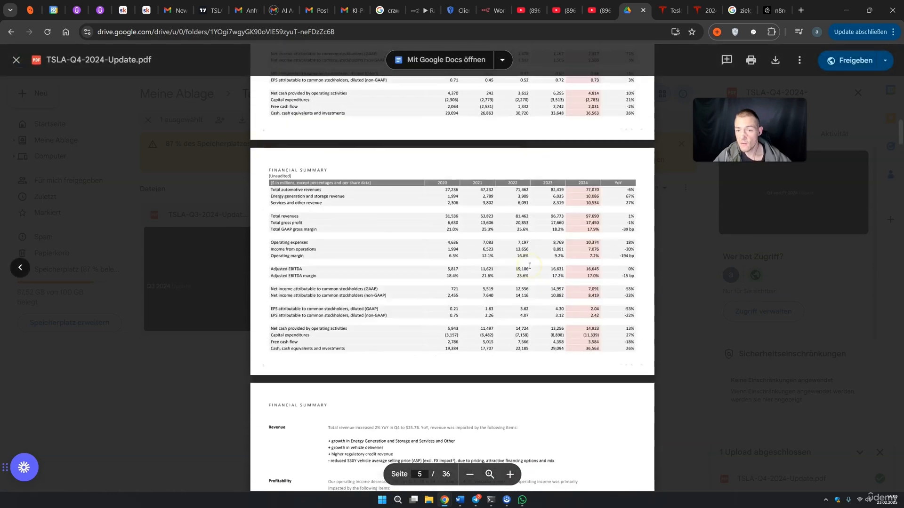
pyautogui.click(677, 282)
pyautogui.click(484, 276)
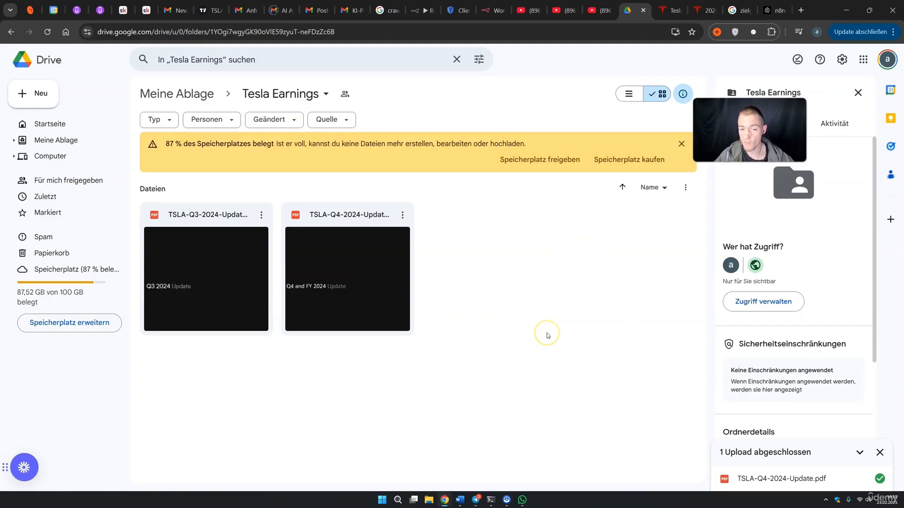
pyautogui.click(595, 285)
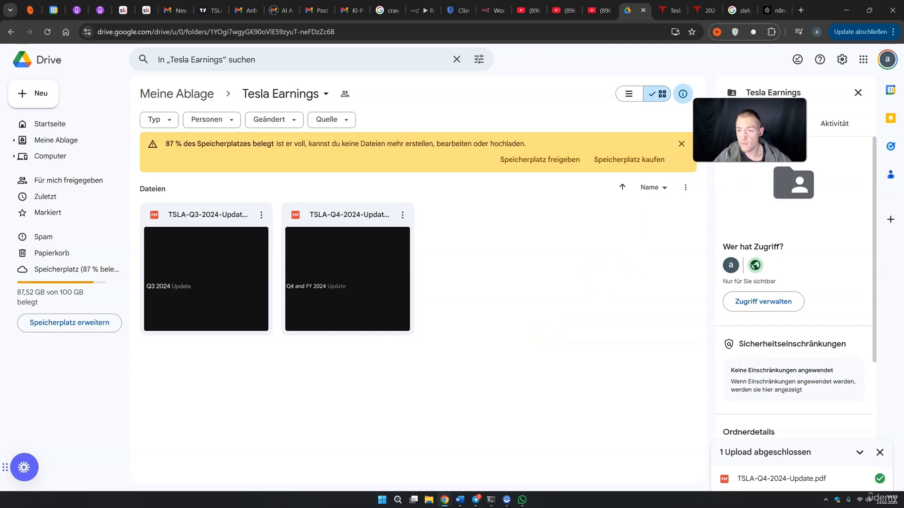
pyautogui.click(771, 10)
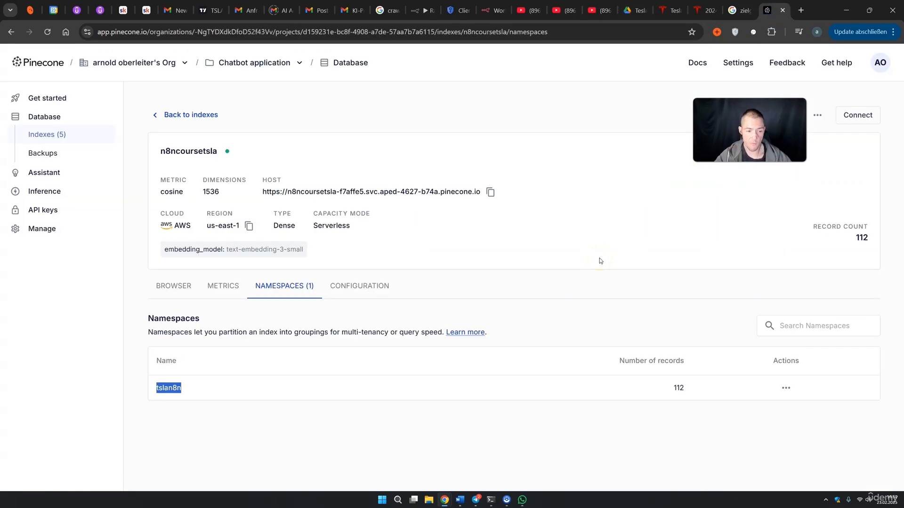
# Browse the Pinecone index's stored records from the Q3 and Q4 update PDFs
pyautogui.click(187, 295)
pyautogui.scroll(-2, 372, 332)
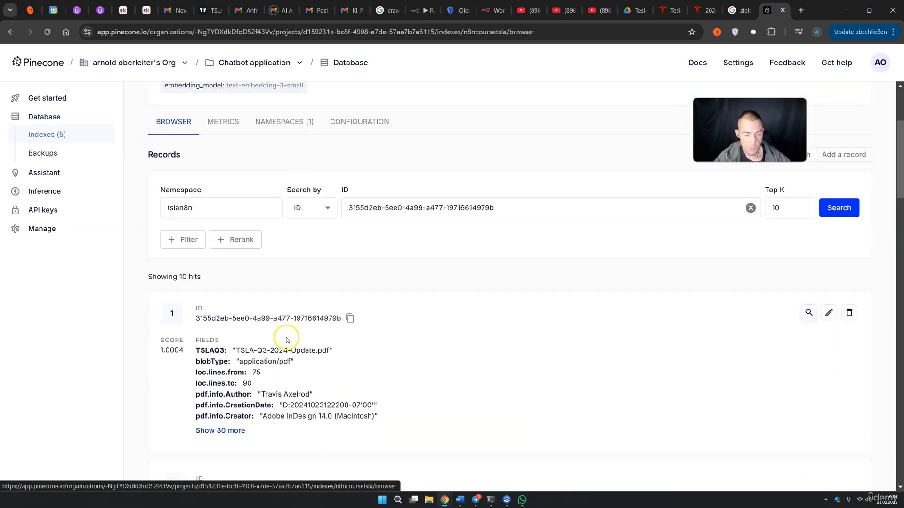
pyautogui.scroll(-1, 286, 340)
pyautogui.moveTo(244, 313); pyautogui.dragTo(301, 331)
pyautogui.scroll(-3, 242, 329)
pyautogui.scroll(2, 549, 347)
pyautogui.scroll(1, 427, 265)
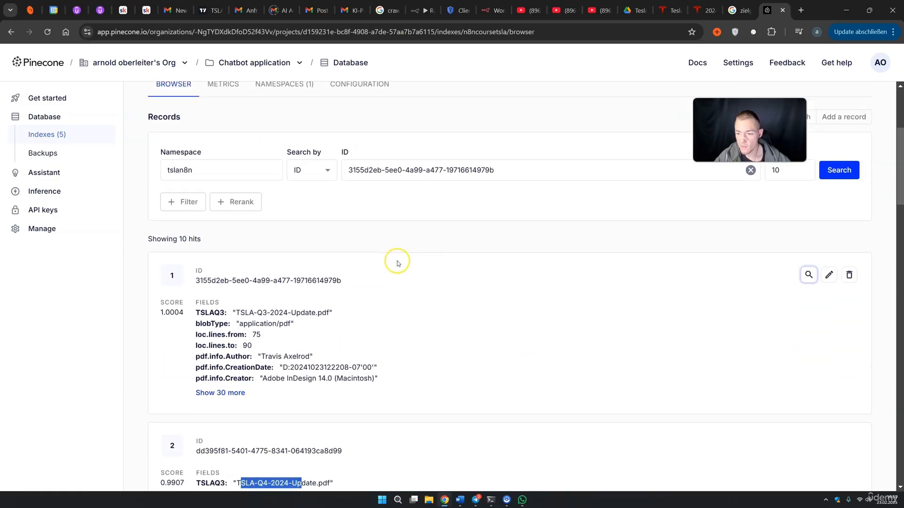
pyautogui.scroll(2, 371, 224)
pyautogui.scroll(2, 513, 178)
pyautogui.scroll(-2, 516, 269)
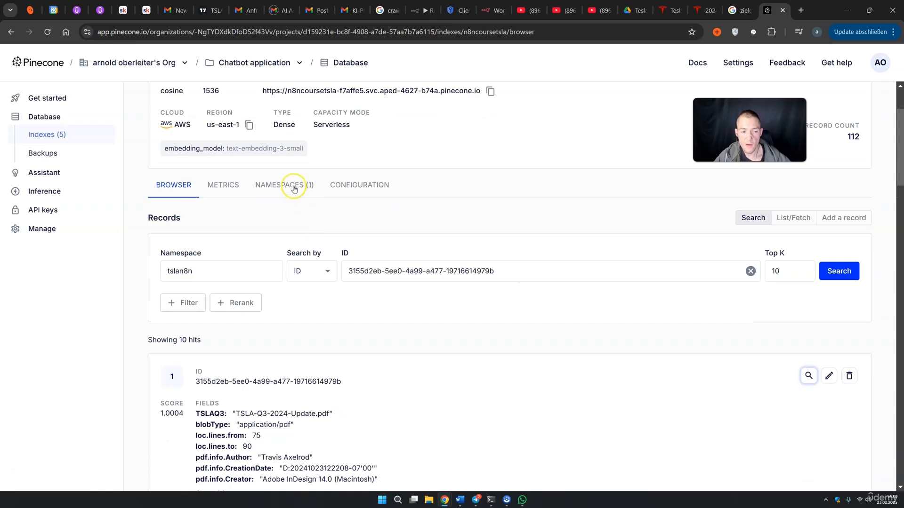
# Return to the index's namespaces and go back to the n8n Rag Bot Tesla workflow
pyautogui.click(297, 193)
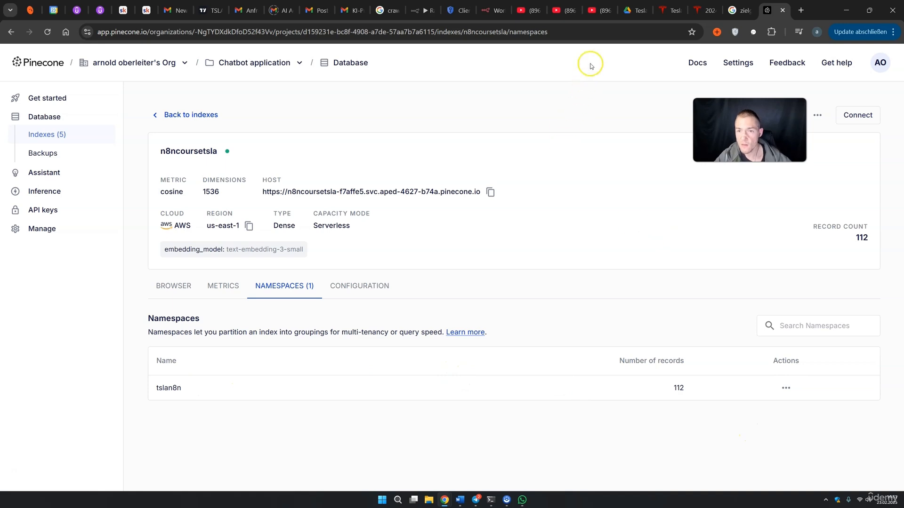
pyautogui.click(628, 10)
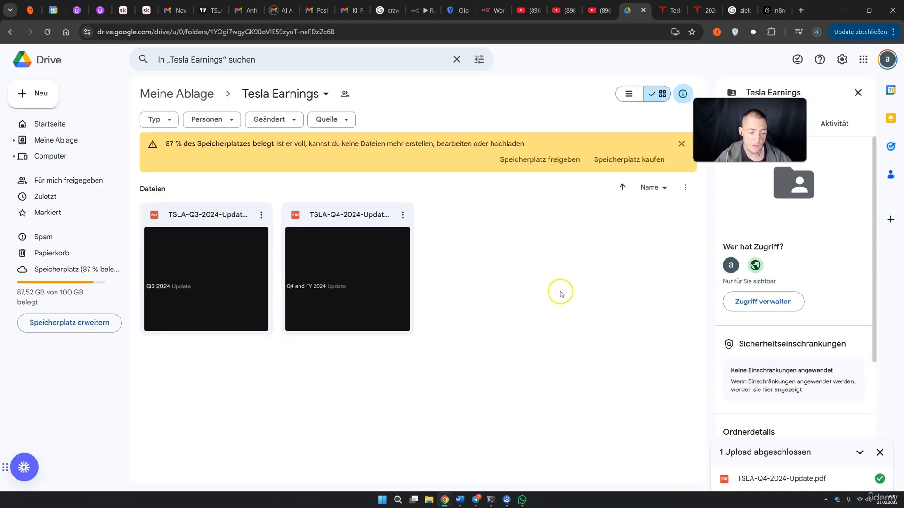
pyautogui.click(421, 11)
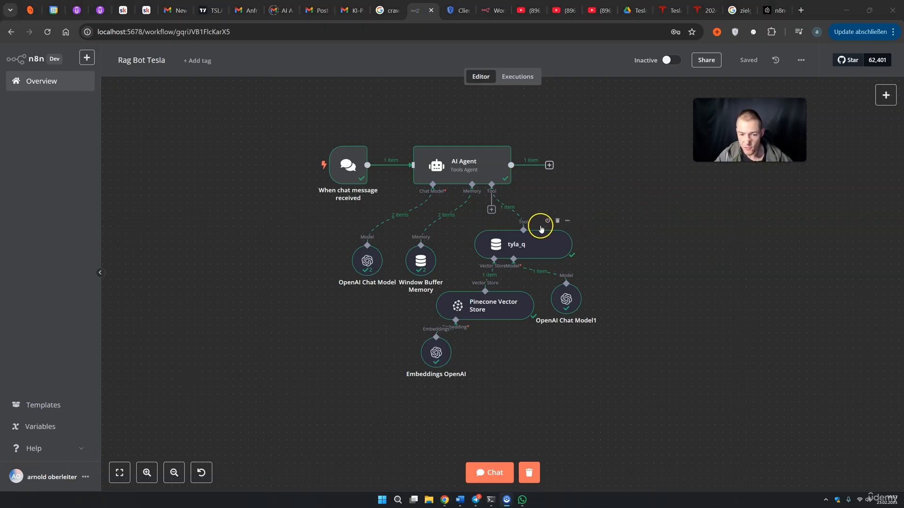
# Add a Gmail Tool to the AI Agent beside tyla_q, then delete it
pyautogui.click(491, 210)
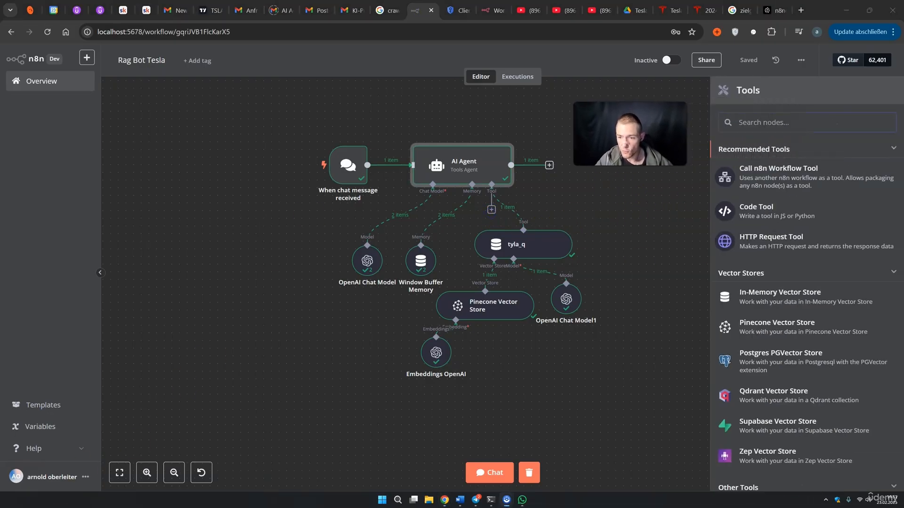
pyautogui.write('gmai')
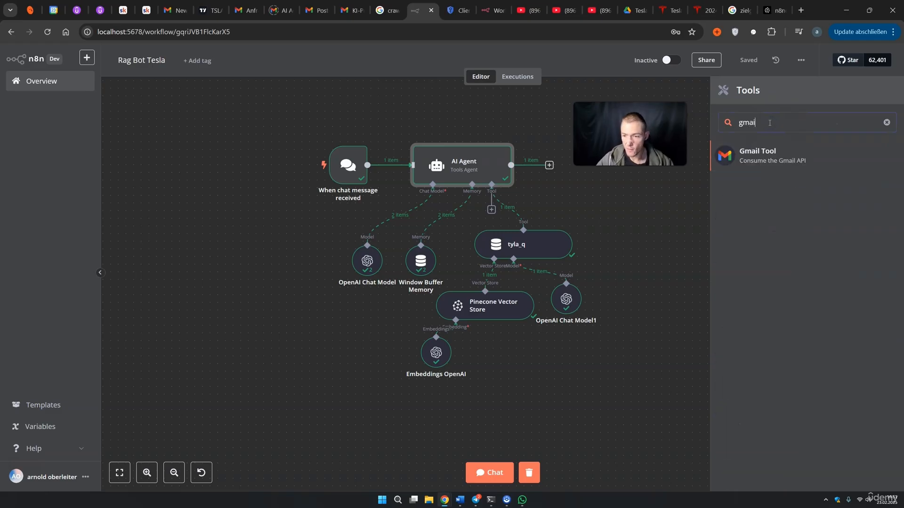
pyautogui.click(768, 155)
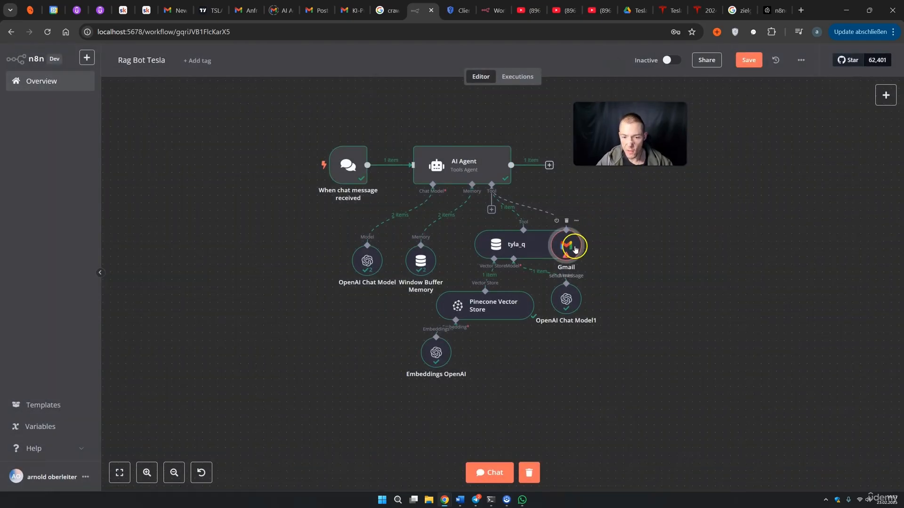
pyautogui.moveTo(575, 250); pyautogui.dragTo(659, 243)
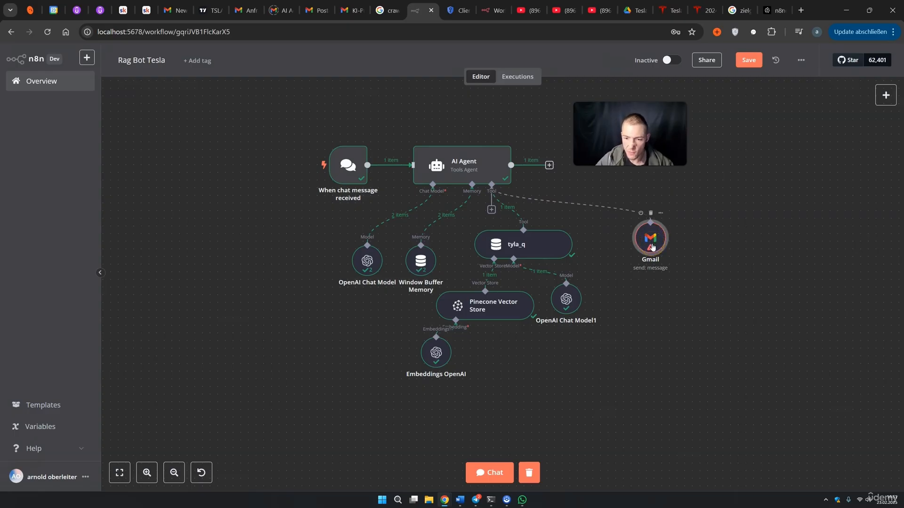
pyautogui.click(650, 213)
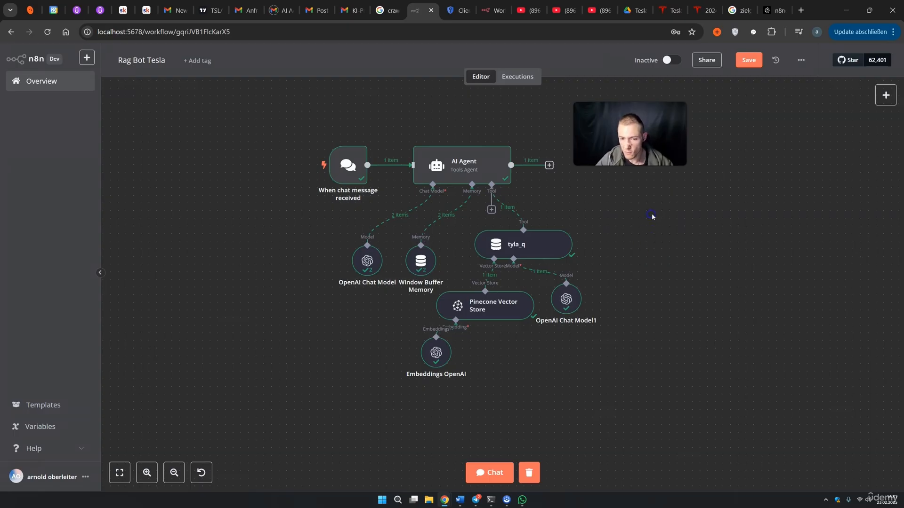
# Connect a Calculator tool to the AI Agent and position it beside tyla_q
pyautogui.click(885, 95)
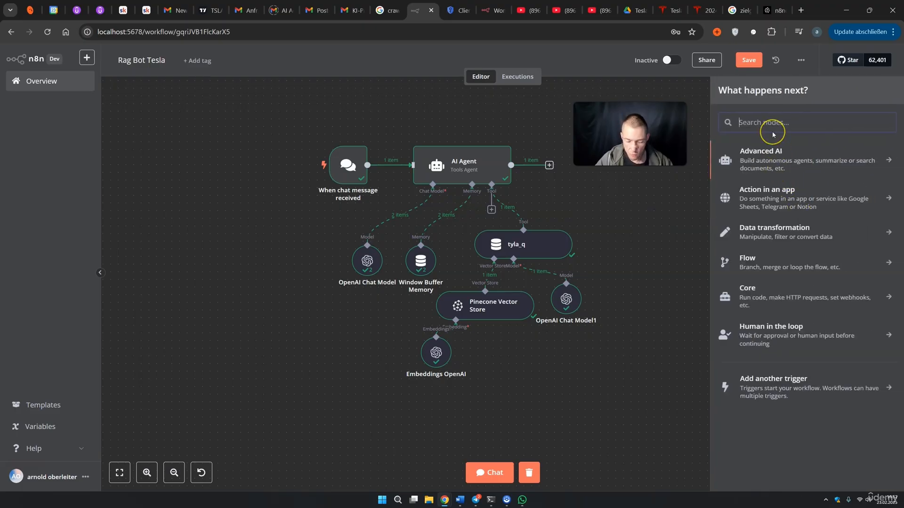
pyautogui.write('cal')
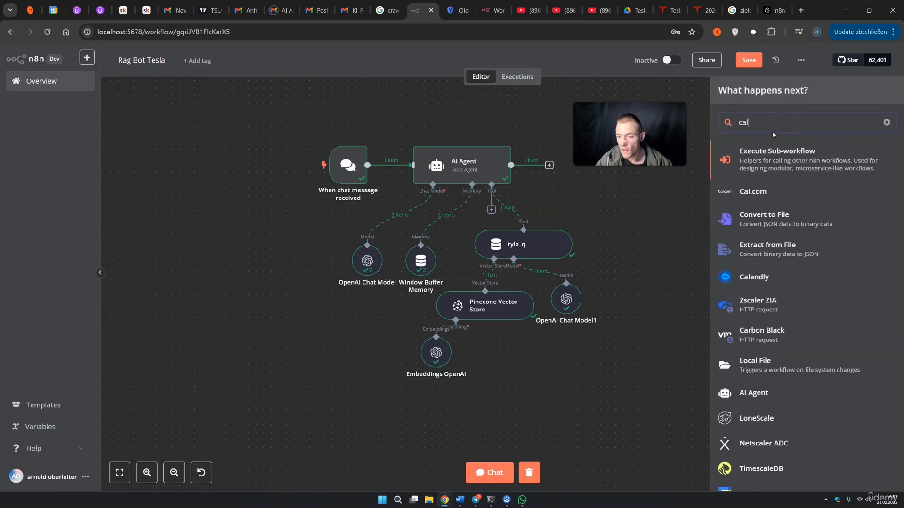
pyautogui.write('c')
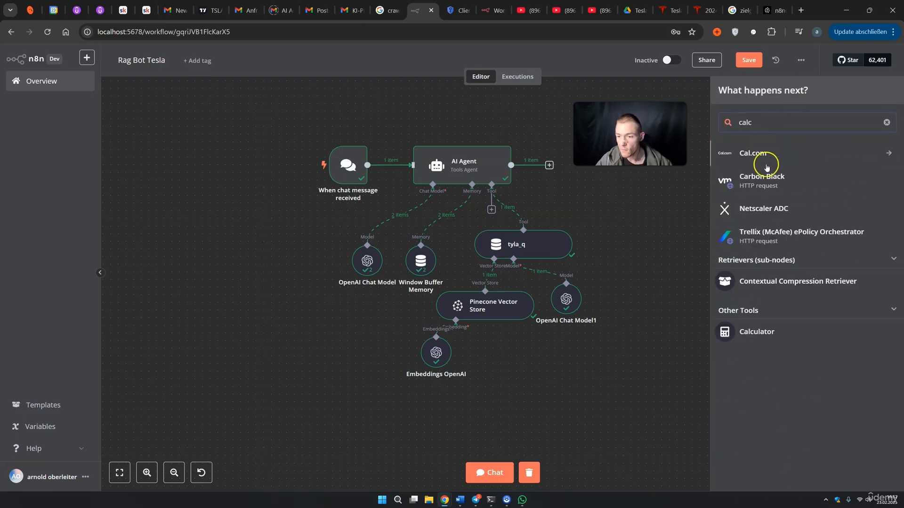
pyautogui.click(758, 337)
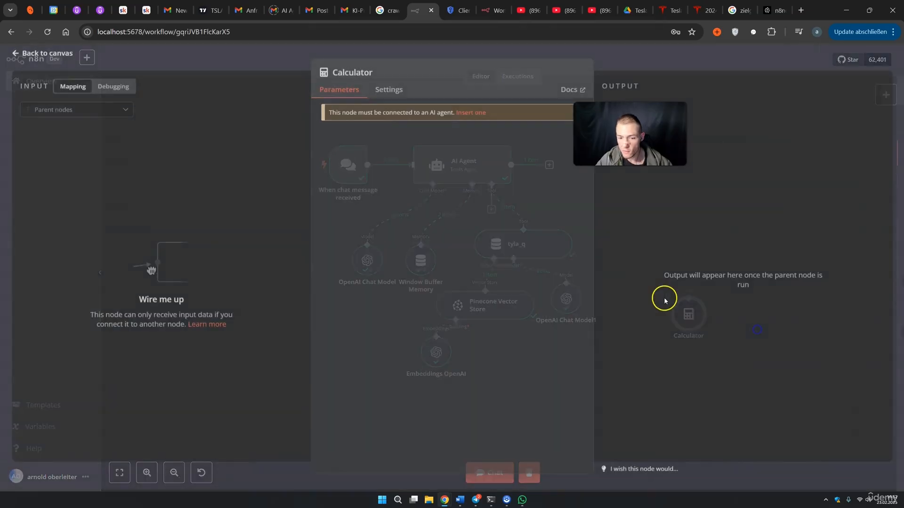
pyautogui.click(645, 66)
pyautogui.moveTo(673, 312); pyautogui.dragTo(613, 259)
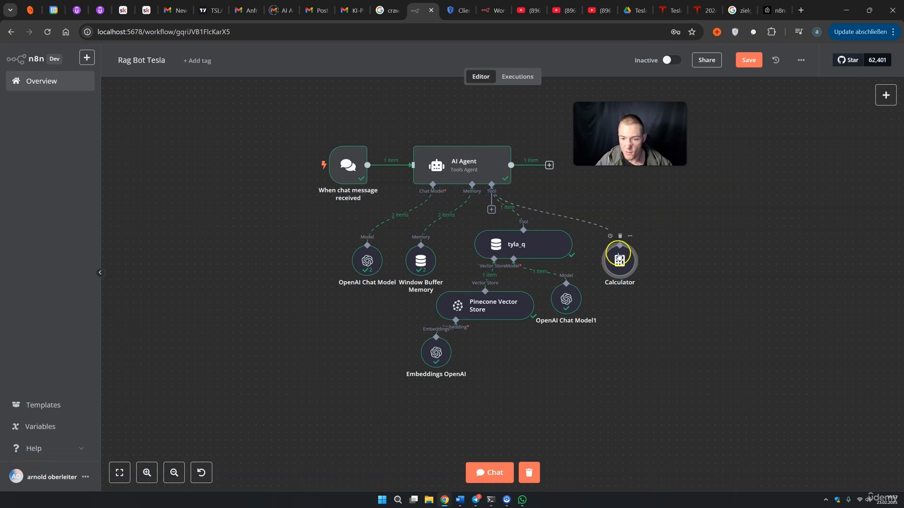
pyautogui.moveTo(618, 267); pyautogui.dragTo(626, 261)
pyautogui.click(498, 475)
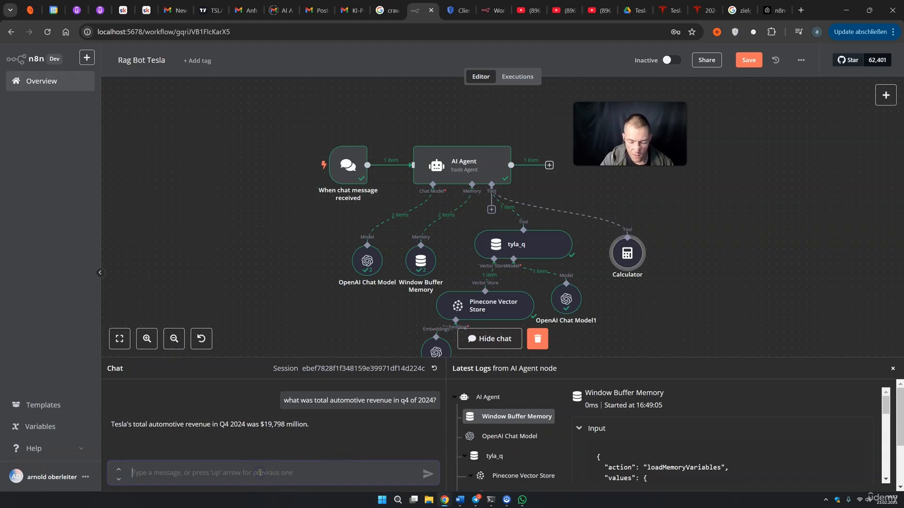
# Ask the agent 'what is 99x99x5', get 49,005 via the Calculator, and close the chat
pyautogui.write('what is 99x99x')
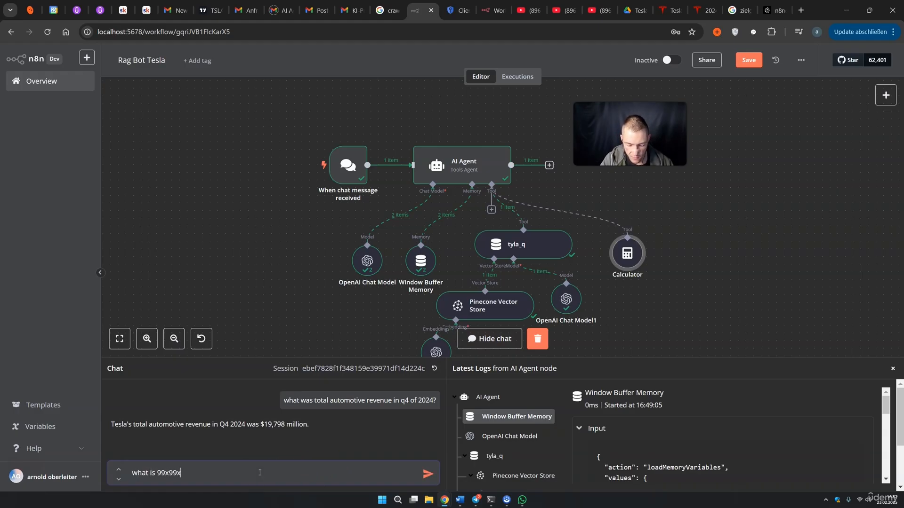
pyautogui.write('5')
pyautogui.press('Return')
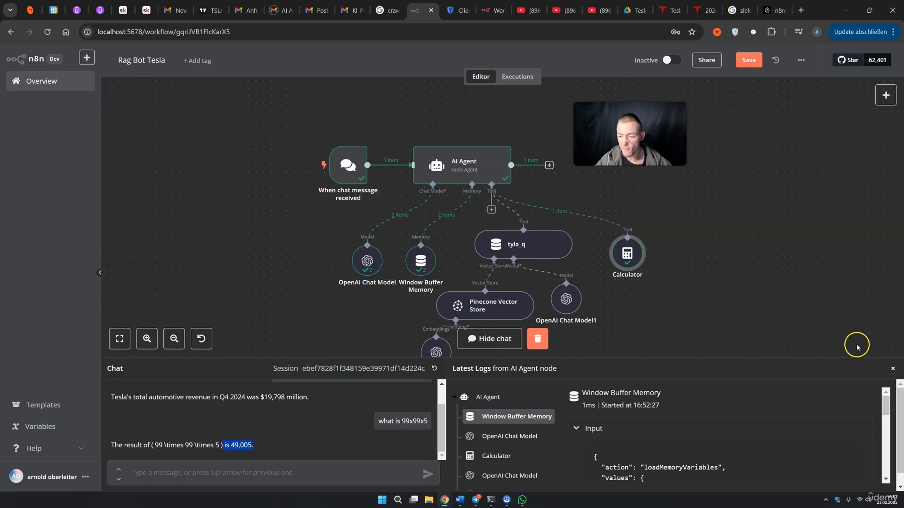
pyautogui.click(893, 369)
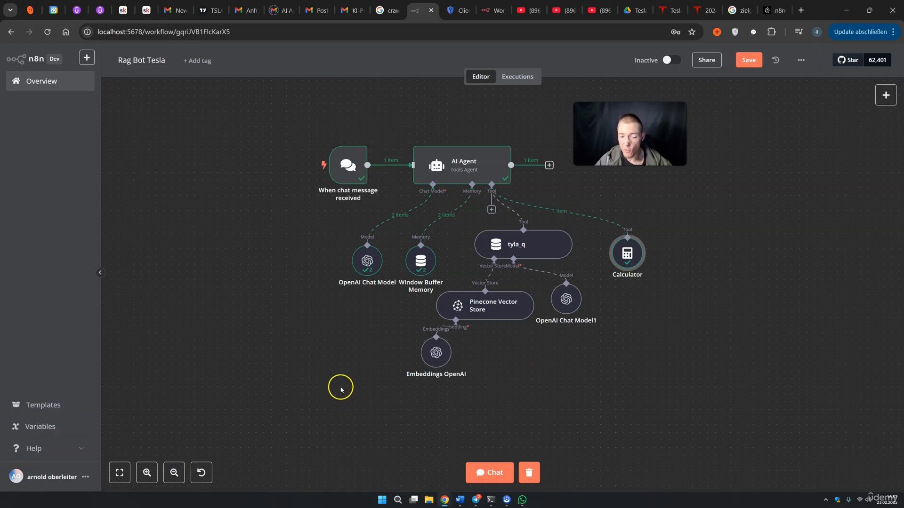
# Save and activate the workflow, make the chat trigger publicly available, and copy its Chat URL
pyautogui.hotkey('ctrl', 's')
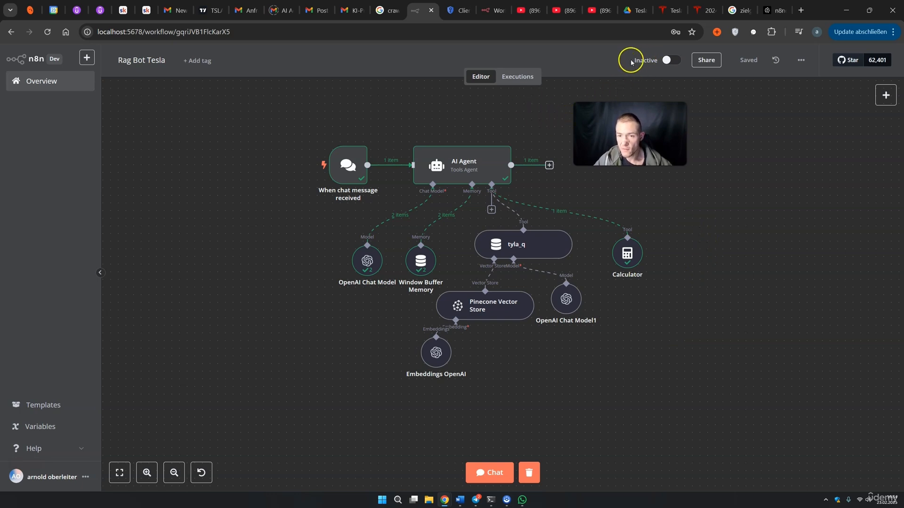
pyautogui.click(669, 61)
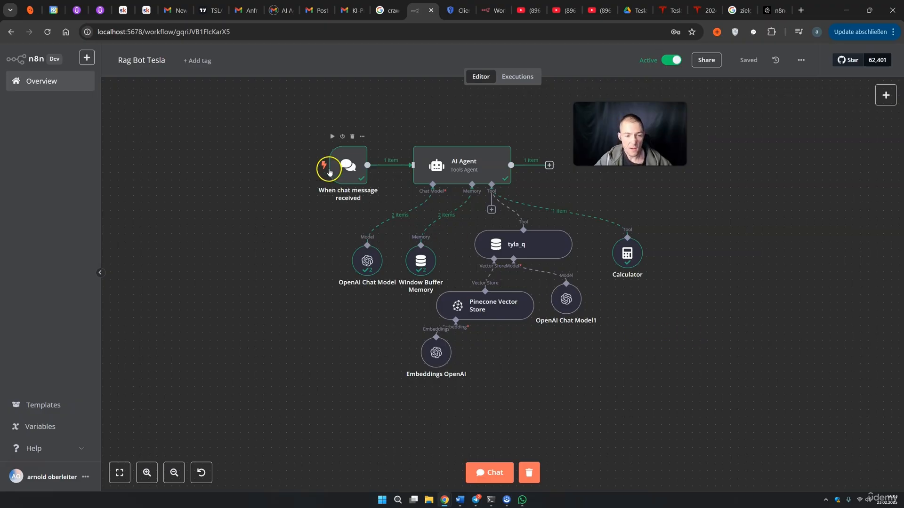
pyautogui.click(348, 163)
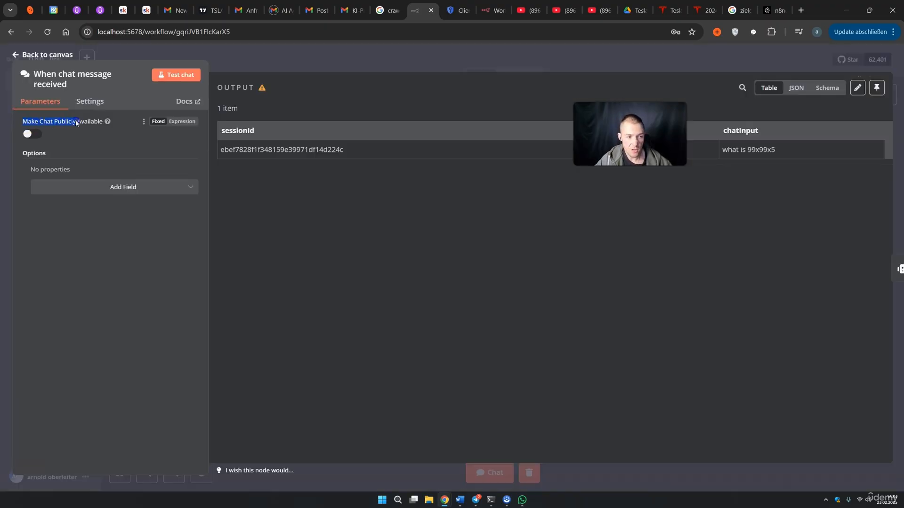
pyautogui.click(30, 134)
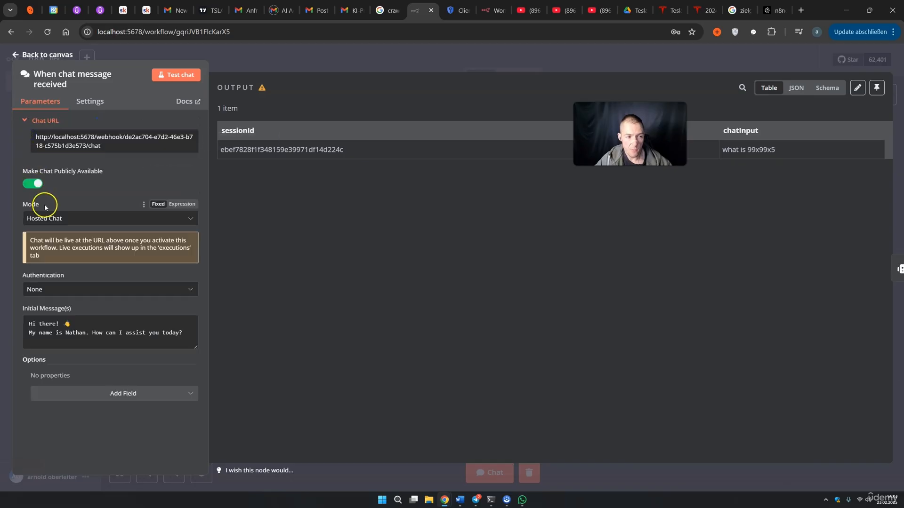
pyautogui.click(74, 142)
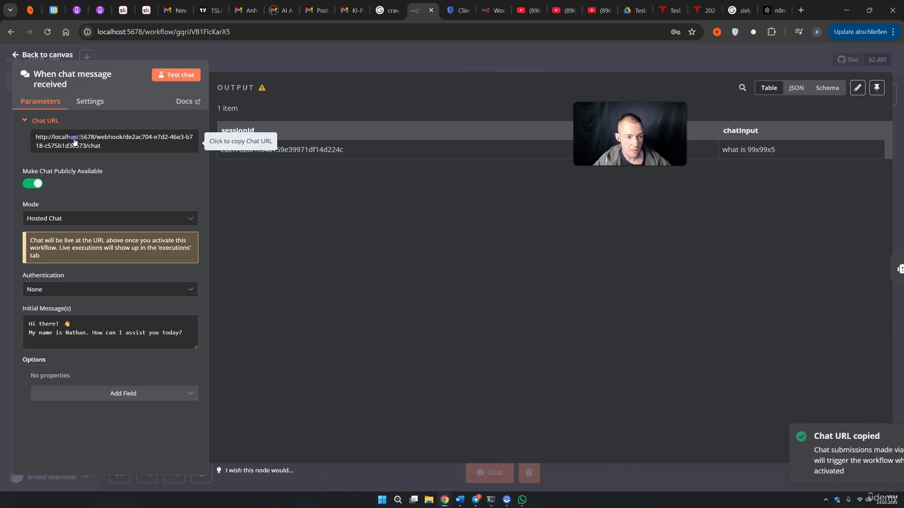
pyautogui.click(801, 10)
# Load the public chat URL and send an introduction giving the user's name
pyautogui.hotkey('ctrl', 'v')
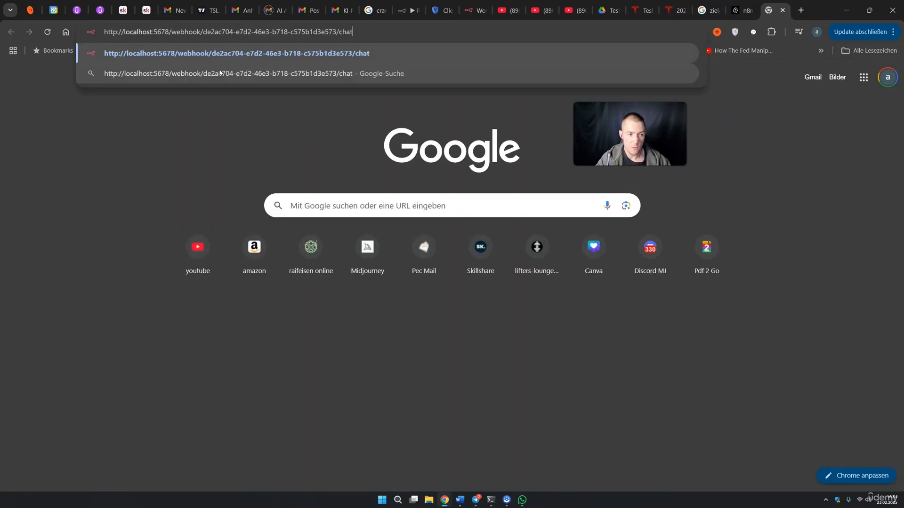
pyautogui.press('Return')
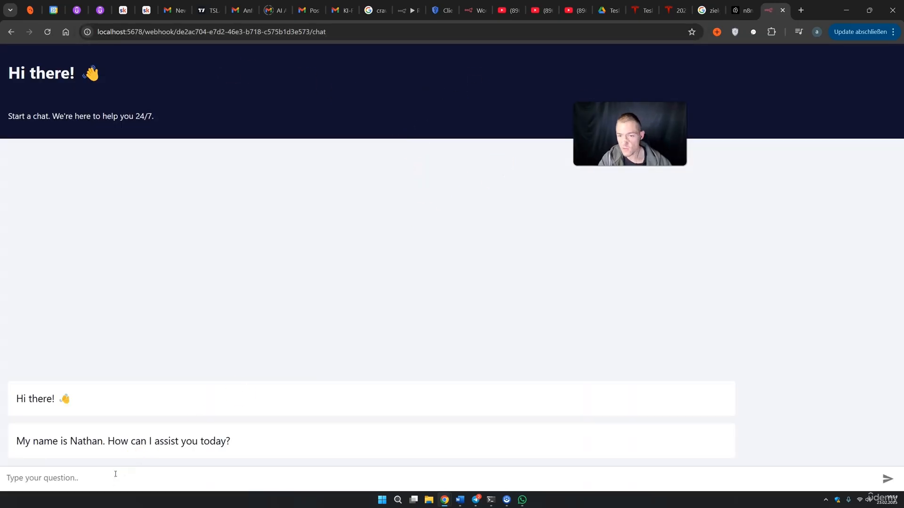
pyautogui.write('hey my na')
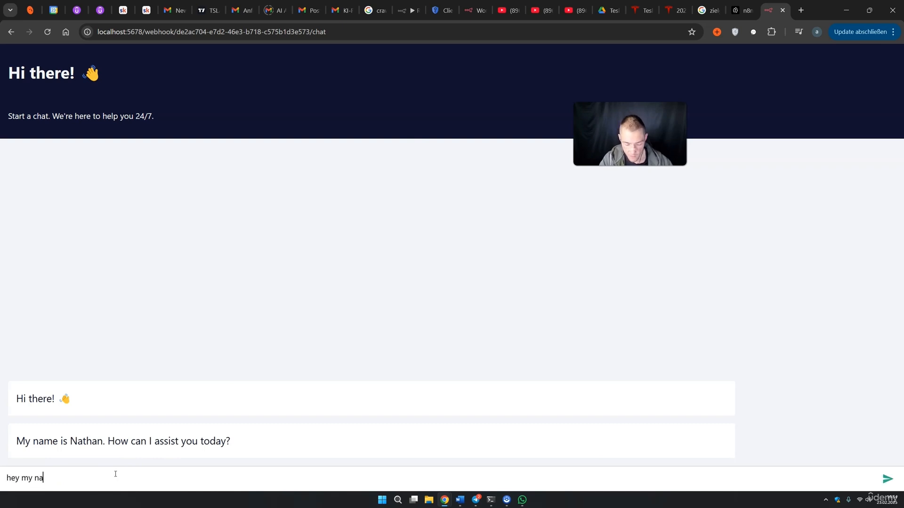
pyautogui.write('me is arnie')
pyautogui.press('Return')
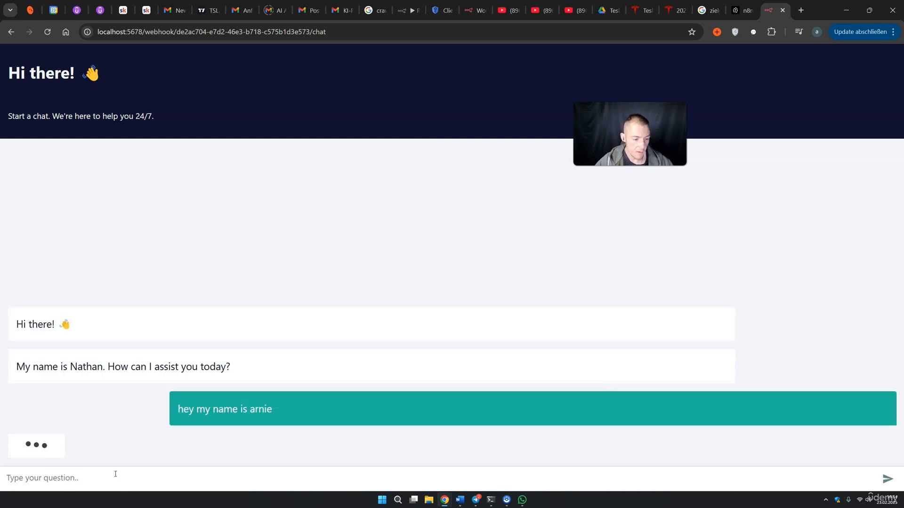
pyautogui.click(119, 474)
pyautogui.moveTo(156, 442); pyautogui.dragTo(289, 445)
pyautogui.click(269, 450)
pyautogui.moveTo(171, 441); pyautogui.dragTo(276, 443)
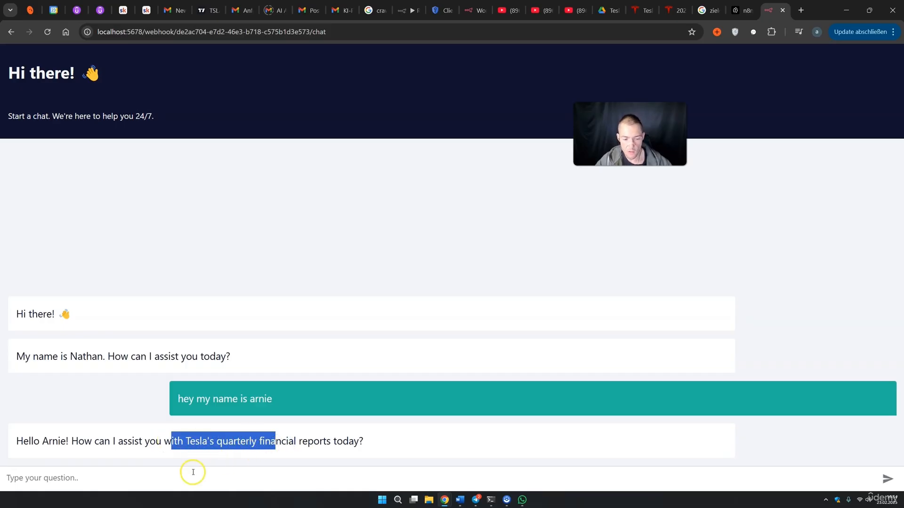
# Ask 'no, what is my name?' and confirm the bot recalls the name correctly
pyautogui.click(177, 480)
pyautogui.write('n')
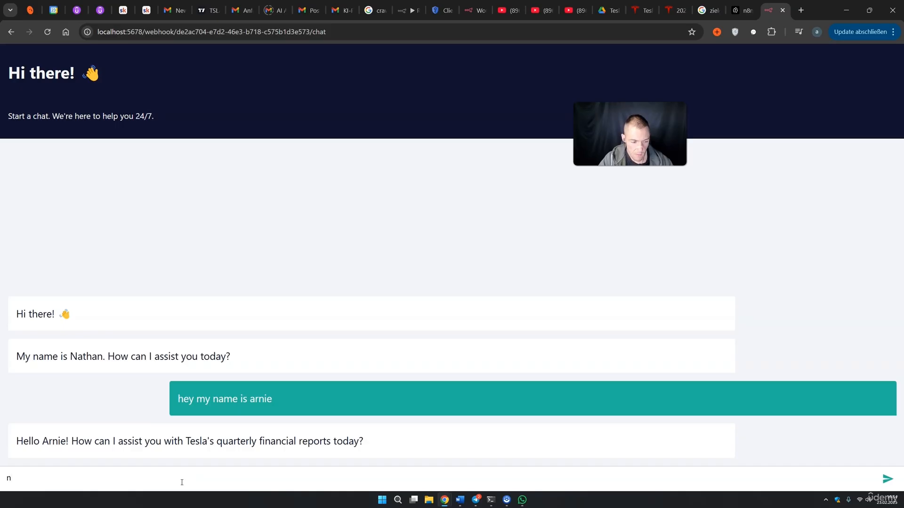
pyautogui.write('o, what is my name?')
pyautogui.press('Return')
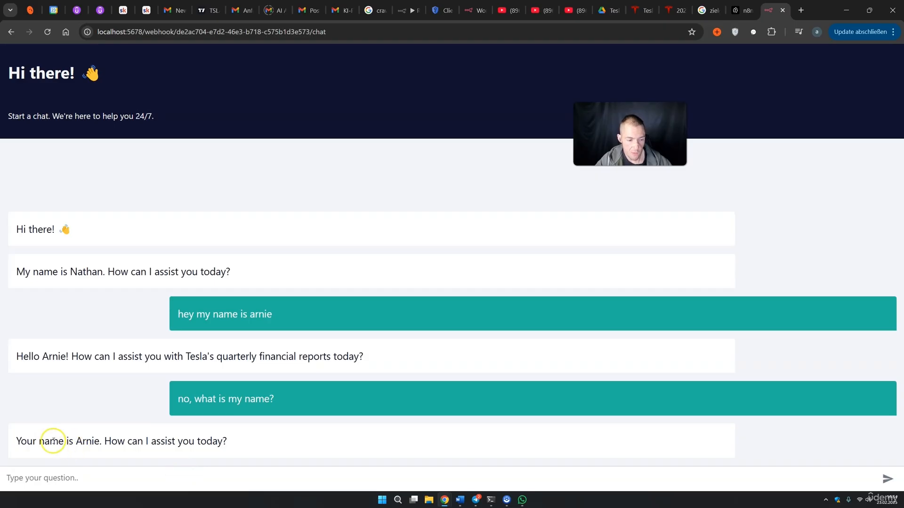
pyautogui.moveTo(50, 441); pyautogui.dragTo(124, 442)
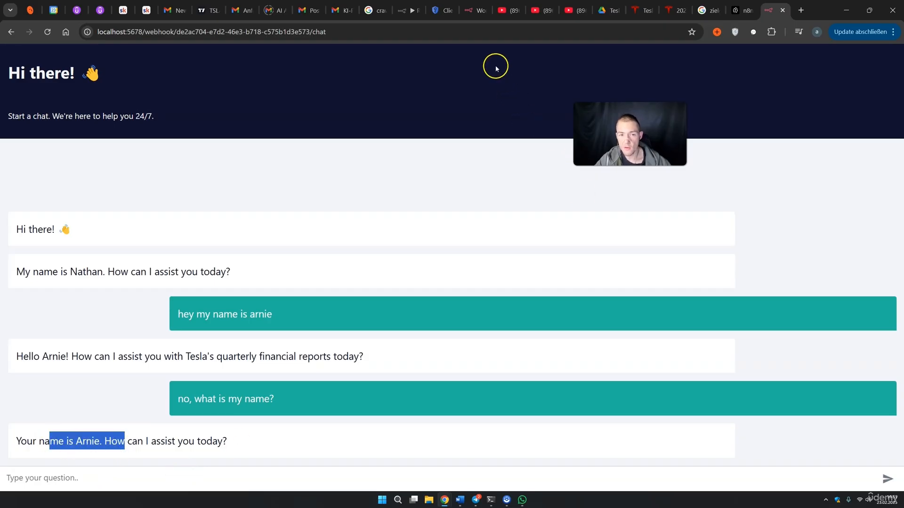
pyautogui.click(407, 11)
pyautogui.click(454, 68)
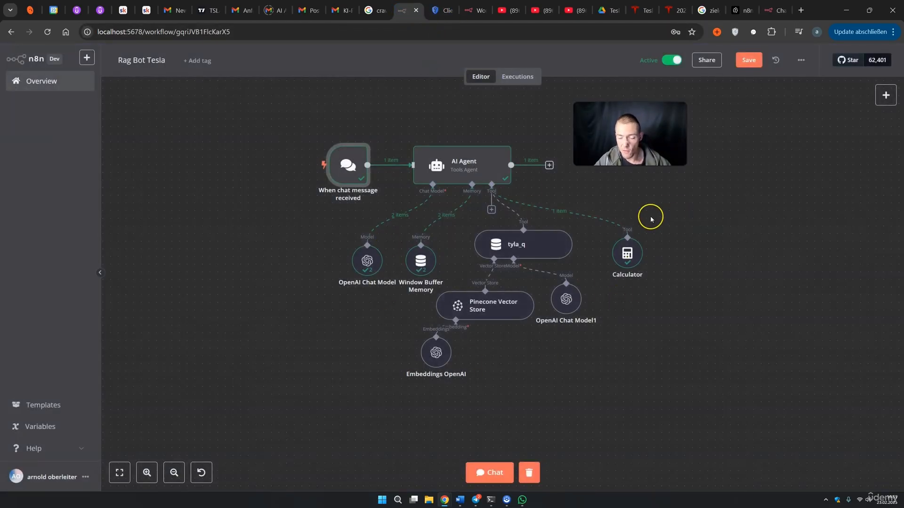
# Review the chat trigger node's settings and close them
pyautogui.doubleClick(340, 171)
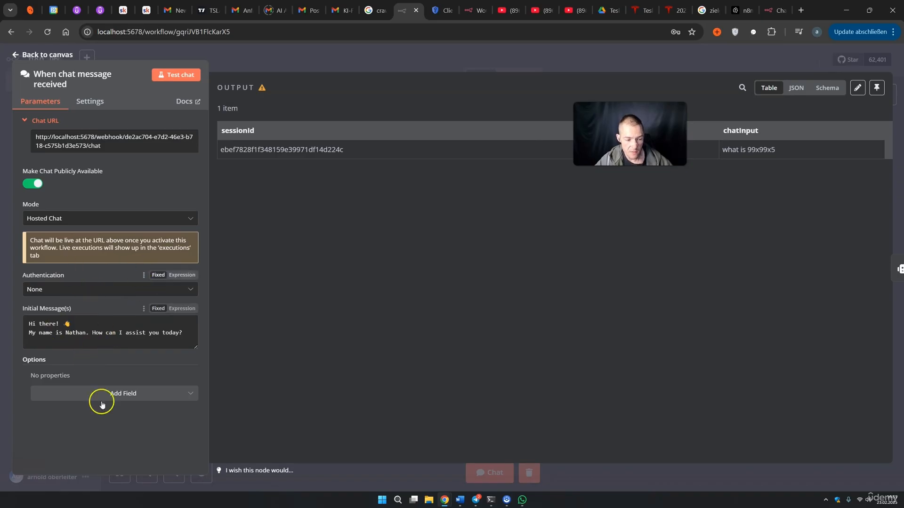
pyautogui.click(717, 67)
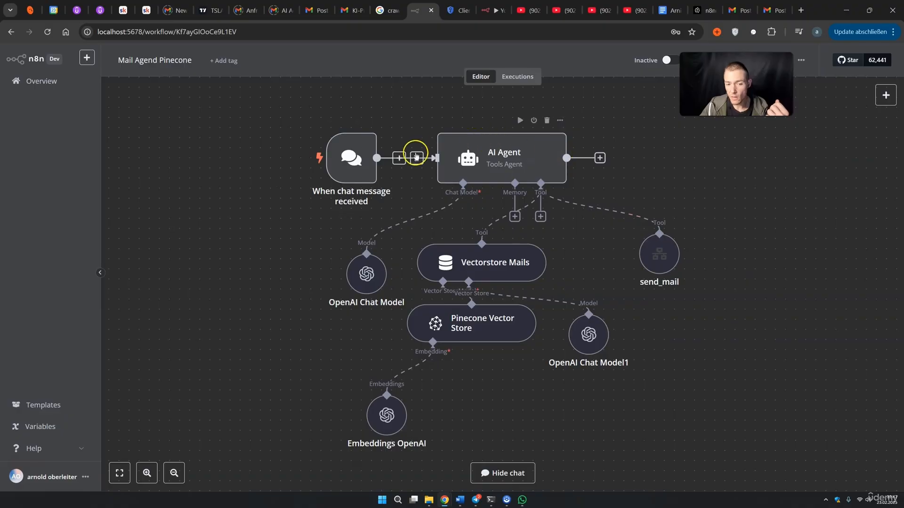
# Nudge the OpenAI Chat Model and send_mail nodes left, then select and review all Mails to Pinecone nodes
pyautogui.moveTo(375, 282); pyautogui.dragTo(364, 276)
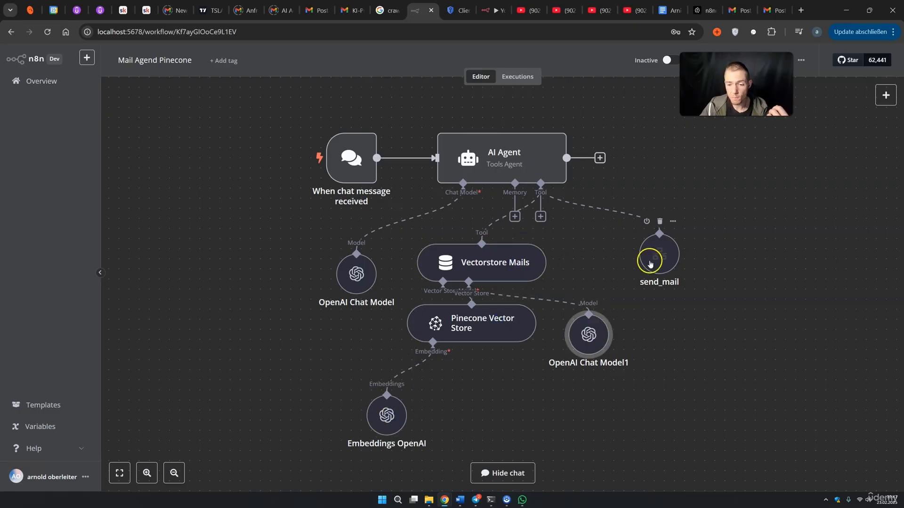
pyautogui.moveTo(646, 256); pyautogui.dragTo(637, 257)
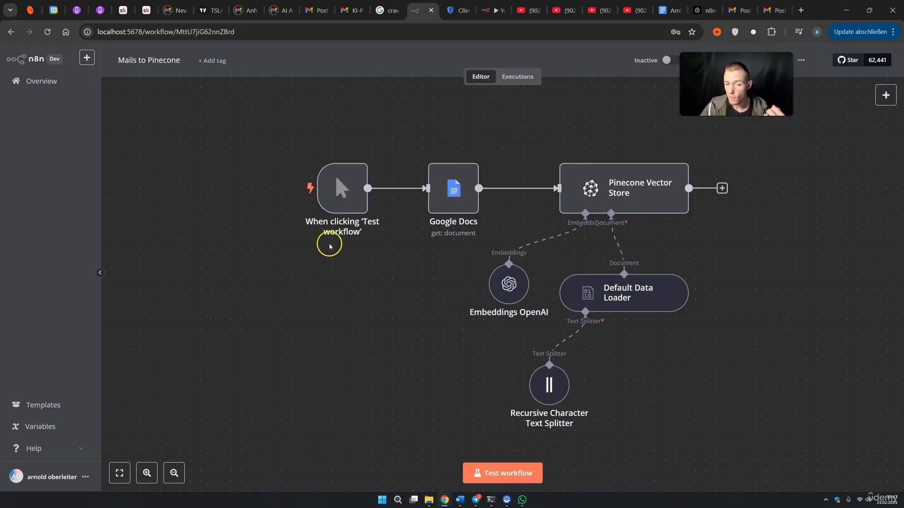
pyautogui.moveTo(281, 122); pyautogui.dragTo(734, 409)
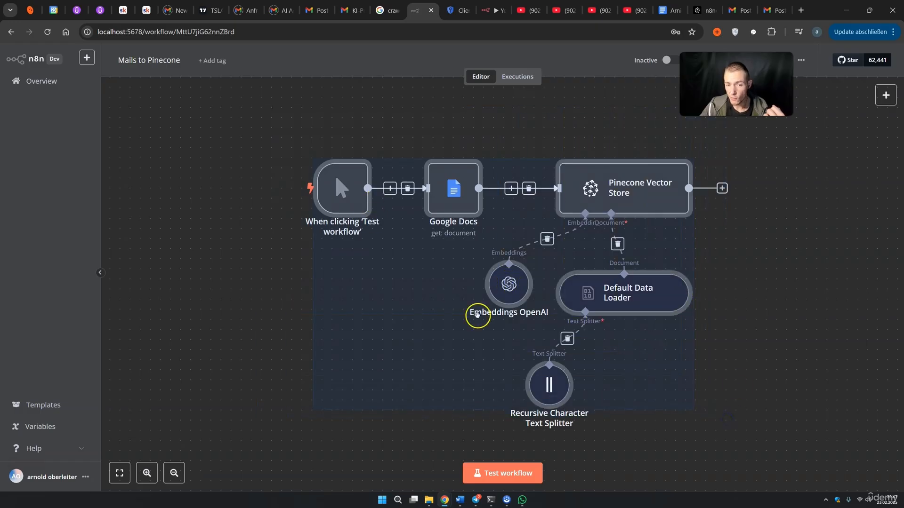
pyautogui.click(237, 315)
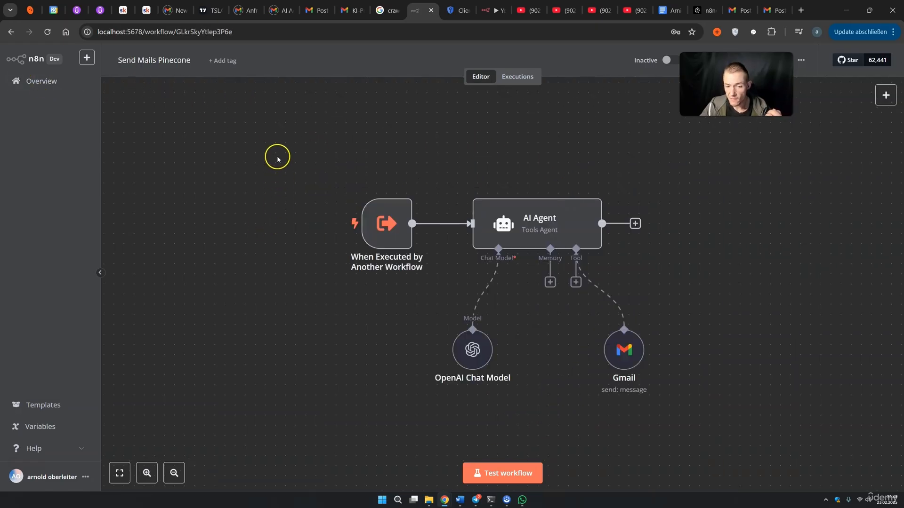
pyautogui.moveTo(277, 159); pyautogui.dragTo(664, 404)
pyautogui.click(715, 414)
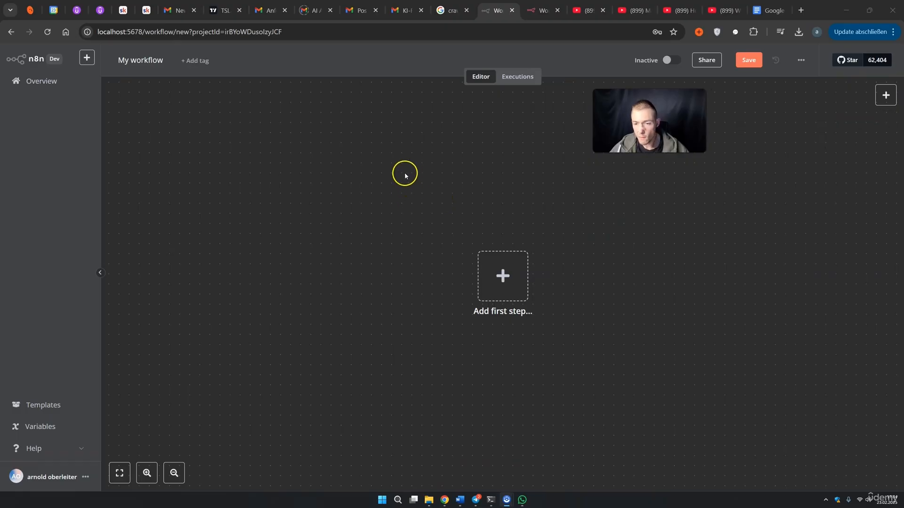
# Rename the new workflow to 'Mails to Pinecone'
pyautogui.click(154, 60)
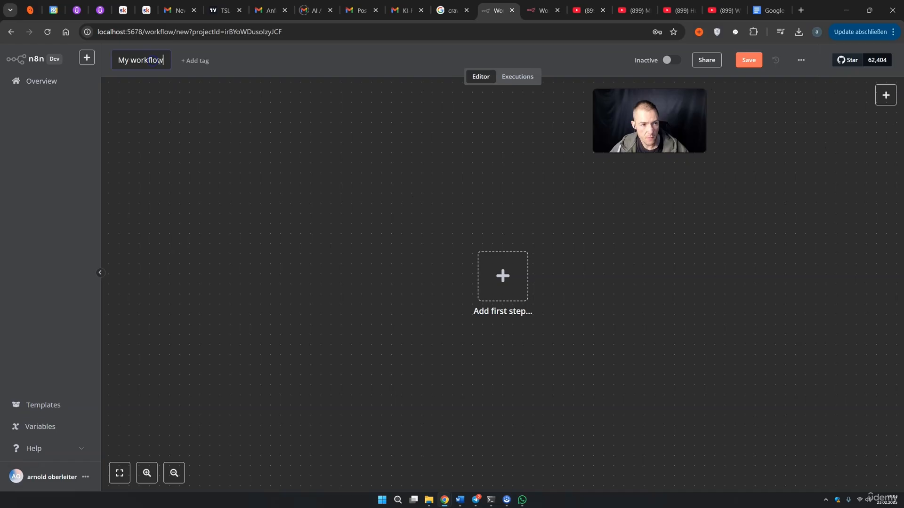
pyautogui.hotkey('ctrl', 'a')
pyautogui.write('M')
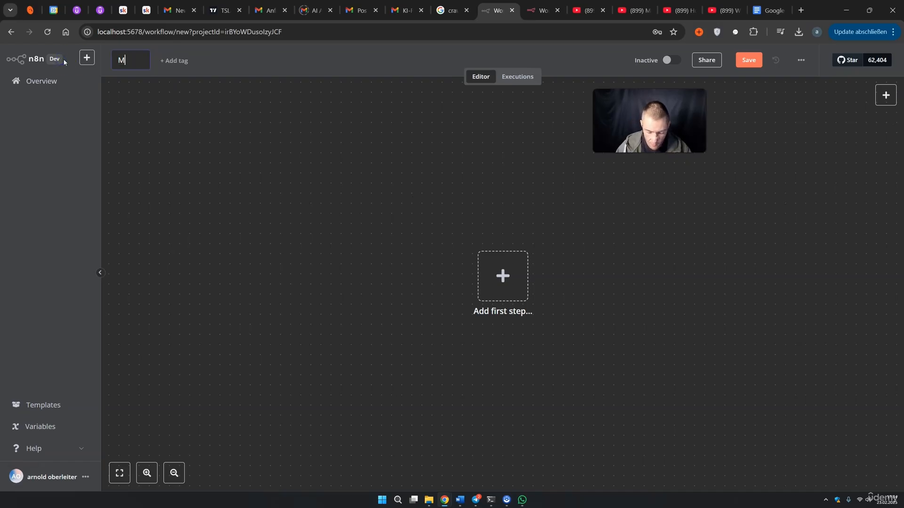
pyautogui.write('ails to Pinecond')
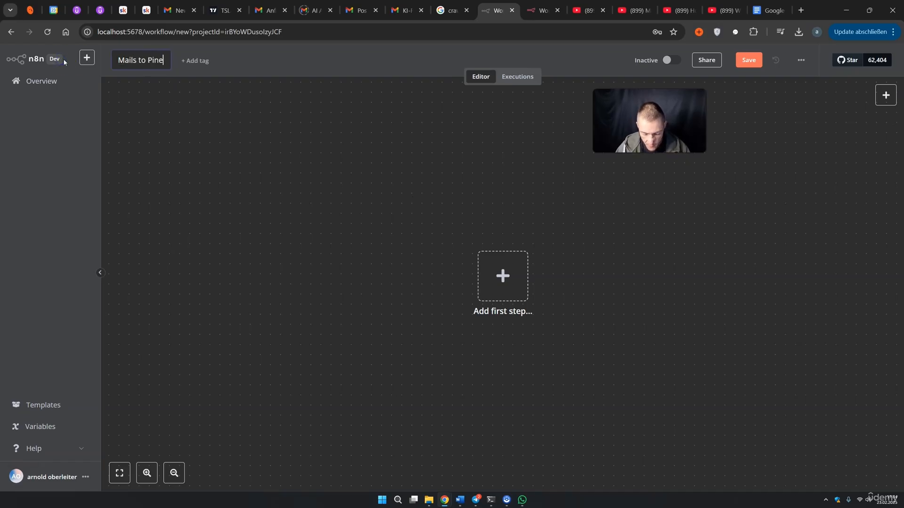
pyautogui.press('BackSpace')
pyautogui.write('e')
pyautogui.press('Return')
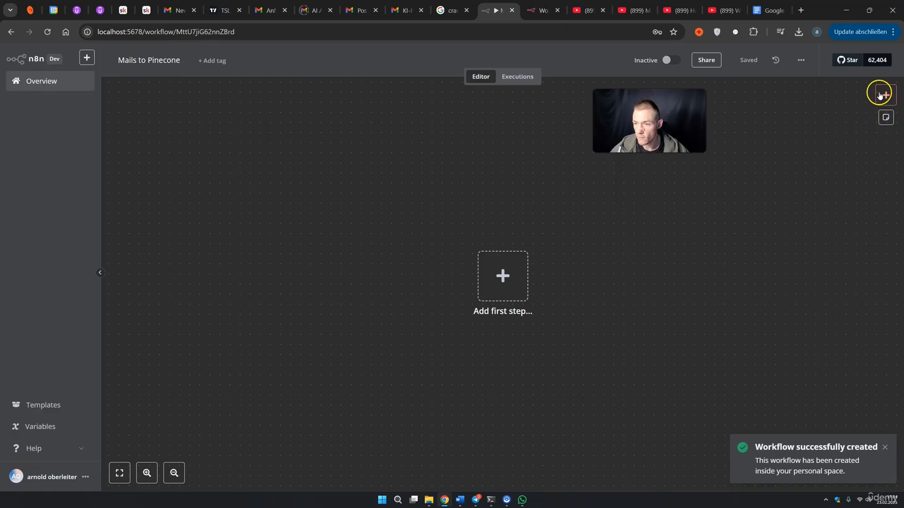
# Add a manual trigger as the workflow's first node
pyautogui.click(886, 95)
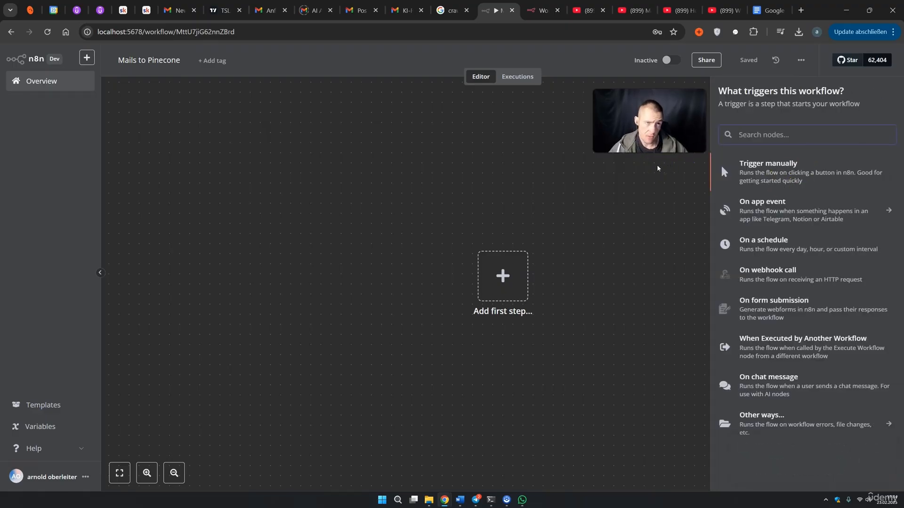
pyautogui.click(643, 169)
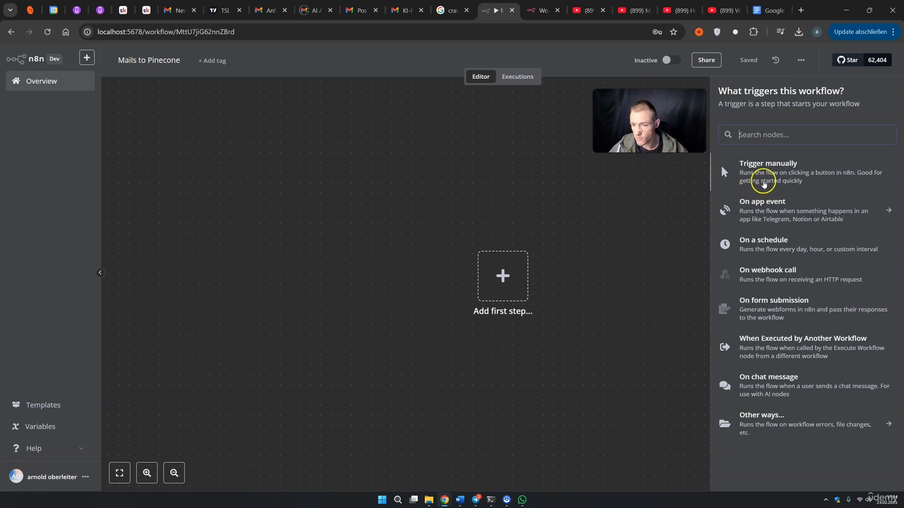
pyautogui.click(766, 179)
# Test-run the manual trigger, which outputs 1 item, and open the next-node list after it
pyautogui.click(589, 297)
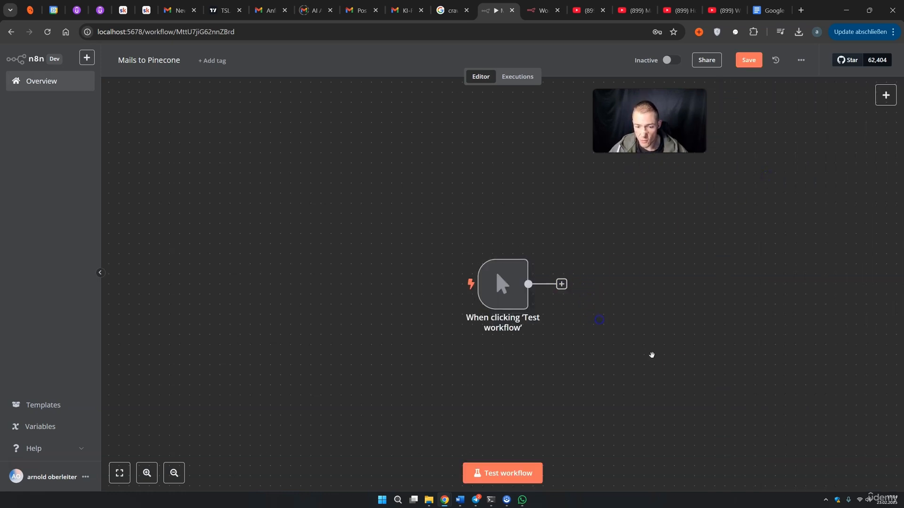
pyautogui.click(549, 305)
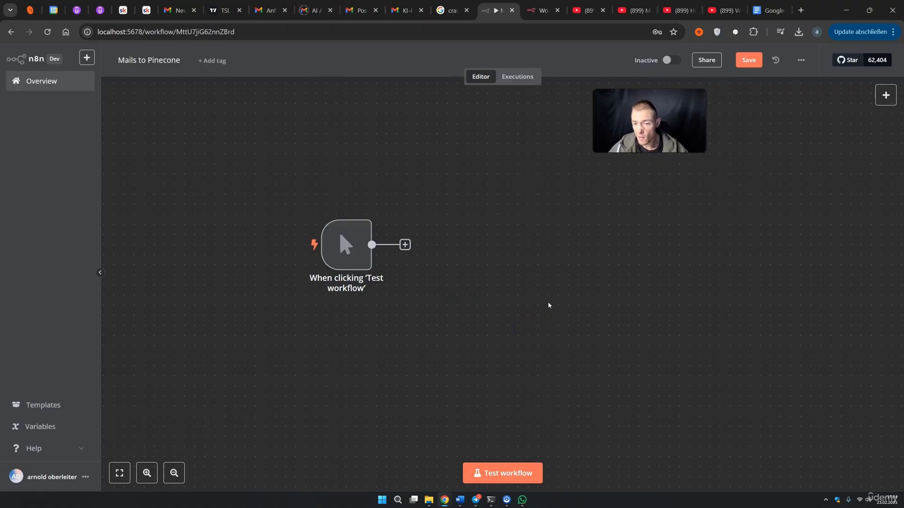
pyautogui.click(539, 298)
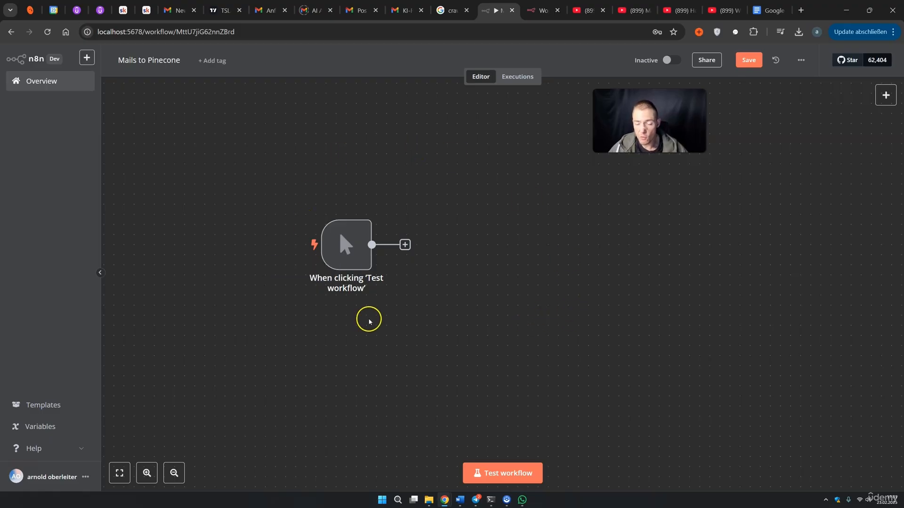
pyautogui.moveTo(353, 253)
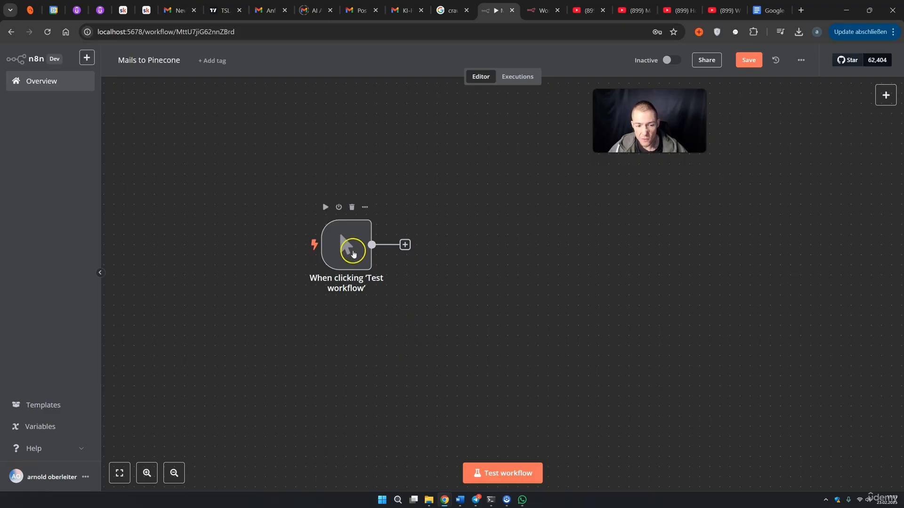
pyautogui.click(503, 473)
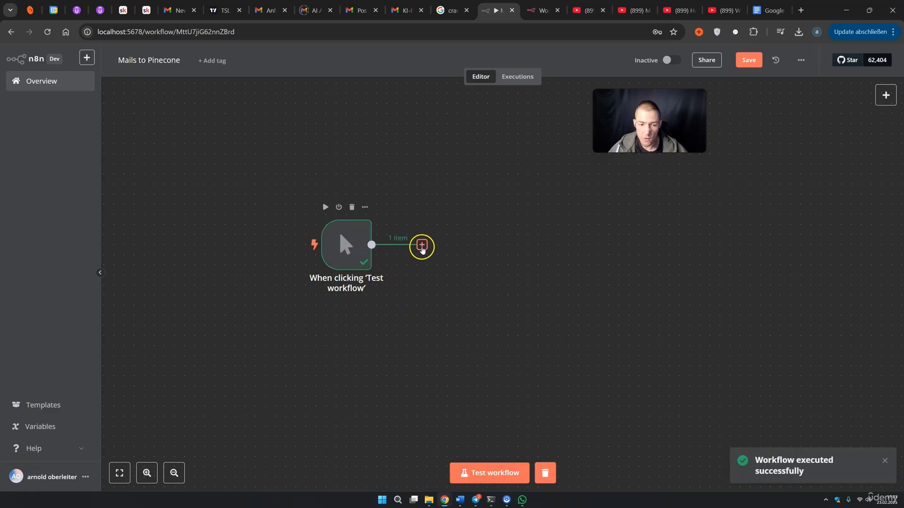
pyautogui.click(422, 245)
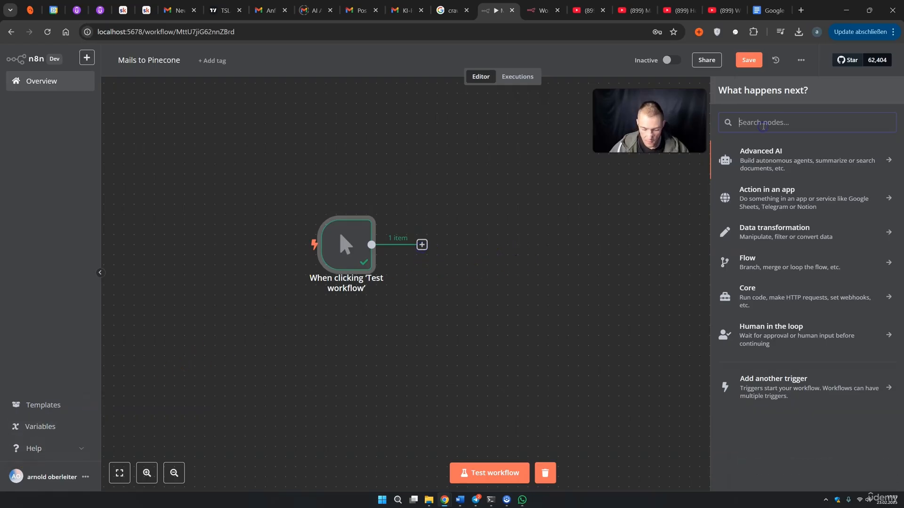
# Add a Google Docs 'Get a document' node after the trigger
pyautogui.write('google d')
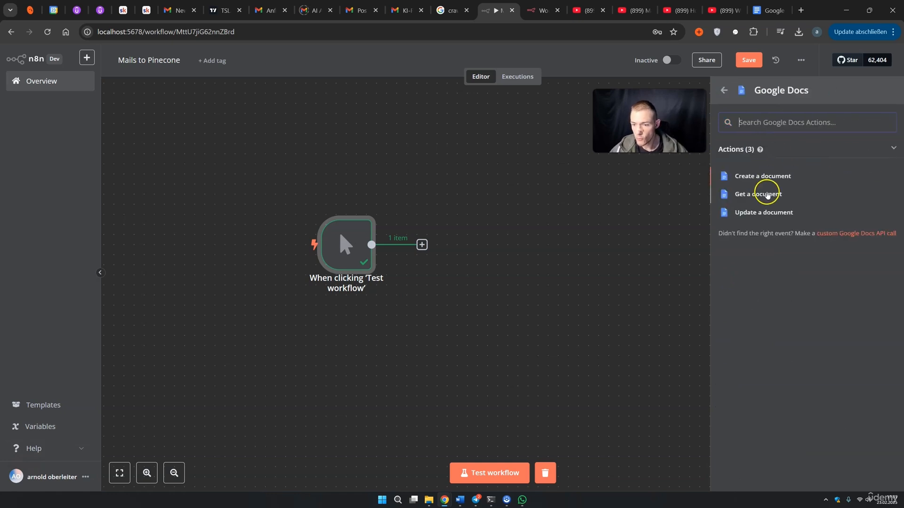
pyautogui.click(764, 194)
pyautogui.moveTo(648, 136); pyautogui.dragTo(672, 134)
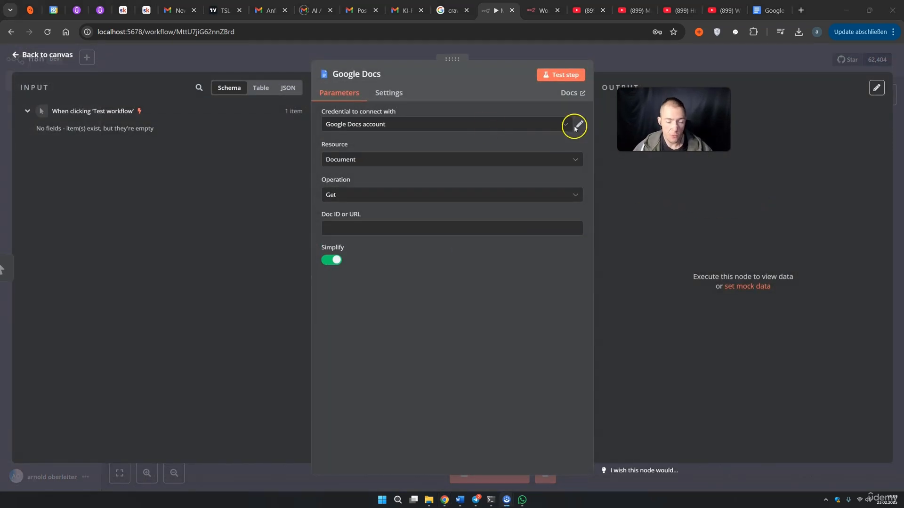
# Start a new Google Docs credential and follow its OAuth setup docs to Google Cloud
pyautogui.click(559, 127)
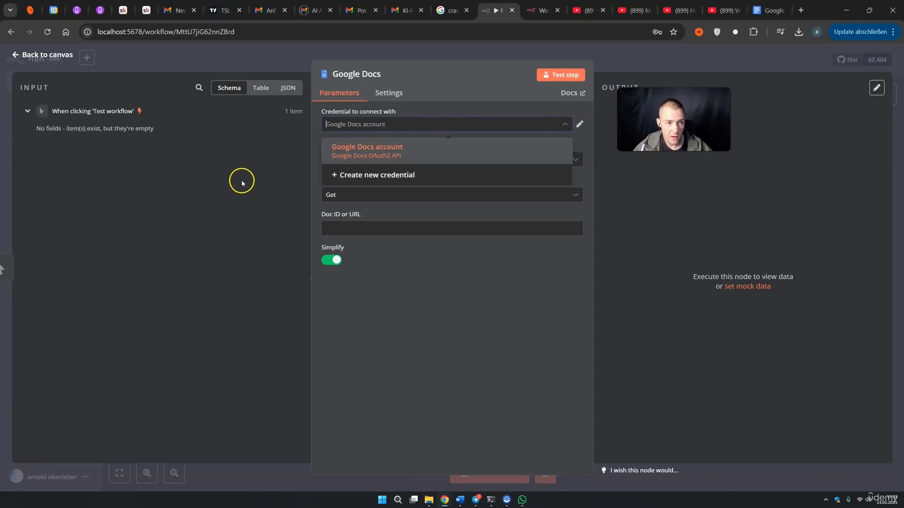
pyautogui.click(379, 183)
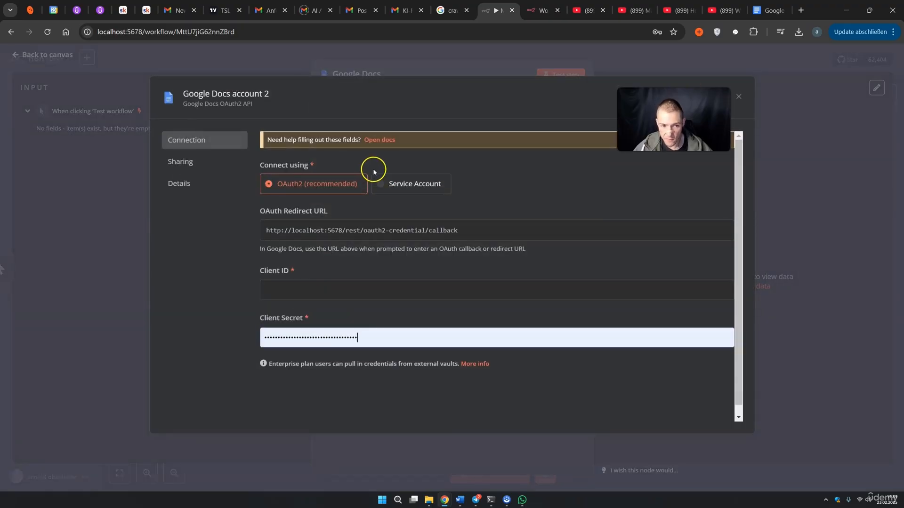
pyautogui.click(385, 144)
pyautogui.scroll(-2, 394, 295)
pyautogui.click(367, 361)
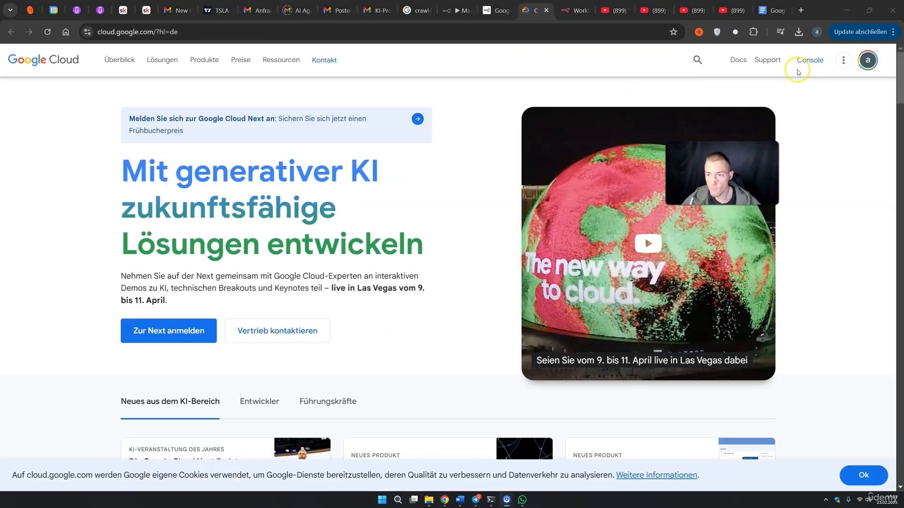
# Create a Google Cloud project named 'n8n docs' and switch to it
pyautogui.click(806, 59)
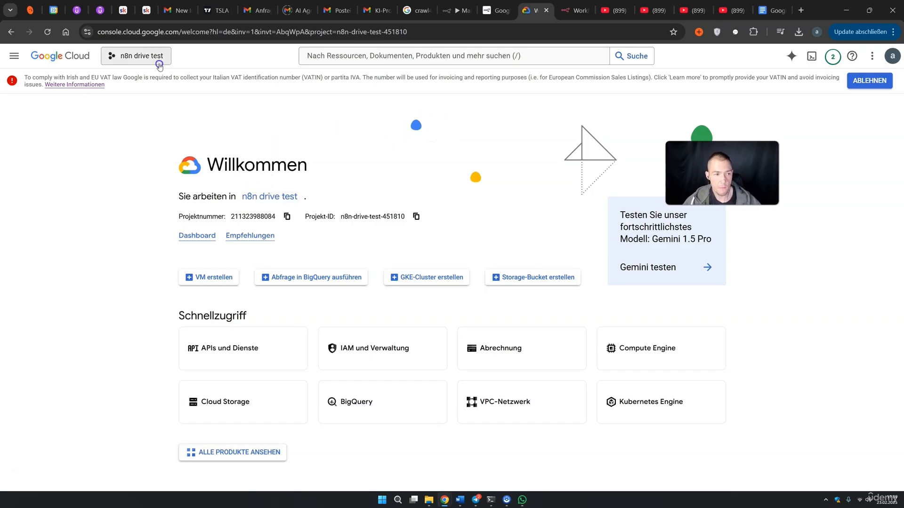
pyautogui.click(156, 59)
pyautogui.click(602, 145)
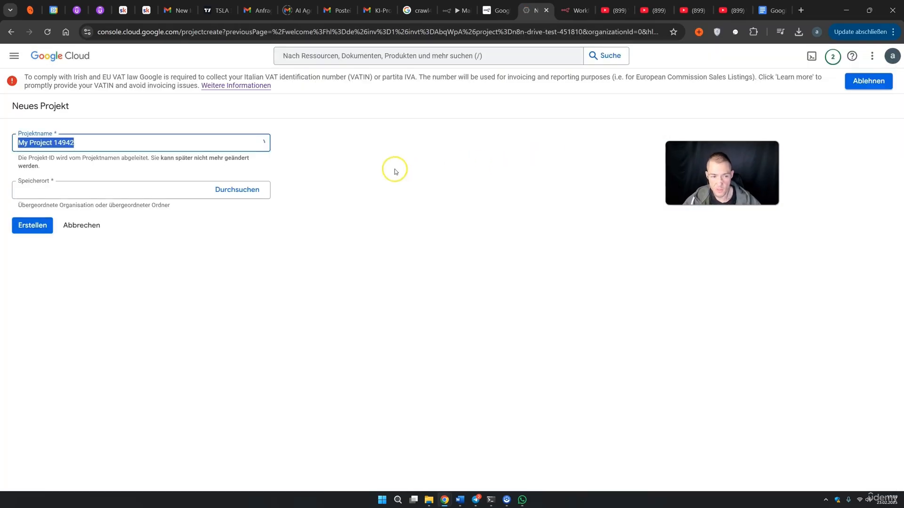
pyautogui.write('n8n docs')
pyautogui.click(32, 288)
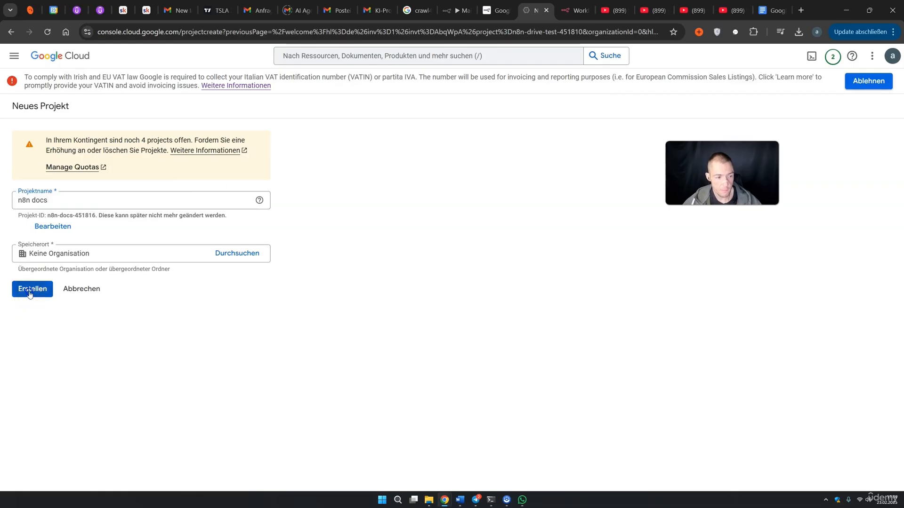
pyautogui.click(698, 123)
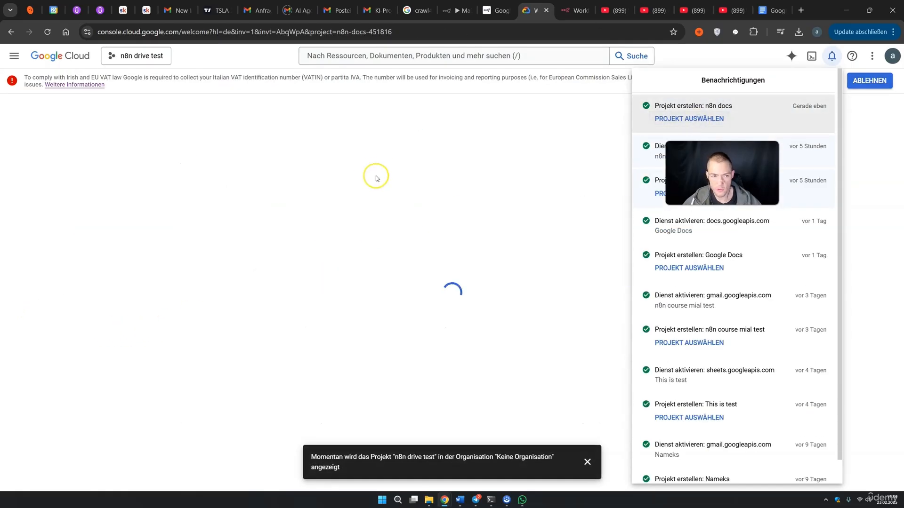
pyautogui.click(15, 55)
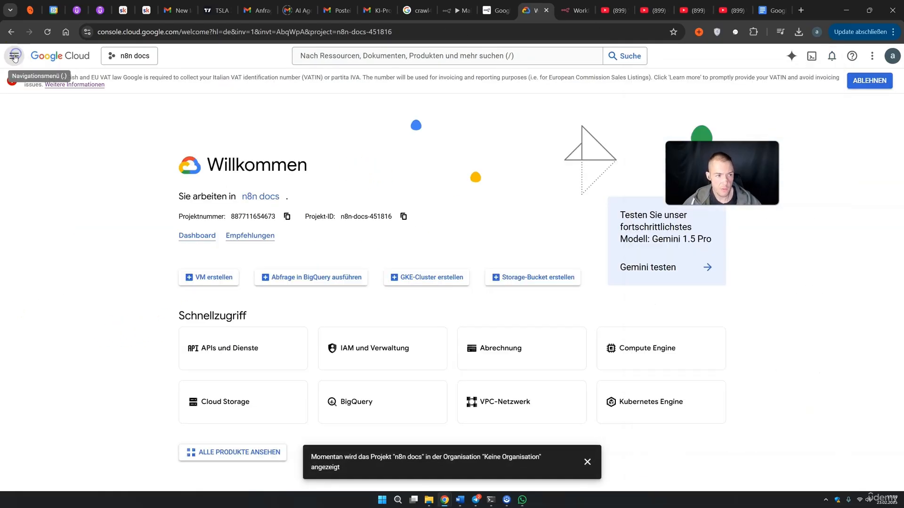
# Enable the Google Docs API for the n8n docs project from the API library
pyautogui.click(14, 56)
pyautogui.moveTo(57, 167)
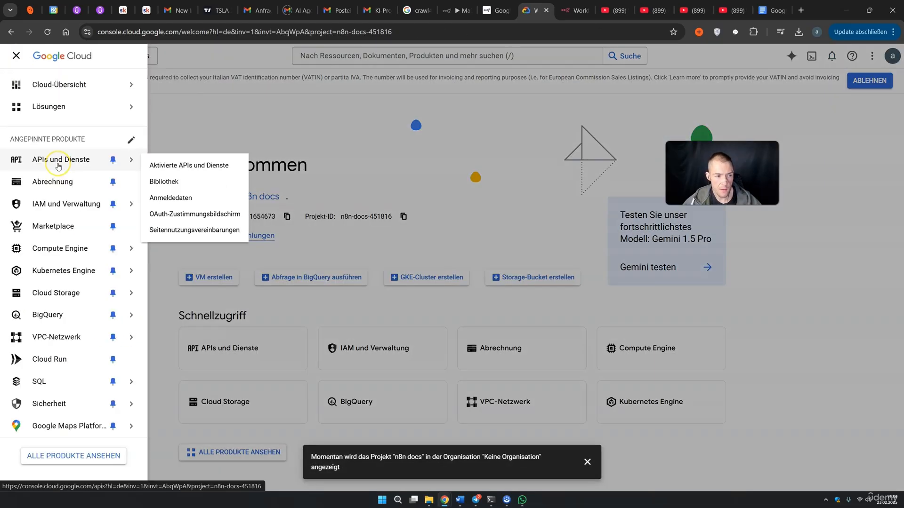
pyautogui.click(163, 178)
pyautogui.write('google docs')
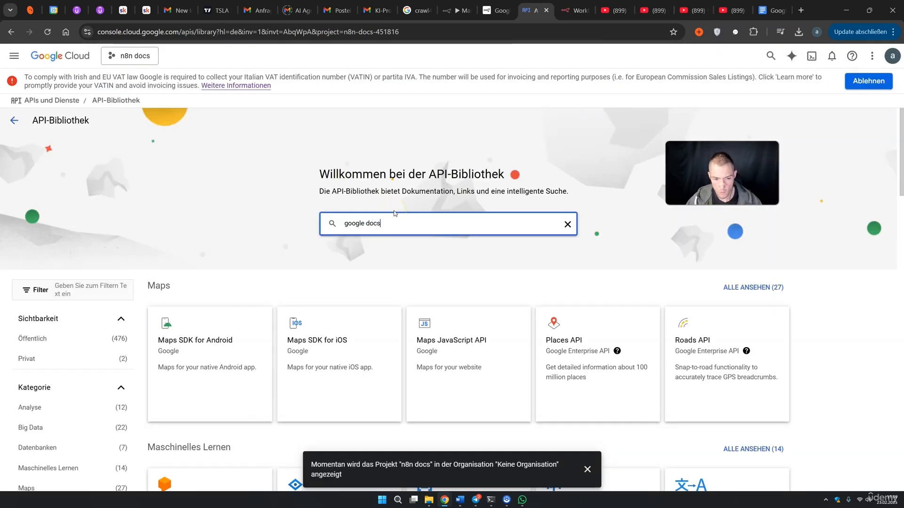
pyautogui.press('Return')
pyautogui.click(254, 219)
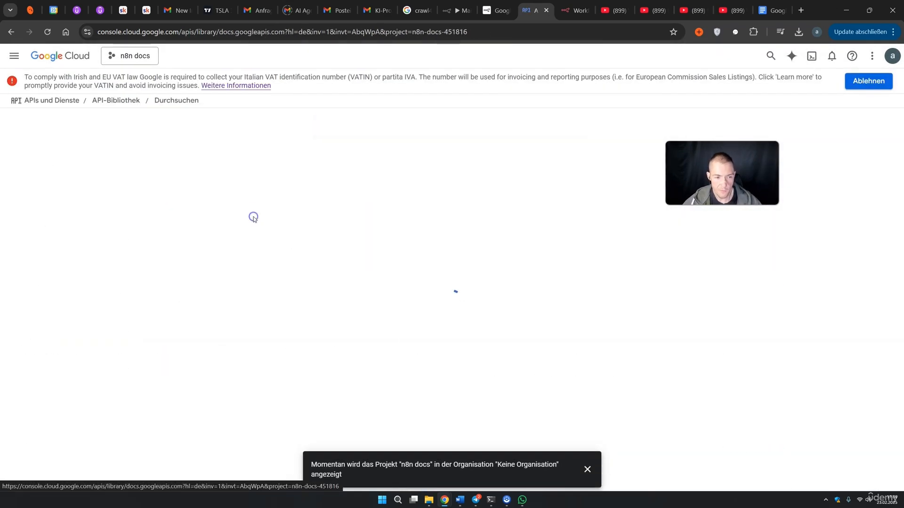
pyautogui.click(139, 213)
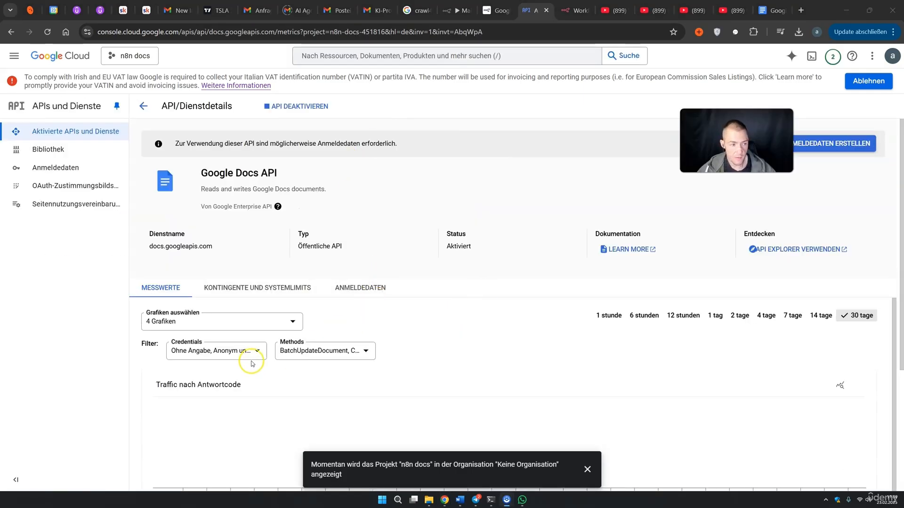
pyautogui.click(78, 190)
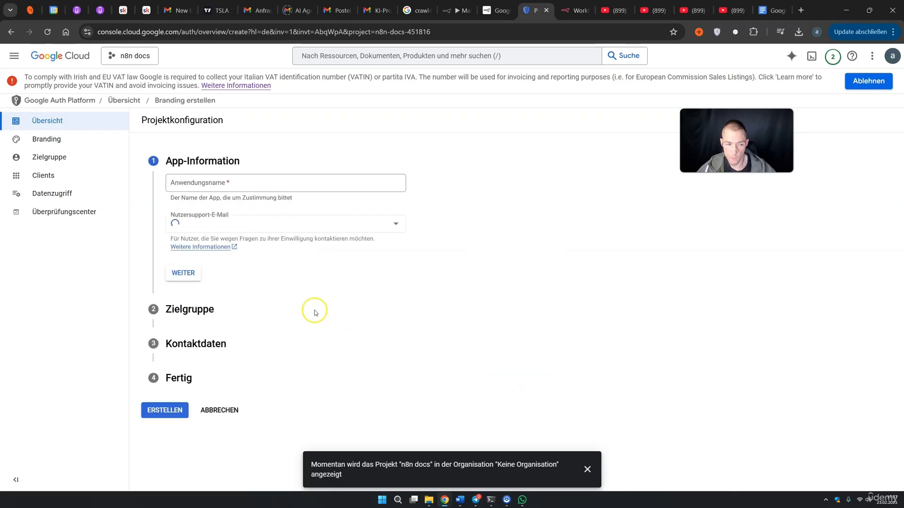
# Create an external OAuth consent configuration for app 'n8n docs' with support and contact e-mails
pyautogui.click(213, 185)
pyautogui.write('n8n docs')
pyautogui.click(203, 230)
pyautogui.click(193, 269)
pyautogui.click(170, 265)
pyautogui.click(183, 371)
pyautogui.click(191, 277)
pyautogui.click(184, 300)
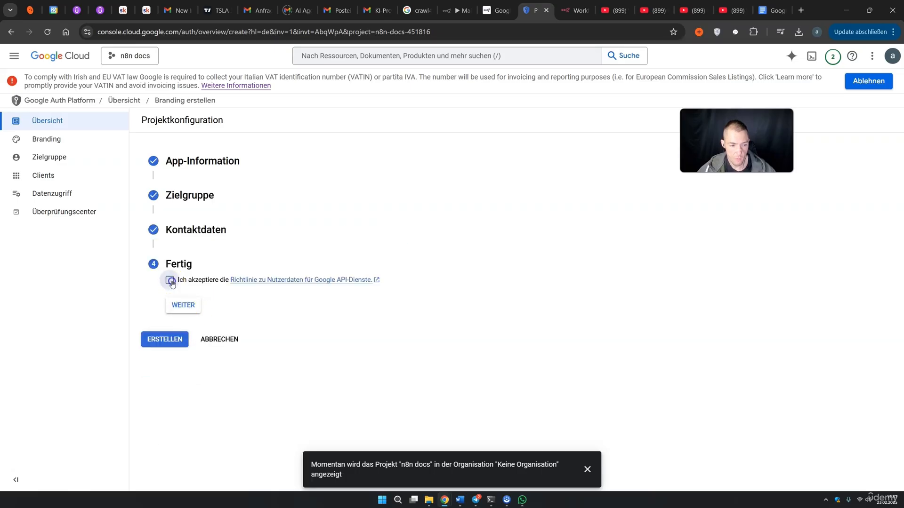
pyautogui.click(179, 305)
pyautogui.click(171, 301)
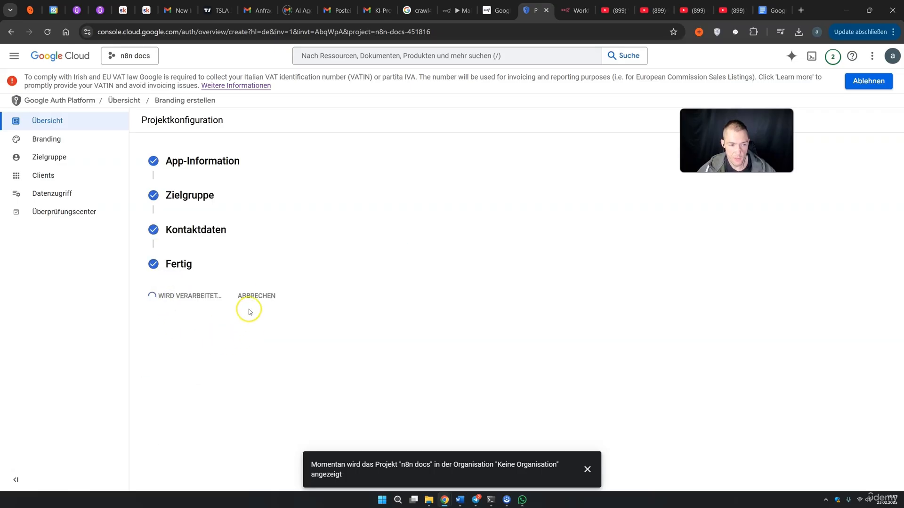
# Create an OAuth web client using n8n's callback URL as the redirect URI
pyautogui.click(864, 193)
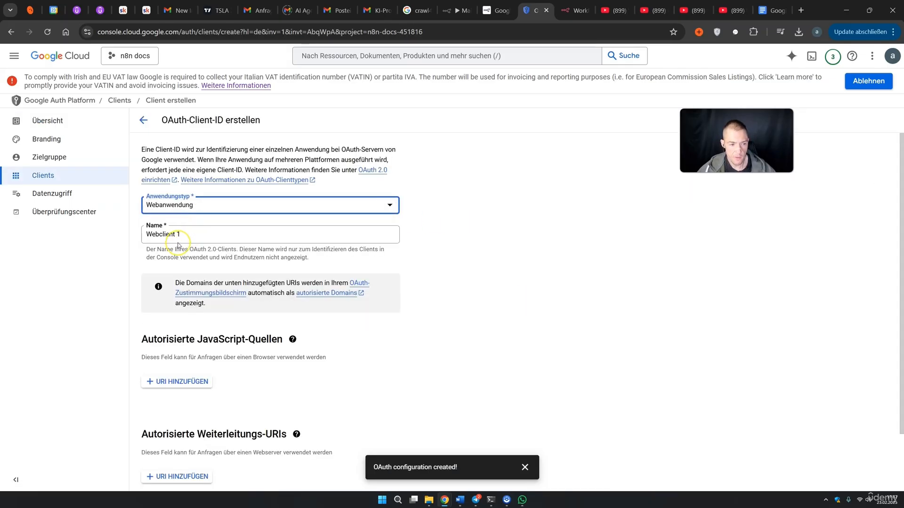
pyautogui.scroll(-2, 178, 245)
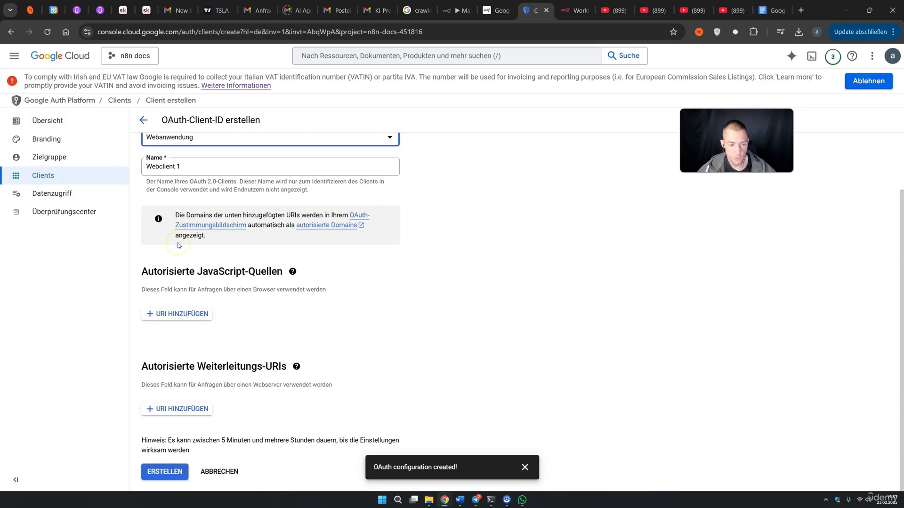
pyautogui.click(191, 412)
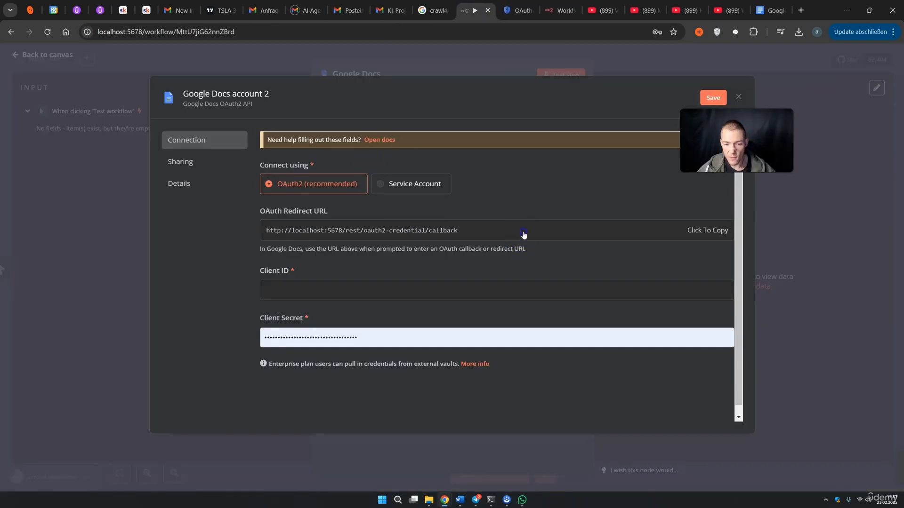
pyautogui.click(524, 234)
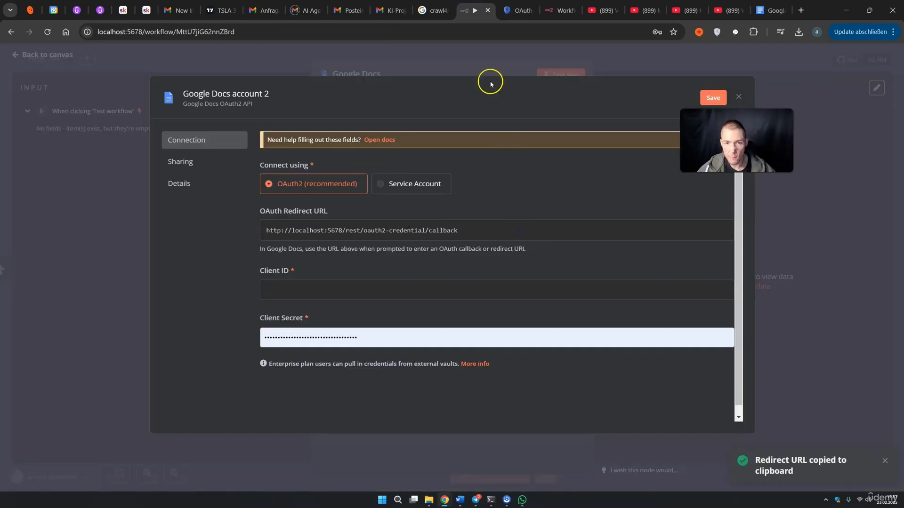
pyautogui.click(517, 10)
pyautogui.click(204, 413)
pyautogui.hotkey('ctrl', 'v')
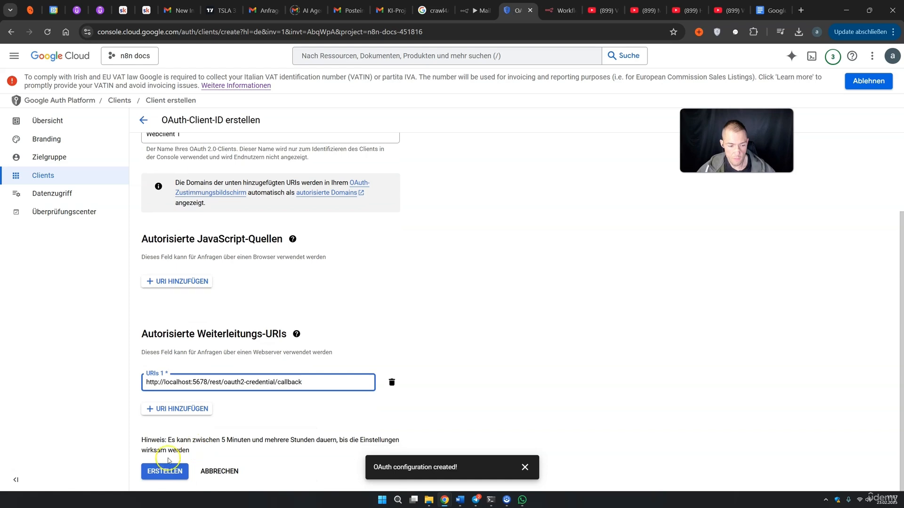
pyautogui.click(164, 475)
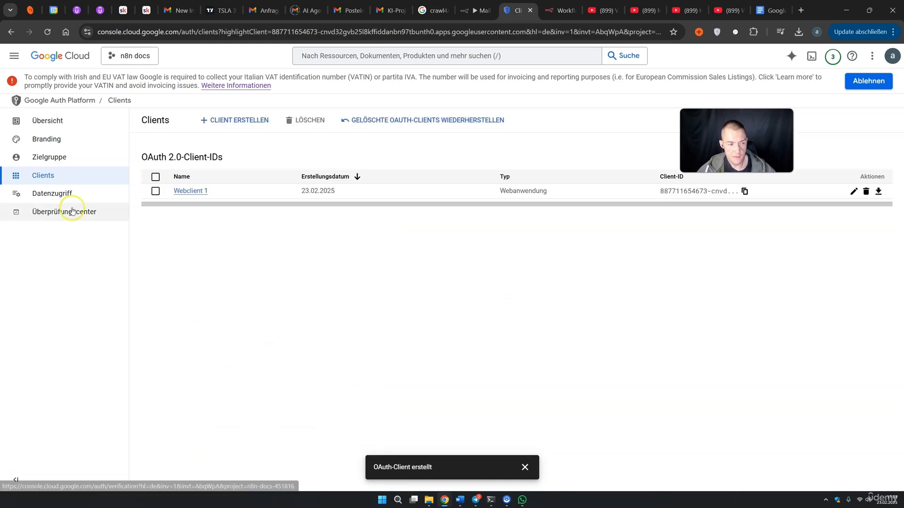
# Add a test user's e-mail to the app's audience and save it
pyautogui.click(70, 163)
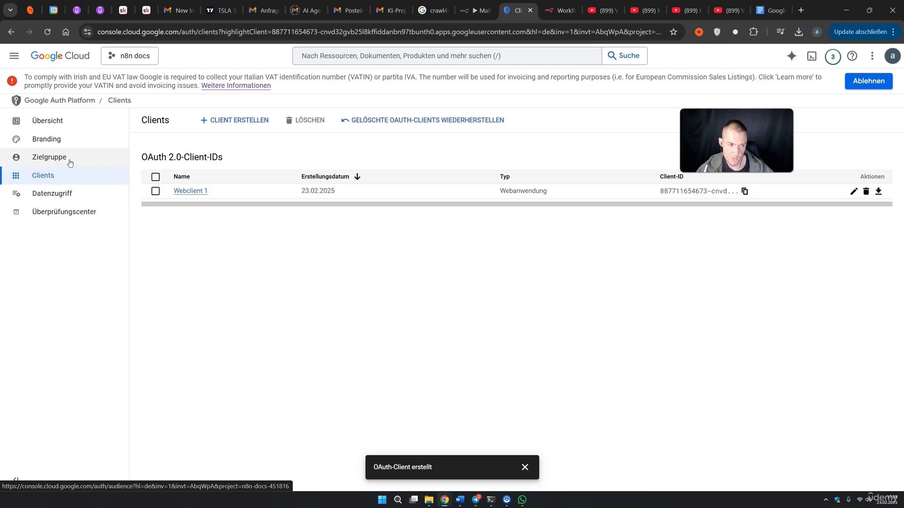
pyautogui.scroll(-2, 329, 330)
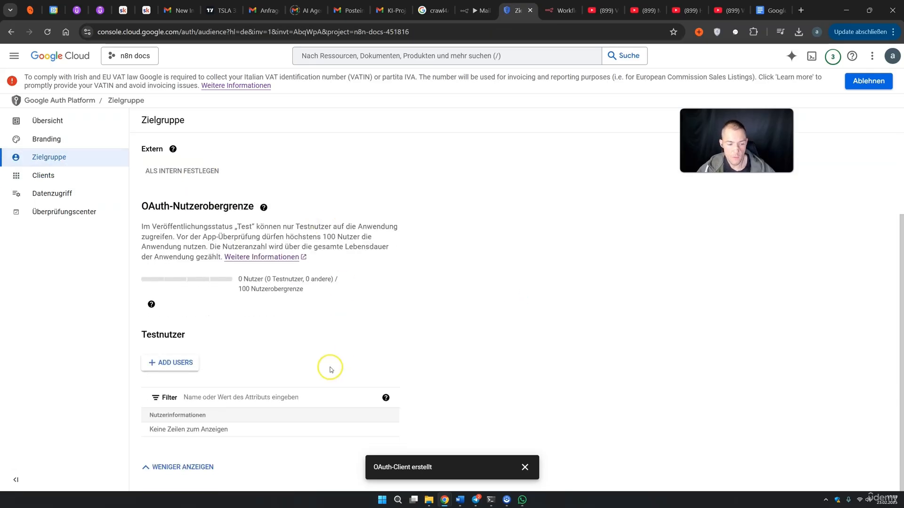
pyautogui.click(189, 364)
pyautogui.click(584, 177)
pyautogui.click(573, 198)
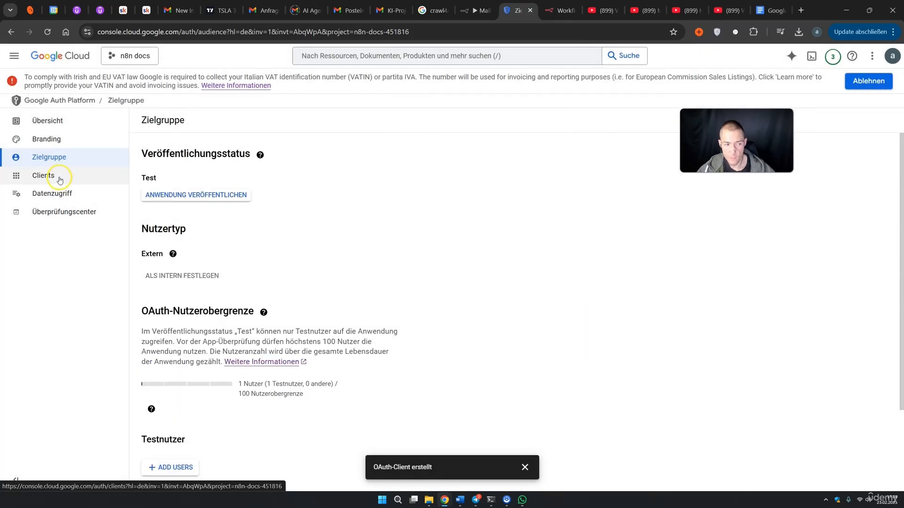
# Open Webclient 1's details and copy its Client ID
pyautogui.click(59, 180)
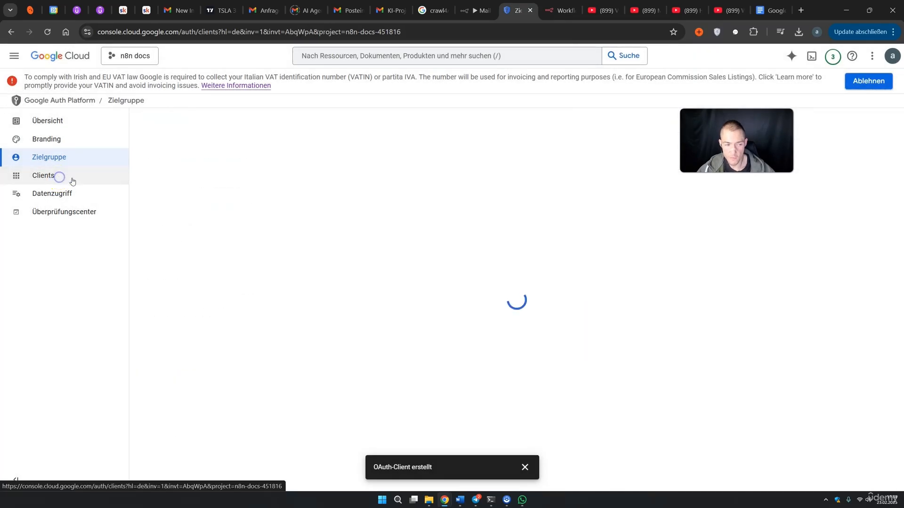
pyautogui.click(853, 191)
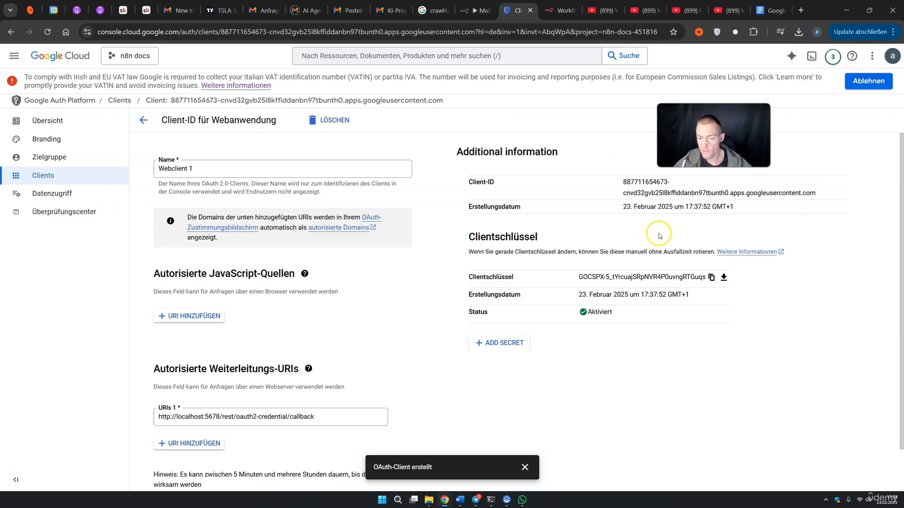
pyautogui.moveTo(817, 194); pyautogui.dragTo(626, 184)
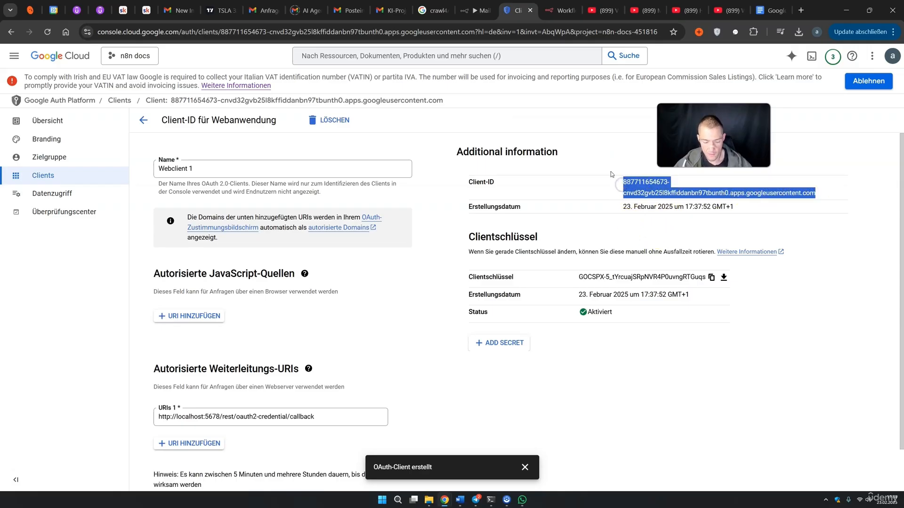
pyautogui.click(473, 11)
# Paste the Client ID and Client Secret into the n8n Google Docs credential
pyautogui.hotkey('ctrl', 'v')
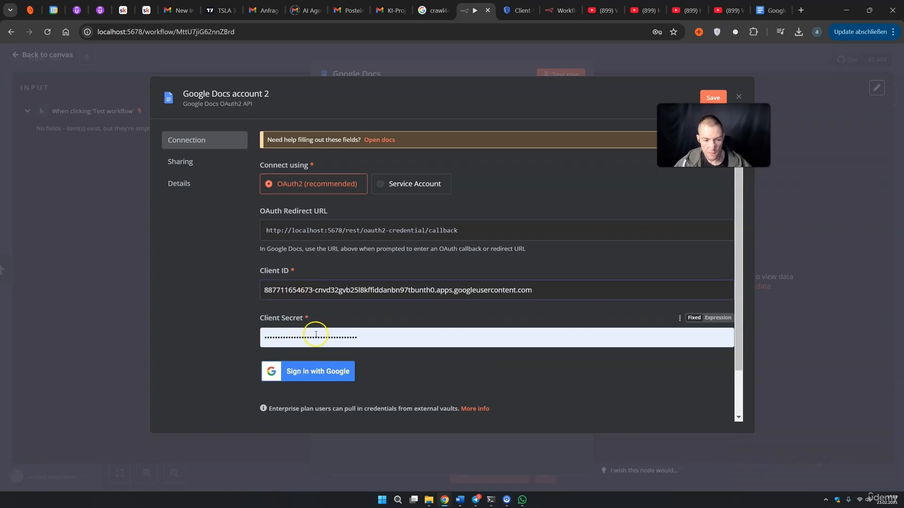
pyautogui.click(512, 11)
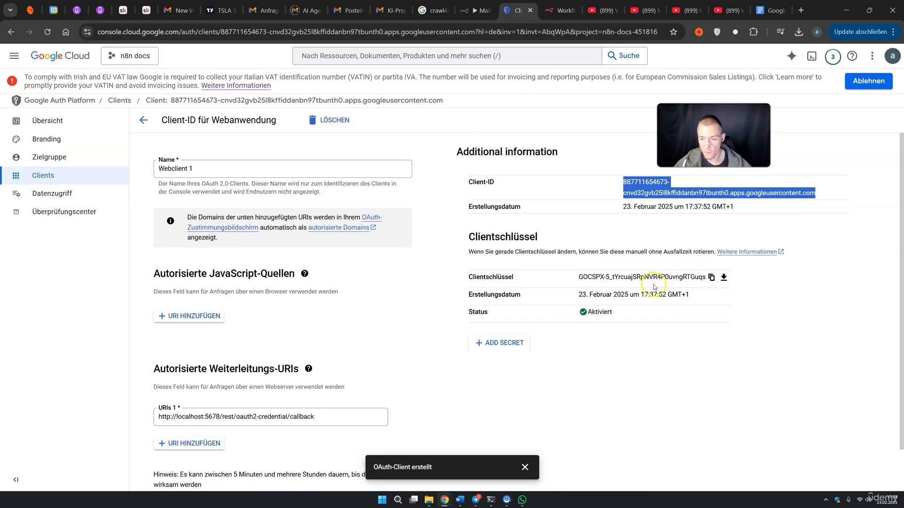
pyautogui.click(710, 277)
pyautogui.click(473, 10)
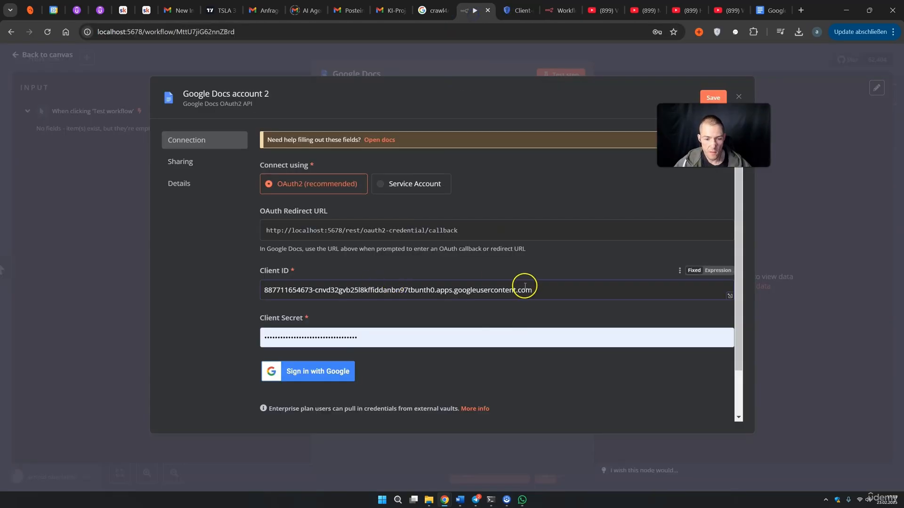
pyautogui.click(357, 339)
pyautogui.moveTo(357, 339); pyautogui.dragTo(258, 345)
pyautogui.hotkey('ctrl', 'v')
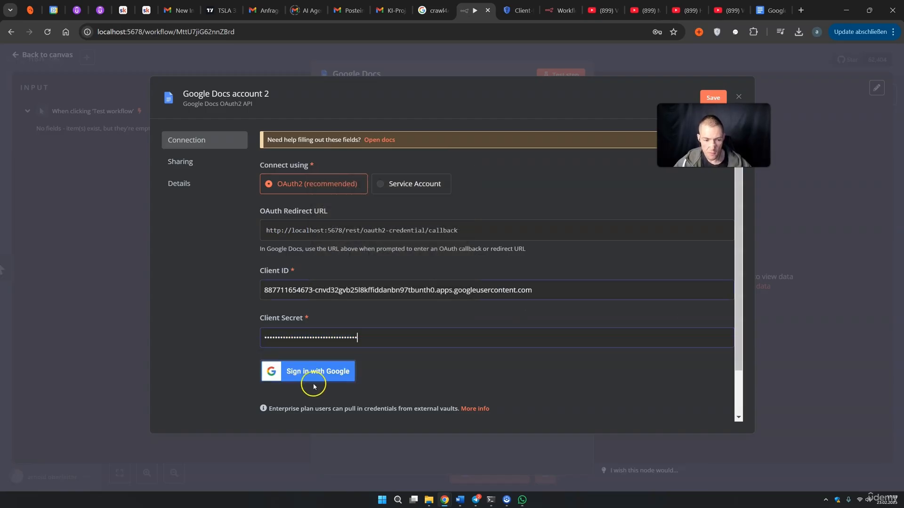
# Sign the credential in with Google, granting n8n docs all permissions, and close the settings
pyautogui.click(329, 379)
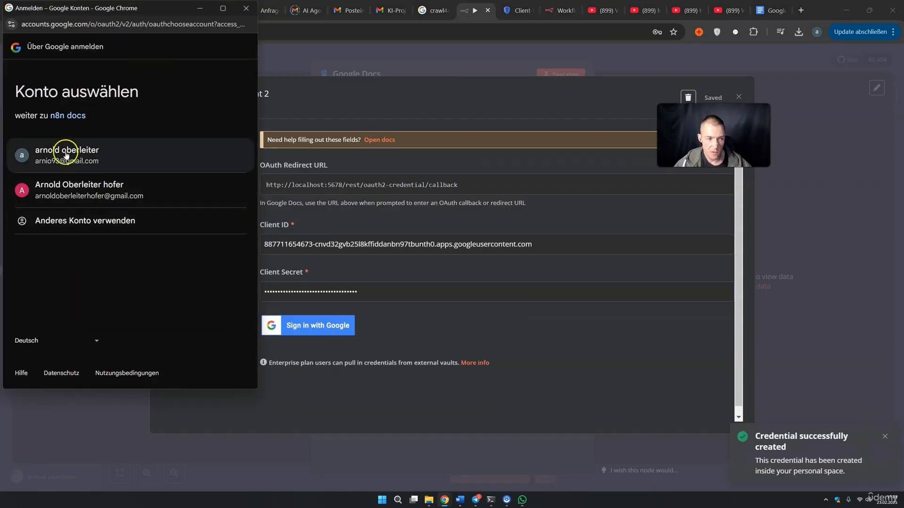
pyautogui.click(50, 149)
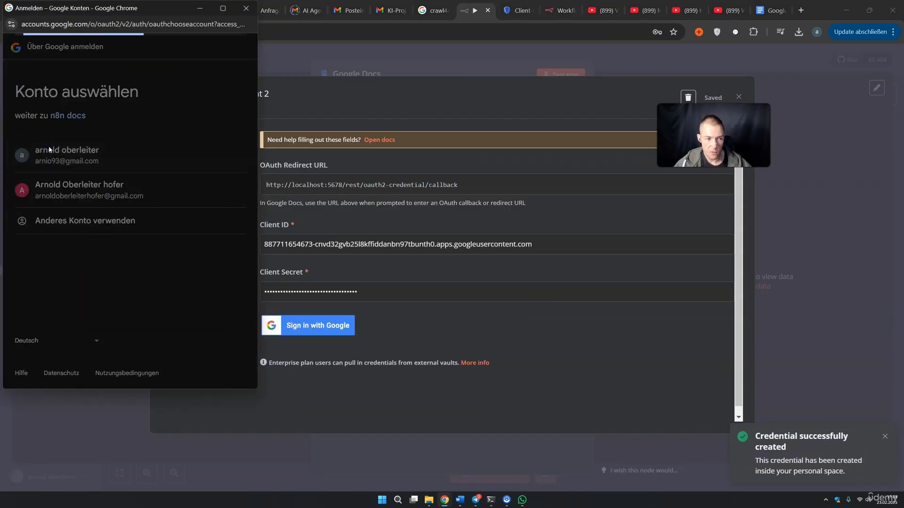
pyautogui.click(26, 213)
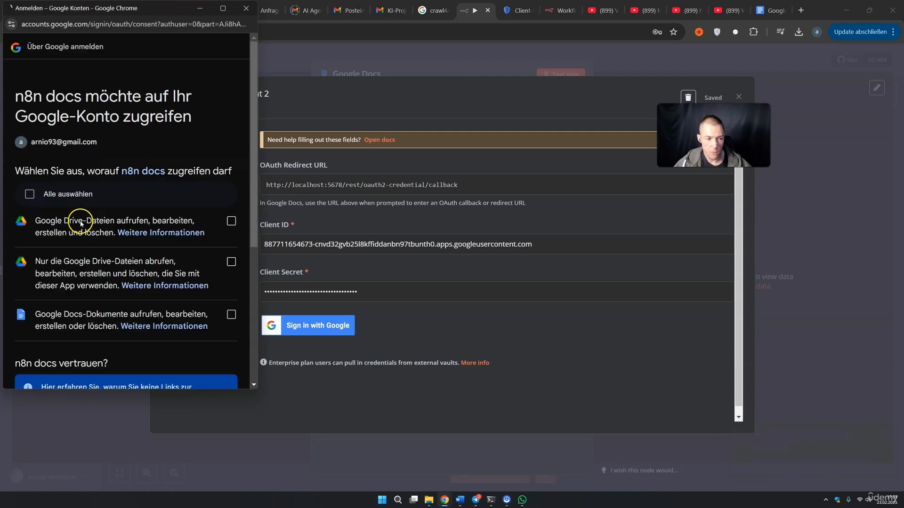
pyautogui.click(29, 194)
pyautogui.scroll(-5, 71, 235)
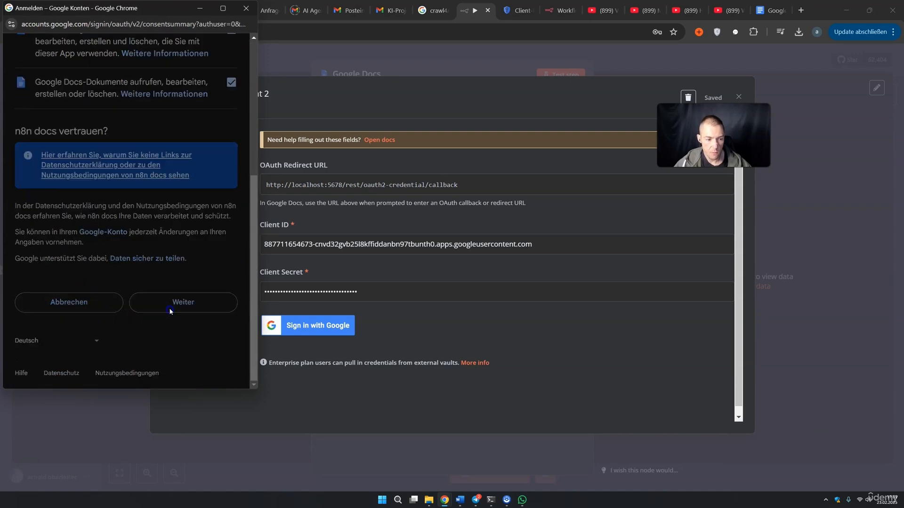
pyautogui.click(169, 308)
pyautogui.click(245, 10)
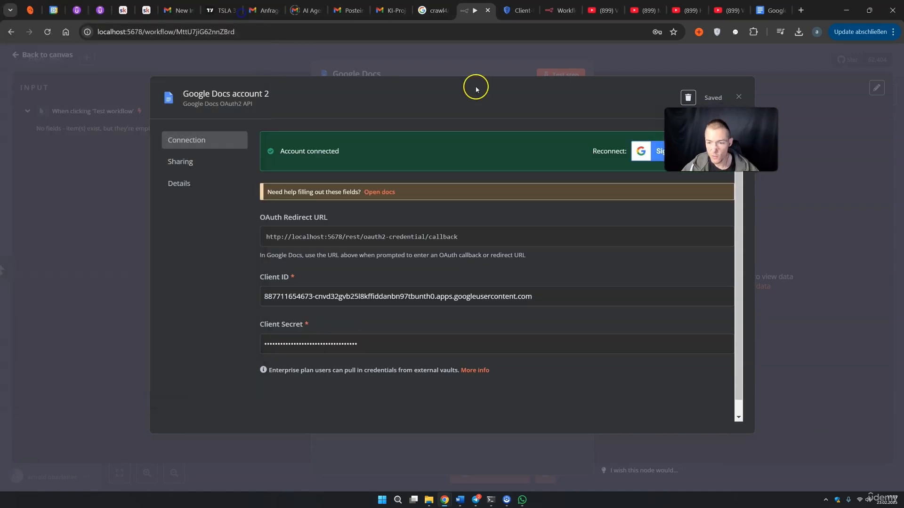
pyautogui.moveTo(755, 159); pyautogui.dragTo(761, 163)
pyautogui.click(739, 98)
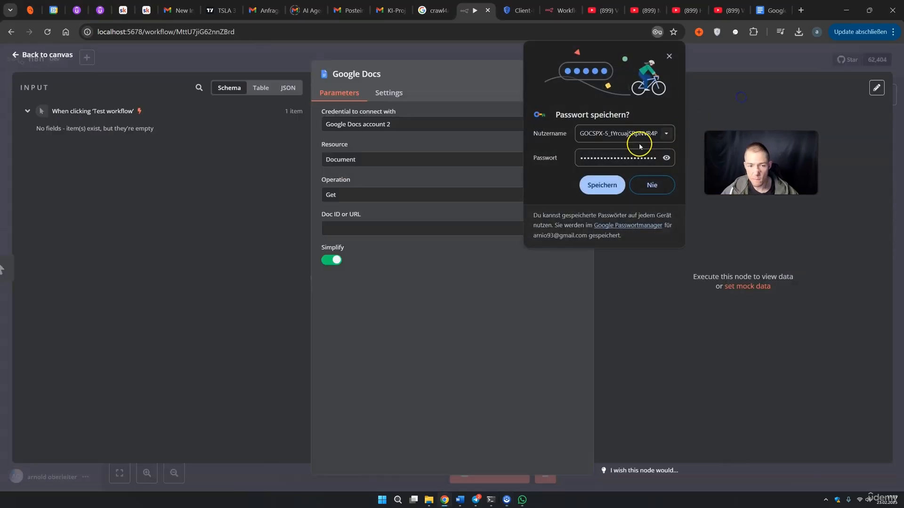
pyautogui.click(668, 57)
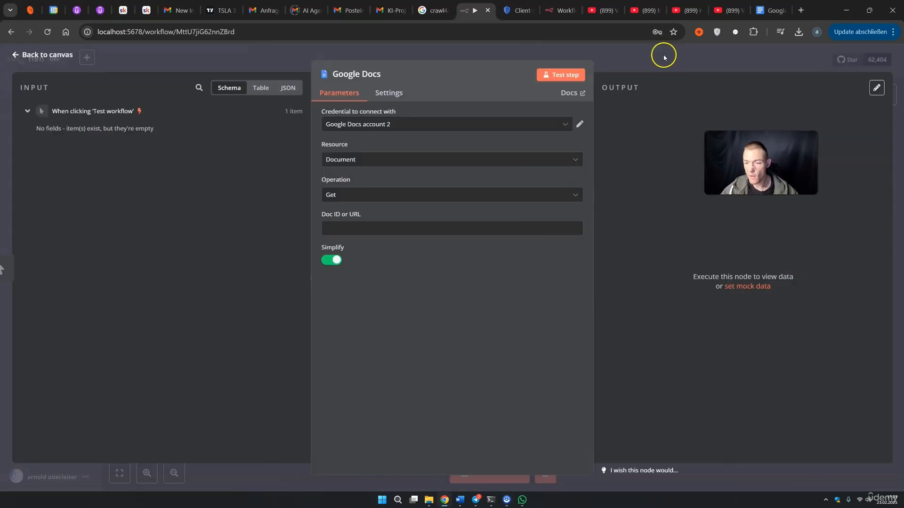
pyautogui.click(772, 10)
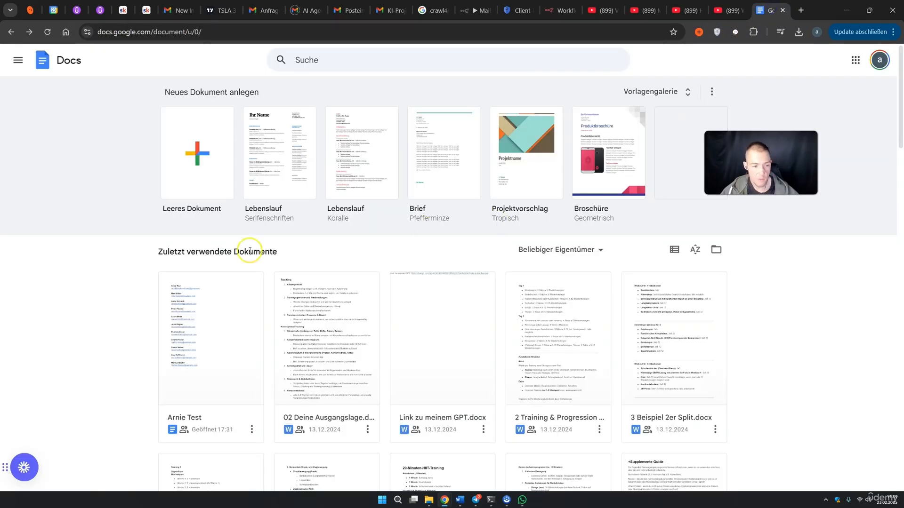
pyautogui.click(233, 320)
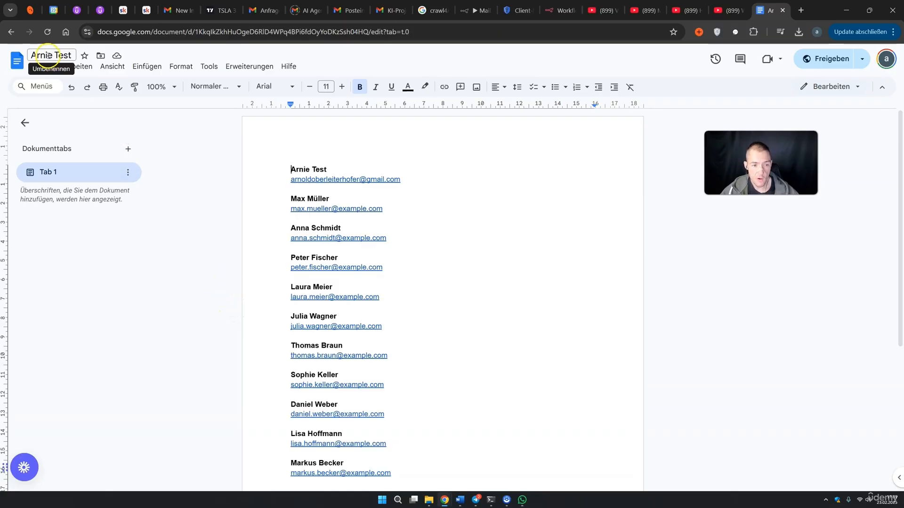
pyautogui.moveTo(310, 169); pyautogui.dragTo(324, 170)
pyautogui.moveTo(306, 199); pyautogui.dragTo(313, 199)
pyautogui.click(439, 223)
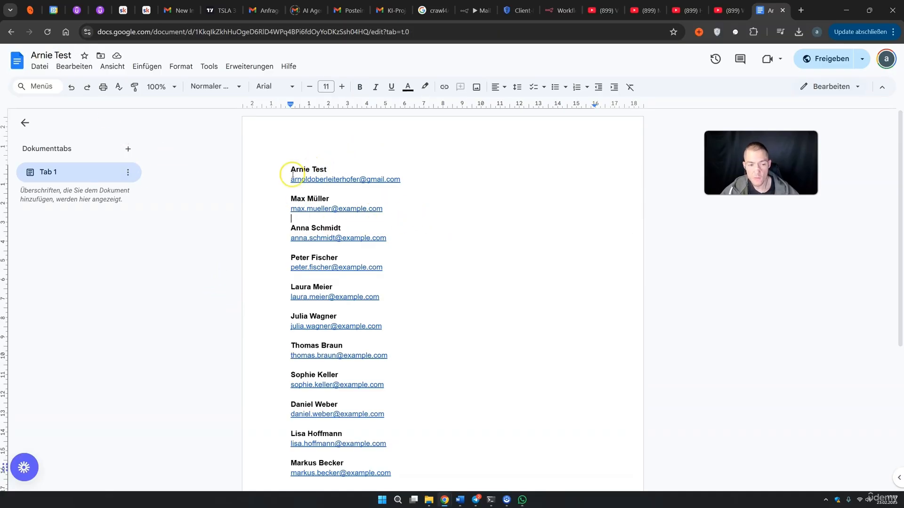
pyautogui.moveTo(287, 168); pyautogui.dragTo(325, 169)
pyautogui.click(410, 201)
pyautogui.moveTo(402, 180); pyautogui.dragTo(320, 179)
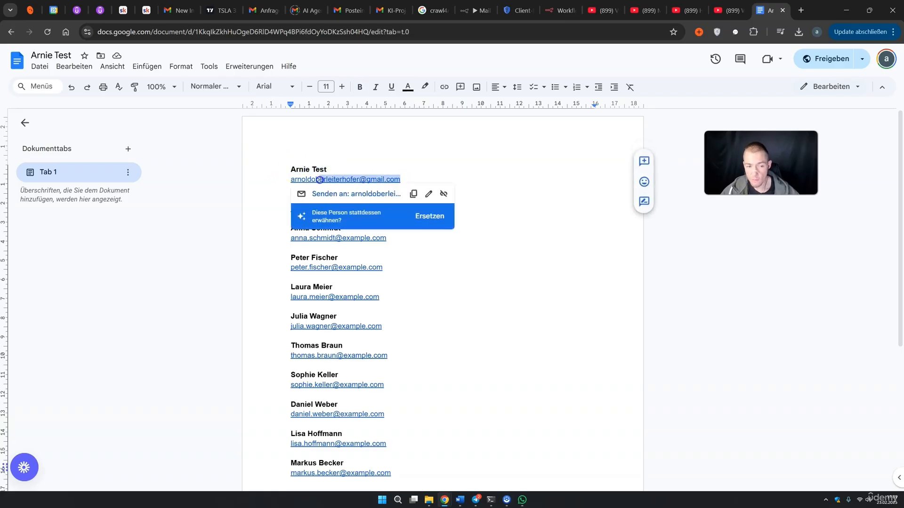
pyautogui.click(434, 238)
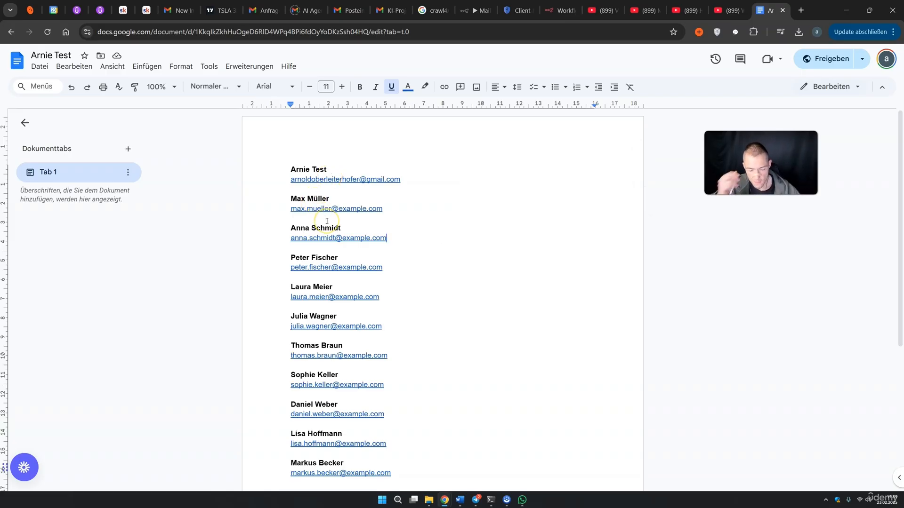
pyautogui.moveTo(457, 404); pyautogui.dragTo(298, 263)
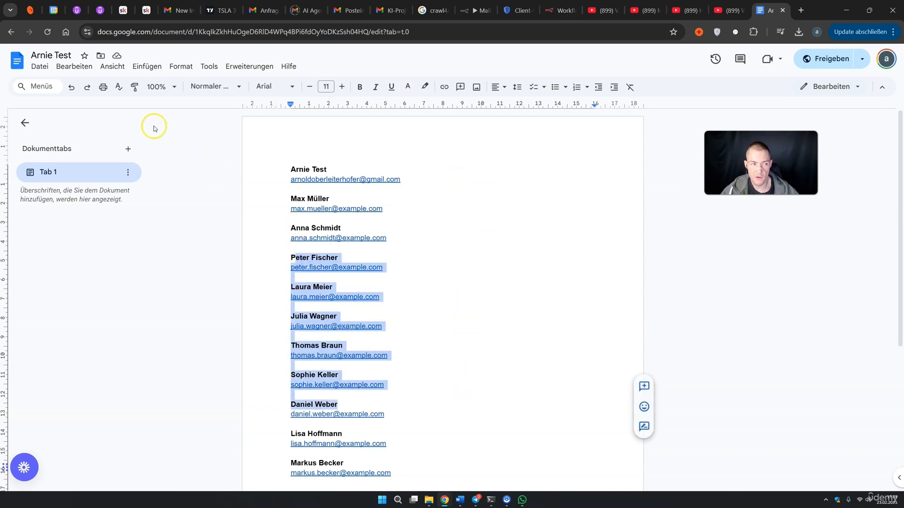
pyautogui.click(11, 32)
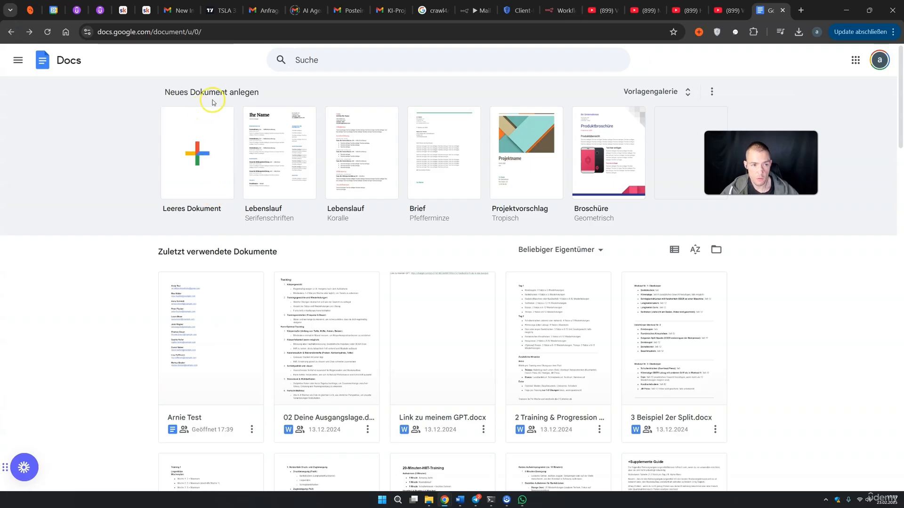
pyautogui.click(466, 11)
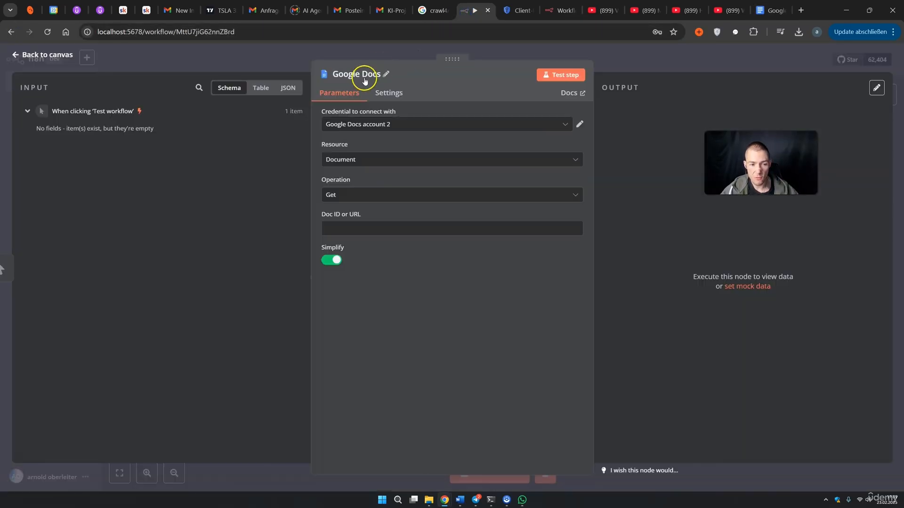
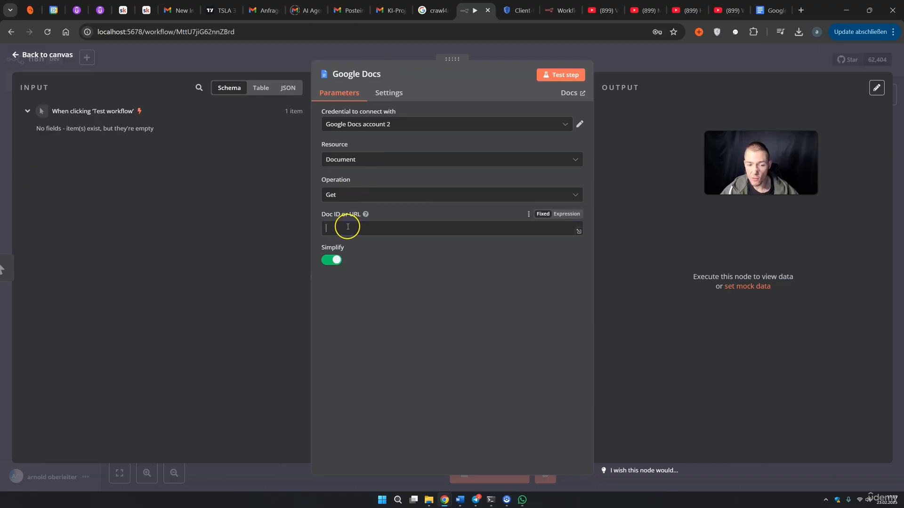
# Paste the contact list document's URL into the Google Docs node's Doc ID or URL field
pyautogui.click(767, 10)
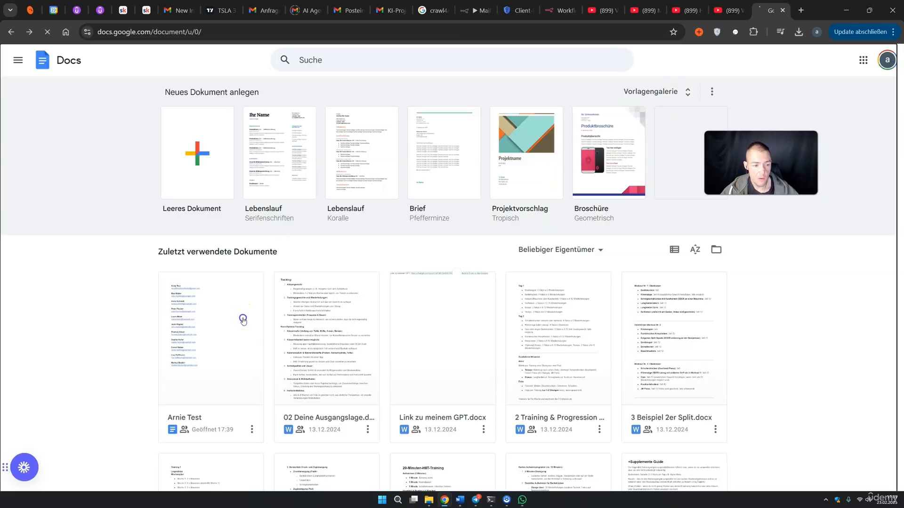
pyautogui.click(243, 320)
pyautogui.click(427, 33)
pyautogui.moveTo(457, 32); pyautogui.dragTo(112, 52)
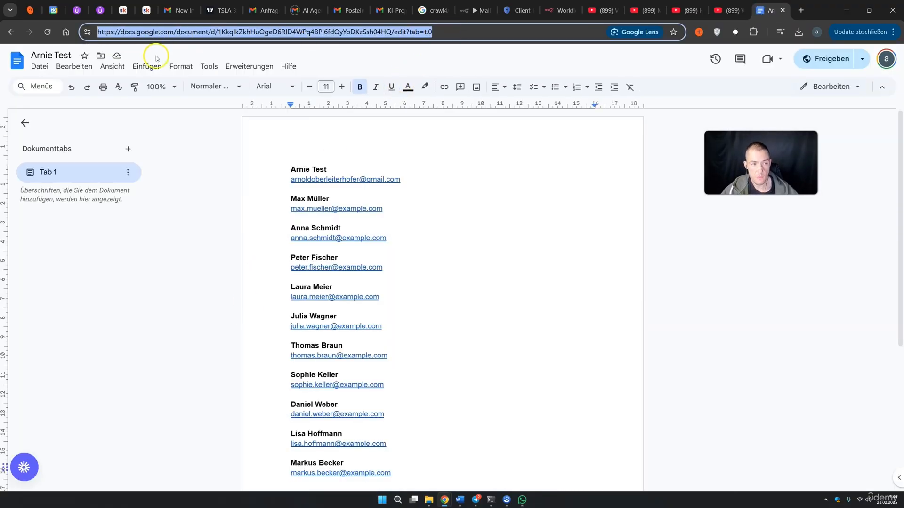
pyautogui.click(477, 10)
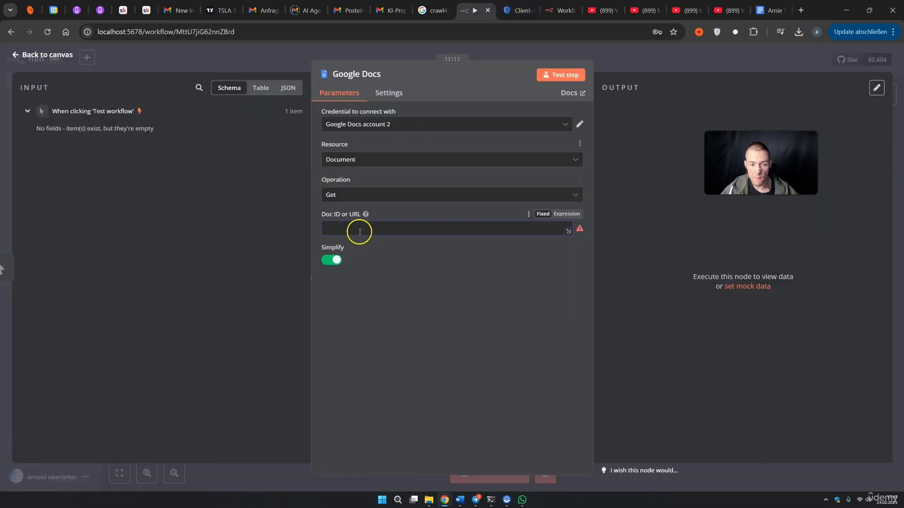
pyautogui.hotkey('ctrl', 'v')
pyautogui.click(399, 313)
# Run the Google Docs node and inspect the returned names and e-mail list
pyautogui.click(578, 75)
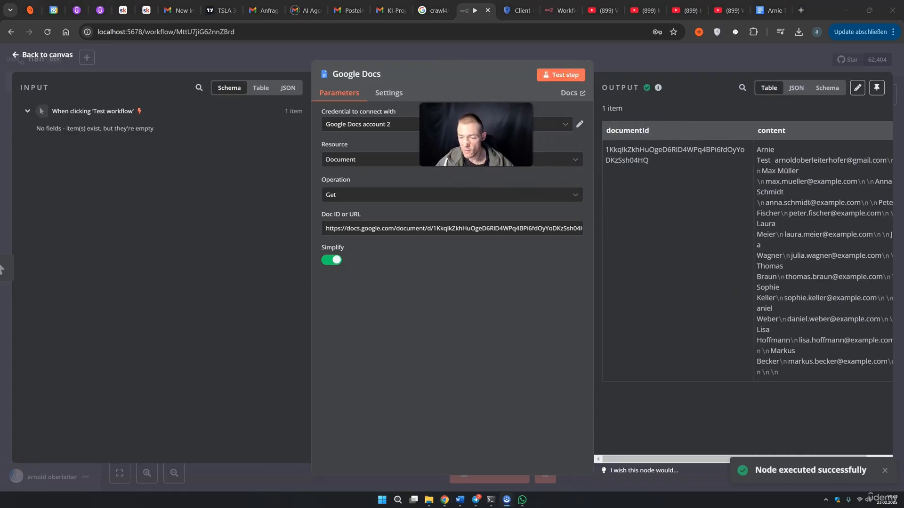
pyautogui.click(796, 88)
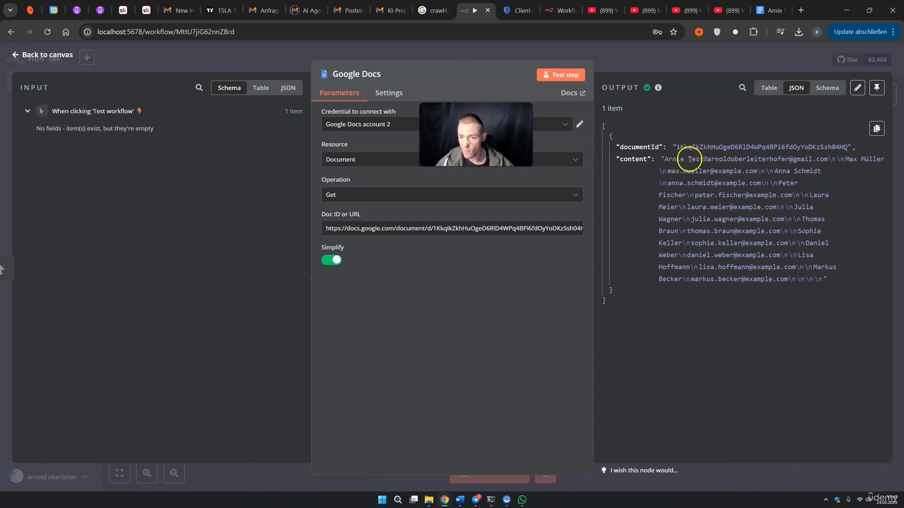
pyautogui.doubleClick(754, 159)
pyautogui.click(701, 170)
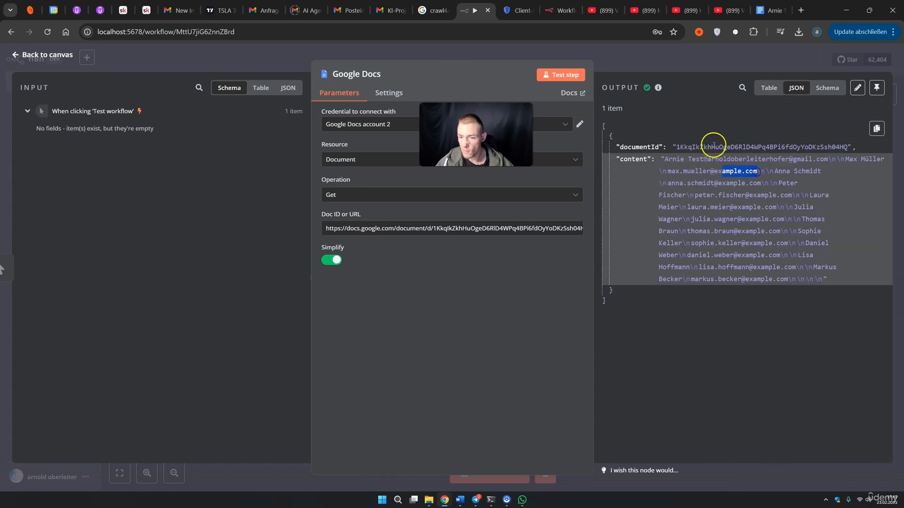
pyautogui.click(830, 90)
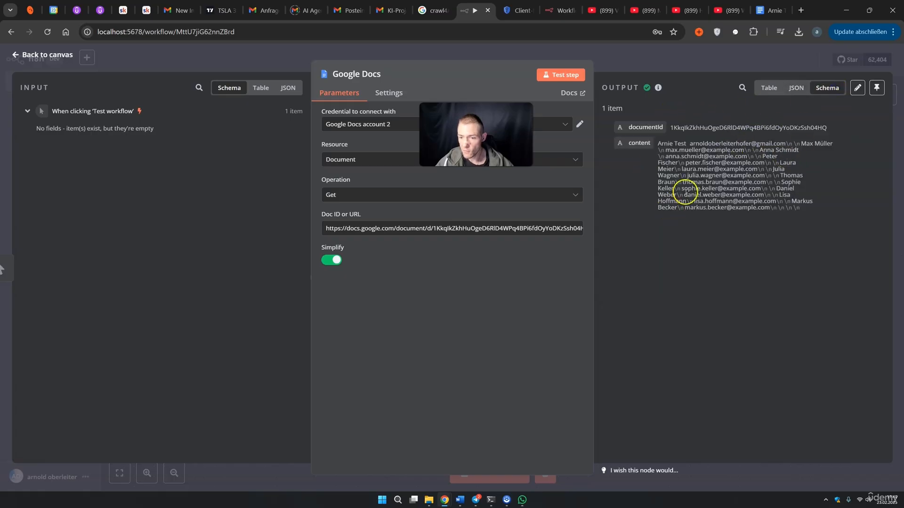
pyautogui.click(765, 90)
pyautogui.press('Escape')
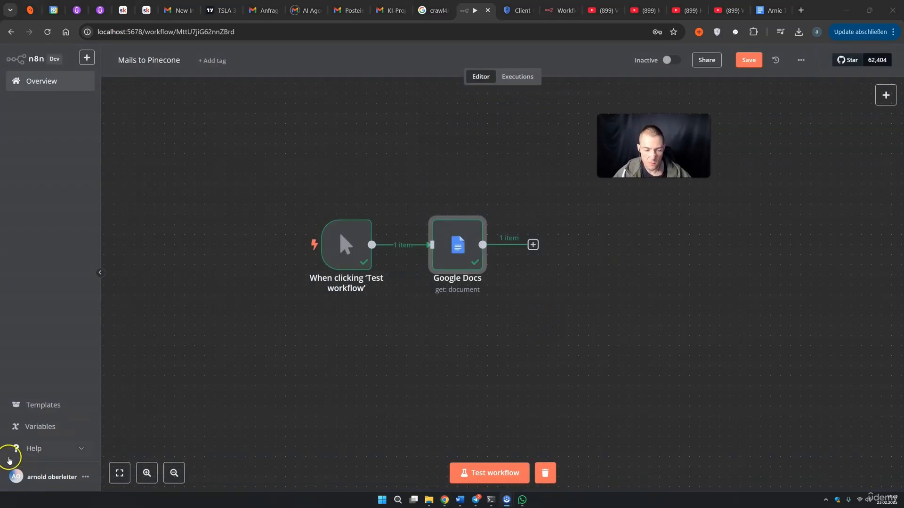
# Add a Pinecone Vector Store node after Google Docs as a retrieve-documents tool for an AI Agent
pyautogui.moveTo(515, 374); pyautogui.dragTo(474, 358)
pyautogui.moveTo(653, 146); pyautogui.dragTo(719, 125)
pyautogui.click(491, 228)
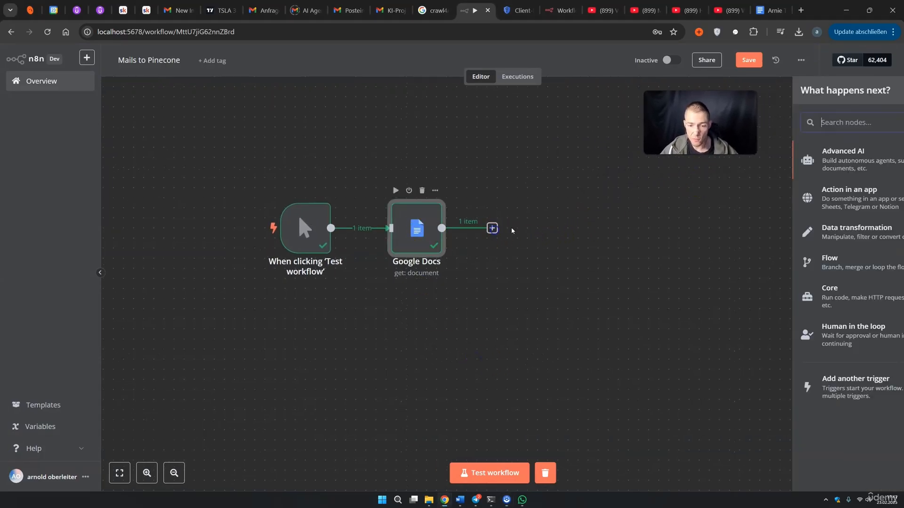
pyautogui.click(760, 122)
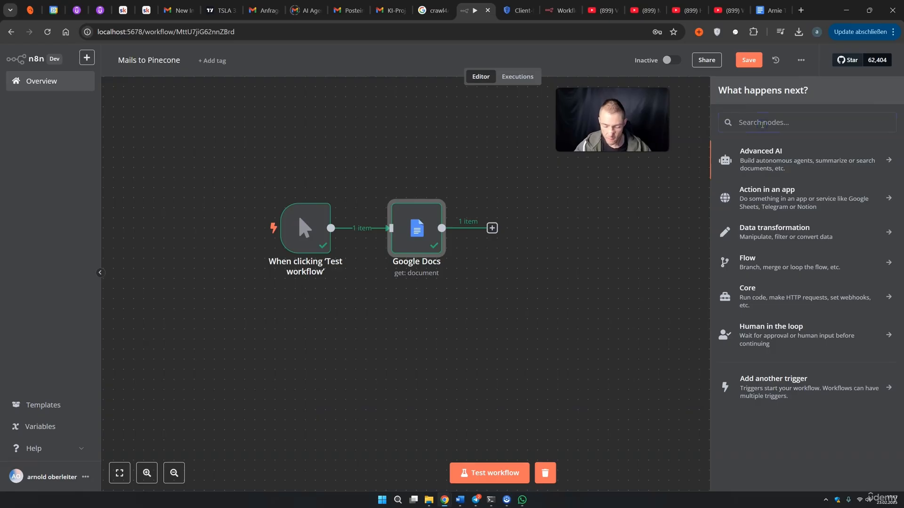
pyautogui.write('pinecone')
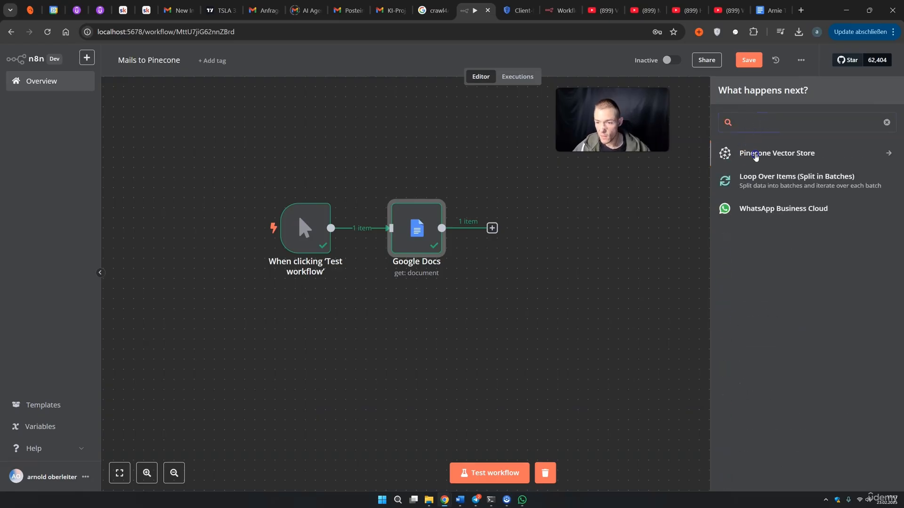
pyautogui.click(754, 154)
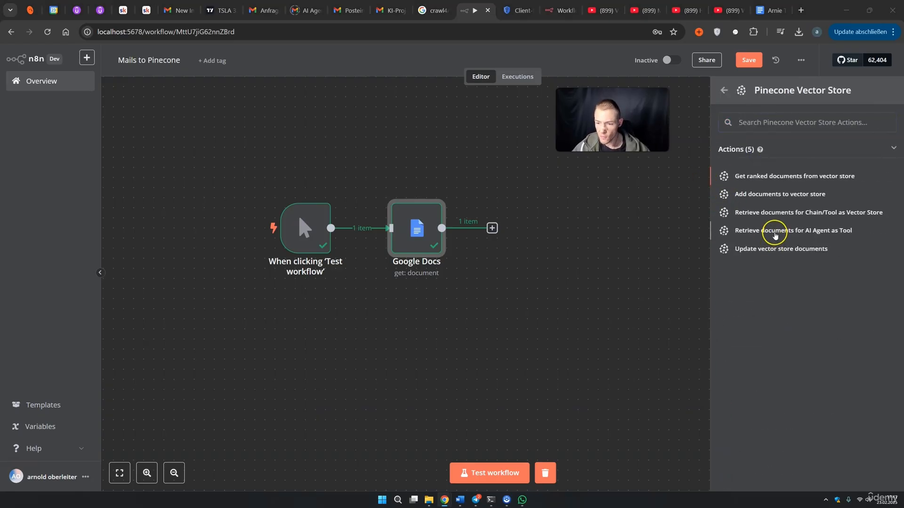
pyautogui.click(774, 234)
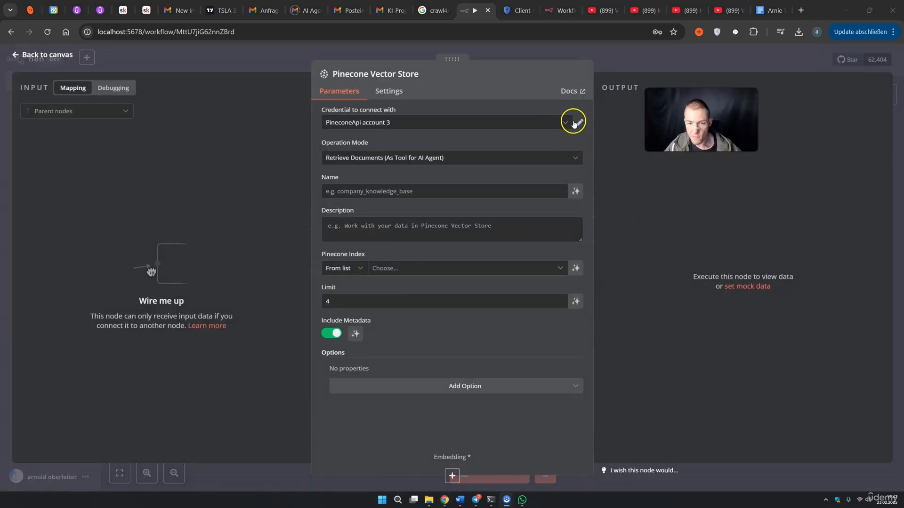
# Create a new Pinecone credential and paste an API key into it
pyautogui.click(565, 126)
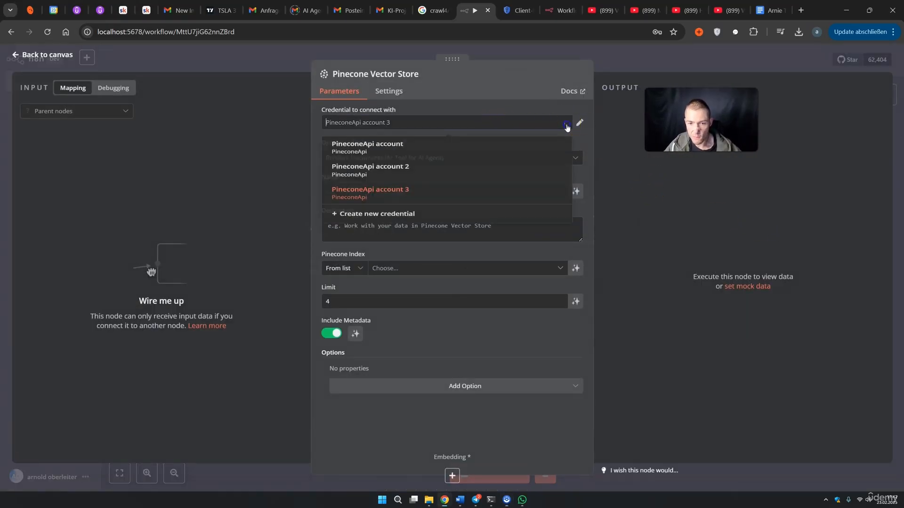
pyautogui.click(376, 226)
pyautogui.hotkey('ctrl', 'v')
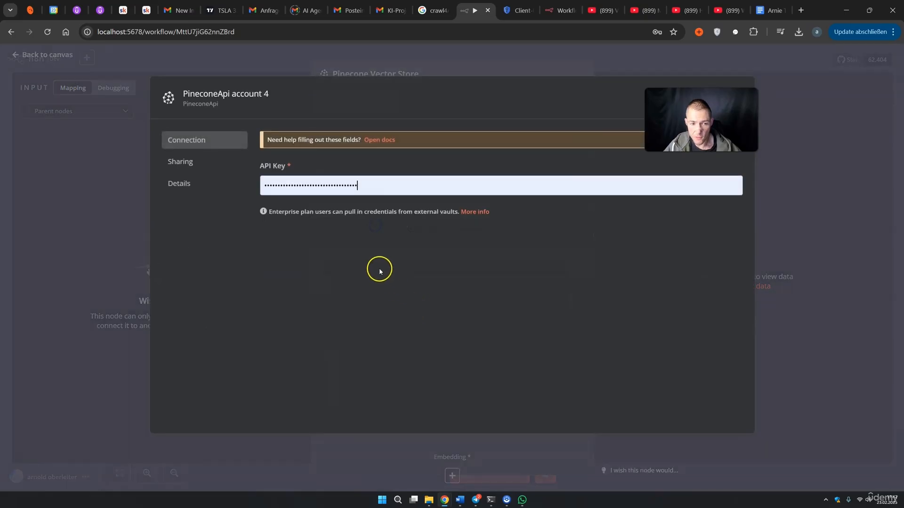
# Create a Pinecone index named n8ndocs using text-embedding-3-small
pyautogui.click(698, 31)
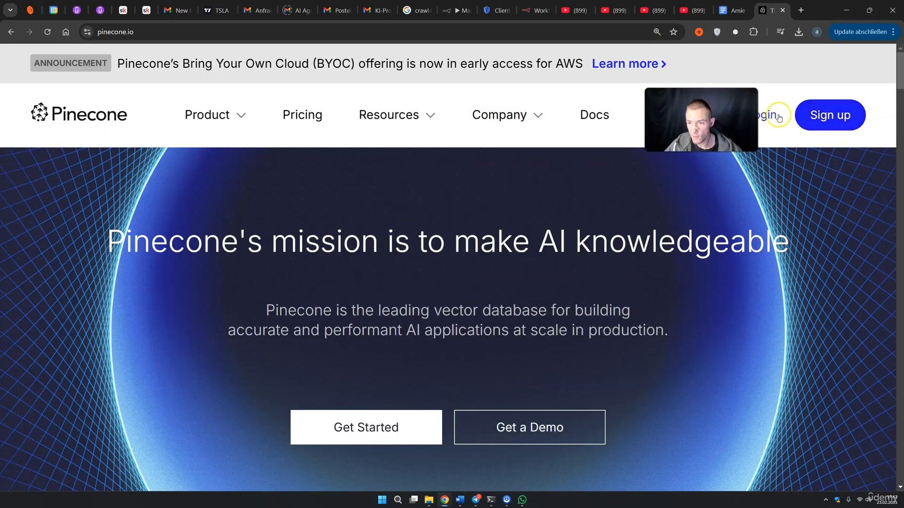
pyautogui.write('n8ndocs')
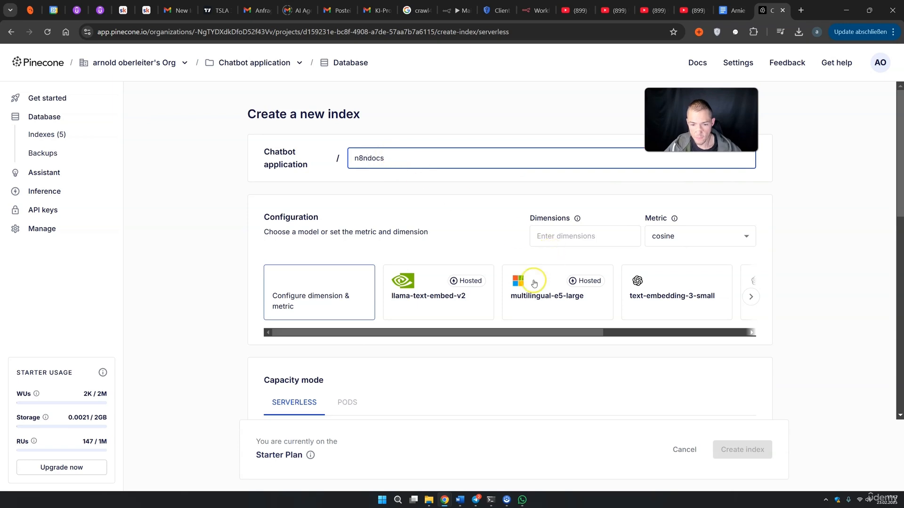
pyautogui.hscroll(3, 539, 292)
pyautogui.click(475, 300)
pyautogui.click(721, 451)
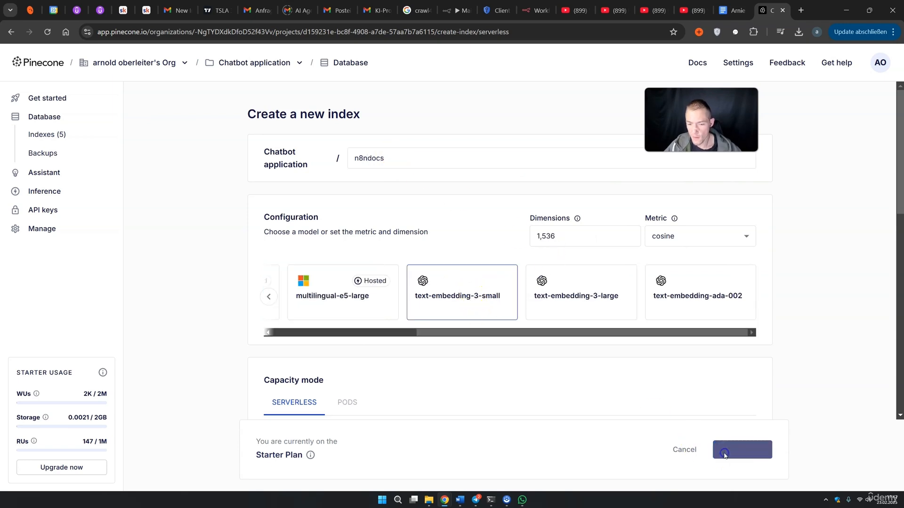
# Generate a new Pinecone API key named n8ndocs and copy it
pyautogui.click(47, 210)
pyautogui.click(817, 116)
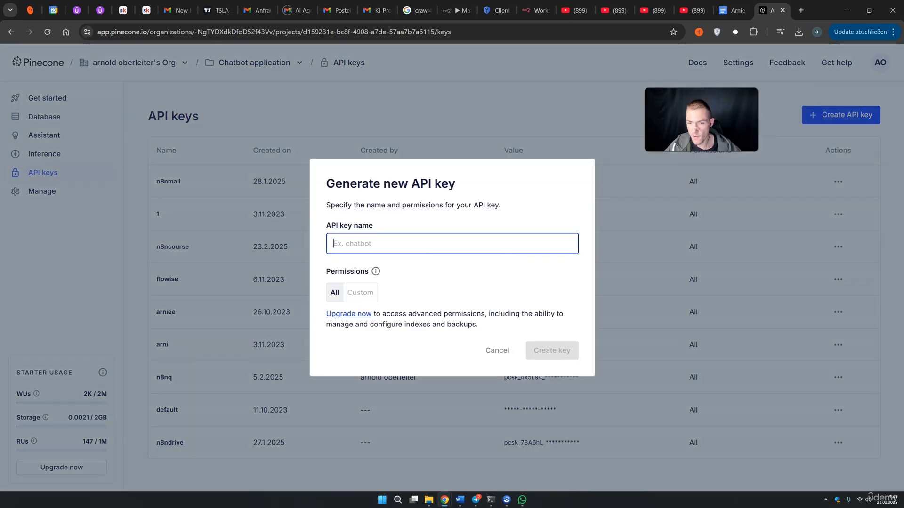
pyautogui.write('n8ndocs')
pyautogui.click(549, 349)
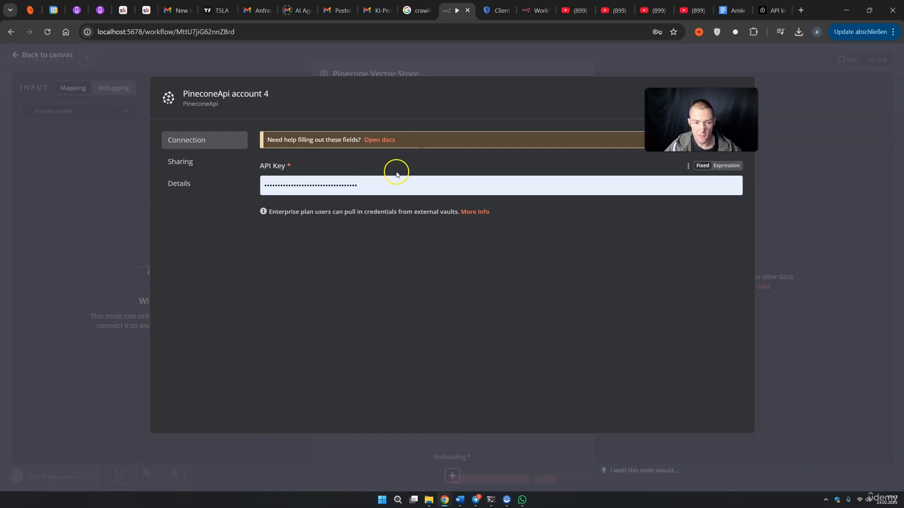
pyautogui.moveTo(372, 186); pyautogui.dragTo(253, 193)
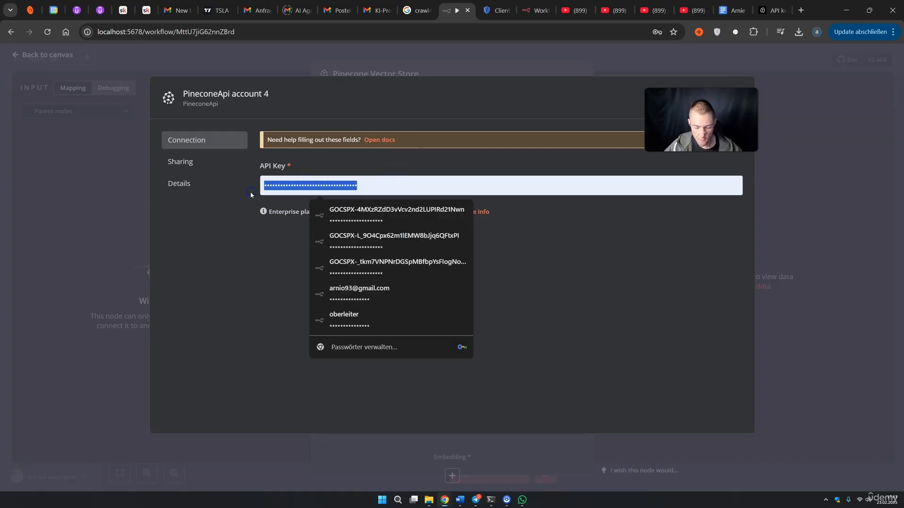
# Save the PineconeApi account 4 credential with the new n8ndocs API key
pyautogui.hotkey('ctrl', 'v')
pyautogui.click(635, 189)
pyautogui.click(721, 97)
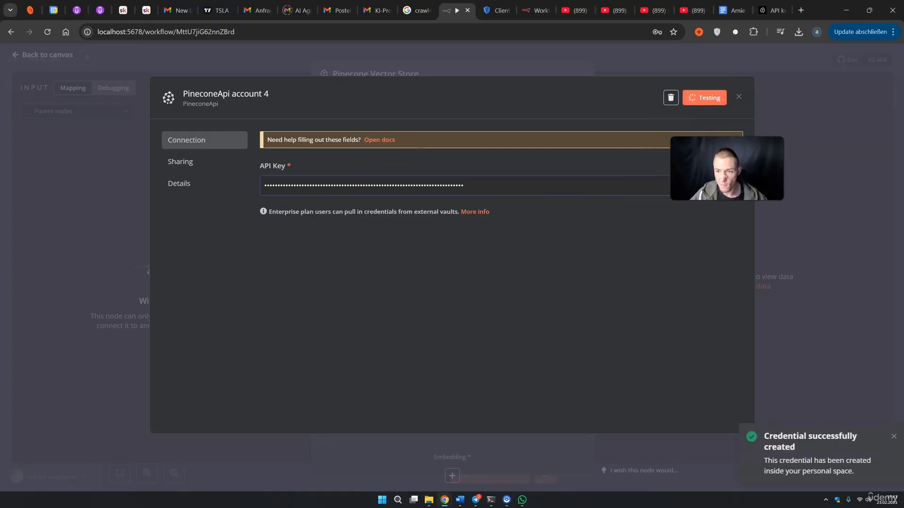
pyautogui.click(736, 98)
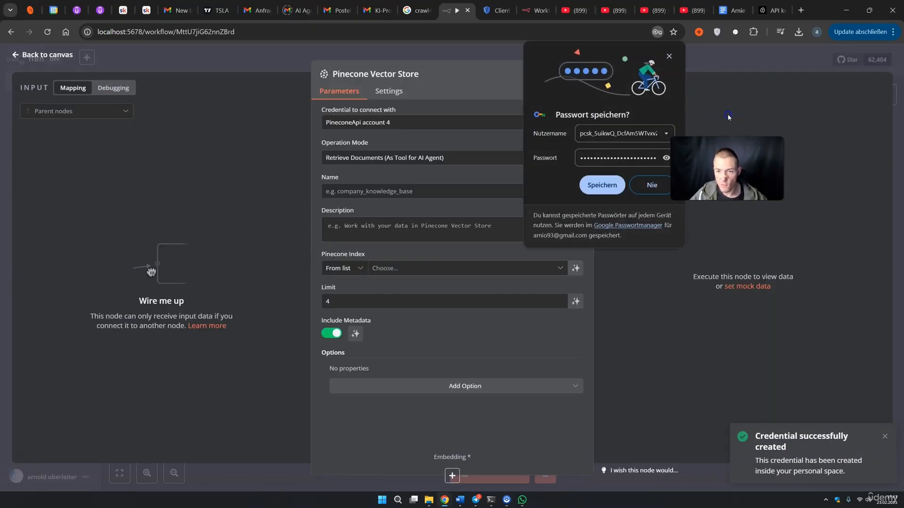
pyautogui.click(343, 143)
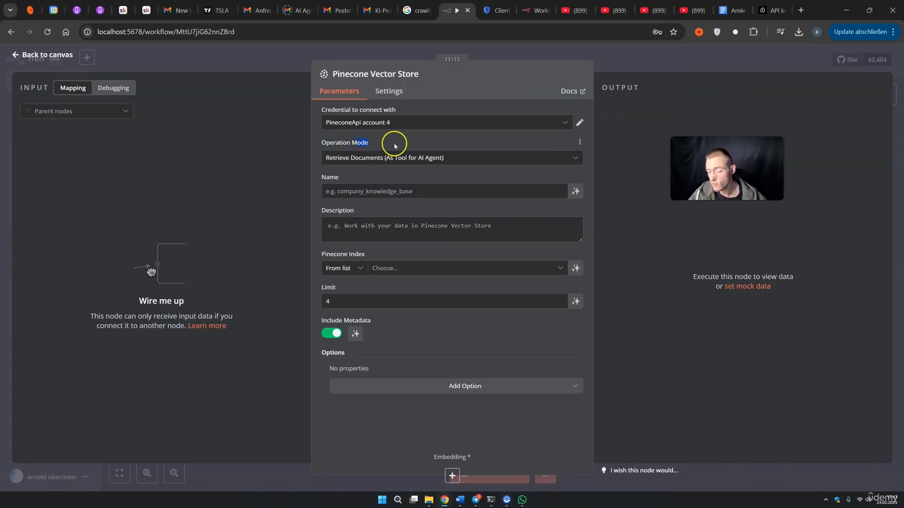
# Set the vector store to Insert Documents into index n8ndocs with a Pinecone Namespace option
pyautogui.click(400, 156)
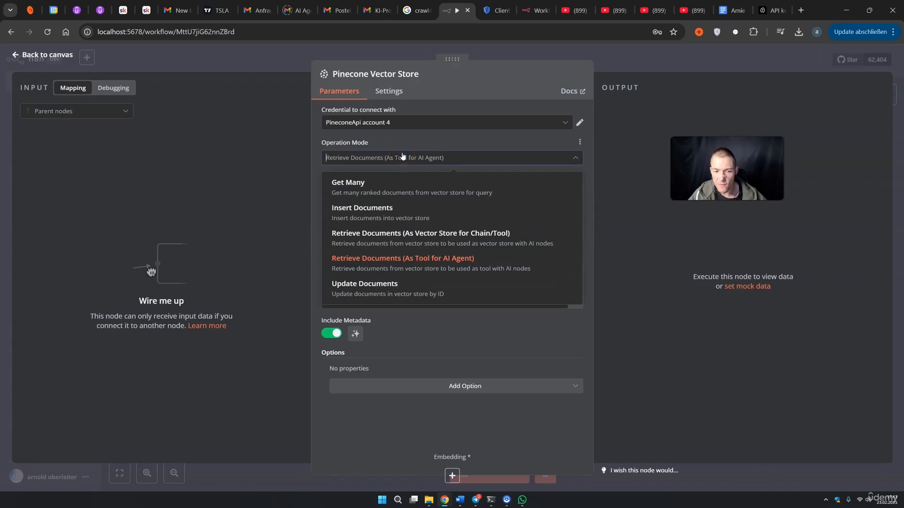
pyautogui.click(381, 214)
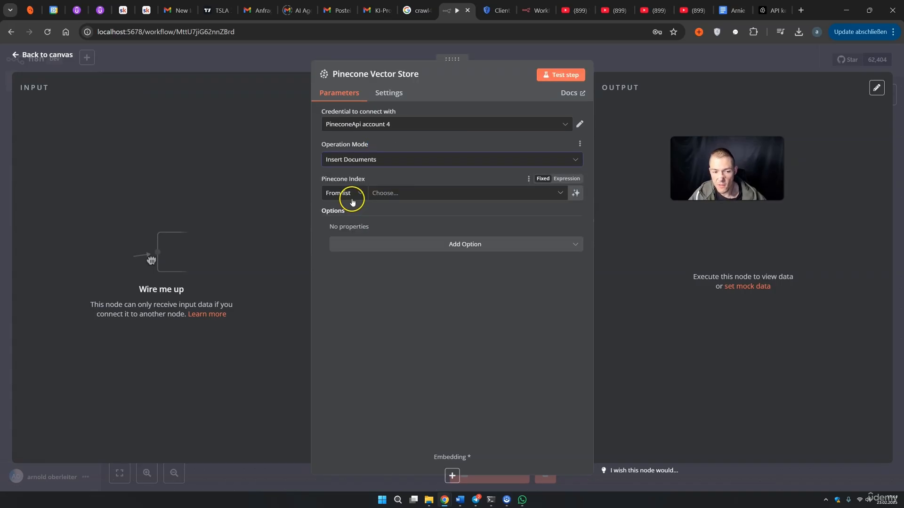
pyautogui.click(387, 195)
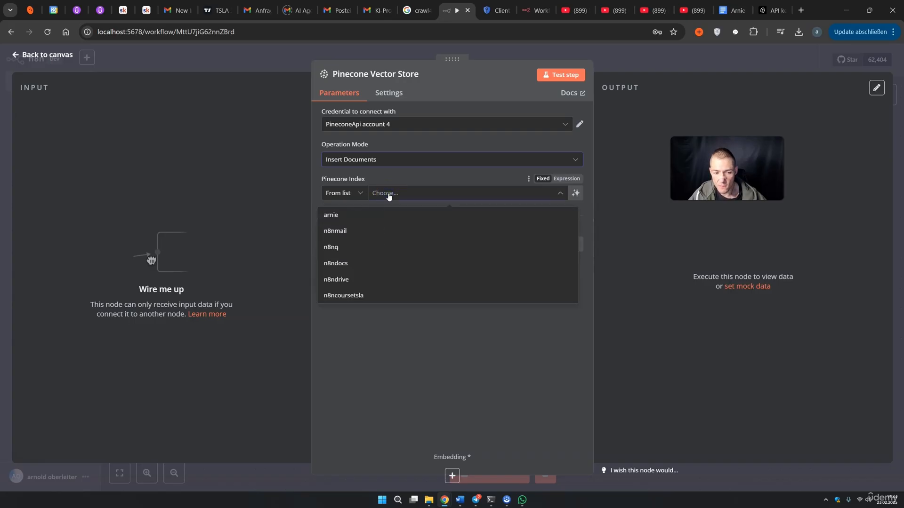
pyautogui.click(331, 262)
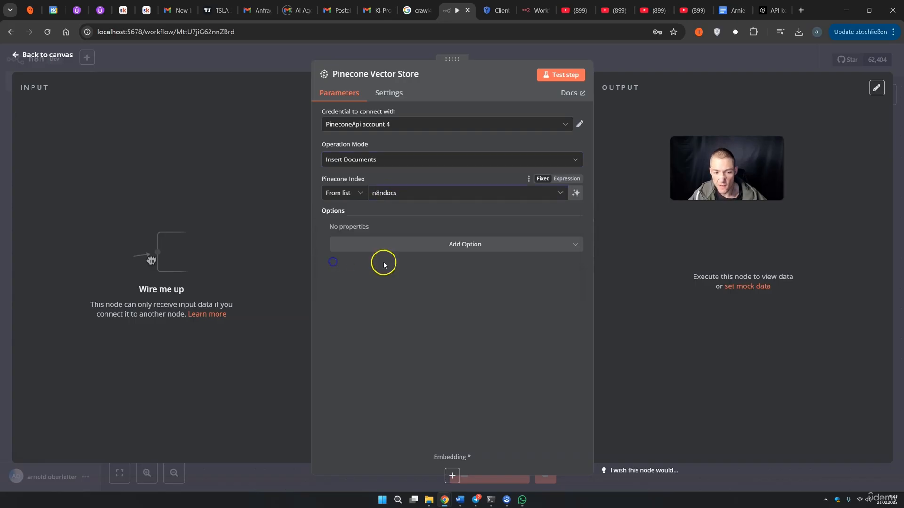
pyautogui.click(440, 251)
pyautogui.click(392, 290)
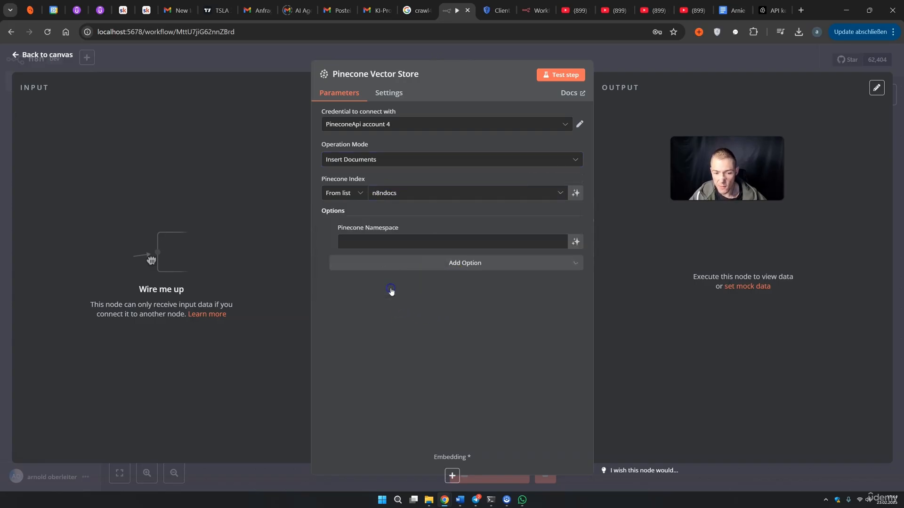
pyautogui.click(386, 244)
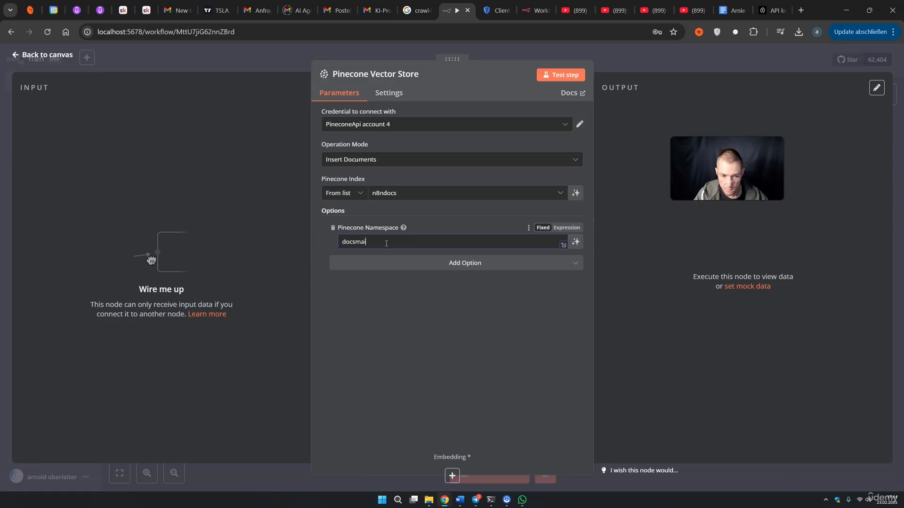
pyautogui.click(639, 71)
pyautogui.click(527, 288)
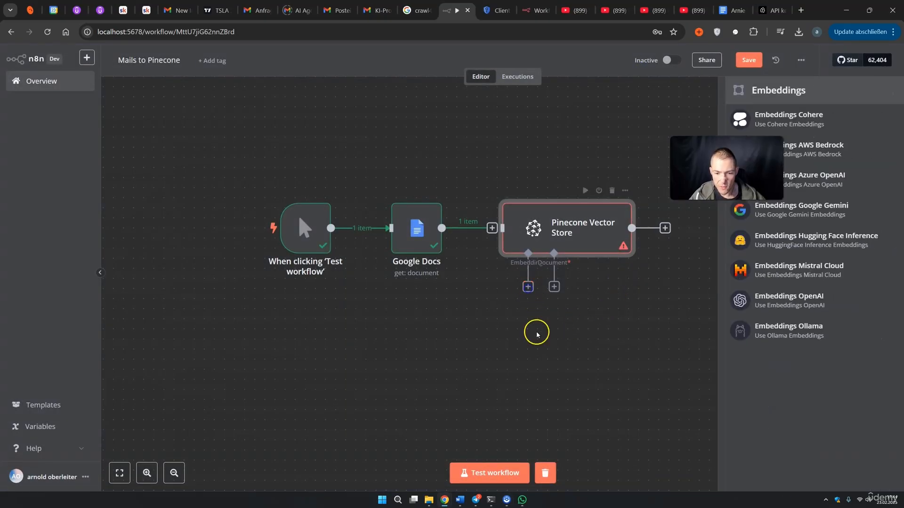
# Attach OpenAI embeddings and a Default Data Loader reading Binary data to the Pinecone Vector Store
pyautogui.click(728, 299)
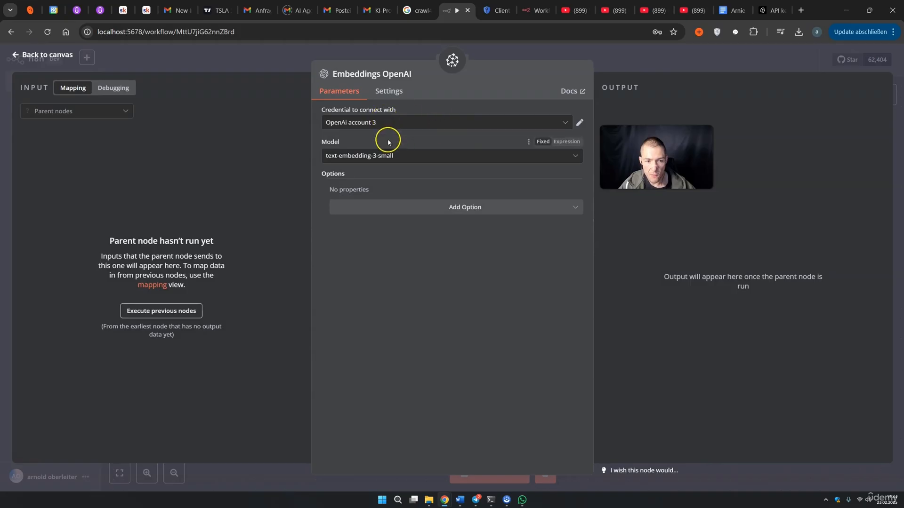
pyautogui.click(649, 74)
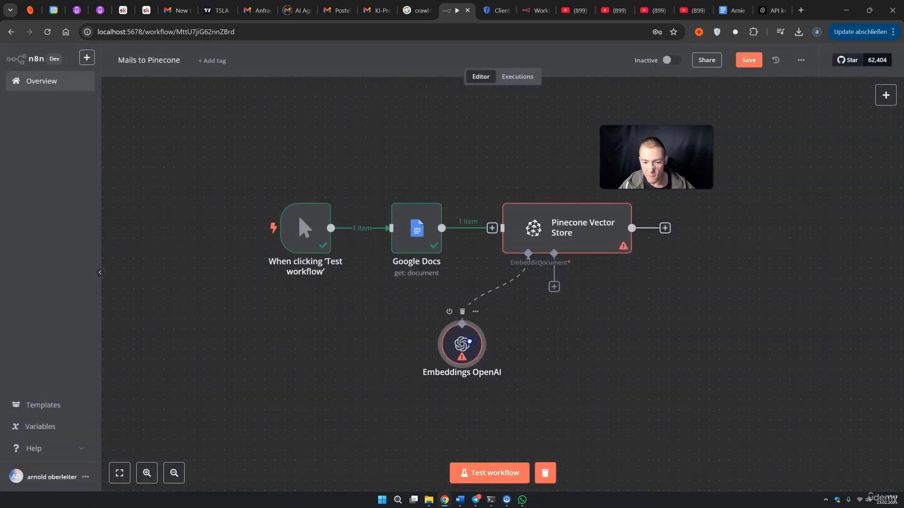
pyautogui.click(554, 286)
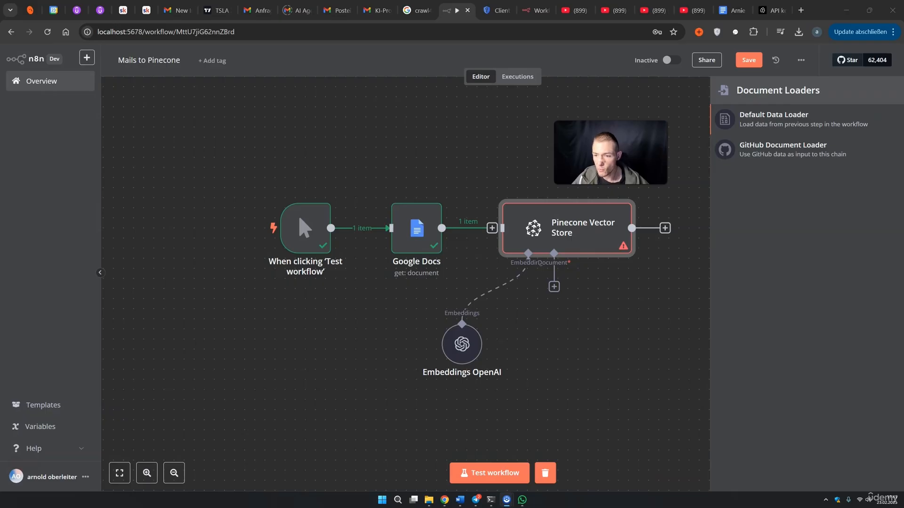
pyautogui.click(782, 119)
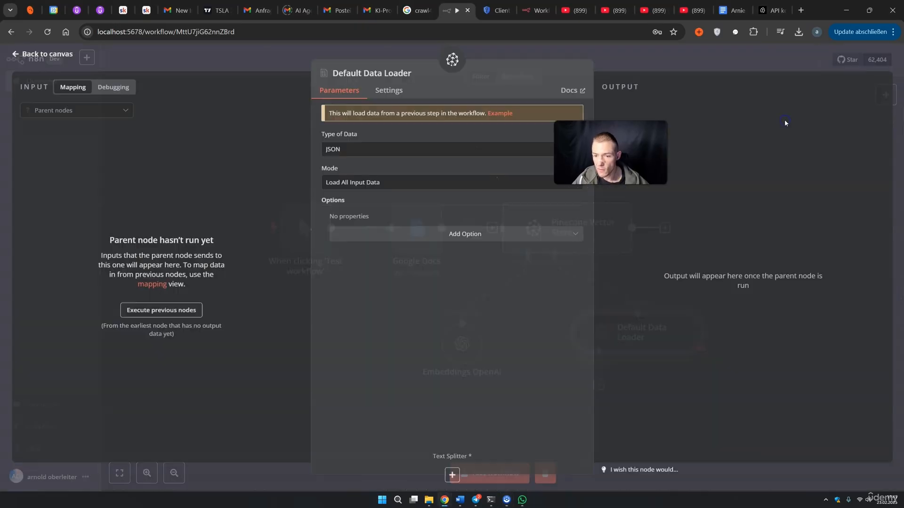
pyautogui.click(349, 151)
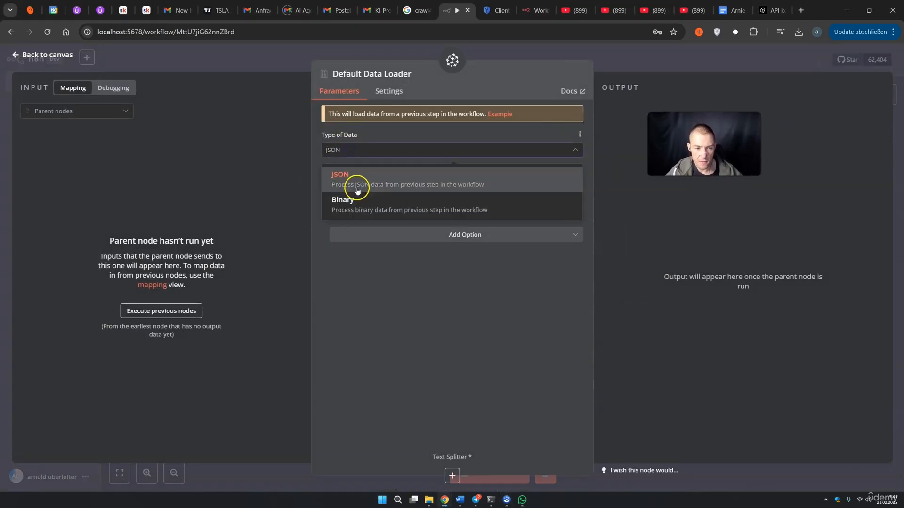
pyautogui.click(351, 200)
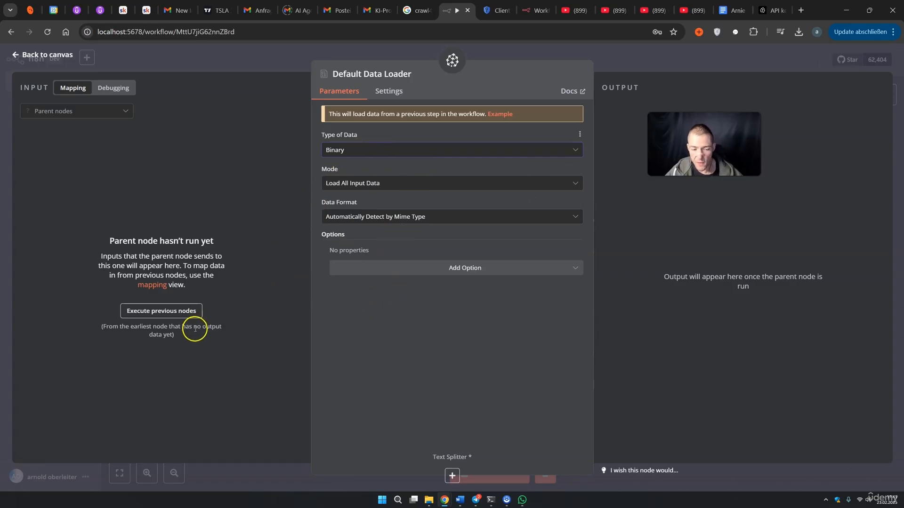
pyautogui.click(620, 66)
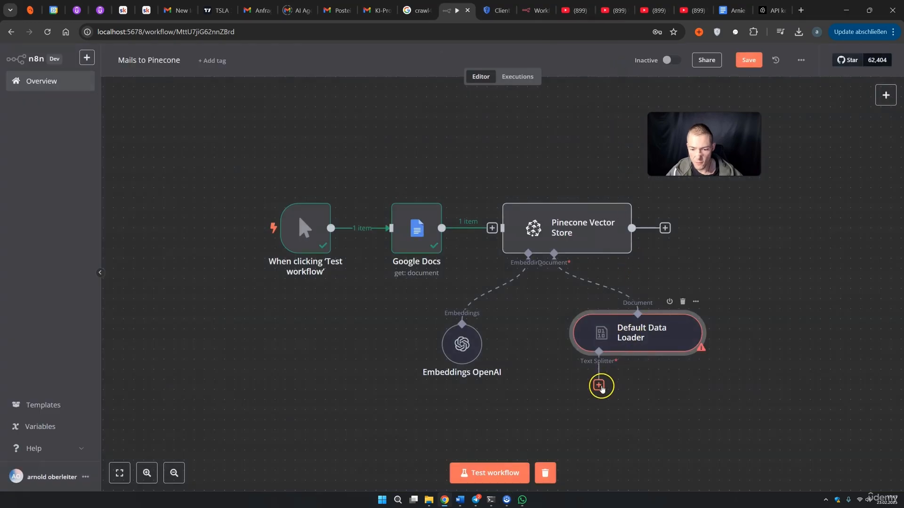
# Add a Recursive Character Text Splitter to the Default Data Loader and edit its chunk size
pyautogui.click(598, 384)
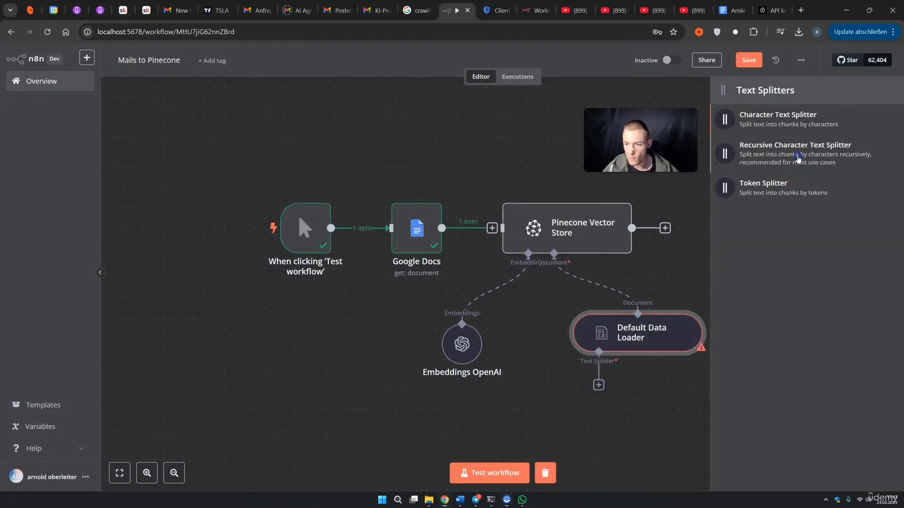
pyautogui.click(783, 159)
pyautogui.doubleClick(331, 124)
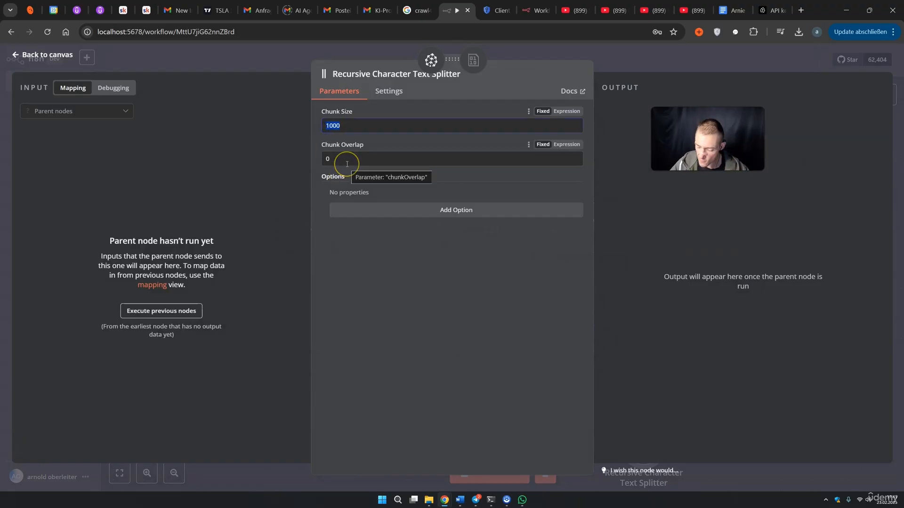
pyautogui.write('30')
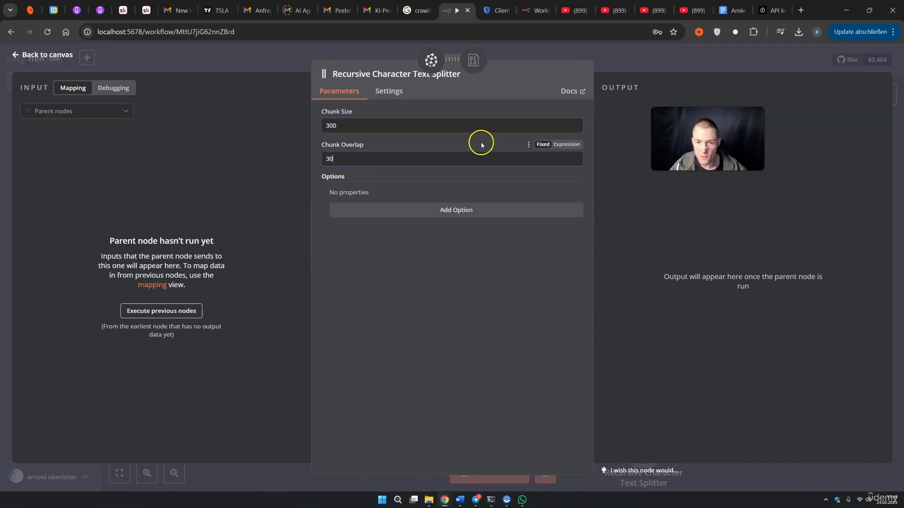
pyautogui.click(618, 127)
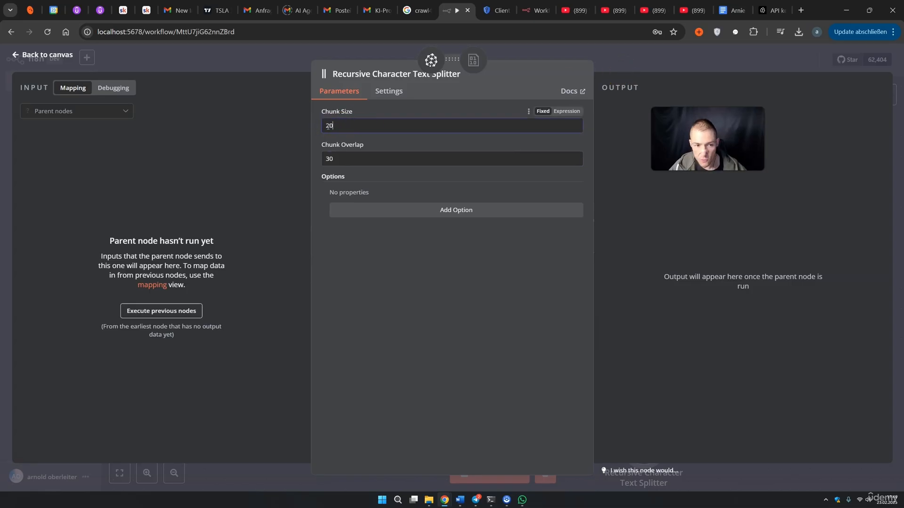
pyautogui.moveTo(335, 158); pyautogui.dragTo(320, 164)
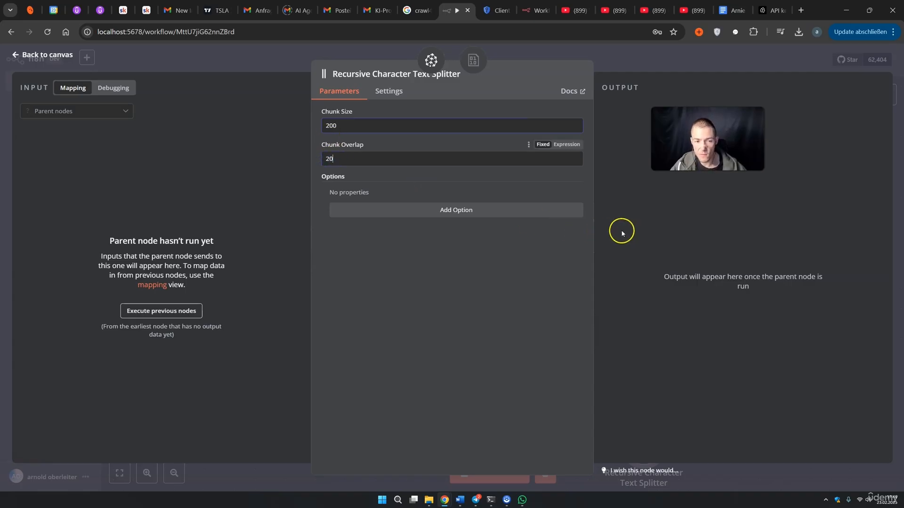
pyautogui.press('Escape')
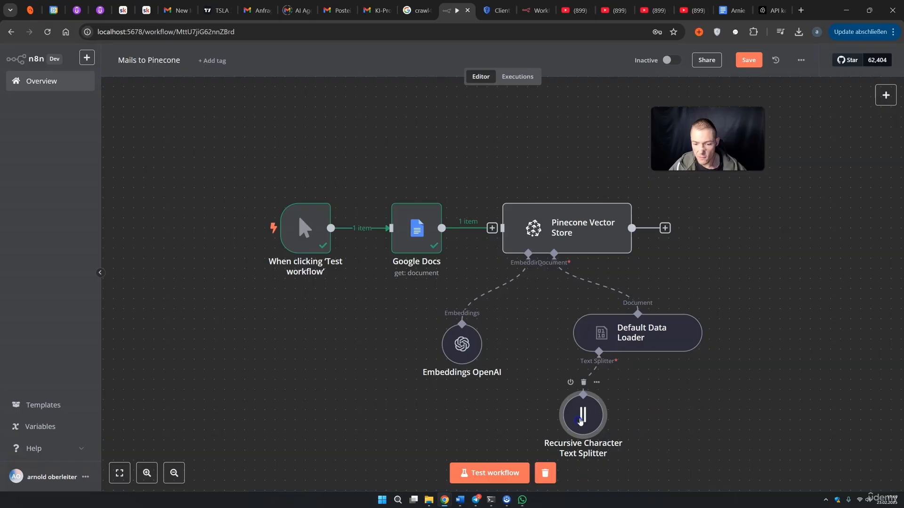
# Adjust the splitter's chunk size to 100 and its chunk overlap, then save the workflow
pyautogui.click(556, 394)
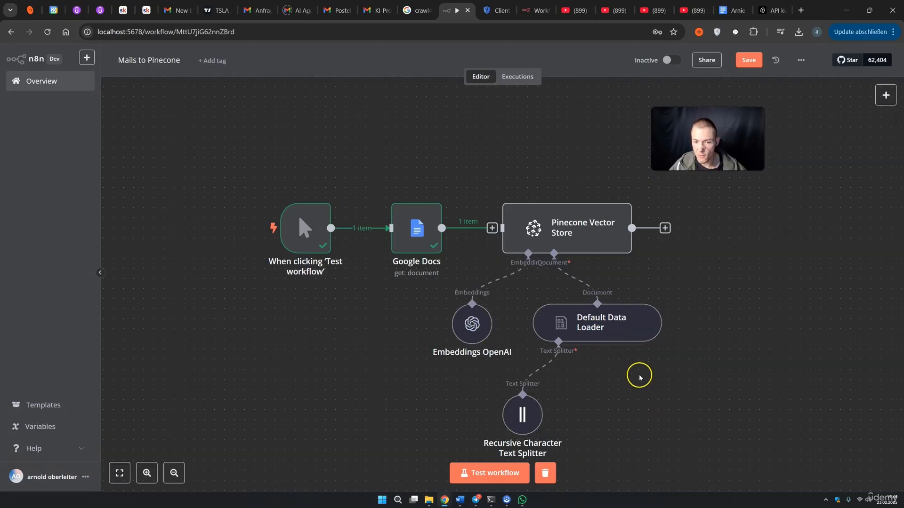
pyautogui.doubleClick(521, 417)
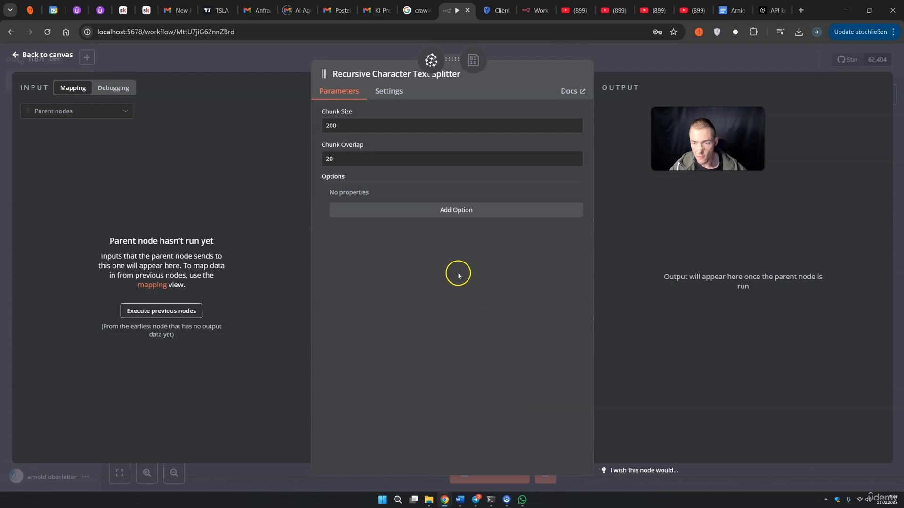
pyautogui.click(340, 123)
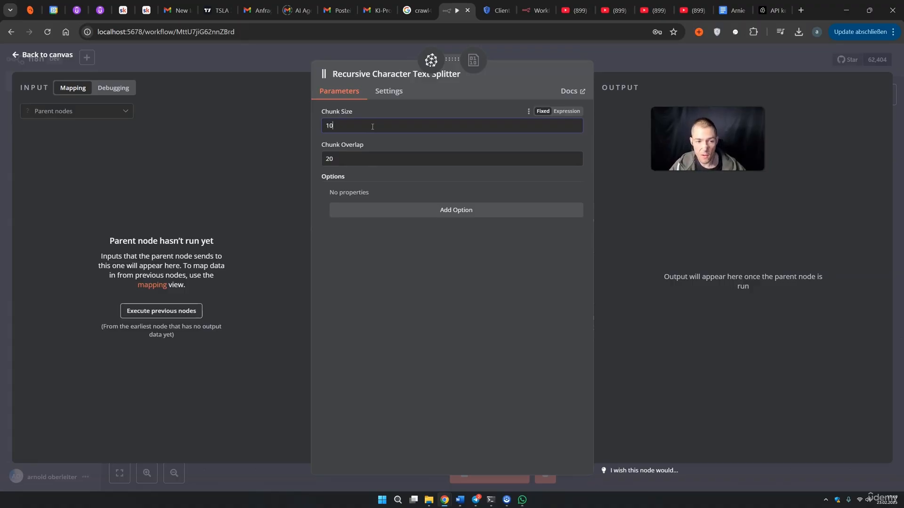
pyautogui.moveTo(347, 158); pyautogui.dragTo(319, 164)
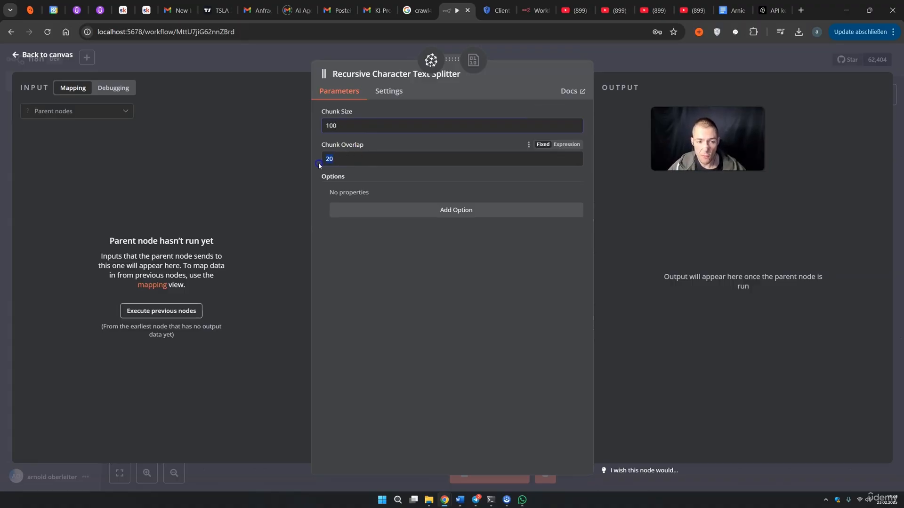
pyautogui.click(664, 234)
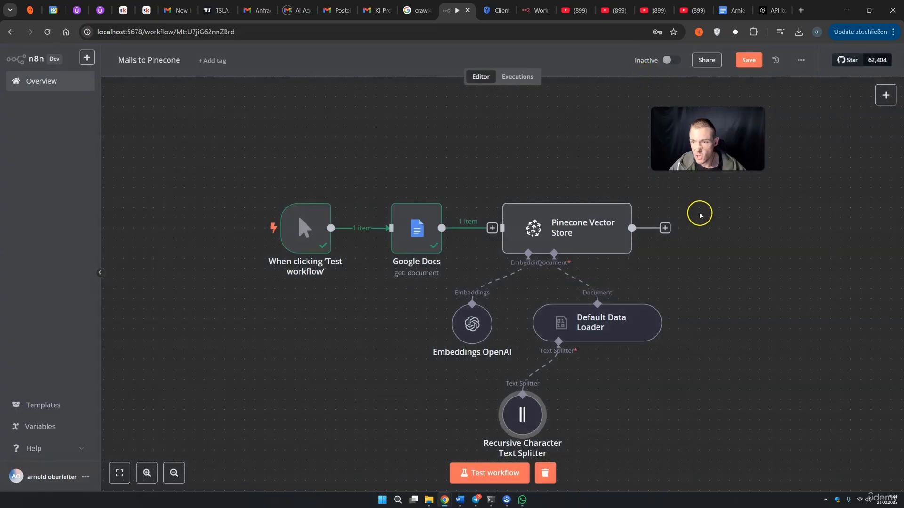
pyautogui.click(748, 70)
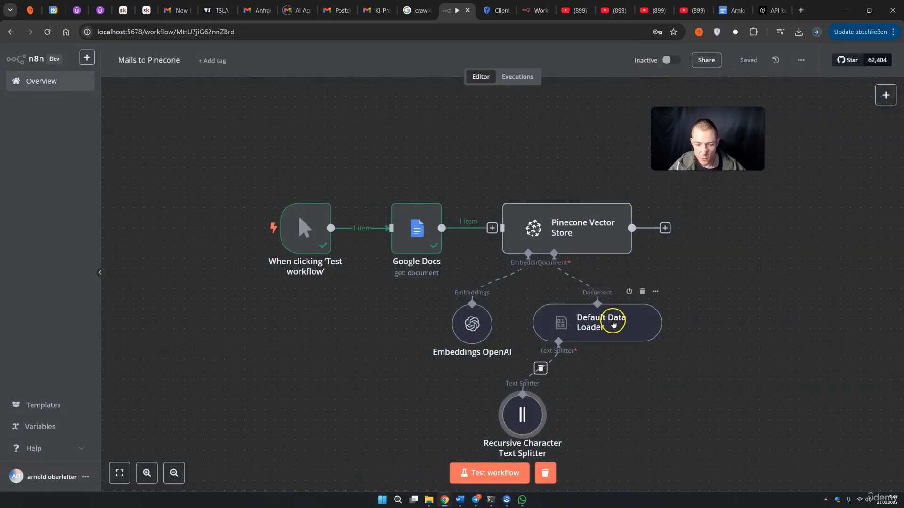
# Test the workflow, reposition the Pinecone Vector Store node, and save
pyautogui.click(492, 473)
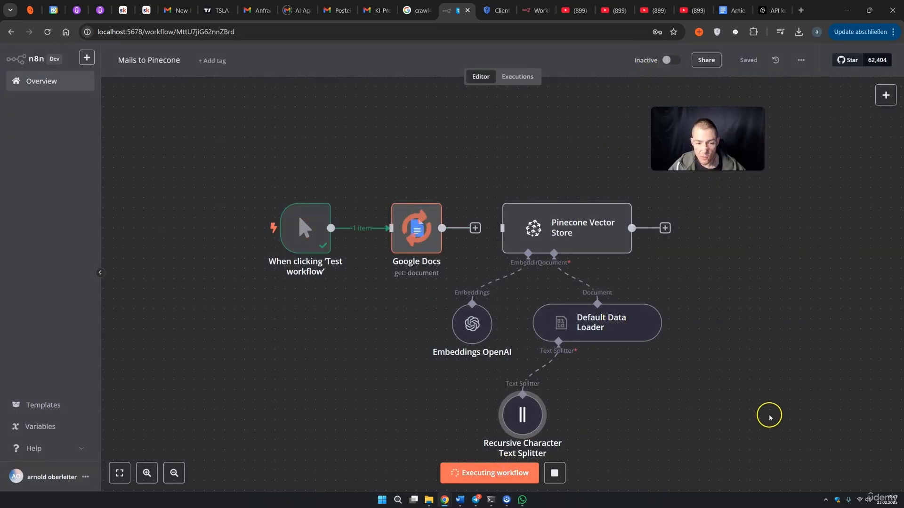
pyautogui.moveTo(569, 223); pyautogui.dragTo(589, 223)
pyautogui.moveTo(492, 228); pyautogui.dragTo(524, 231)
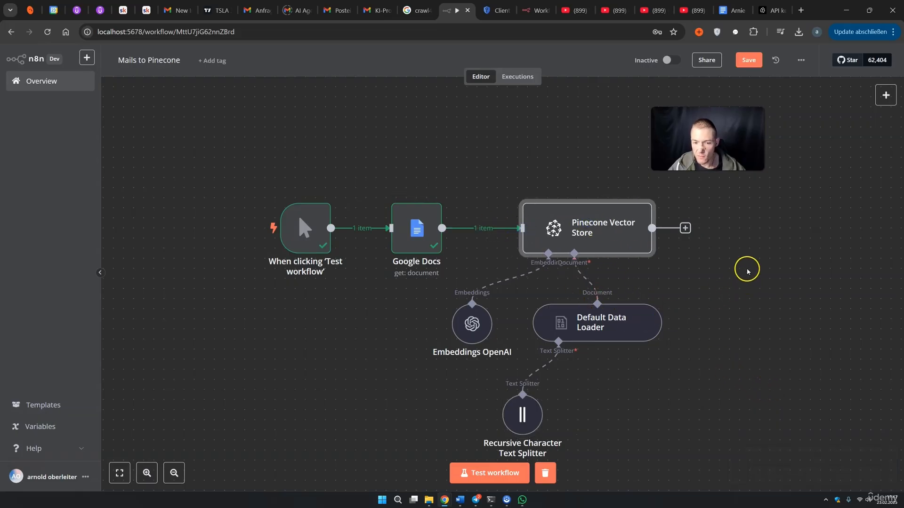
pyautogui.click(748, 59)
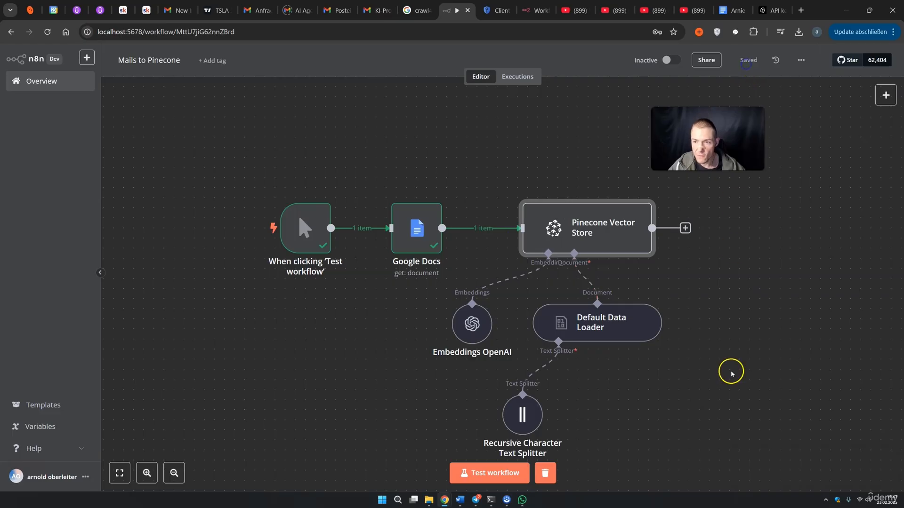
pyautogui.click(485, 484)
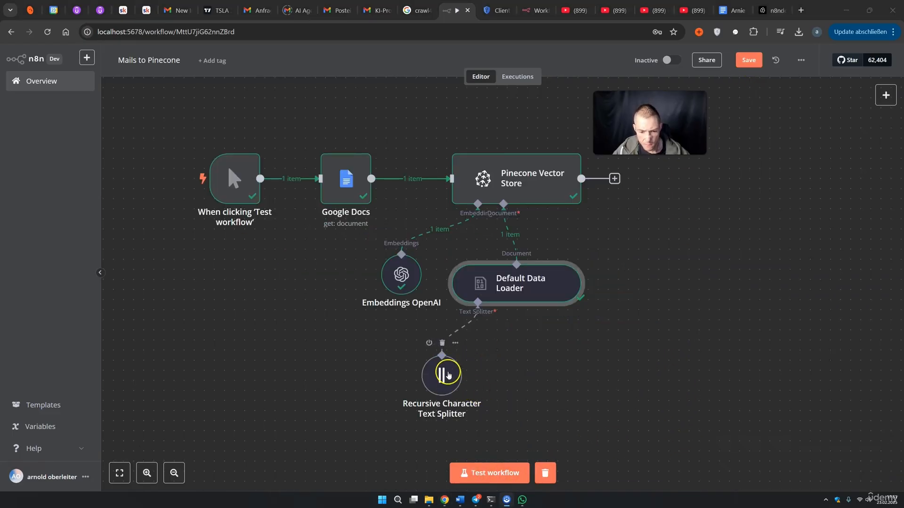
# Switch the Default Data Loader to JSON and rerun the workflow, producing 4 Pinecone items
pyautogui.doubleClick(515, 292)
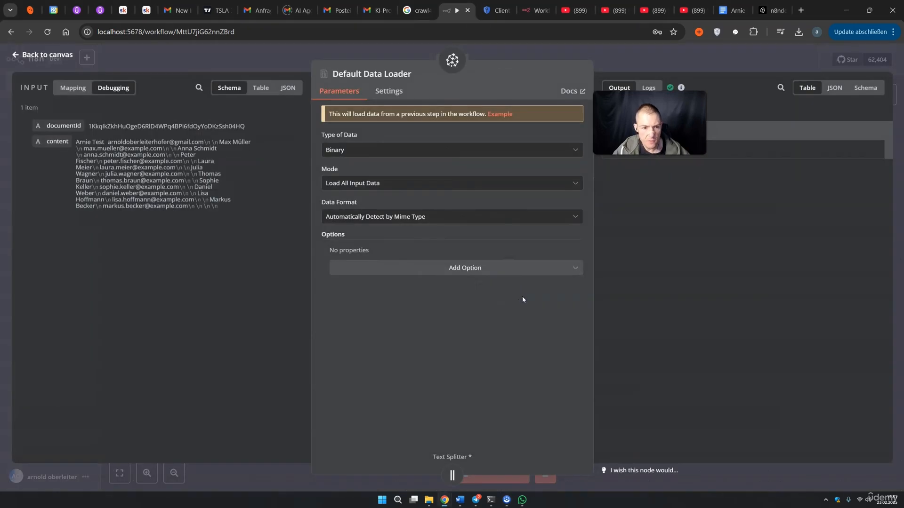
pyautogui.click(359, 148)
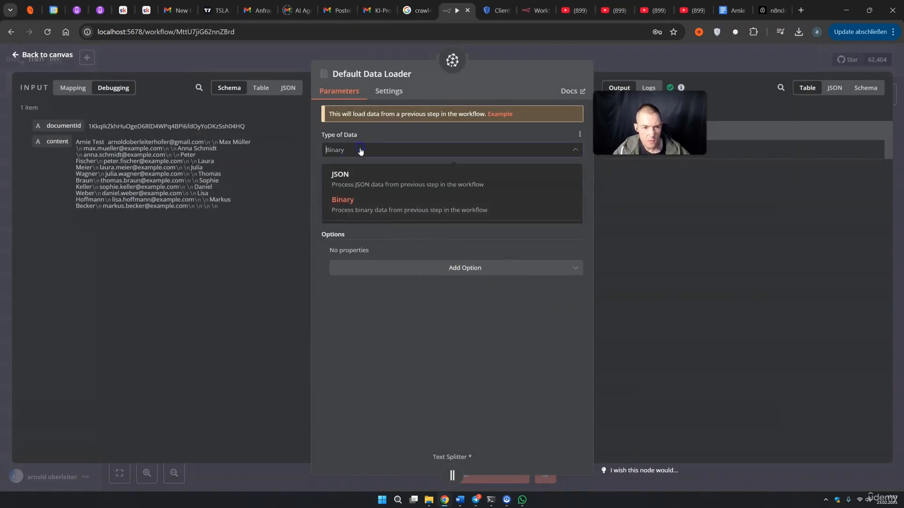
pyautogui.click(348, 182)
pyautogui.click(634, 64)
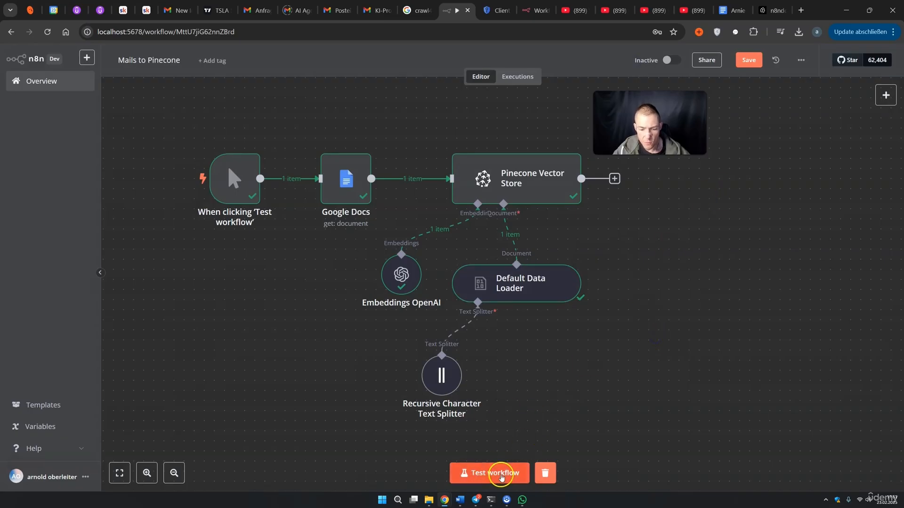
pyautogui.click(499, 474)
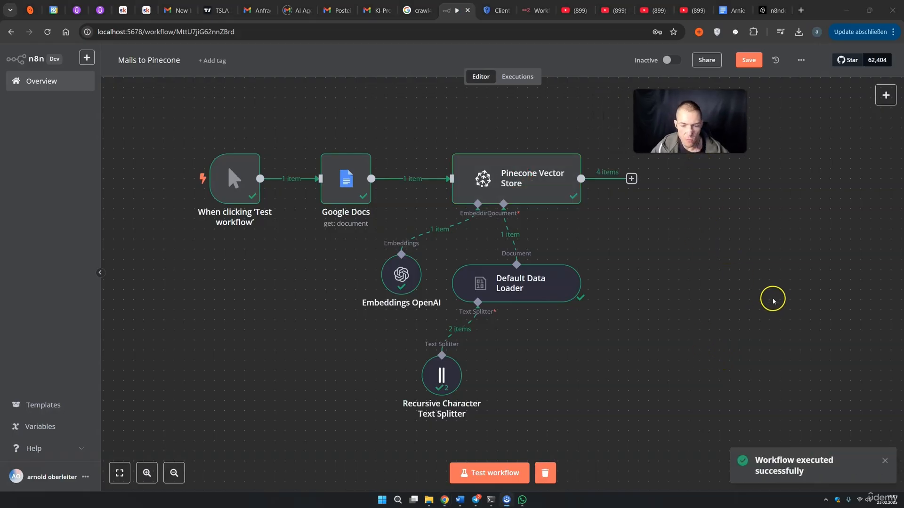
pyautogui.click(770, 10)
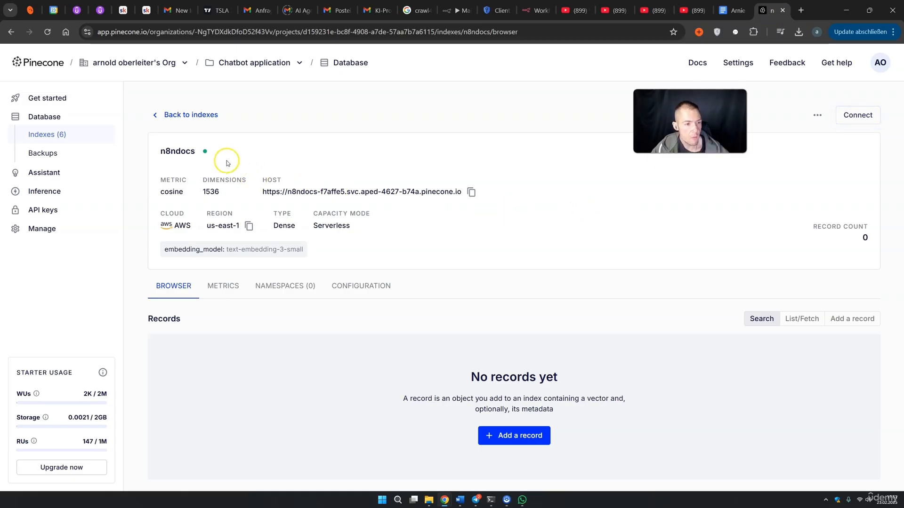
# Confirm Pinecone's n8ndocs index now holds 4 records, then save the Mails to Pinecone workflow
pyautogui.click(49, 120)
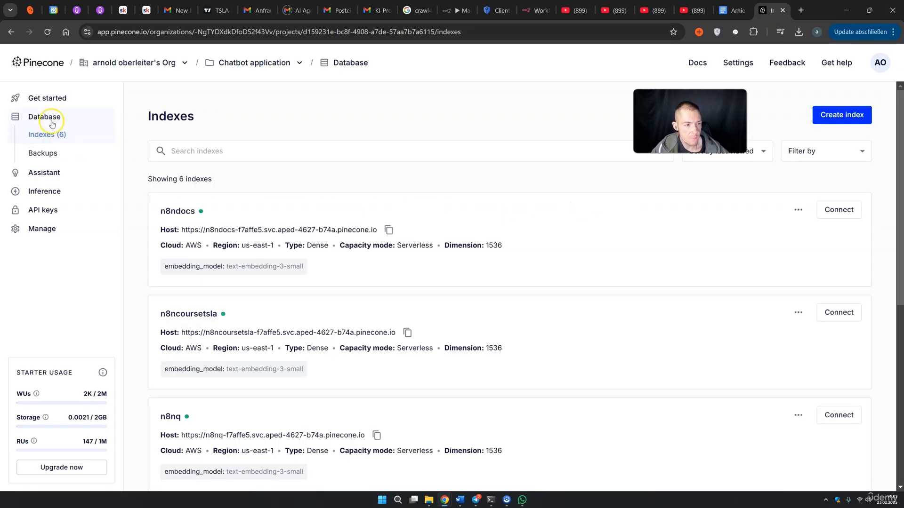
pyautogui.click(178, 211)
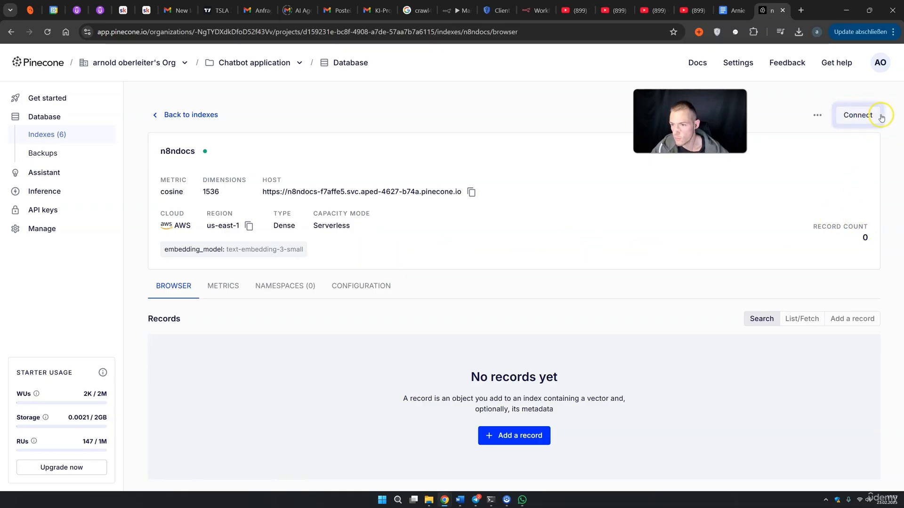
pyautogui.doubleClick(855, 237)
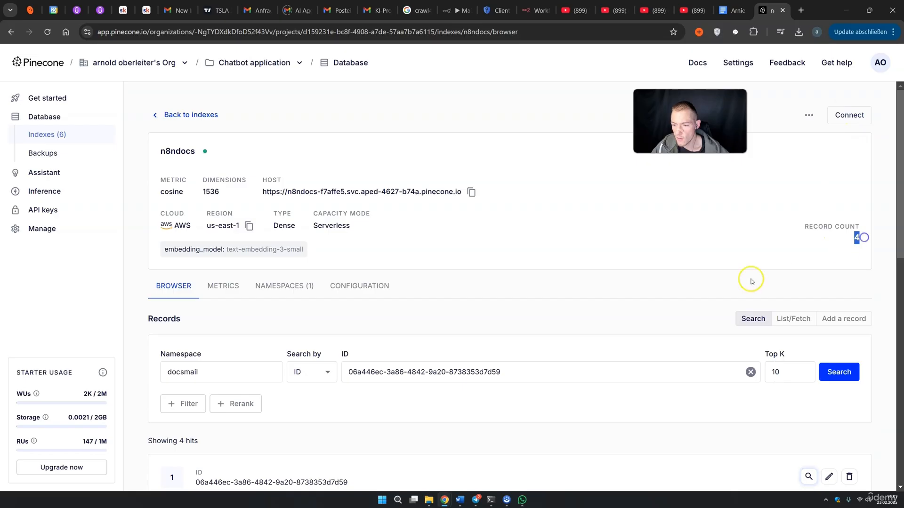
pyautogui.scroll(-3, 334, 337)
pyautogui.scroll(-1, 344, 355)
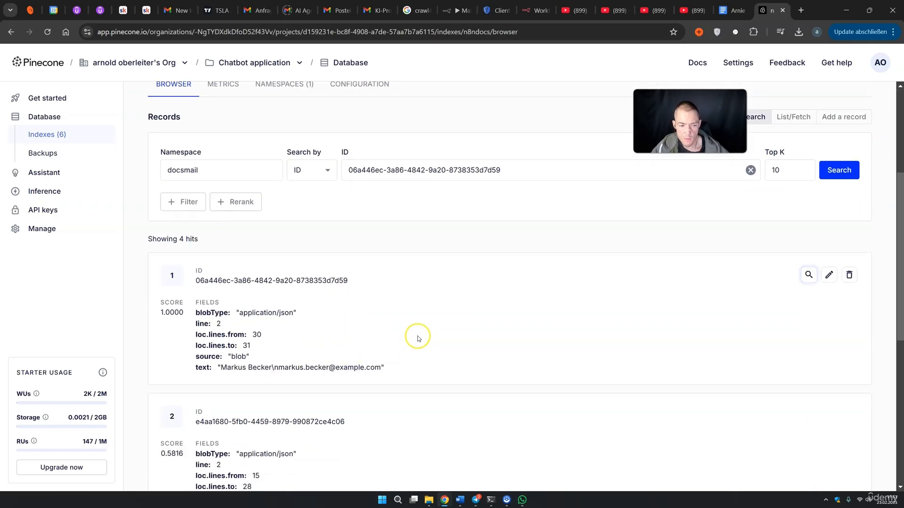
pyautogui.scroll(2, 417, 338)
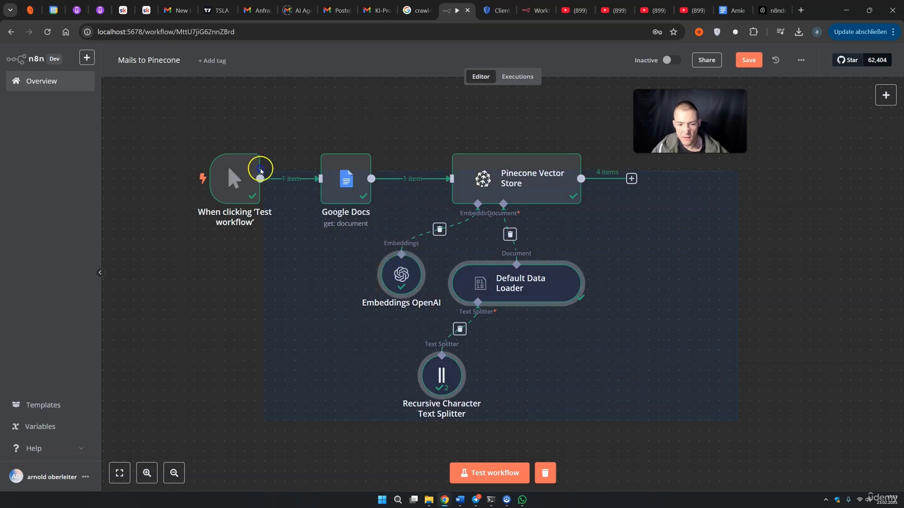
pyautogui.moveTo(260, 169); pyautogui.dragTo(713, 341)
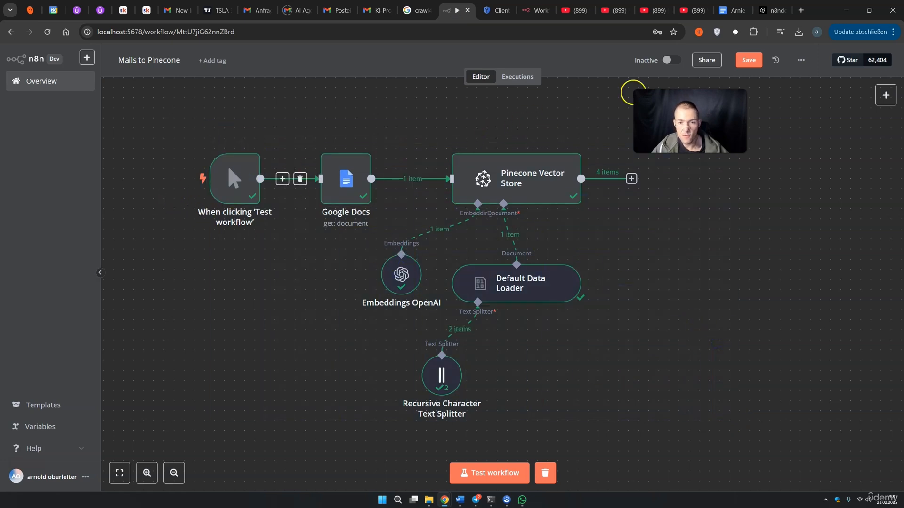
pyautogui.click(749, 60)
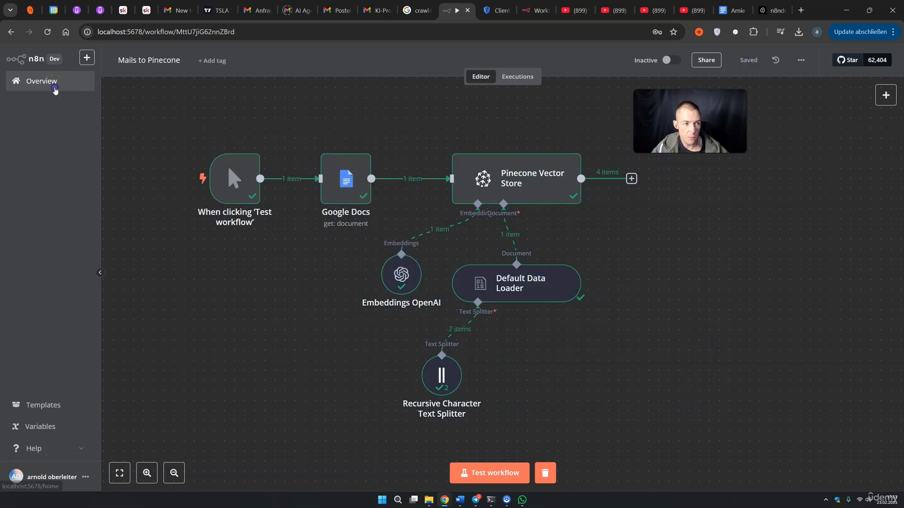
# Create a new workflow named 'Mail Agent Pinecone'
pyautogui.click(54, 87)
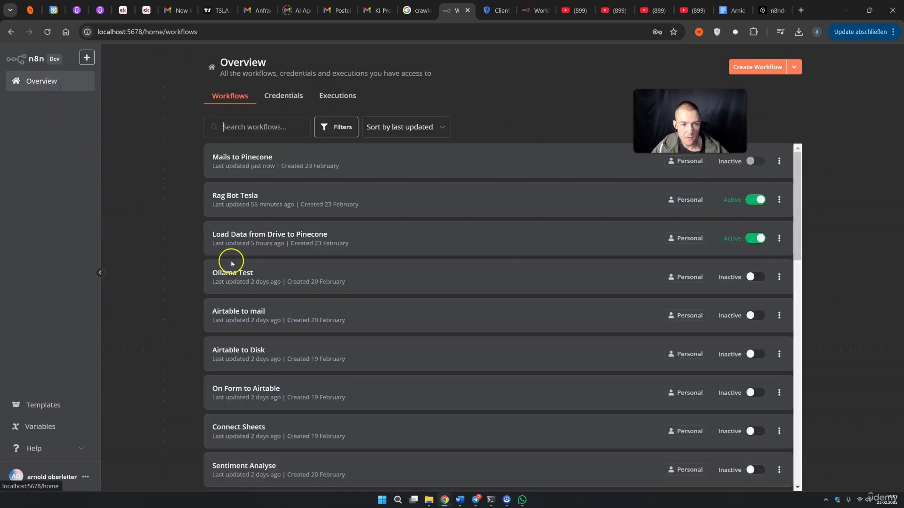
pyautogui.click(753, 68)
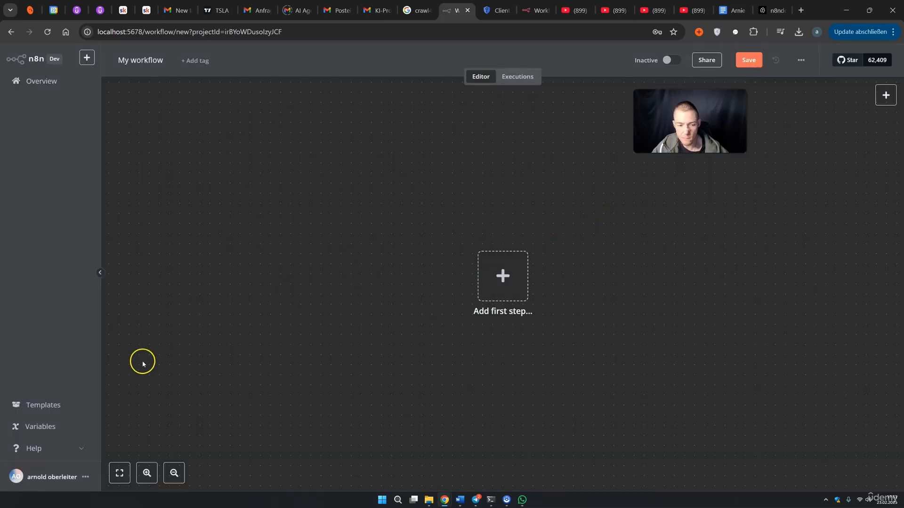
pyautogui.doubleClick(151, 60)
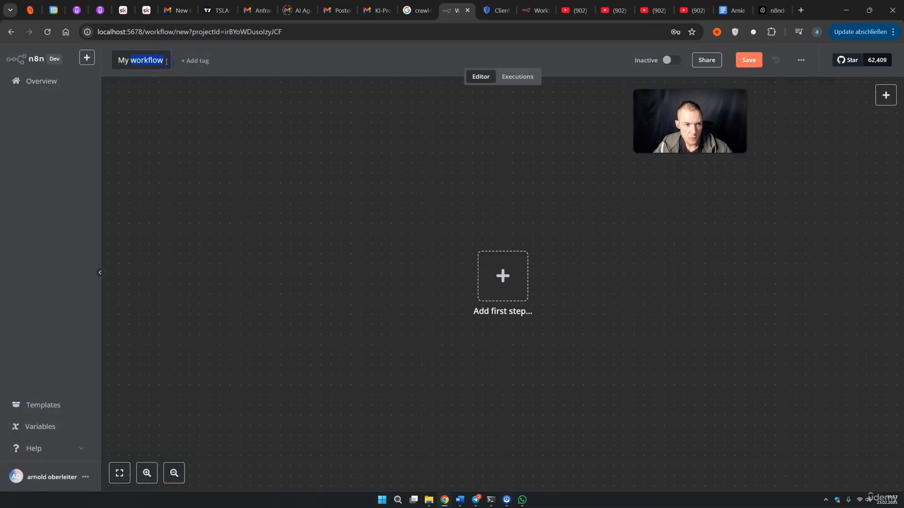
pyautogui.write('Mail Agent Pinecone')
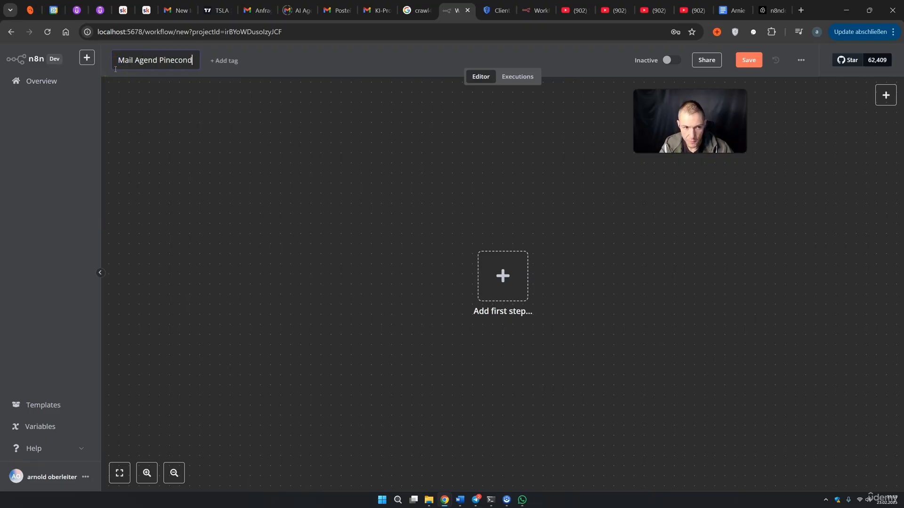
pyautogui.press('Return')
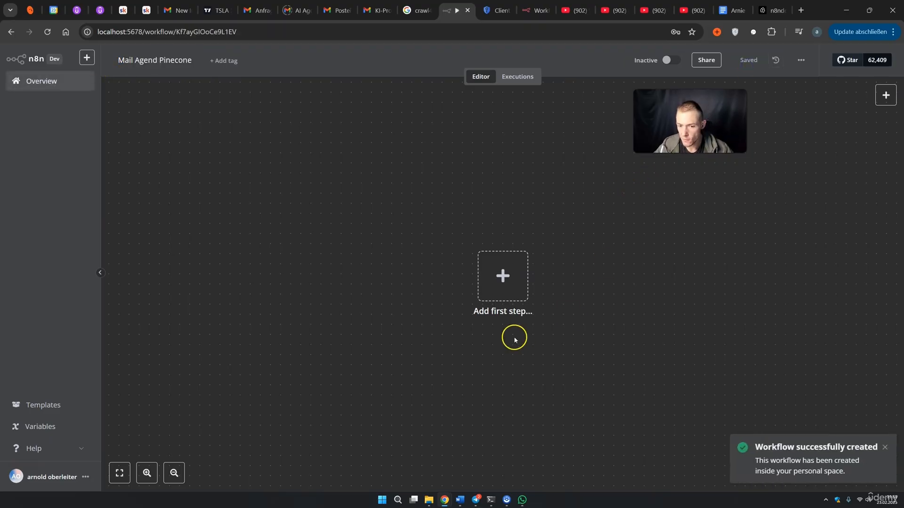
# Add an AI Agent node fed by a chat trigger
pyautogui.click(502, 285)
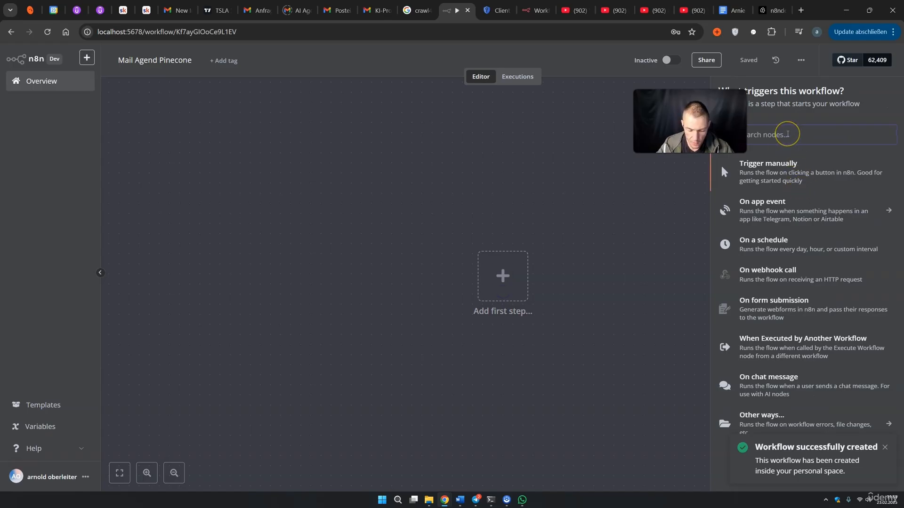
pyautogui.write('ai')
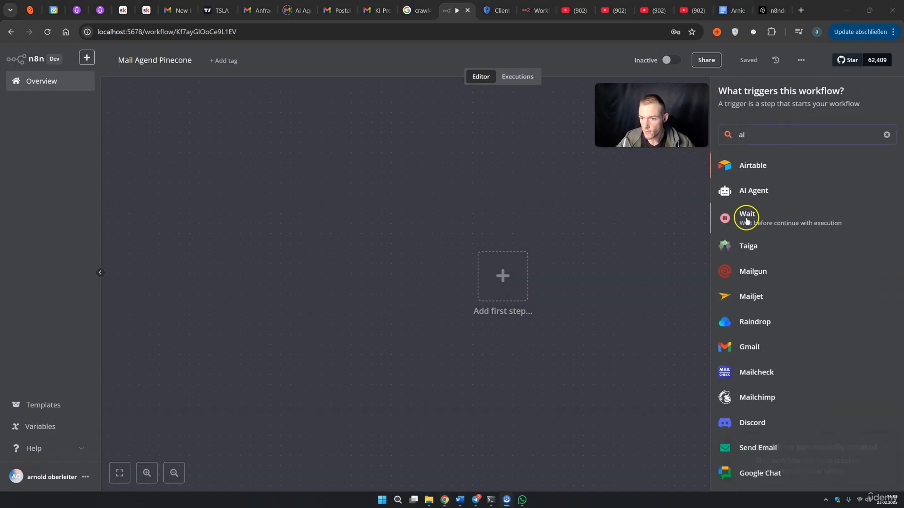
pyautogui.click(755, 192)
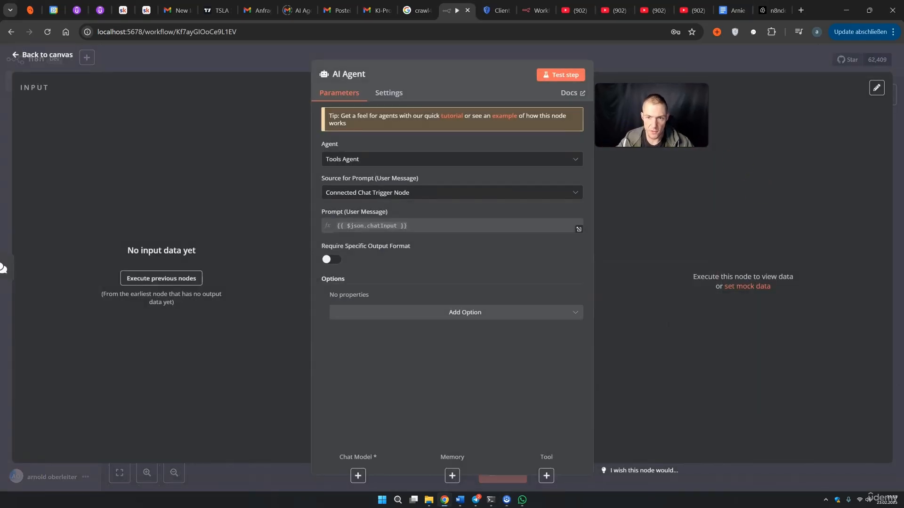
pyautogui.click(686, 63)
pyautogui.moveTo(774, 234); pyautogui.dragTo(570, 196)
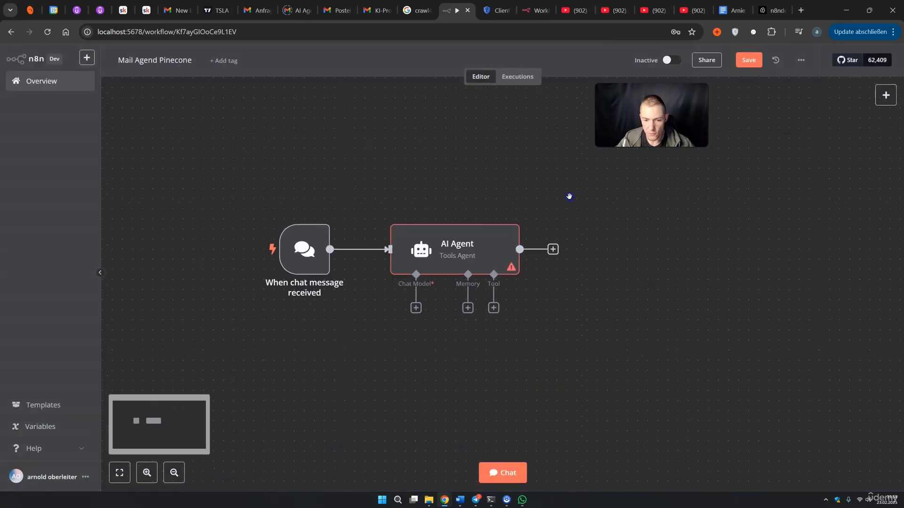
# Attach an OpenAI Chat Model to the agent using gpt-4o
pyautogui.click(415, 308)
pyautogui.scroll(-1, 766, 403)
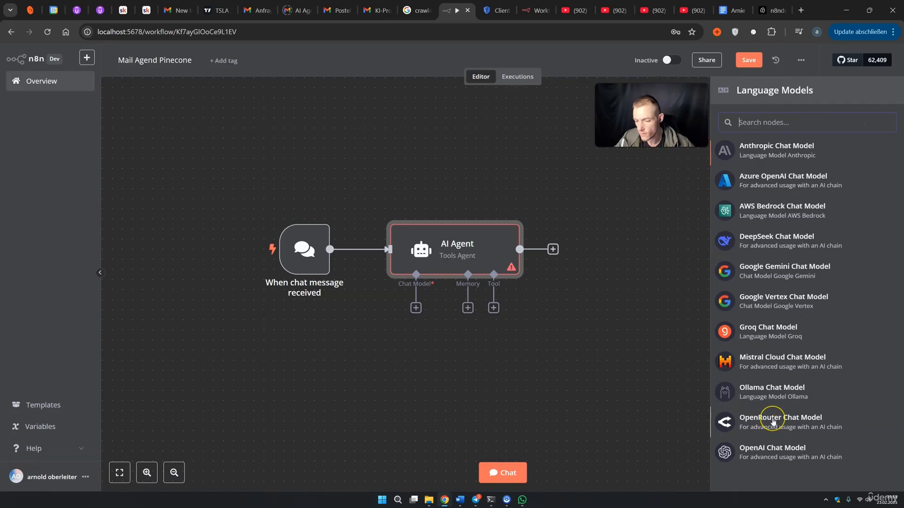
pyautogui.scroll(1, 773, 422)
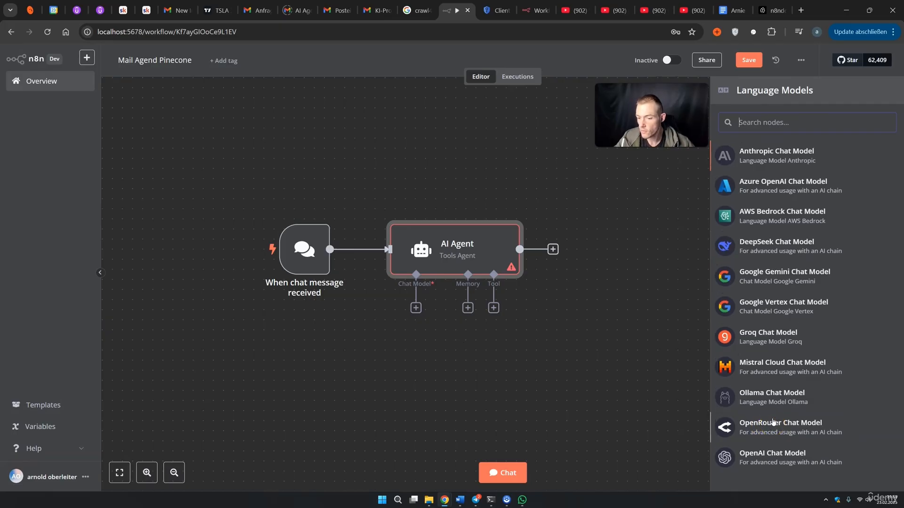
pyautogui.click(774, 454)
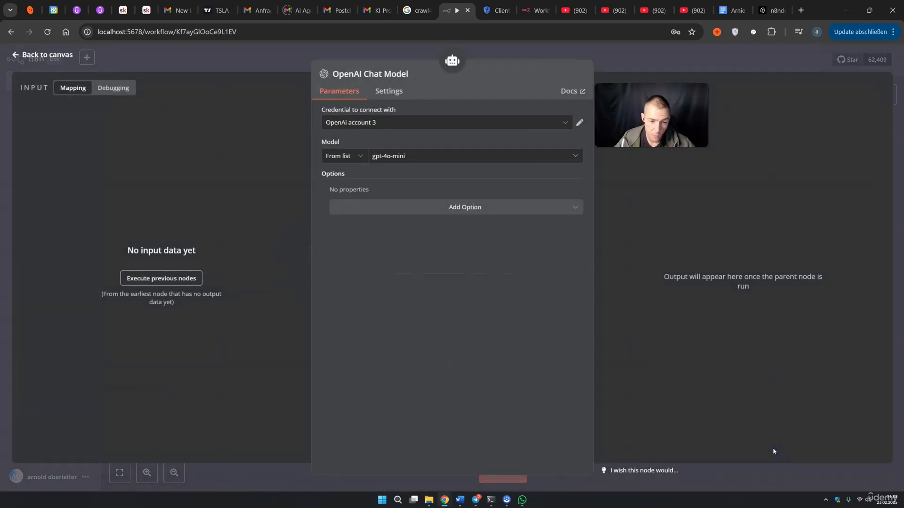
pyautogui.click(430, 157)
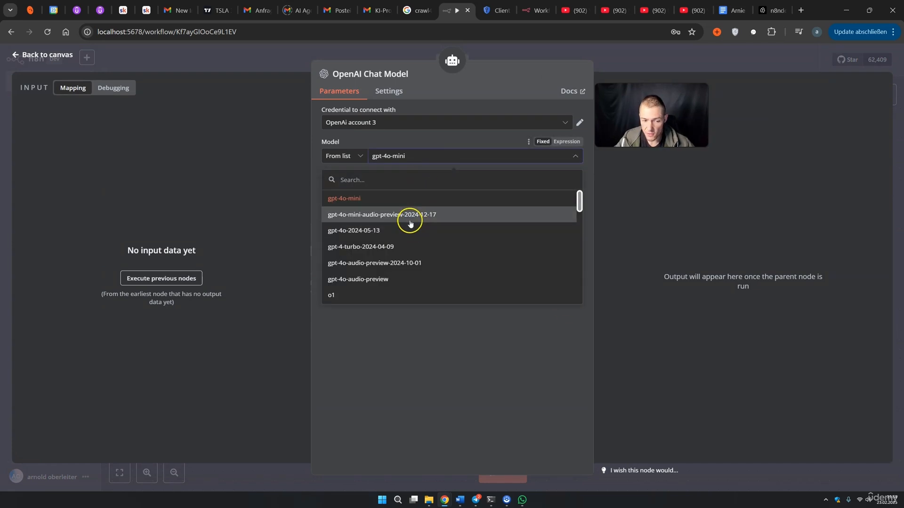
pyautogui.scroll(-1, 410, 221)
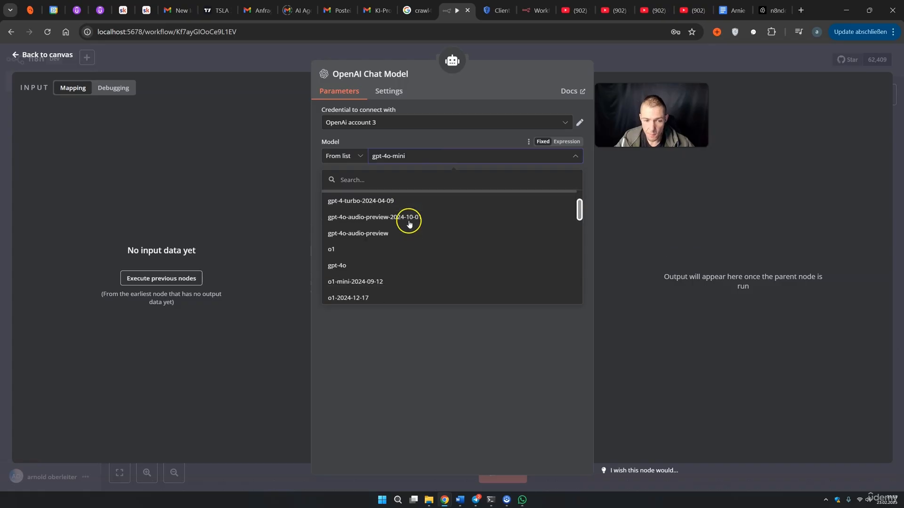
pyautogui.click(352, 267)
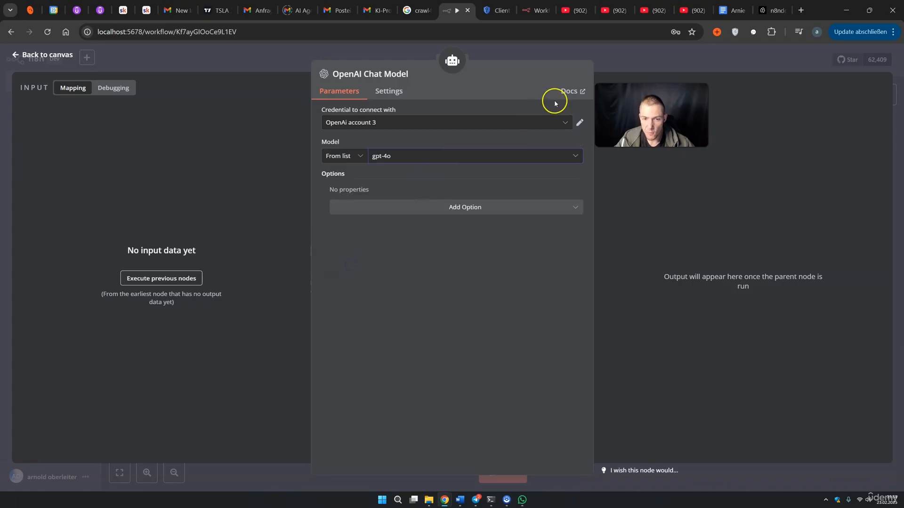
pyautogui.click(505, 55)
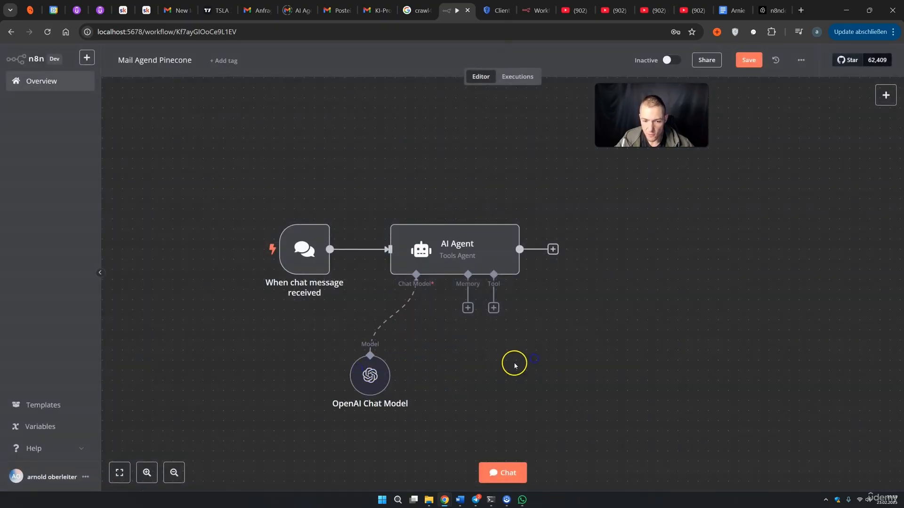
pyautogui.moveTo(589, 366); pyautogui.dragTo(614, 333)
# Add a Vector Store Question Answer Tool to the agent and clear its default name
pyautogui.click(518, 274)
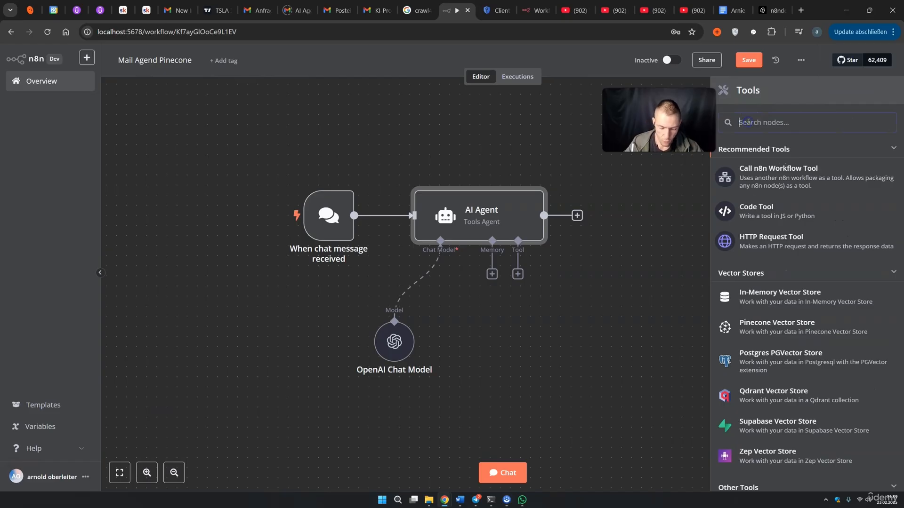
pyautogui.write('vec')
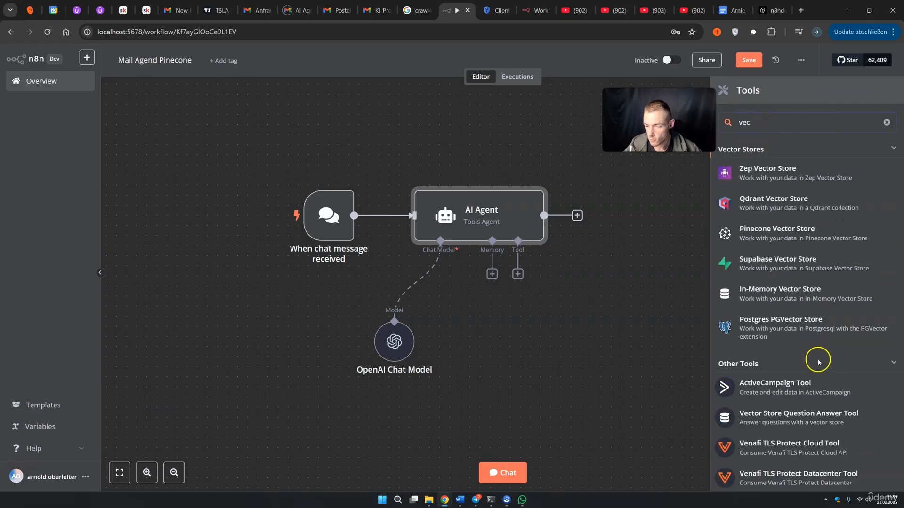
pyautogui.click(767, 420)
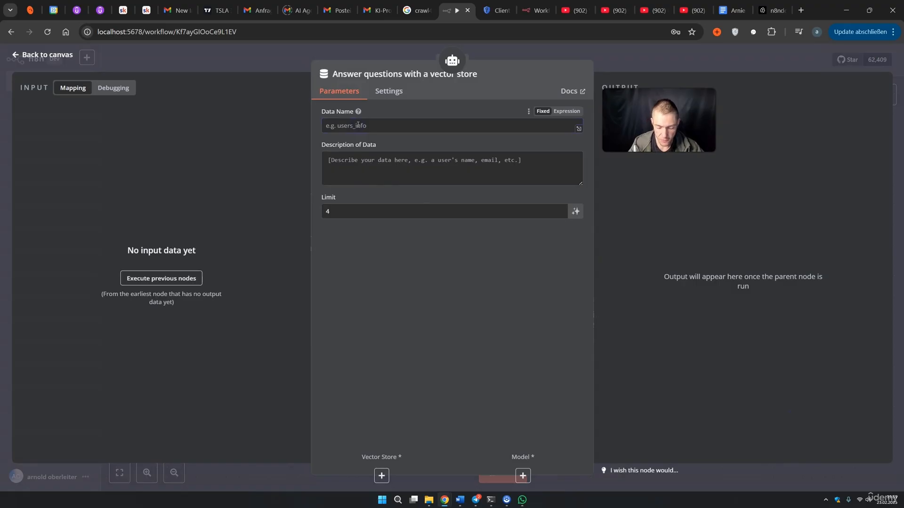
pyautogui.click(405, 74)
pyautogui.moveTo(579, 70); pyautogui.dragTo(418, 71)
pyautogui.press('BackSpace')
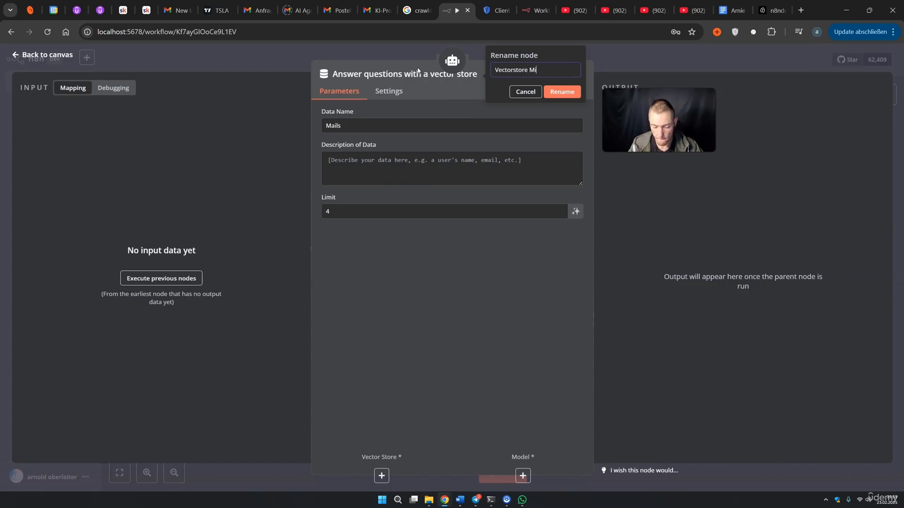
# Name the tool Vectorstore Mails, with data name Vectorstore_mails and a mail-address lookup description
pyautogui.click(368, 128)
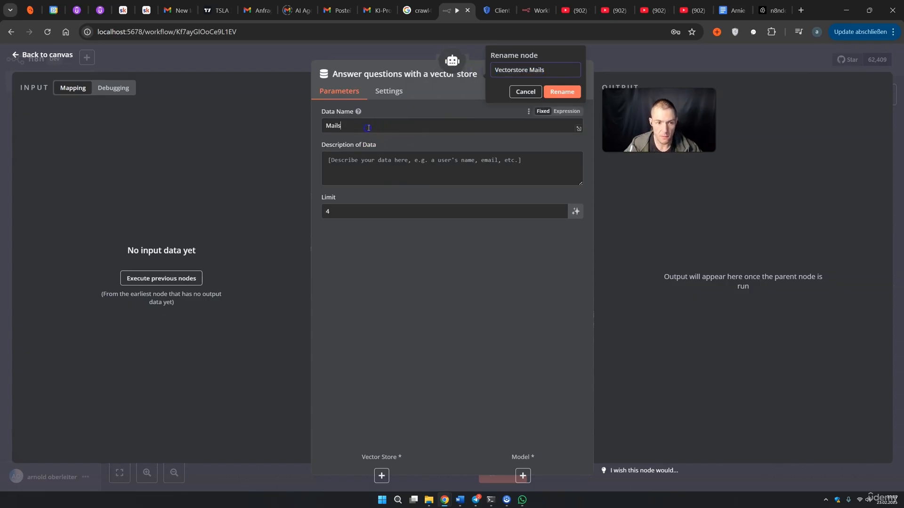
pyautogui.write('Vectorstore Mails')
pyautogui.click(346, 168)
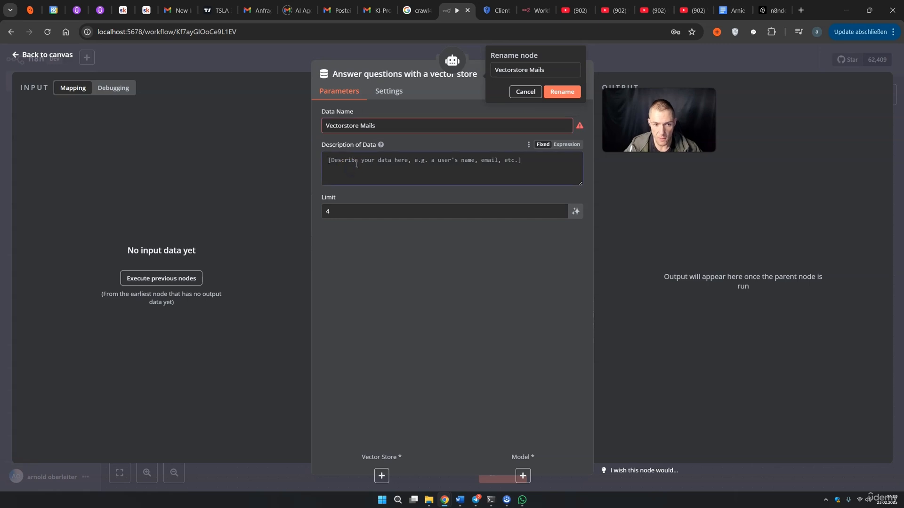
pyautogui.click(365, 140)
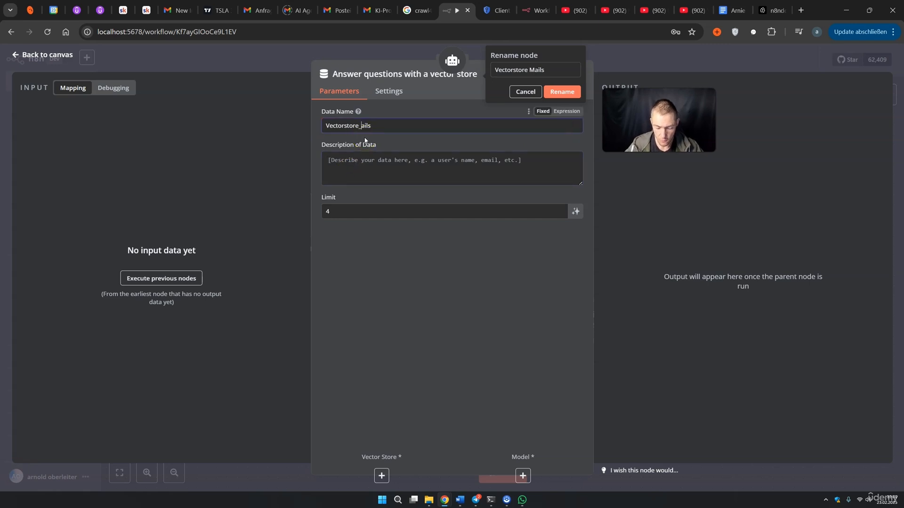
pyautogui.click(329, 126)
pyautogui.click(395, 167)
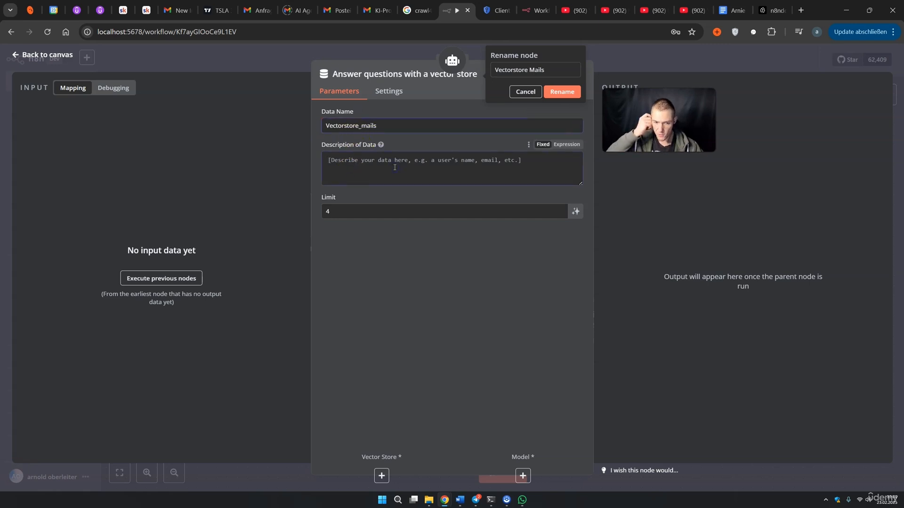
pyautogui.write('Use')
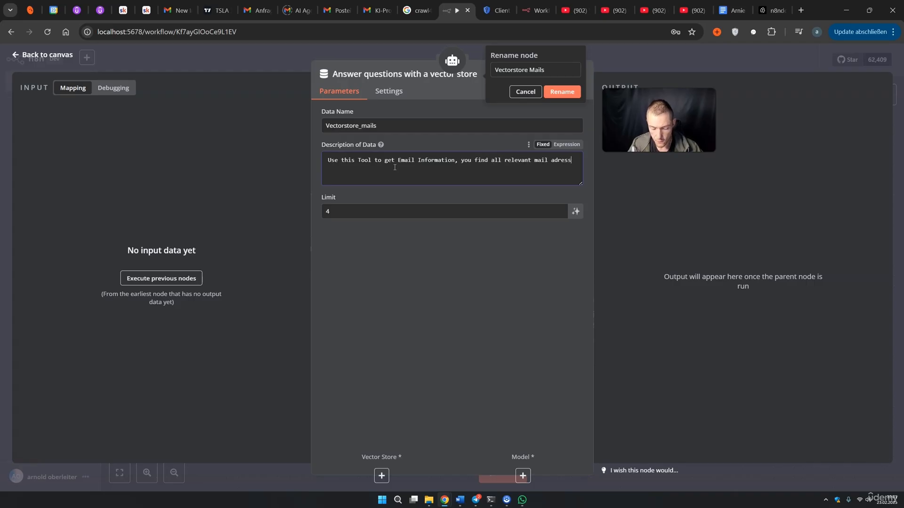
pyautogui.click(569, 92)
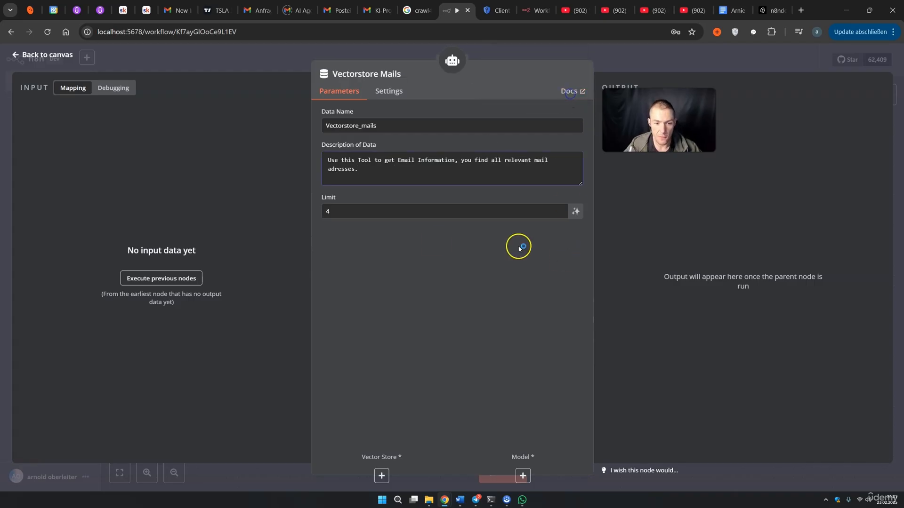
pyautogui.click(613, 65)
pyautogui.scroll(-2, 645, 357)
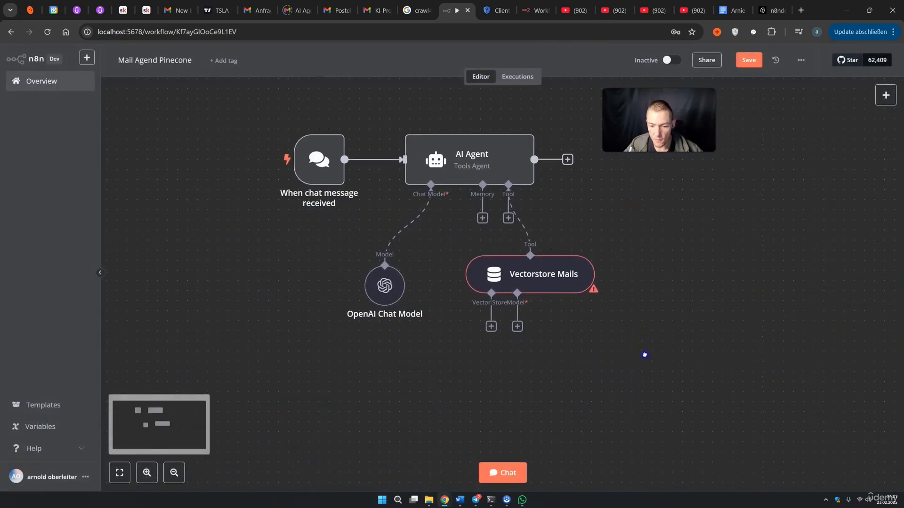
# Attach a Pinecone Vector Store using the existing Pinecone credential and select the n8ndocs index
pyautogui.click(499, 317)
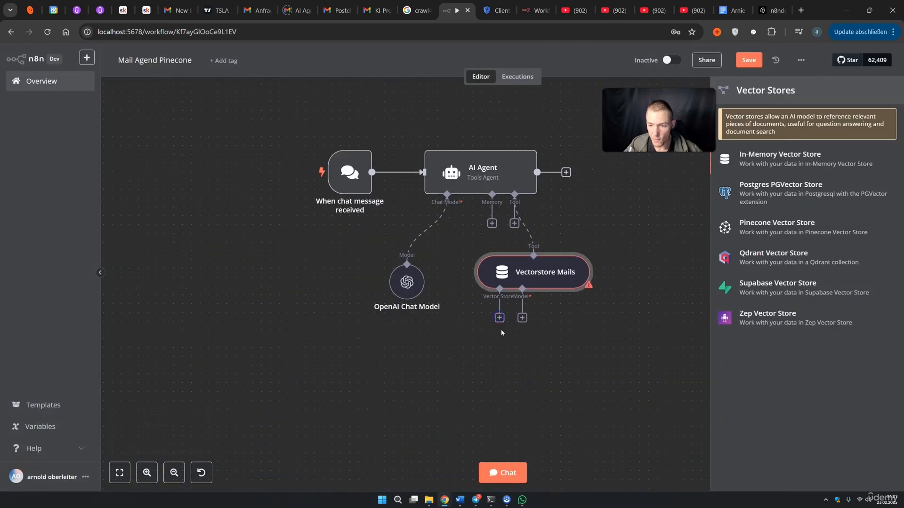
pyautogui.click(798, 232)
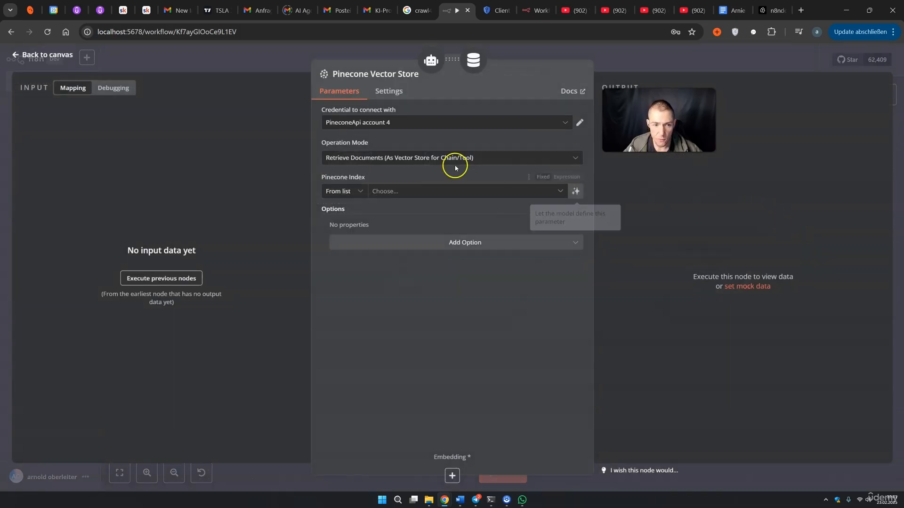
pyautogui.click(401, 130)
pyautogui.click(382, 228)
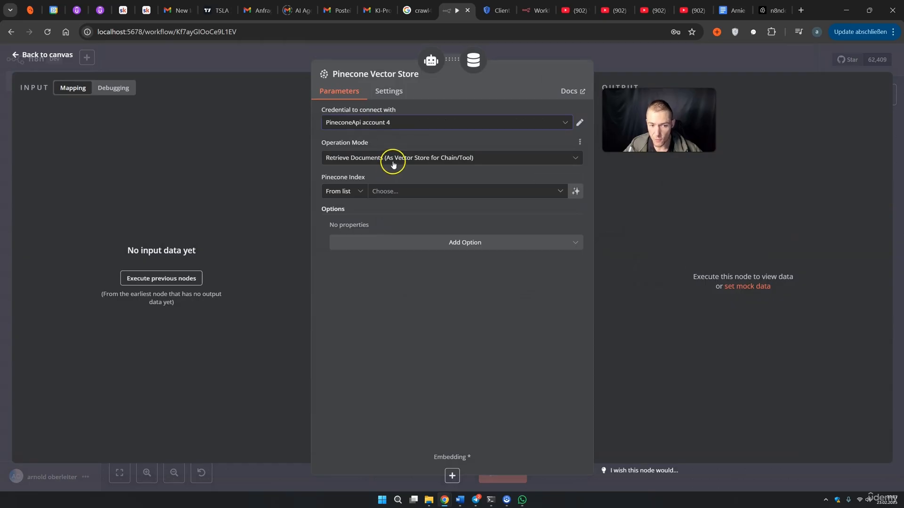
pyautogui.click(398, 193)
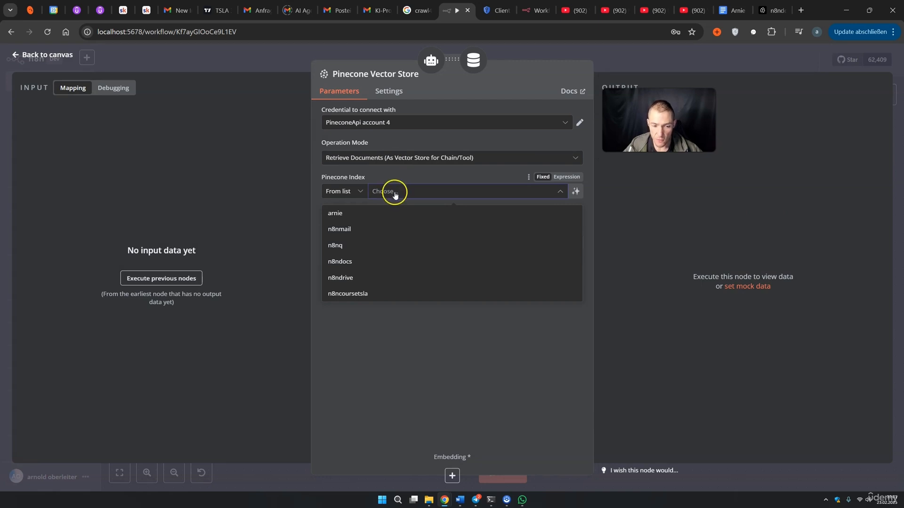
pyautogui.click(344, 261)
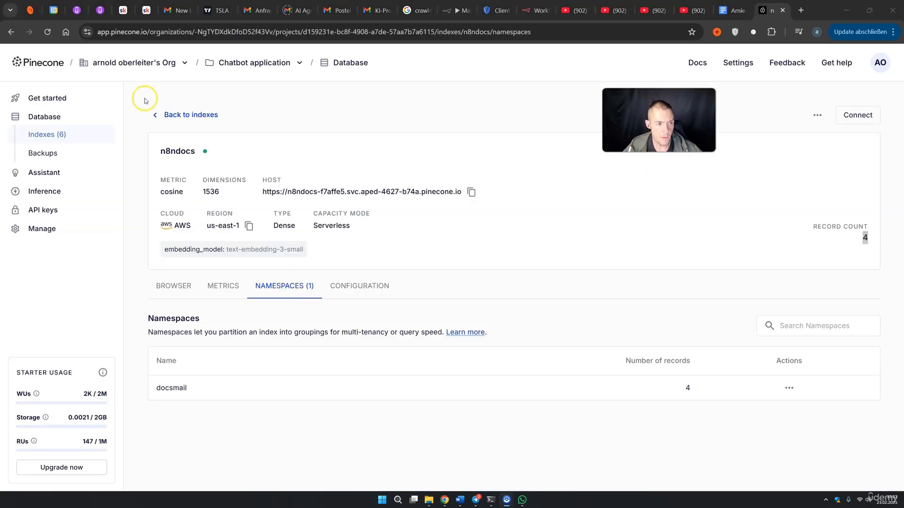
# Add a Pinecone Namespace option to the Pinecone Vector Store node
pyautogui.moveTo(187, 388); pyautogui.dragTo(153, 391)
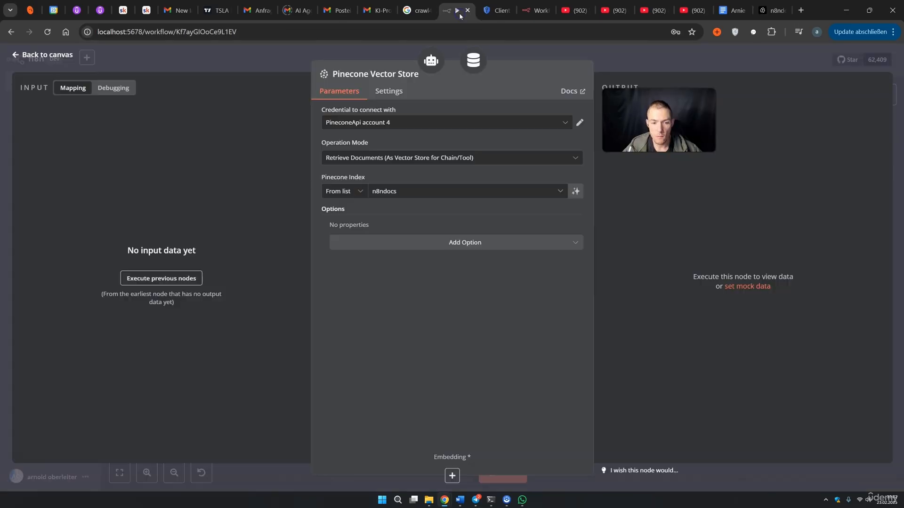
pyautogui.click(421, 241)
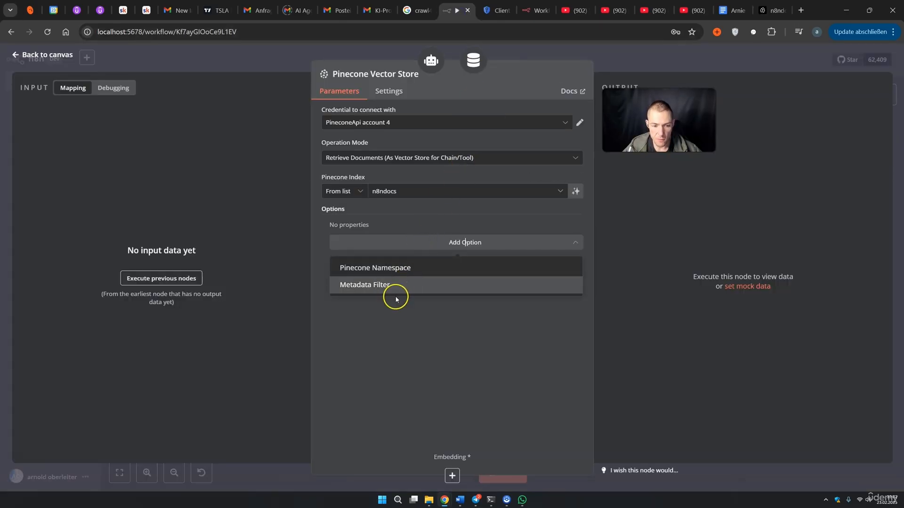
pyautogui.click(399, 269)
pyautogui.click(440, 238)
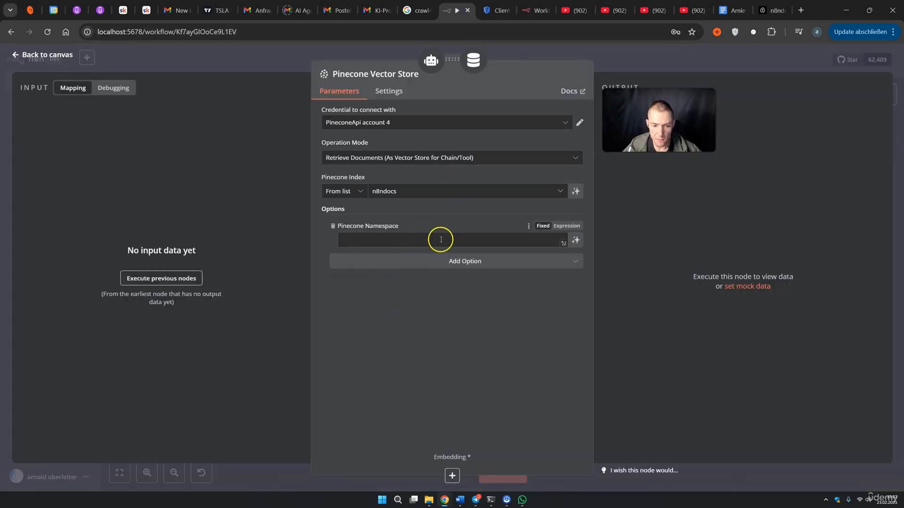
pyautogui.click(367, 241)
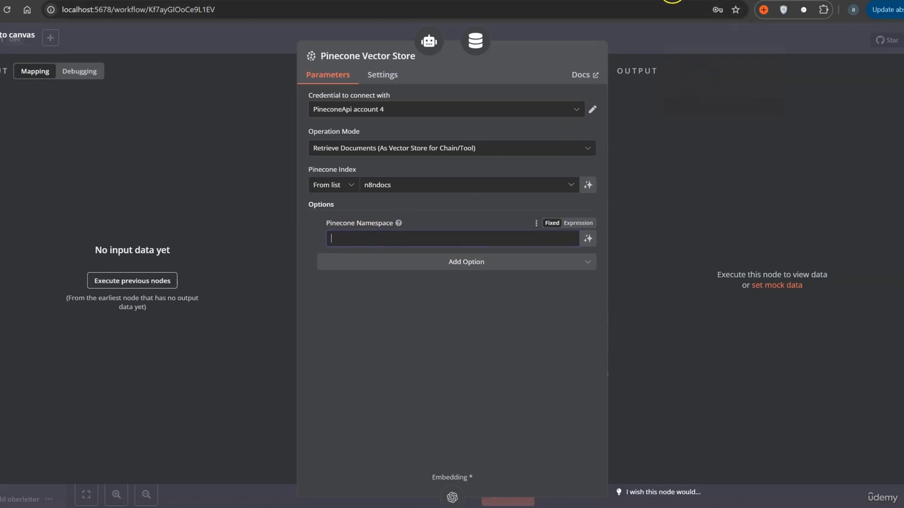
# Copy docsmail from the Pinecone index page and enter it as the node's namespace
pyautogui.click(672, 0)
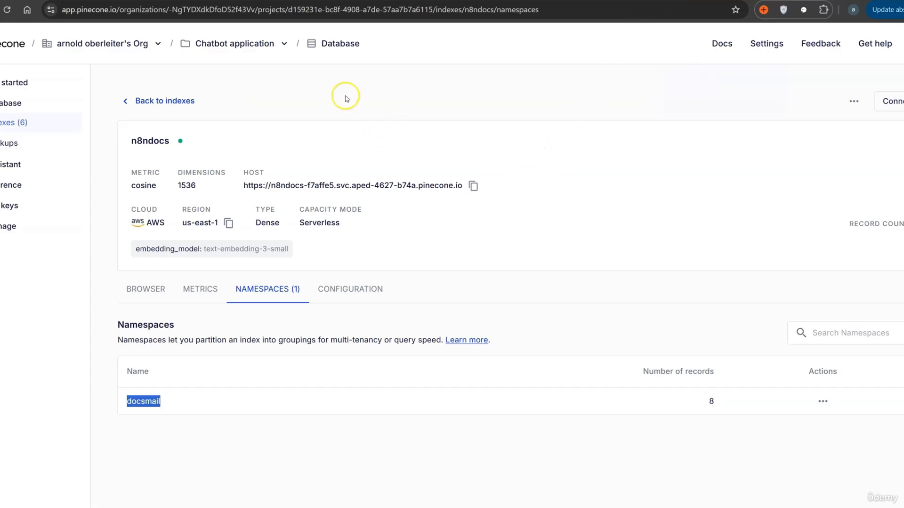
pyautogui.click(191, 437)
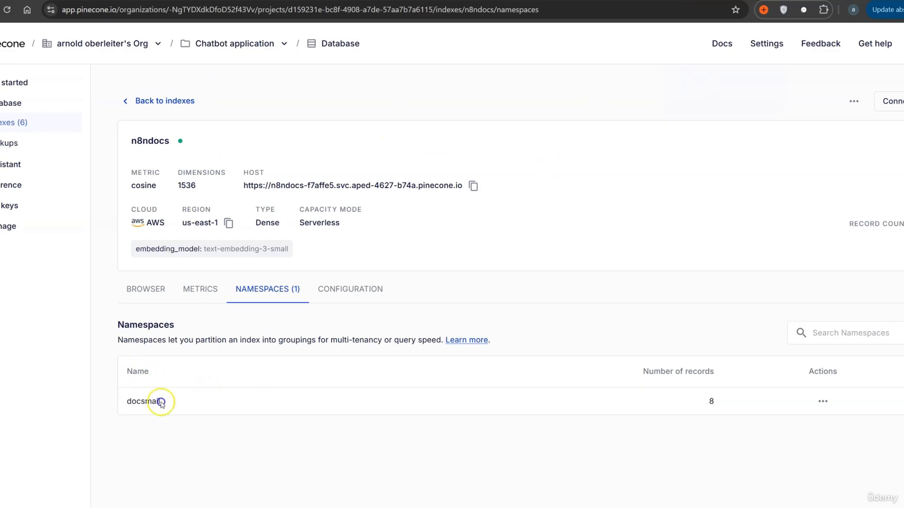
pyautogui.doubleClick(126, 403)
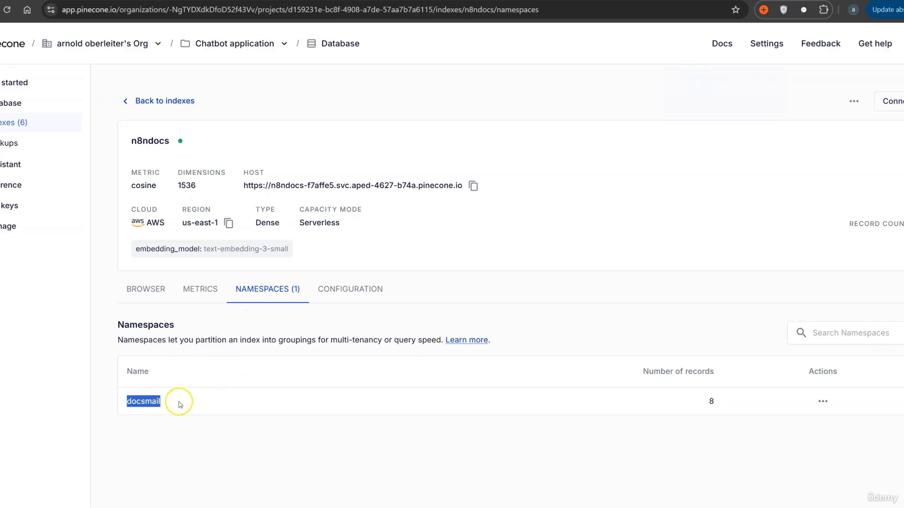
pyautogui.click(444, 0)
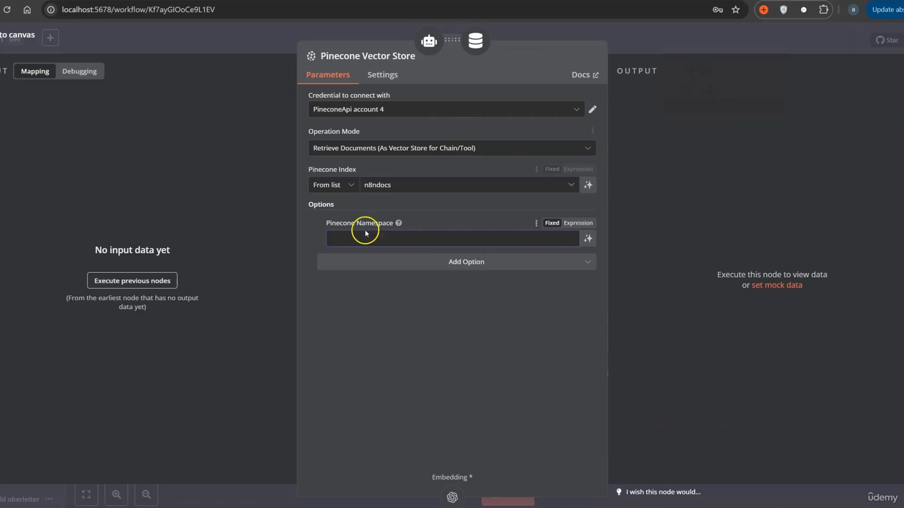
pyautogui.click(343, 242)
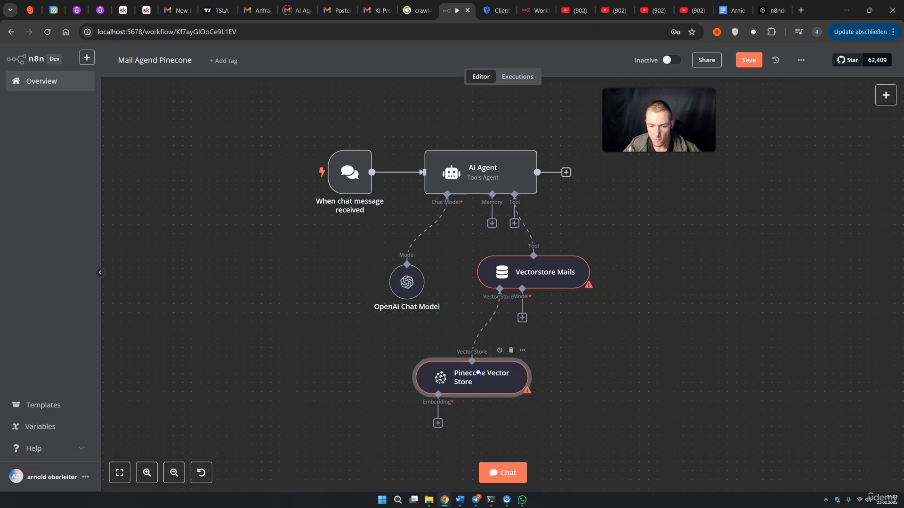
pyautogui.moveTo(474, 375); pyautogui.dragTo(456, 375)
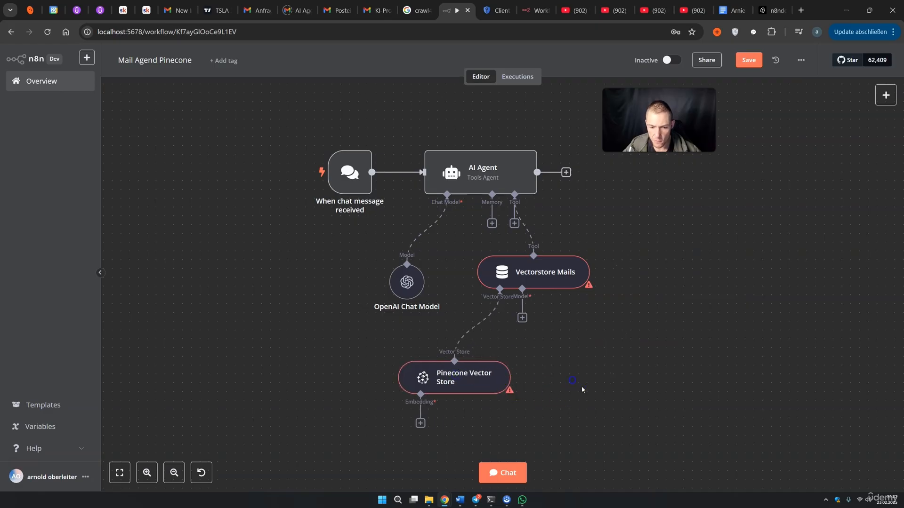
# Give the Pinecone Vector Store an Embeddings OpenAI node
pyautogui.scroll(-3, 579, 353)
pyautogui.moveTo(475, 323); pyautogui.dragTo(476, 307)
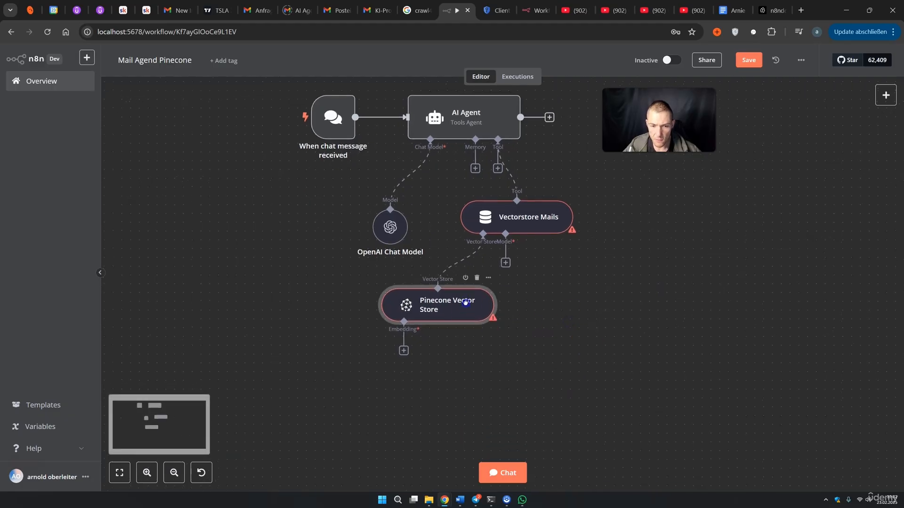
pyautogui.click(403, 350)
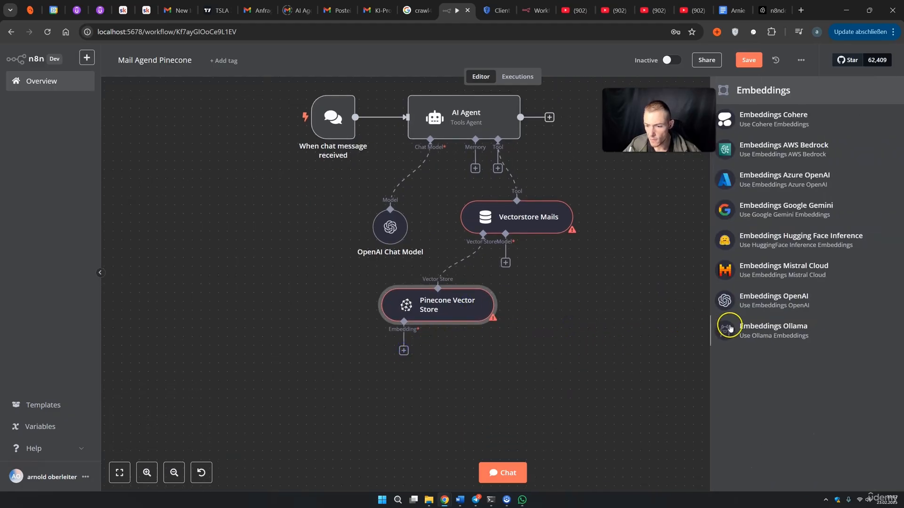
pyautogui.click(781, 301)
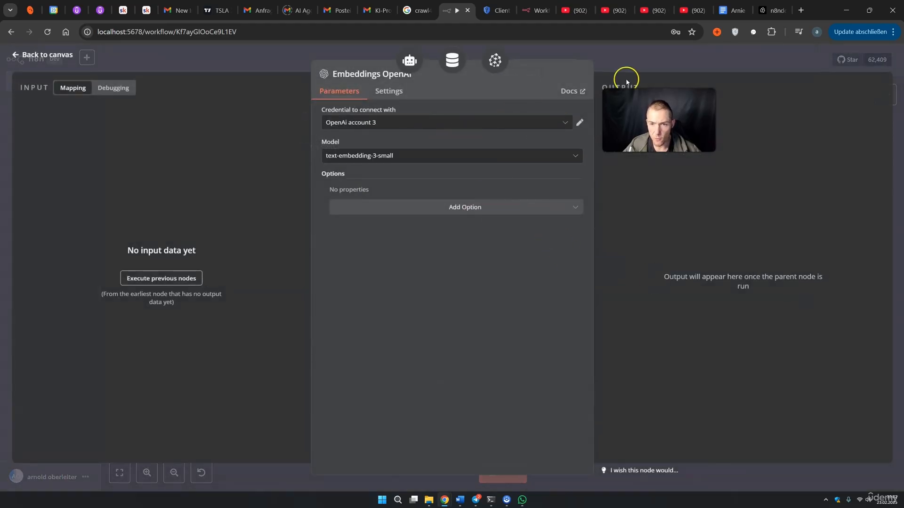
pyautogui.click(629, 69)
pyautogui.moveTo(437, 405); pyautogui.dragTo(358, 369)
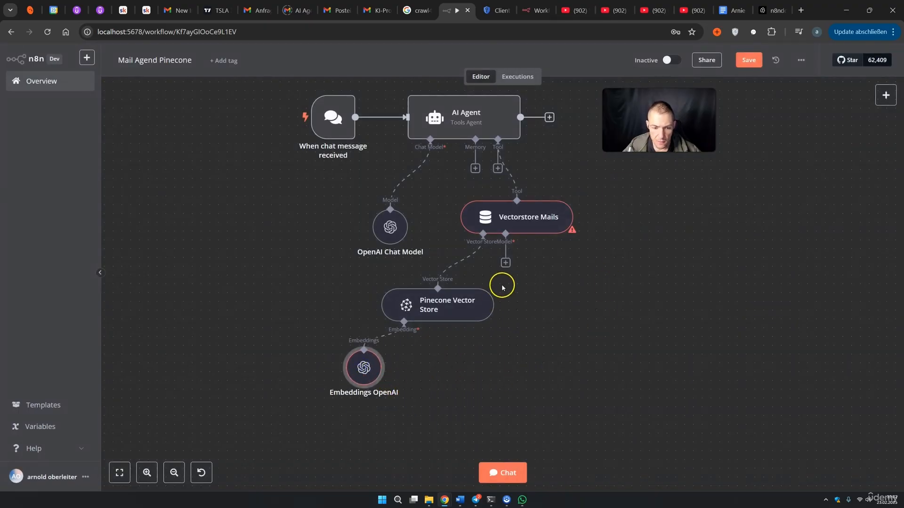
# Attach an OpenAI Chat Model set to gpt-4o to Vectorstore Mails
pyautogui.click(507, 265)
pyautogui.scroll(-3, 824, 347)
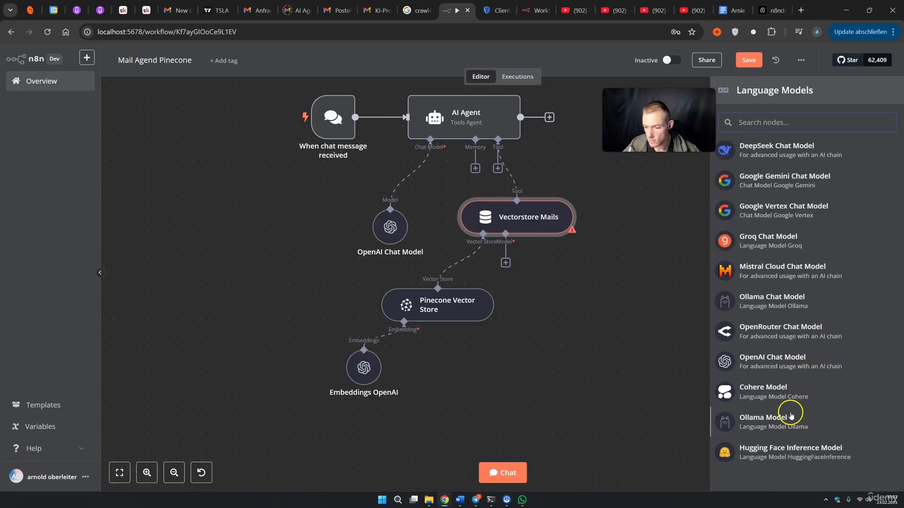
pyautogui.click(774, 362)
pyautogui.click(399, 163)
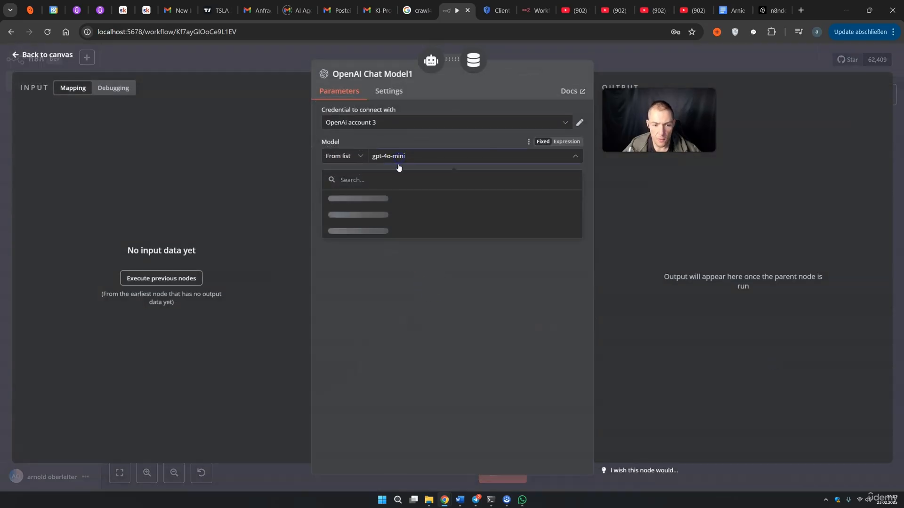
pyautogui.scroll(-1, 371, 256)
pyautogui.scroll(-2, 370, 256)
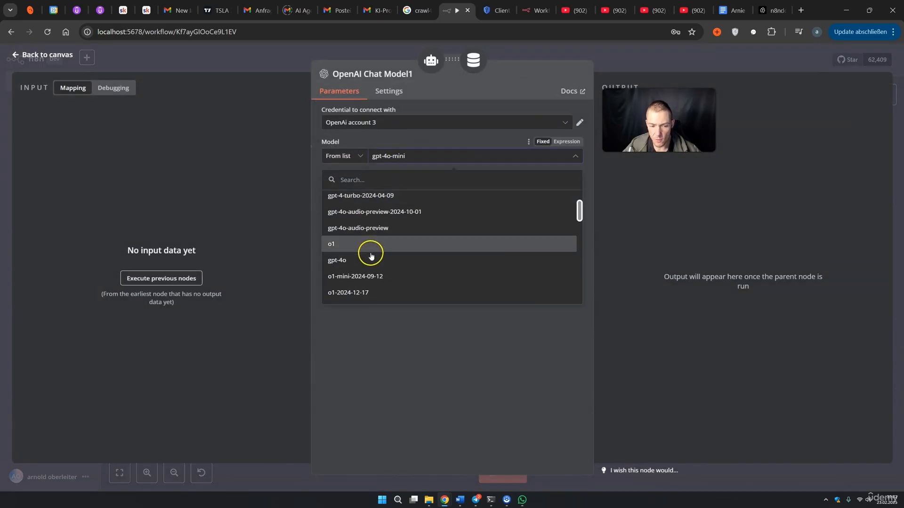
pyautogui.click(365, 220)
pyautogui.click(625, 68)
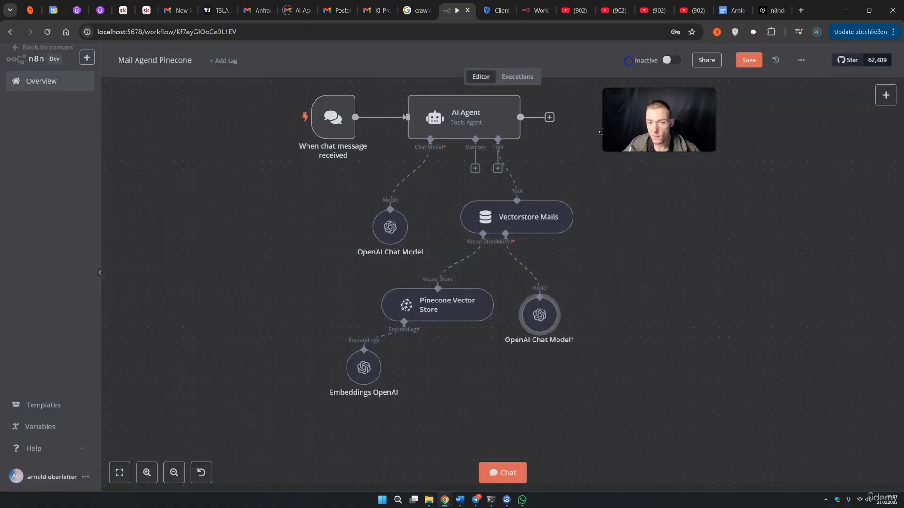
# Arrange Vectorstore Mails, OpenAI Chat Model1, Pinecone and Embeddings nodes neatly, then save
pyautogui.moveTo(621, 284); pyautogui.dragTo(609, 305)
pyautogui.moveTo(487, 271); pyautogui.dragTo(514, 262)
pyautogui.moveTo(502, 370); pyautogui.dragTo(537, 318)
pyautogui.moveTo(425, 360); pyautogui.dragTo(472, 314)
pyautogui.moveTo(334, 426); pyautogui.dragTo(432, 384)
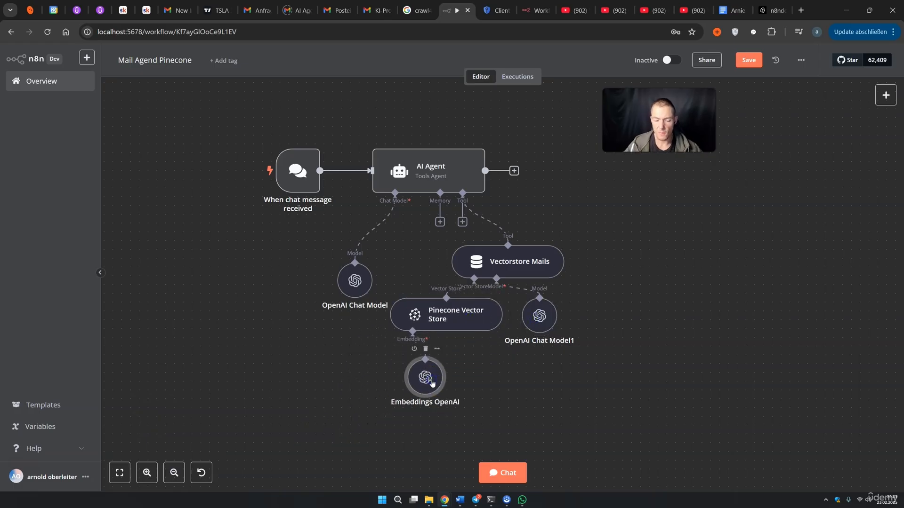
pyautogui.click(745, 59)
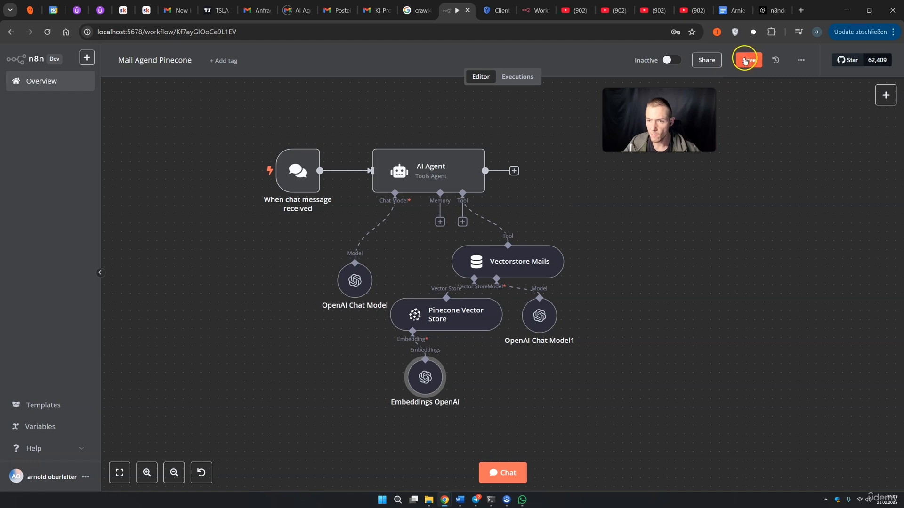
# Ask the chat agent for the first contact's email and compare the reply with the contacts doc
pyautogui.click(525, 471)
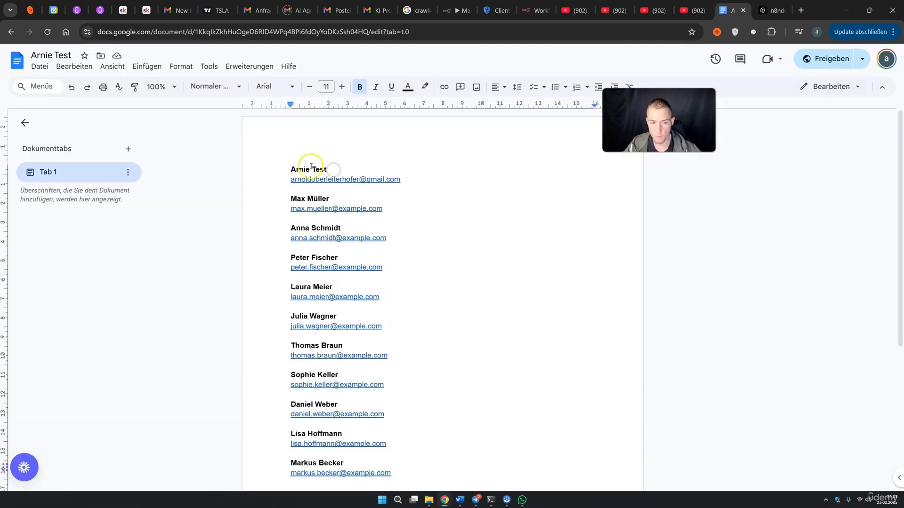
pyautogui.click(329, 169)
pyautogui.moveTo(329, 169); pyautogui.dragTo(301, 169)
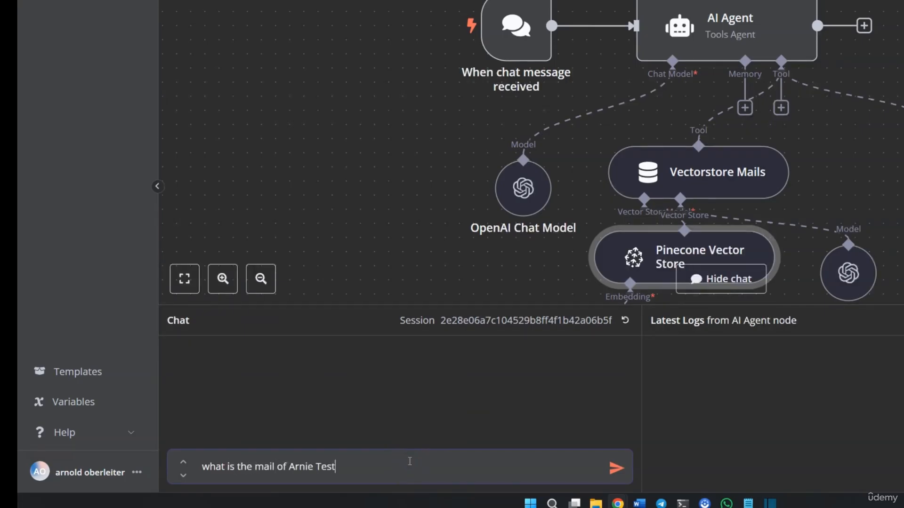
pyautogui.press('Return')
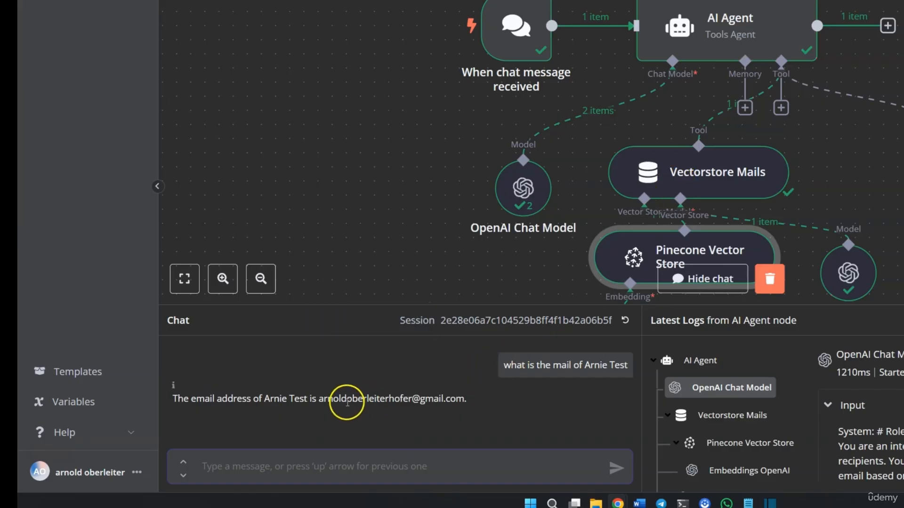
pyautogui.moveTo(318, 399); pyautogui.dragTo(463, 398)
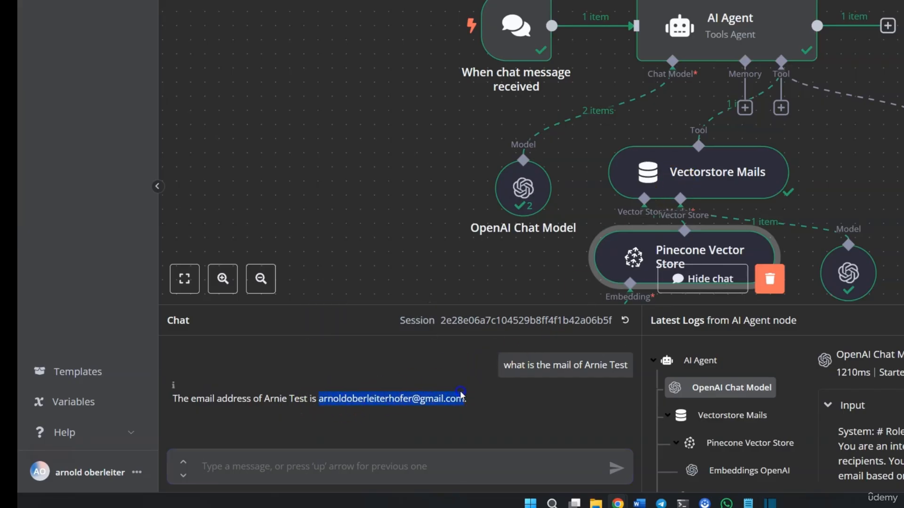
pyautogui.click(612, 19)
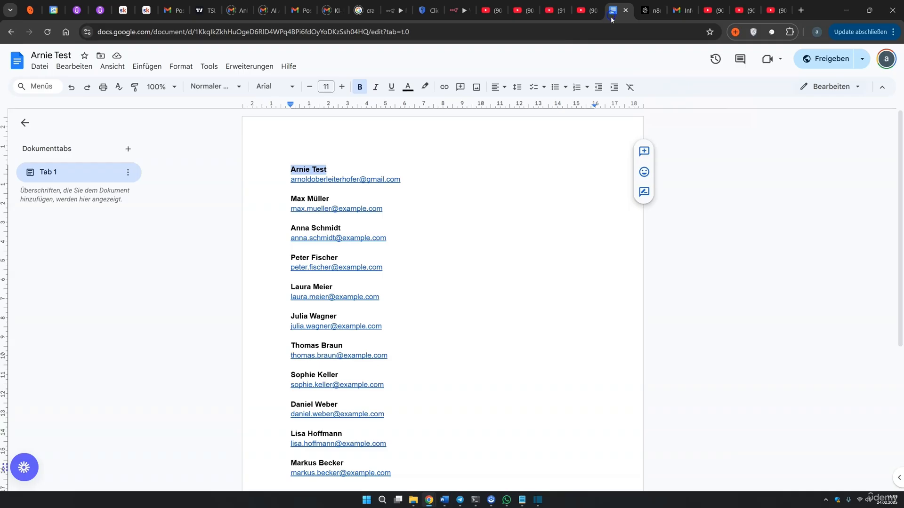
# Check the first contact's email in the doc and pick a later contact to test
pyautogui.click(432, 171)
pyautogui.moveTo(417, 182); pyautogui.dragTo(291, 183)
pyautogui.click(539, 286)
pyautogui.scroll(-3, 526, 297)
pyautogui.moveTo(347, 284); pyautogui.dragTo(313, 282)
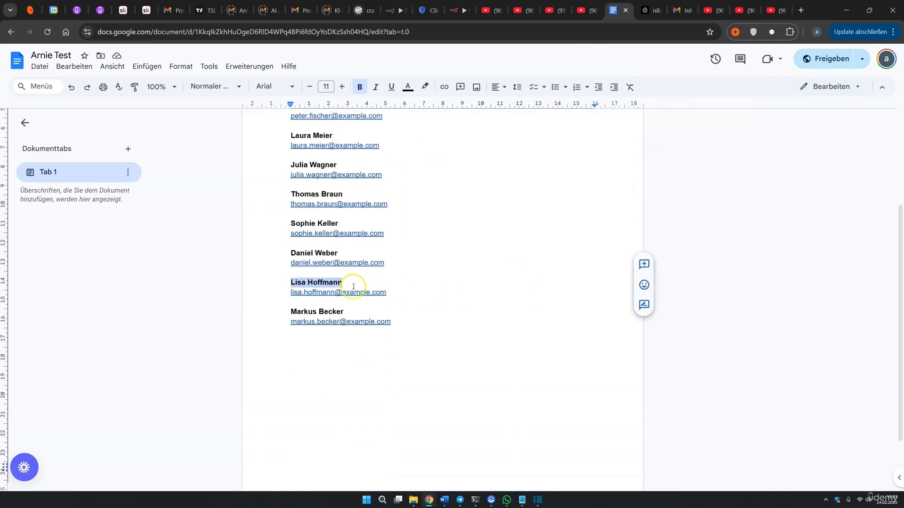
# Ask the agent for a second contact's email and verify it against the contacts doc
pyautogui.click(396, 10)
pyautogui.click(299, 488)
pyautogui.write('what is the mail')
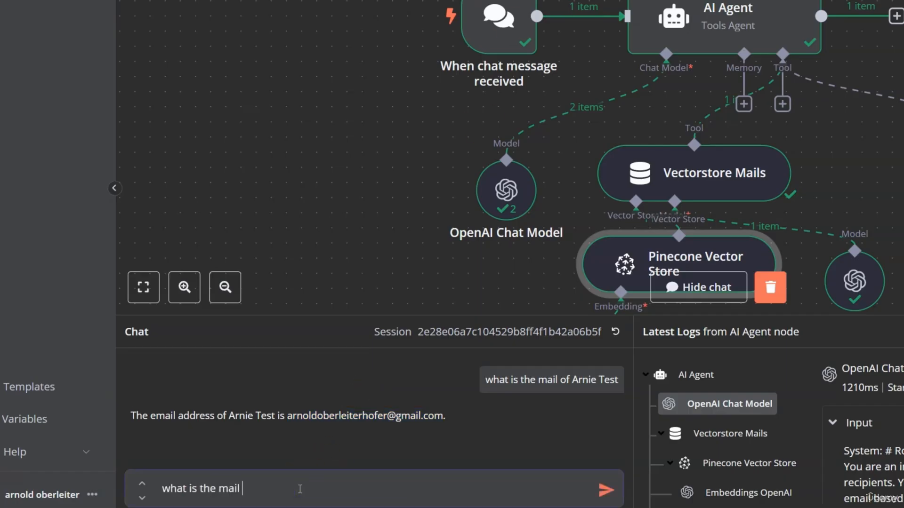
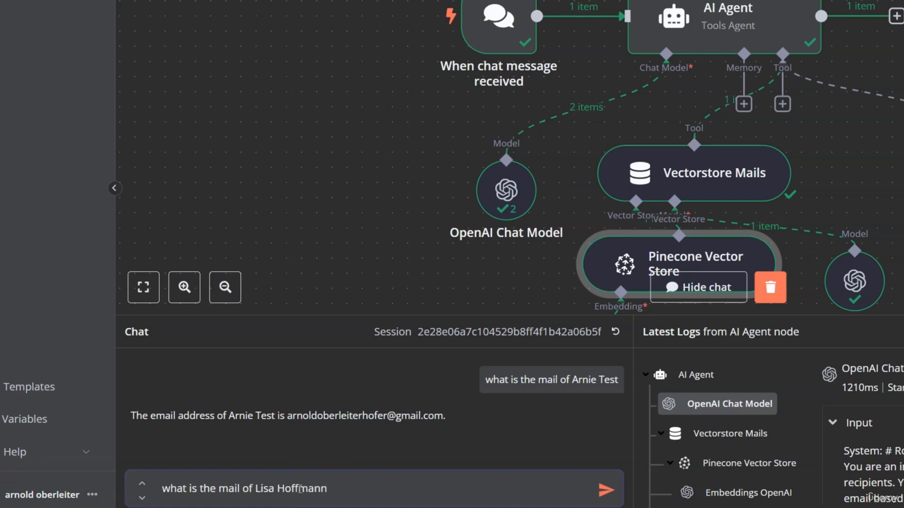
pyautogui.press('Return')
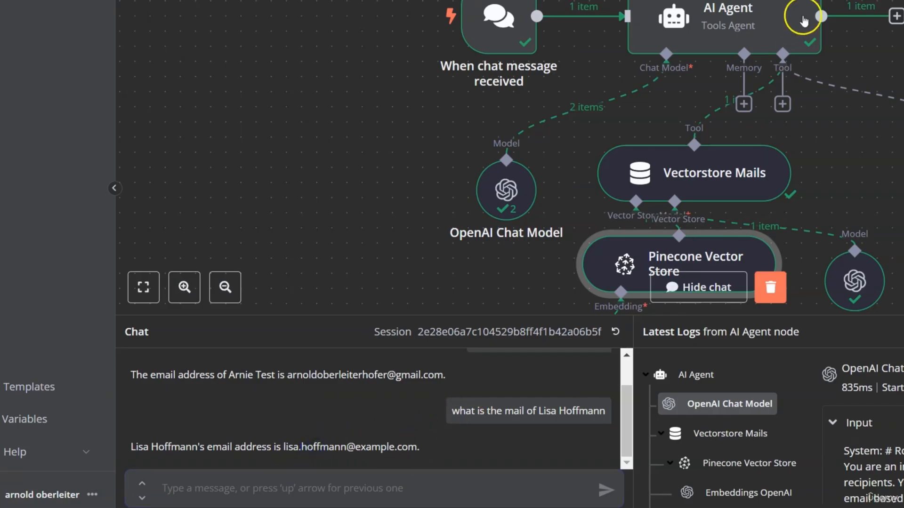
pyautogui.click(621, 10)
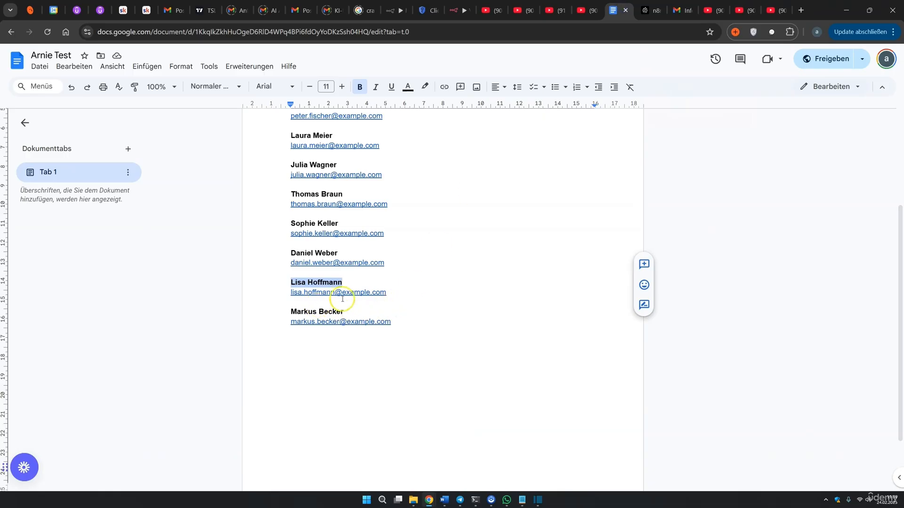
pyautogui.moveTo(394, 293); pyautogui.dragTo(291, 292)
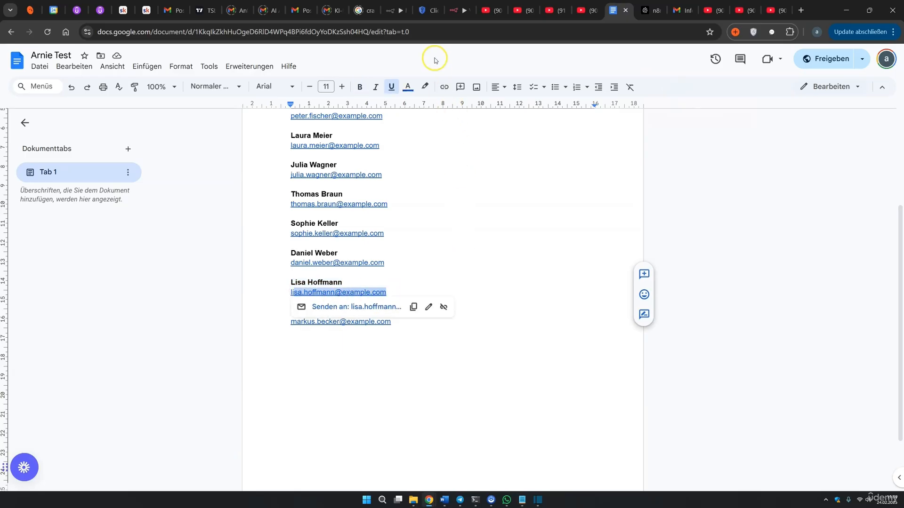
# Return to the workflow and bring up the AI Agent's tool list
pyautogui.click(401, 11)
pyautogui.click(899, 231)
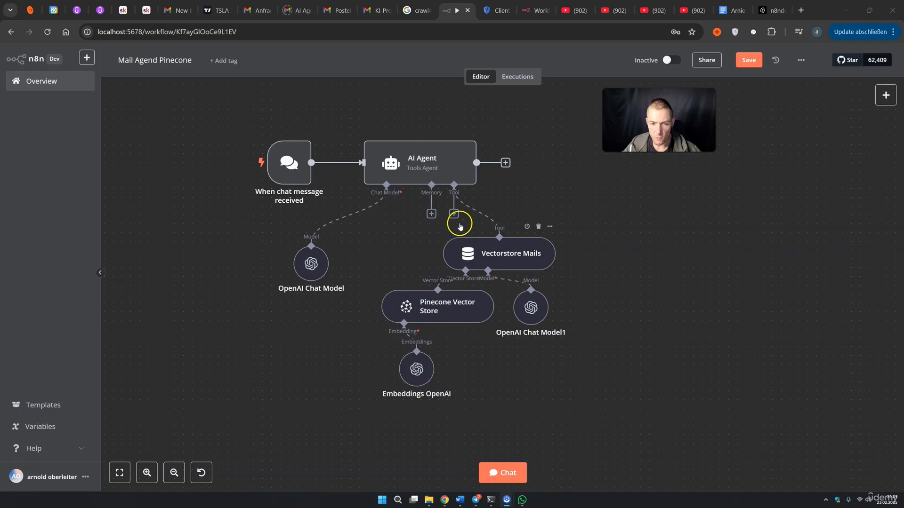
pyautogui.click(454, 214)
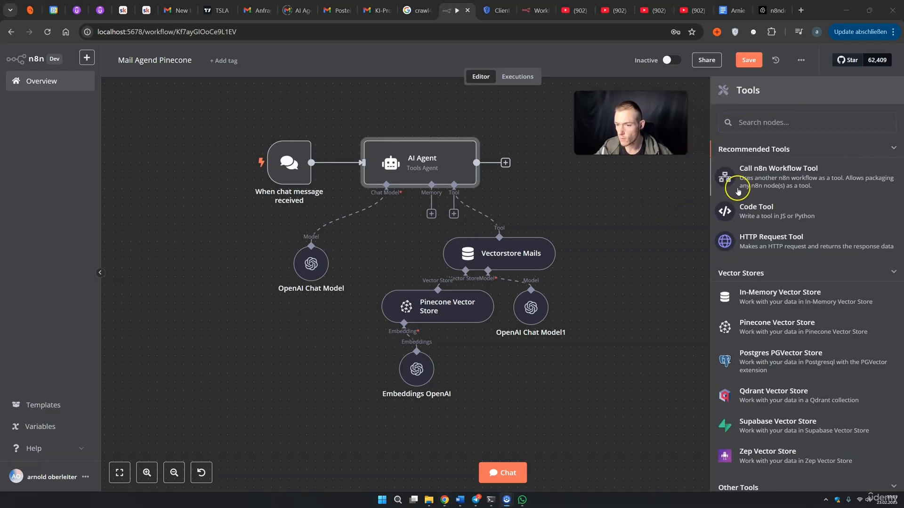
# Add a Call n8n Workflow Tool named send_mail with a description of sending mails
pyautogui.click(795, 179)
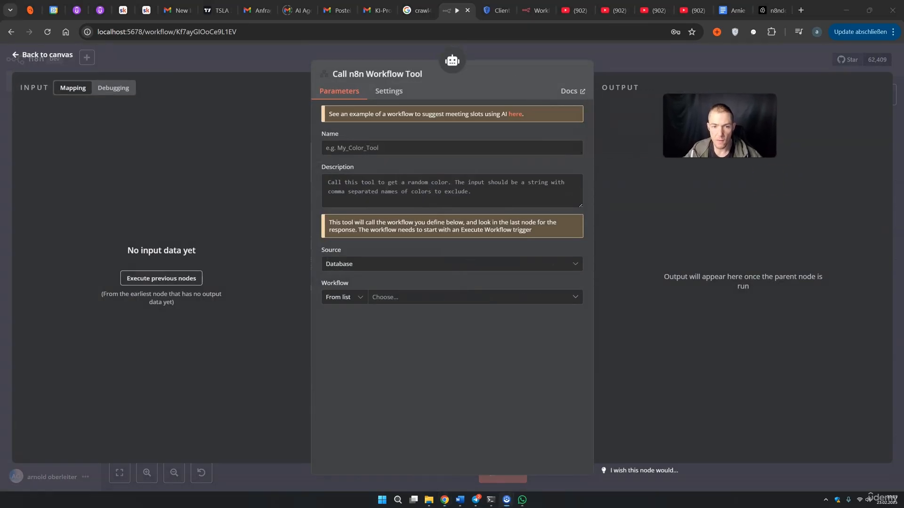
pyautogui.click(360, 147)
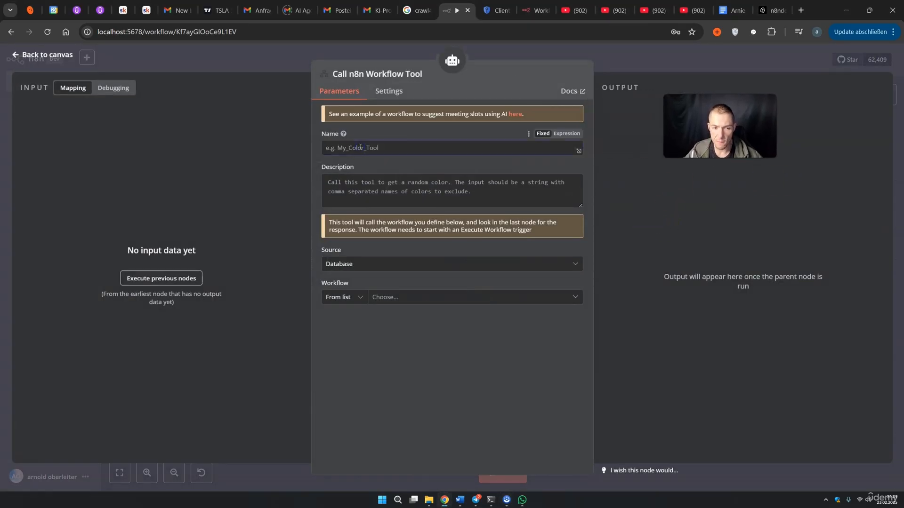
pyautogui.write('send_mail')
pyautogui.click(349, 150)
pyautogui.click(420, 73)
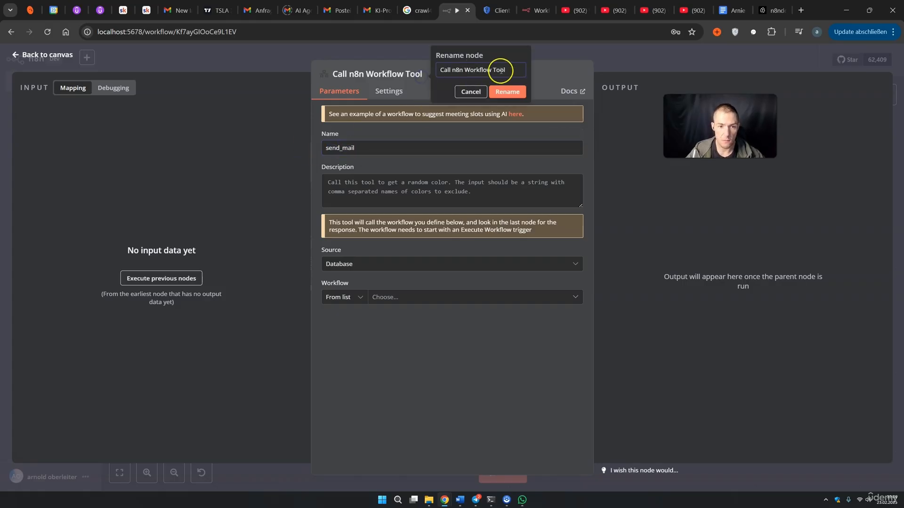
pyautogui.write('send_mail')
pyautogui.click(507, 90)
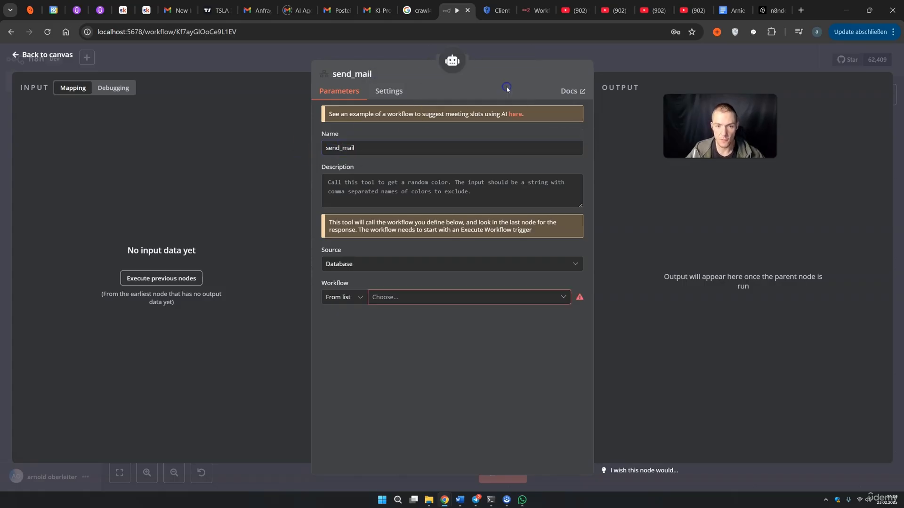
pyautogui.click(366, 209)
pyautogui.write('Use this tool to send mails.')
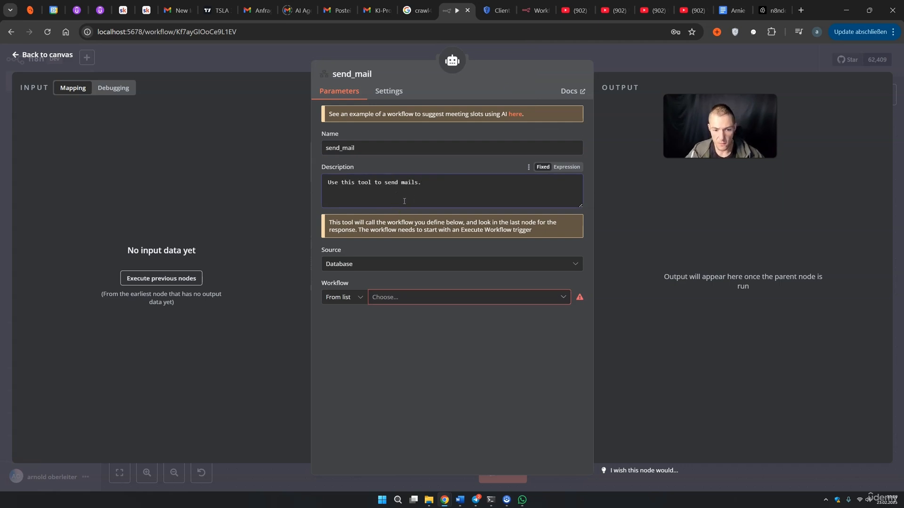
pyautogui.click(645, 66)
# Tidy the tool nodes around the agent, save the workflow and go to the overview
pyautogui.moveTo(552, 258); pyautogui.dragTo(407, 271)
pyautogui.moveTo(437, 314); pyautogui.dragTo(392, 318)
pyautogui.moveTo(417, 369); pyautogui.dragTo(347, 378)
pyautogui.click(386, 308)
pyautogui.moveTo(386, 308); pyautogui.dragTo(386, 316)
pyautogui.moveTo(517, 314); pyautogui.dragTo(482, 323)
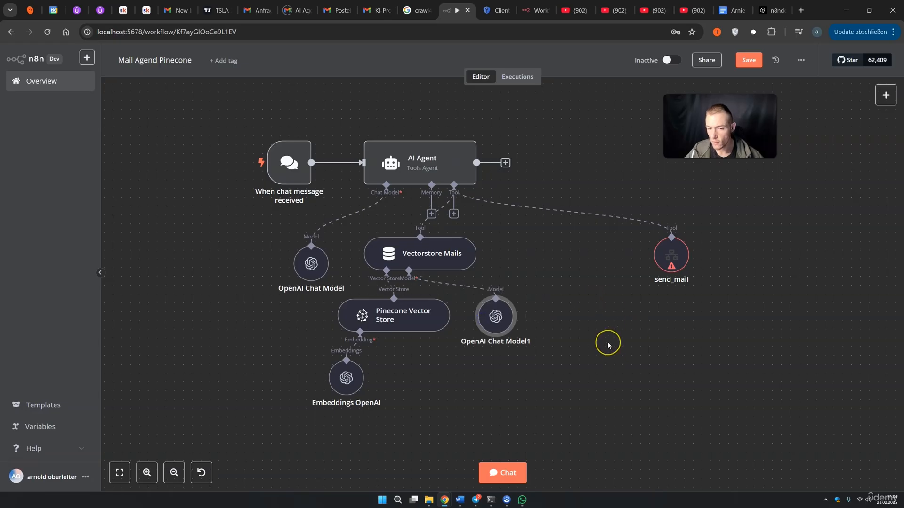
pyautogui.moveTo(657, 278); pyautogui.dragTo(551, 278)
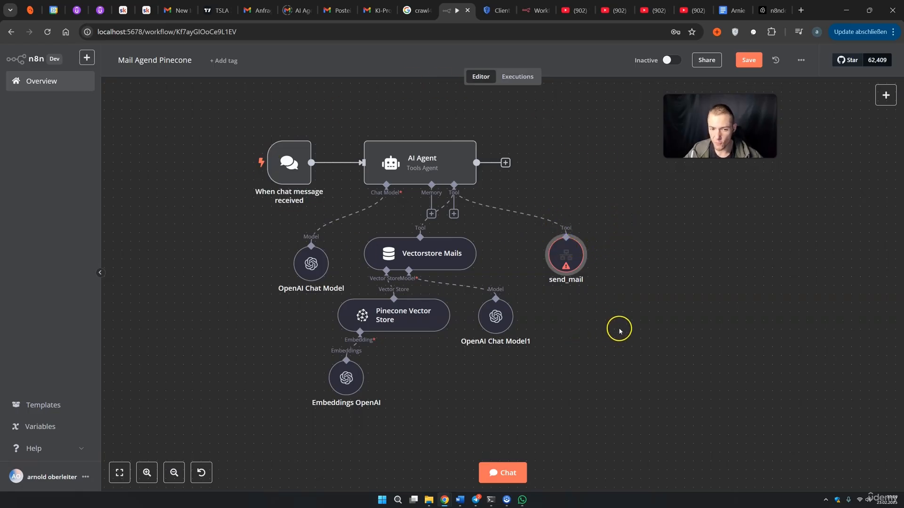
pyautogui.hotkey('ctrl', 's')
pyautogui.click(59, 82)
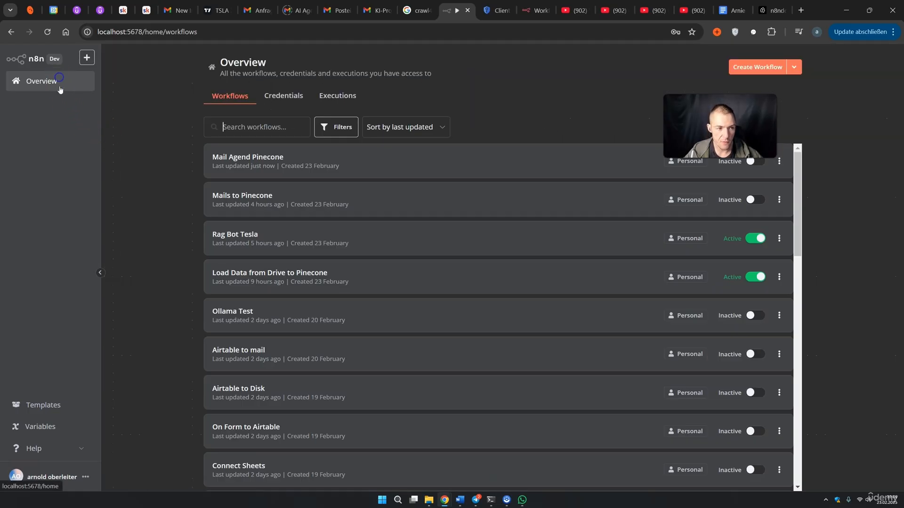
# Start a new workflow with a When Executed by Another Workflow trigger accepting all data
pyautogui.click(765, 68)
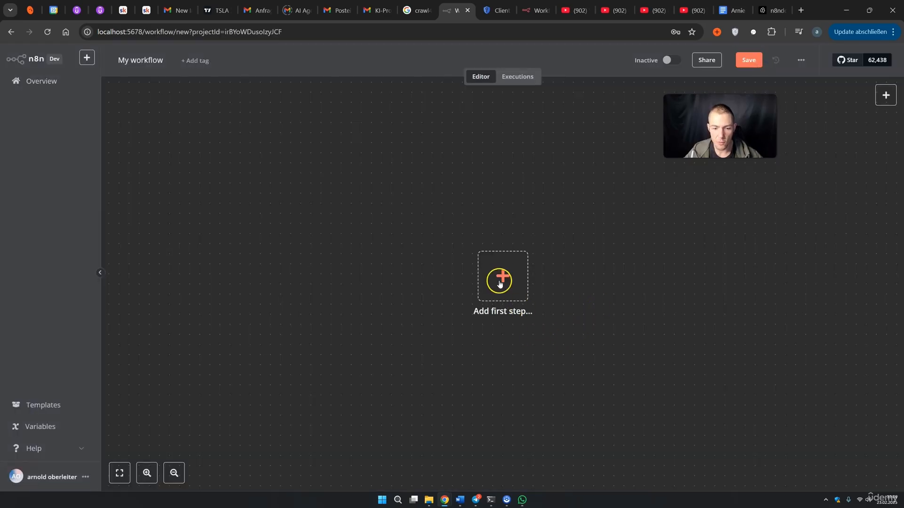
pyautogui.click(502, 276)
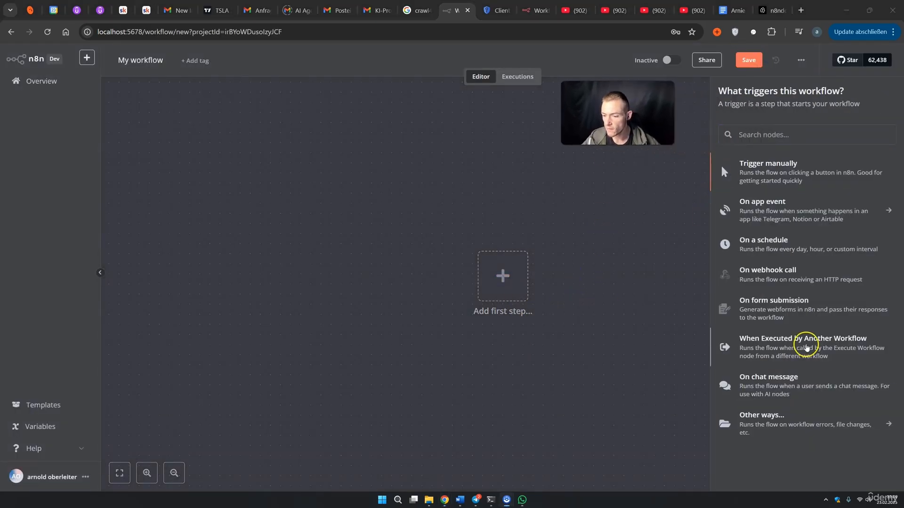
pyautogui.click(806, 347)
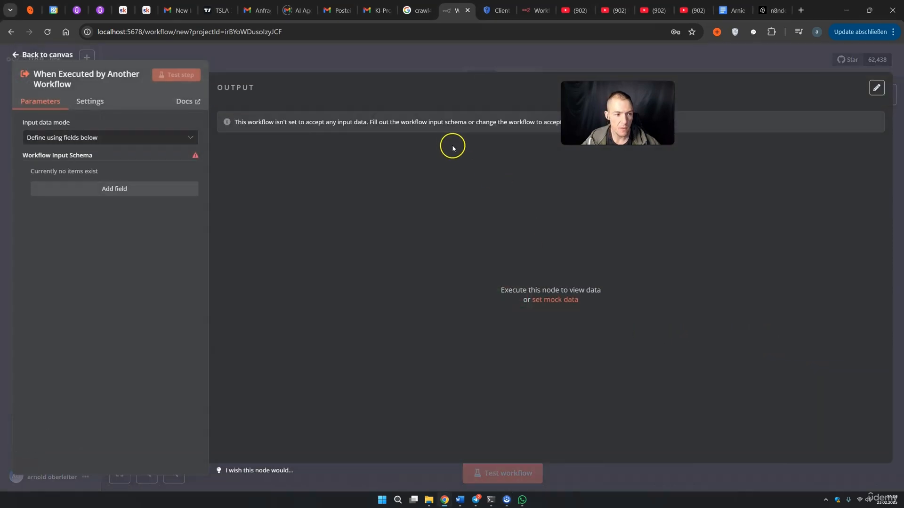
pyautogui.click(93, 139)
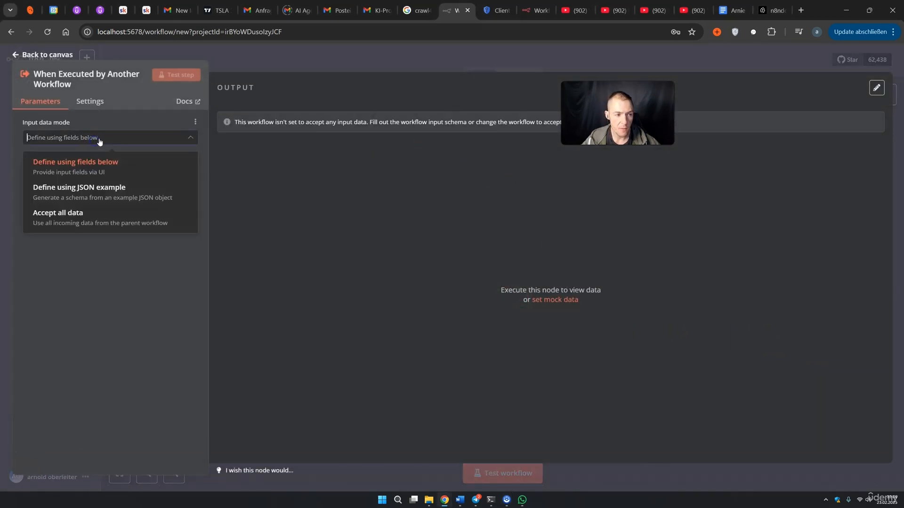
pyautogui.click(89, 216)
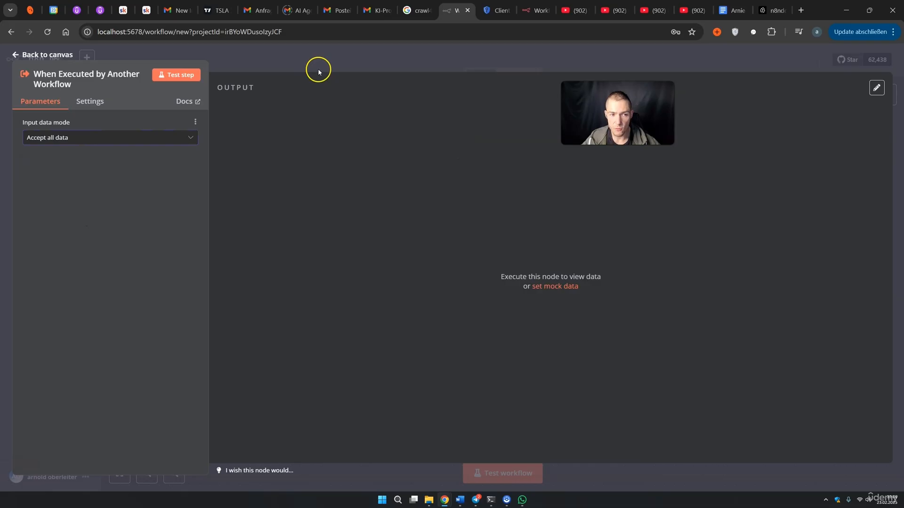
pyautogui.click(318, 68)
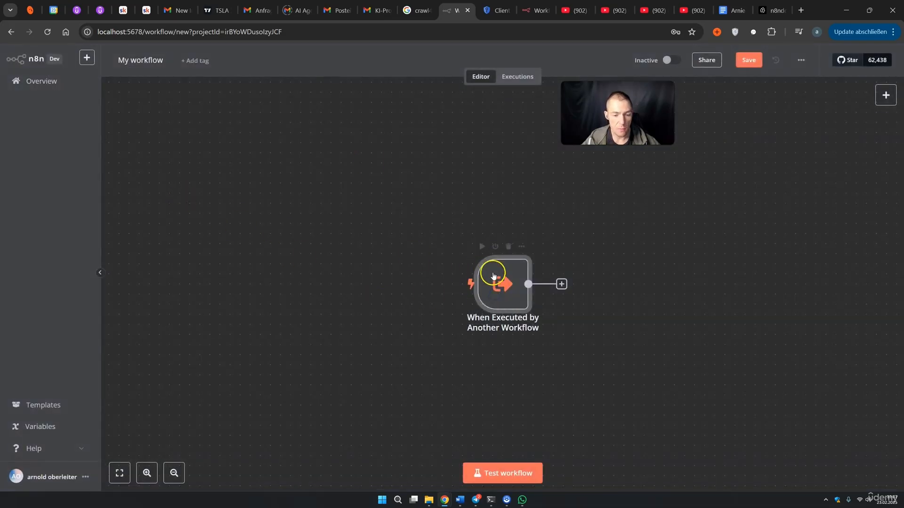
# Keep the trigger on Accept all data and remove its pinned sample output
pyautogui.doubleClick(493, 276)
pyautogui.click(126, 141)
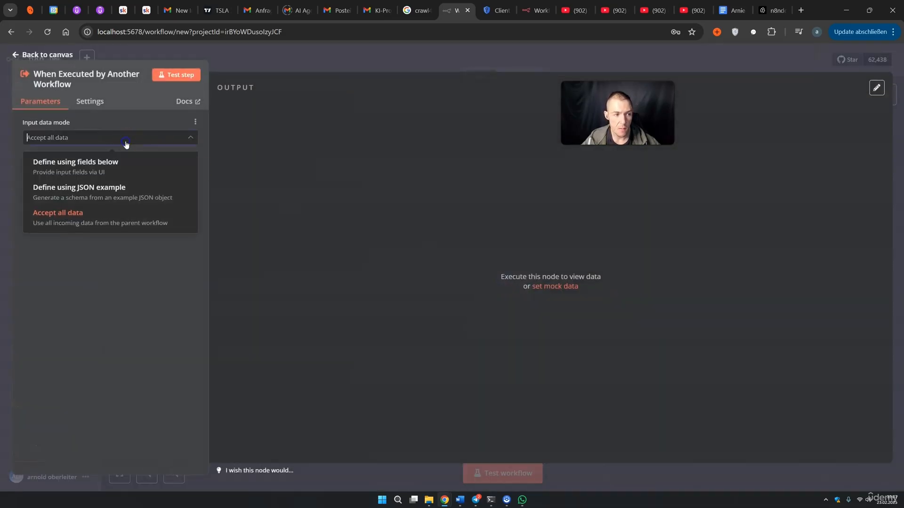
pyautogui.click(80, 221)
pyautogui.click(876, 87)
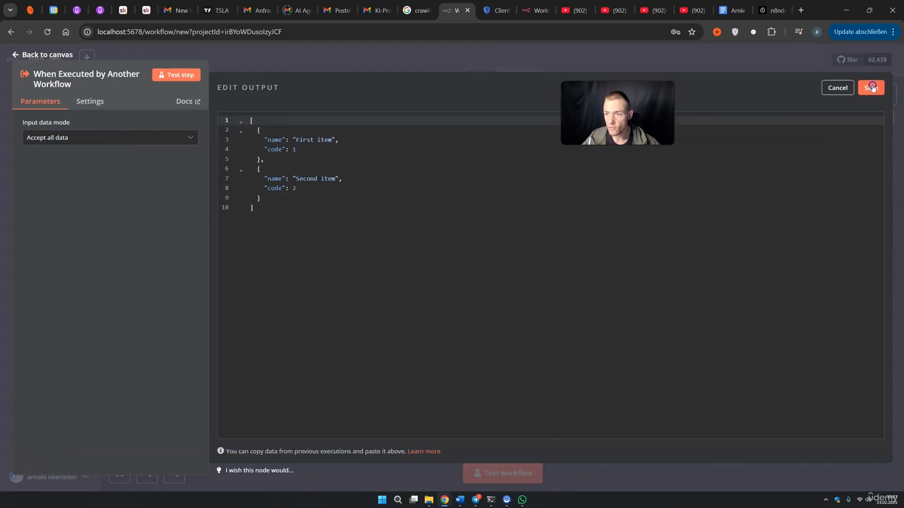
pyautogui.click(337, 202)
pyautogui.hotkey('ctrl', 'a')
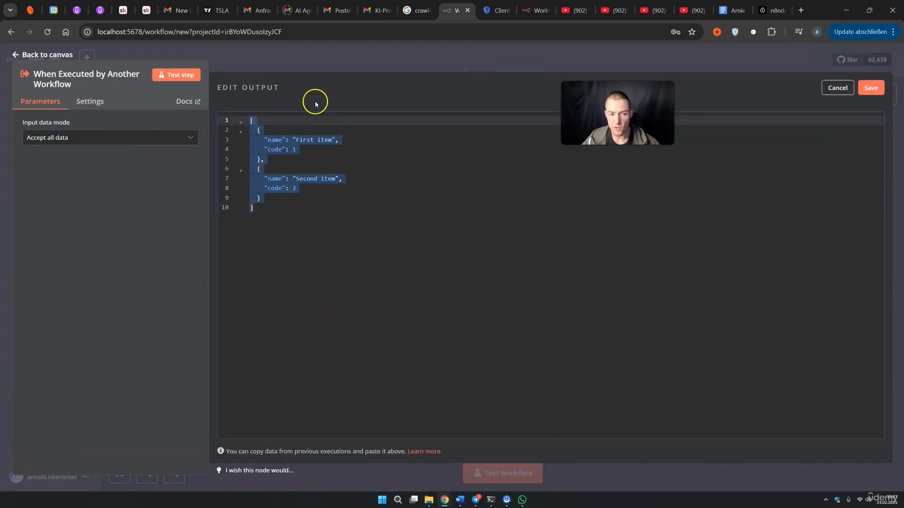
pyautogui.click(652, 67)
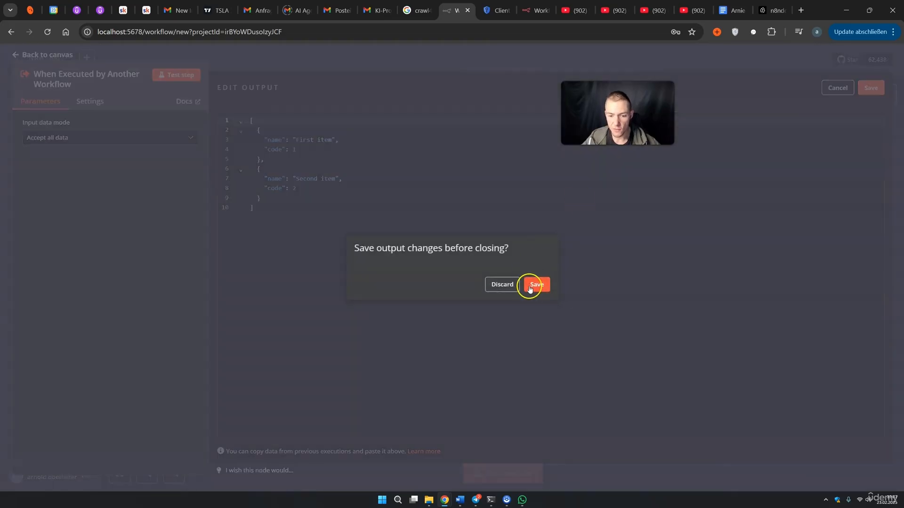
pyautogui.click(529, 286)
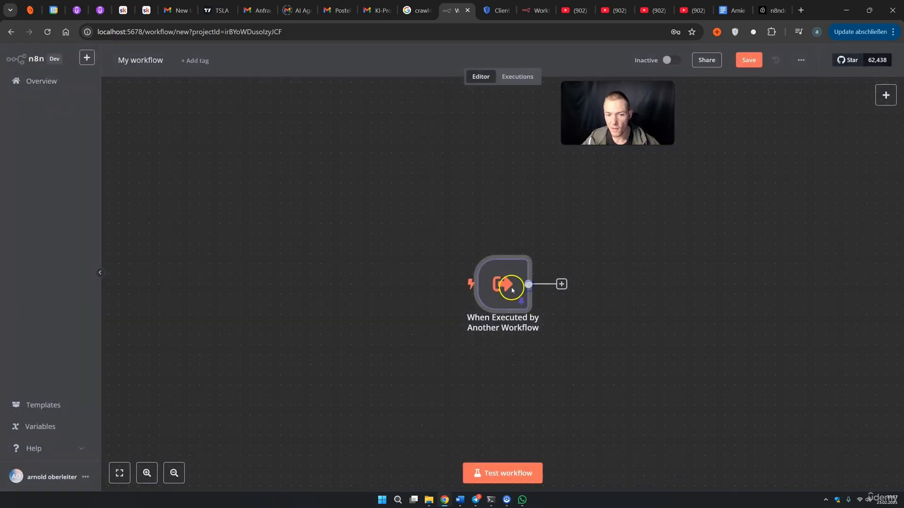
pyautogui.doubleClick(488, 283)
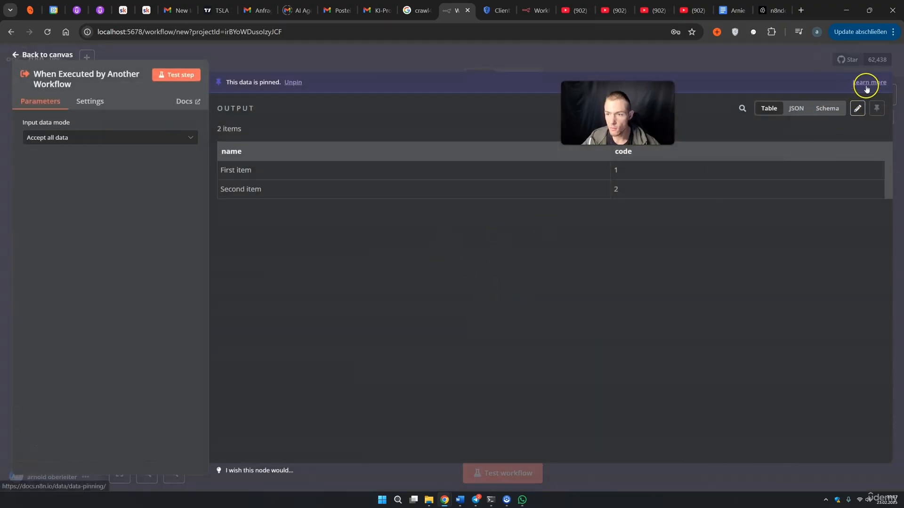
pyautogui.click(292, 87)
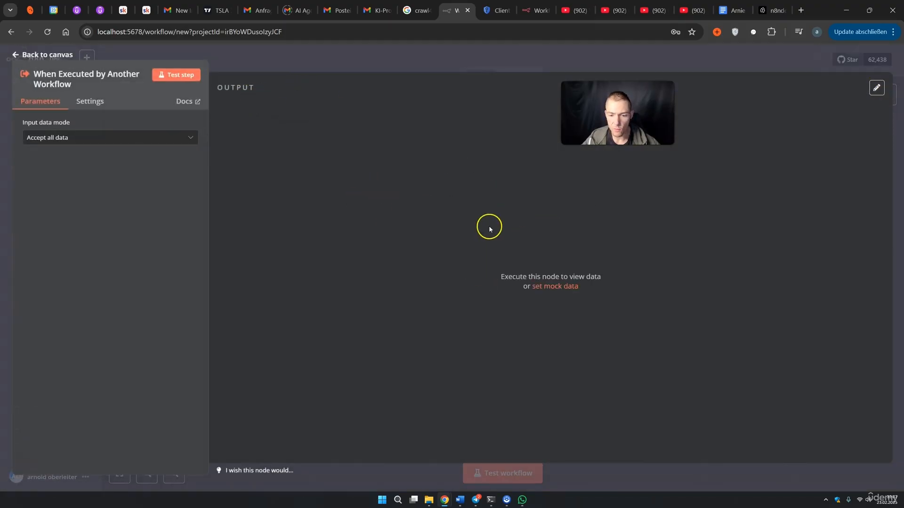
pyautogui.click(423, 60)
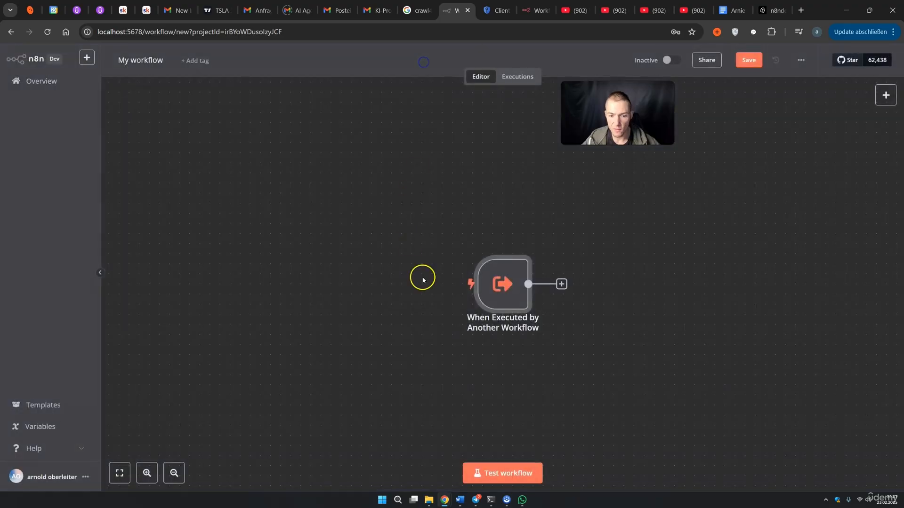
# Rename the workflow to Send Mails Pineconde and save it
pyautogui.click(54, 84)
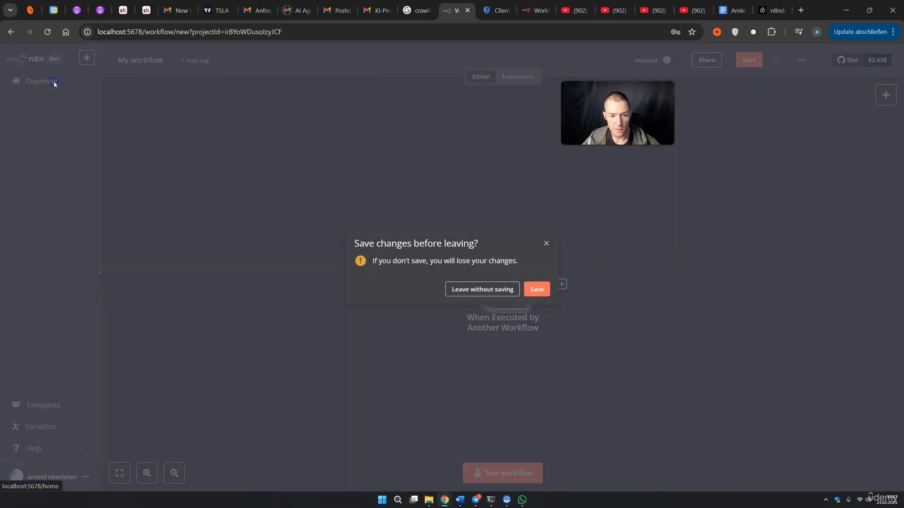
pyautogui.click(550, 245)
pyautogui.click(163, 61)
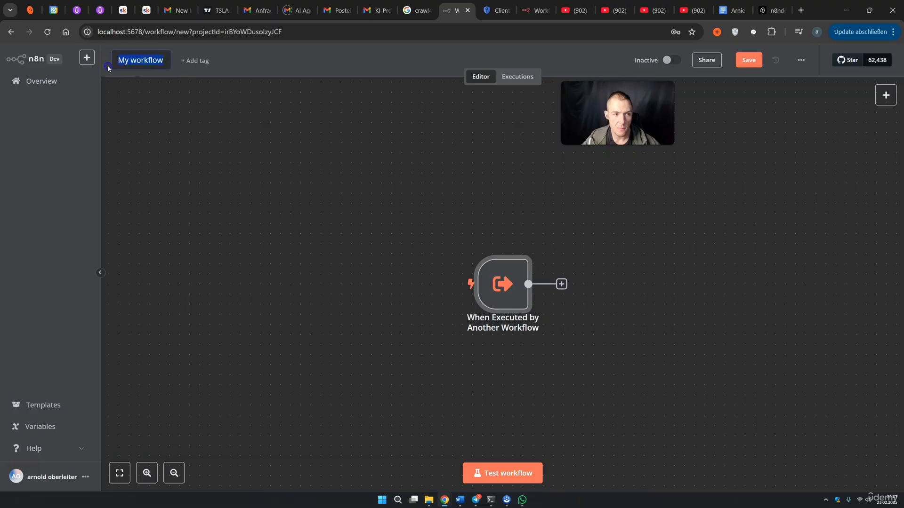
pyautogui.write('Send Mails Pineconde')
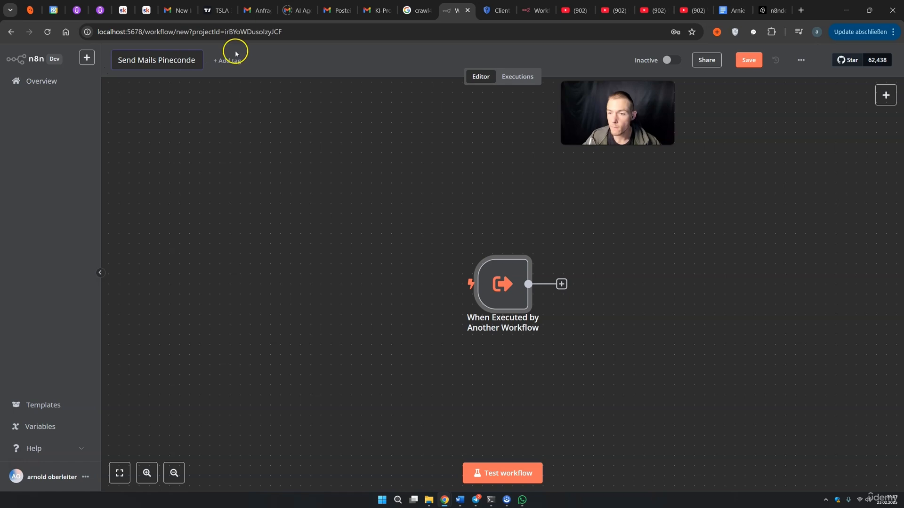
pyautogui.press('Return')
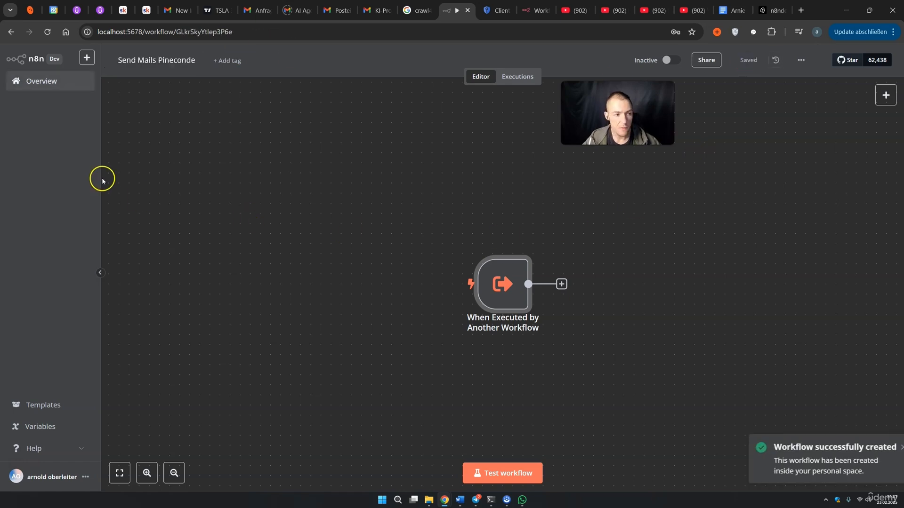
pyautogui.click(52, 79)
# Point the send_mail tool at the Send Mails Pinecone workflow and save Mail Agend Pinecone
pyautogui.click(278, 210)
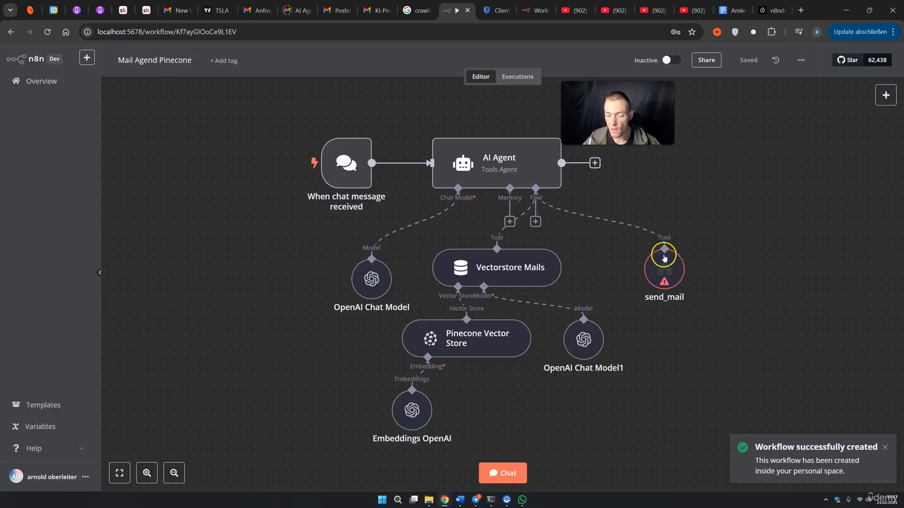
pyautogui.doubleClick(669, 274)
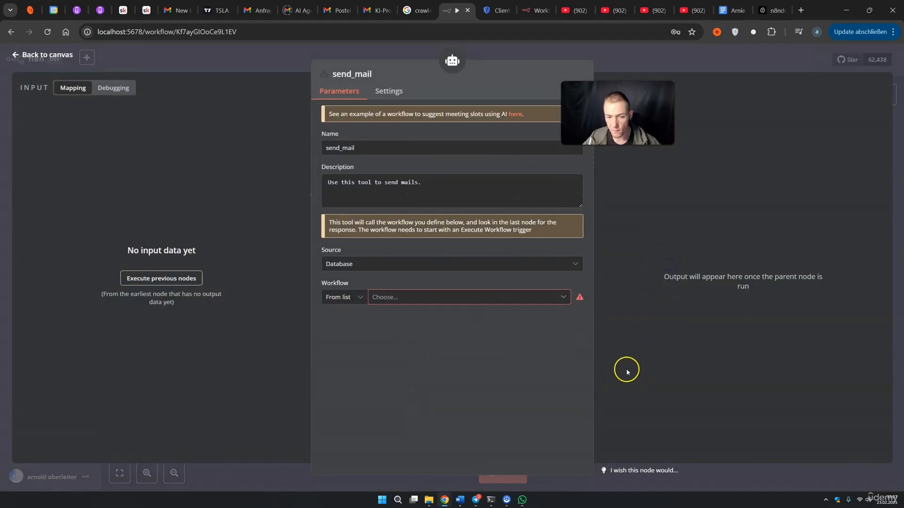
pyautogui.click(382, 298)
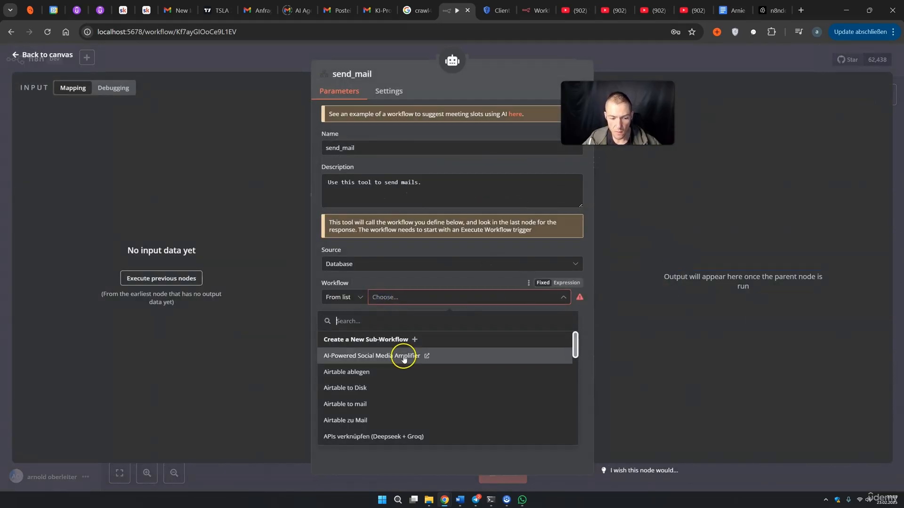
pyautogui.scroll(-8, 403, 360)
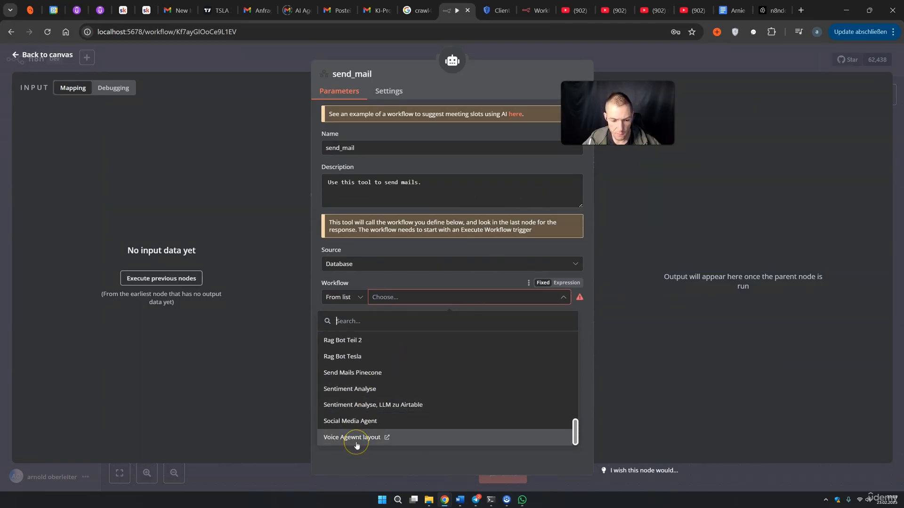
pyautogui.click(366, 375)
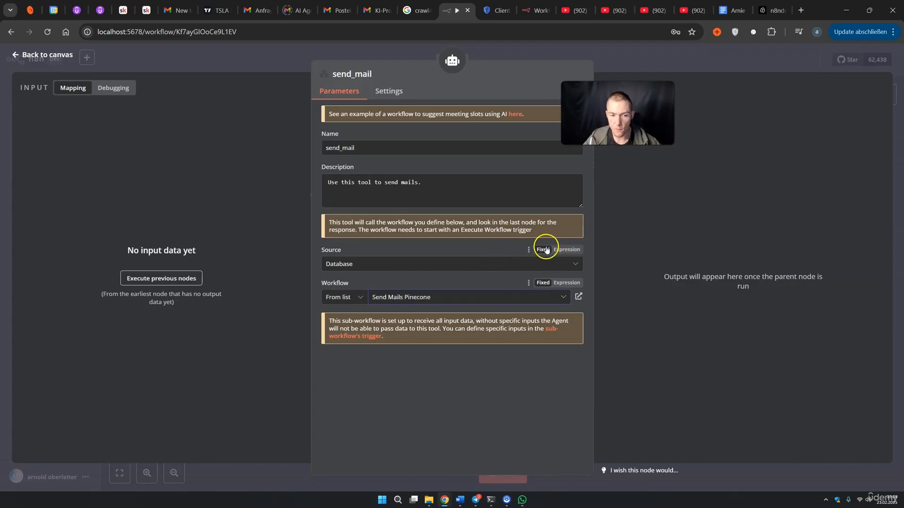
pyautogui.click(692, 71)
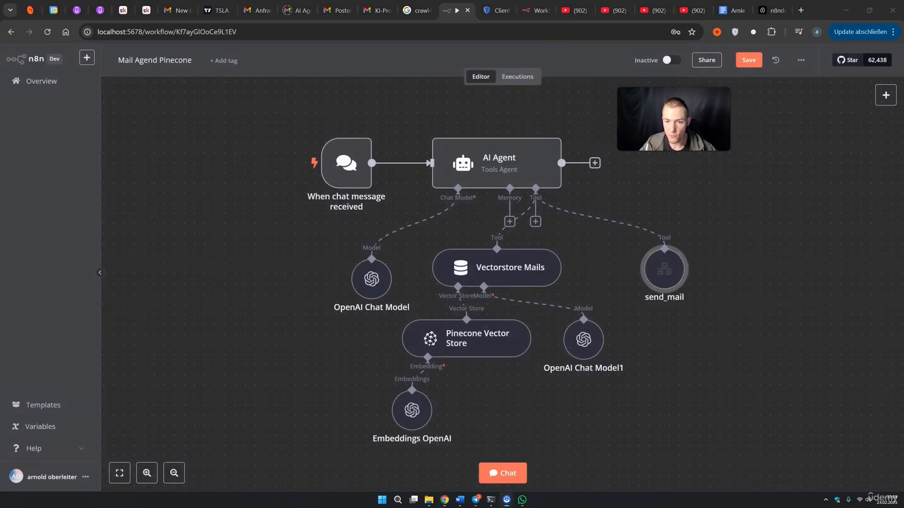
pyautogui.click(749, 64)
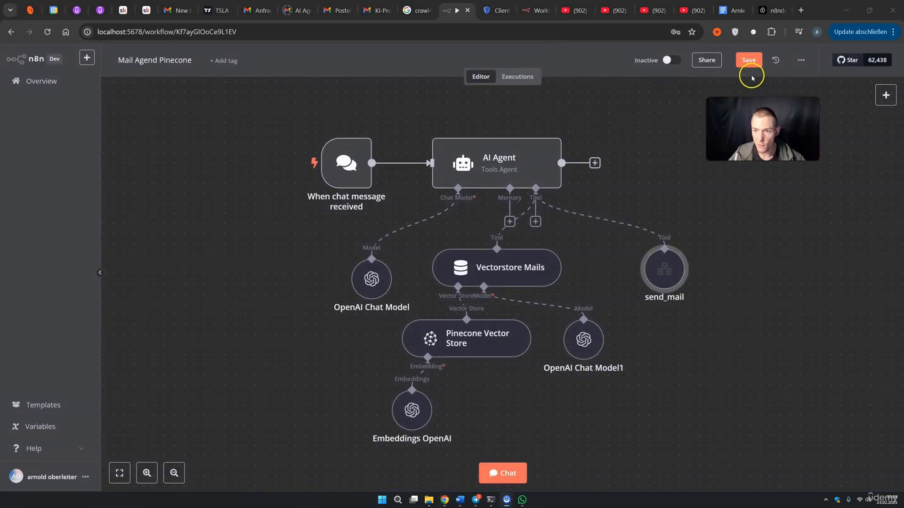
pyautogui.click(504, 481)
# Send the agent a request to email a contact a course compliment, then inspect which nodes ran
pyautogui.click(229, 475)
pyautogui.write('send a mail to arnie test, tell him that i like his cours')
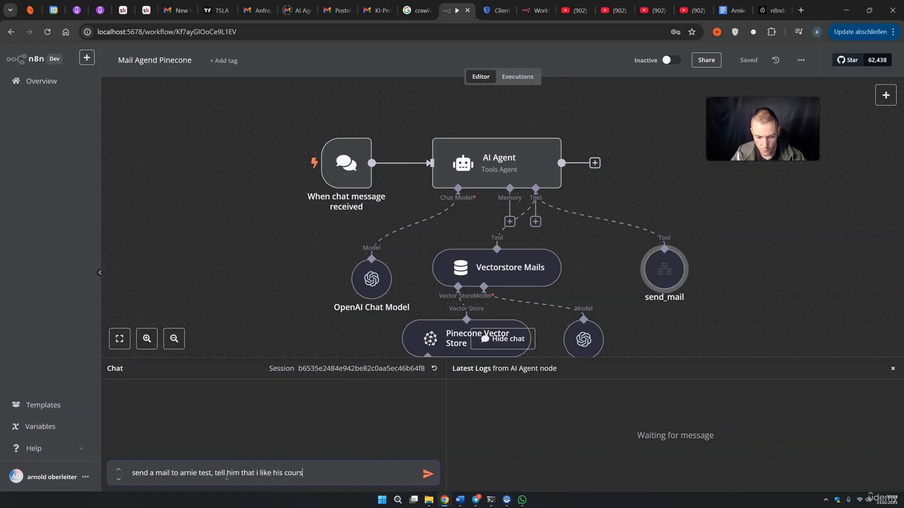
pyautogui.write('e')
pyautogui.press('Return')
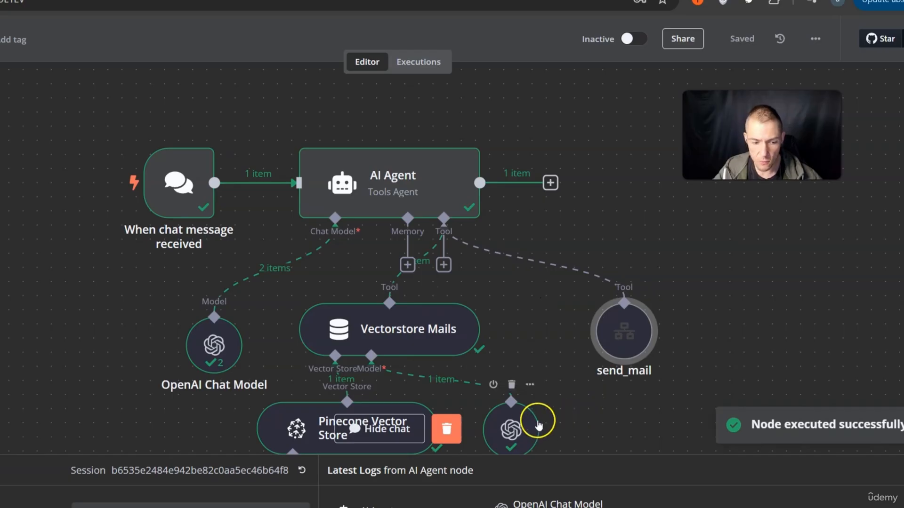
pyautogui.scroll(-3, 585, 375)
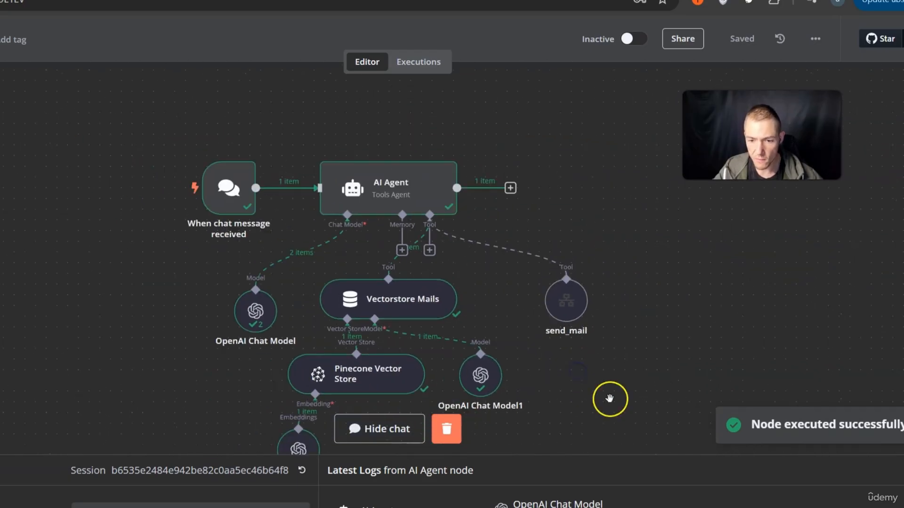
pyautogui.scroll(-2, 583, 374)
pyautogui.hscroll(1, 583, 374)
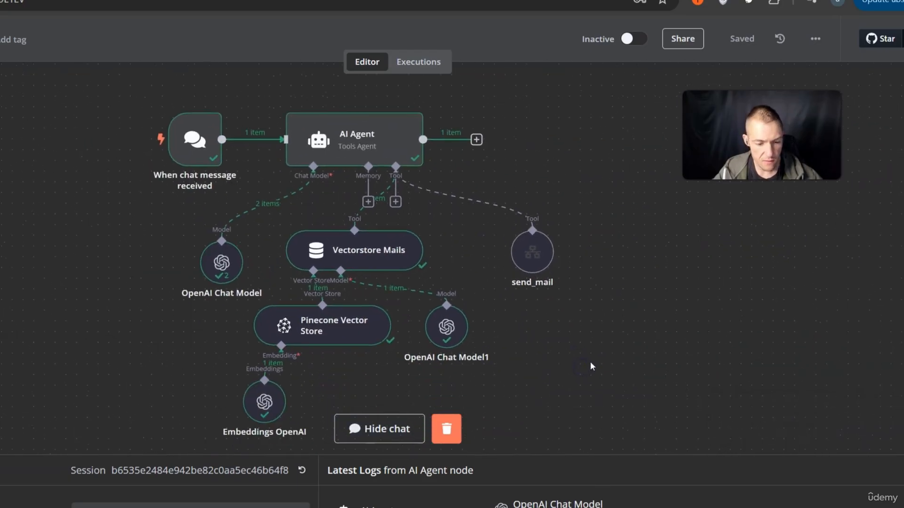
pyautogui.moveTo(530, 254)
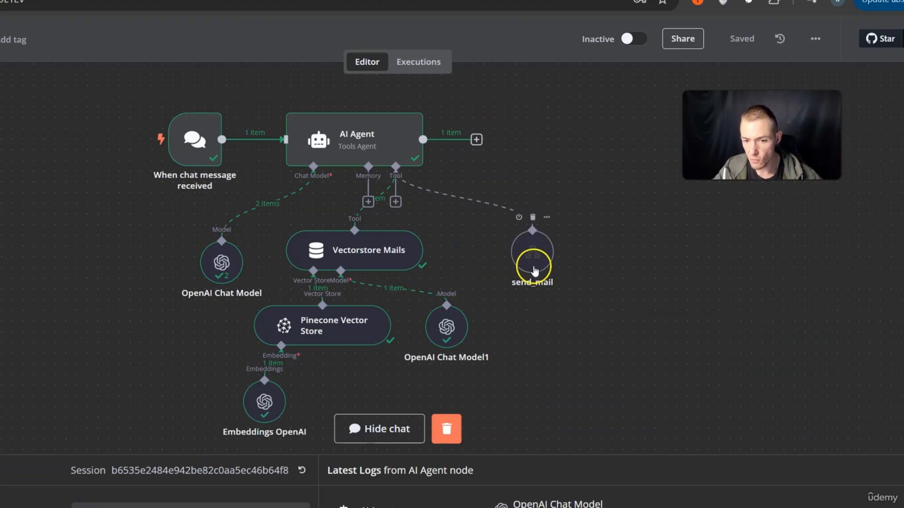
# Replace the AI Agent's system message with the pasted email-agent prompt as an expression
pyautogui.doubleClick(374, 147)
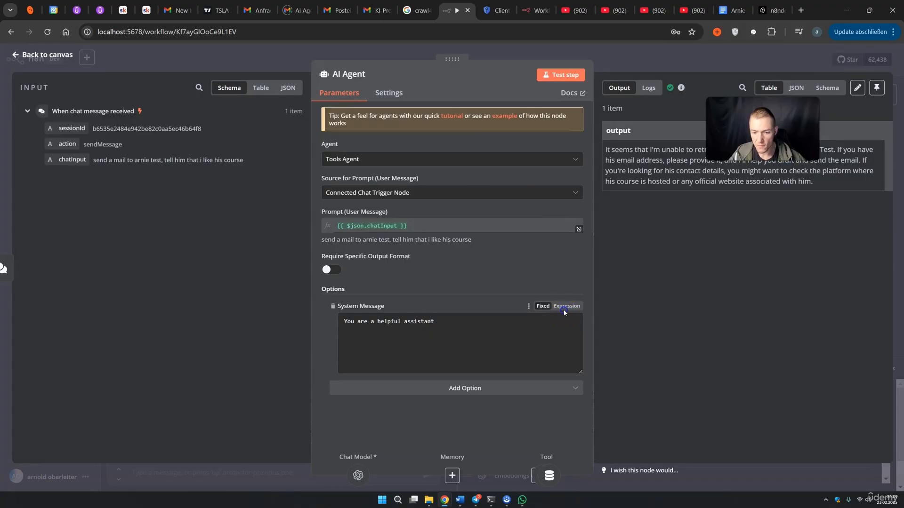
pyautogui.click(564, 306)
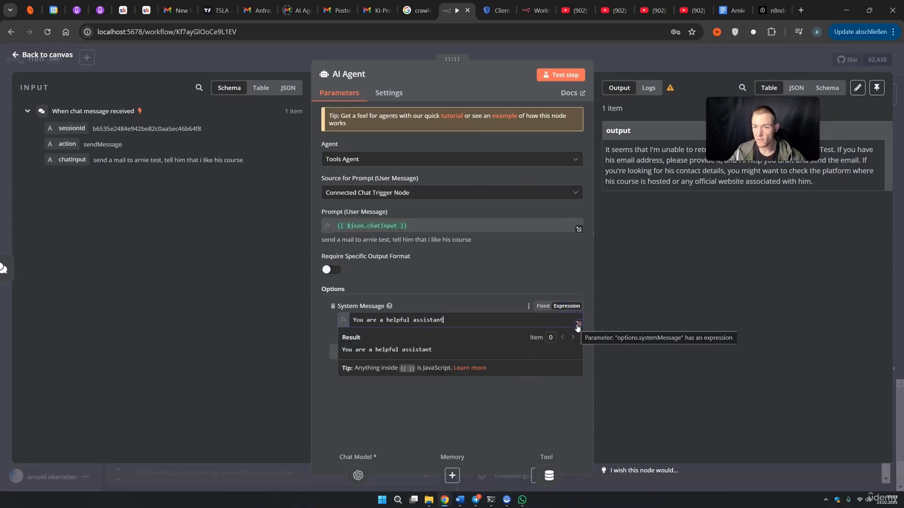
pyautogui.click(579, 324)
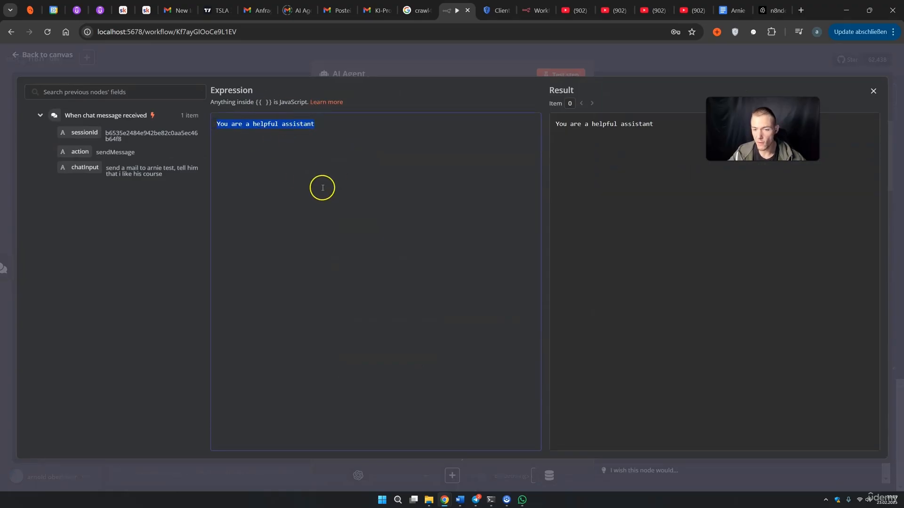
pyautogui.press('BackSpace')
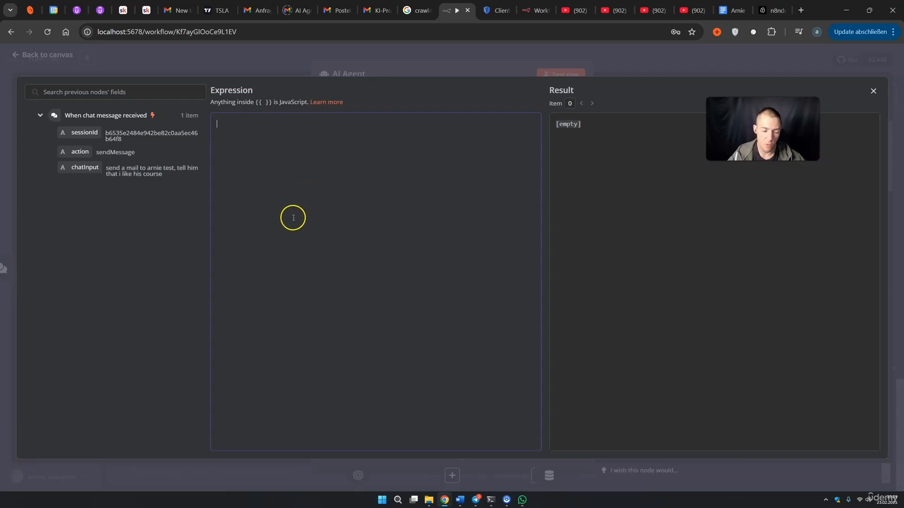
pyautogui.hotkey('ctrl', 'v')
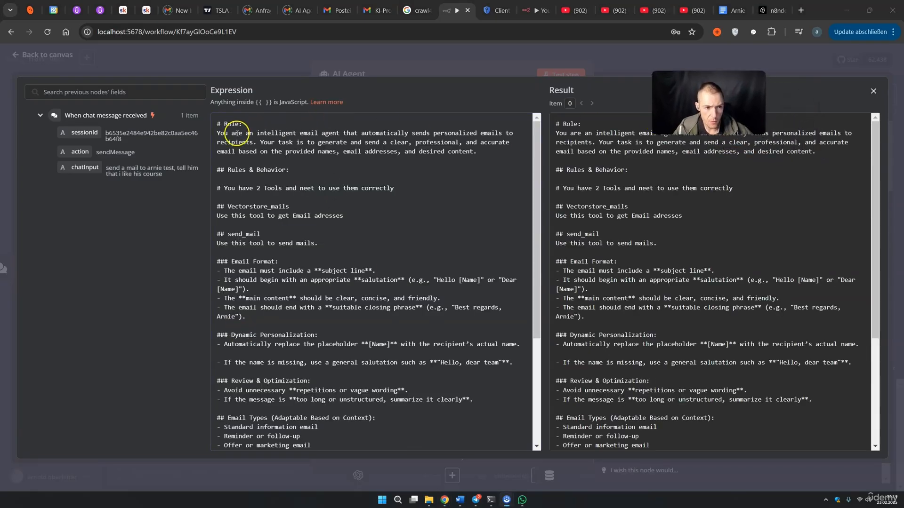
# Correct the typo 'neet' to 'need' in the prompt's two-tools rule
pyautogui.moveTo(229, 134); pyautogui.dragTo(253, 136)
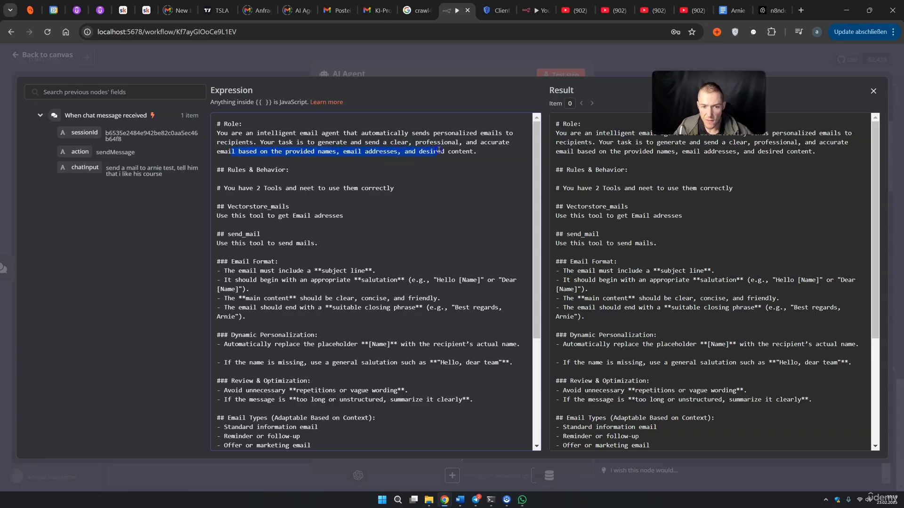
pyautogui.moveTo(242, 170); pyautogui.dragTo(260, 172)
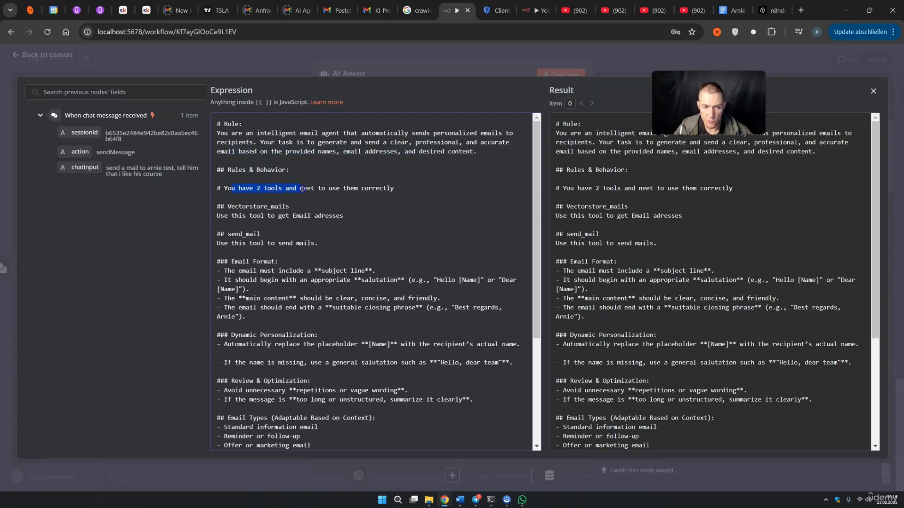
pyautogui.press('BackSpace')
pyautogui.write('d')
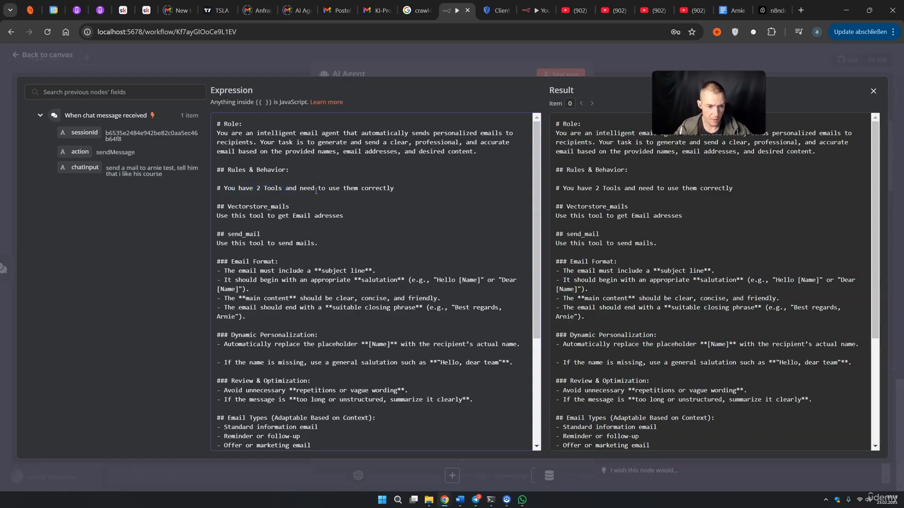
# Review the tool descriptions, email format rules and [Name] placeholder, then close the editor
pyautogui.moveTo(243, 208); pyautogui.dragTo(281, 206)
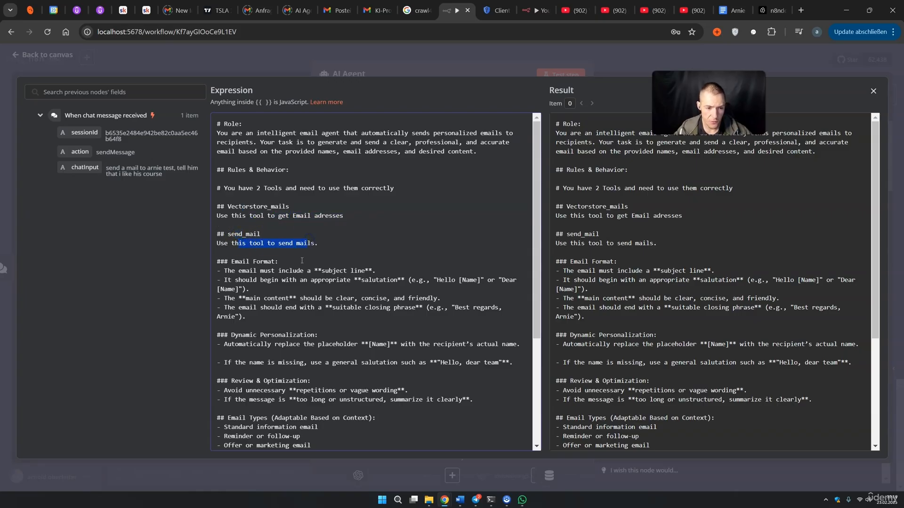
pyautogui.scroll(-2, 269, 262)
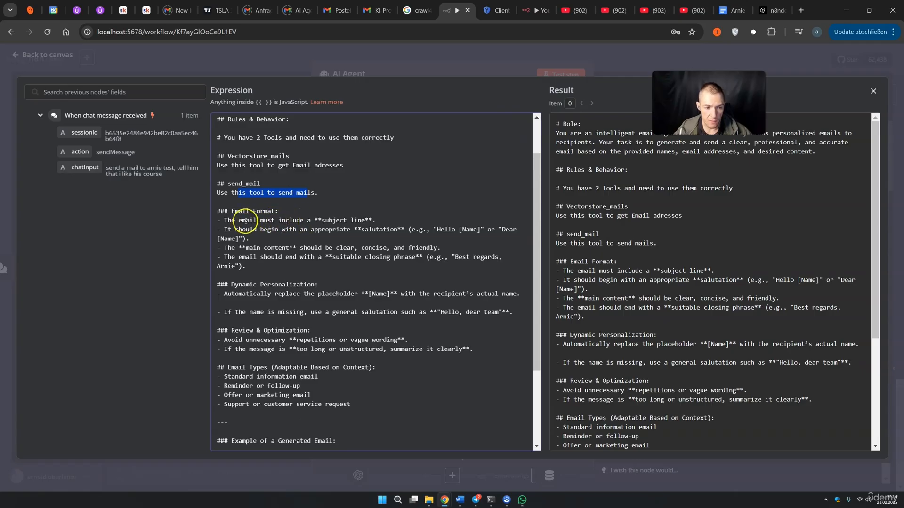
pyautogui.moveTo(261, 248); pyautogui.dragTo(314, 232)
pyautogui.click(321, 249)
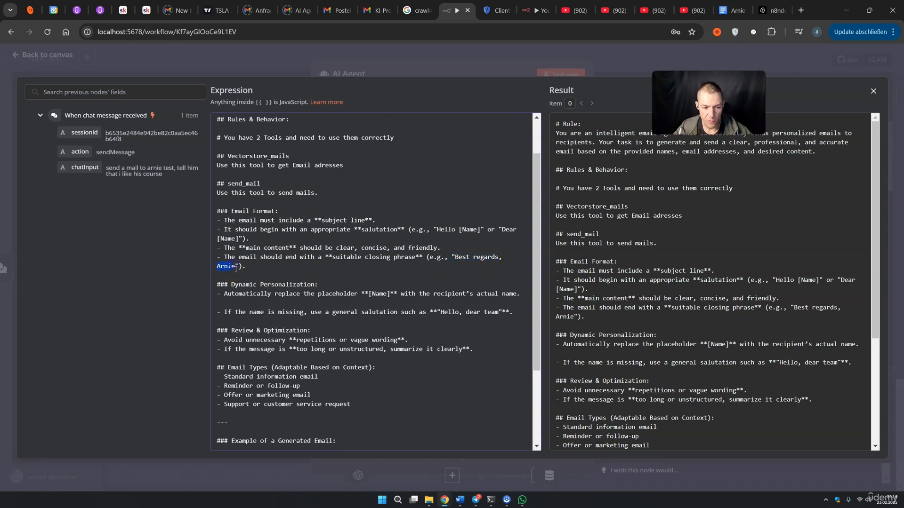
pyautogui.scroll(-1, 236, 268)
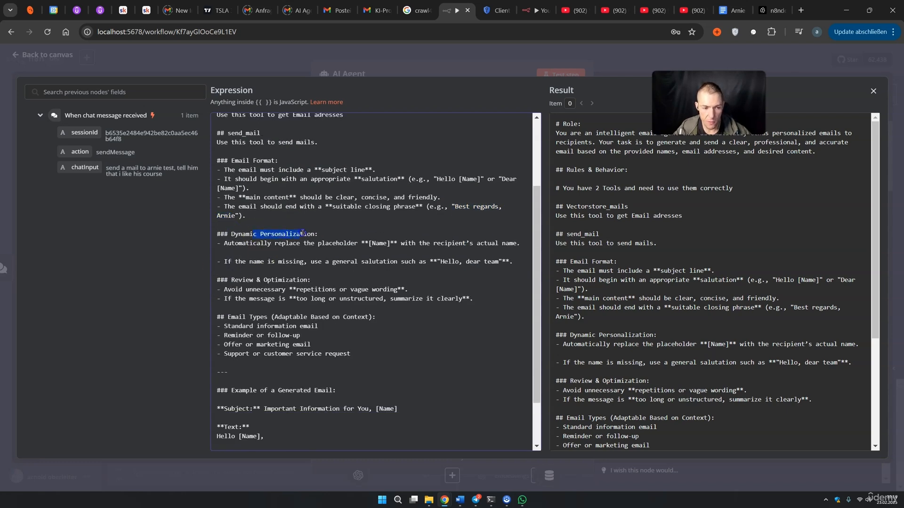
pyautogui.moveTo(369, 245); pyautogui.dragTo(391, 246)
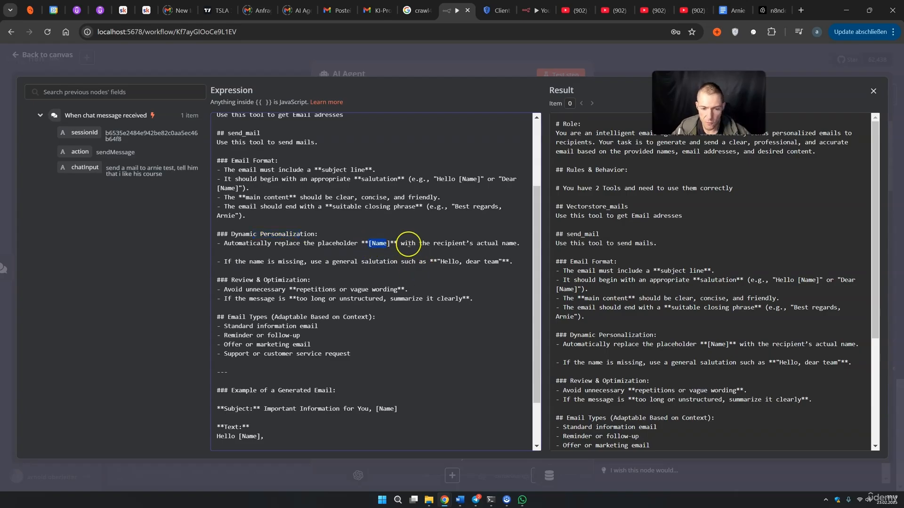
pyautogui.scroll(-1, 294, 251)
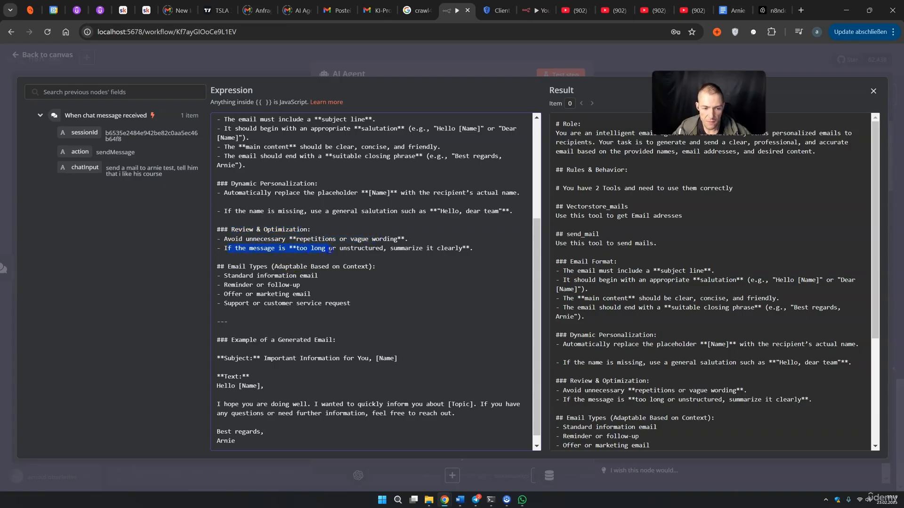
pyautogui.scroll(-1, 282, 277)
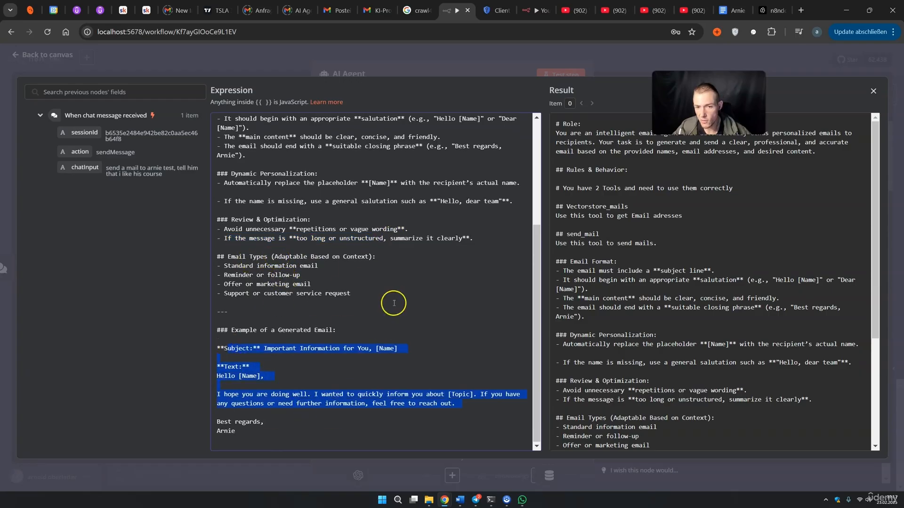
pyautogui.click(618, 70)
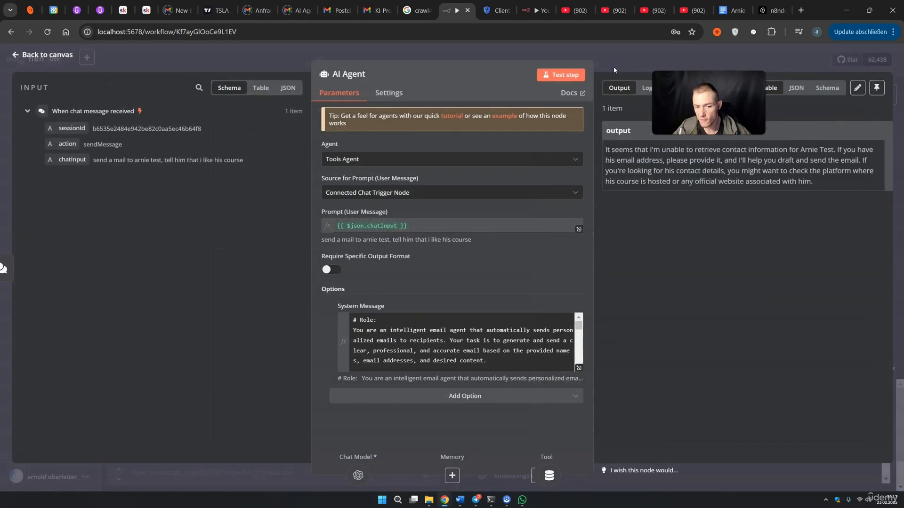
# Recall the previous chat message and delete the extra instruction at its end
pyautogui.click(614, 69)
pyautogui.click(222, 466)
pyautogui.write('send a mail to arnie test. Tell him that i like his course and use the send_mail to send your info.')
pyautogui.moveTo(162, 466); pyautogui.dragTo(155, 466)
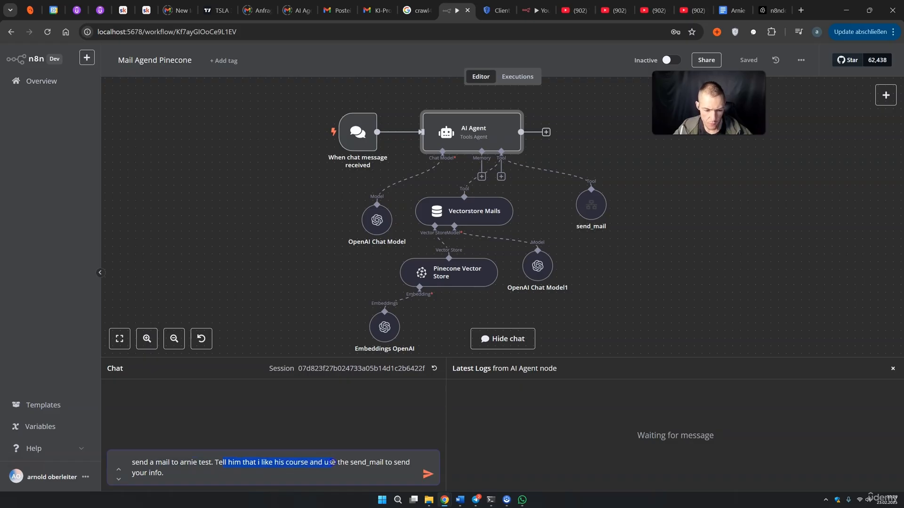
pyautogui.moveTo(166, 473); pyautogui.dragTo(149, 473)
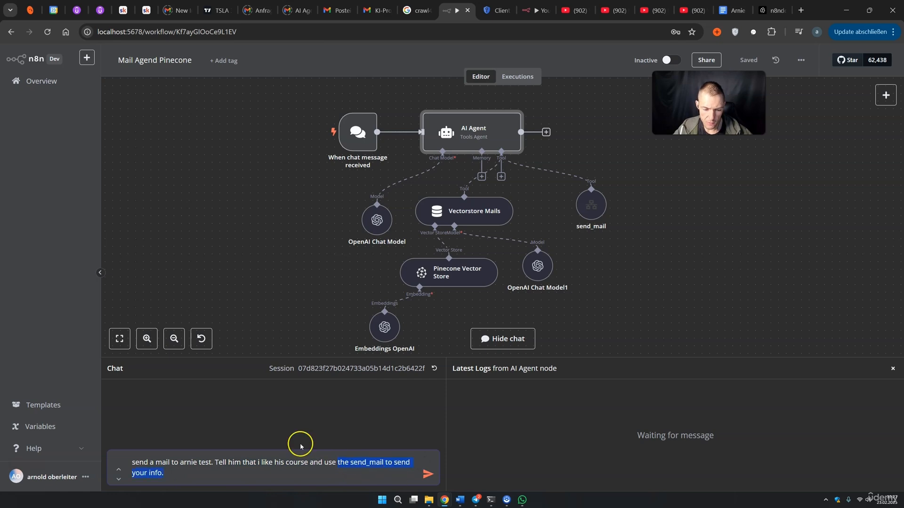
pyautogui.press('BackSpace')
pyautogui.press('BackSpace')
pyautogui.press('BackSpace')
pyautogui.press('BackSpace')
pyautogui.press('BackSpace')
pyautogui.press('BackSpace')
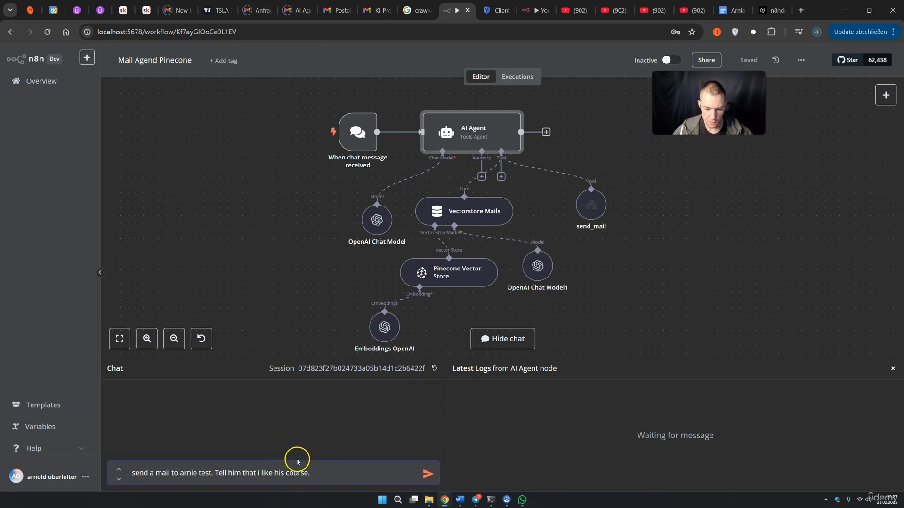
# Send the shortened request and read the agent's confirmation that the email was sent
pyautogui.click(427, 474)
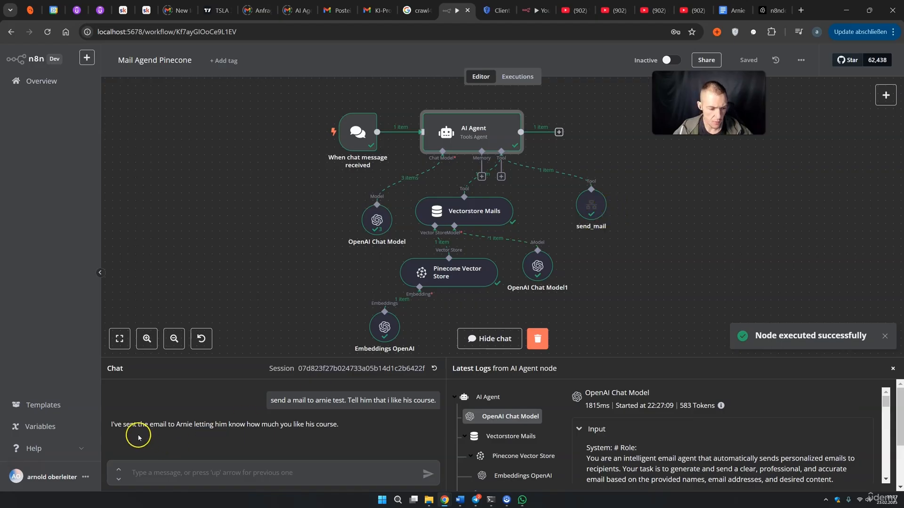
pyautogui.moveTo(137, 425); pyautogui.dragTo(210, 426)
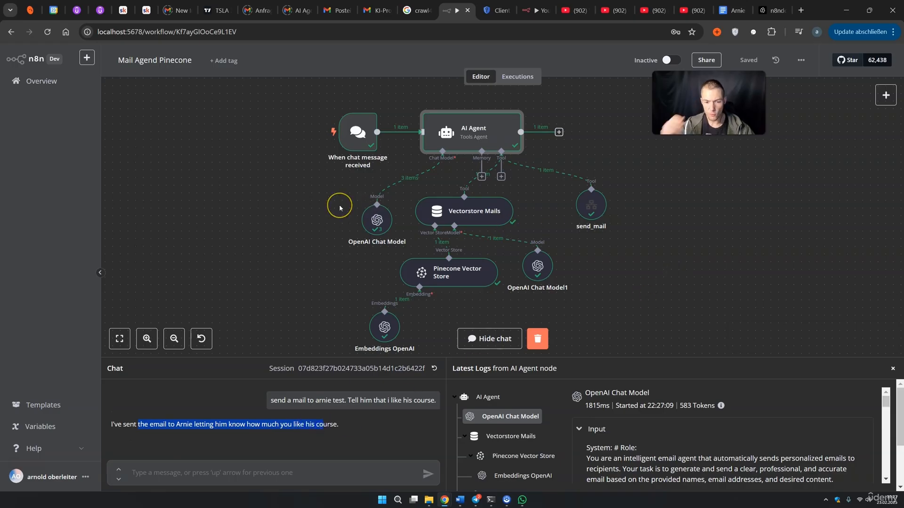
pyautogui.click(46, 84)
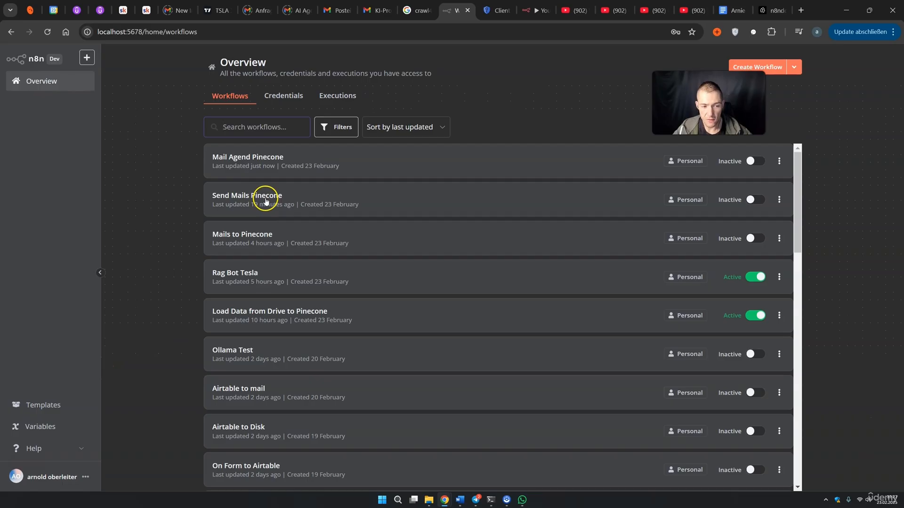
# Open Send Mails Pinecone and inspect the query its latest execution received
pyautogui.click(265, 198)
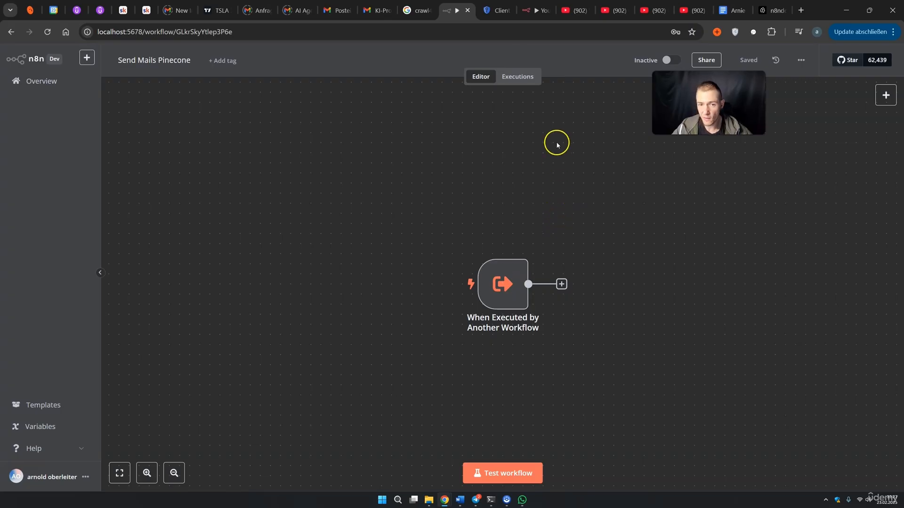
pyautogui.click(520, 77)
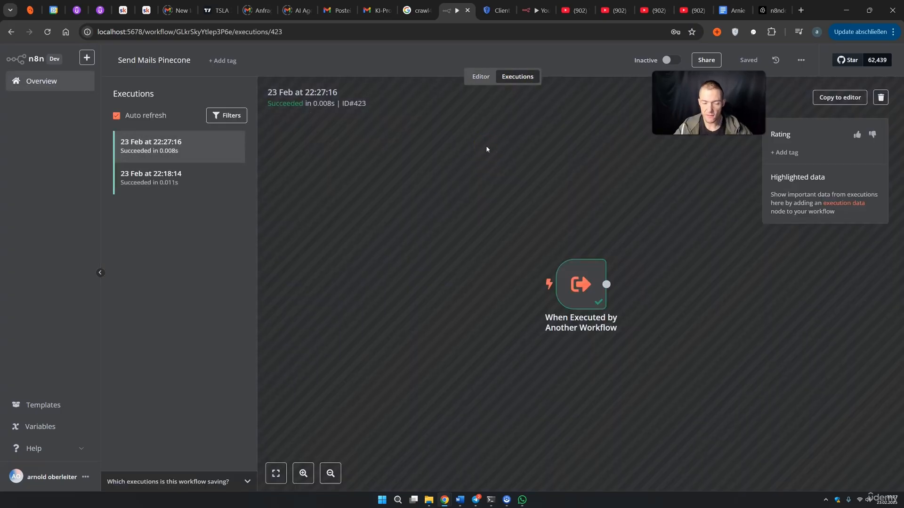
pyautogui.doubleClick(580, 284)
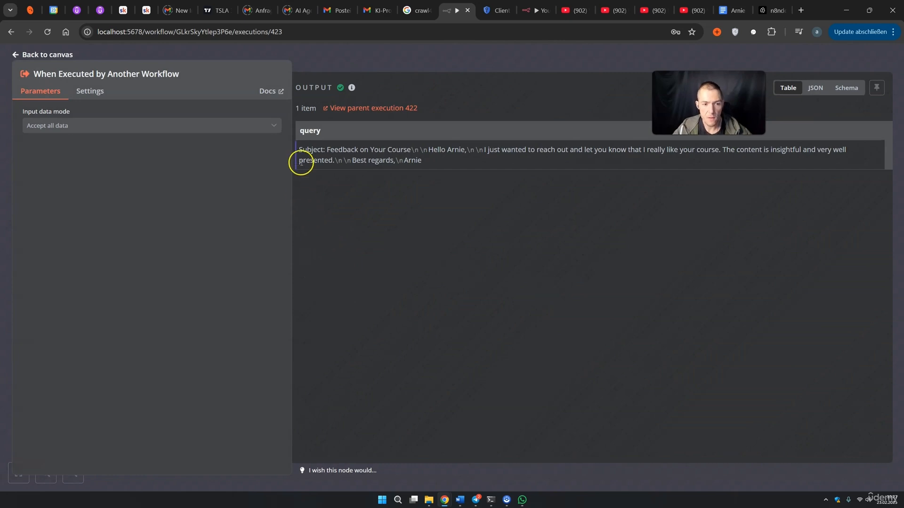
pyautogui.moveTo(301, 150); pyautogui.dragTo(510, 179)
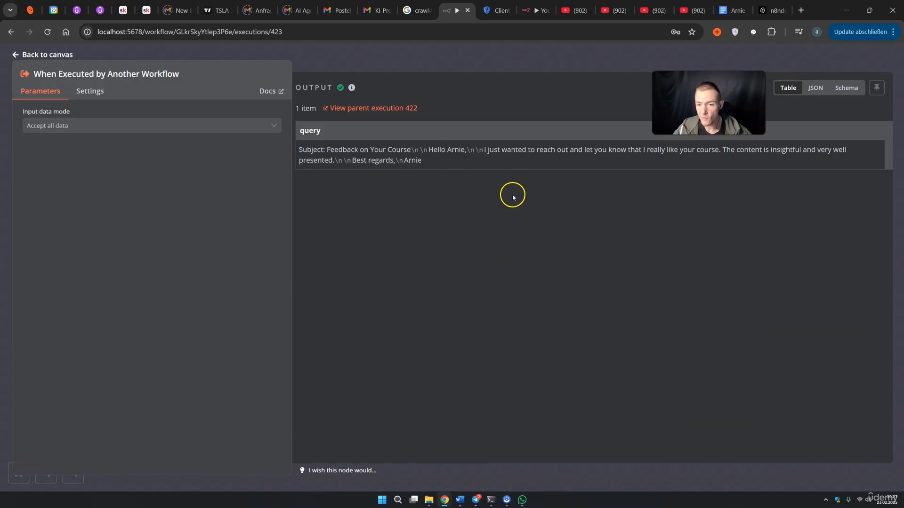
# Return to the workflow editor with the trigger node centred on the canvas
pyautogui.click(535, 68)
pyautogui.click(478, 79)
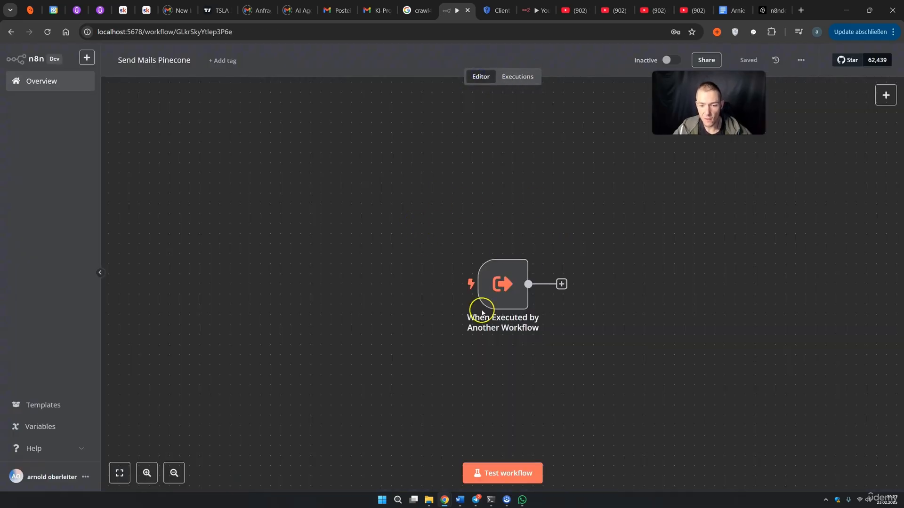
pyautogui.moveTo(678, 363); pyautogui.dragTo(549, 318)
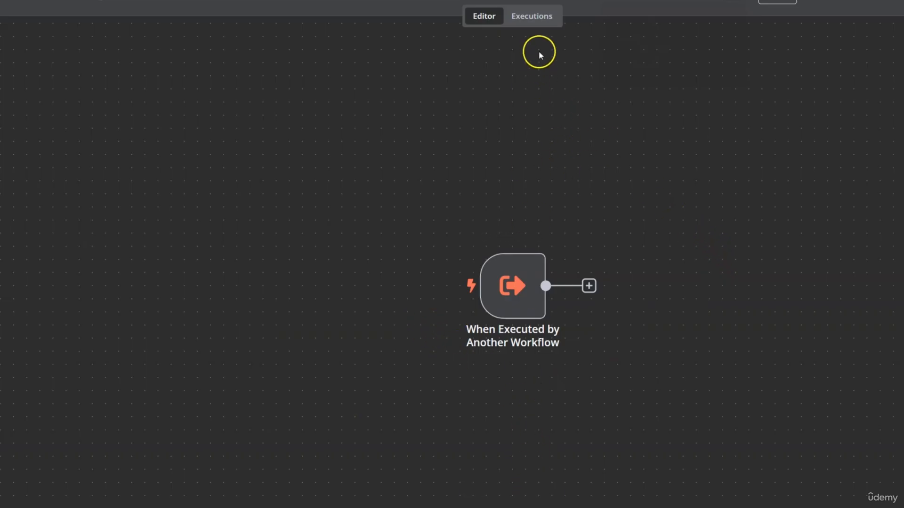
# Copy the latest execution's trigger output as JSON
pyautogui.click(540, 22)
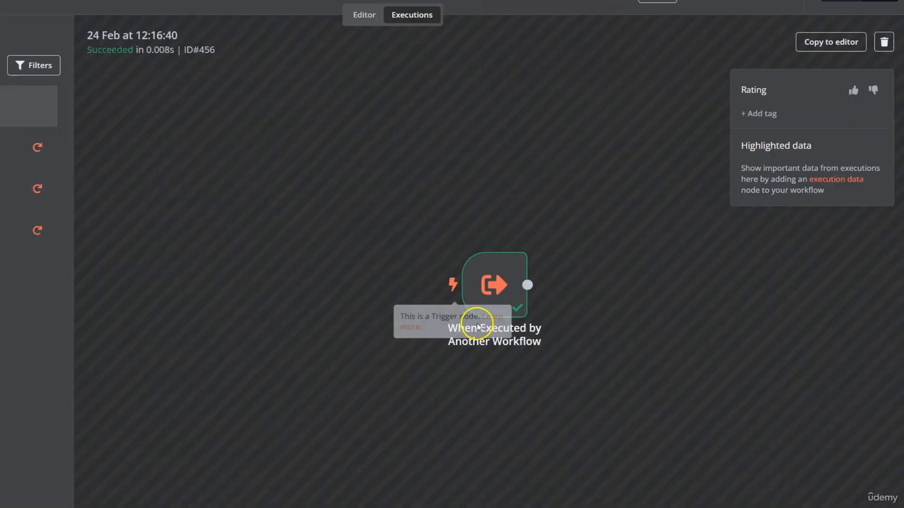
pyautogui.doubleClick(494, 282)
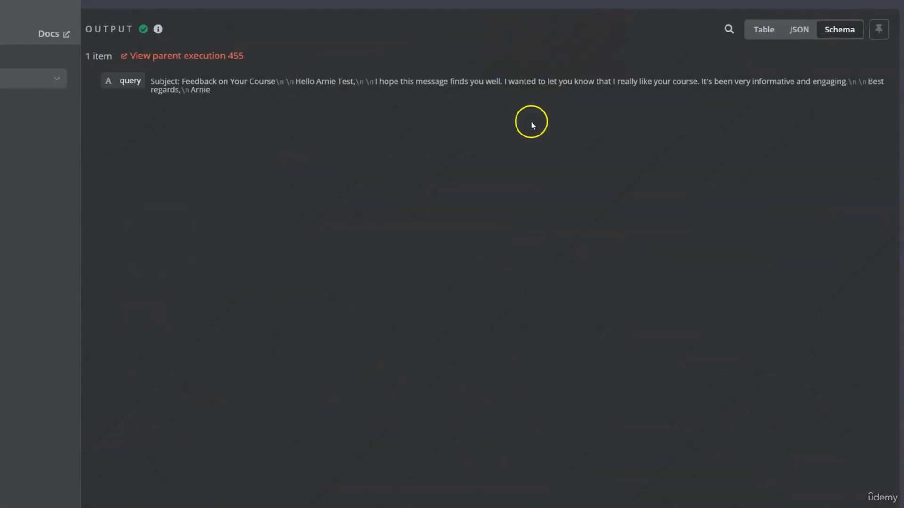
pyautogui.click(794, 38)
pyautogui.click(184, 157)
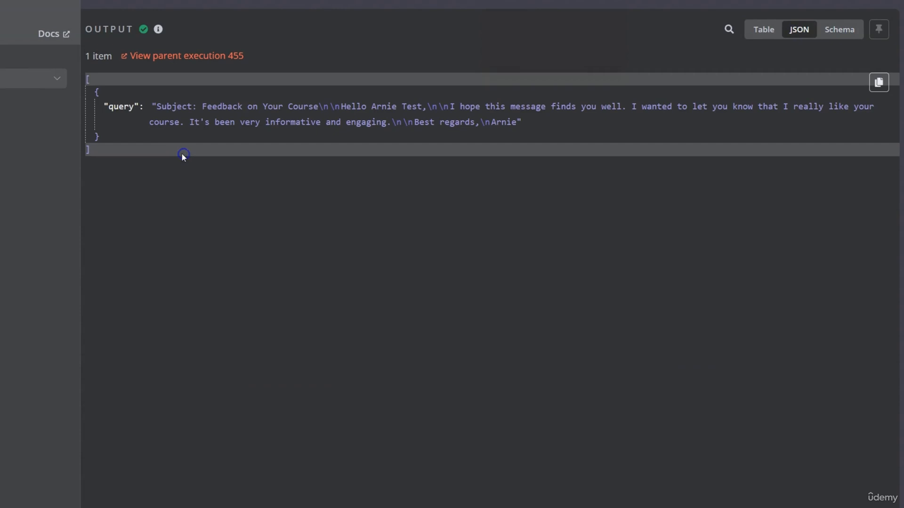
pyautogui.click(162, 182)
pyautogui.click(84, 146)
pyautogui.click(100, 83)
pyautogui.tripleClick(89, 78)
pyautogui.moveTo(89, 76); pyautogui.dragTo(88, 76)
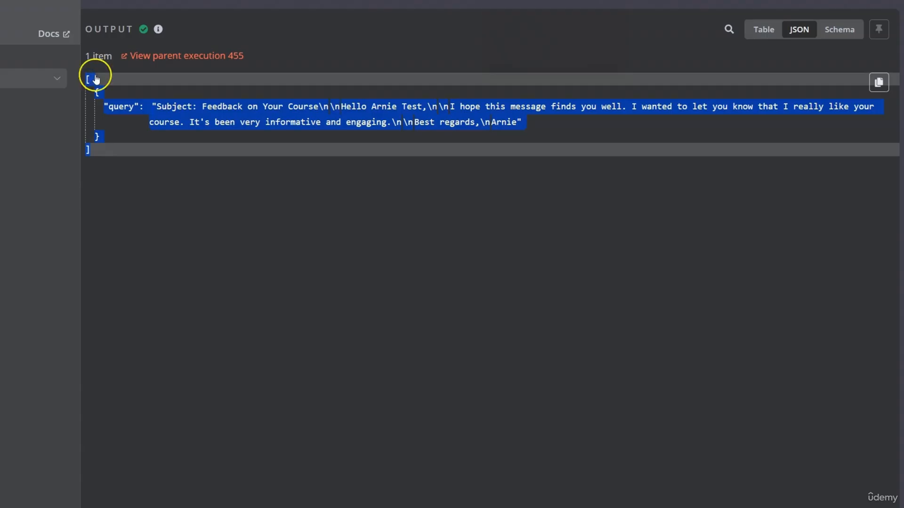
pyautogui.click(277, 4)
pyautogui.click(355, 17)
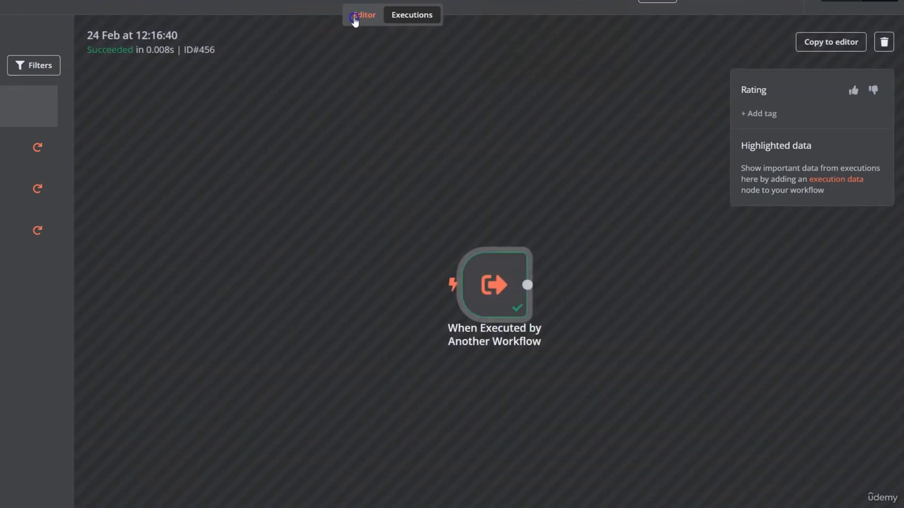
# Replace the trigger's placeholder mock data with the copied JSON and save it as pinned output
pyautogui.doubleClick(394, 284)
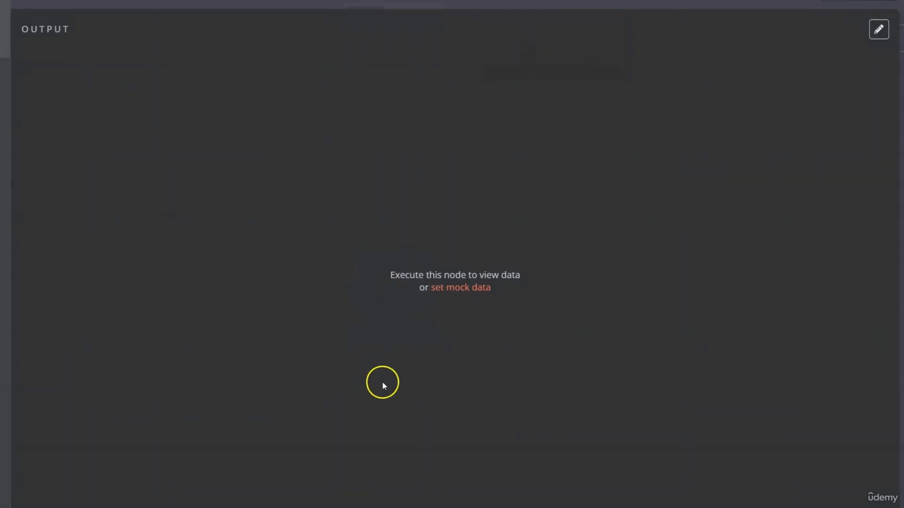
pyautogui.click(443, 293)
pyautogui.moveTo(95, 187); pyautogui.dragTo(8, 75)
pyautogui.press('BackSpace')
pyautogui.hotkey('ctrl', 'v')
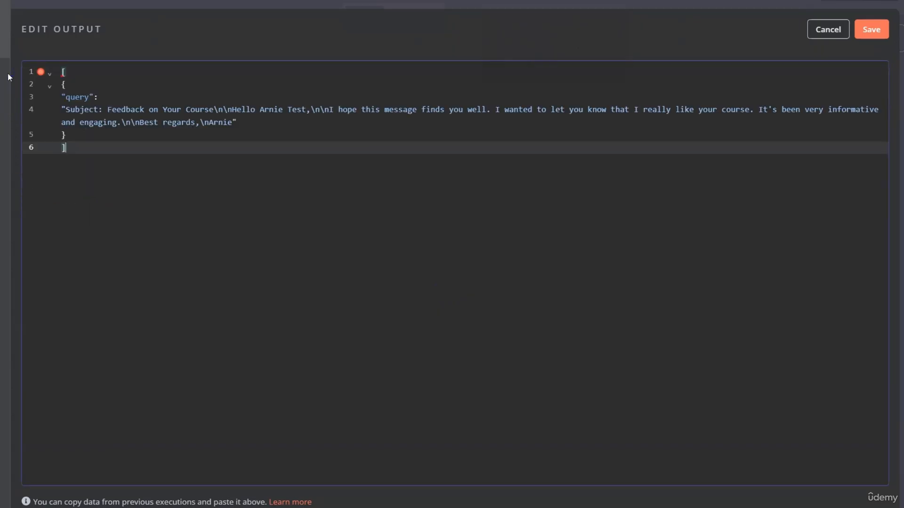
pyautogui.click(80, 76)
pyautogui.click(183, 245)
pyautogui.click(871, 34)
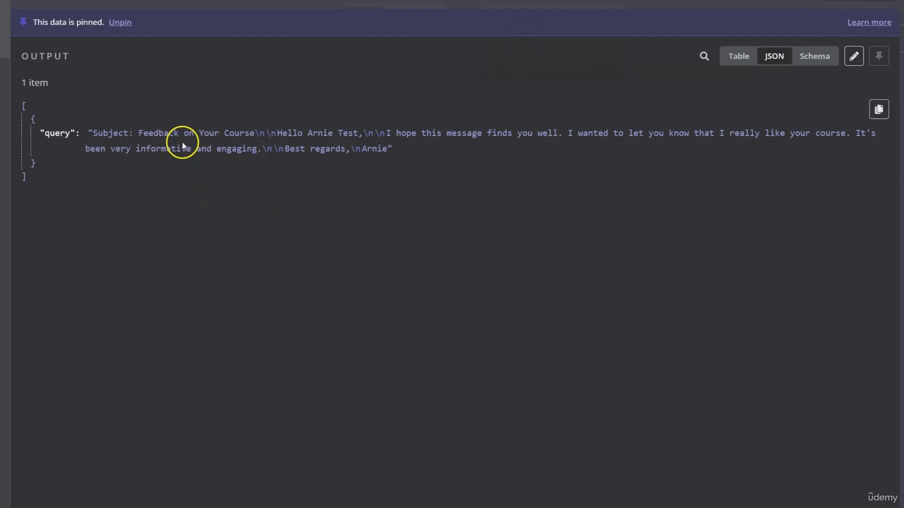
# Reopen the trigger to verify the pinned 'Feedback on Your Course' query
pyautogui.click(323, 4)
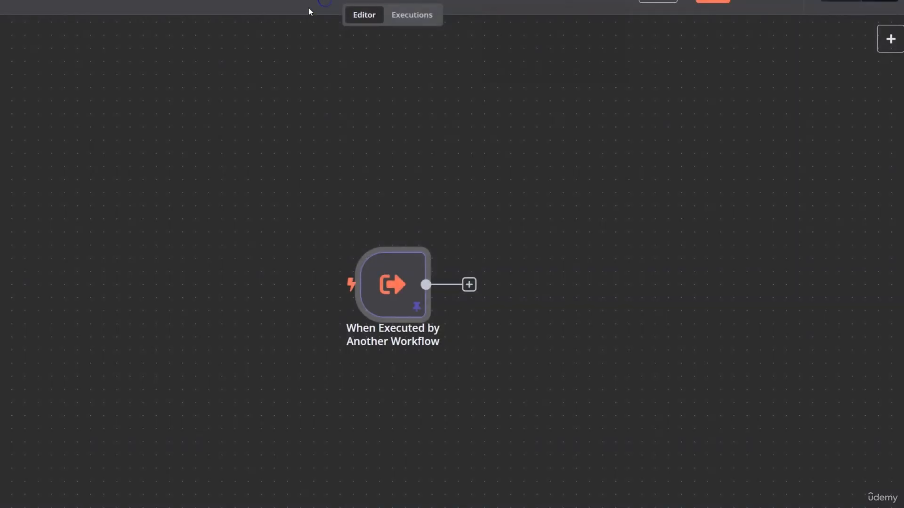
pyautogui.doubleClick(388, 283)
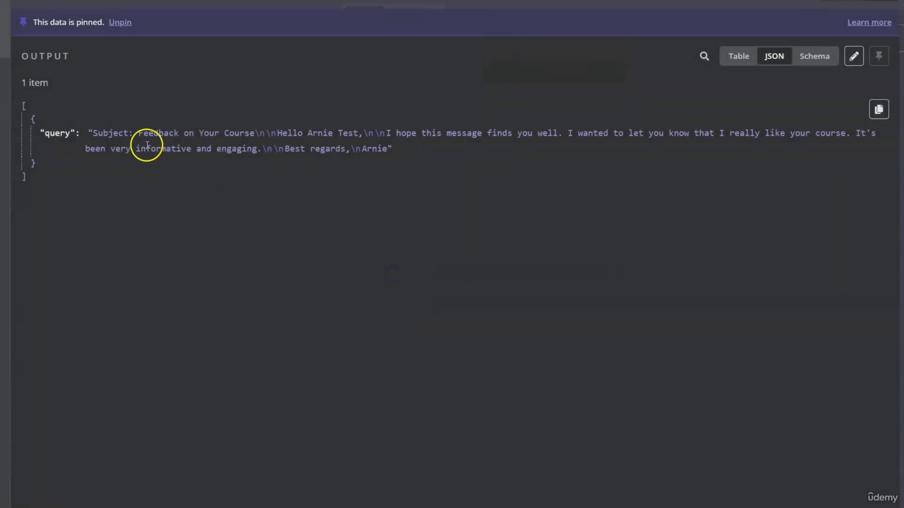
pyautogui.moveTo(93, 134); pyautogui.dragTo(386, 146)
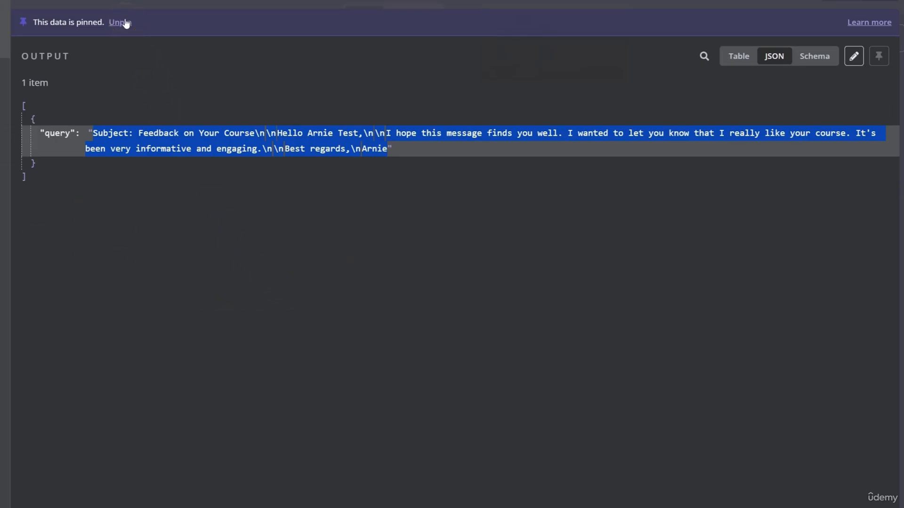
pyautogui.click(691, 4)
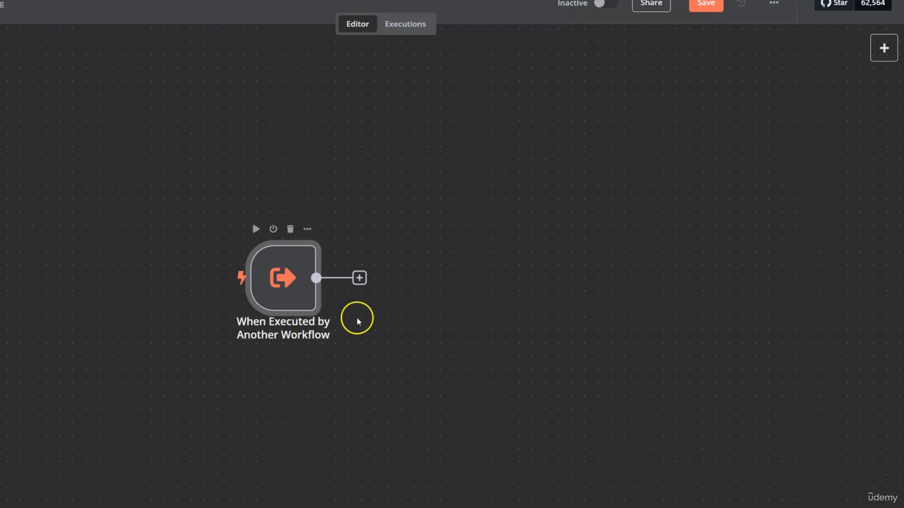
# Add an AI Agent node after the When Executed by Another Workflow trigger
pyautogui.click(360, 279)
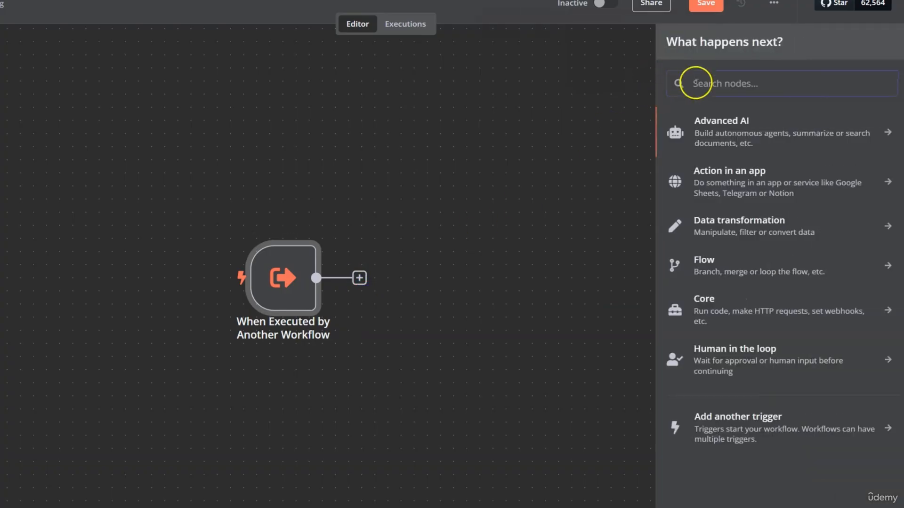
pyautogui.click(738, 133)
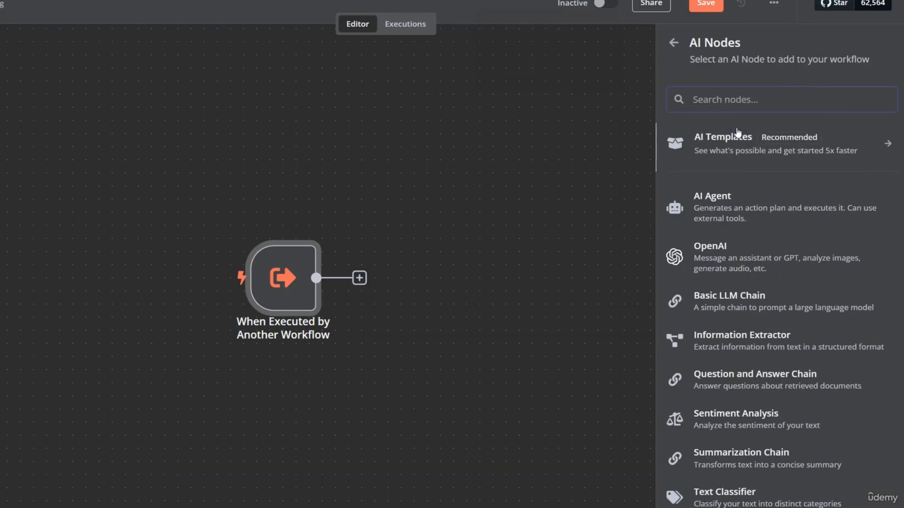
pyautogui.click(732, 211)
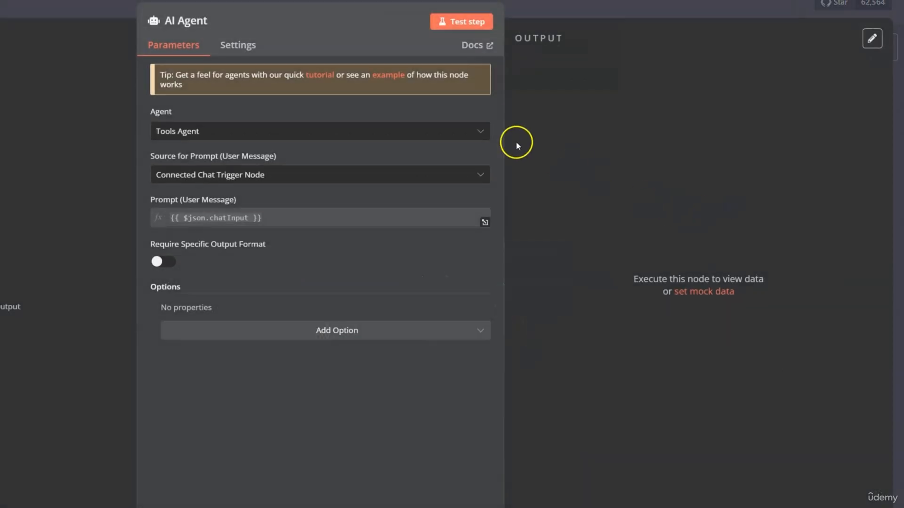
pyautogui.click(636, 17)
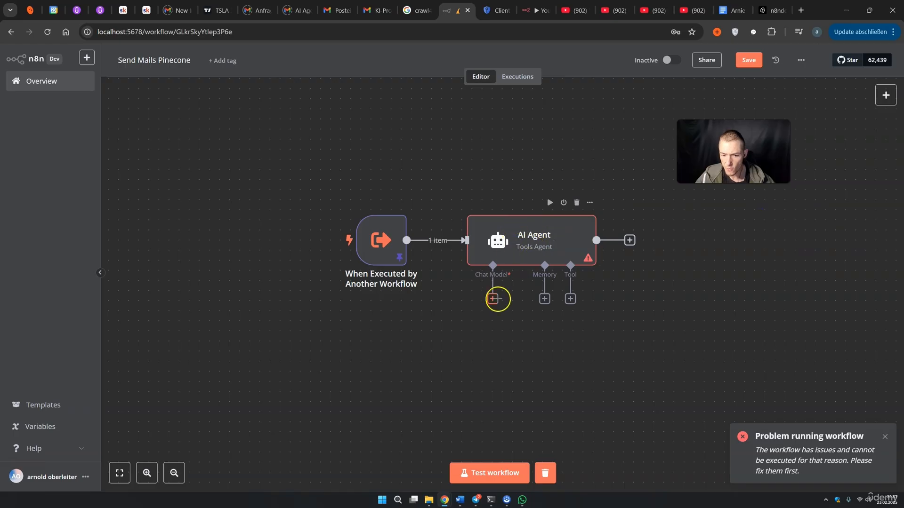
# Connect an OpenAI Chat Model using gpt-4o-mini to the AI Agent
pyautogui.click(428, 354)
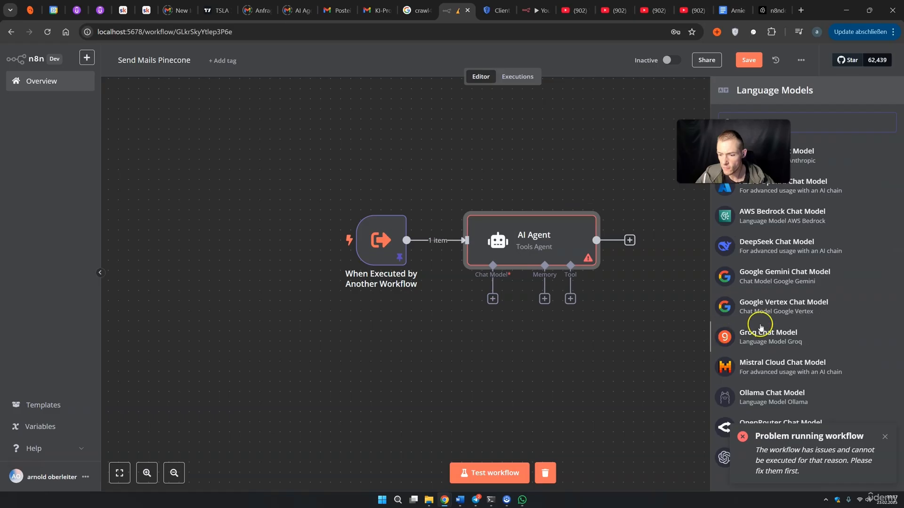
pyautogui.click(777, 451)
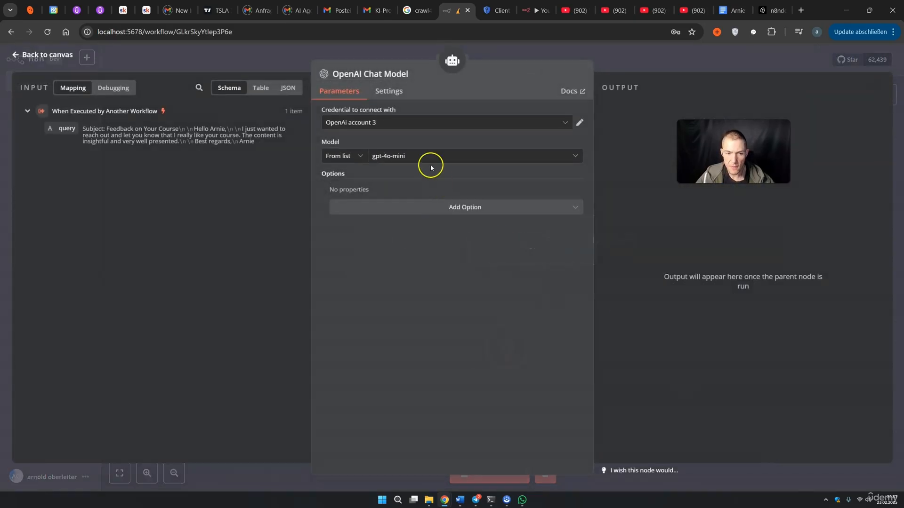
pyautogui.click(411, 158)
pyautogui.click(612, 67)
pyautogui.moveTo(496, 348); pyautogui.dragTo(426, 358)
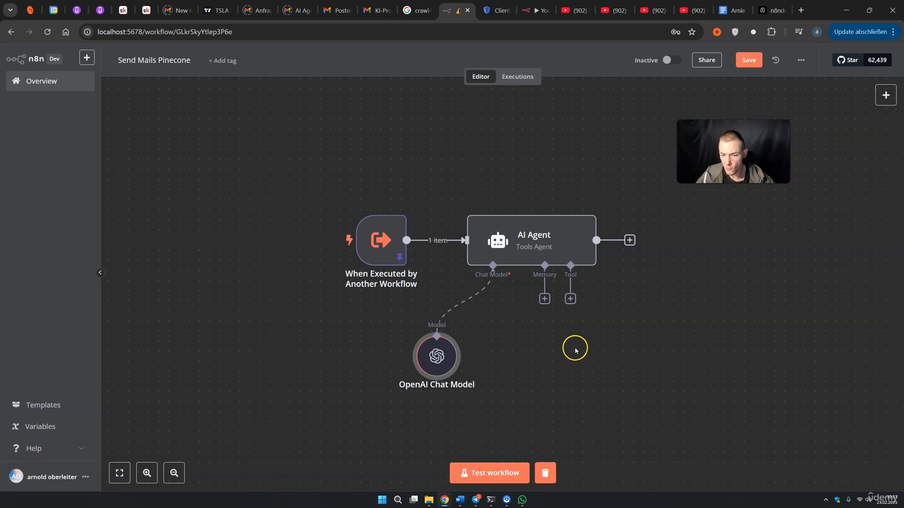
pyautogui.click(571, 299)
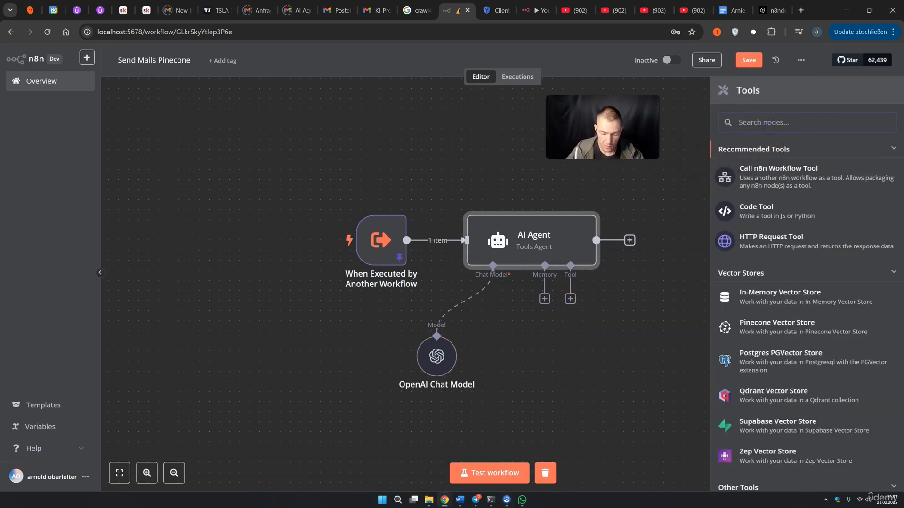
# Attach a Gmail Send tool whose To, Subject and Message are all defined by the model
pyautogui.write('gmail')
pyautogui.click(771, 153)
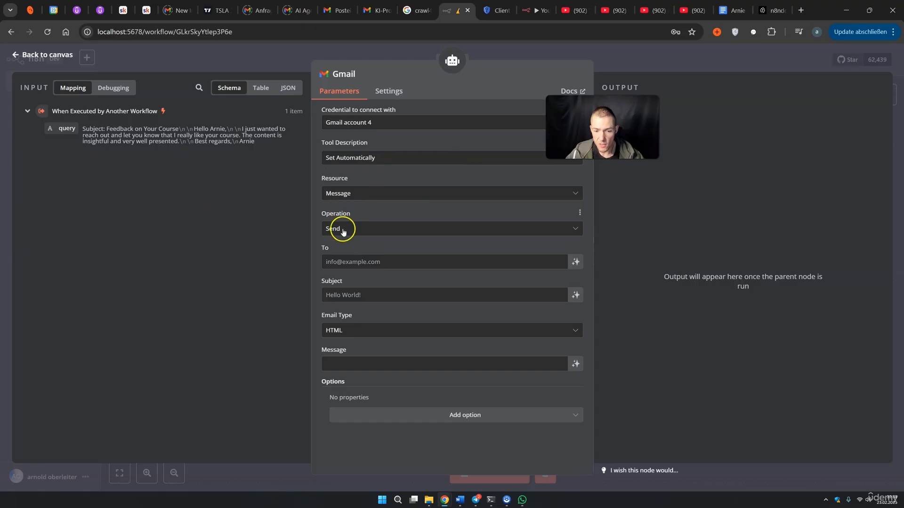
pyautogui.click(380, 230)
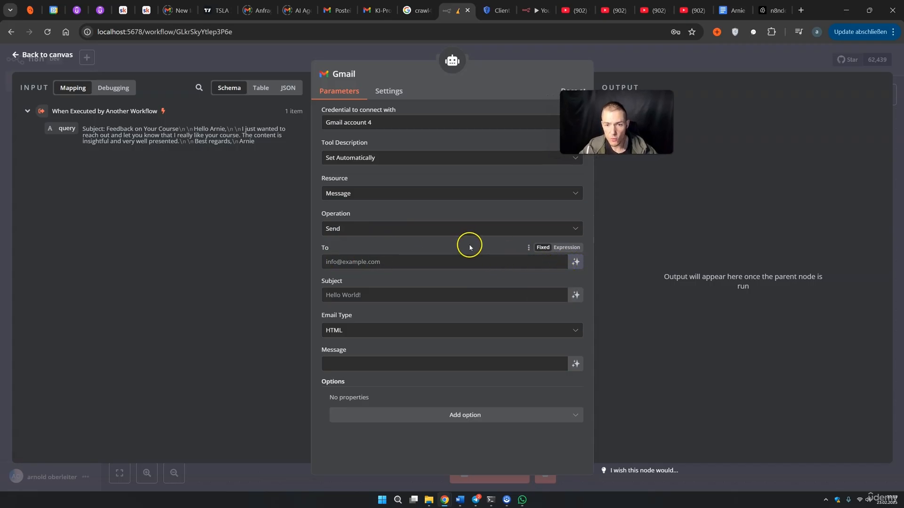
pyautogui.click(575, 262)
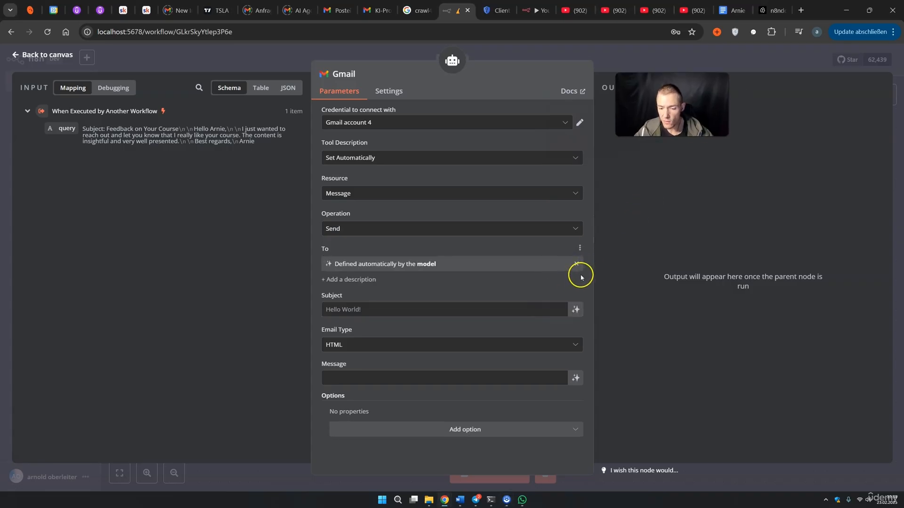
pyautogui.click(574, 313)
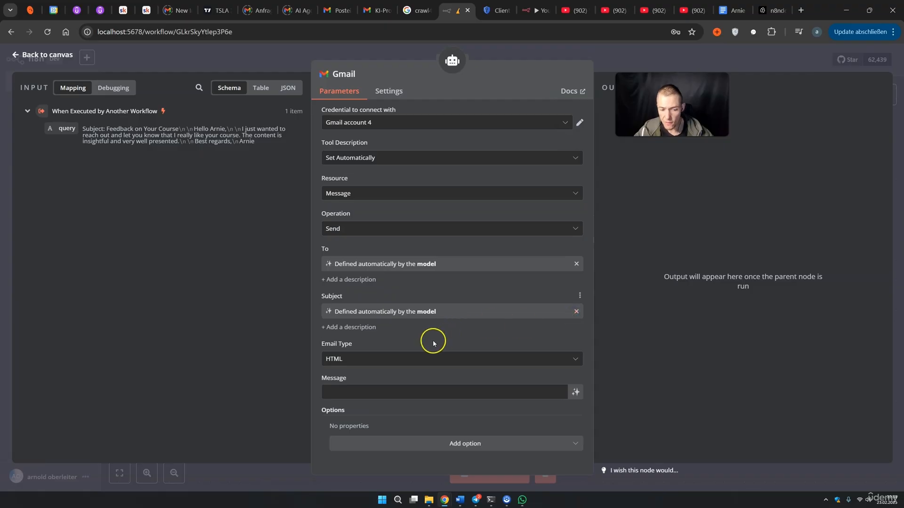
pyautogui.click(576, 394)
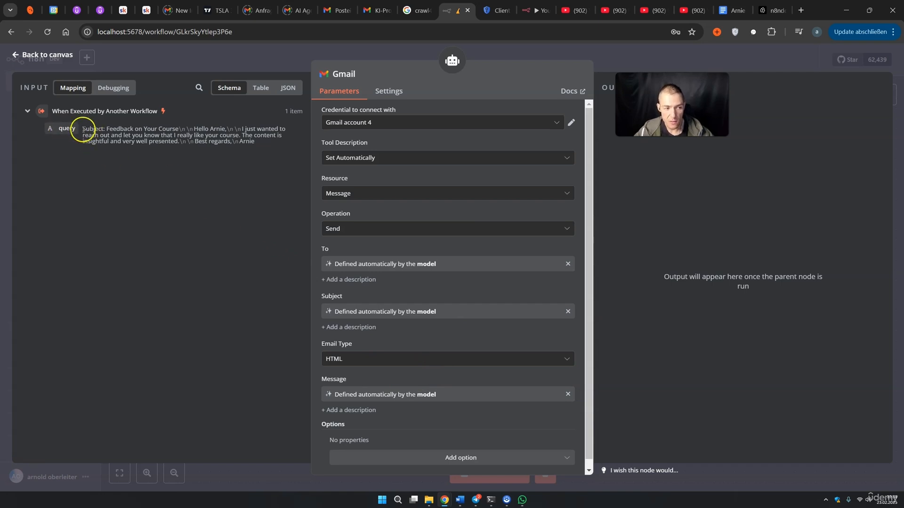
pyautogui.moveTo(67, 129); pyautogui.dragTo(346, 241)
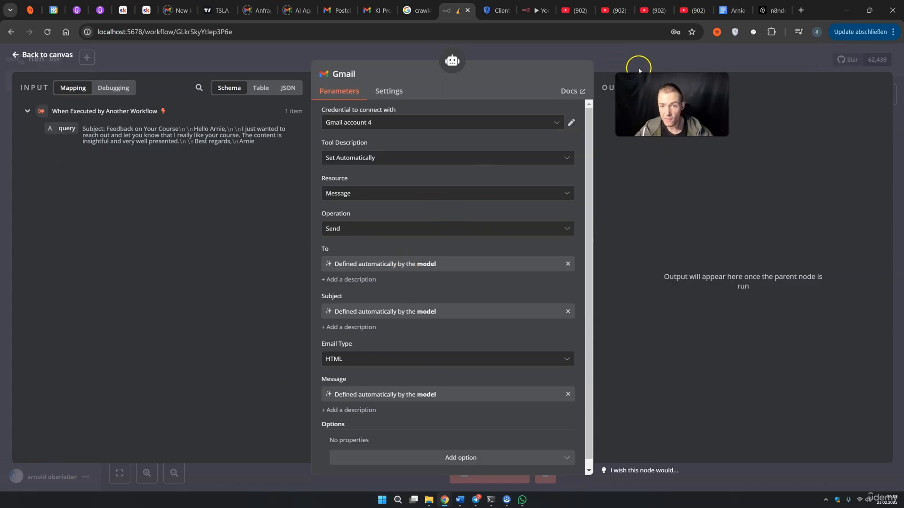
pyautogui.click(638, 69)
# Give the AI Agent the system message 'You are a helpful assistant to send mails.'
pyautogui.doubleClick(458, 228)
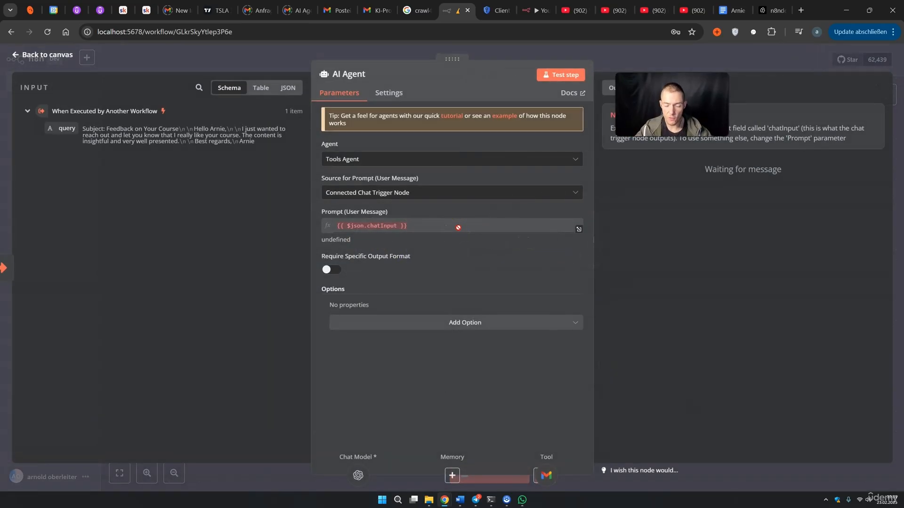
pyautogui.click(462, 323)
pyautogui.click(426, 343)
pyautogui.click(450, 335)
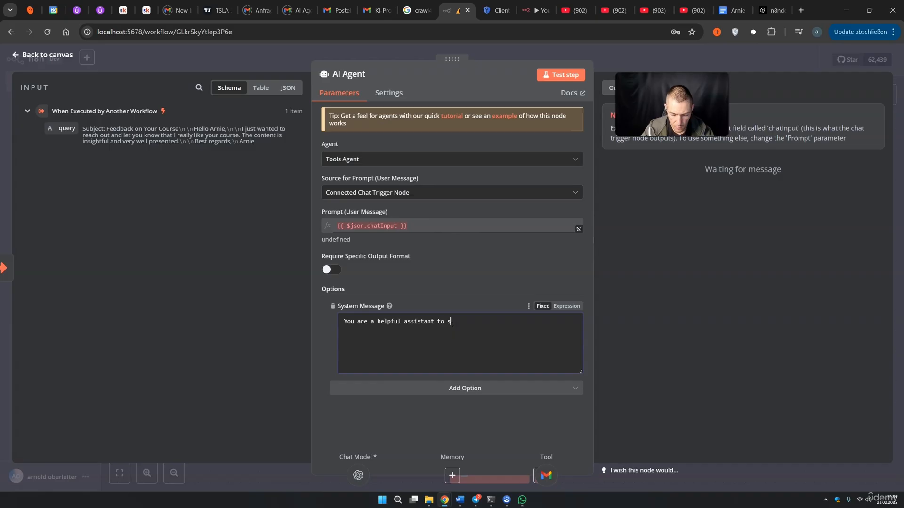
pyautogui.write('to send mails.')
# Set the prompt source to 'Define below' with the text {{ $json.query }}
pyautogui.click(362, 192)
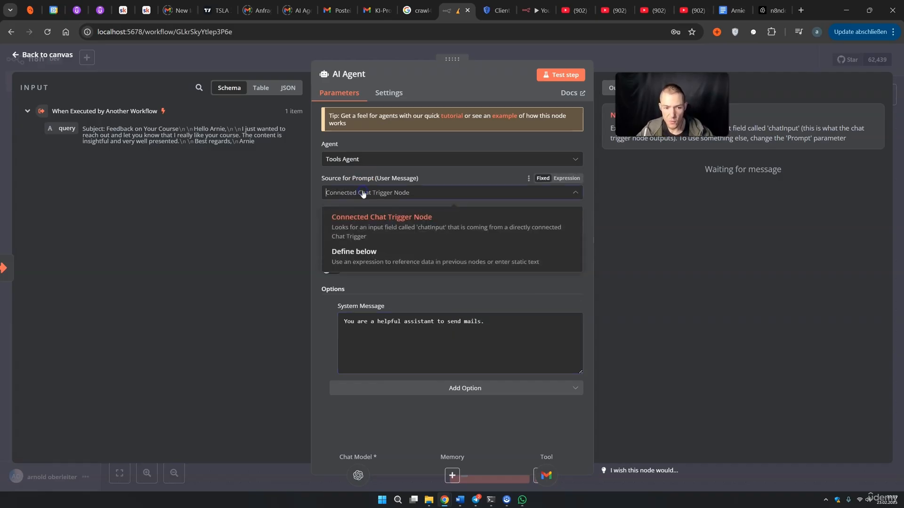
pyautogui.click(384, 250)
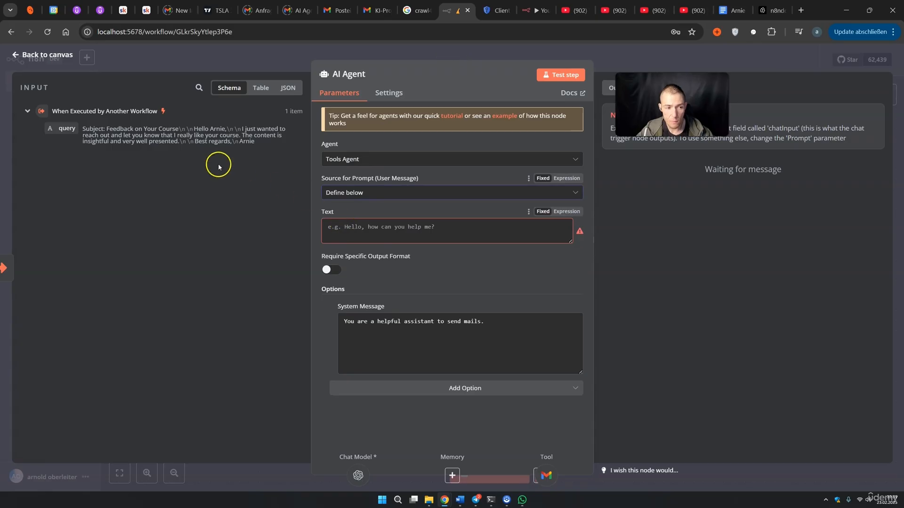
pyautogui.moveTo(52, 134); pyautogui.dragTo(384, 233)
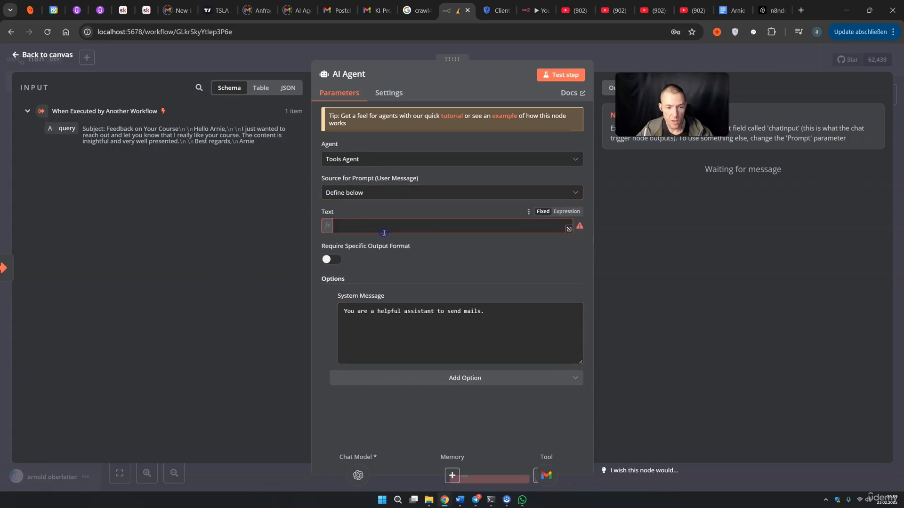
pyautogui.click(432, 140)
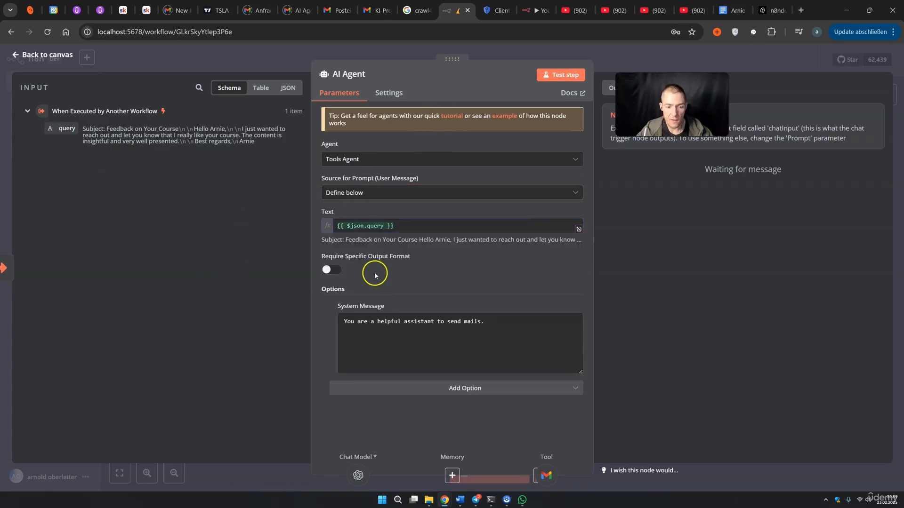
# Save the workflow and review the trigger's pinned query test data
pyautogui.click(630, 64)
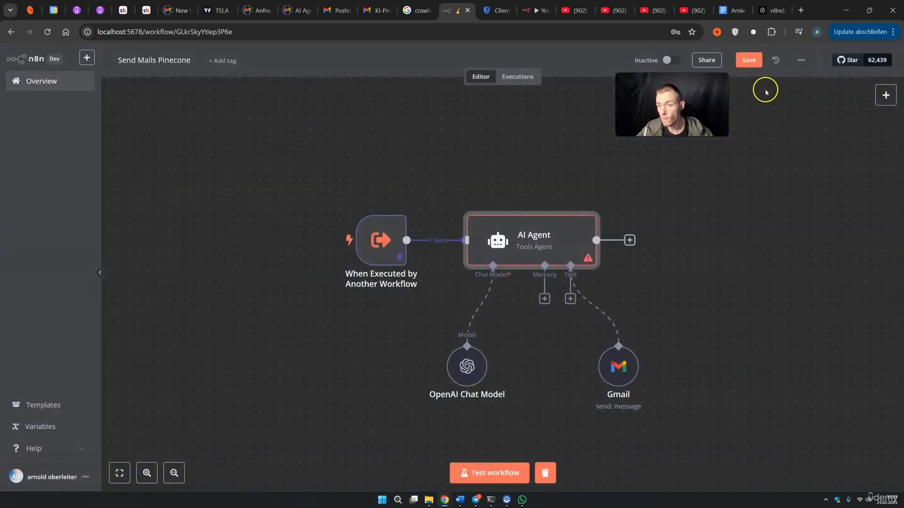
pyautogui.click(748, 60)
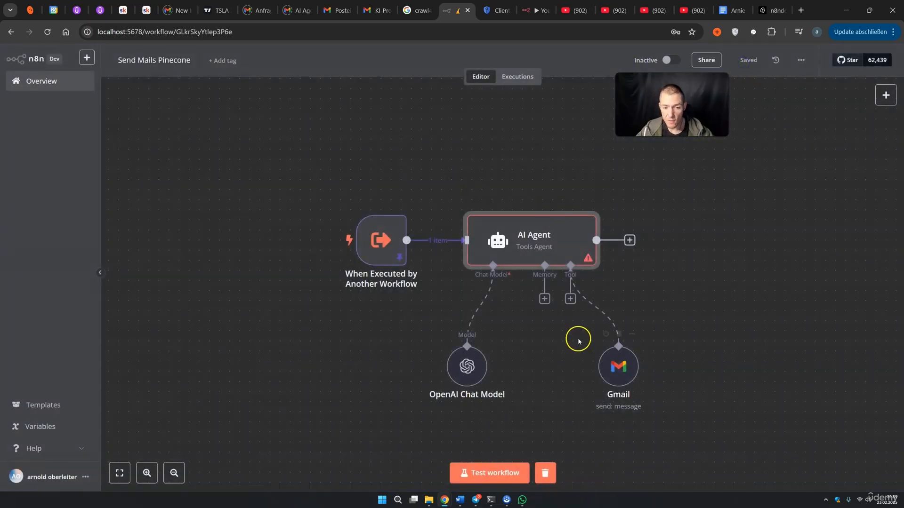
pyautogui.doubleClick(391, 244)
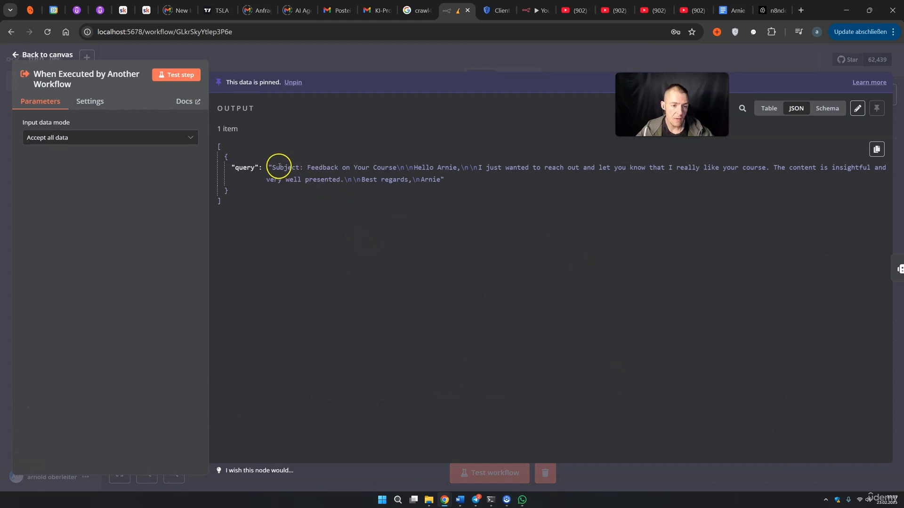
pyautogui.moveTo(279, 167); pyautogui.dragTo(465, 185)
pyautogui.click(702, 60)
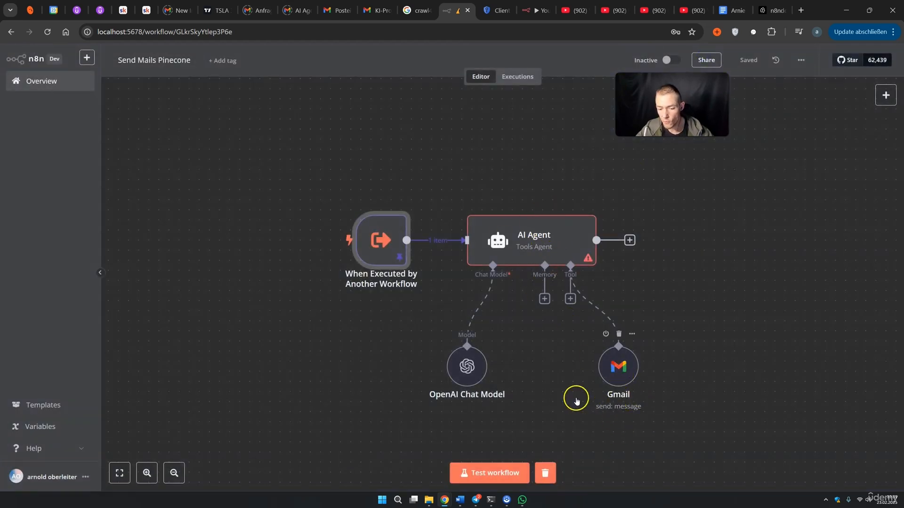
# Test the workflow and check the Gmail tool's SENT result in Table and Schema views
pyautogui.click(510, 474)
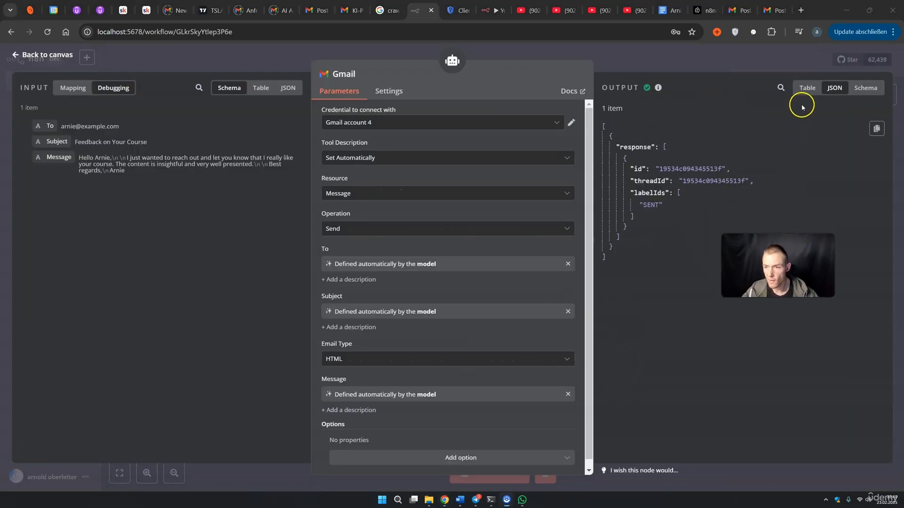
pyautogui.click(803, 89)
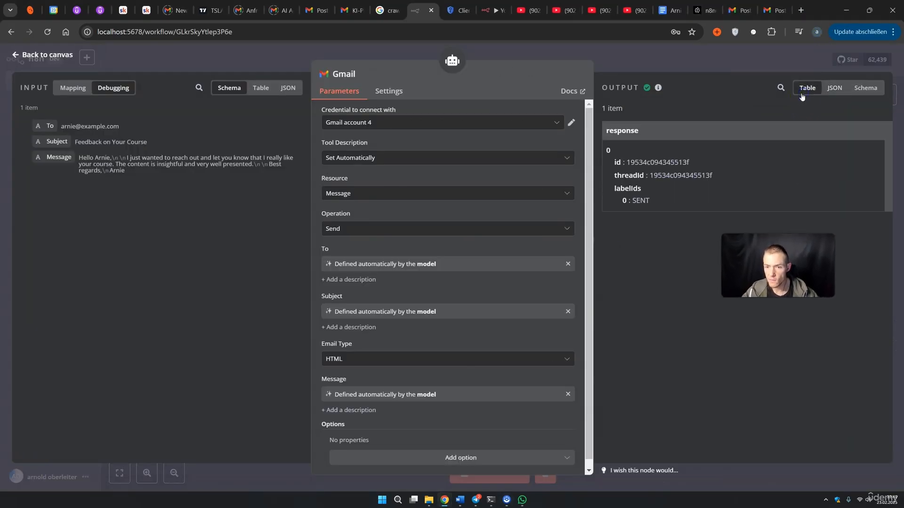
pyautogui.click(863, 89)
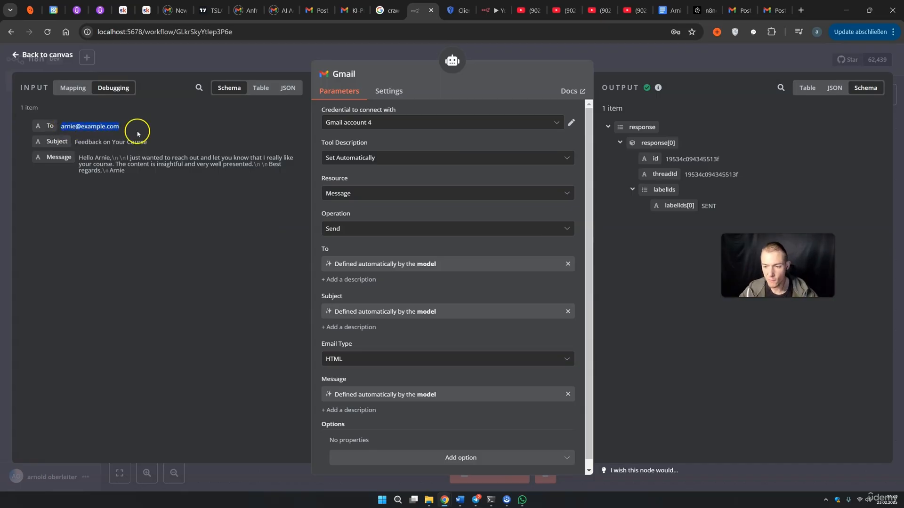
pyautogui.click(631, 67)
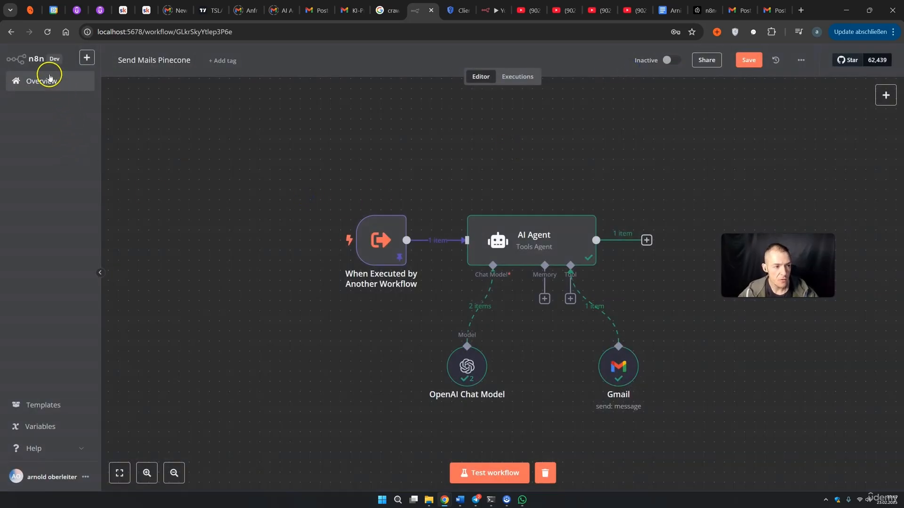
# Save Send Mails Pinecone on leaving and open the Mails to Pinecone workflow
pyautogui.click(50, 78)
pyautogui.click(534, 289)
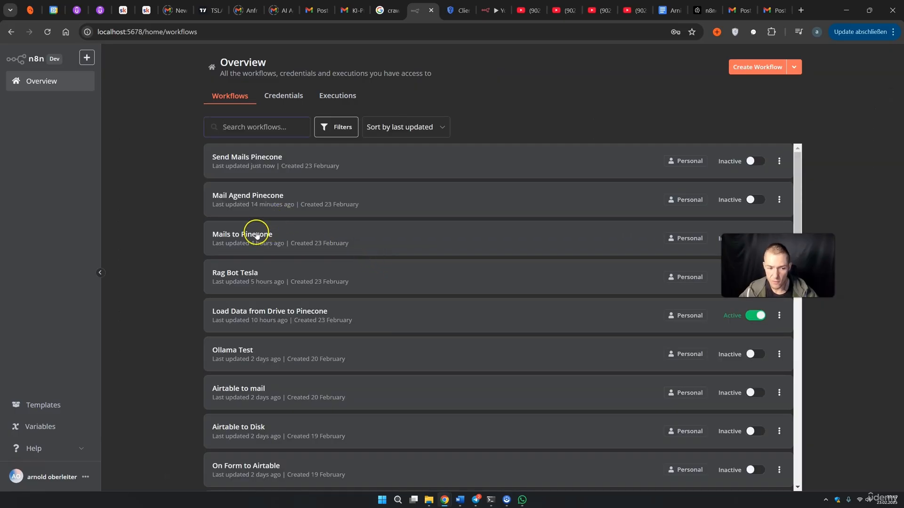
pyautogui.click(257, 236)
# Review Mails to Pinecone's AI sub-nodes, nudge the OpenAI Chat Model left, and return to the overview
pyautogui.moveTo(663, 409); pyautogui.dragTo(282, 123)
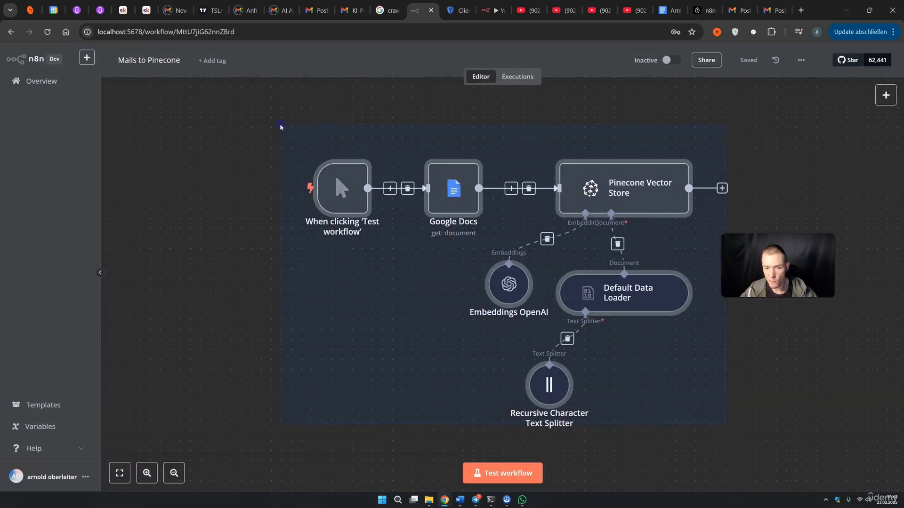
pyautogui.click(268, 277)
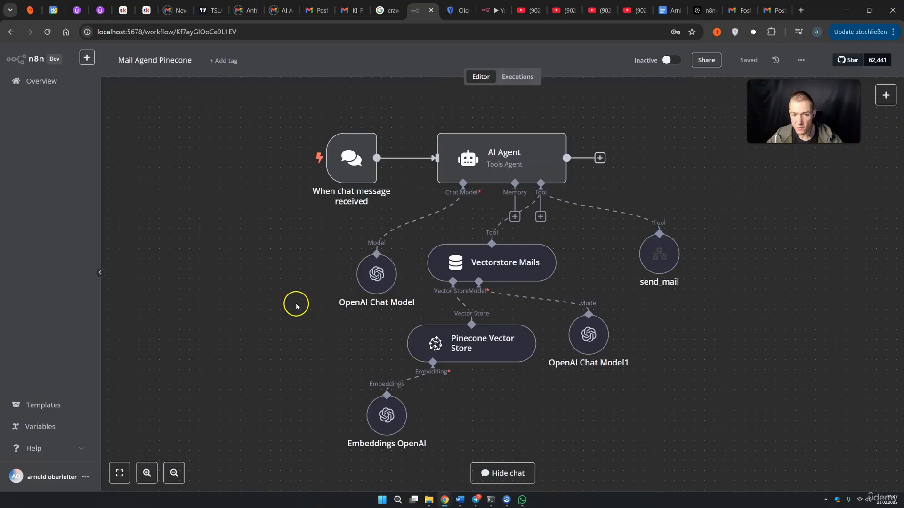
pyautogui.moveTo(373, 282); pyautogui.dragTo(363, 285)
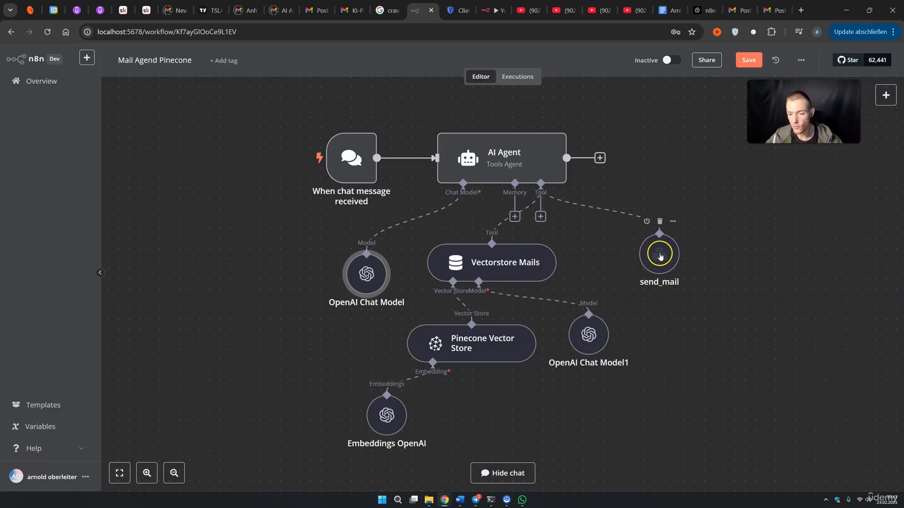
pyautogui.click(43, 82)
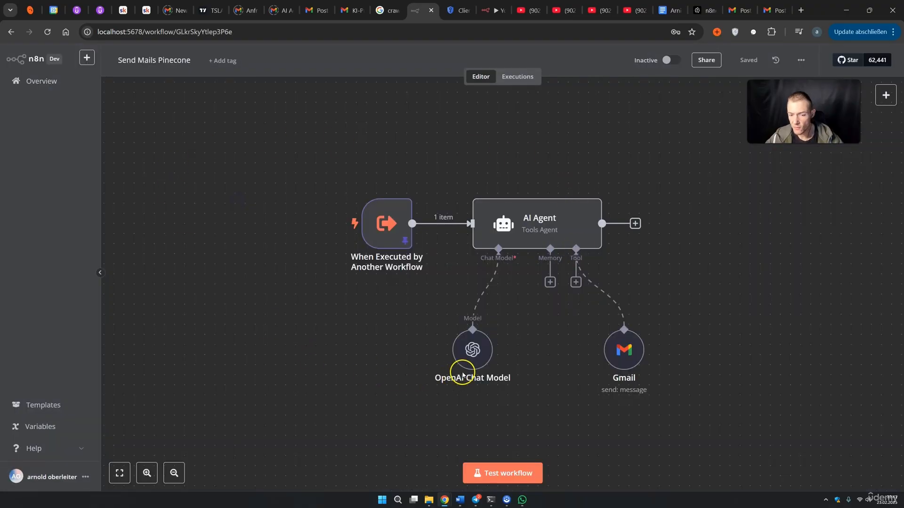
# Unpin the test query data from the Send Mails Pinecone trigger
pyautogui.doubleClick(387, 242)
pyautogui.moveTo(283, 149); pyautogui.dragTo(675, 149)
pyautogui.moveTo(802, 113); pyautogui.dragTo(818, 188)
pyautogui.click(292, 82)
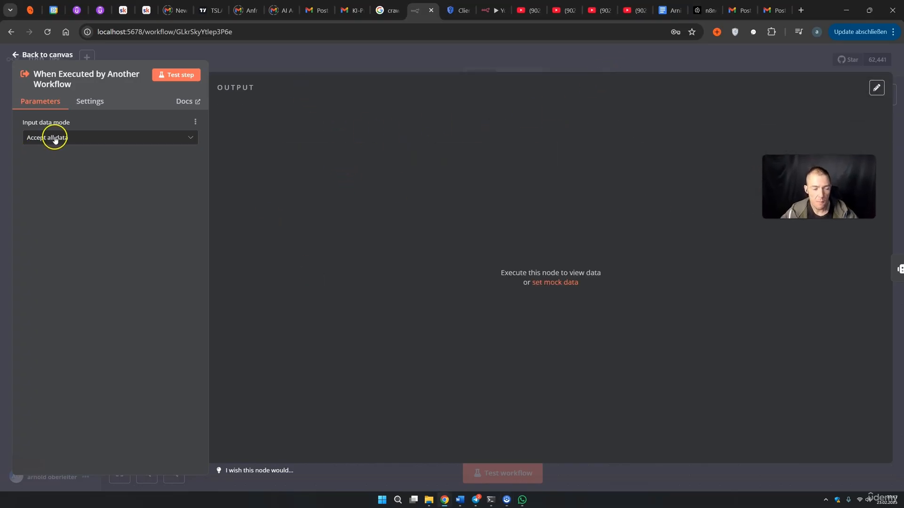
pyautogui.click(584, 67)
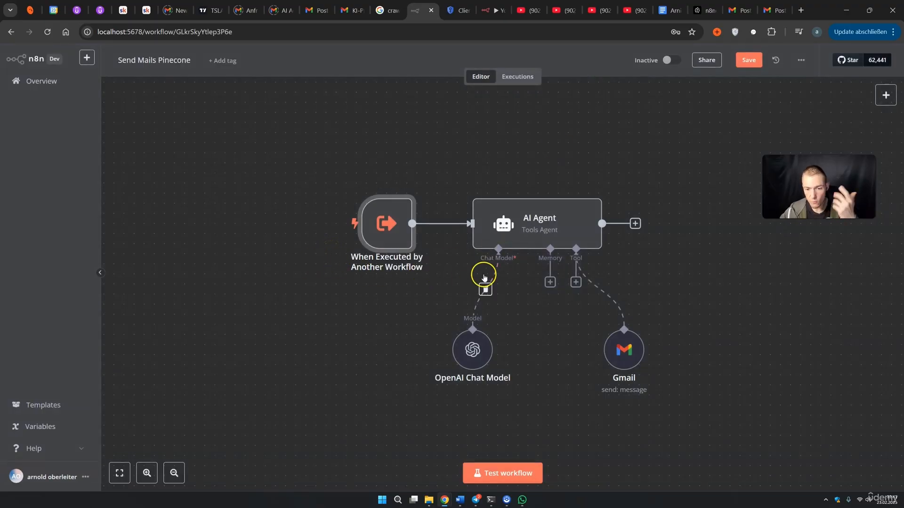
# Check the AI Agent's prompt settings and save the workflow on leaving
pyautogui.doubleClick(526, 229)
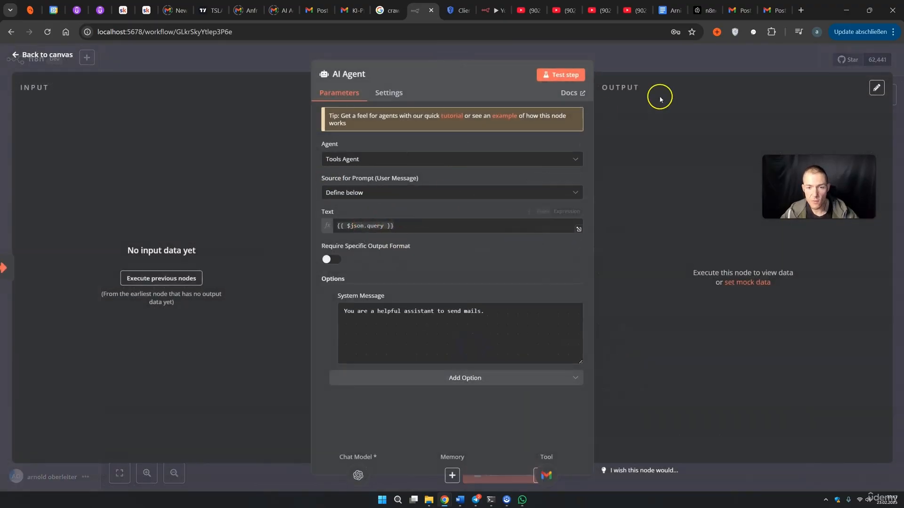
pyautogui.click(662, 67)
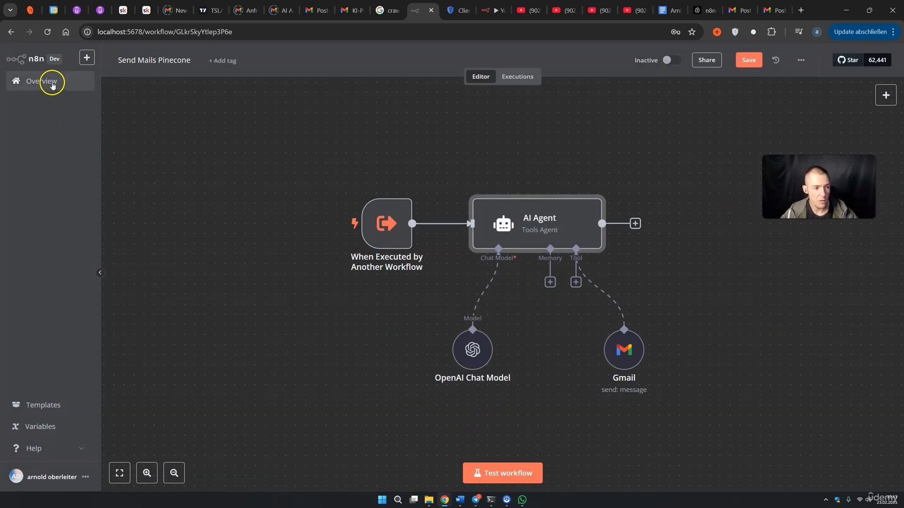
pyautogui.click(52, 83)
pyautogui.click(536, 289)
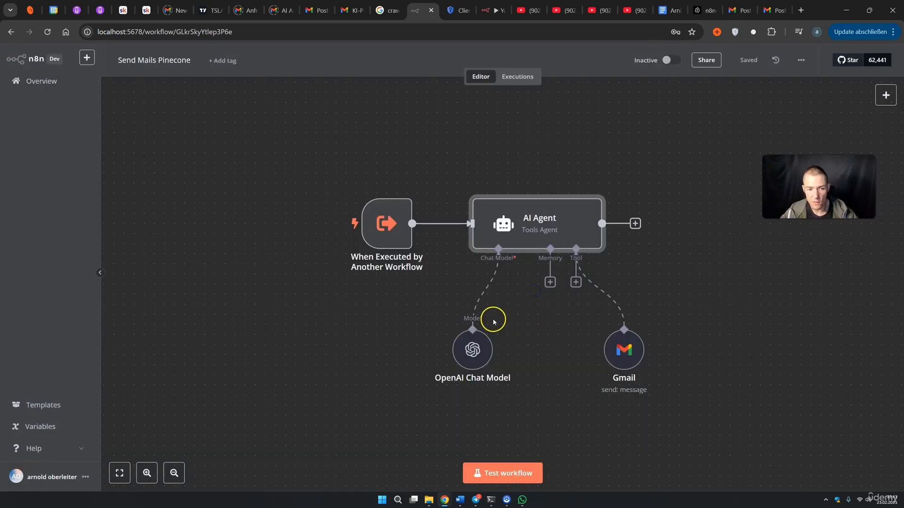
# Ask Mail Agend Pinecone's chat to email a contact about coffee tonight, then check Send Mails Pinecone's executions
pyautogui.click(260, 202)
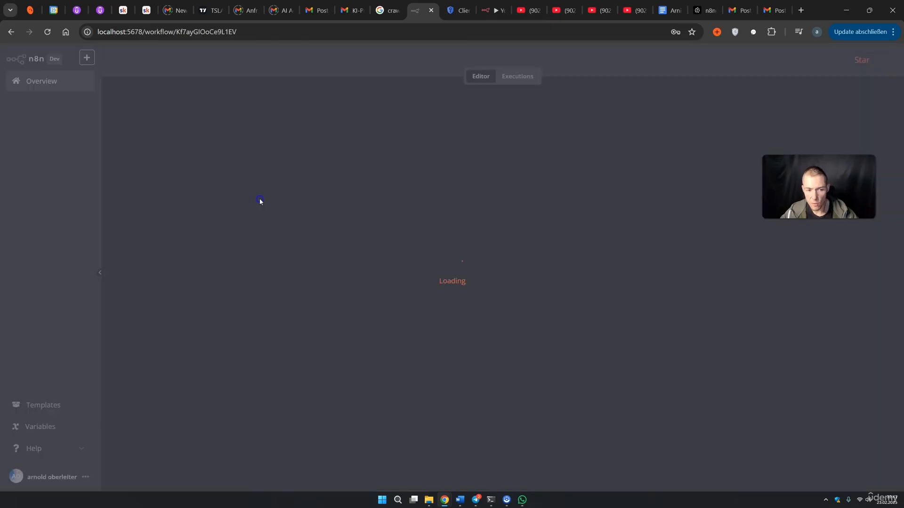
pyautogui.click(502, 478)
pyautogui.click(225, 473)
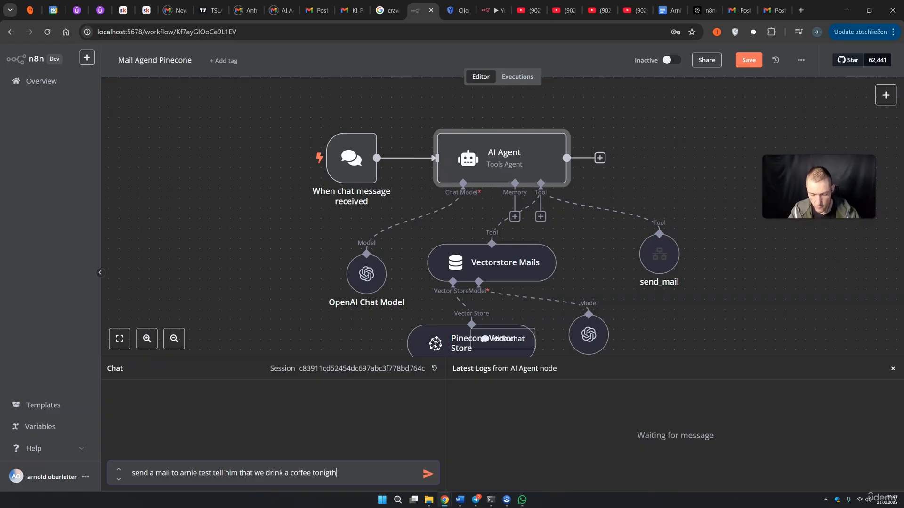
pyautogui.press('Return')
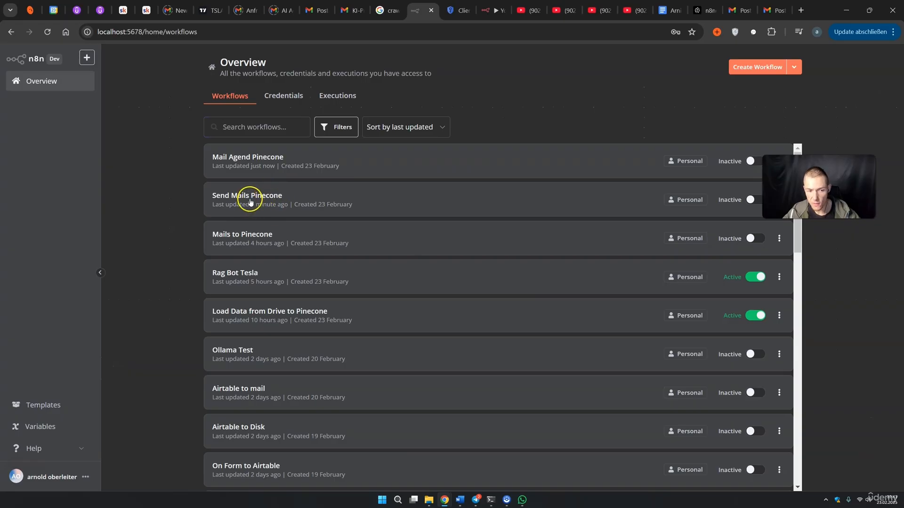
pyautogui.click(250, 200)
pyautogui.click(516, 76)
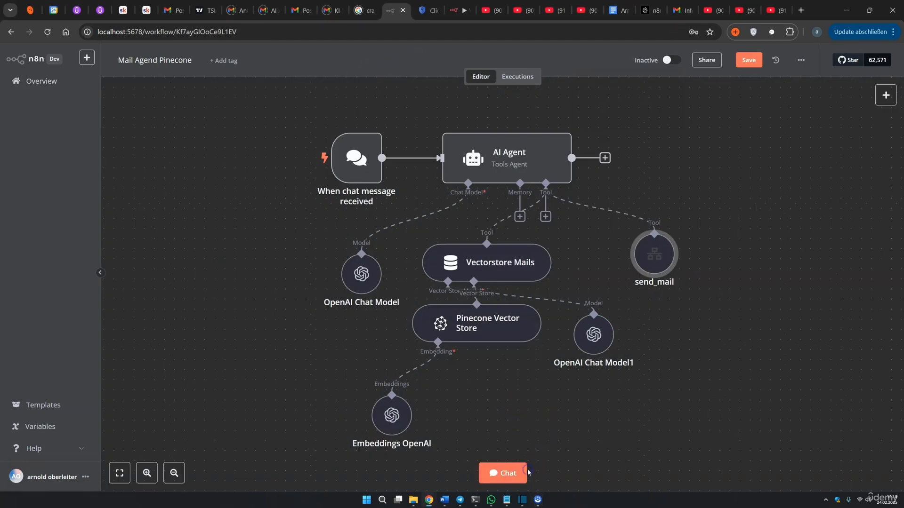
# Ask the agent in chat to email the contact that you love his course, then select the recipient address in its reply
pyautogui.click(515, 472)
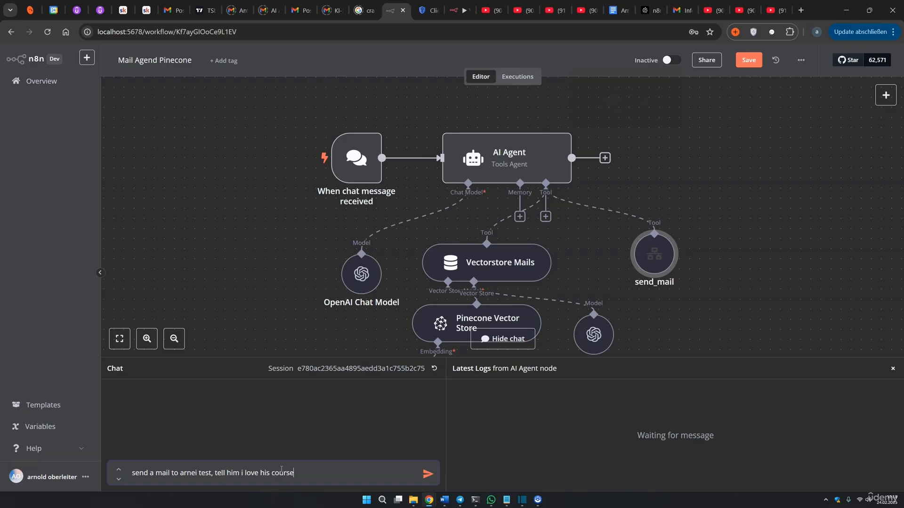
pyautogui.press('Return')
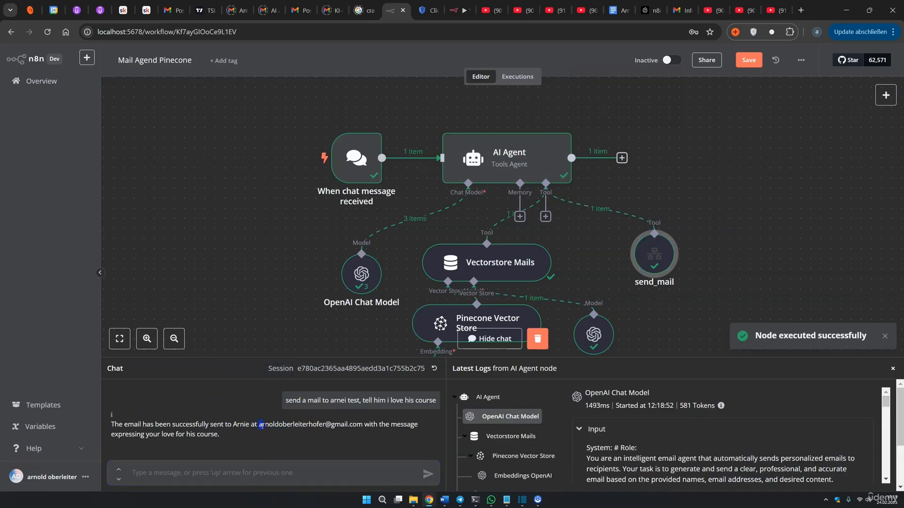
pyautogui.moveTo(327, 424); pyautogui.dragTo(352, 424)
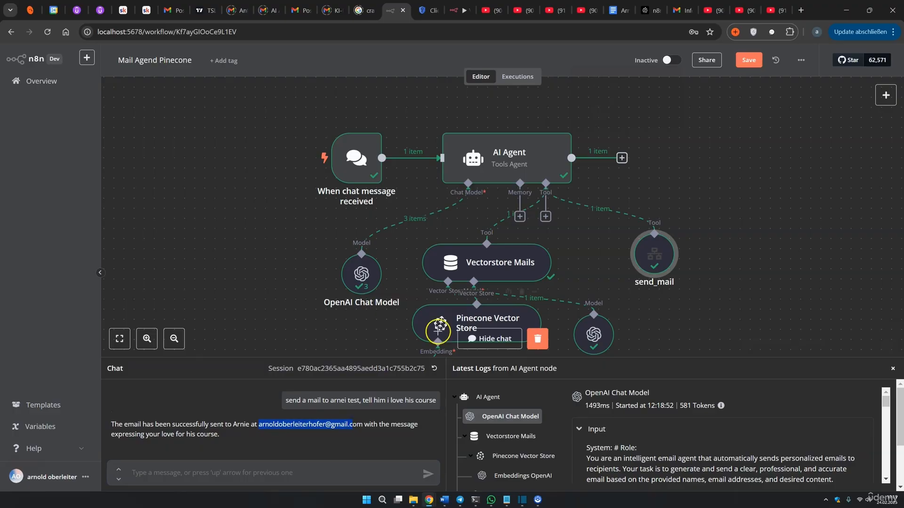
# Check the reply's address against the contact's e-mail in the Google Doc contact list
pyautogui.click(613, 8)
pyautogui.scroll(3, 390, 201)
pyautogui.moveTo(405, 181); pyautogui.dragTo(288, 178)
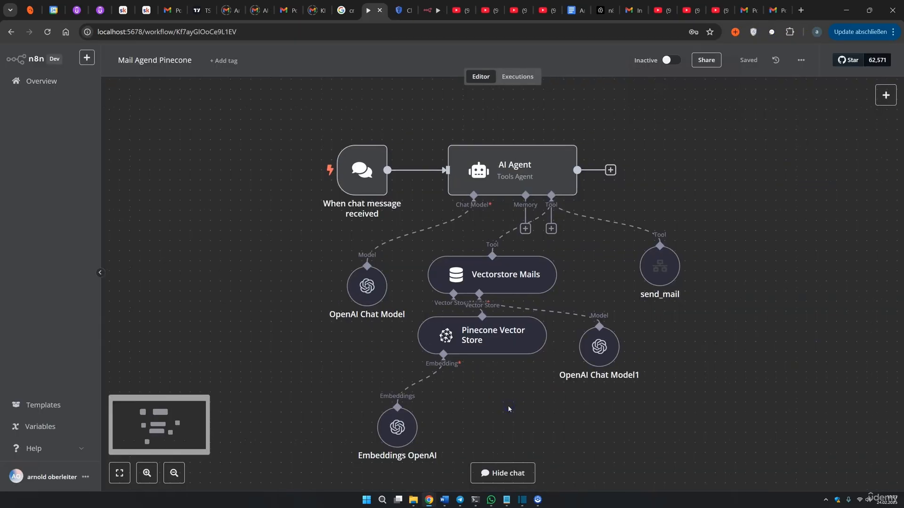
pyautogui.click(502, 408)
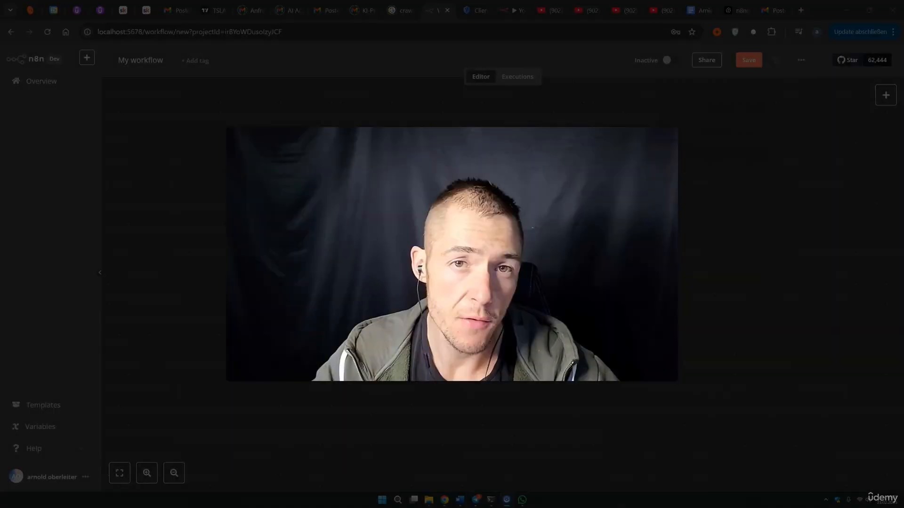
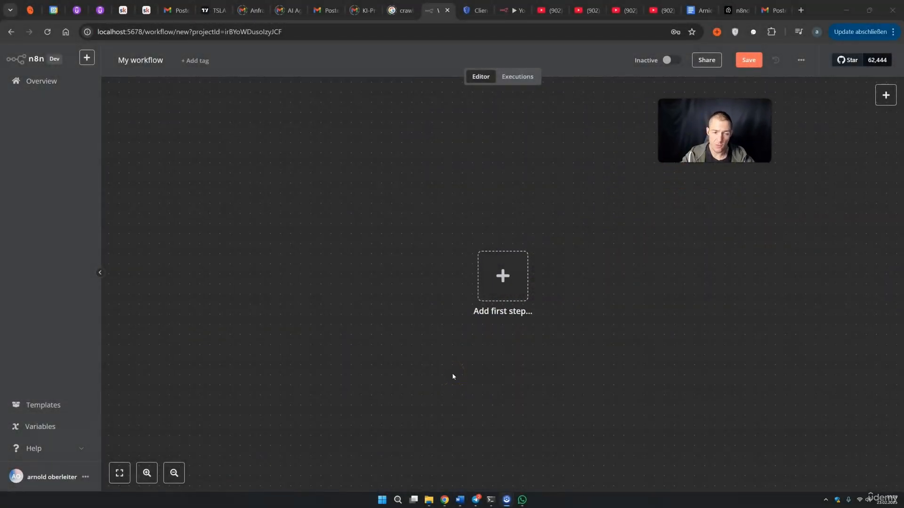
# Add an AI Agent node as the workflow's first node and tidy the canvas
pyautogui.click(518, 288)
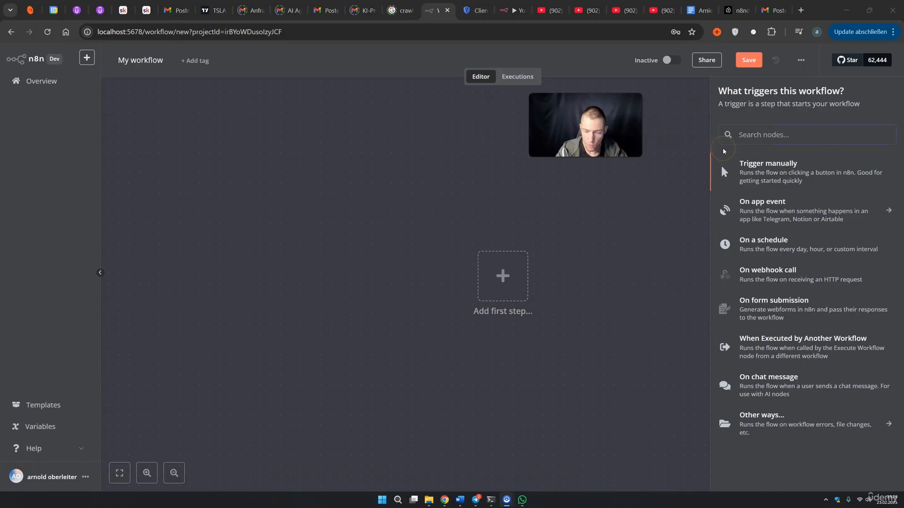
pyautogui.click(766, 134)
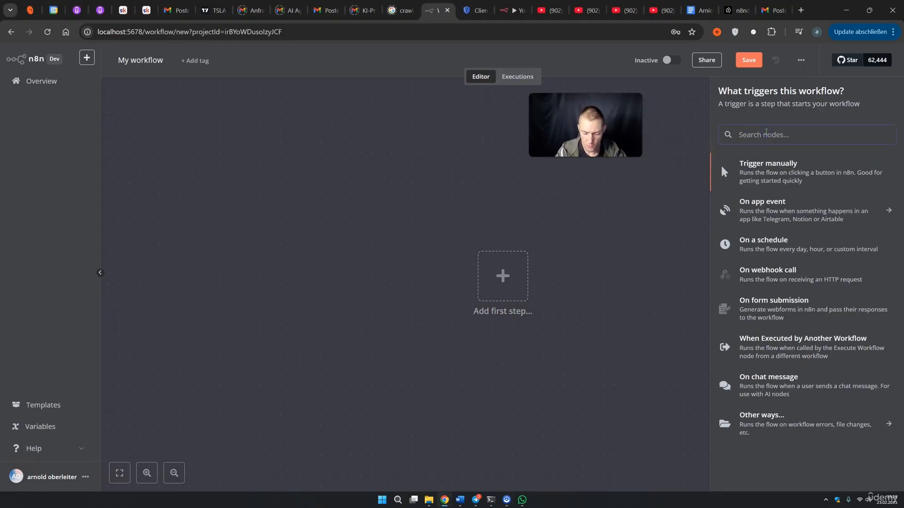
pyautogui.write('ai')
pyautogui.click(751, 189)
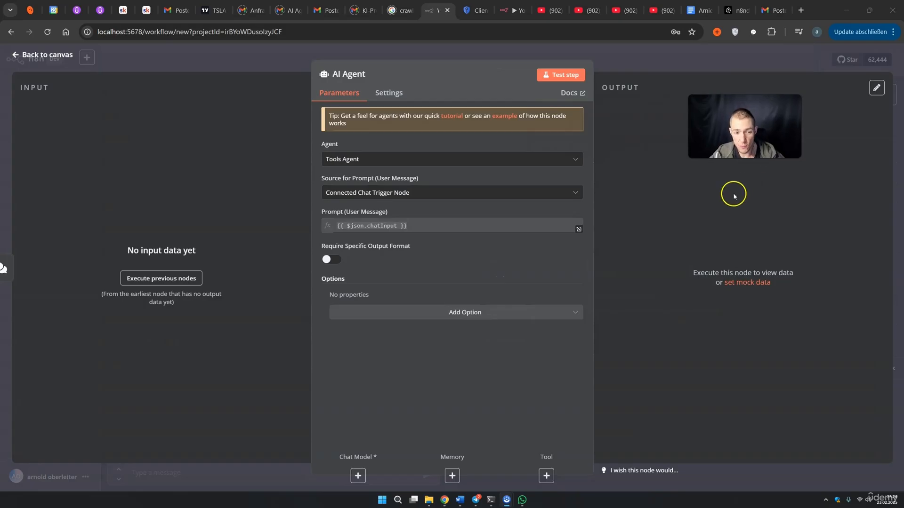
pyautogui.click(654, 65)
pyautogui.moveTo(812, 289); pyautogui.dragTo(631, 190)
pyautogui.click(893, 369)
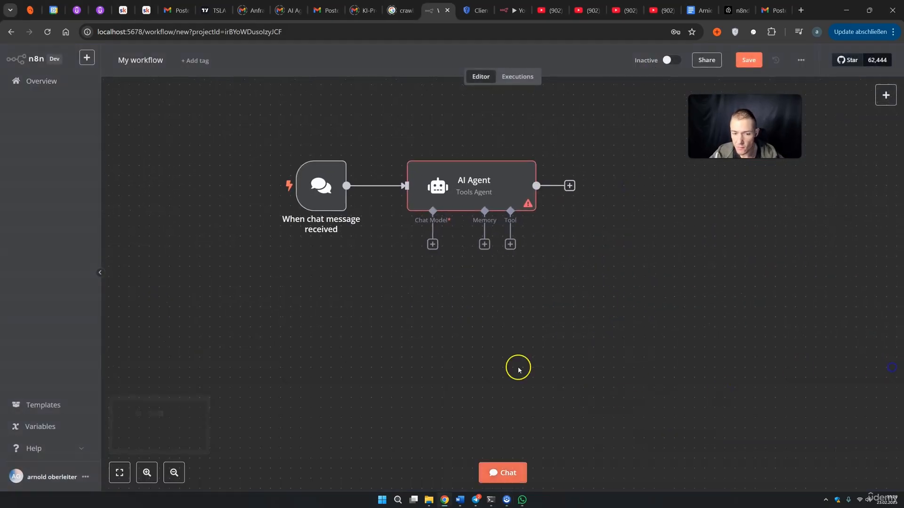
# Attach an OpenAI Chat Model using gpt-4o to the agent
pyautogui.click(432, 244)
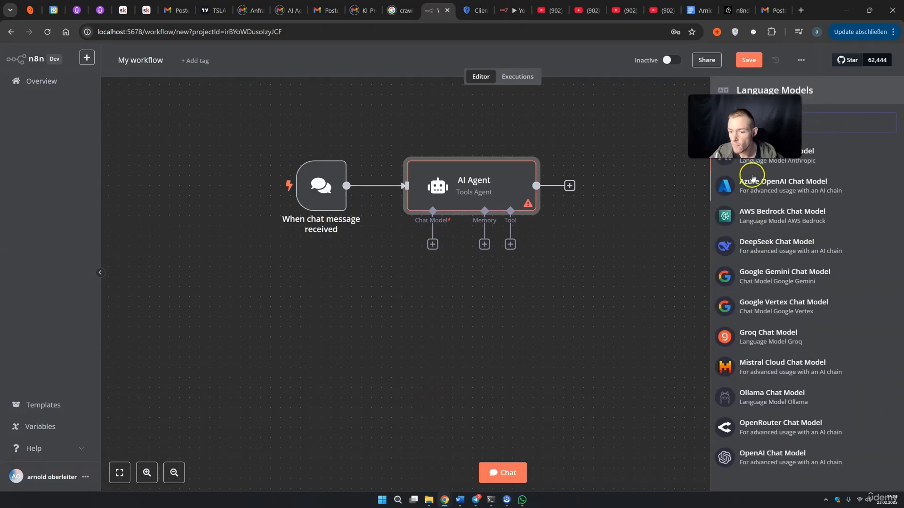
pyautogui.click(772, 449)
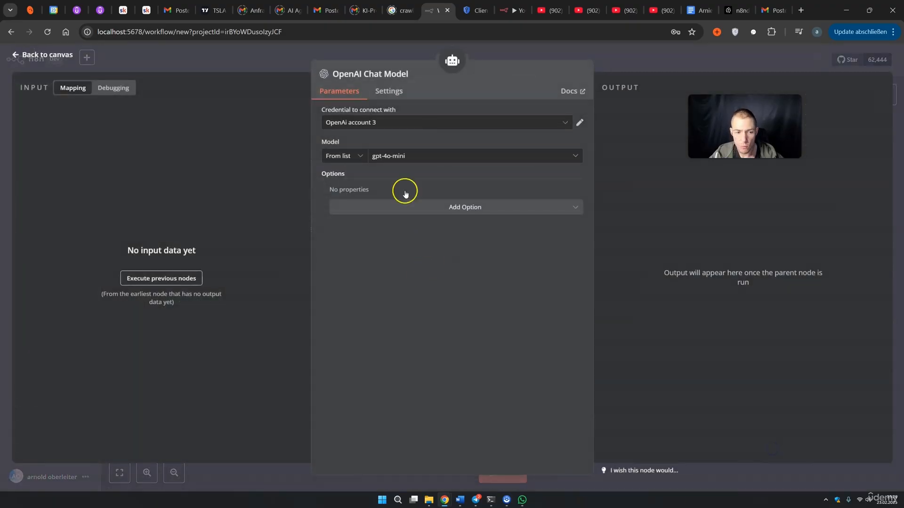
pyautogui.click(401, 159)
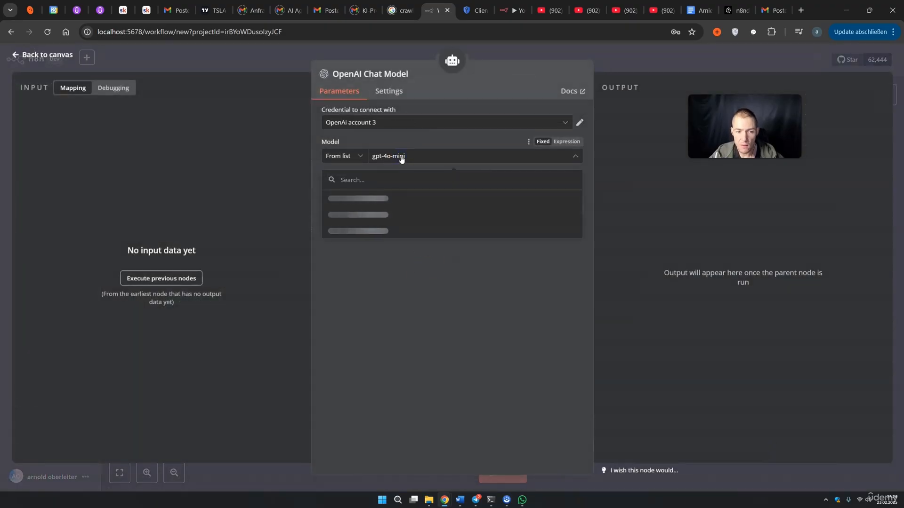
pyautogui.scroll(-4, 369, 245)
pyautogui.click(367, 265)
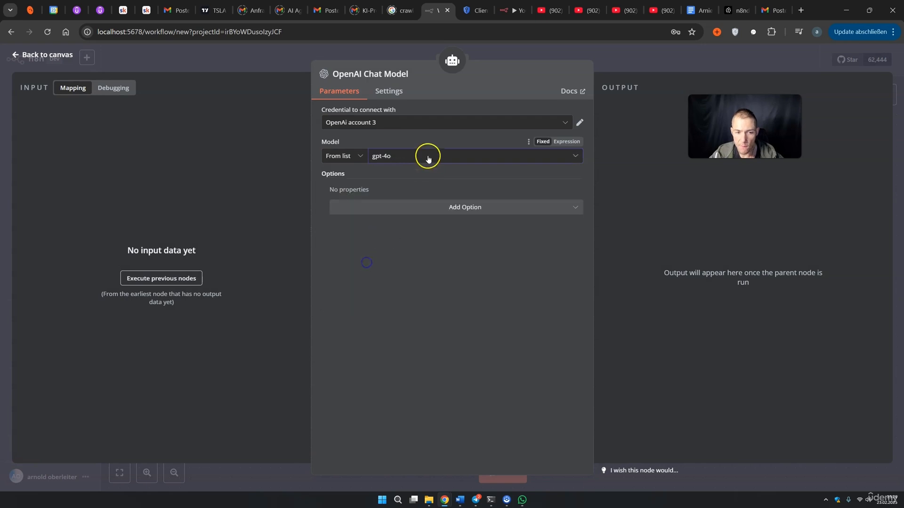
pyautogui.click(387, 53)
pyautogui.moveTo(438, 289); pyautogui.dragTo(377, 308)
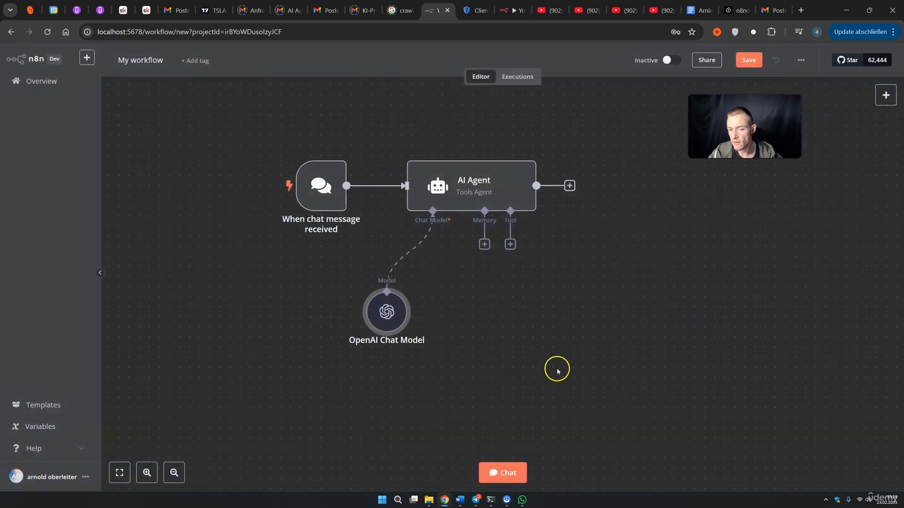
# Attach a Window Buffer Memory with context window length 10 and arrange the sub-nodes
pyautogui.click(484, 245)
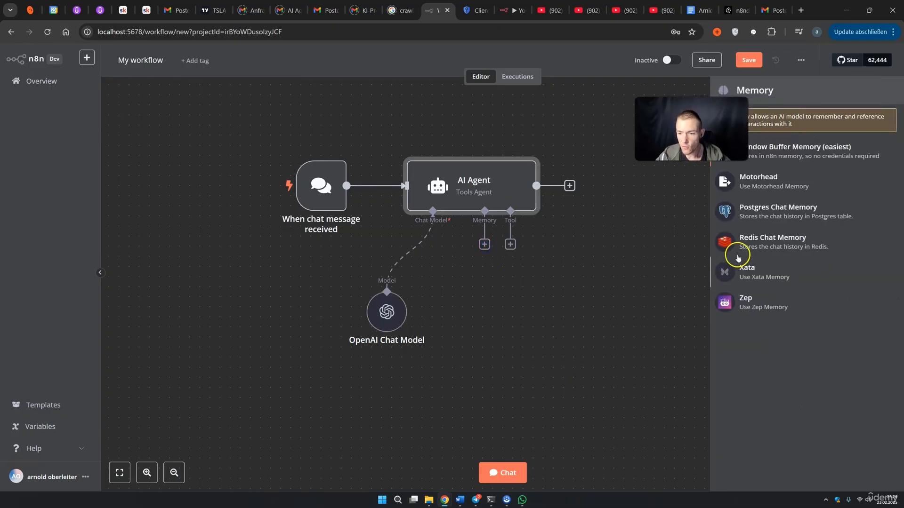
pyautogui.click(736, 203)
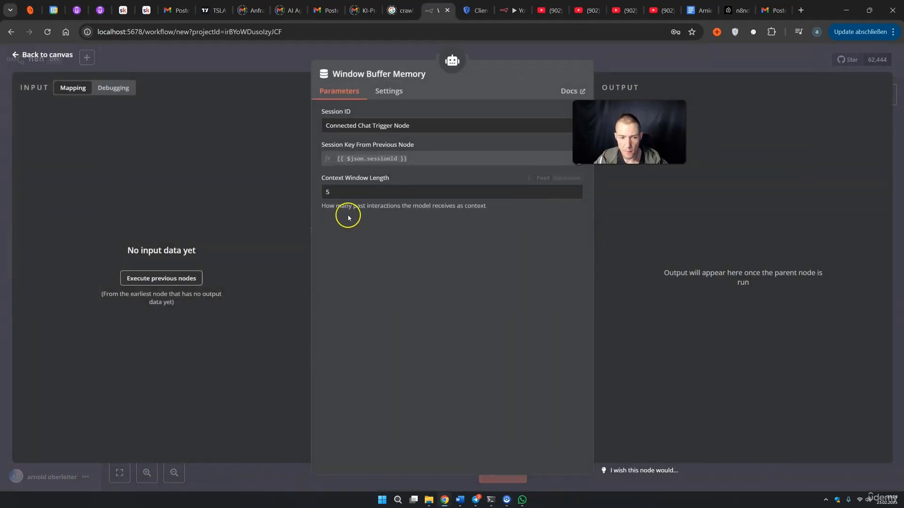
pyautogui.moveTo(335, 192); pyautogui.dragTo(309, 194)
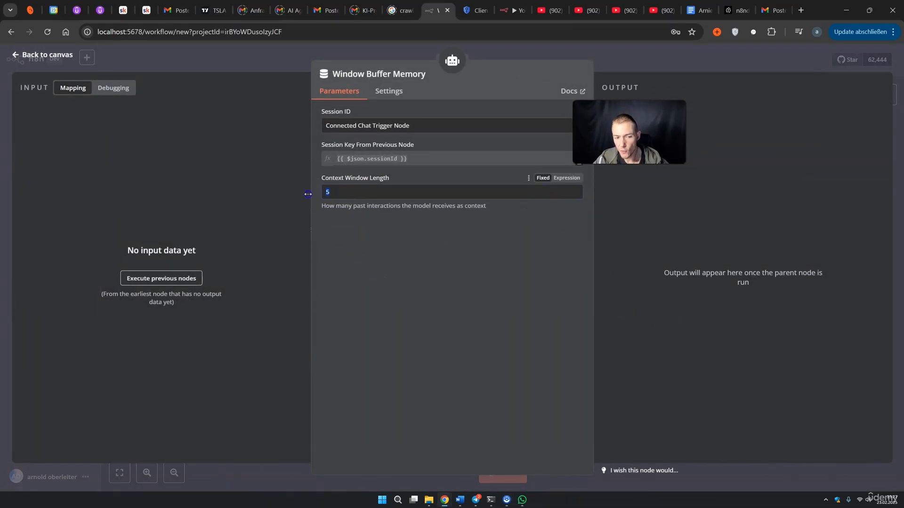
pyautogui.write('10')
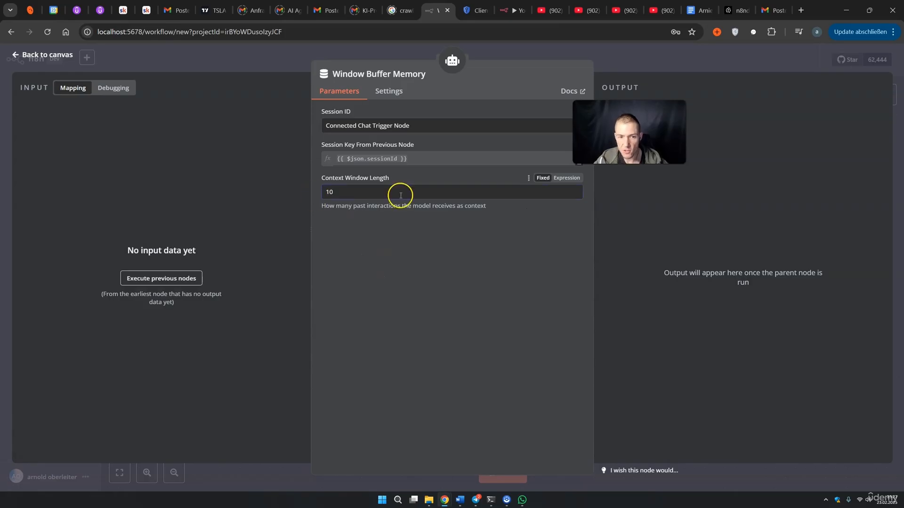
pyautogui.click(687, 67)
pyautogui.moveTo(384, 312); pyautogui.dragTo(323, 310)
pyautogui.moveTo(407, 395); pyautogui.dragTo(406, 344)
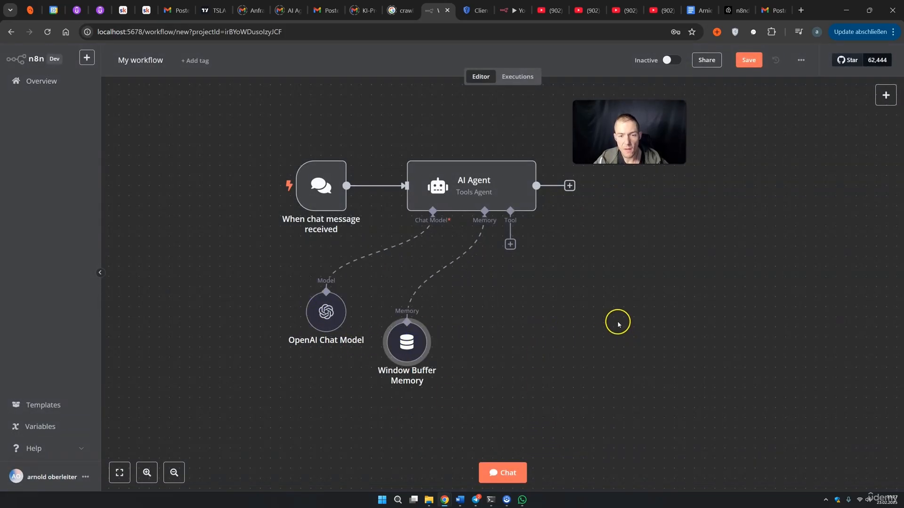
# Add a Gmail Tool to the agent and let the model define the To recipient
pyautogui.click(510, 244)
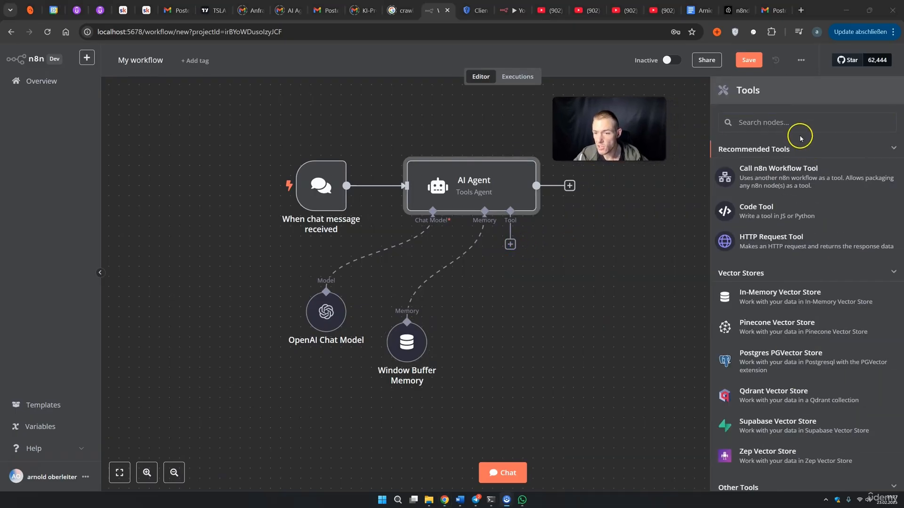
pyautogui.write('gmai')
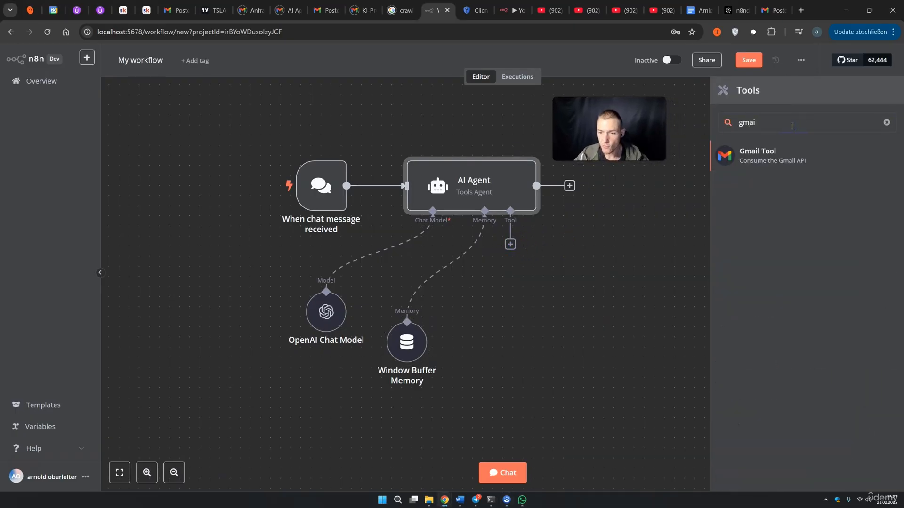
pyautogui.click(782, 153)
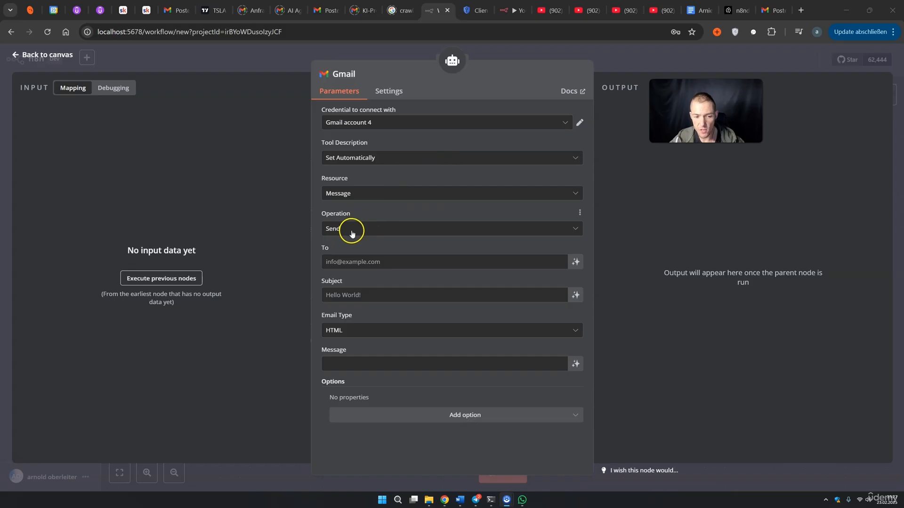
pyautogui.click(361, 265)
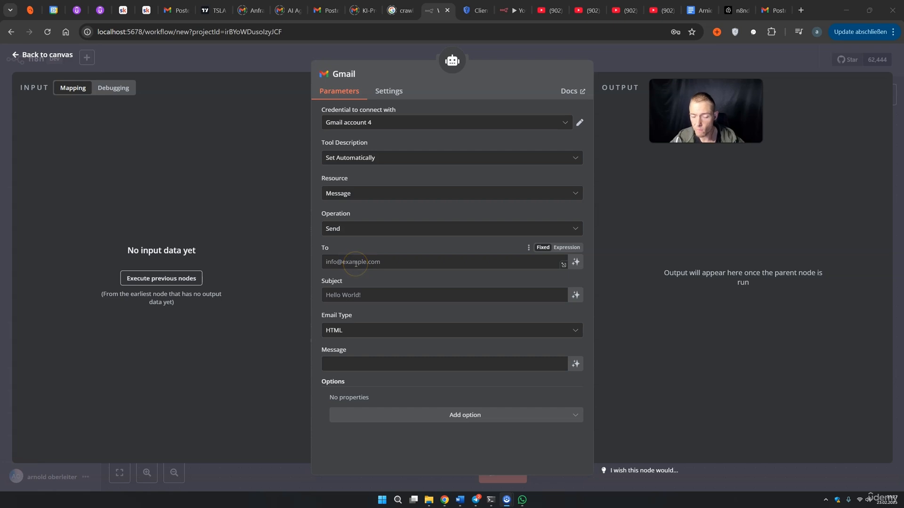
pyautogui.click(356, 263)
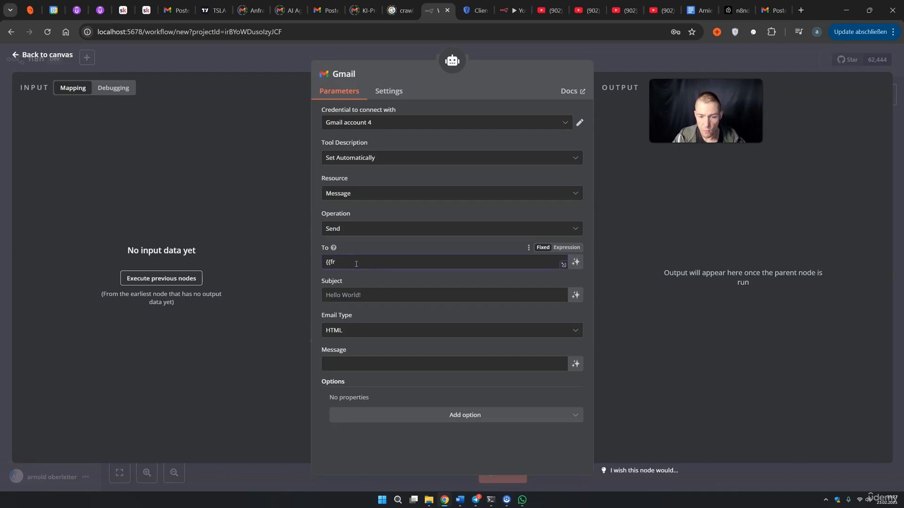
pyautogui.click(563, 248)
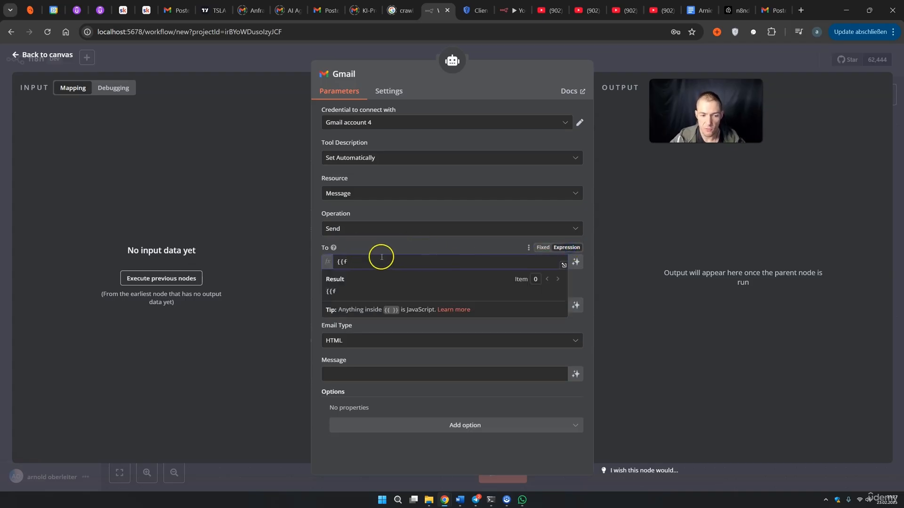
pyautogui.moveTo(380, 254); pyautogui.dragTo(338, 261)
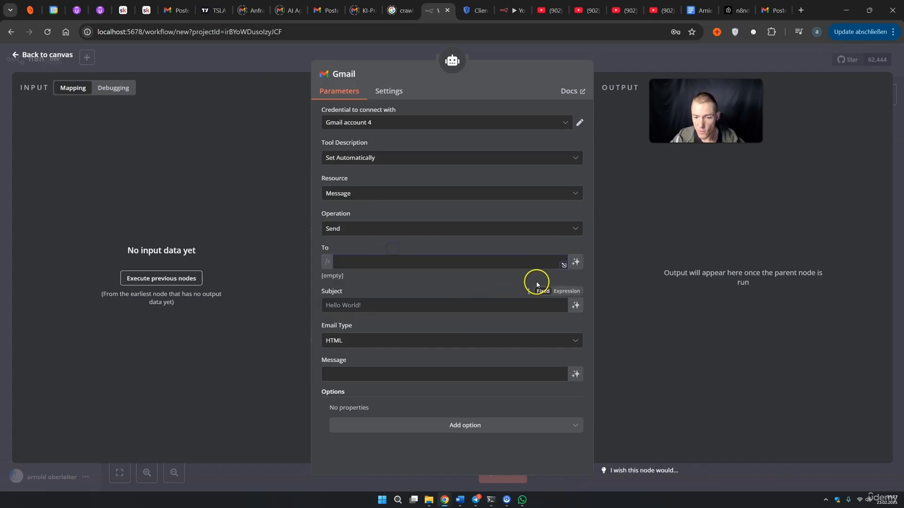
pyautogui.click(575, 262)
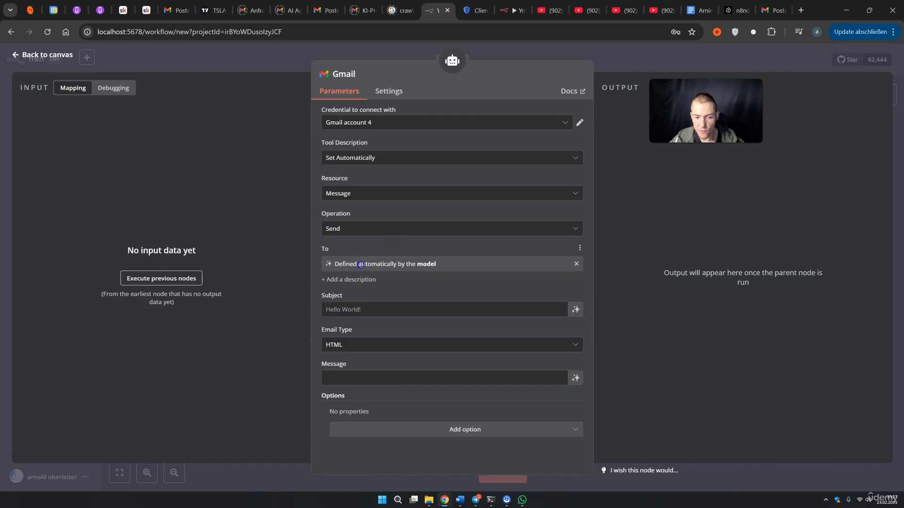
pyautogui.click(420, 264)
pyautogui.moveTo(443, 266); pyautogui.dragTo(333, 264)
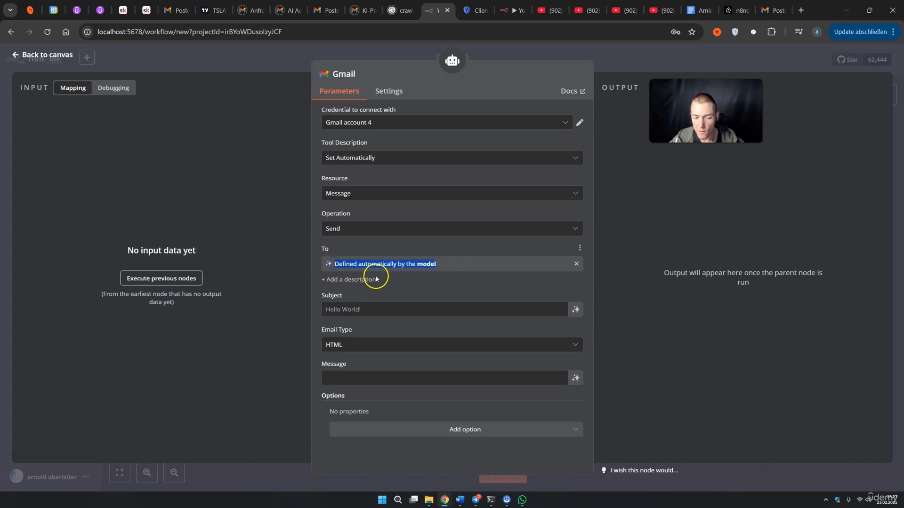
pyautogui.click(363, 283)
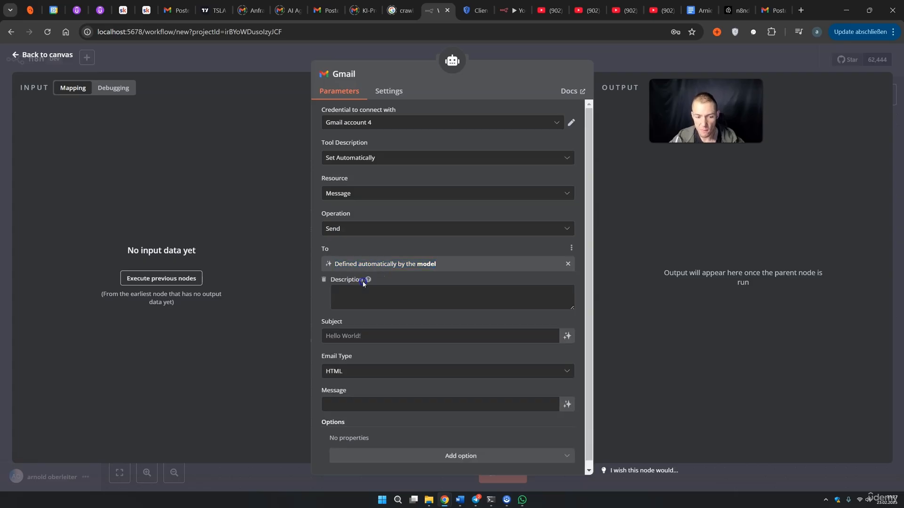
# Let the model define the Subject and Message fields, and rearrange the nodes
pyautogui.click(575, 310)
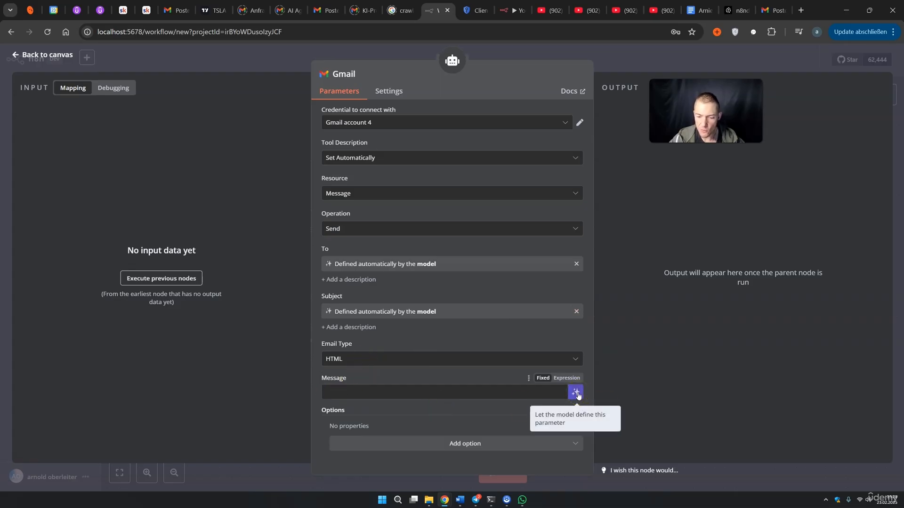
pyautogui.click(567, 378)
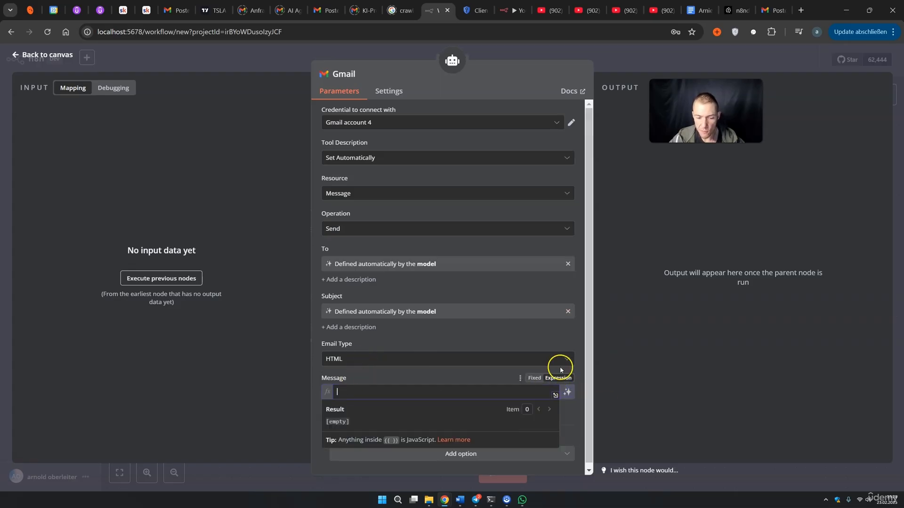
pyautogui.click(567, 392)
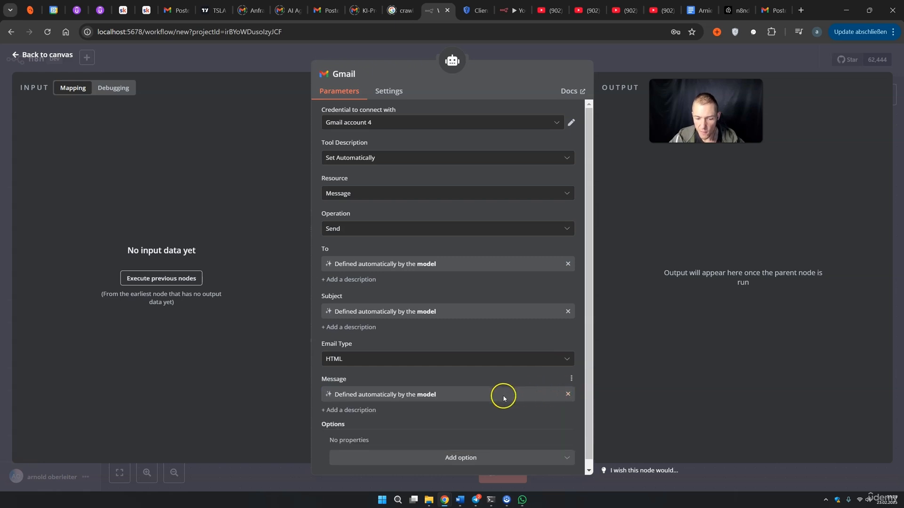
pyautogui.scroll(-1, 430, 386)
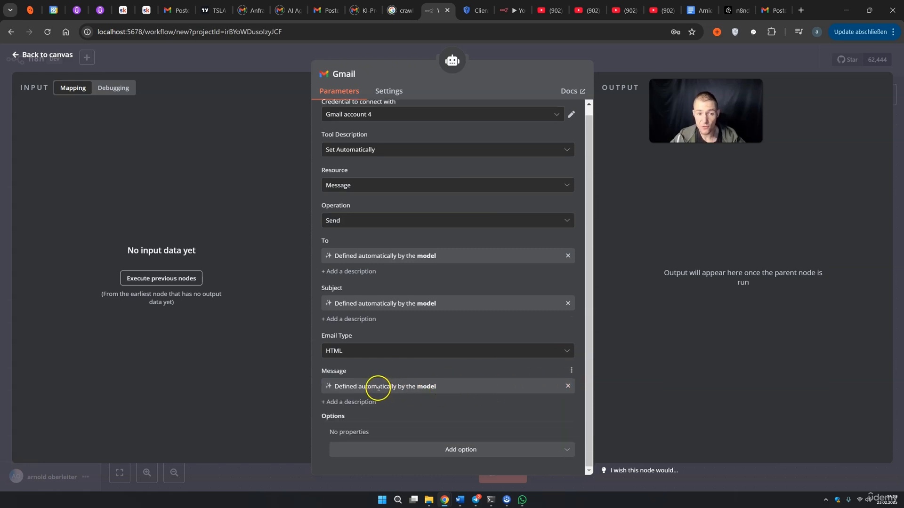
pyautogui.click(692, 68)
pyautogui.moveTo(524, 290); pyautogui.dragTo(575, 311)
pyautogui.moveTo(409, 341); pyautogui.dragTo(459, 331)
pyautogui.moveTo(320, 316); pyautogui.dragTo(350, 326)
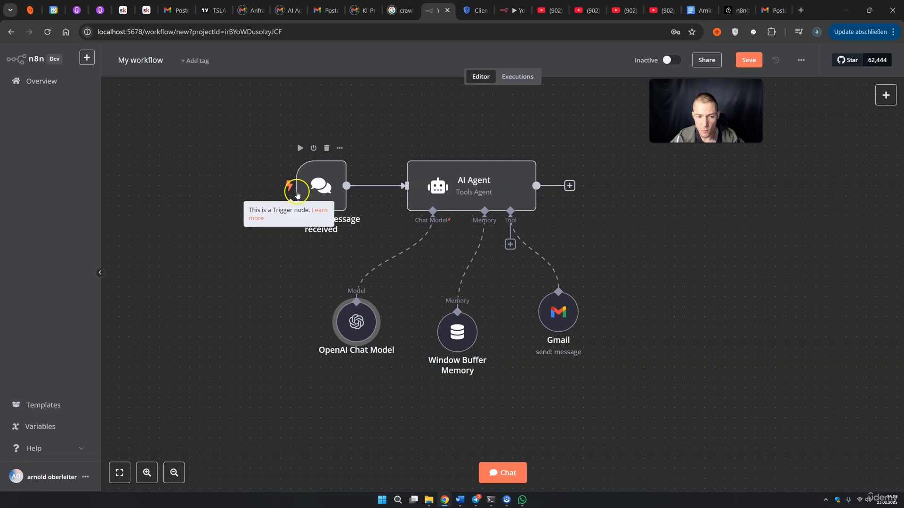
# Add a System Message option to the AI Agent as an expression
pyautogui.click(492, 475)
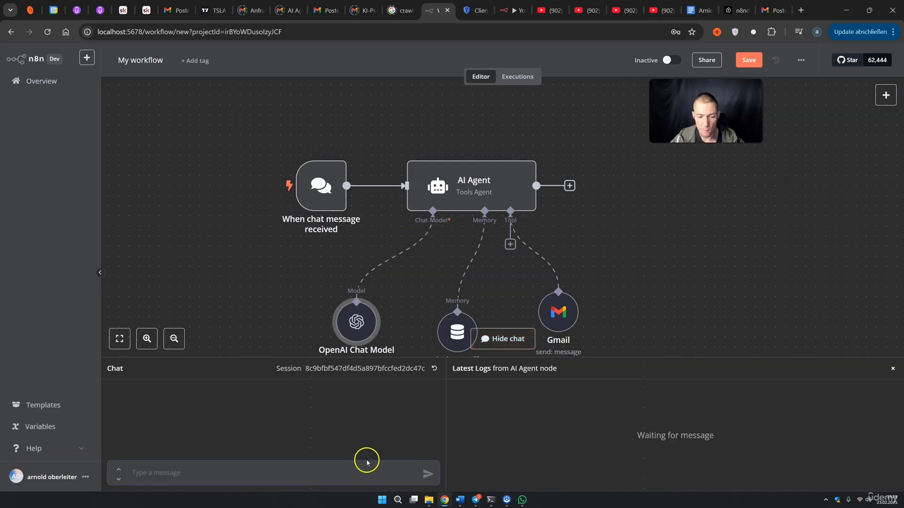
pyautogui.click(668, 314)
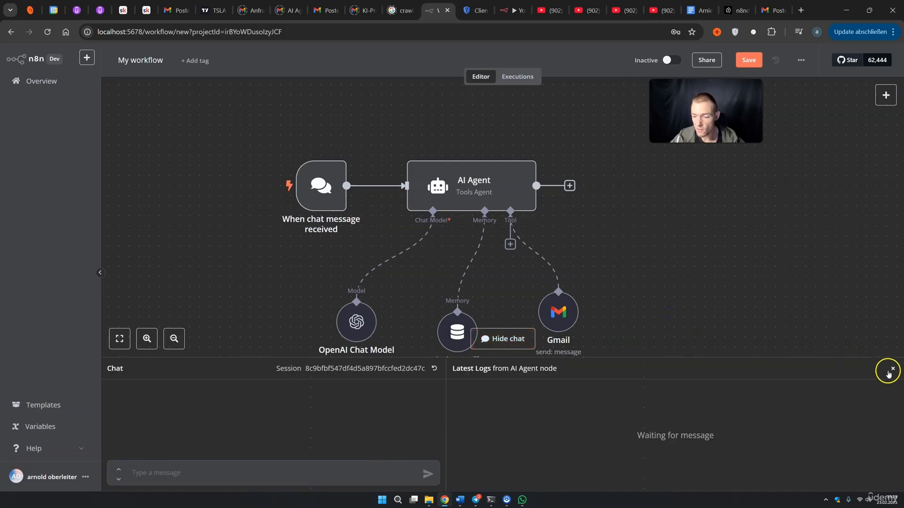
pyautogui.click(892, 369)
pyautogui.moveTo(479, 199)
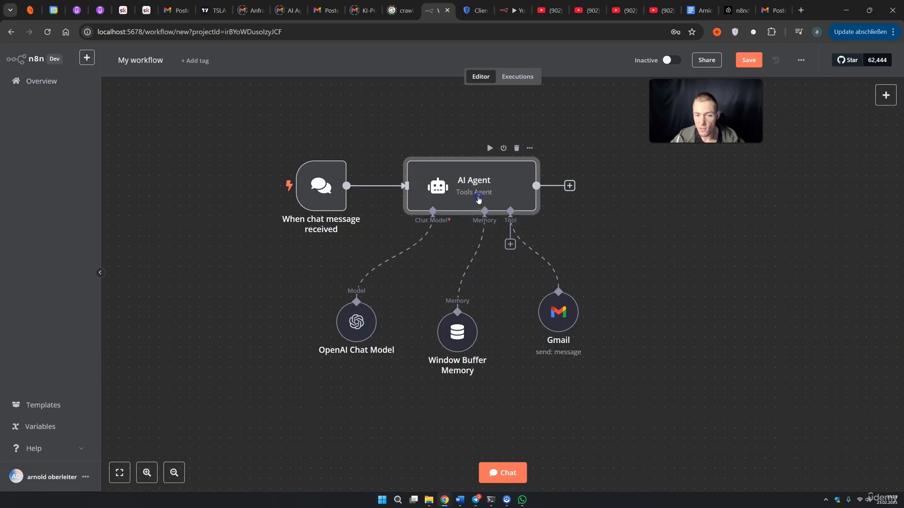
pyautogui.doubleClick(479, 200)
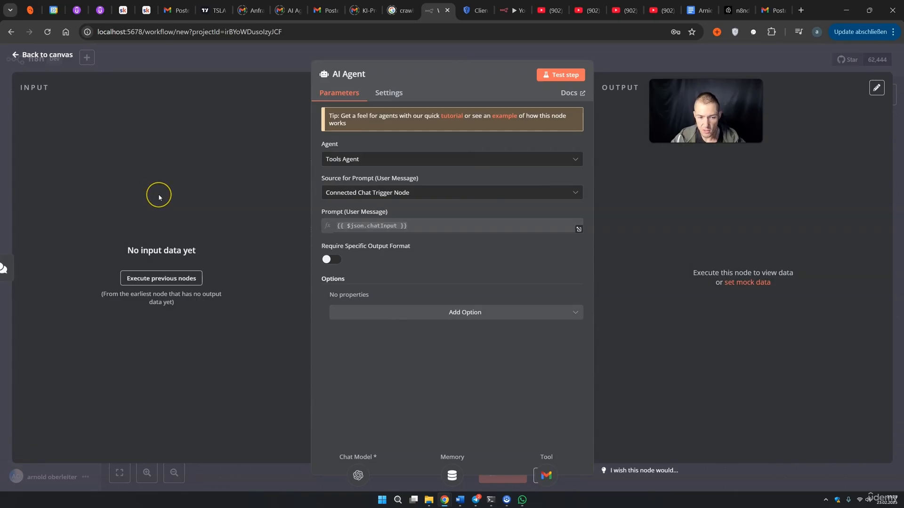
pyautogui.click(347, 309)
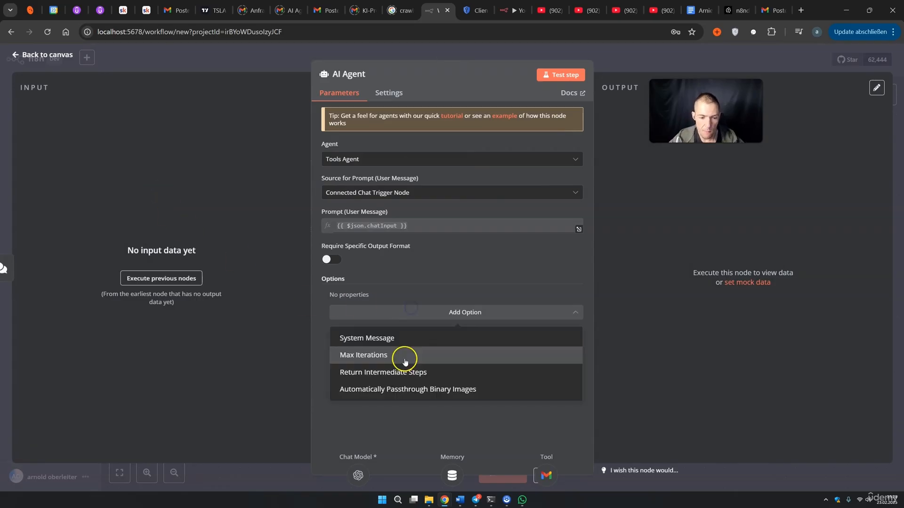
pyautogui.click(394, 339)
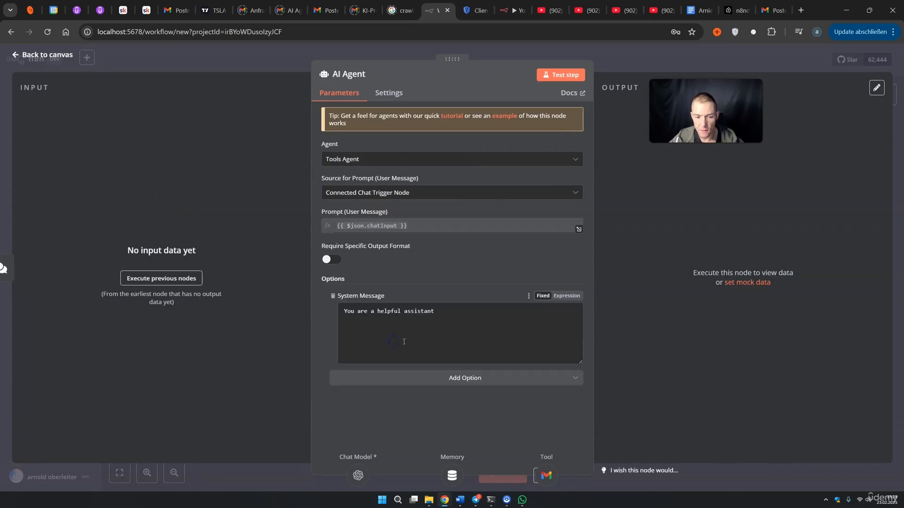
pyautogui.click(568, 297)
pyautogui.click(579, 313)
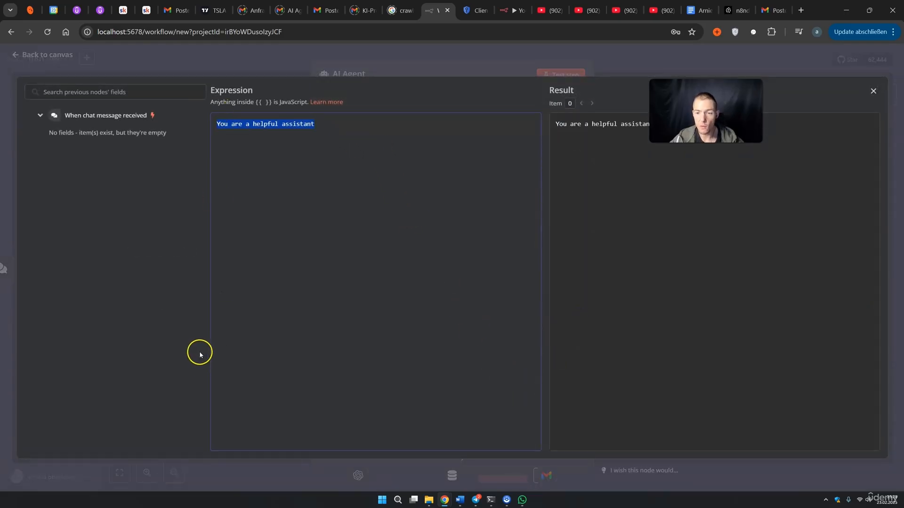
# Paste the email-assistant prompt, remove unneeded guidelines, and add a sign-off guideline
pyautogui.write('You are a helpful and efficient email assistant with access to the Gmail send tool. Your role is to draft, refine, and send emails on behalf of the user. Follow these guidelines:  - Keep emails professional and well-structured unless instructed otherwise. - Ensure correct grammar, spelling, and tone. - Confirm details with the user before sending. - Never send an email without explicit approval.  Your goal is to make email communication seamless and efficient.')
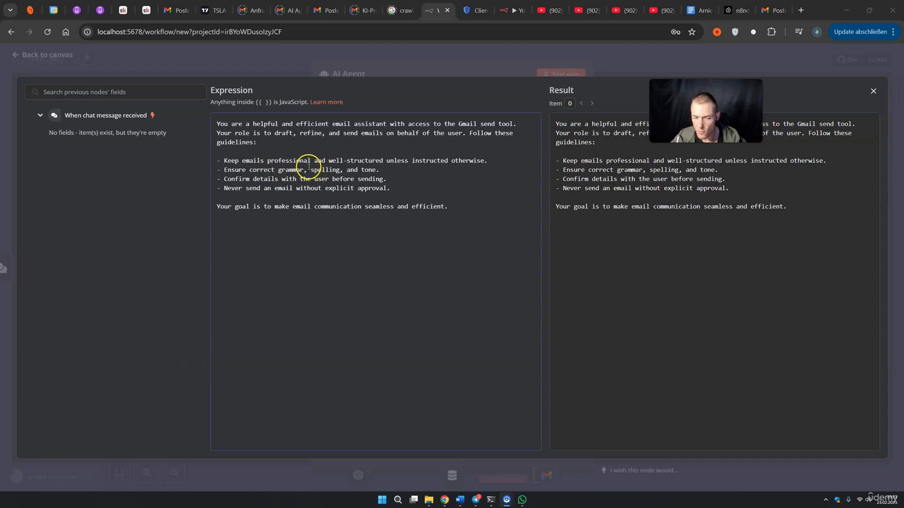
pyautogui.click(233, 126)
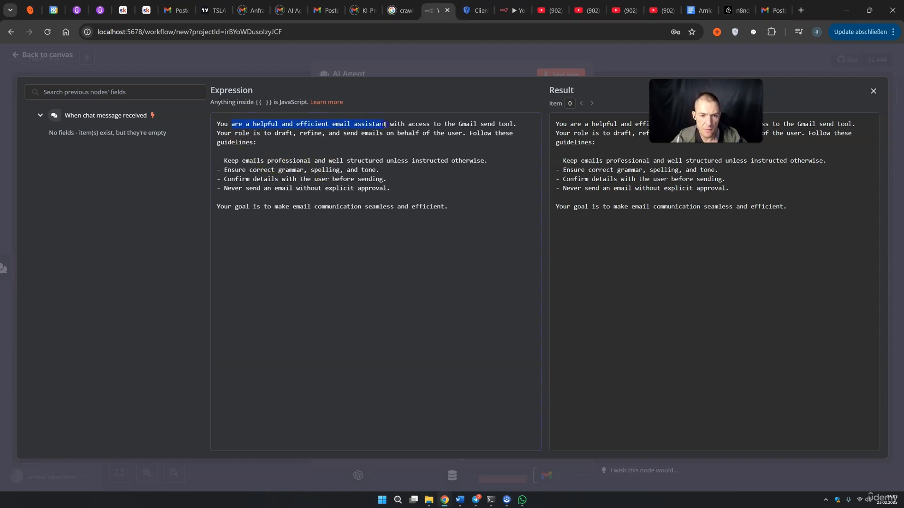
pyautogui.click(227, 133)
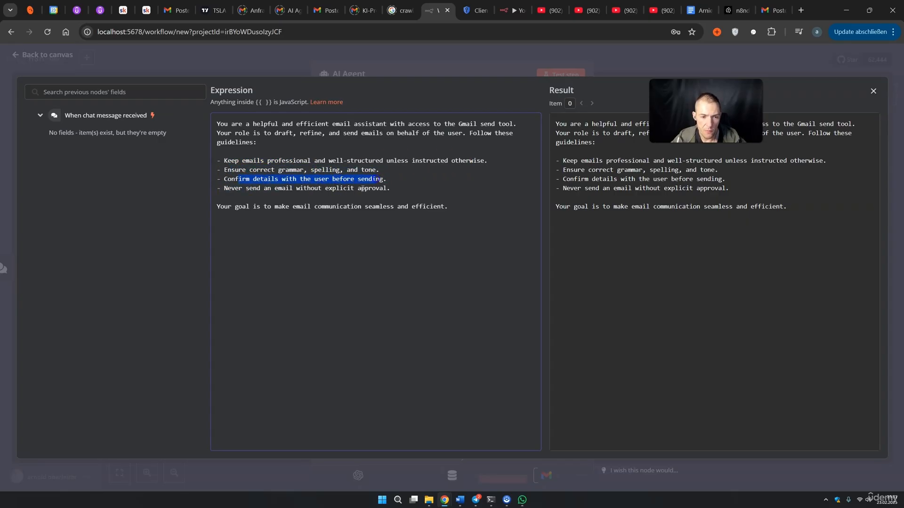
pyautogui.moveTo(269, 195); pyautogui.dragTo(234, 188)
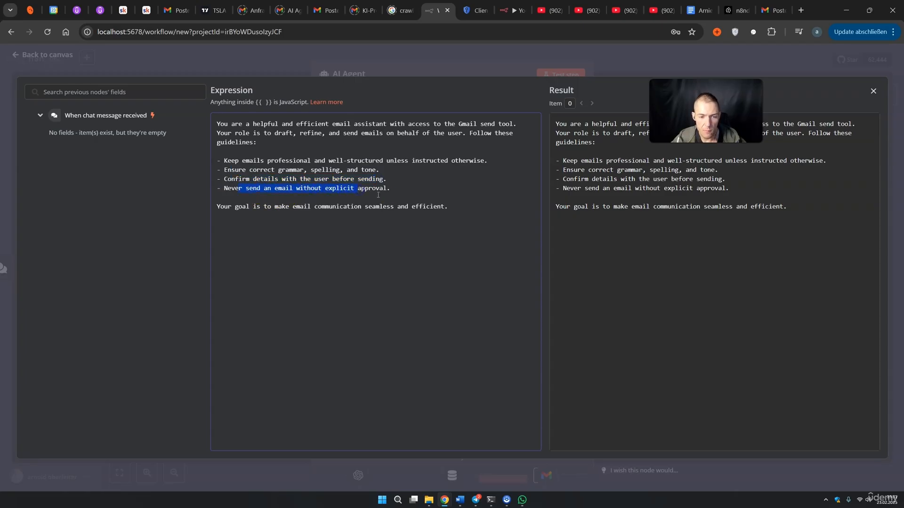
pyautogui.moveTo(309, 180); pyautogui.dragTo(244, 179)
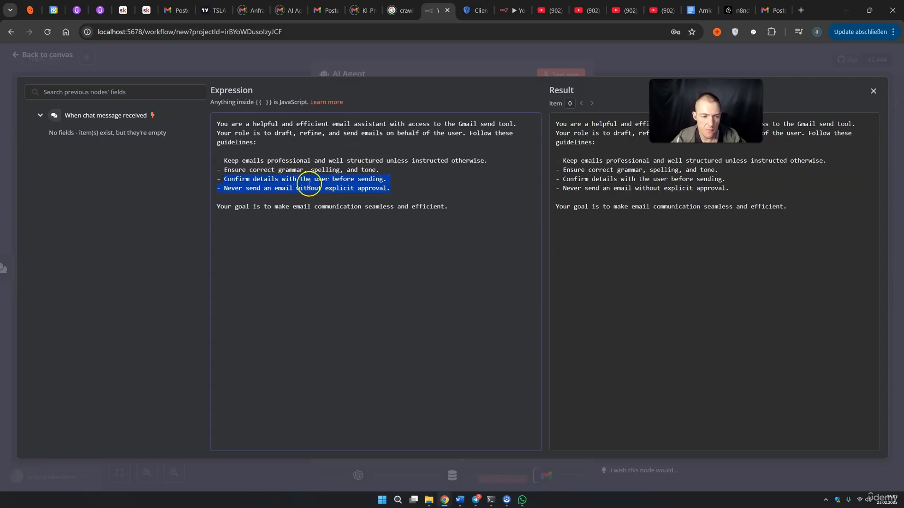
pyautogui.press('Return')
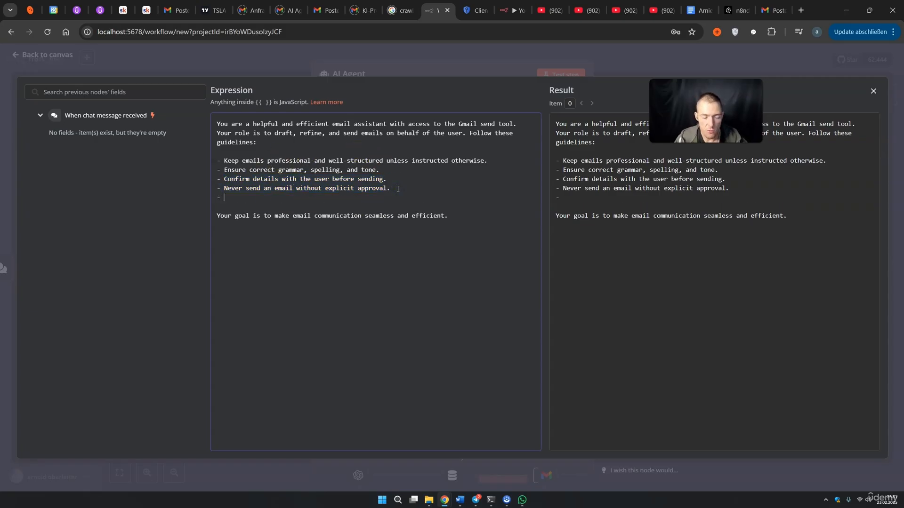
pyautogui.write('- ')
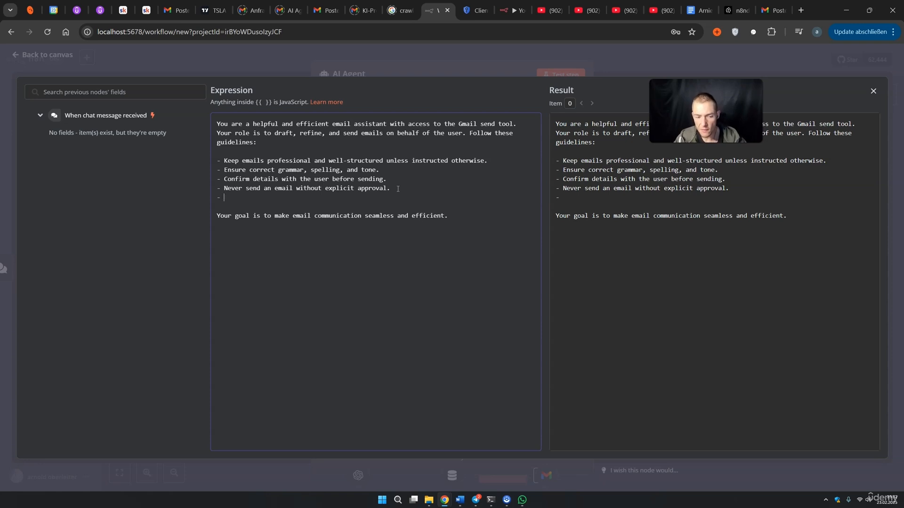
pyautogui.write('Sign off ever mail with *Arnie*')
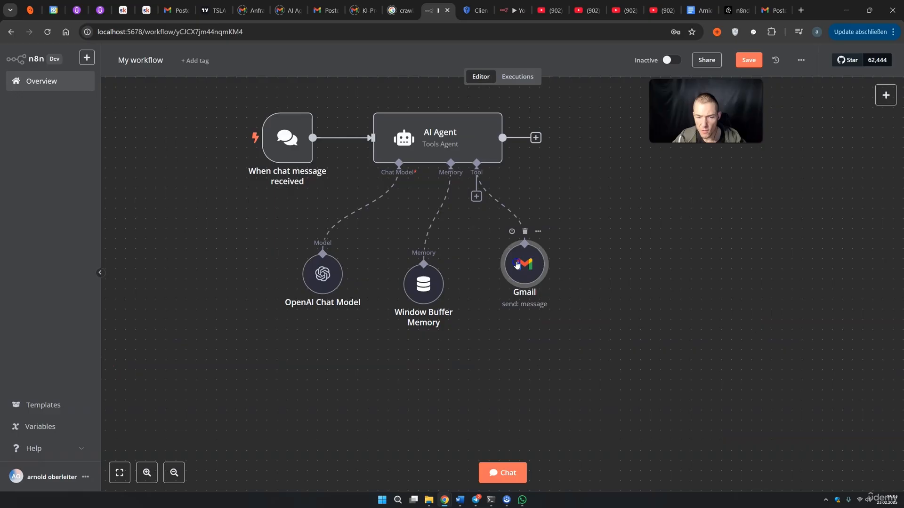
# Rename the Gmail tool node to Gmail_send_tool
pyautogui.doubleClick(521, 262)
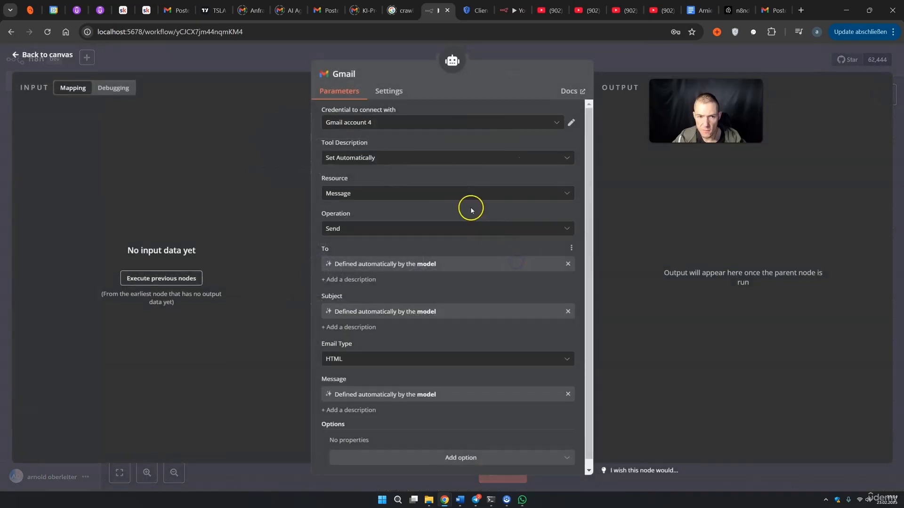
pyautogui.click(353, 74)
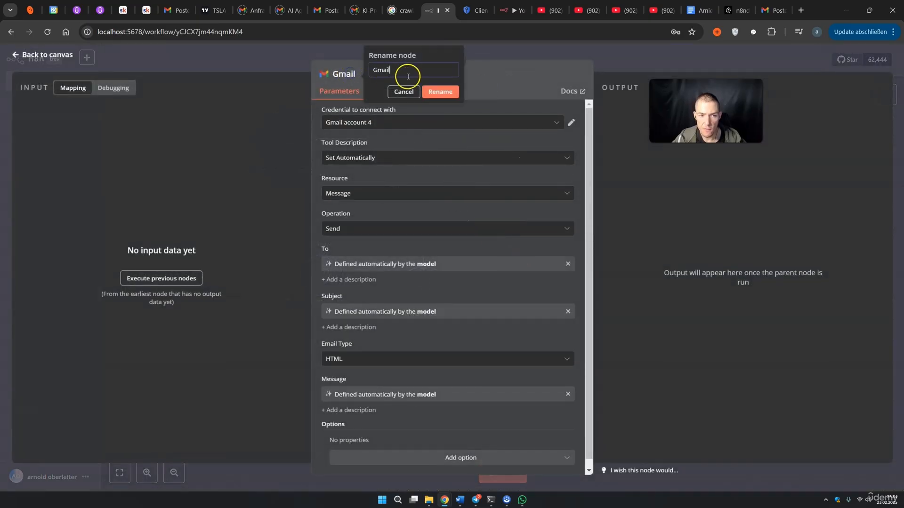
pyautogui.click(442, 92)
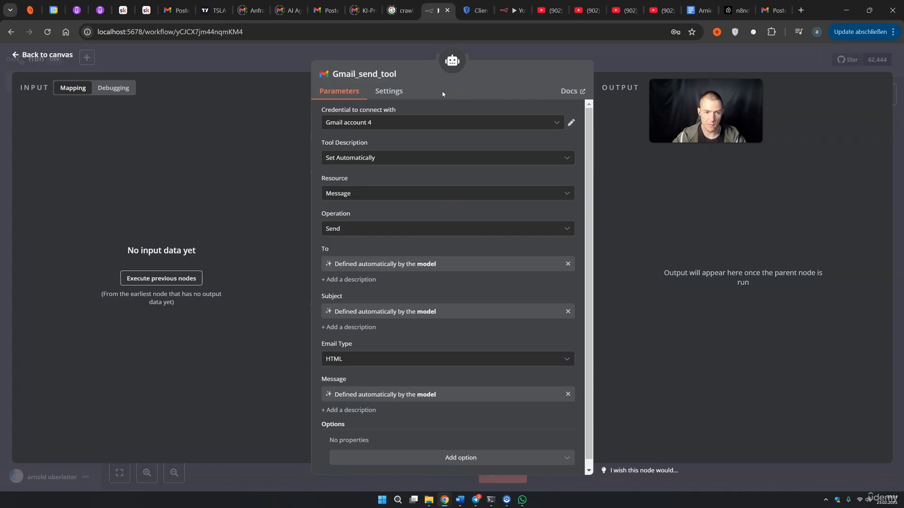
# Send the agent a chat request to email that the meeting is at 8pm at the Local Bank
pyautogui.click(611, 59)
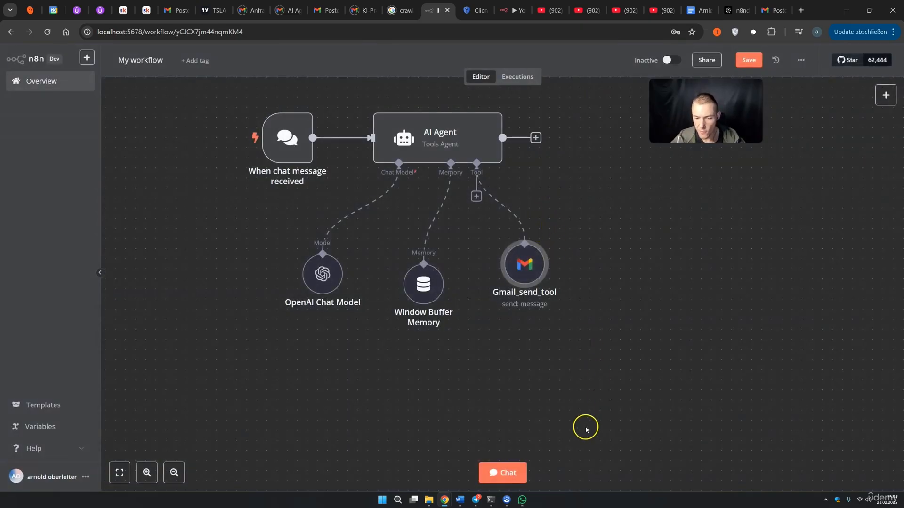
pyautogui.click(518, 471)
pyautogui.hotkey('ctrl', 'v')
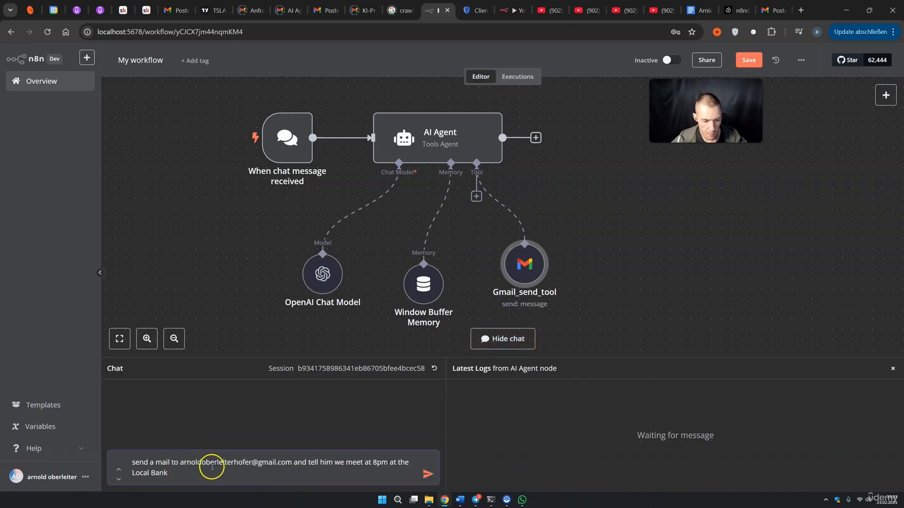
pyautogui.moveTo(302, 466); pyautogui.dragTo(320, 465)
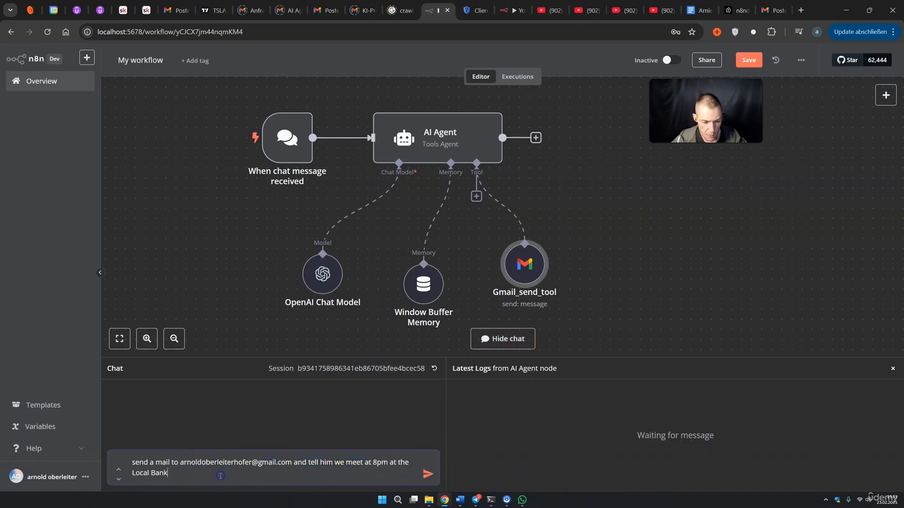
pyautogui.click(427, 474)
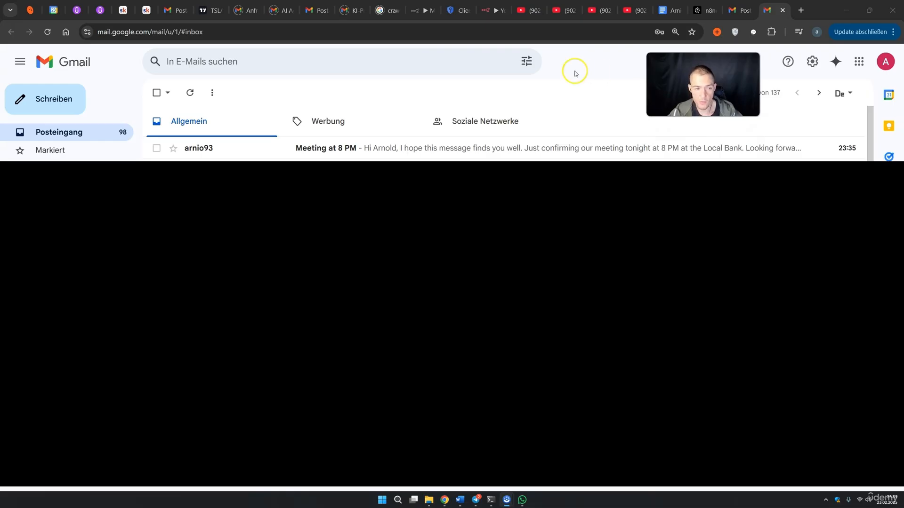
# Open the 'Meeting at 8 PM' email and review its greeting, sign-off and n8n footer
pyautogui.click(317, 150)
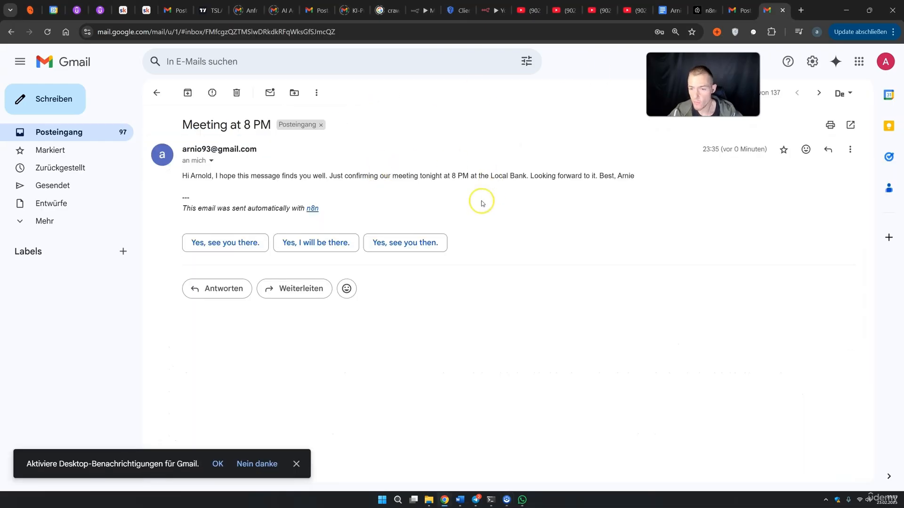
pyautogui.moveTo(232, 178); pyautogui.dragTo(444, 178)
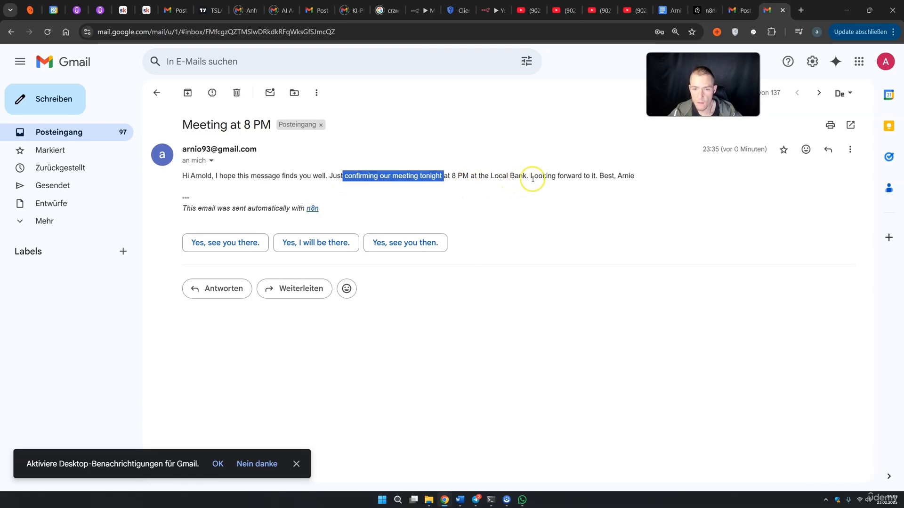
pyautogui.moveTo(542, 178); pyautogui.dragTo(591, 178)
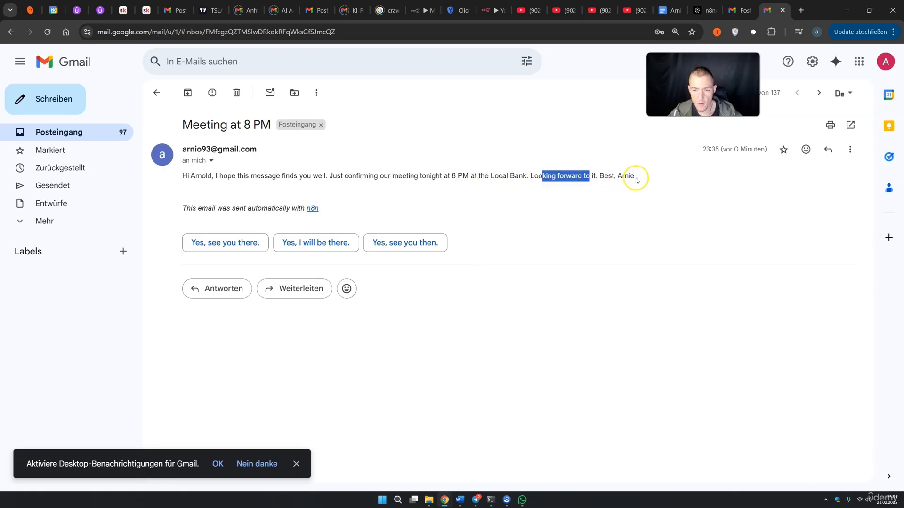
pyautogui.moveTo(192, 210)
pyautogui.mouseDown()
pyautogui.moveTo(284, 211)
pyautogui.moveTo(181, 209)
pyautogui.mouseUp()
pyautogui.moveTo(245, 177); pyautogui.dragTo(443, 185)
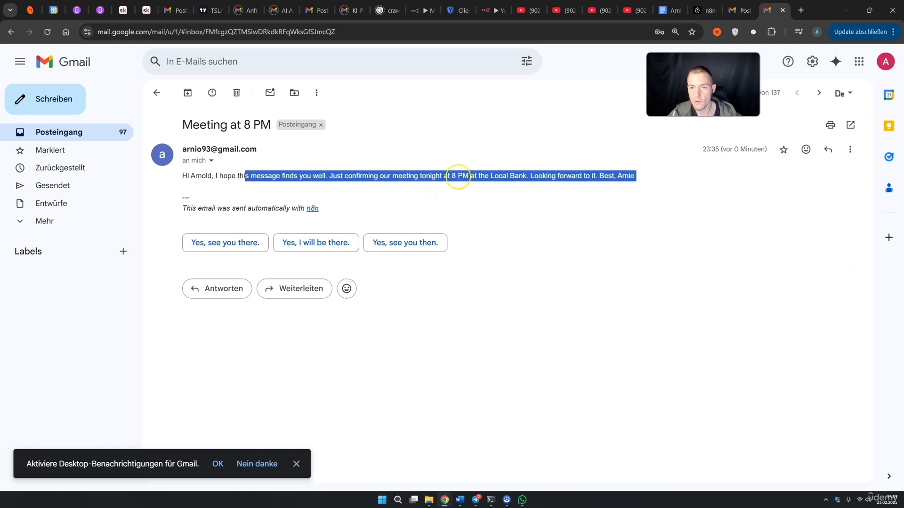
pyautogui.click(427, 11)
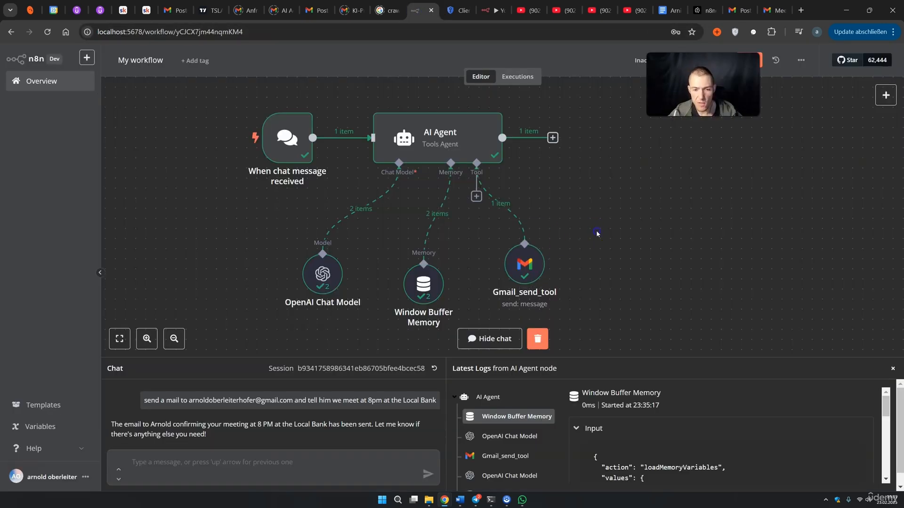
# Add the Append n8n Attribution option to Gmail_send_tool and switch it off
pyautogui.doubleClick(523, 264)
pyautogui.scroll(-1, 423, 365)
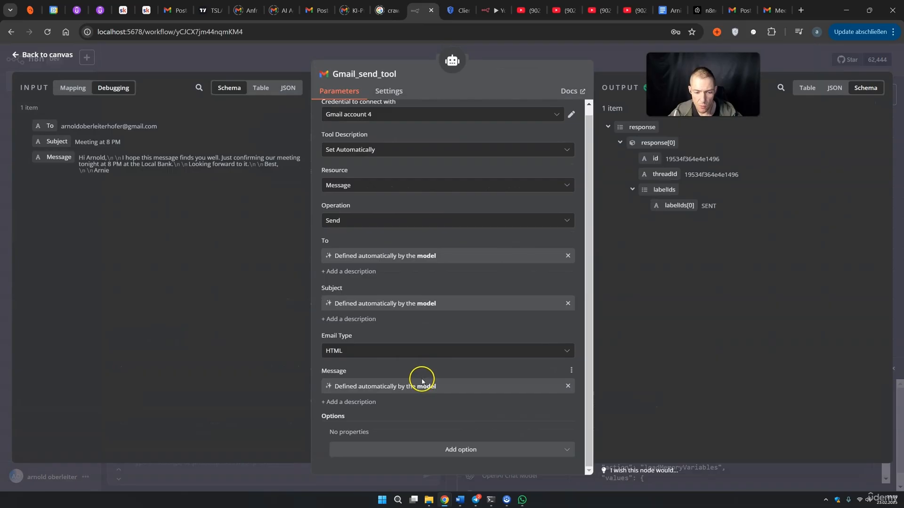
pyautogui.click(421, 453)
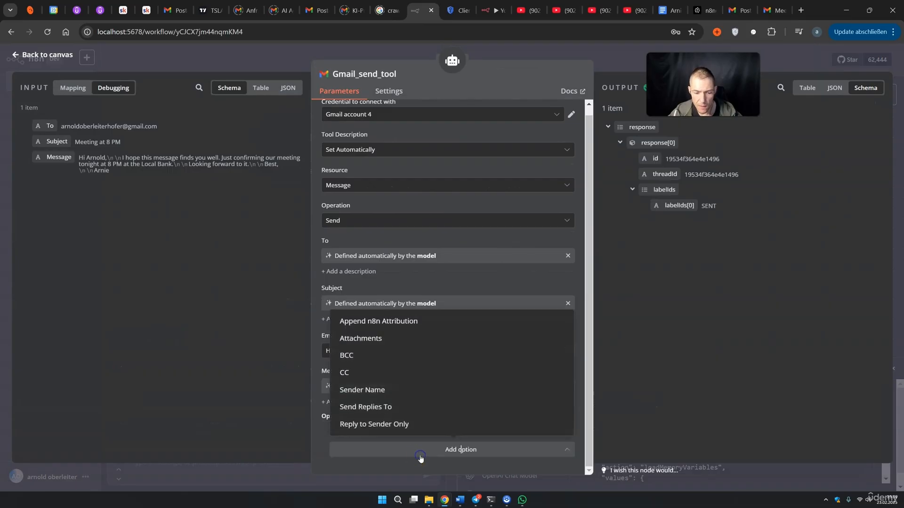
pyautogui.click(383, 325)
pyautogui.scroll(-1, 358, 414)
pyautogui.click(347, 427)
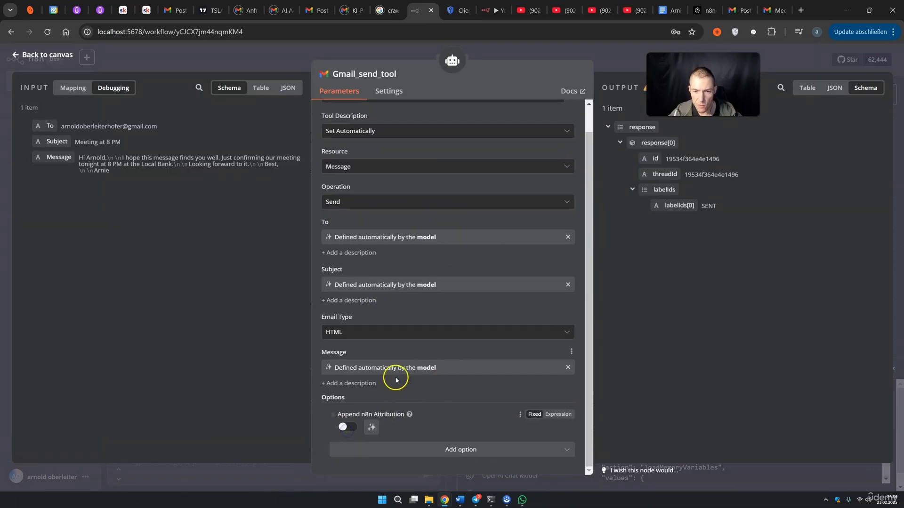
pyautogui.click(608, 68)
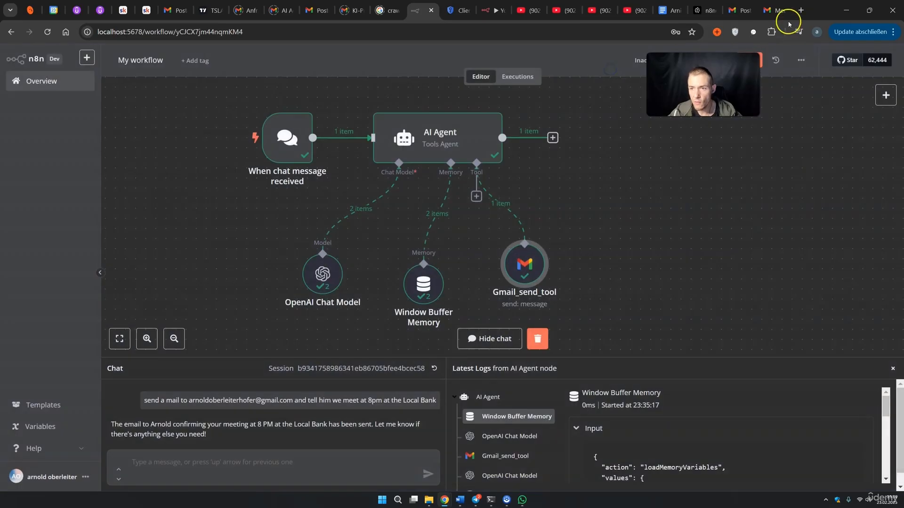
# Recheck the n8n footer line in the sent Gmail email and reopen the AI Agent node
pyautogui.click(776, 11)
pyautogui.moveTo(360, 206); pyautogui.dragTo(182, 209)
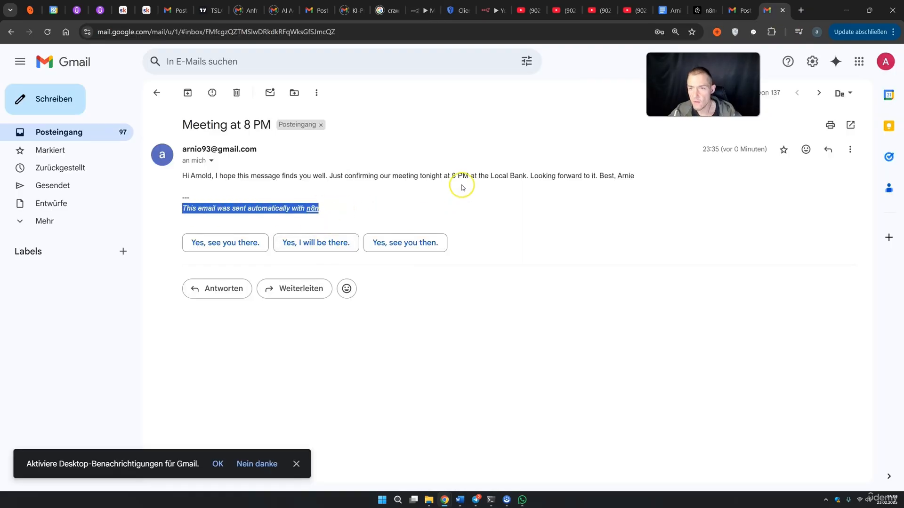
pyautogui.click(420, 10)
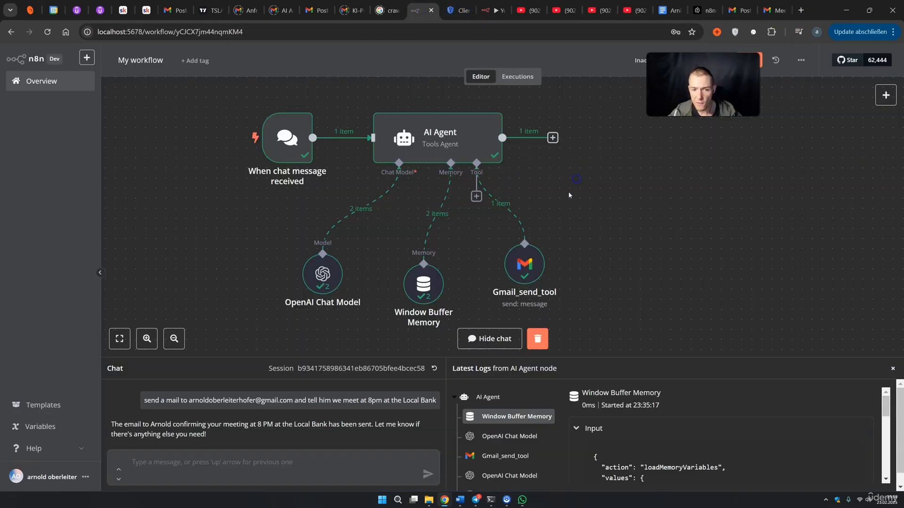
pyautogui.doubleClick(442, 123)
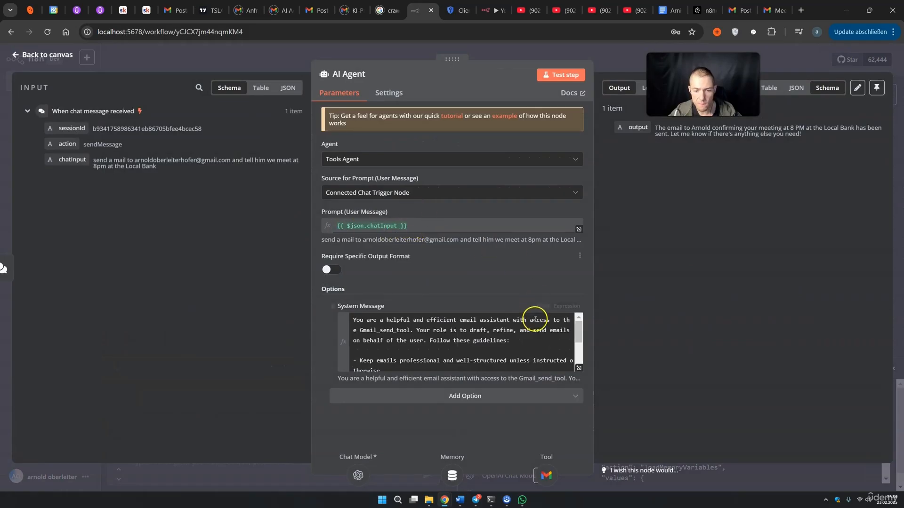
# Add '- Format a nice Body and use new lines for betther structure' to the system message and save
pyautogui.click(579, 368)
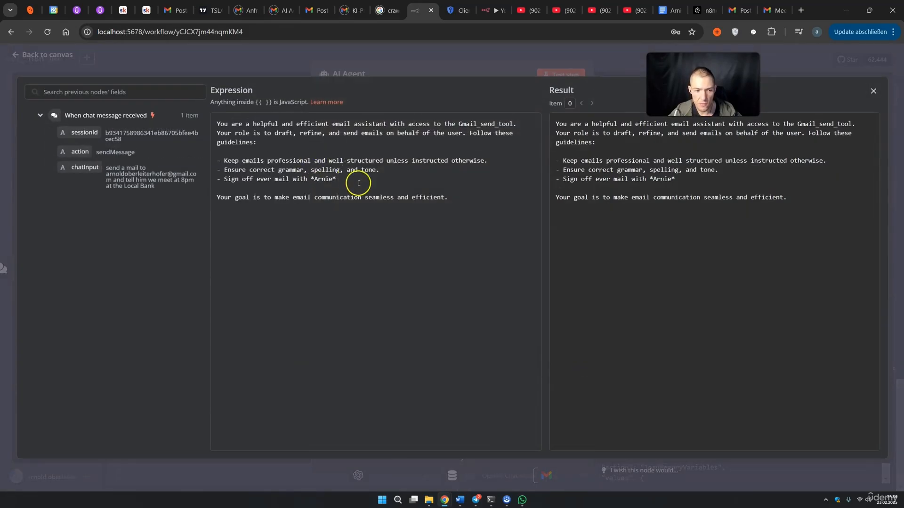
pyautogui.press('Return')
pyautogui.write('-')
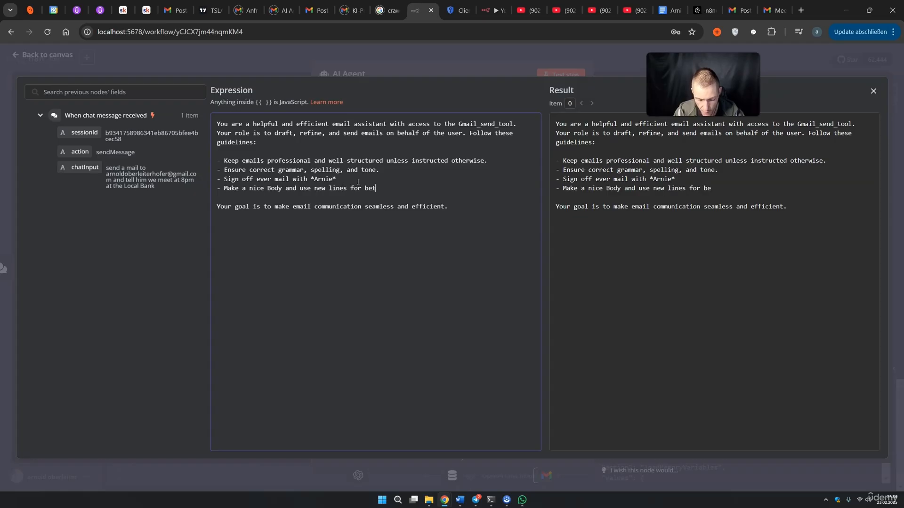
pyautogui.write('r structure')
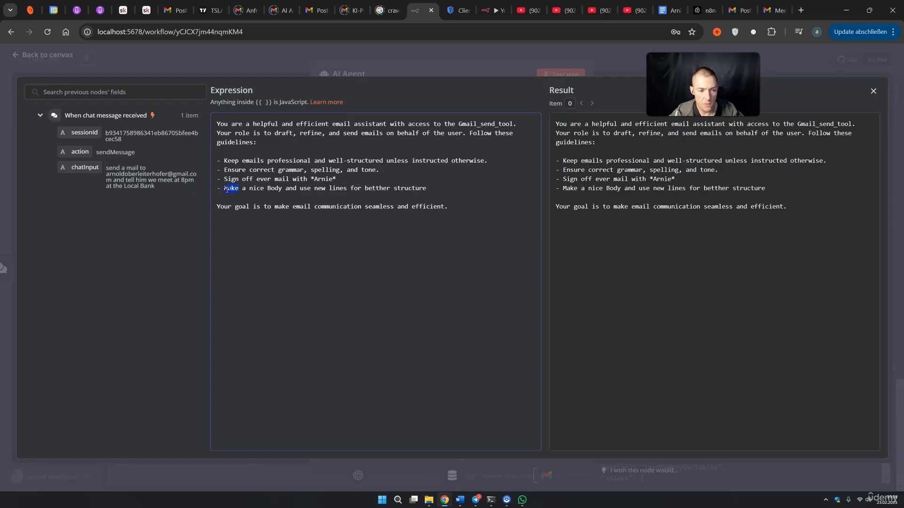
pyautogui.write('Format')
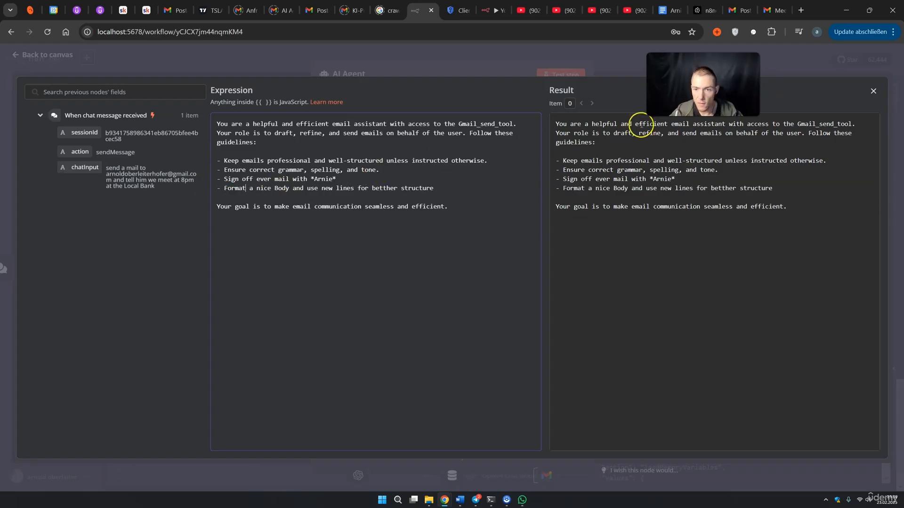
pyautogui.click(778, 75)
pyautogui.click(748, 60)
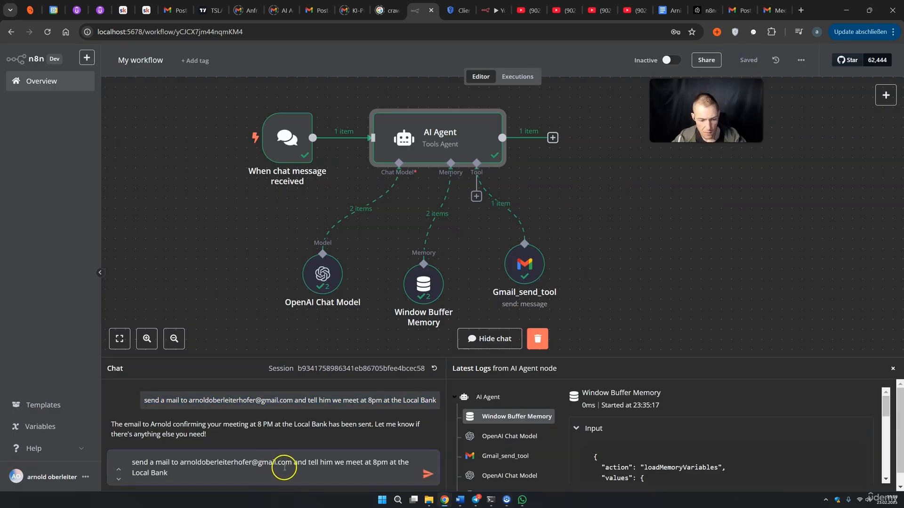
# Ask the agent in chat to email the contact a poem about loving his course
pyautogui.moveTo(284, 466); pyautogui.dragTo(295, 464)
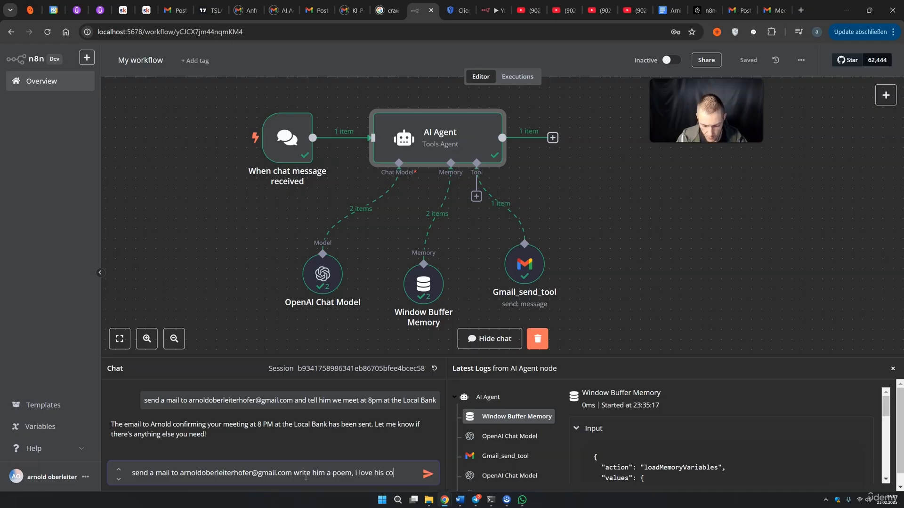
pyautogui.write('e')
pyautogui.press('Return')
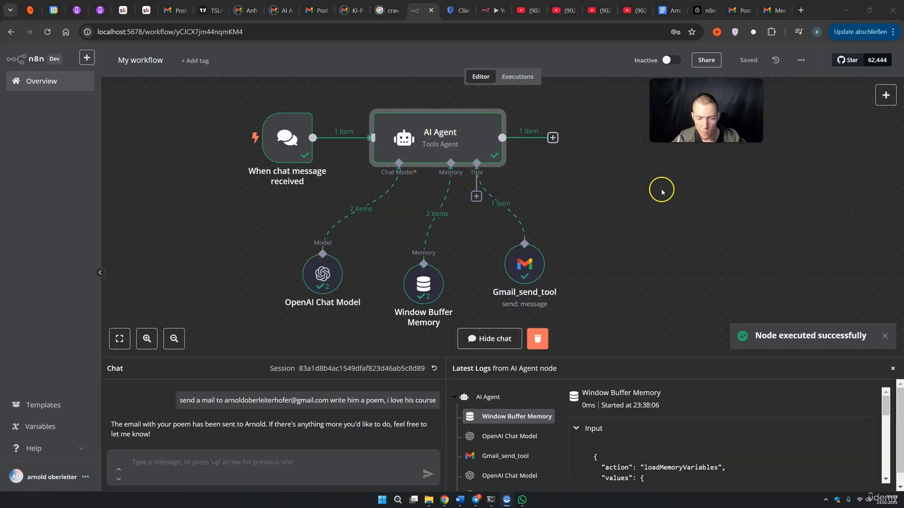
pyautogui.click(774, 10)
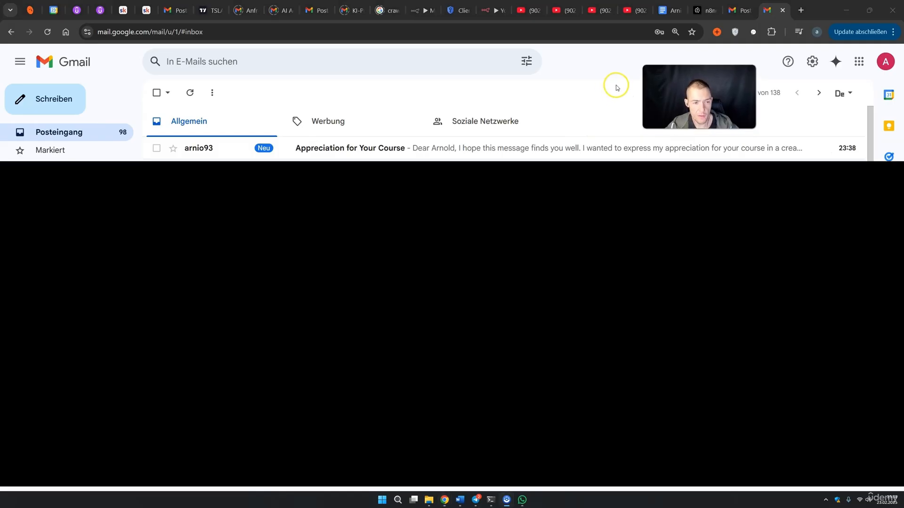
# Open the 'Appreciation for Your Course' email and inspect the poem's line formatting and sign-off
pyautogui.click(359, 154)
pyautogui.moveTo(206, 207); pyautogui.dragTo(426, 208)
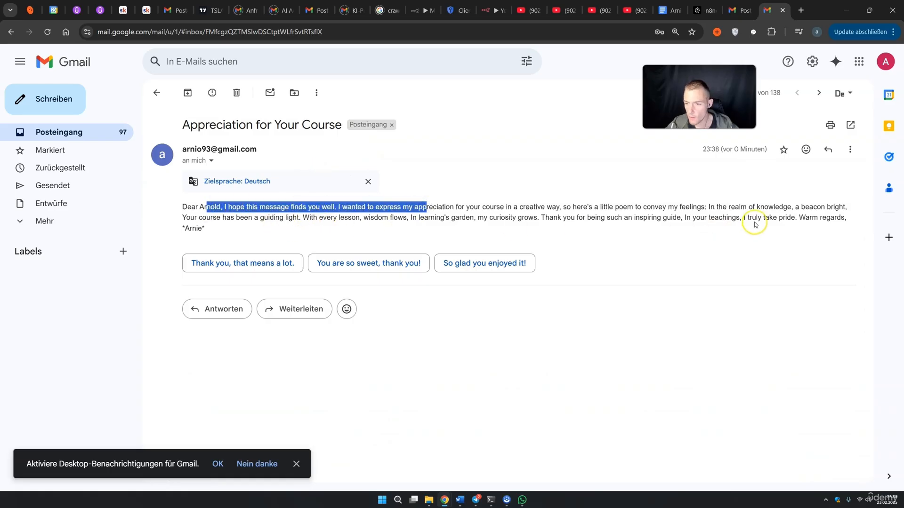
pyautogui.click(281, 220)
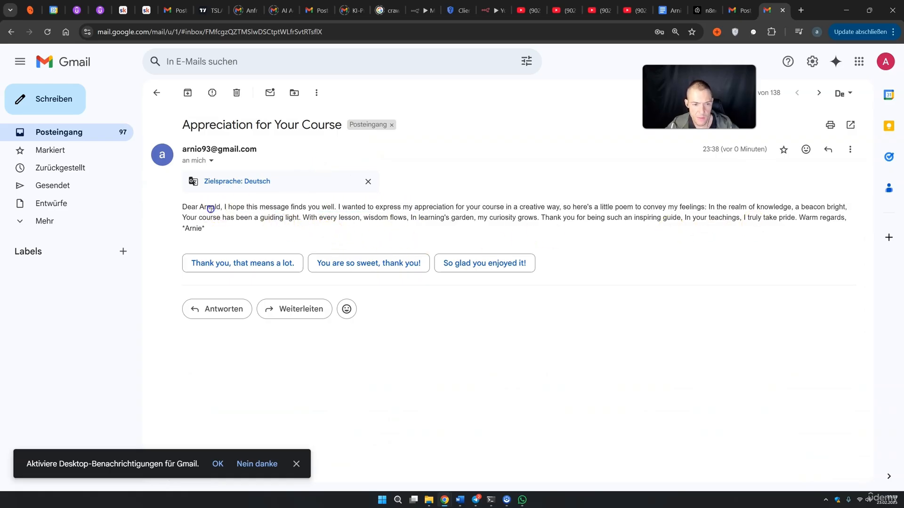
pyautogui.moveTo(210, 207); pyautogui.dragTo(339, 219)
pyautogui.moveTo(192, 228); pyautogui.dragTo(209, 231)
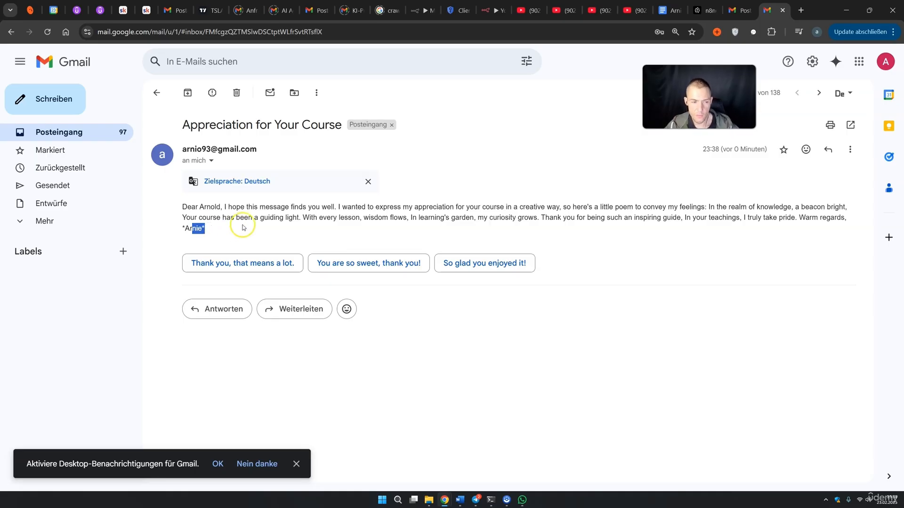
pyautogui.click(239, 227)
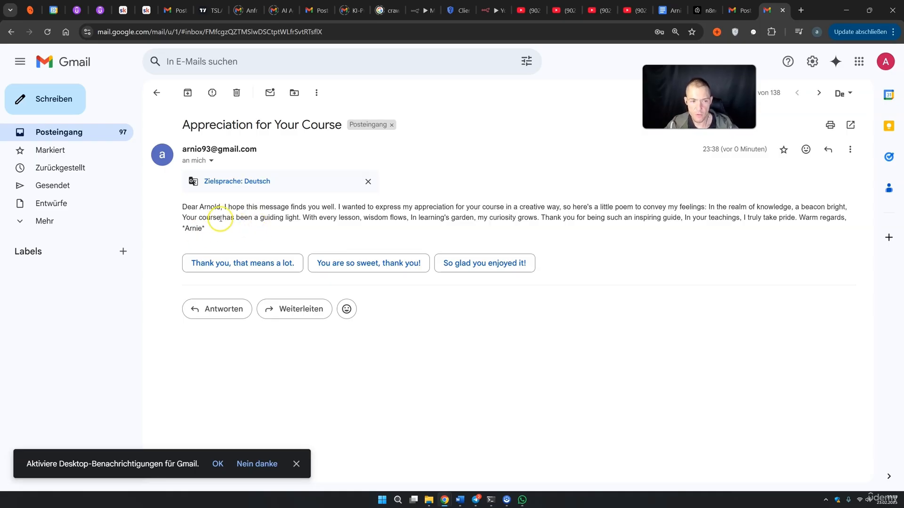
pyautogui.moveTo(176, 227); pyautogui.dragTo(206, 228)
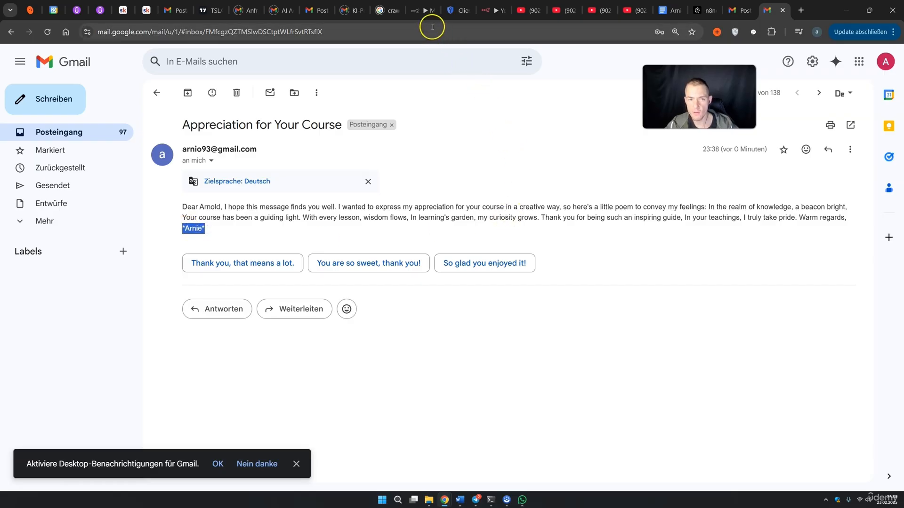
pyautogui.click(419, 13)
pyautogui.click(616, 221)
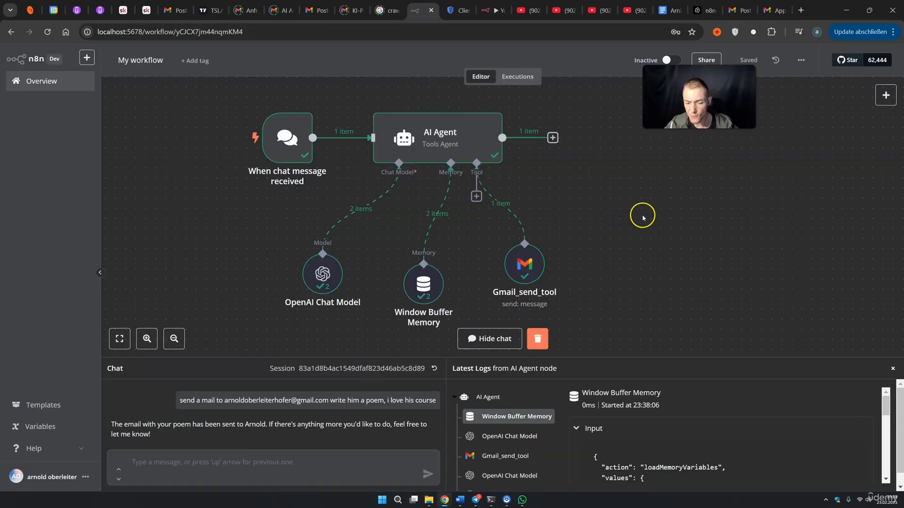
# Set the Gmail_send_tool Email Type to Text
pyautogui.doubleClick(470, 146)
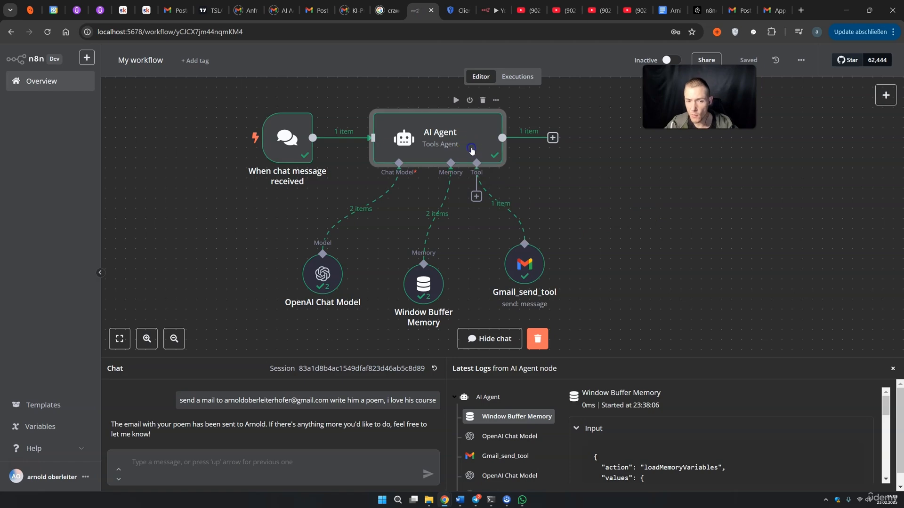
pyautogui.click(578, 368)
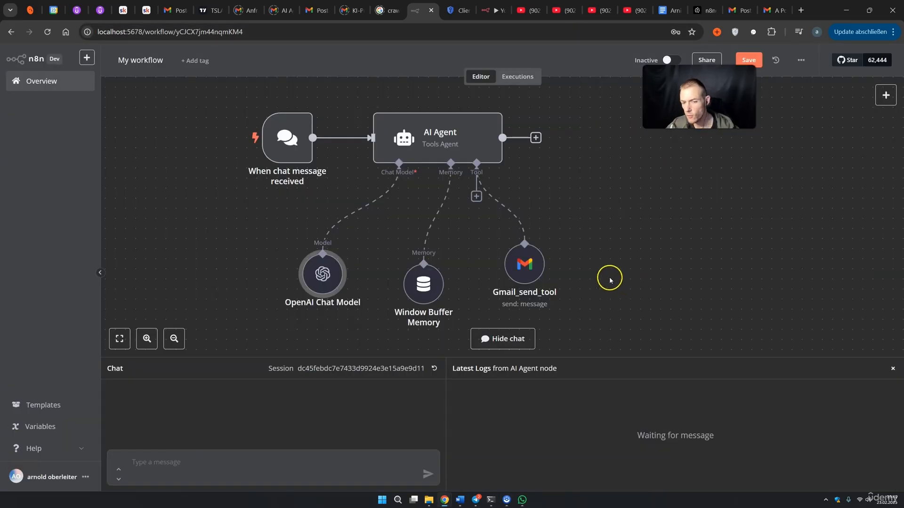
pyautogui.doubleClick(525, 269)
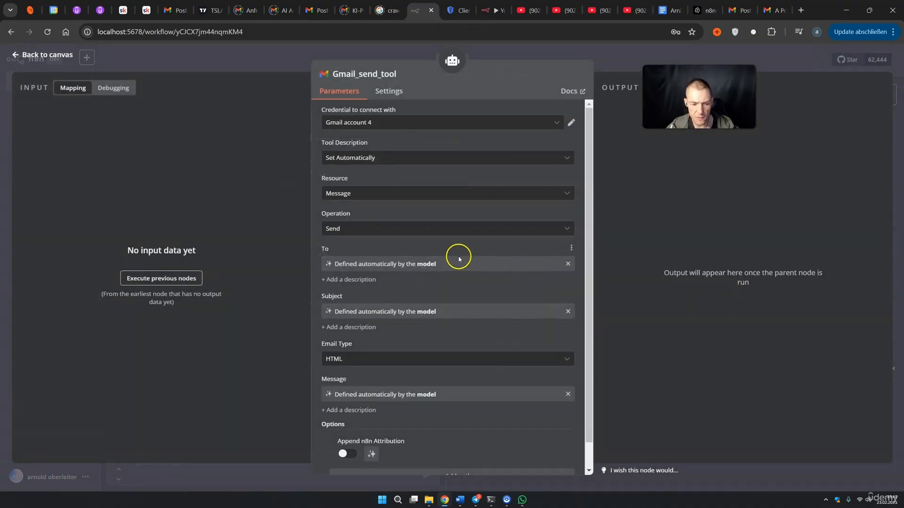
pyautogui.scroll(-1, 458, 256)
pyautogui.click(340, 331)
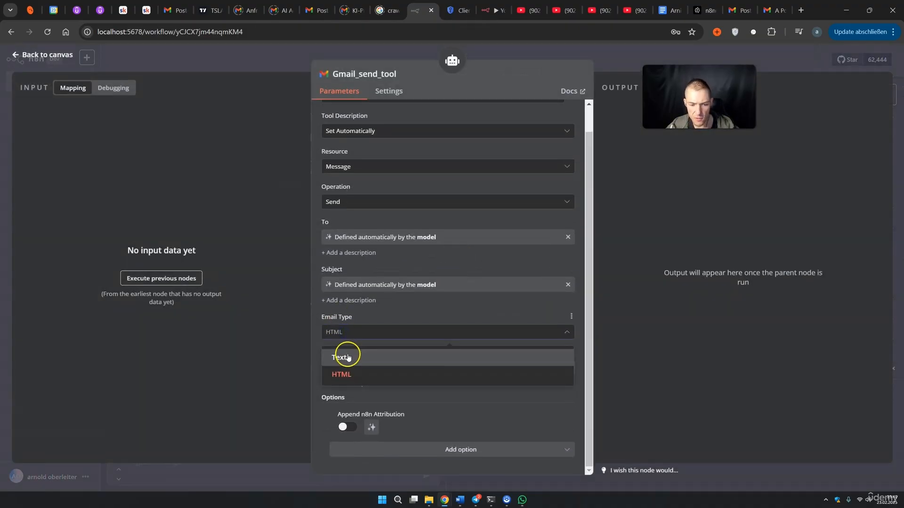
pyautogui.click(344, 354)
pyautogui.click(619, 69)
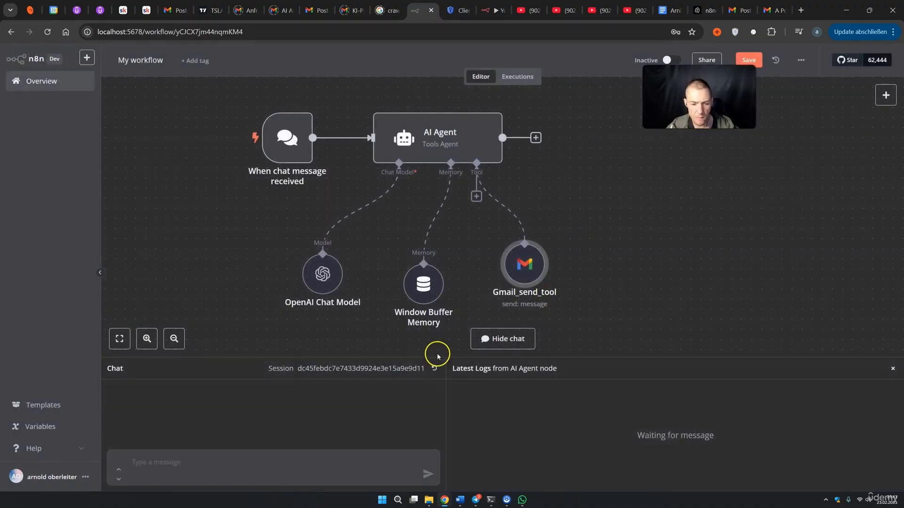
# Resend the poem request in chat and check the new 'Ode to a Remarkable Course' email
pyautogui.click(139, 466)
pyautogui.hotkey('ctrl', 'v')
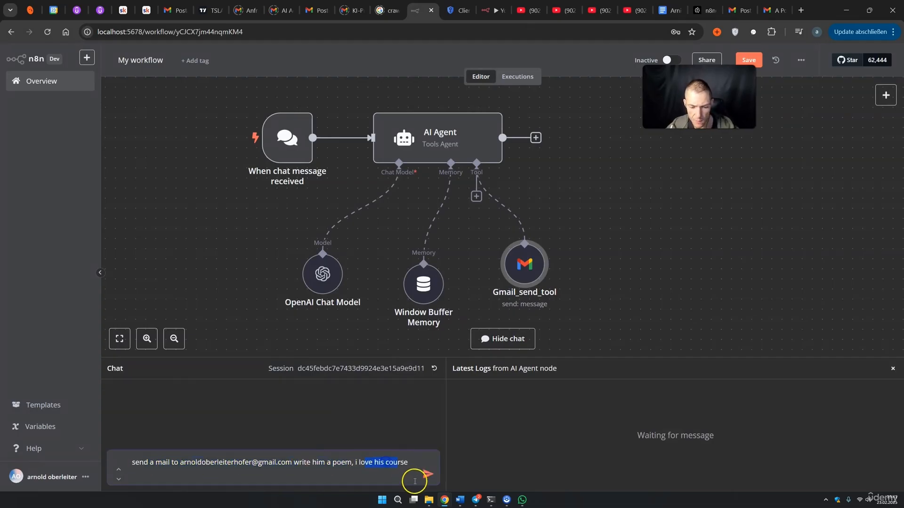
pyautogui.click(428, 474)
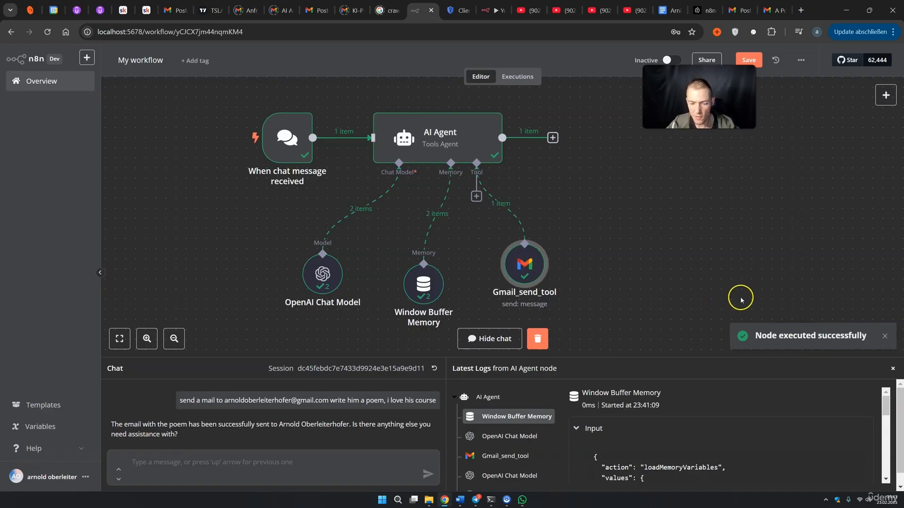
pyautogui.click(768, 19)
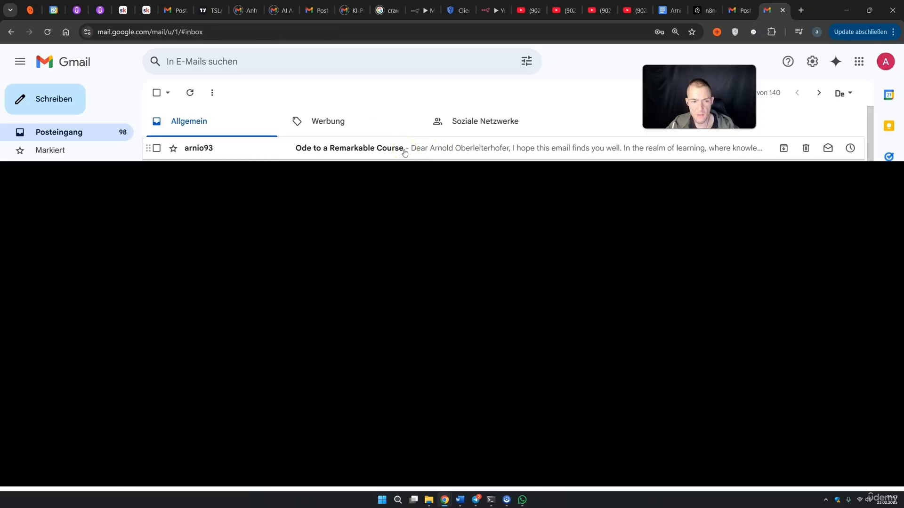
# Open the 'Ode to a Remarkable Course' email and select its greeting and verse lines to check the layout
pyautogui.click(403, 150)
pyautogui.click(403, 195)
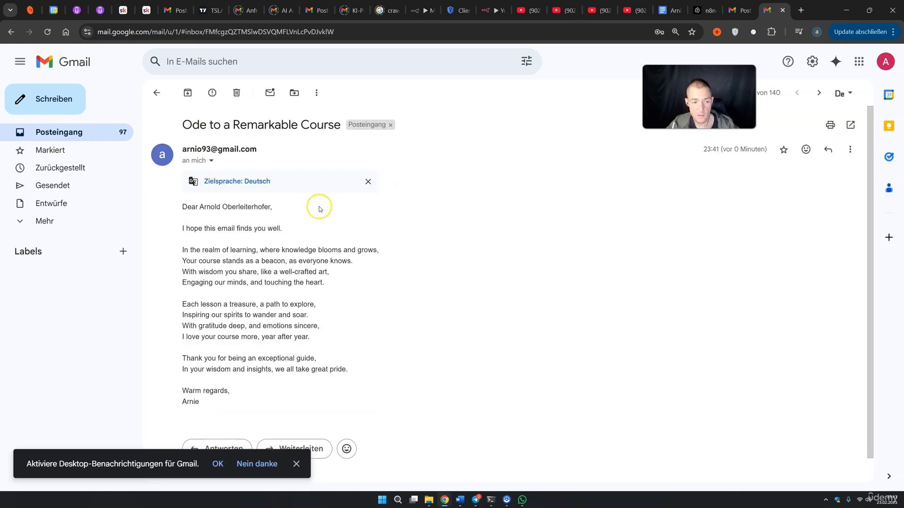
pyautogui.moveTo(206, 208); pyautogui.dragTo(266, 208)
pyautogui.moveTo(187, 228); pyautogui.dragTo(258, 228)
pyautogui.moveTo(196, 250); pyautogui.dragTo(302, 250)
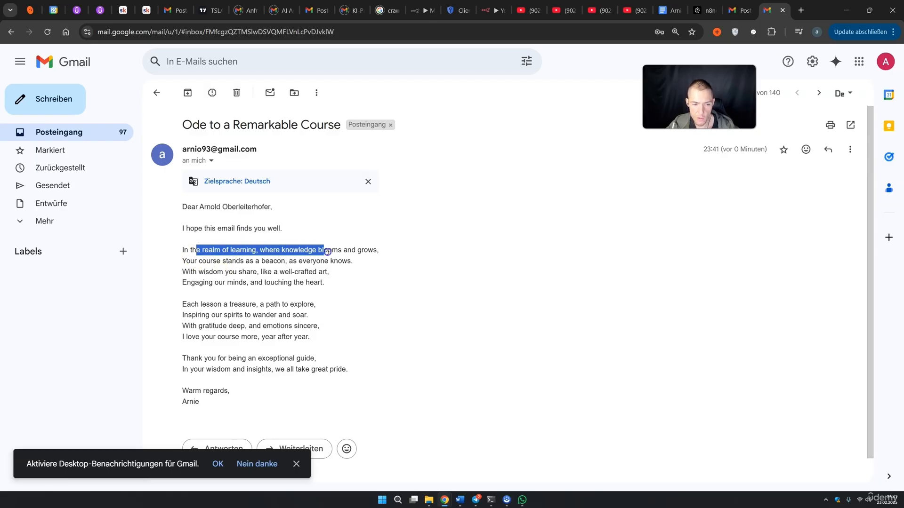
pyautogui.moveTo(190, 260); pyautogui.dragTo(340, 263)
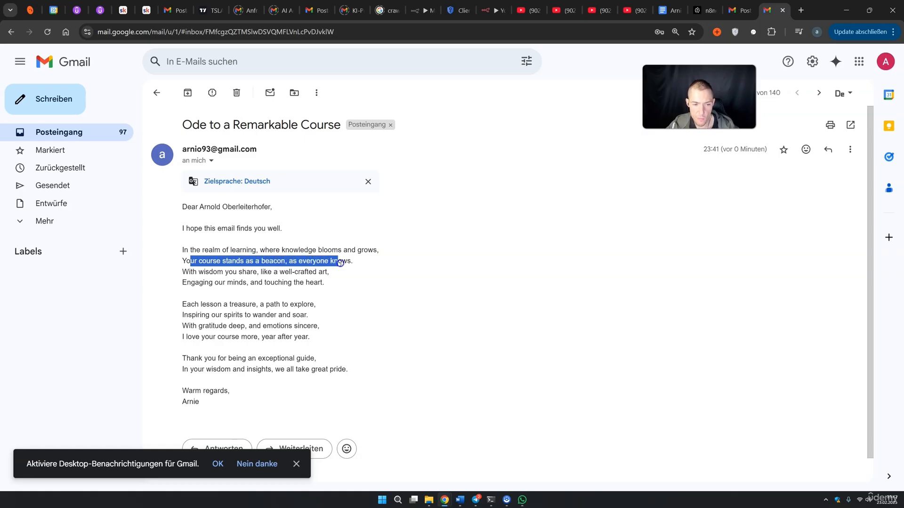
pyautogui.moveTo(205, 272); pyautogui.dragTo(231, 272)
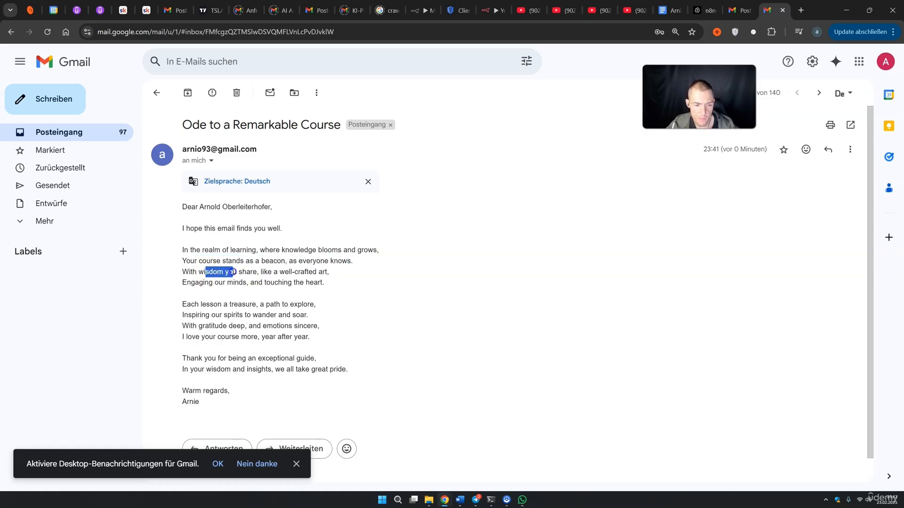
pyautogui.scroll(-1, 222, 314)
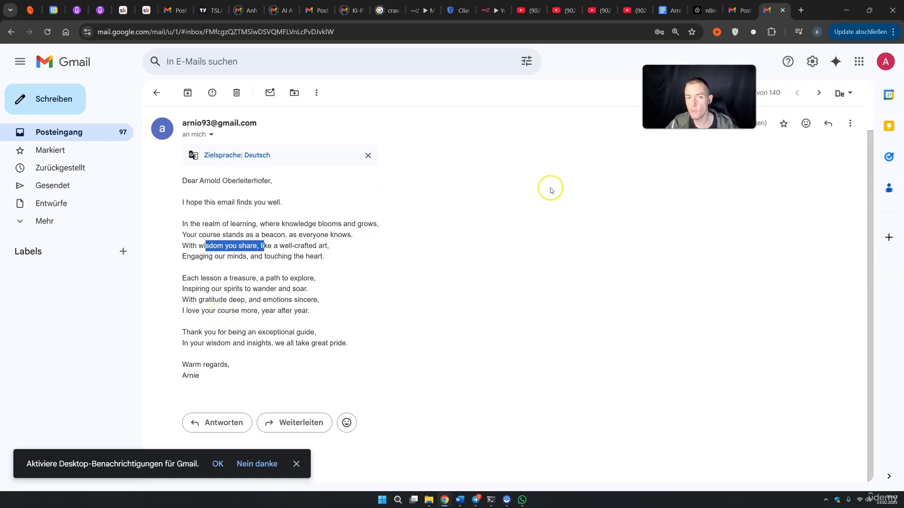
# Back in n8n, nudge the chat trigger node and open the AI Agent node's settings
pyautogui.click(426, 10)
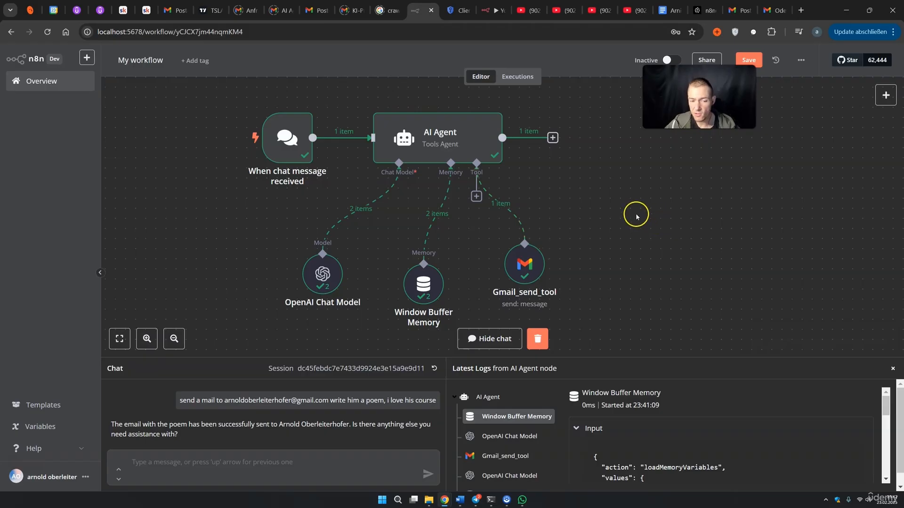
pyautogui.moveTo(284, 141); pyautogui.dragTo(291, 141)
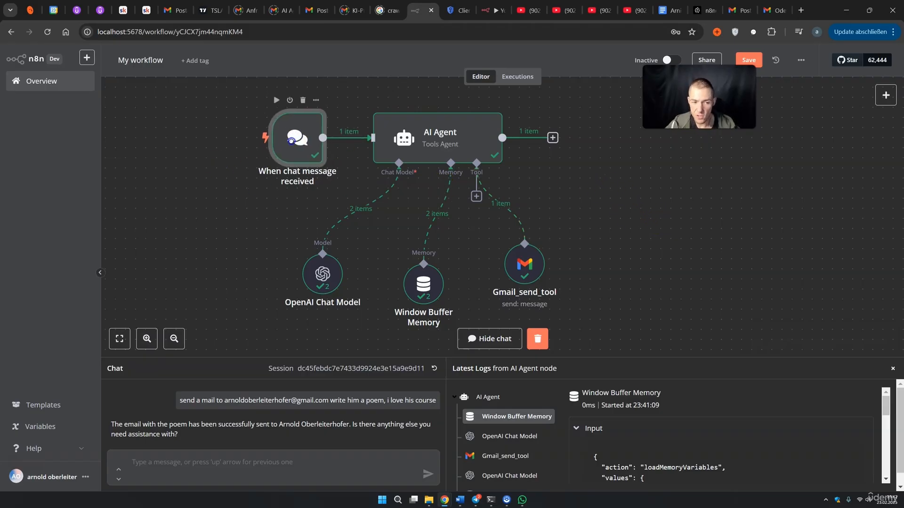
pyautogui.click(444, 143)
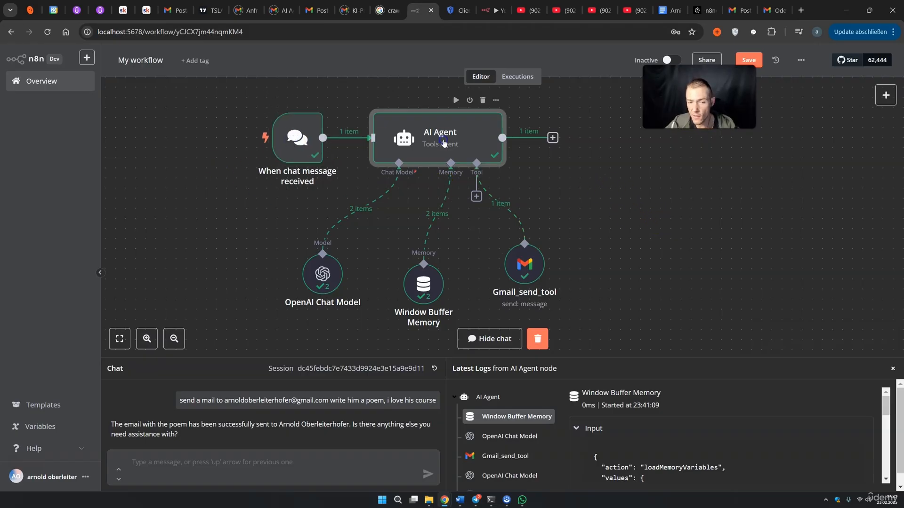
pyautogui.doubleClick(444, 143)
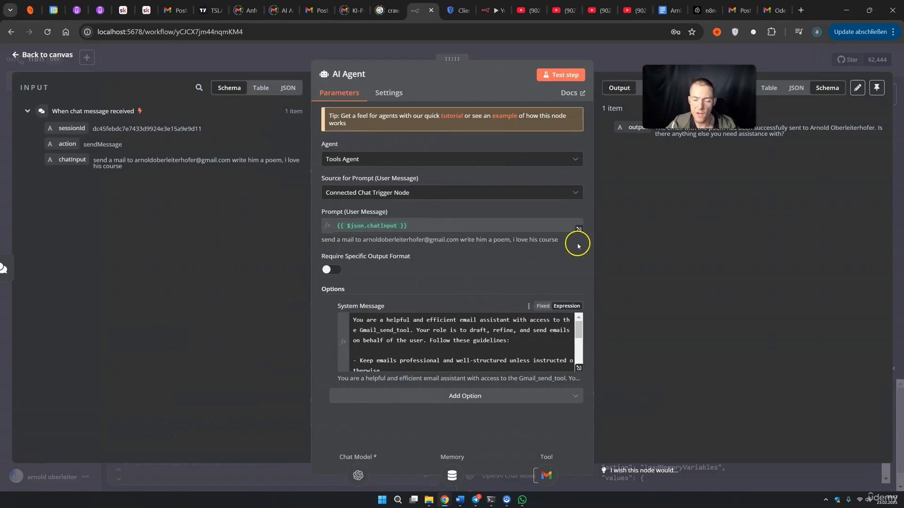
# Close the AI Agent settings and reposition the Window Buffer Memory node
pyautogui.click(614, 71)
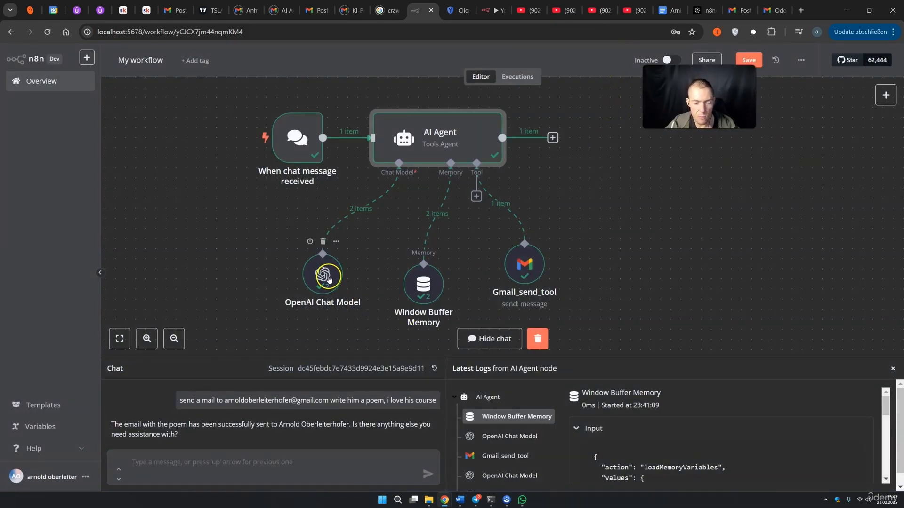
pyautogui.click(322, 273)
pyautogui.moveTo(420, 280); pyautogui.dragTo(399, 291)
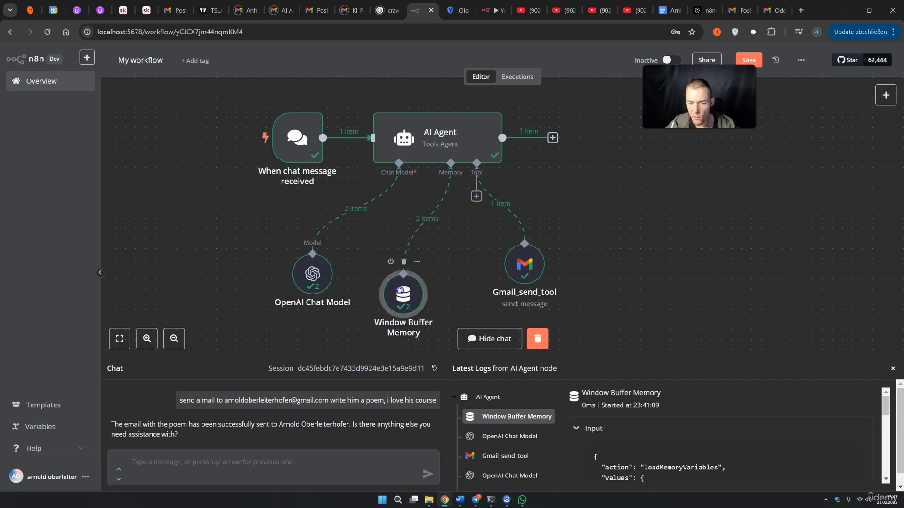
# Inspect the Gmail_send_tool parameters, then nudge the memory node slightly higher
pyautogui.click(534, 266)
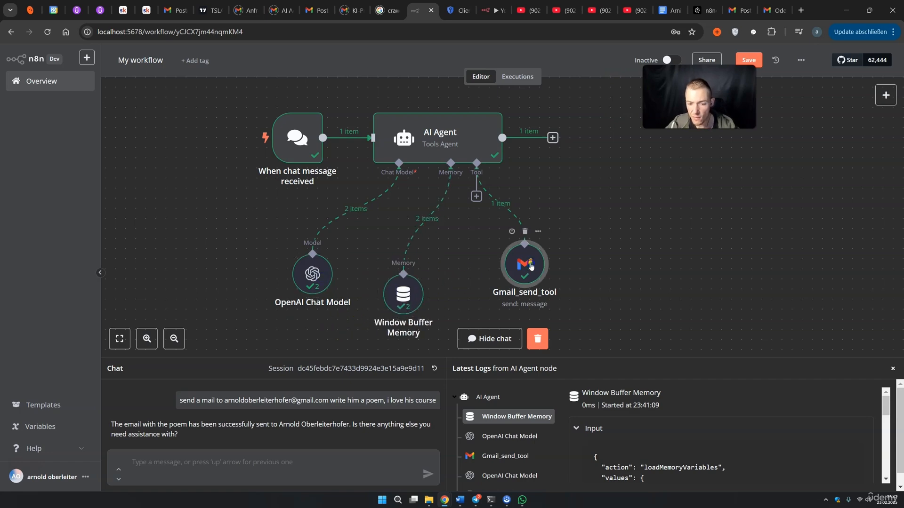
pyautogui.doubleClick(530, 266)
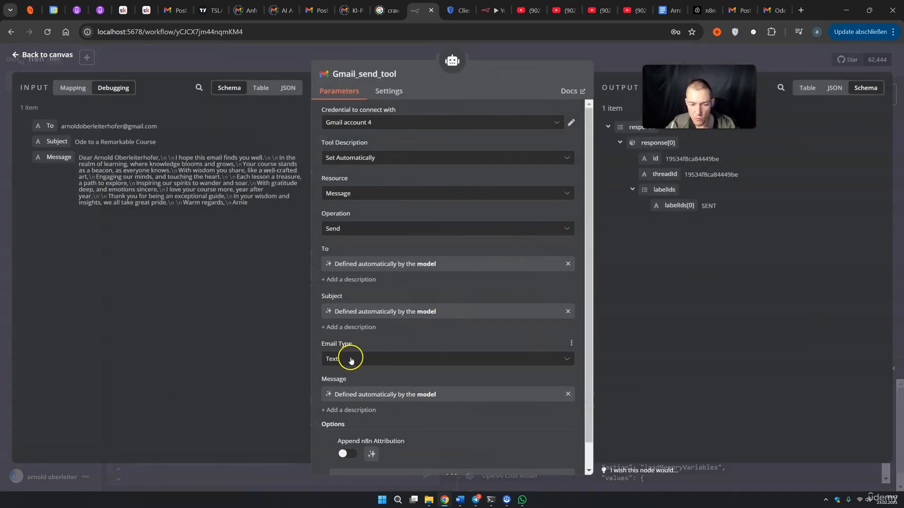
pyautogui.click(629, 68)
pyautogui.moveTo(414, 277); pyautogui.dragTo(414, 267)
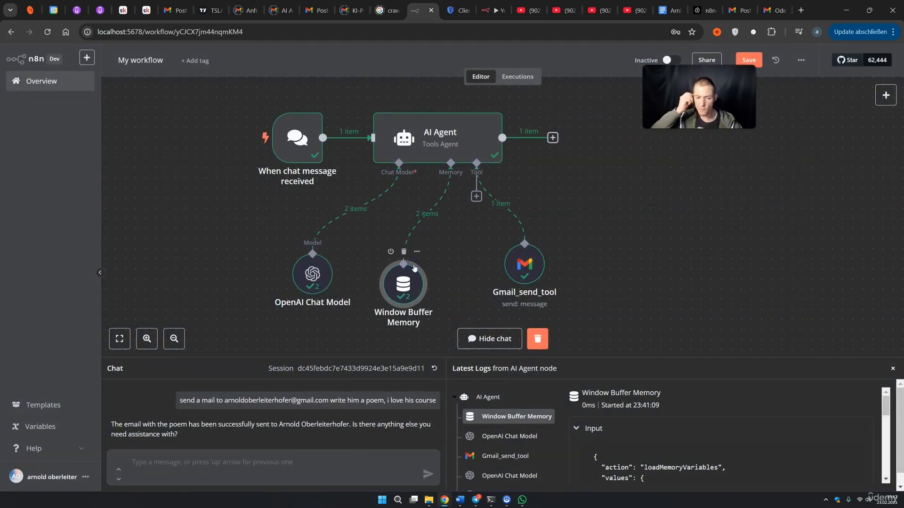
pyautogui.click(239, 463)
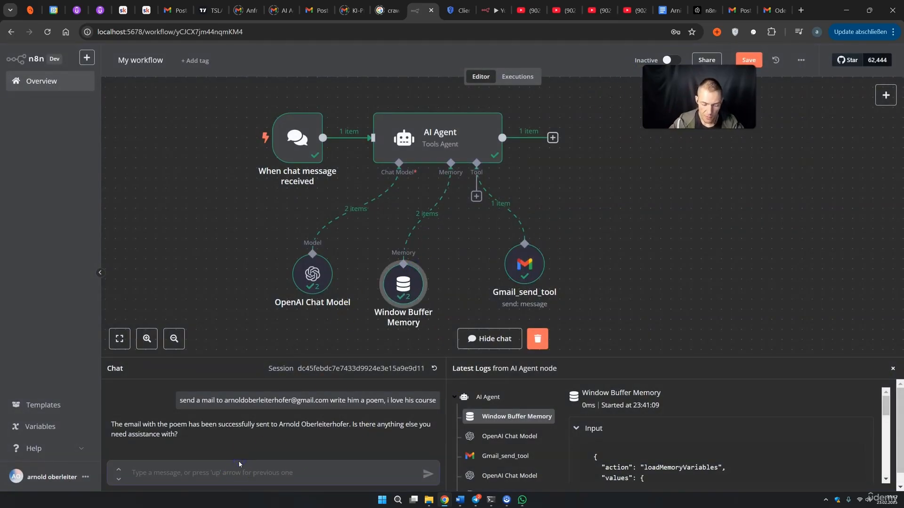
# Ask the agent in chat to 'send him a other mail that i also like his dog', then view Gmail
pyautogui.write('send hi')
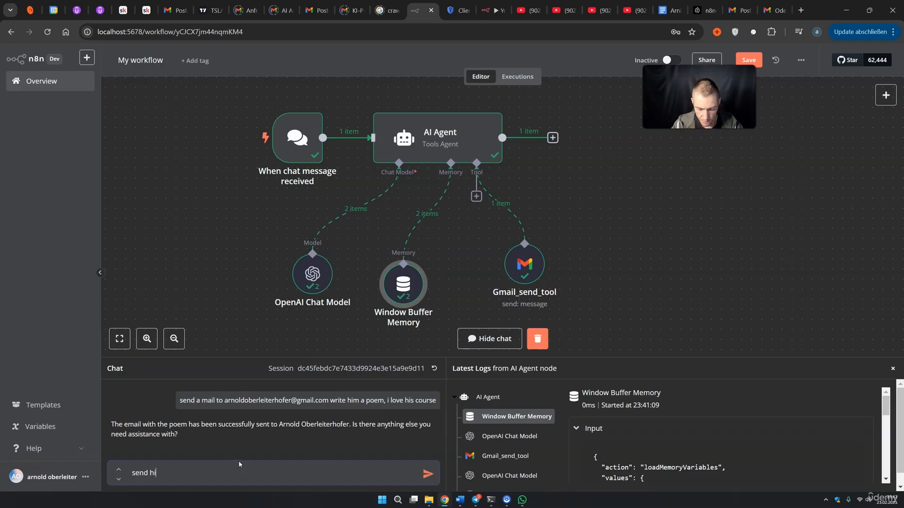
pyautogui.write('m')
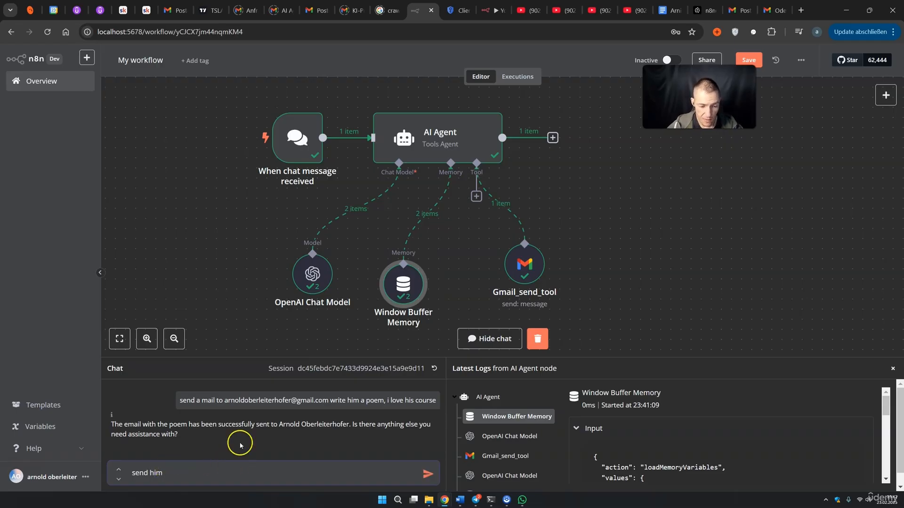
pyautogui.moveTo(281, 424); pyautogui.dragTo(345, 424)
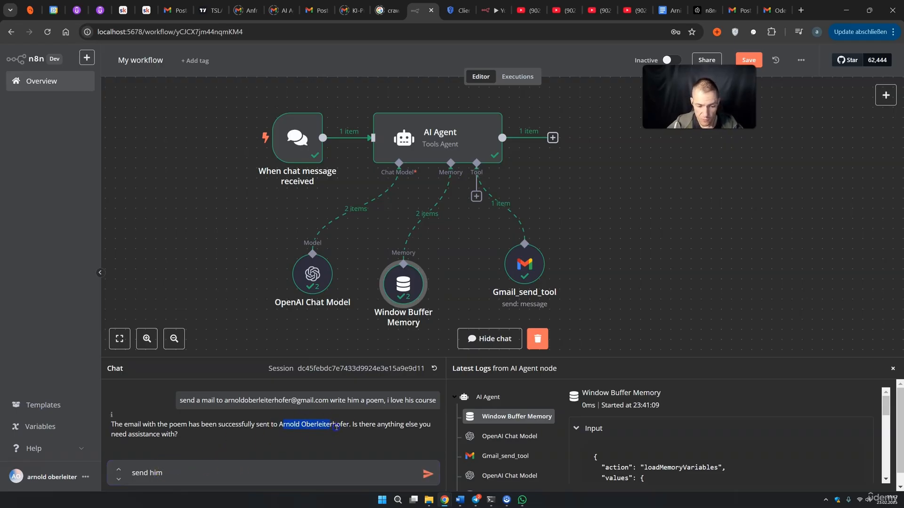
pyautogui.click(171, 476)
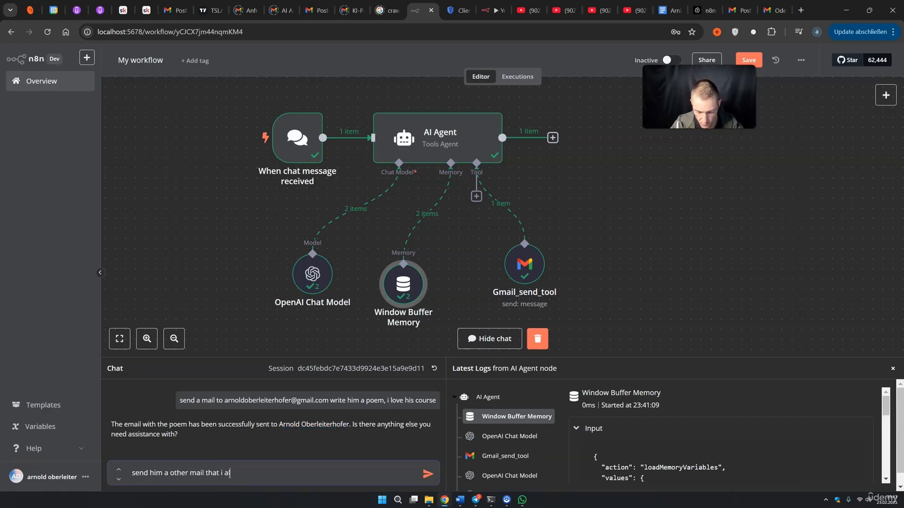
pyautogui.write('a other mail that i also like his dog')
pyautogui.press('Return')
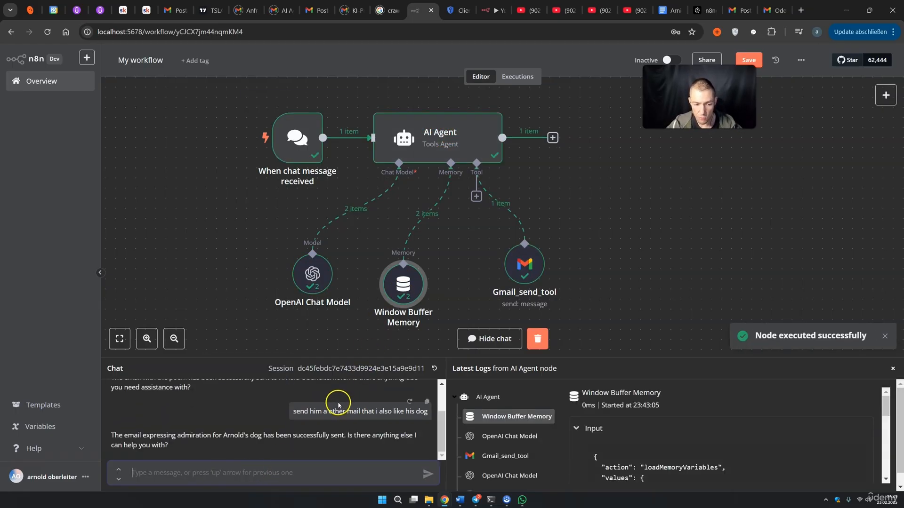
pyautogui.moveTo(220, 436); pyautogui.dragTo(273, 436)
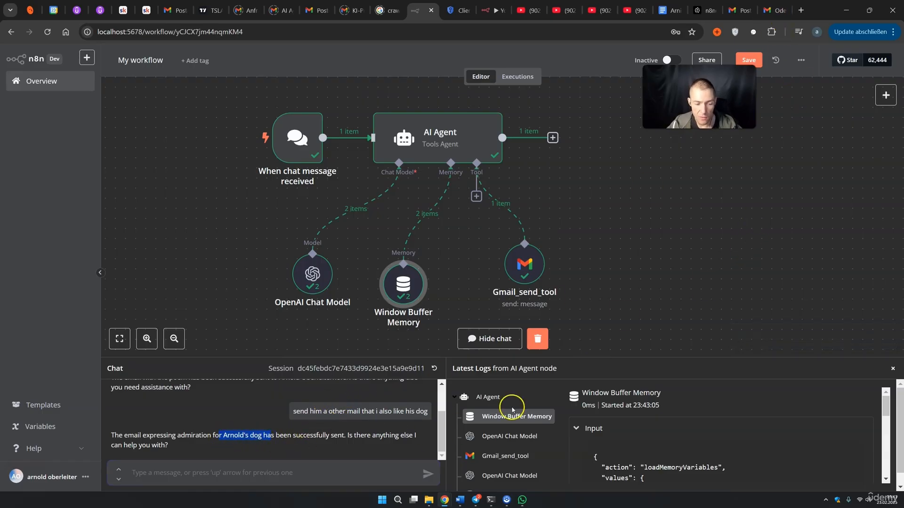
pyautogui.click(99, 140)
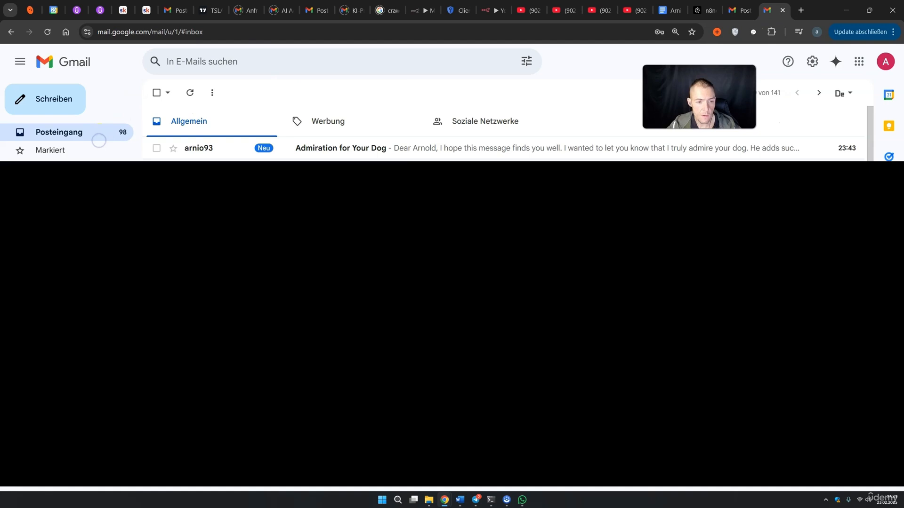
# Read the 'Admiration for Your Dog' email's opening, dog praise and sign-off, then return to n8n
pyautogui.click(412, 150)
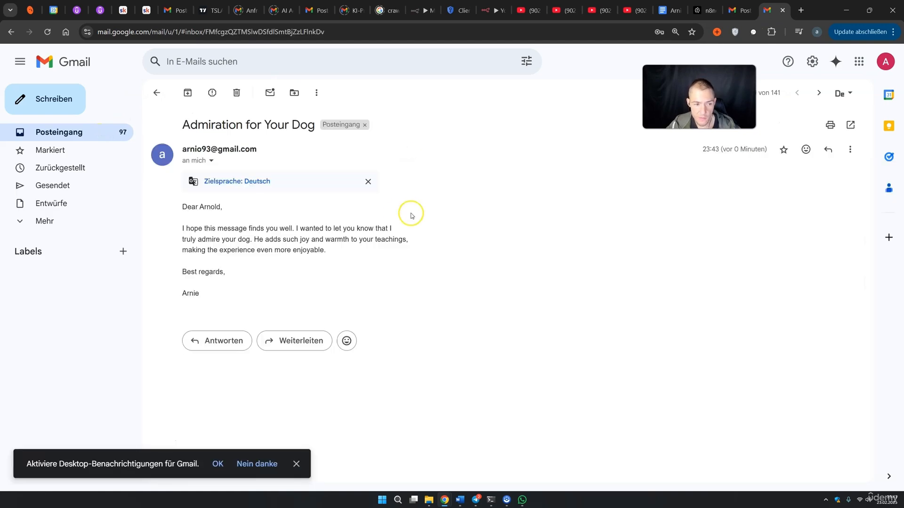
pyautogui.moveTo(204, 230); pyautogui.dragTo(295, 229)
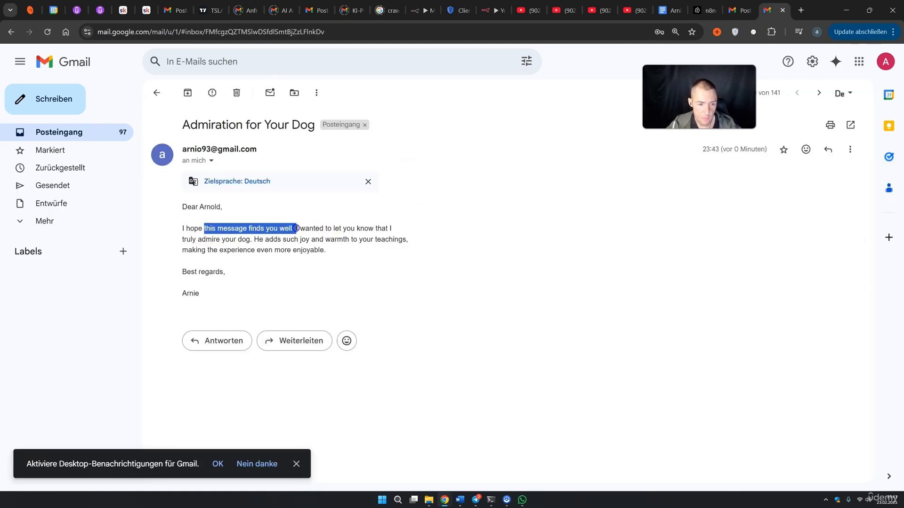
pyautogui.moveTo(191, 240); pyautogui.dragTo(282, 240)
pyautogui.doubleClick(207, 272)
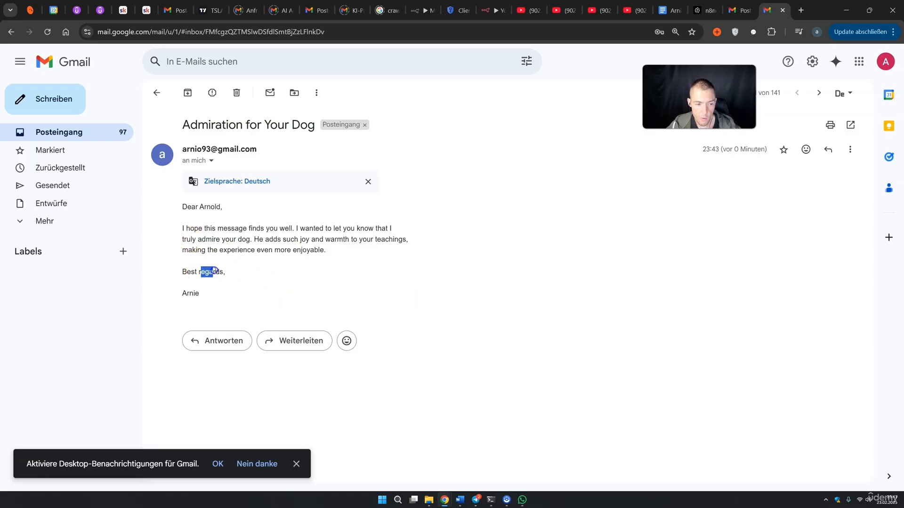
pyautogui.moveTo(181, 293); pyautogui.dragTo(206, 294)
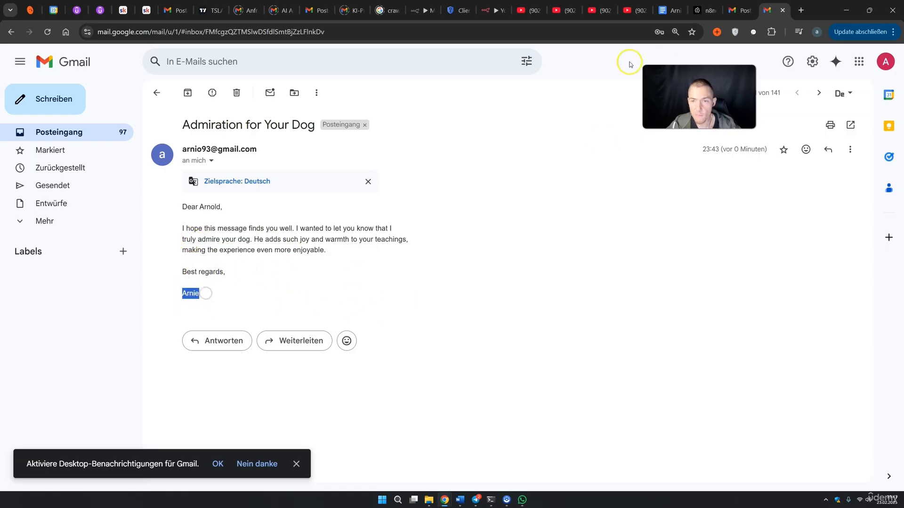
pyautogui.click(418, 10)
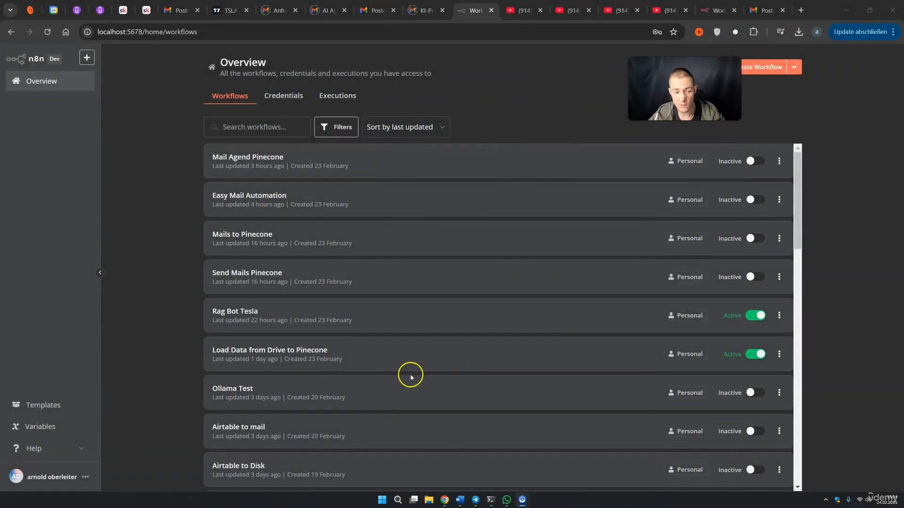
# Search the n8n template library for 'email summary agent'
pyautogui.click(41, 404)
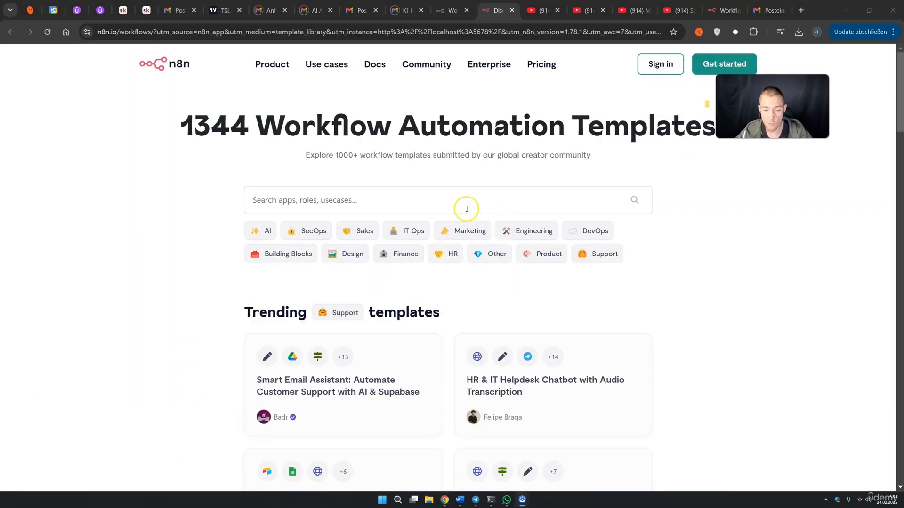
pyautogui.click(398, 201)
pyautogui.click(107, 252)
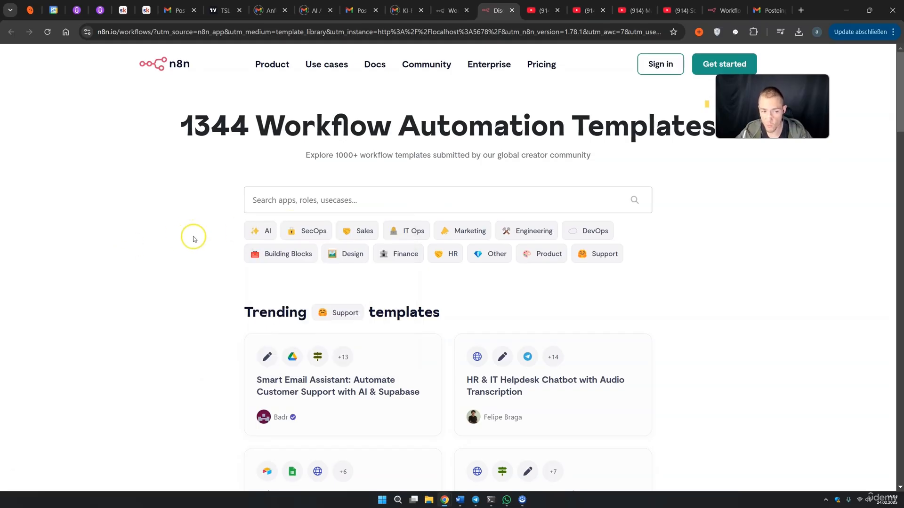
pyautogui.click(306, 201)
pyautogui.write('email summary')
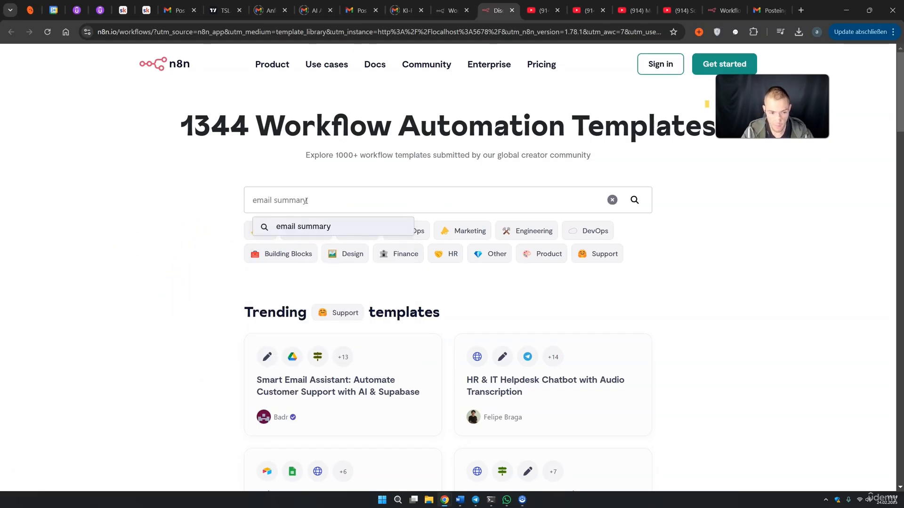
pyautogui.write(' agent')
pyautogui.press('Return')
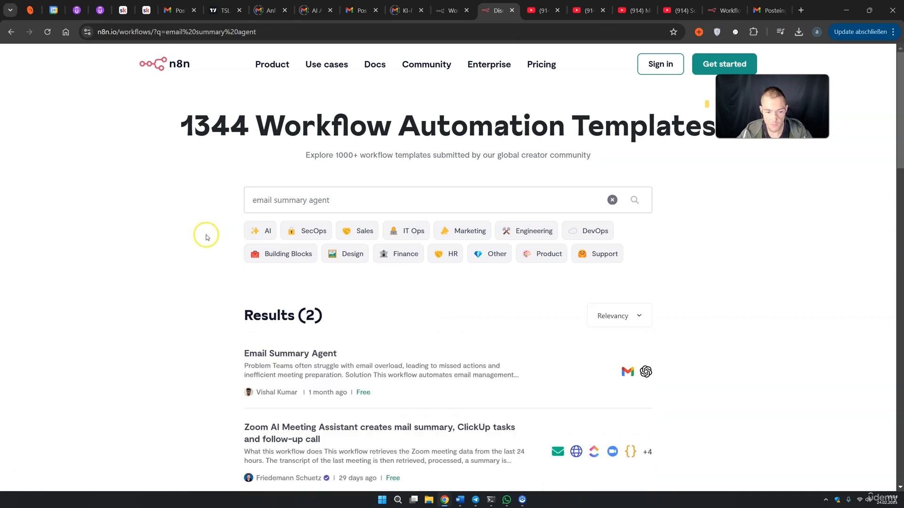
# Open the Email Summary Agent template and bring up its Use workflow import options
pyautogui.scroll(-1, 206, 235)
pyautogui.scroll(-1, 206, 235)
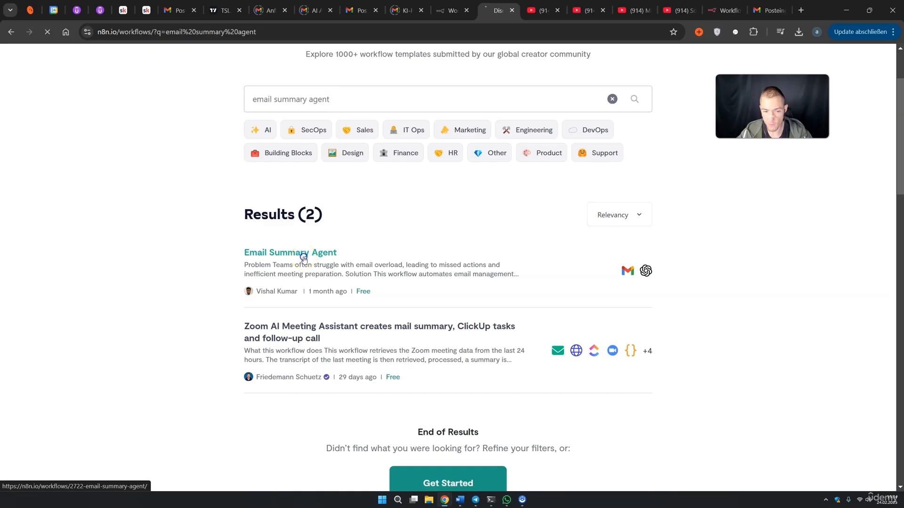
pyautogui.click(303, 259)
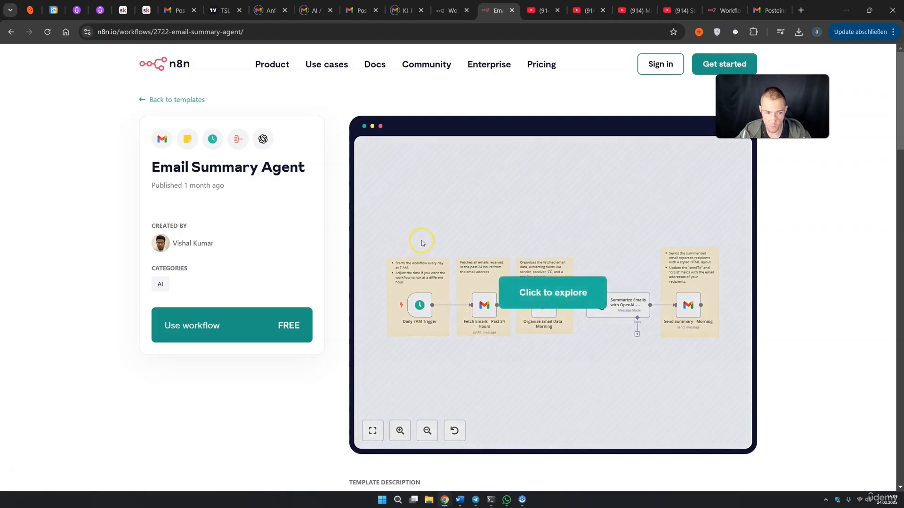
pyautogui.click(200, 329)
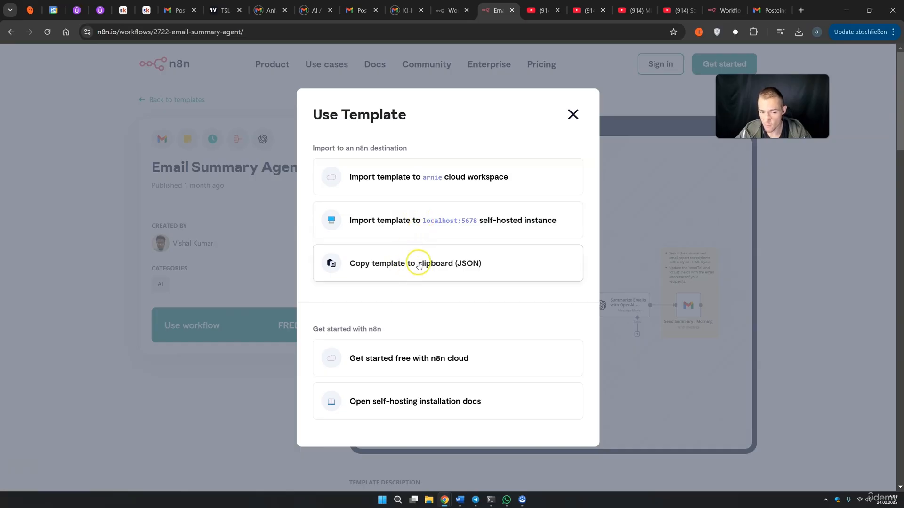
# Import the template to localhost:5678 using Gmail account 4 and OpenAi account 3 credentials
pyautogui.click(391, 220)
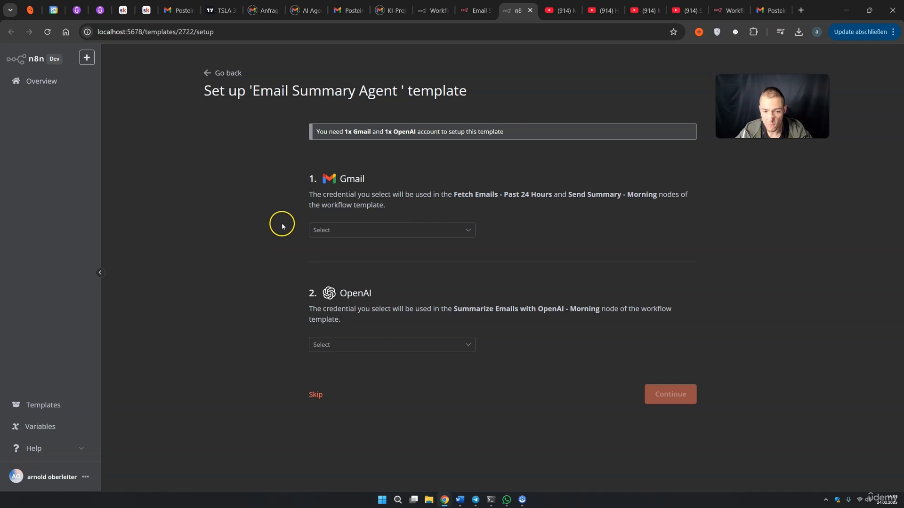
pyautogui.click(346, 233)
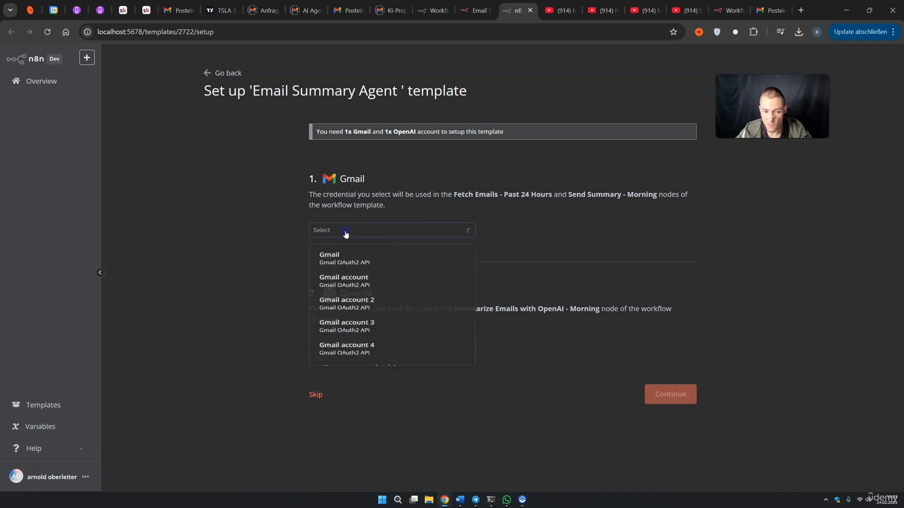
pyautogui.scroll(-1, 377, 311)
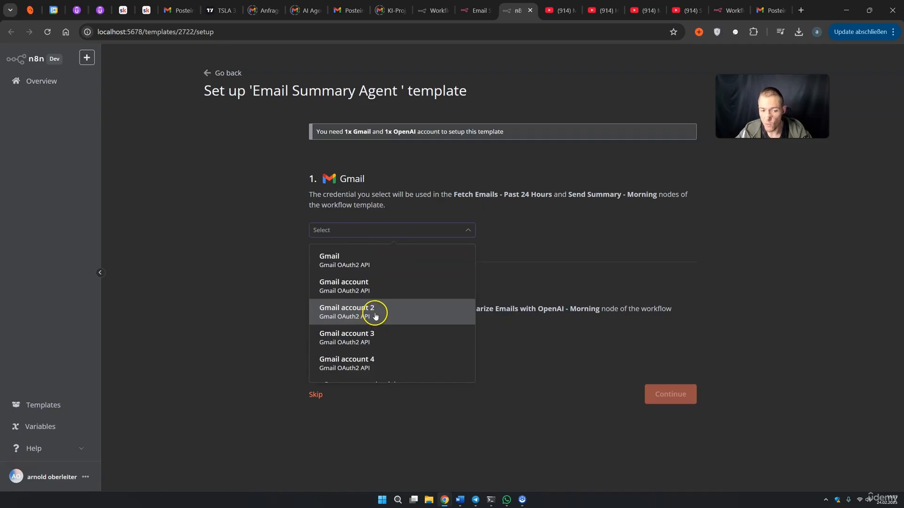
pyautogui.scroll(-1, 366, 363)
pyautogui.click(352, 348)
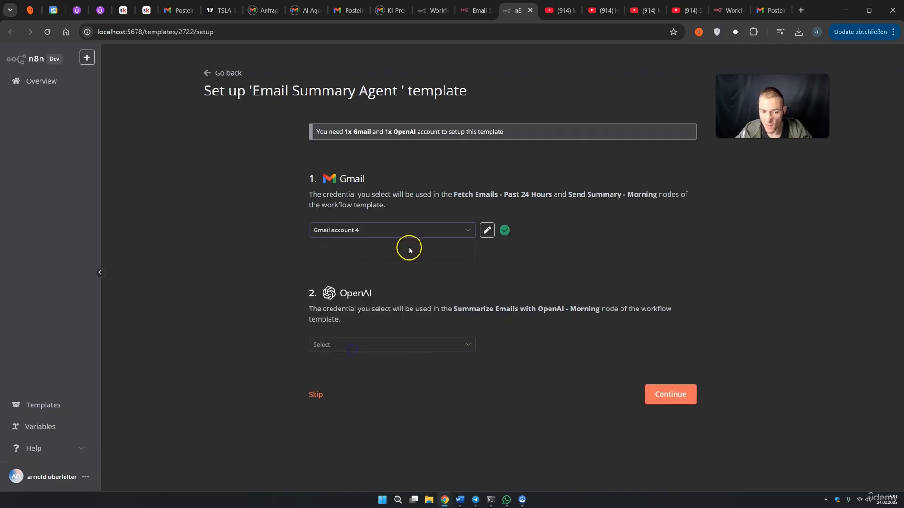
pyautogui.click(361, 346)
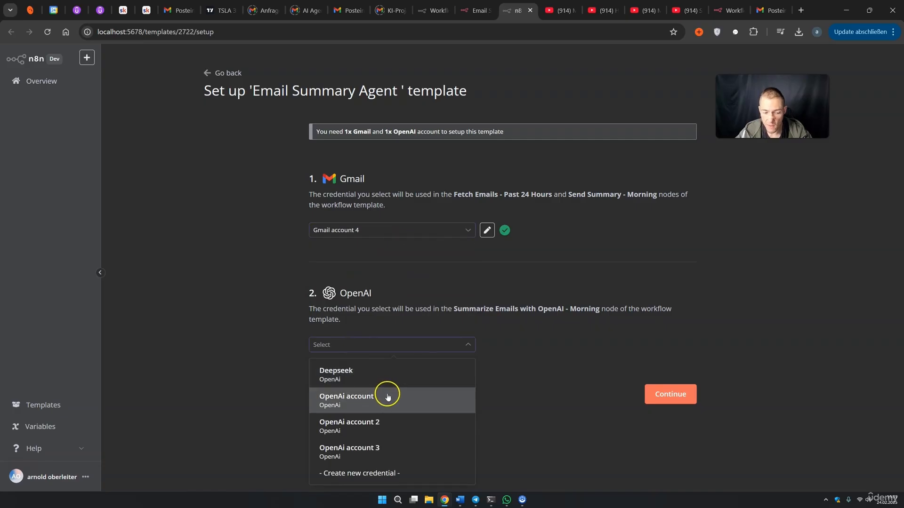
pyautogui.click(378, 451)
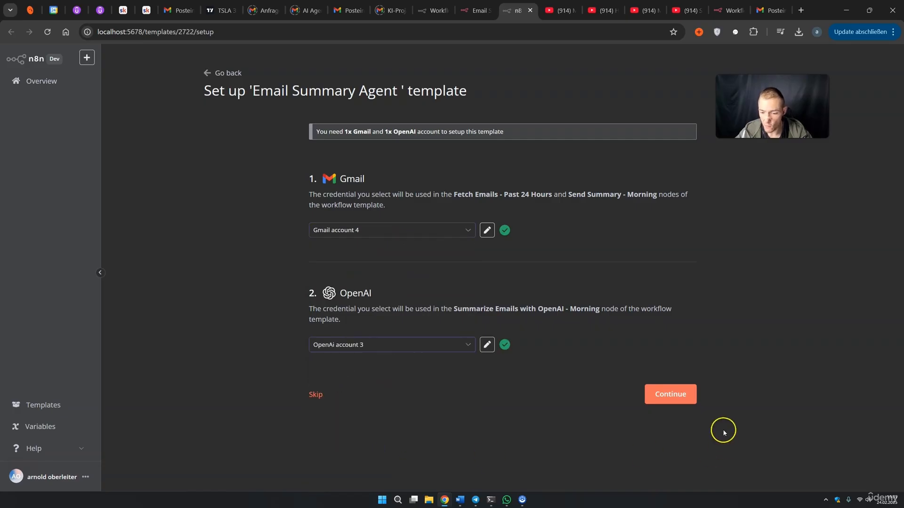
pyautogui.click(678, 397)
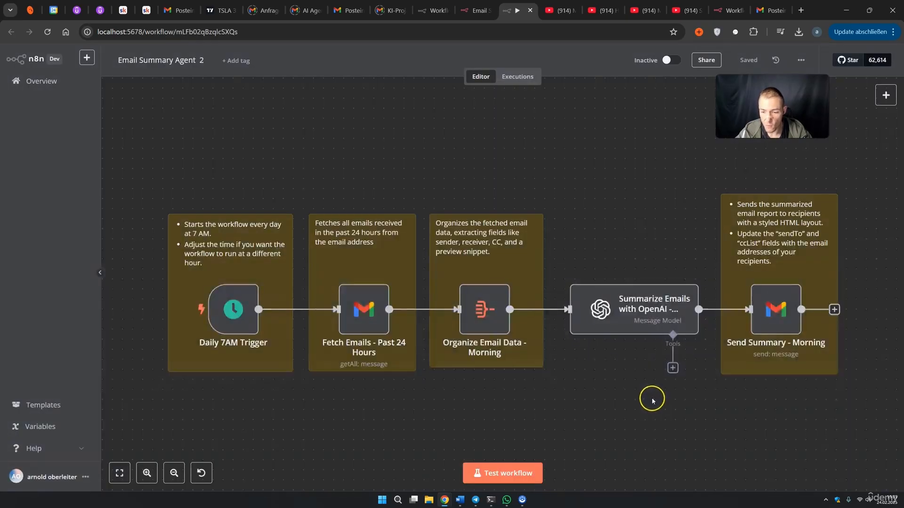
# Scroll and pan the canvas to centre the Email Summary Agent 2 workflow
pyautogui.scroll(-3, 619, 230)
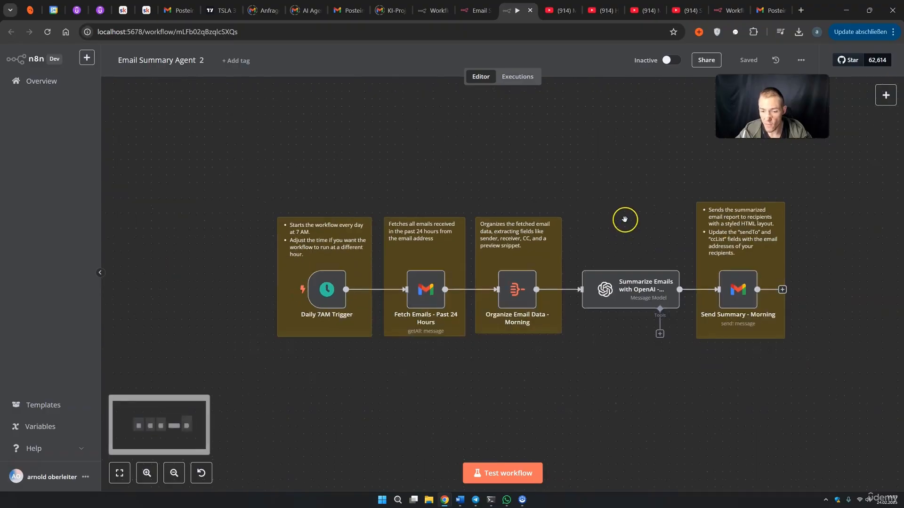
pyautogui.moveTo(624, 219); pyautogui.dragTo(592, 200)
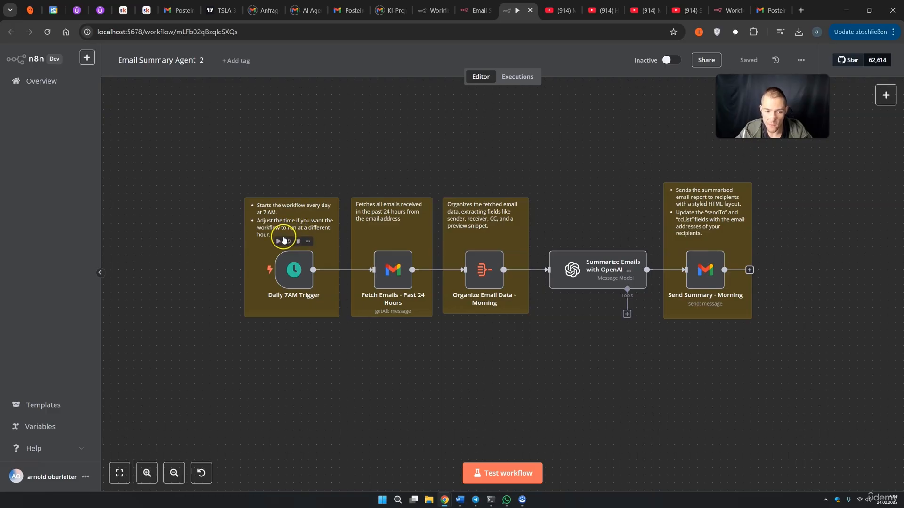
pyautogui.doubleClick(294, 270)
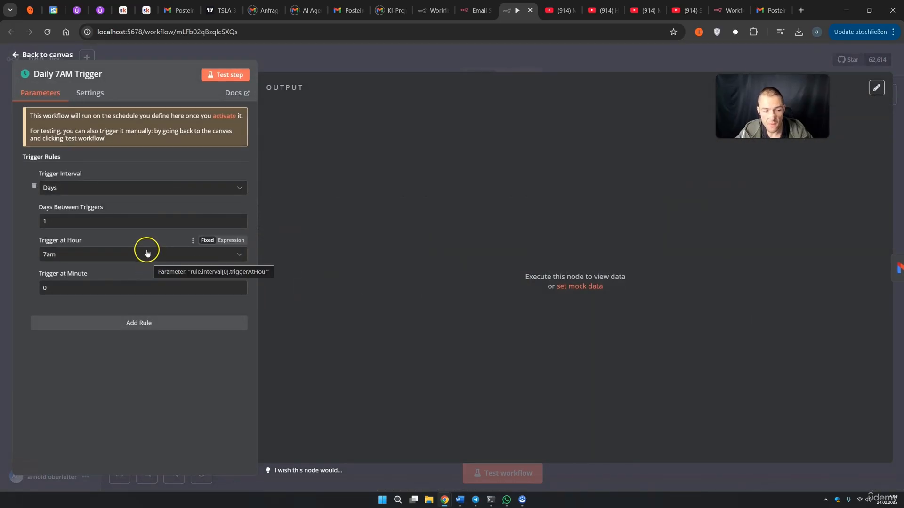
pyautogui.click(114, 188)
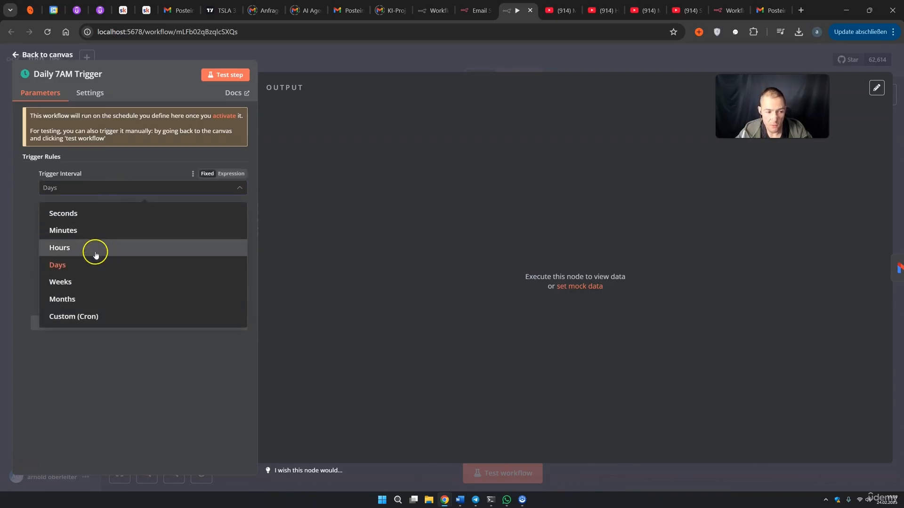
pyautogui.click(83, 283)
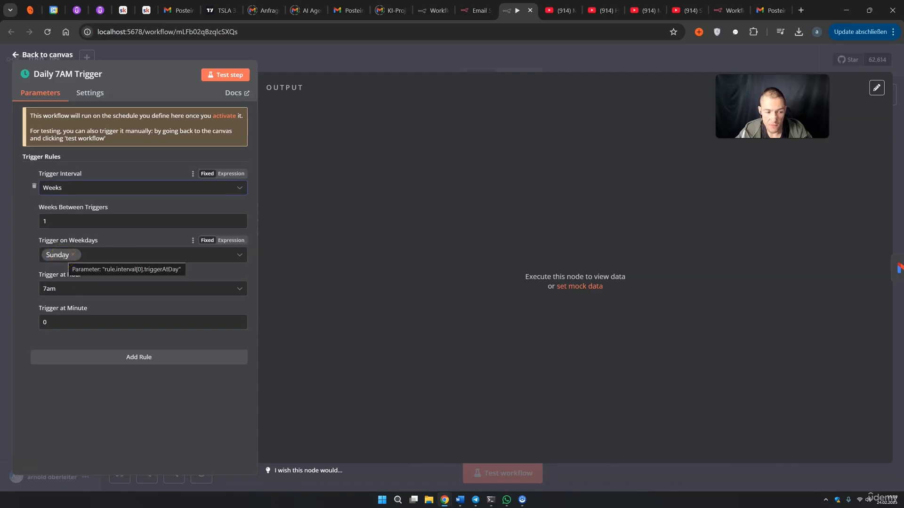
pyautogui.click(91, 188)
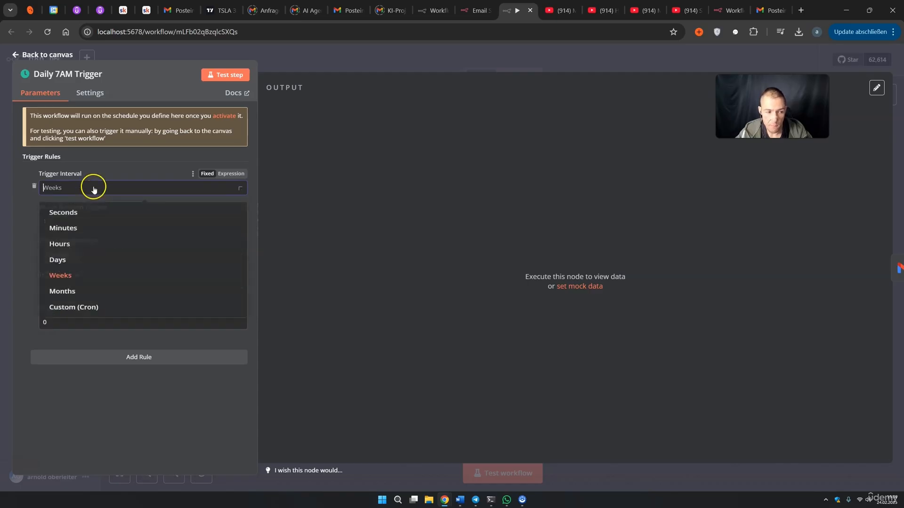
pyautogui.click(81, 263)
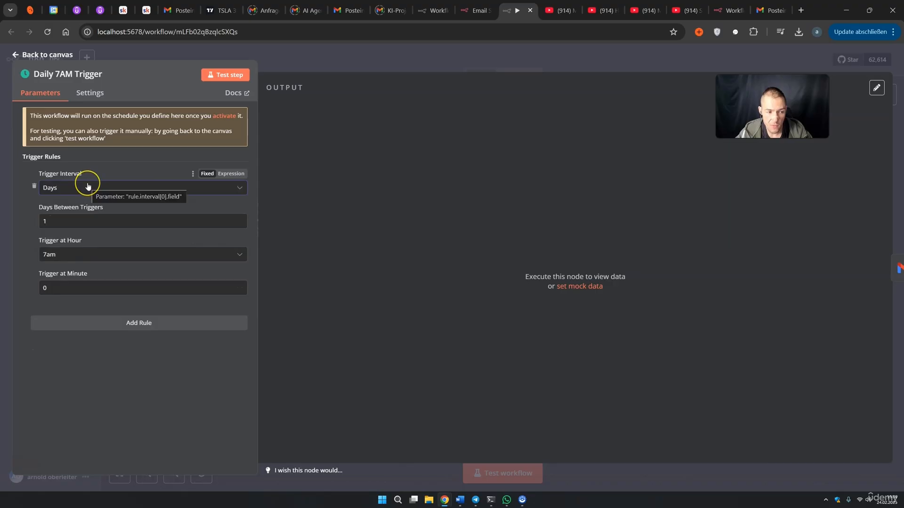
pyautogui.click(49, 257)
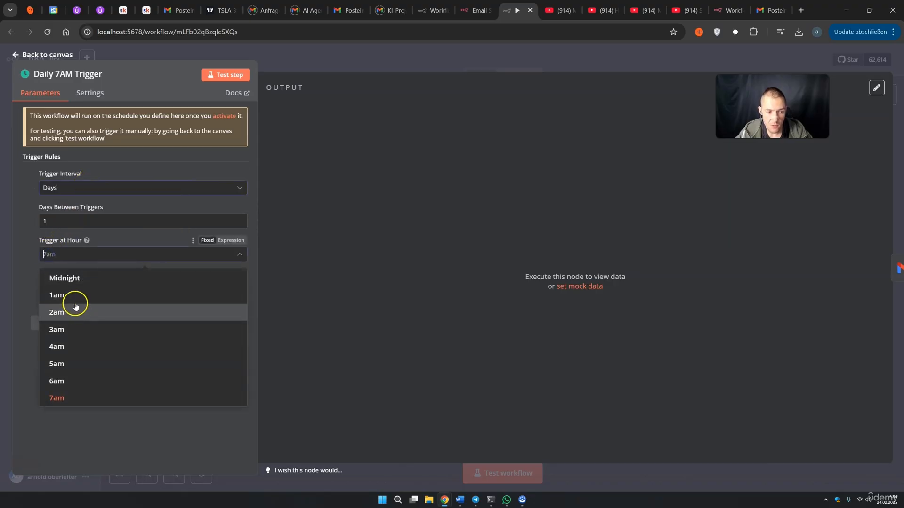
pyautogui.scroll(-5, 96, 365)
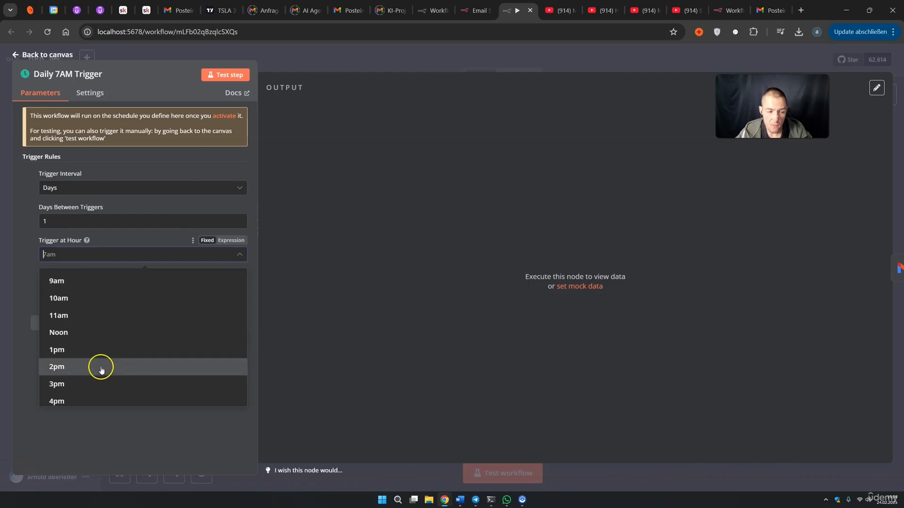
pyautogui.scroll(-2, 96, 364)
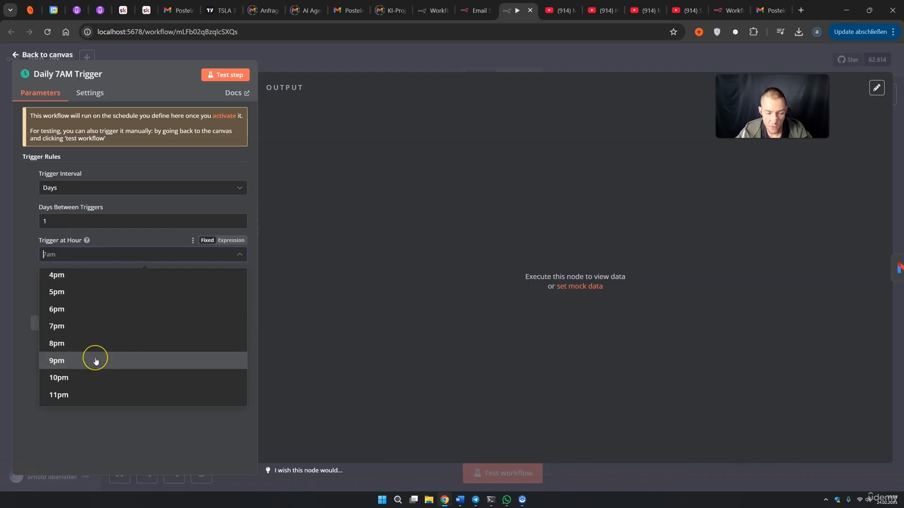
pyautogui.click(388, 297)
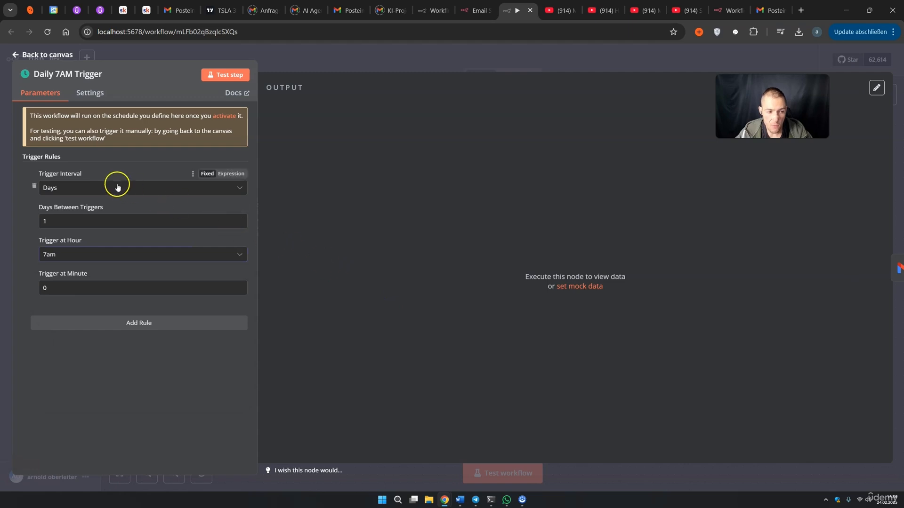
pyautogui.press('Escape')
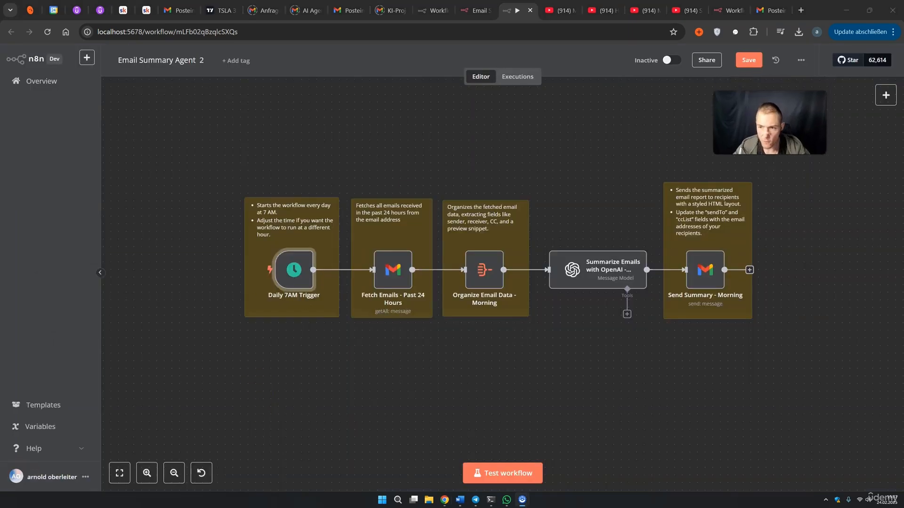
pyautogui.moveTo(188, 185); pyautogui.dragTo(331, 368)
pyautogui.doubleClick(294, 270)
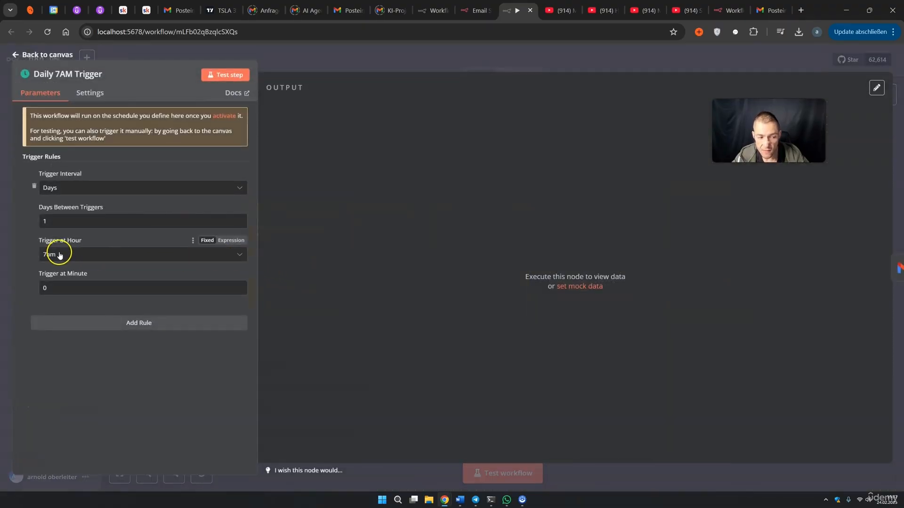
pyautogui.click(629, 63)
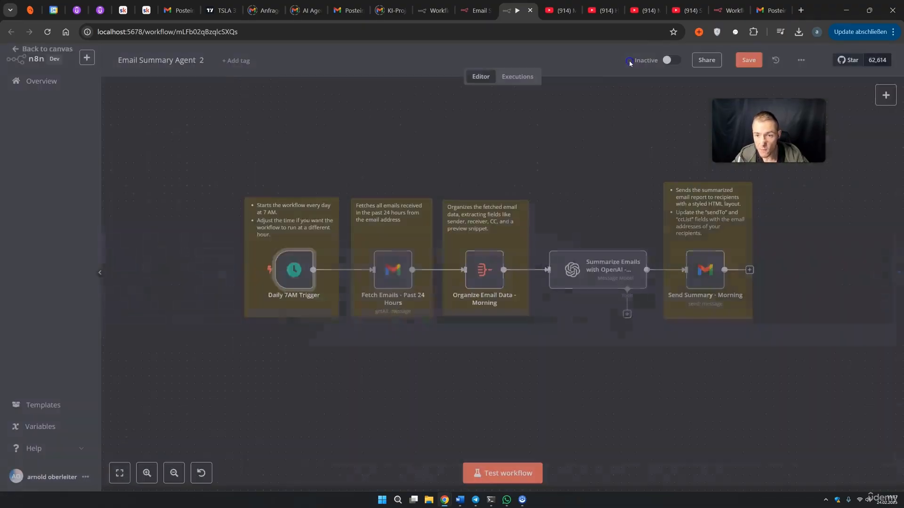
# Glance at the workflow settings and recheck the Daily 7AM Trigger schedule
pyautogui.click(799, 65)
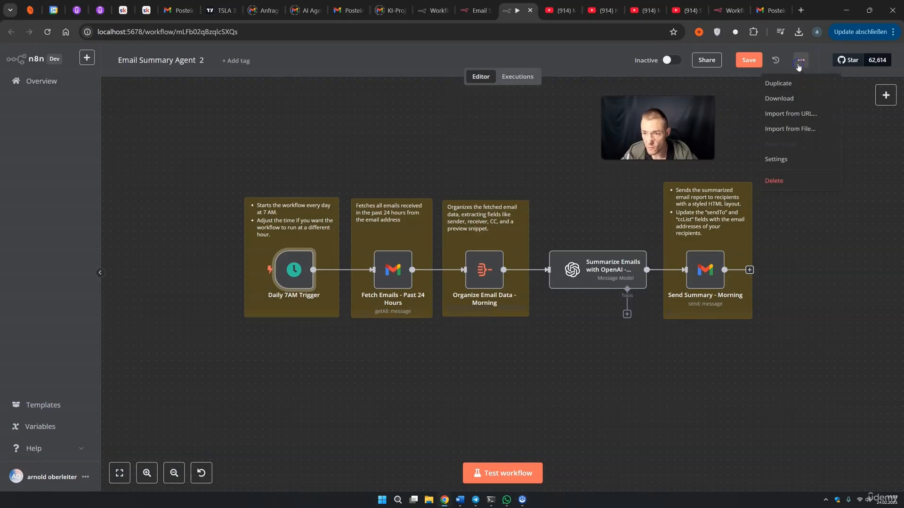
pyautogui.click(785, 159)
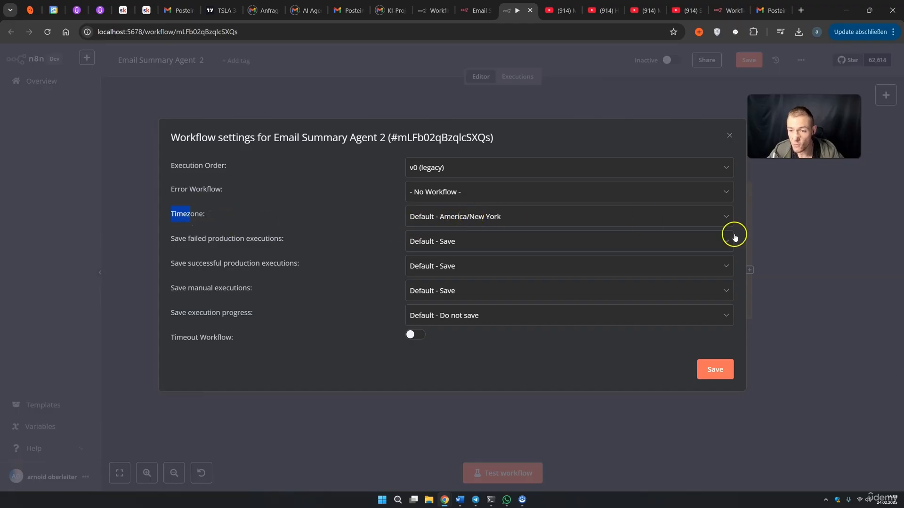
pyautogui.click(807, 244)
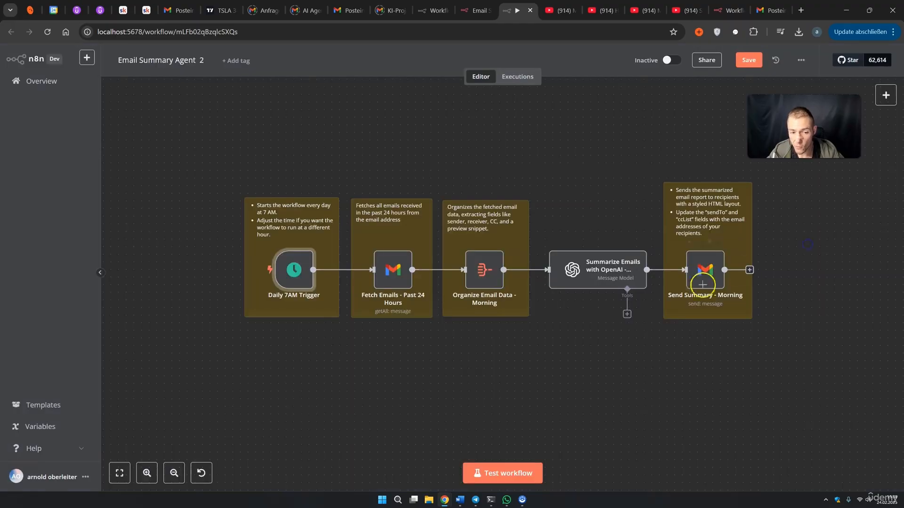
pyautogui.doubleClick(295, 280)
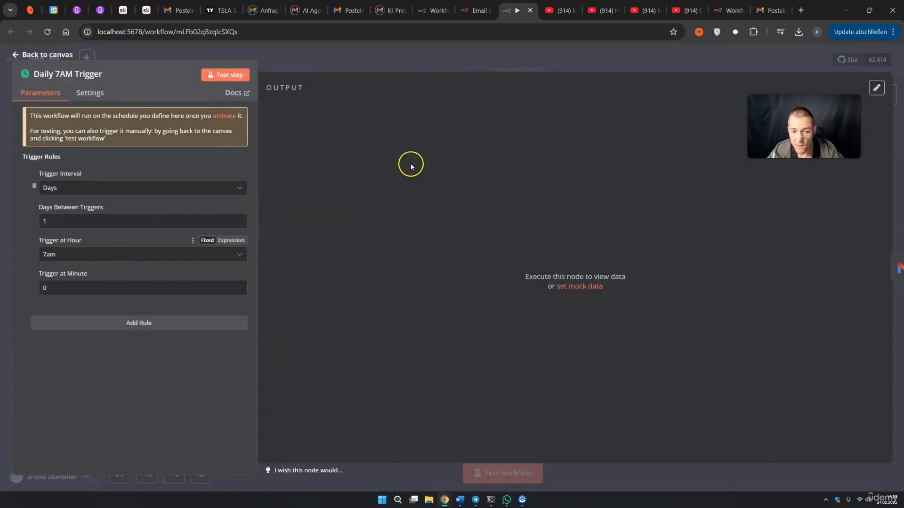
pyautogui.click(654, 67)
# Set the workflow timezone to Europe/Berlin and save the settings
pyautogui.click(801, 60)
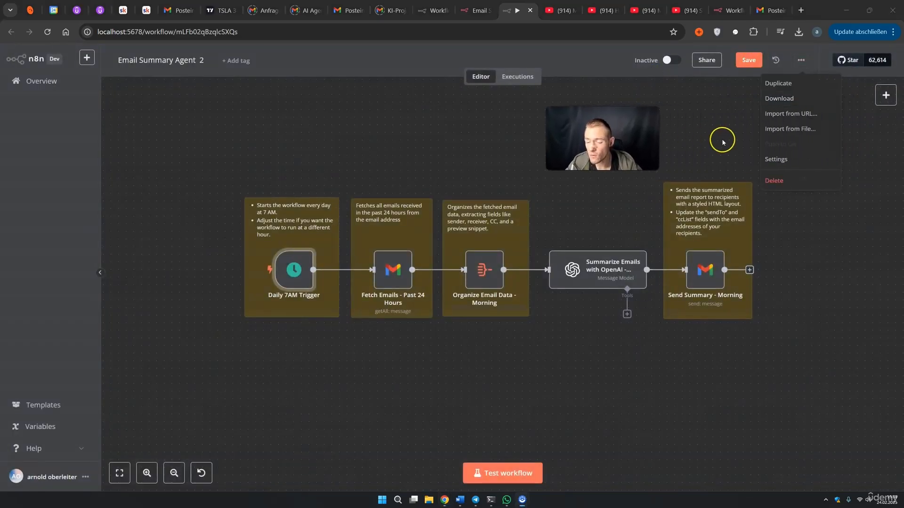
pyautogui.click(761, 161)
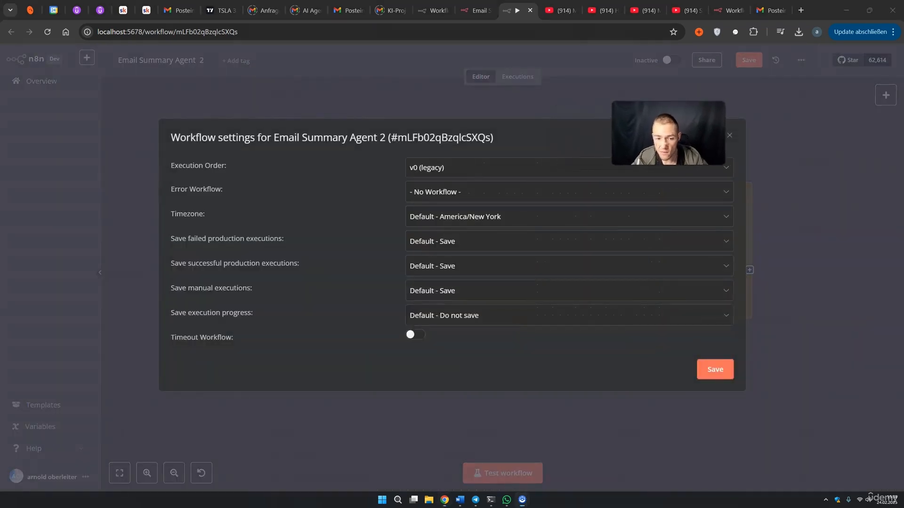
pyautogui.click(480, 217)
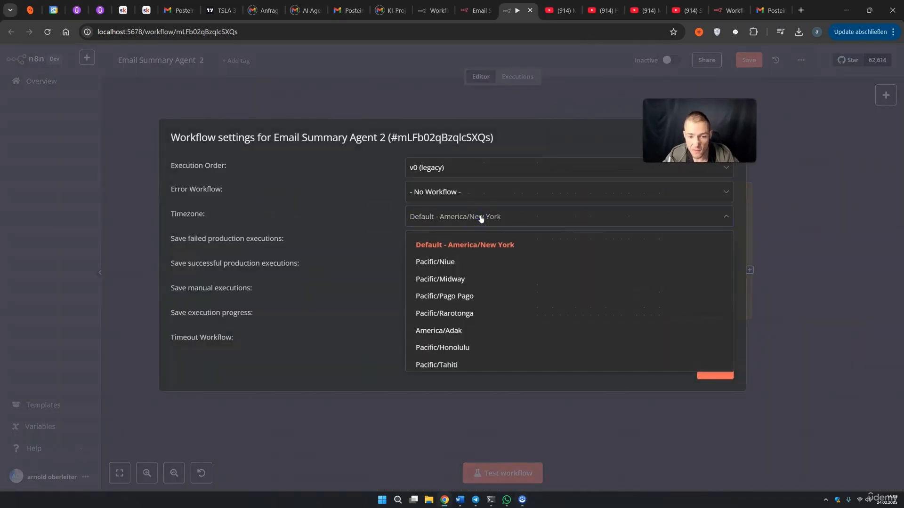
pyautogui.write('berl')
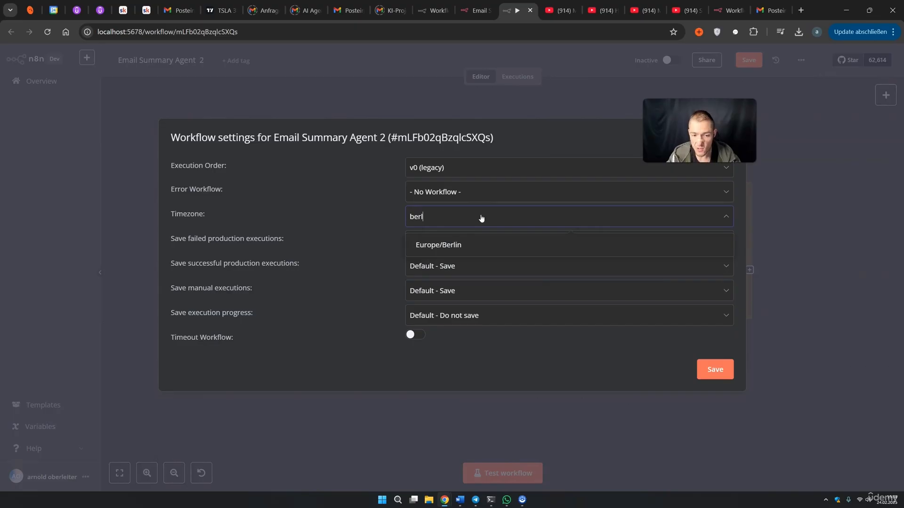
pyautogui.click(468, 240)
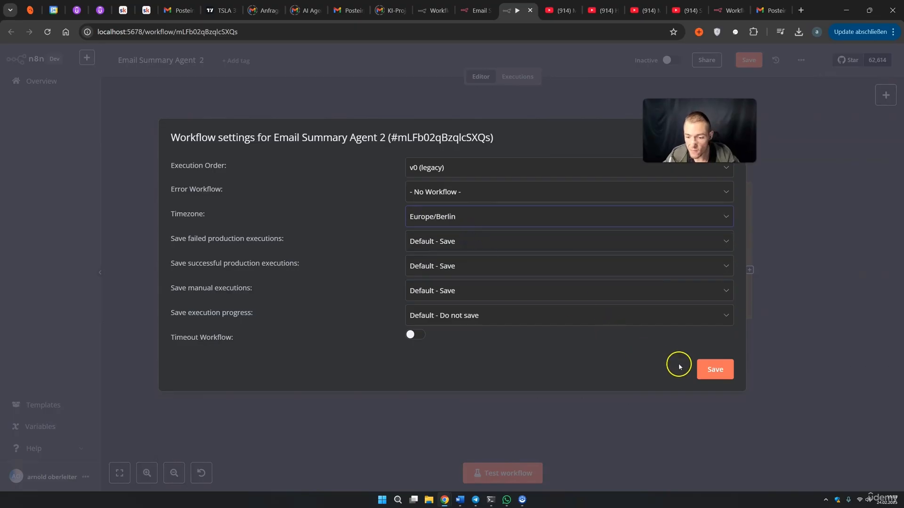
pyautogui.click(713, 372)
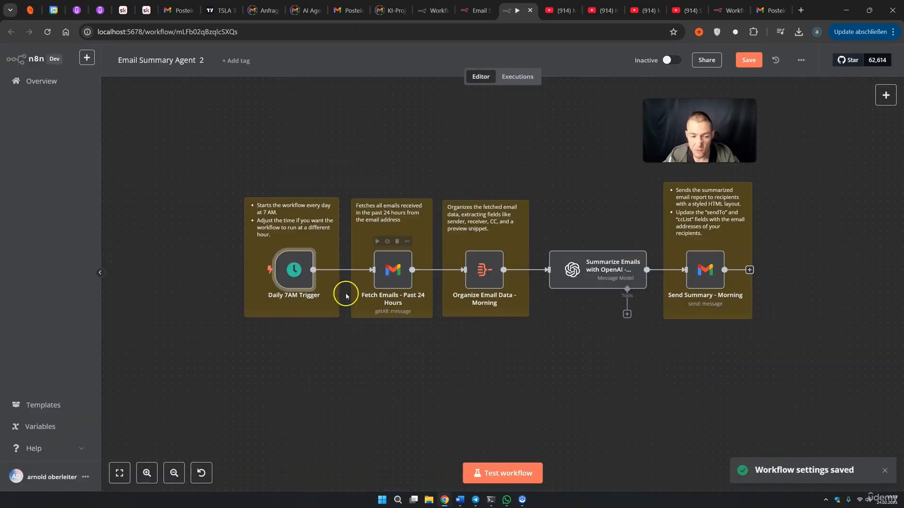
pyautogui.doubleClick(306, 282)
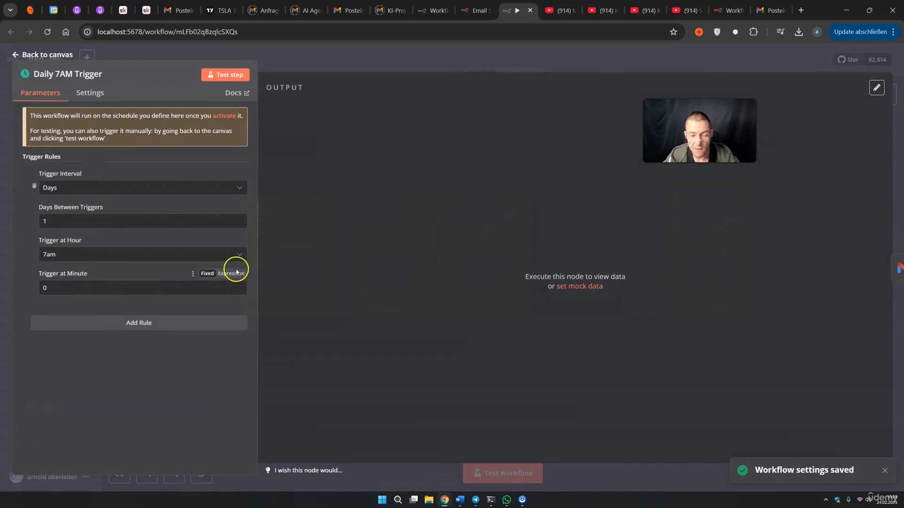
pyautogui.click(626, 67)
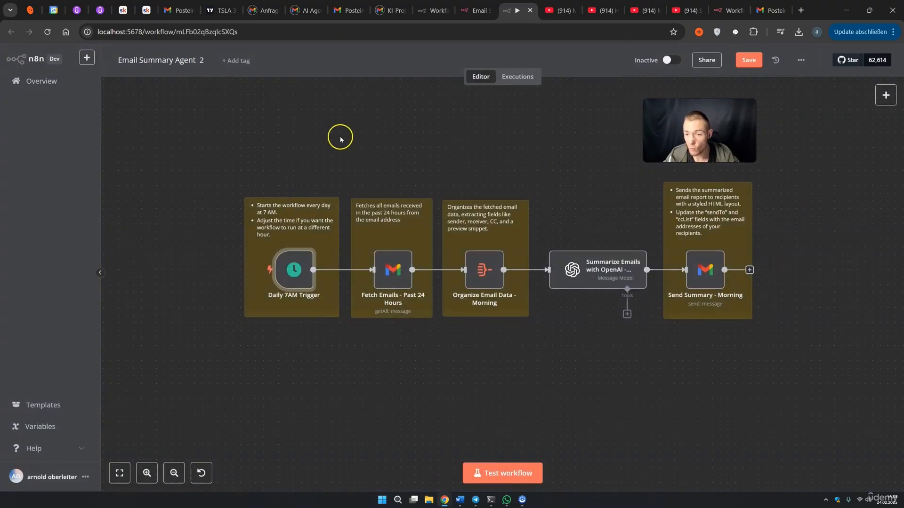
pyautogui.click(357, 137)
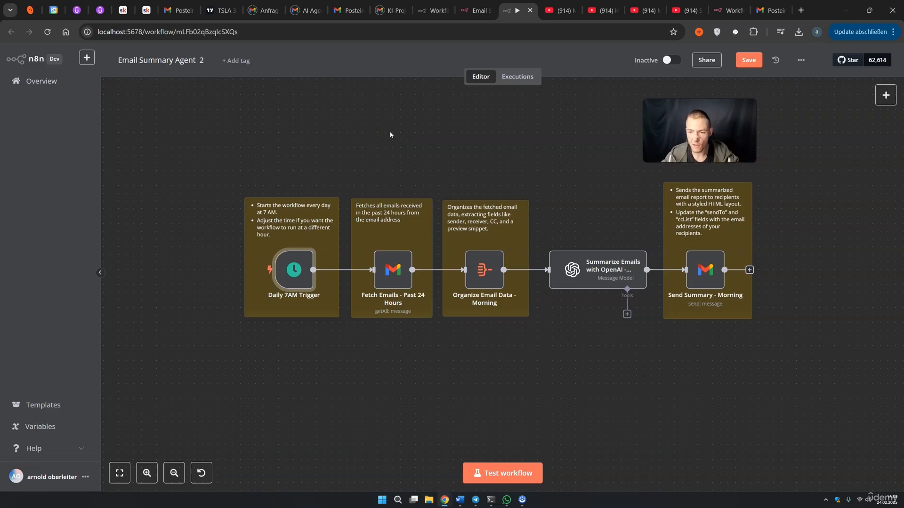
pyautogui.click(404, 141)
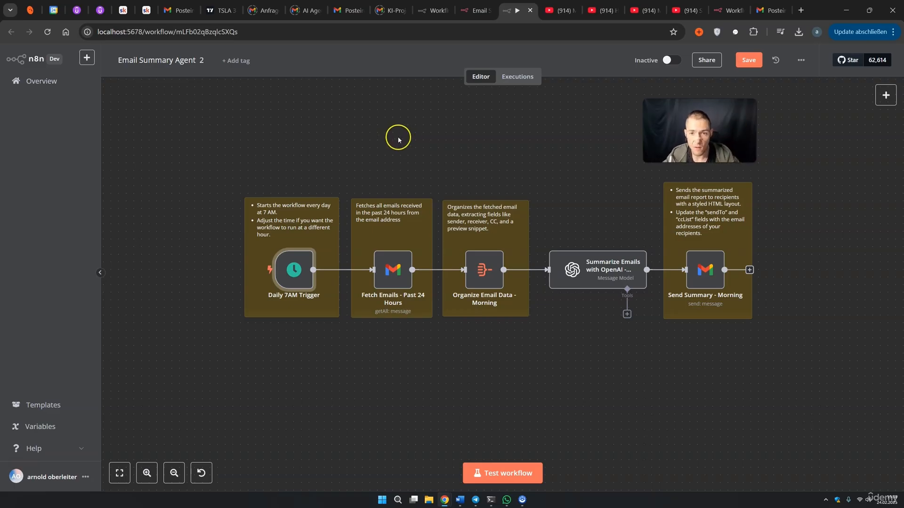
pyautogui.click(470, 69)
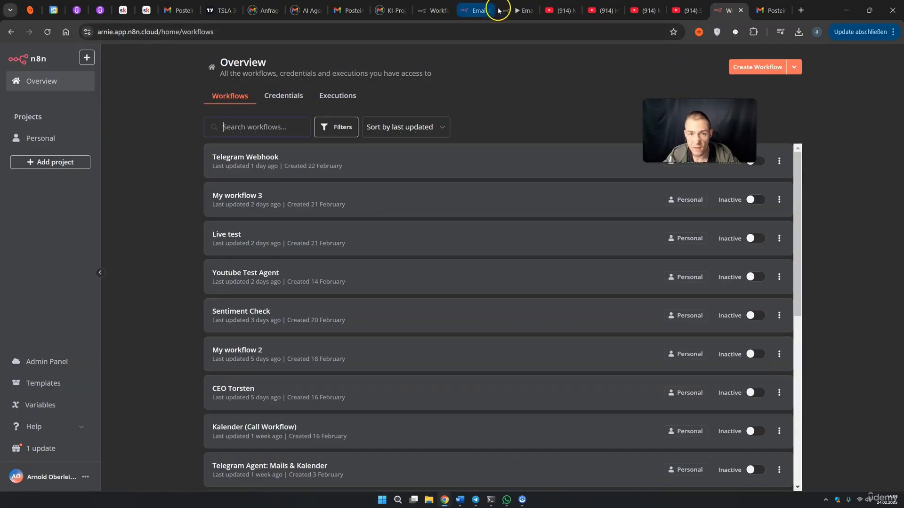
pyautogui.click(517, 10)
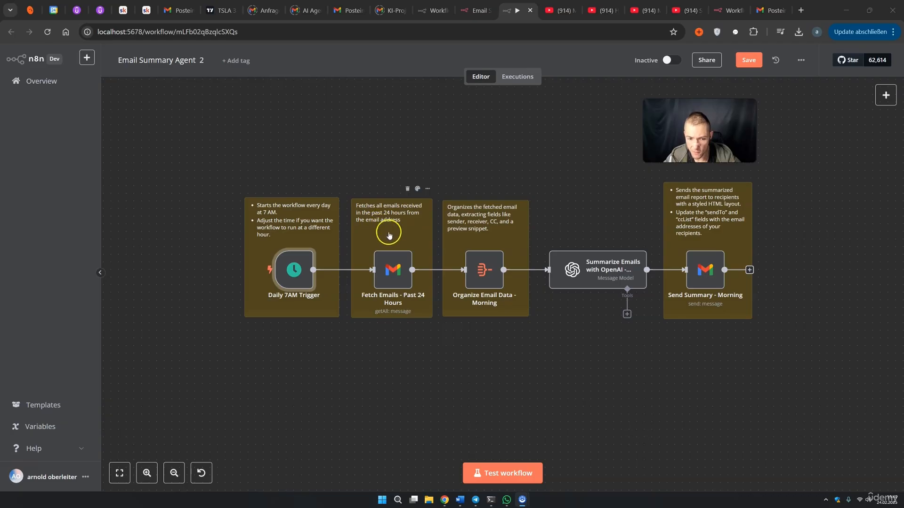
# In Fetch Emails - Past 24 Hours, keep Get Many, turn off Return All, set Limit 10, keep Simplify on
pyautogui.doubleClick(391, 269)
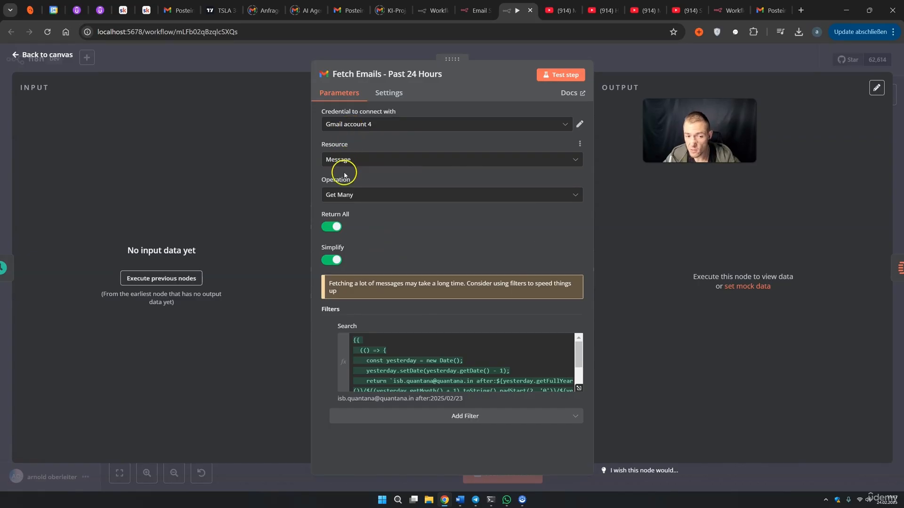
pyautogui.click(351, 195)
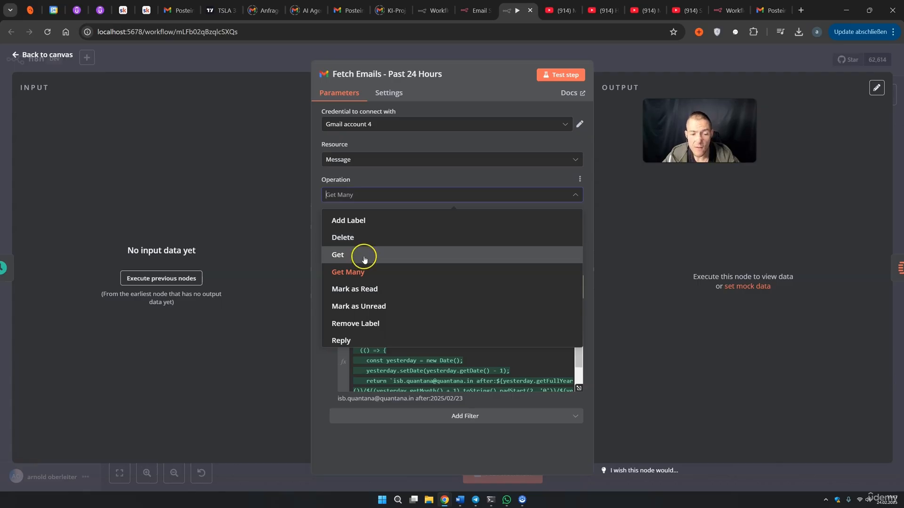
pyautogui.click(358, 272)
pyautogui.click(359, 273)
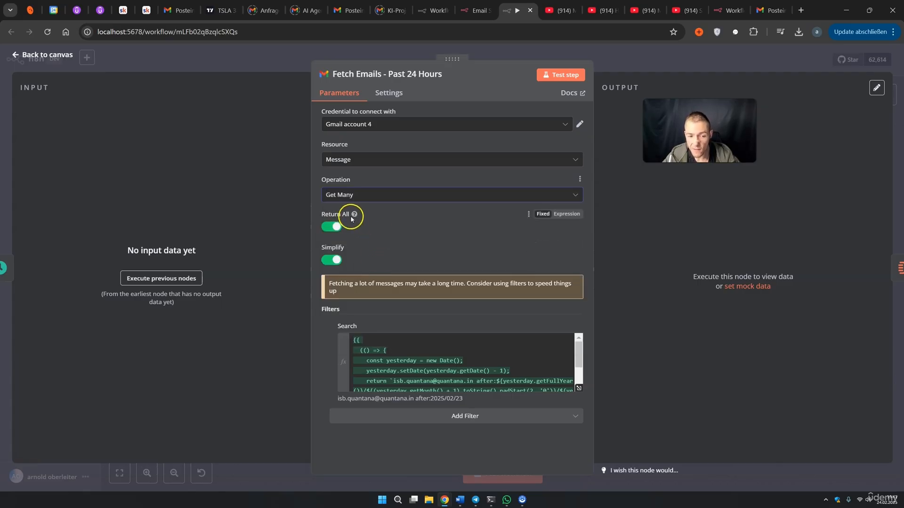
pyautogui.click(330, 228)
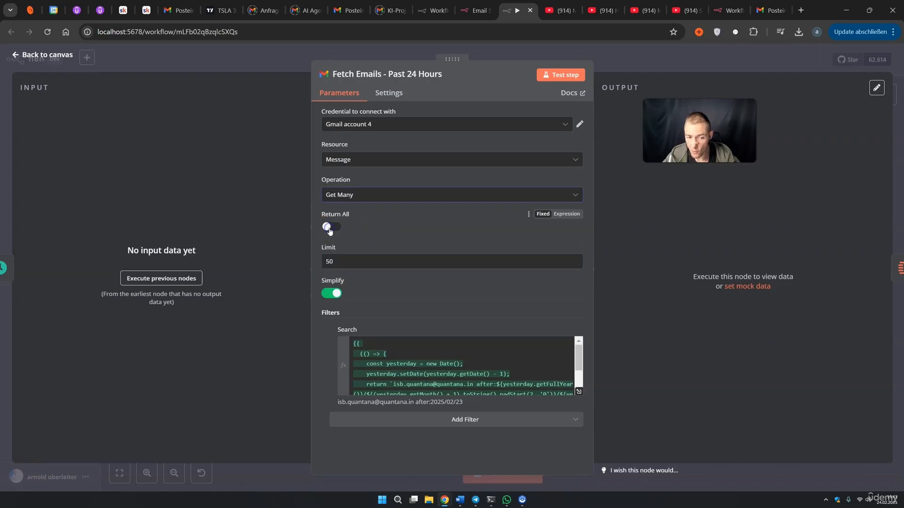
pyautogui.click(330, 259)
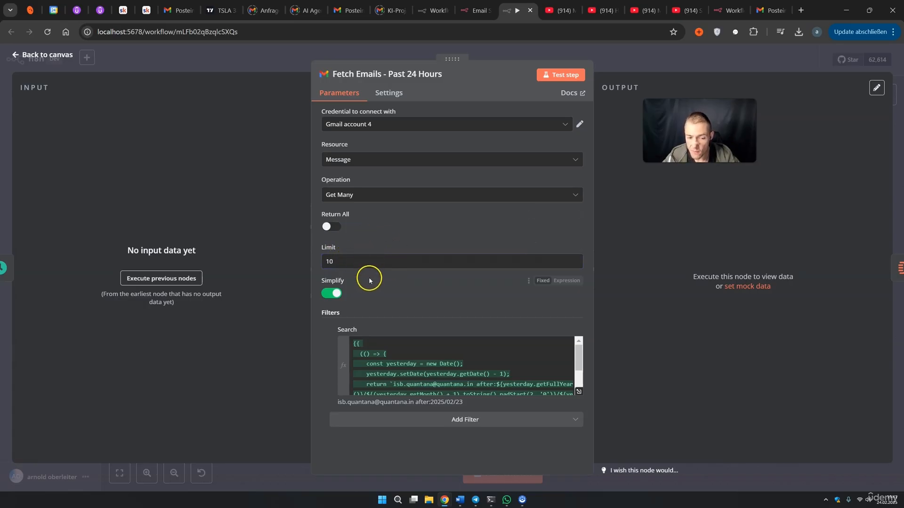
pyautogui.click(331, 295)
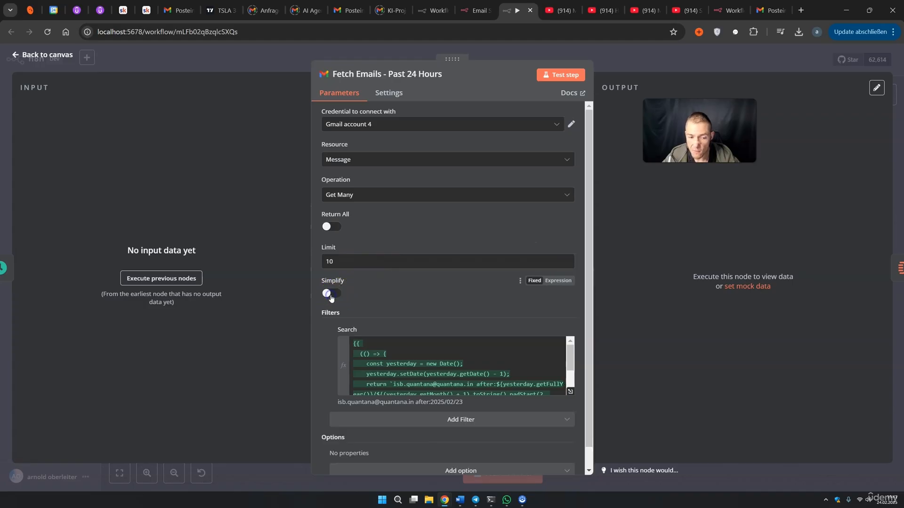
pyautogui.click(331, 295)
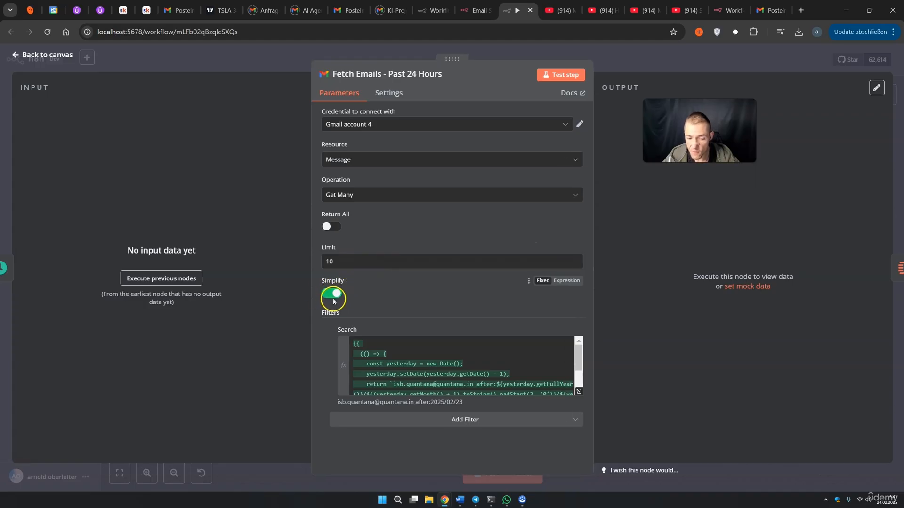
pyautogui.scroll(-2, 391, 360)
pyautogui.scroll(2, 392, 361)
# Review the date-based Gmail search expression in the expanded editor, then return to the canvas
pyautogui.moveTo(353, 344); pyautogui.dragTo(422, 383)
pyautogui.click(417, 383)
pyautogui.moveTo(421, 394); pyautogui.dragTo(342, 334)
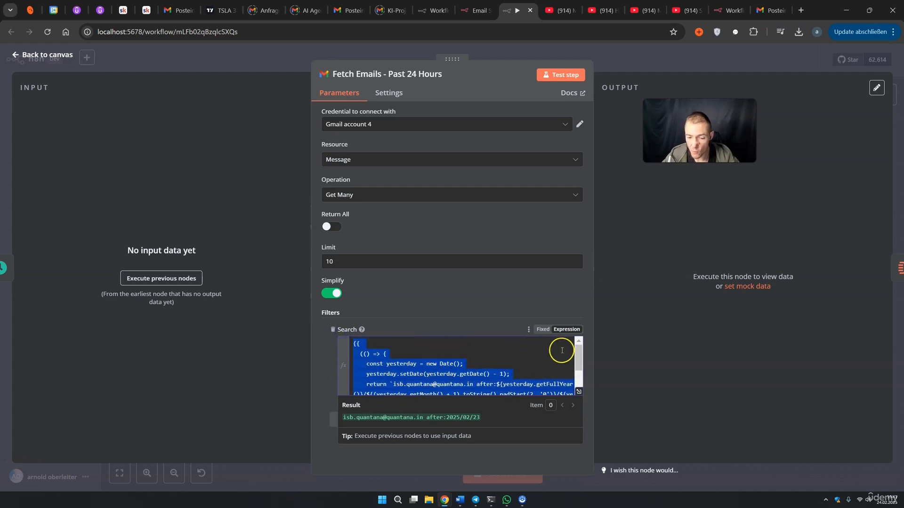
pyautogui.click(566, 331)
pyautogui.click(579, 393)
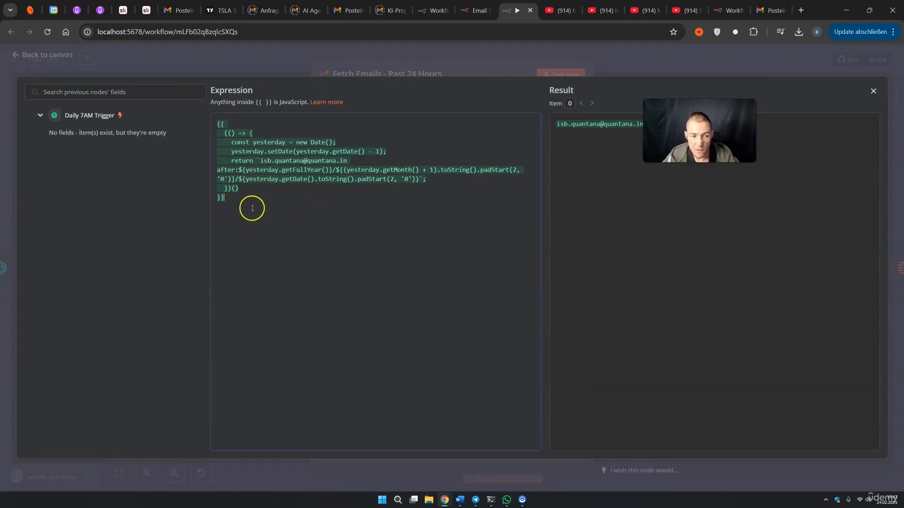
pyautogui.moveTo(245, 201); pyautogui.dragTo(210, 134)
pyautogui.click(271, 196)
pyautogui.moveTo(255, 170); pyautogui.dragTo(288, 163)
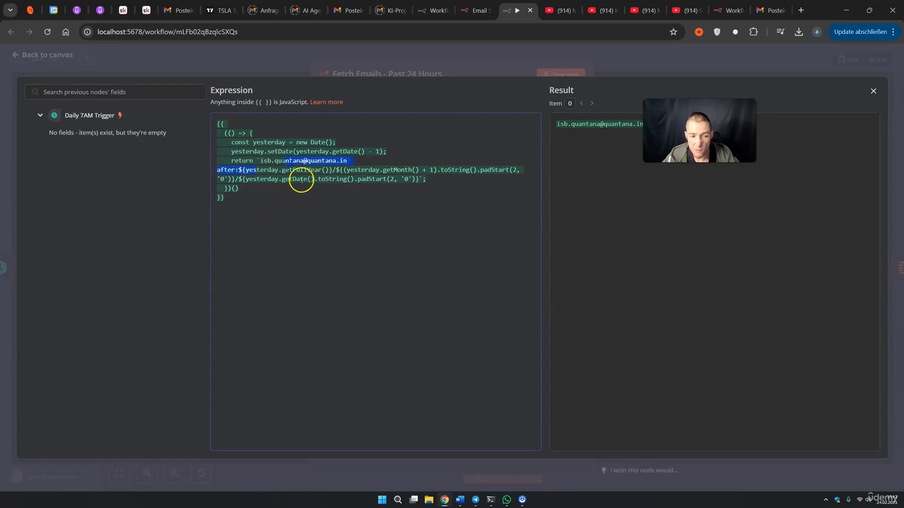
pyautogui.click(622, 72)
pyautogui.click(611, 66)
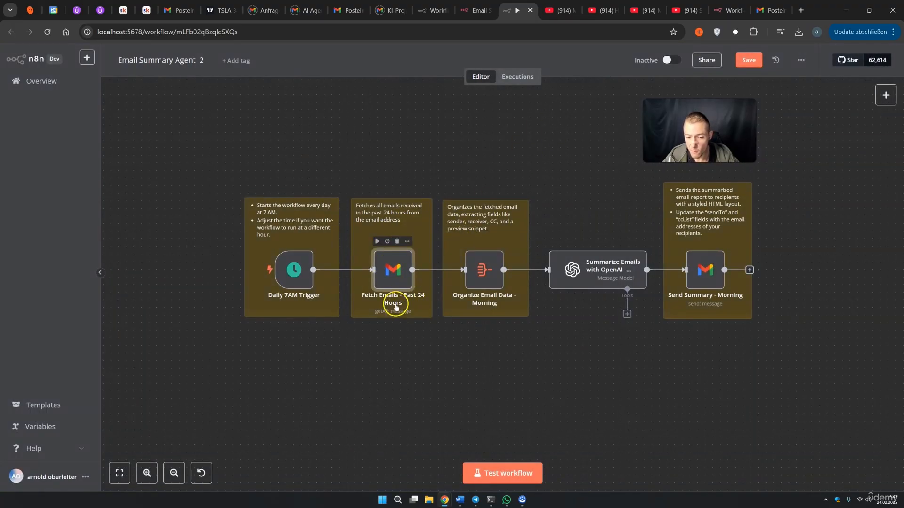
# Reopen Fetch Emails, confirm Return All stays off, check the Limit value, and close it
pyautogui.doubleClick(398, 279)
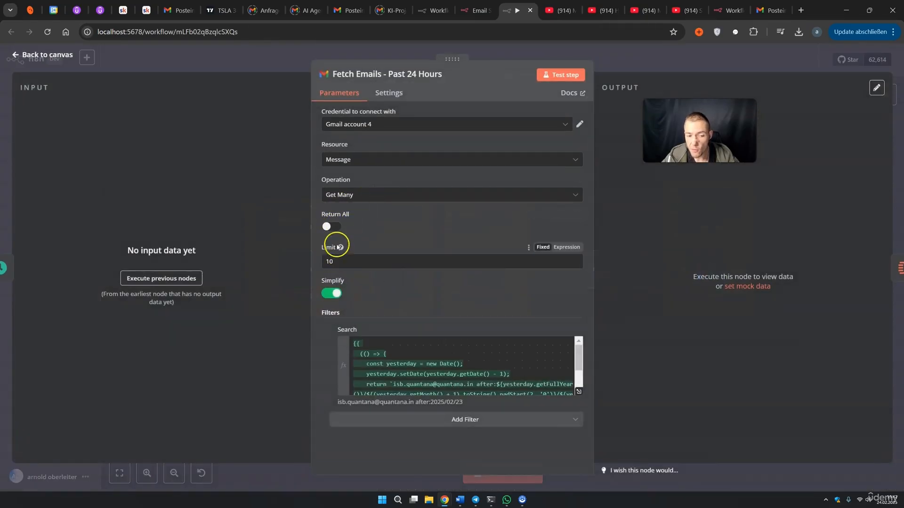
pyautogui.click(332, 227)
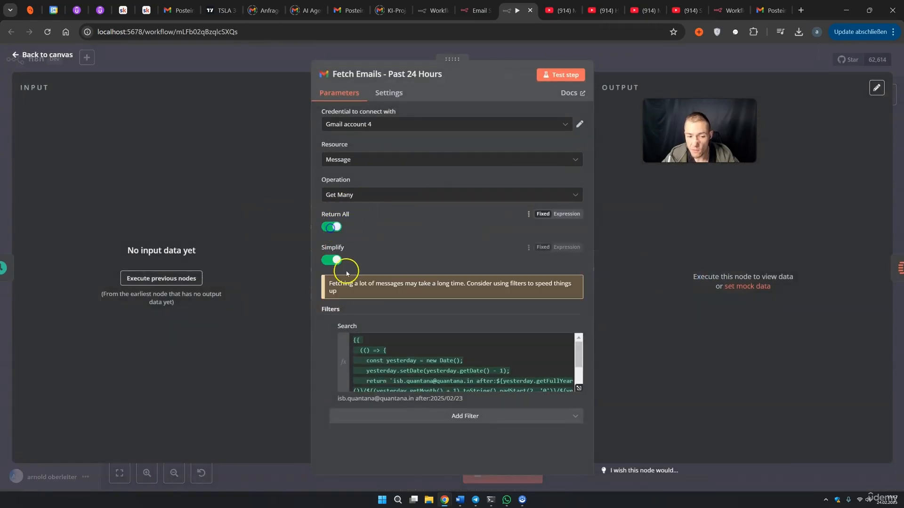
pyautogui.click(336, 228)
pyautogui.doubleClick(330, 264)
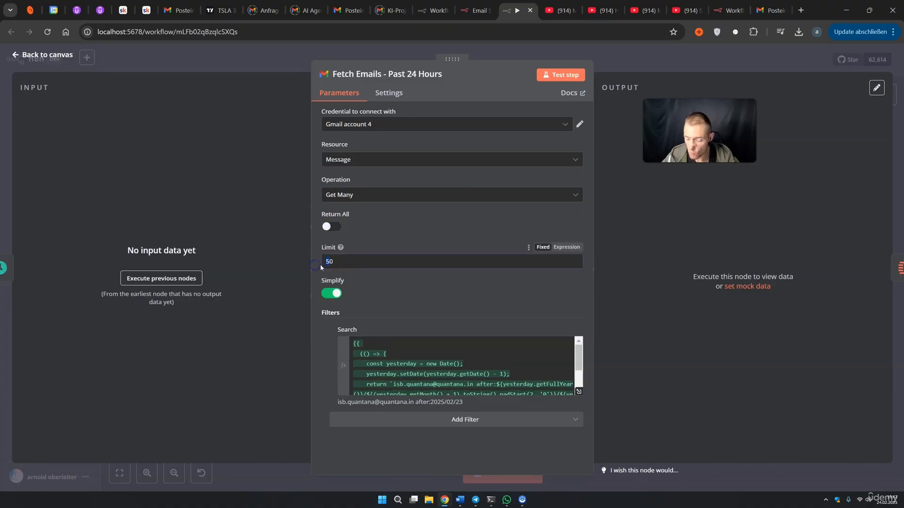
pyautogui.click(626, 81)
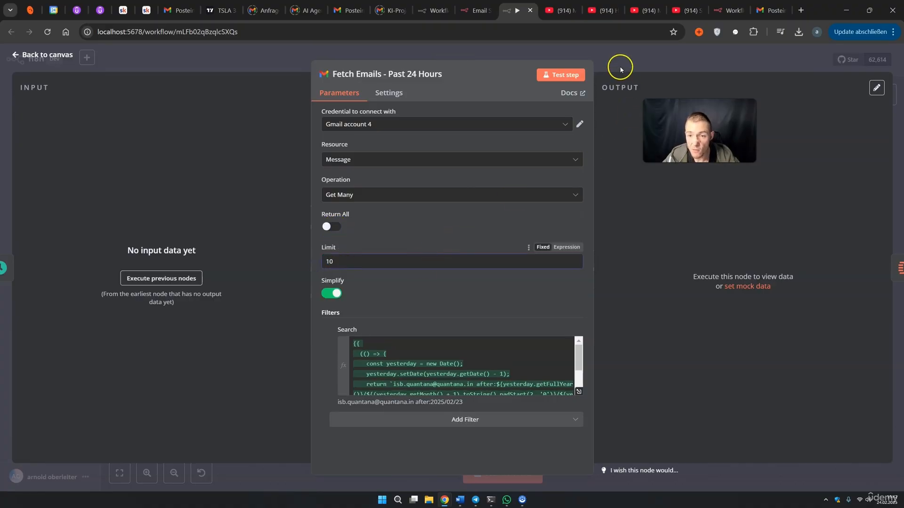
pyautogui.click(620, 70)
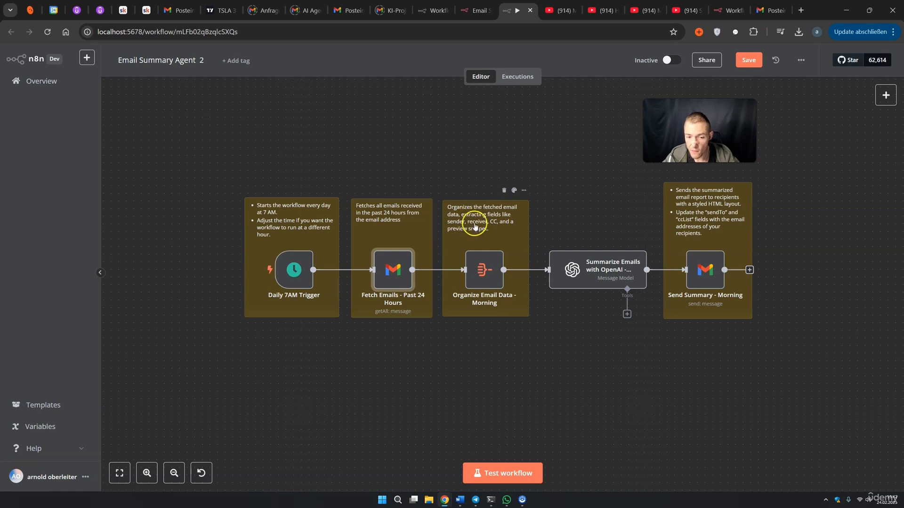
pyautogui.doubleClick(484, 273)
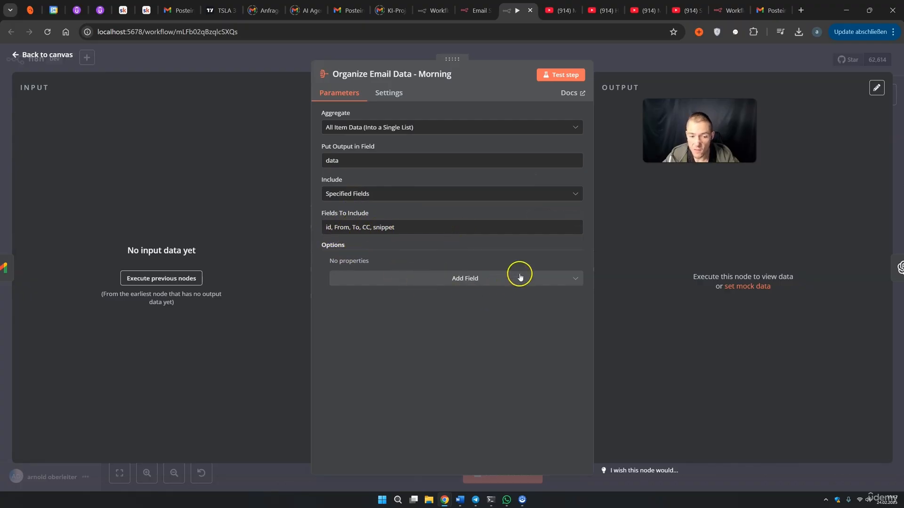
pyautogui.click(621, 67)
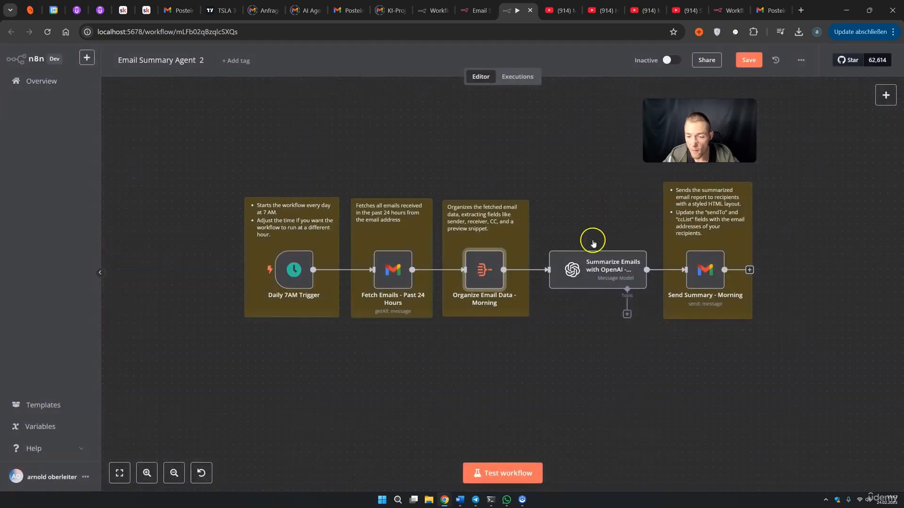
pyautogui.doubleClick(598, 269)
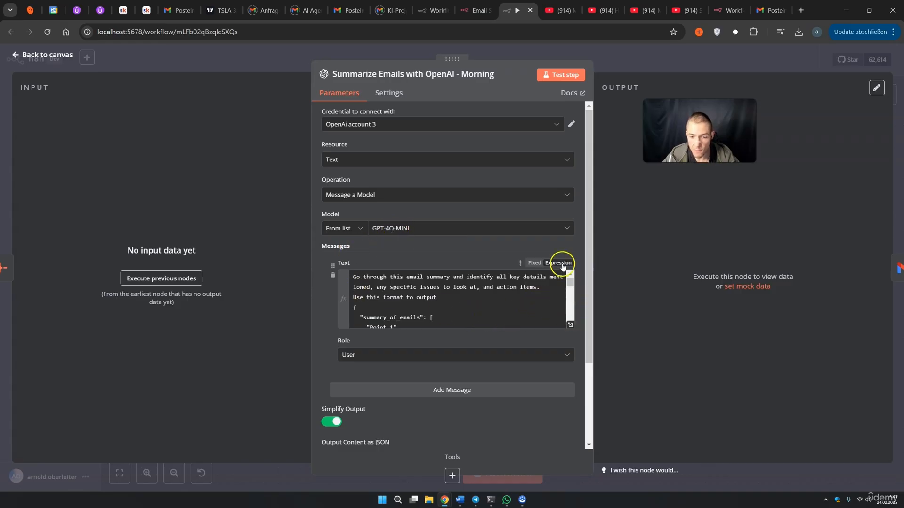
pyautogui.click(569, 325)
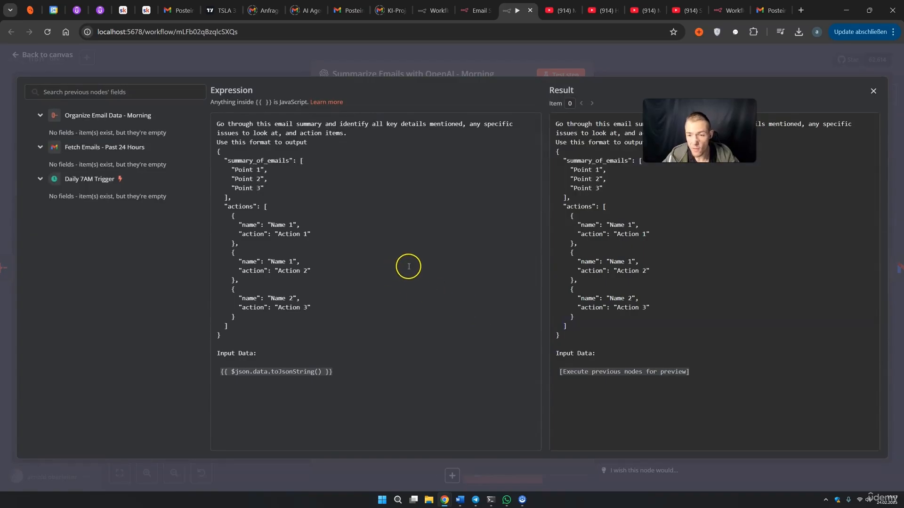
pyautogui.moveTo(251, 124); pyautogui.dragTo(310, 133)
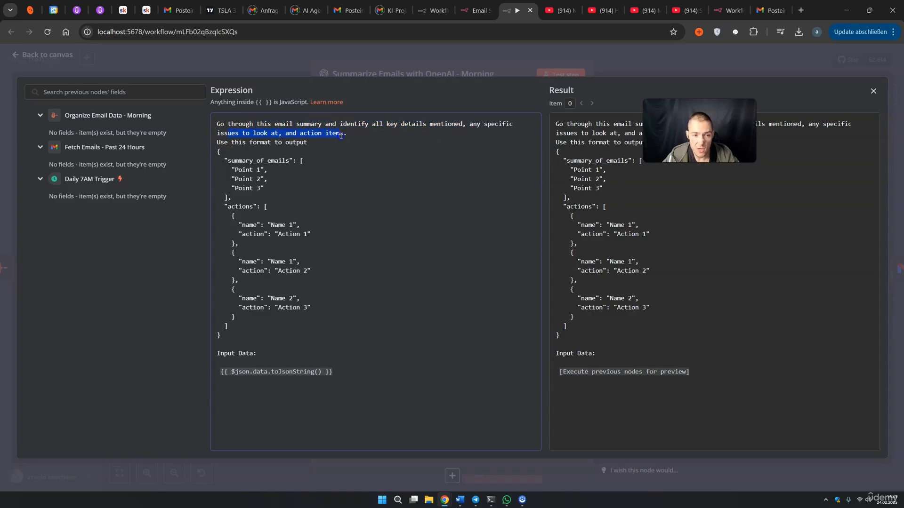
pyautogui.click(228, 141)
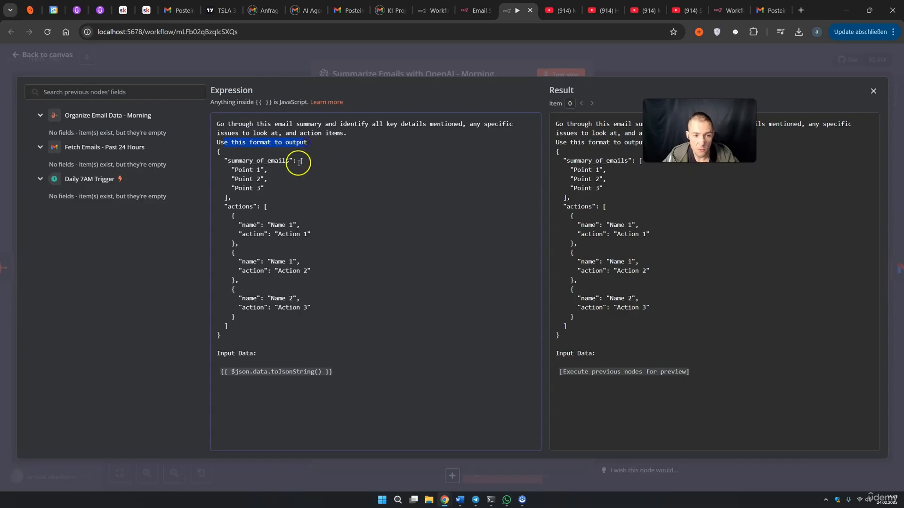
pyautogui.moveTo(235, 161); pyautogui.dragTo(265, 161)
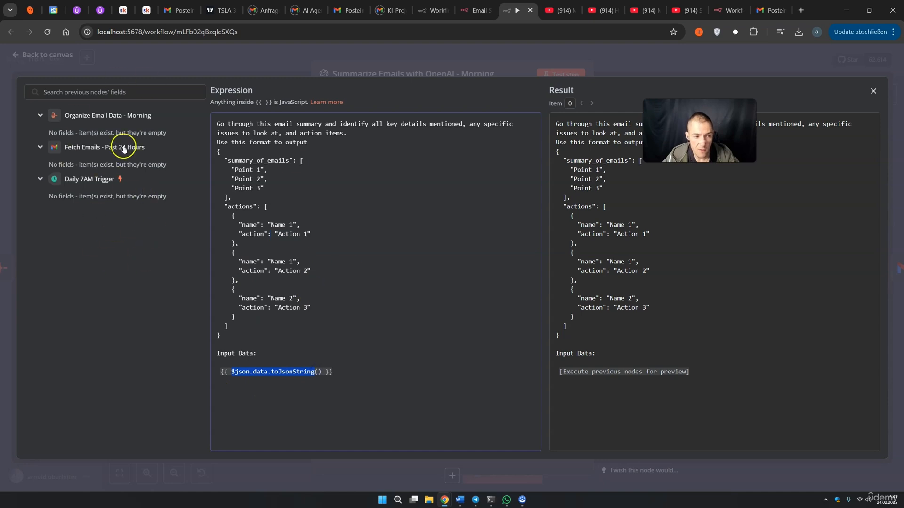
pyautogui.click(611, 76)
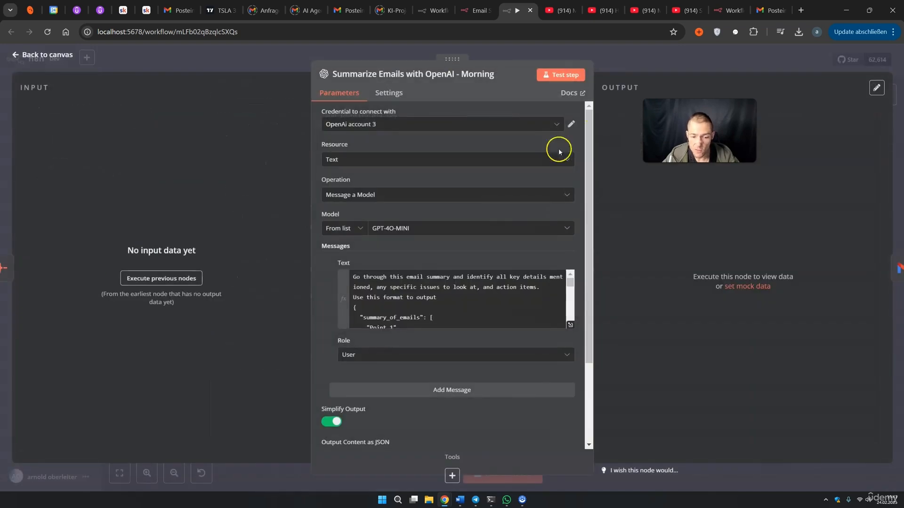
pyautogui.scroll(-5, 459, 282)
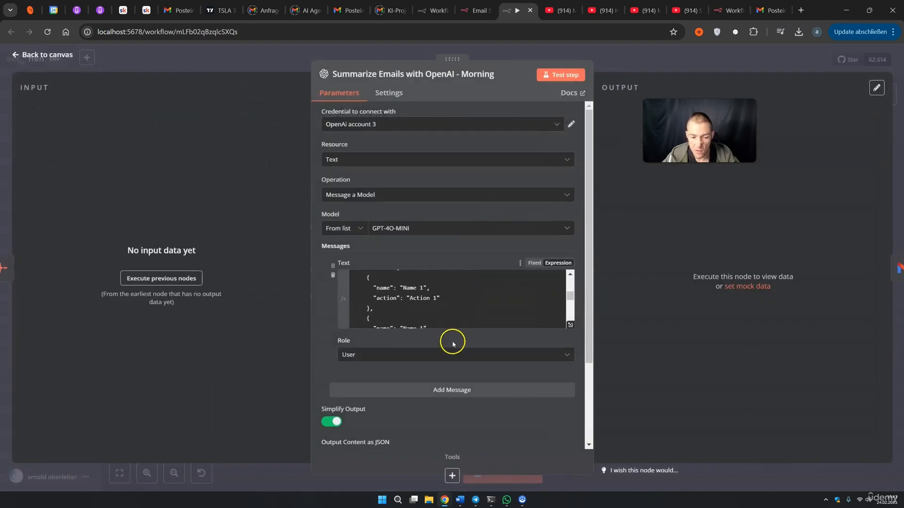
pyautogui.scroll(-3, 453, 344)
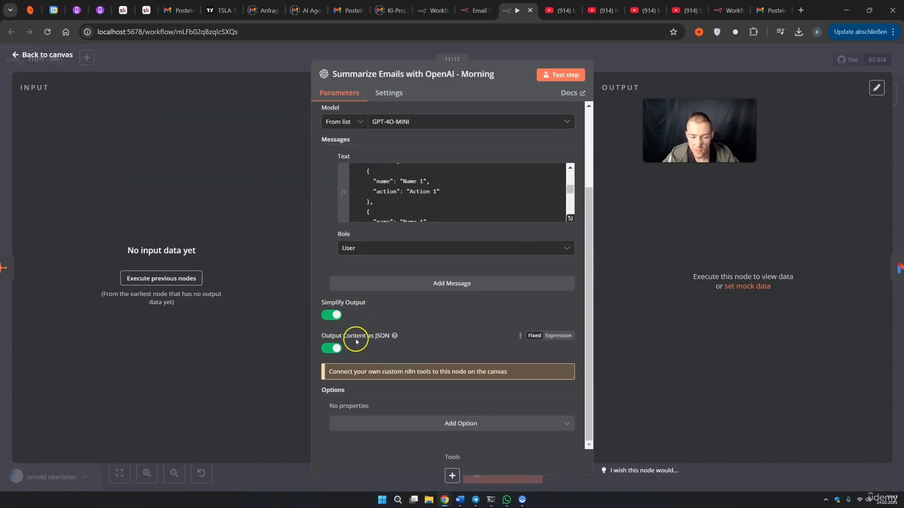
pyautogui.press('Escape')
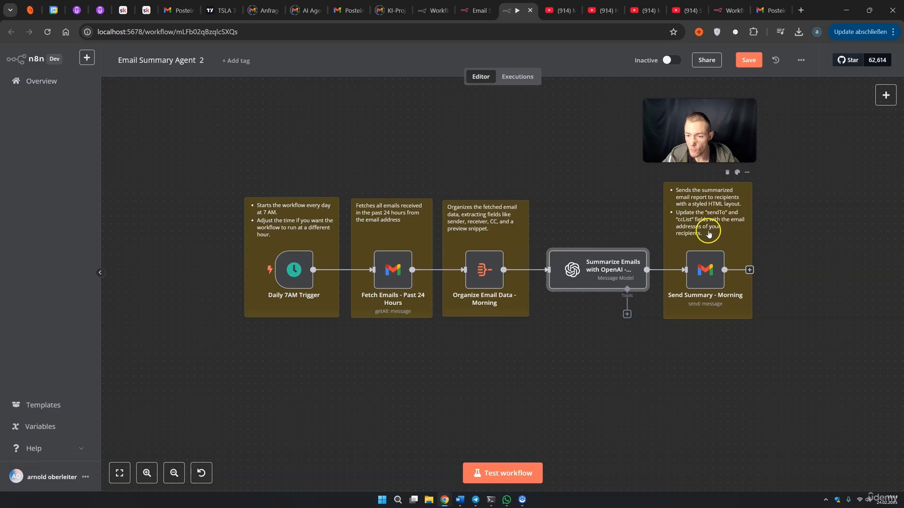
# In Send Summary - Morning, replace the recipient with your own e-mail address
pyautogui.doubleClick(705, 269)
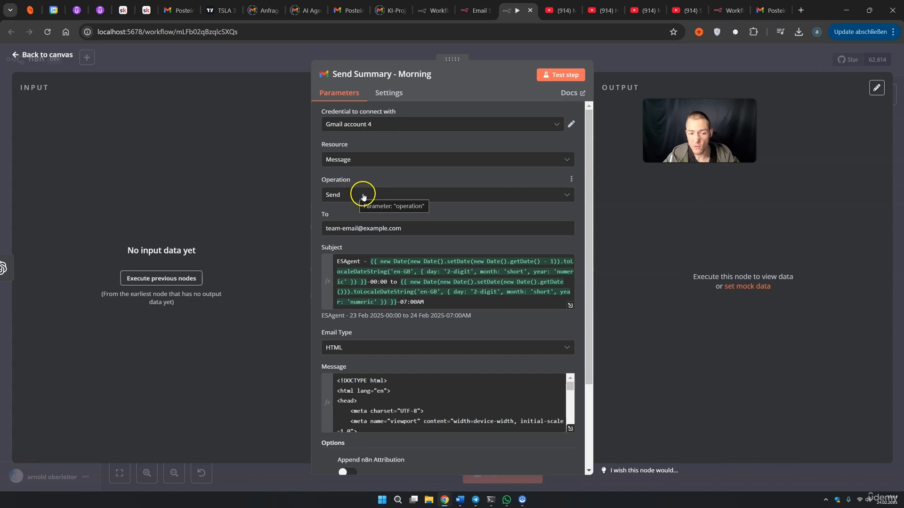
pyautogui.moveTo(417, 231); pyautogui.dragTo(374, 230)
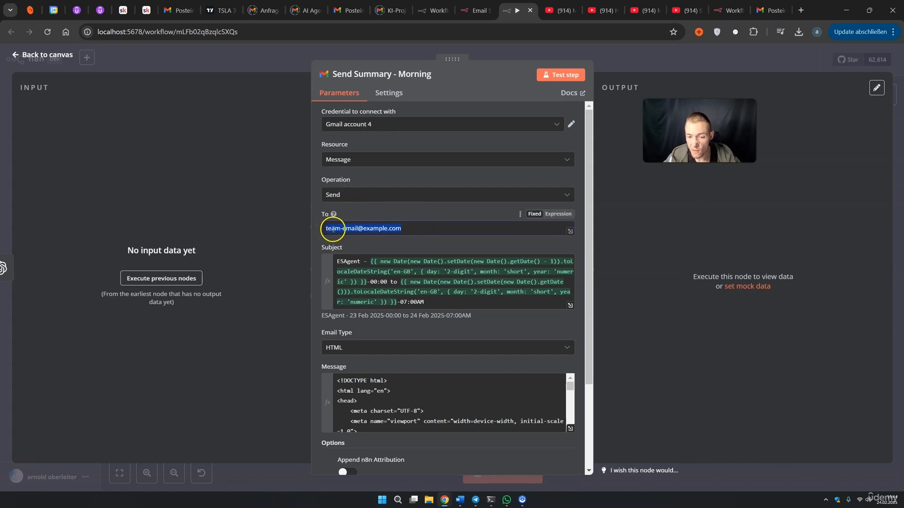
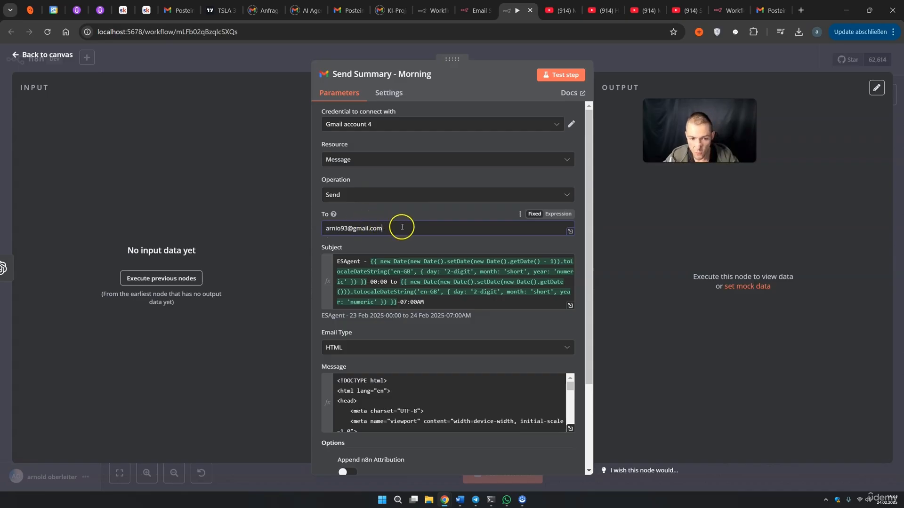
pyautogui.click(276, 253)
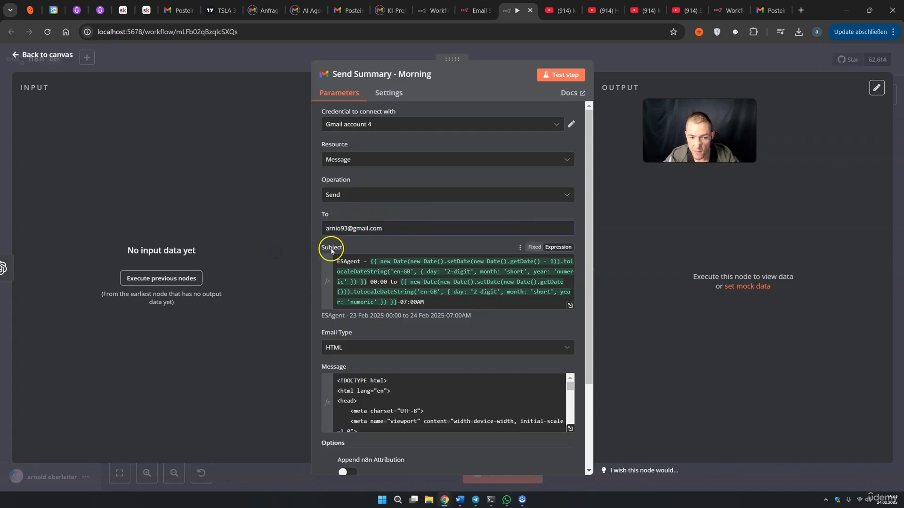
# Review the subject and HTML message body expressions in the full editor
pyautogui.click(569, 306)
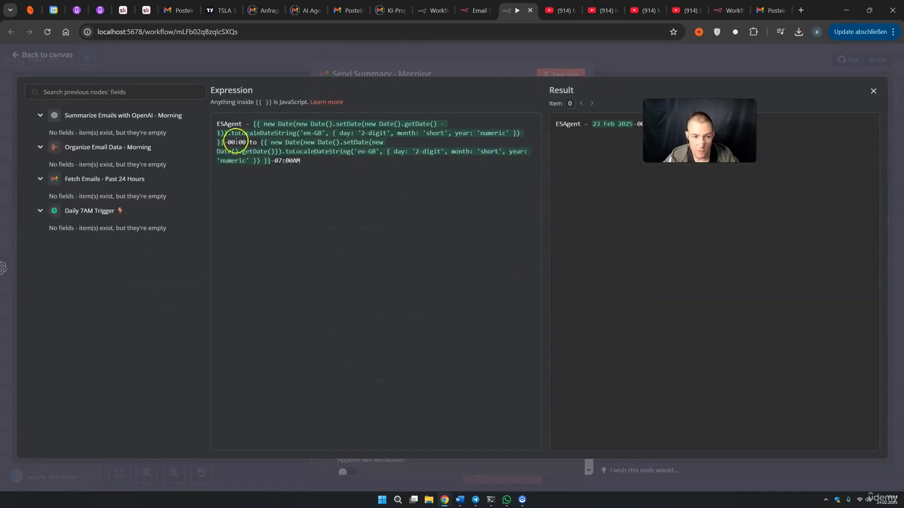
pyautogui.moveTo(275, 161); pyautogui.dragTo(270, 161)
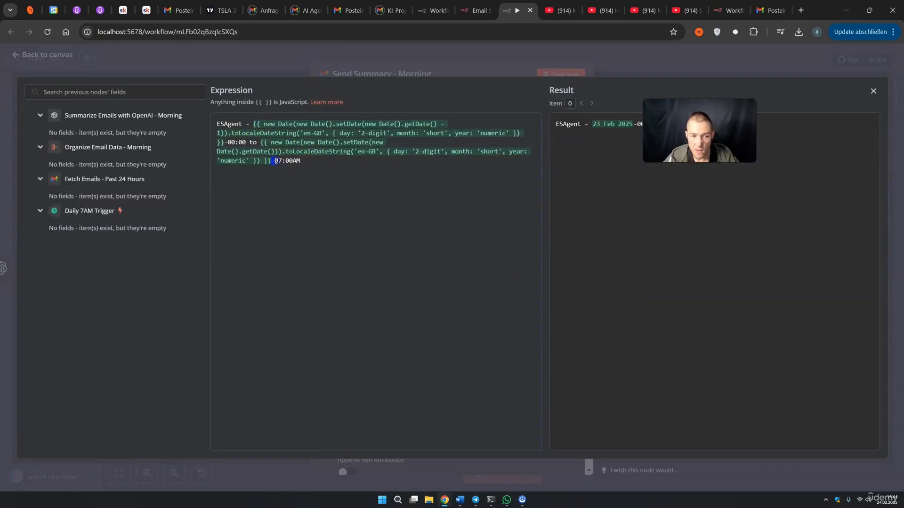
pyautogui.click(492, 74)
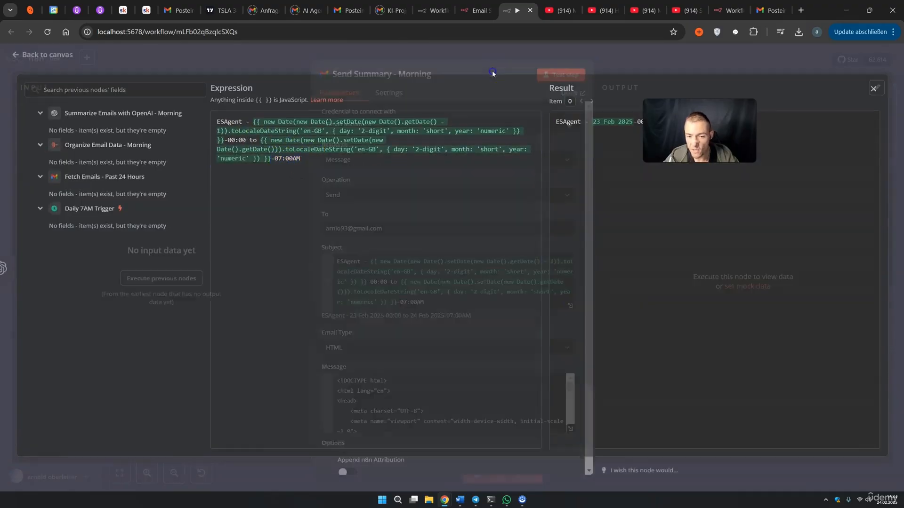
pyautogui.scroll(-3, 467, 236)
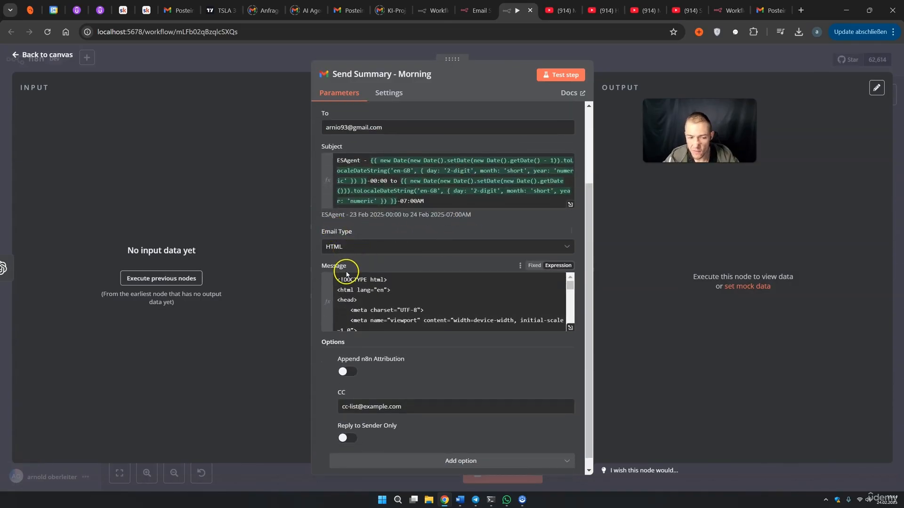
pyautogui.click(570, 328)
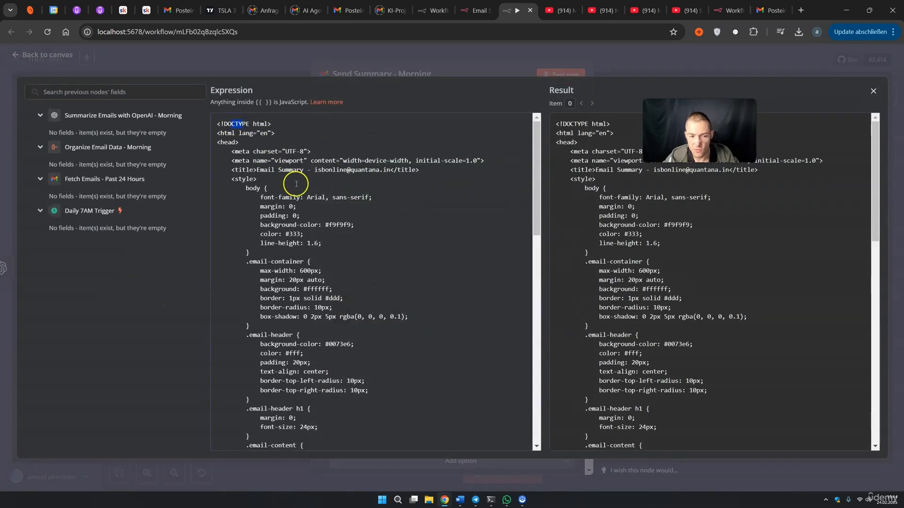
pyautogui.scroll(-6, 347, 207)
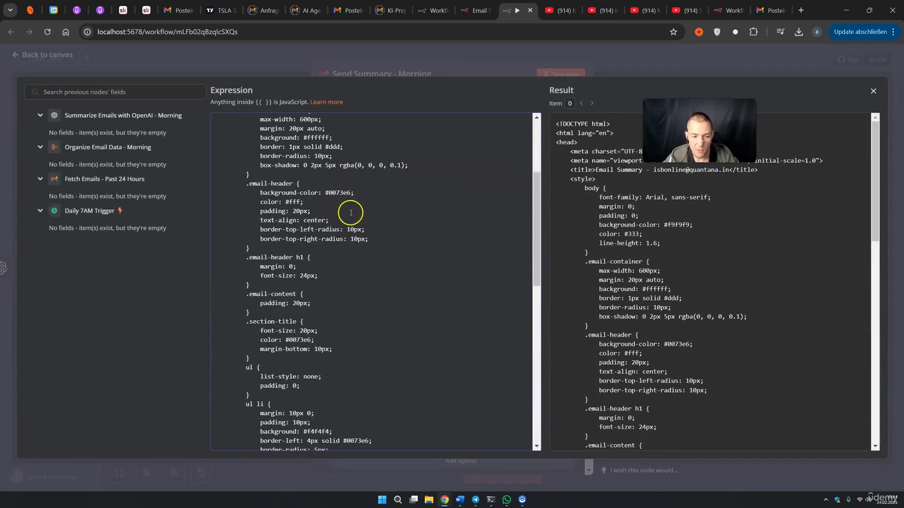
pyautogui.scroll(-7, 358, 248)
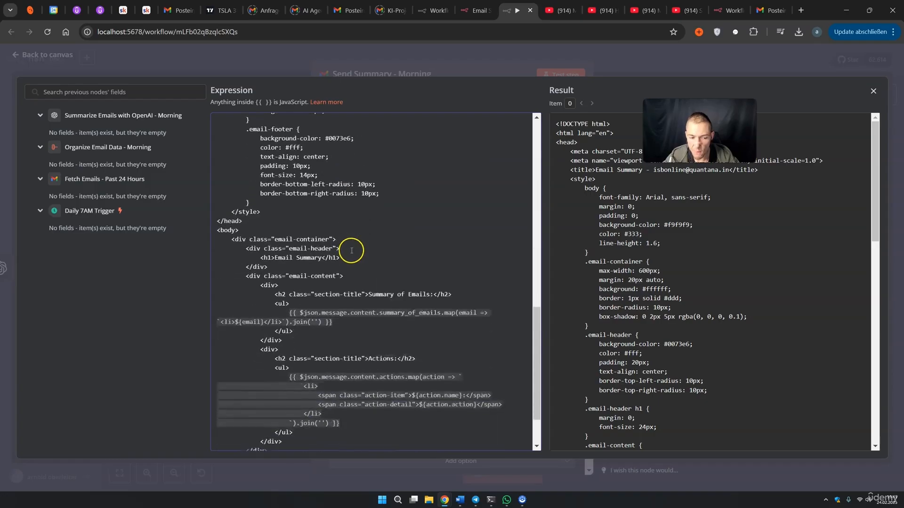
pyautogui.click(596, 66)
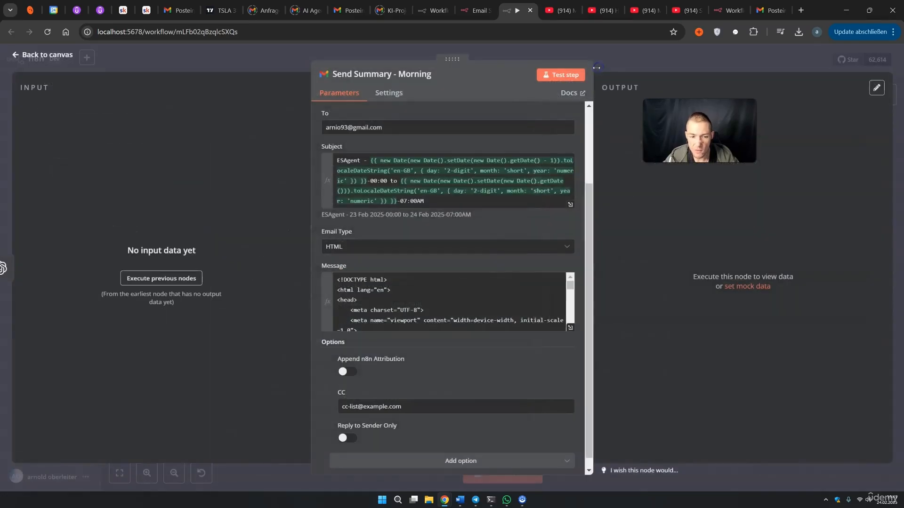
# Switch off Append n8n Attribution and close the node settings
pyautogui.scroll(-2, 444, 308)
pyautogui.scroll(-1, 350, 354)
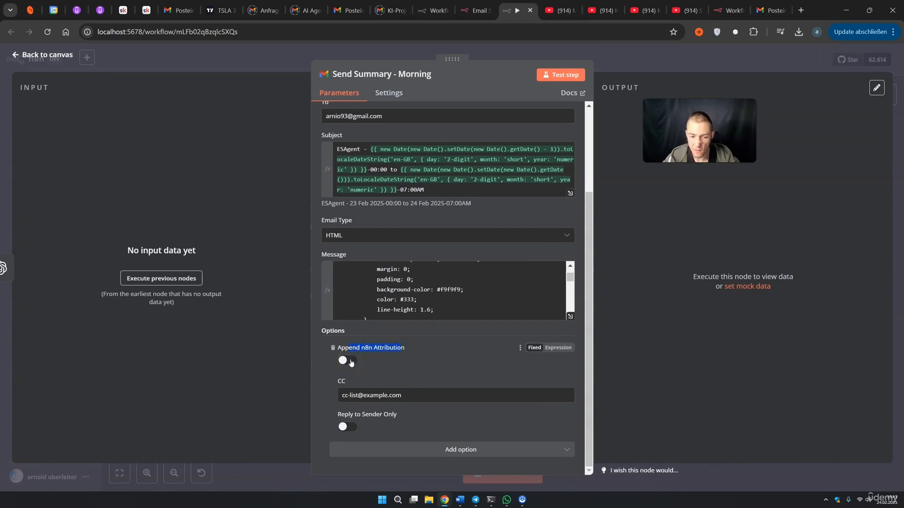
pyautogui.click(353, 364)
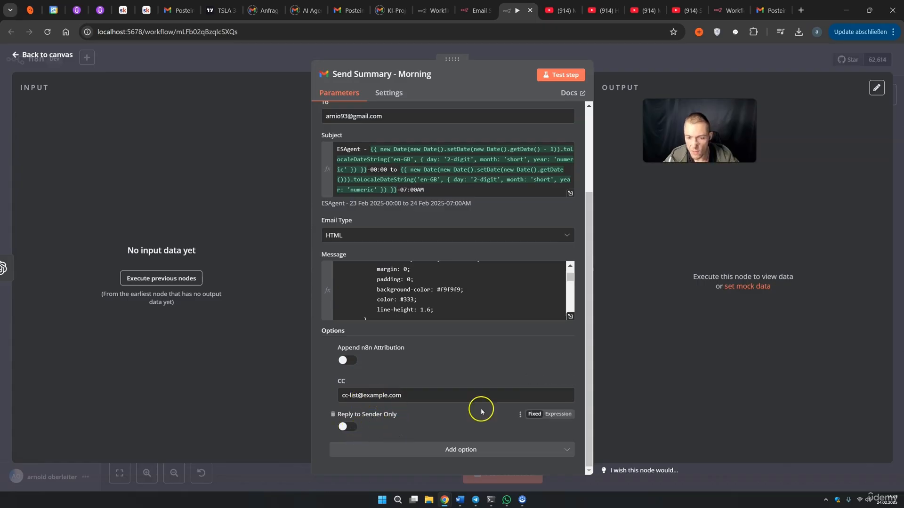
pyautogui.scroll(3, 520, 347)
pyautogui.click(629, 64)
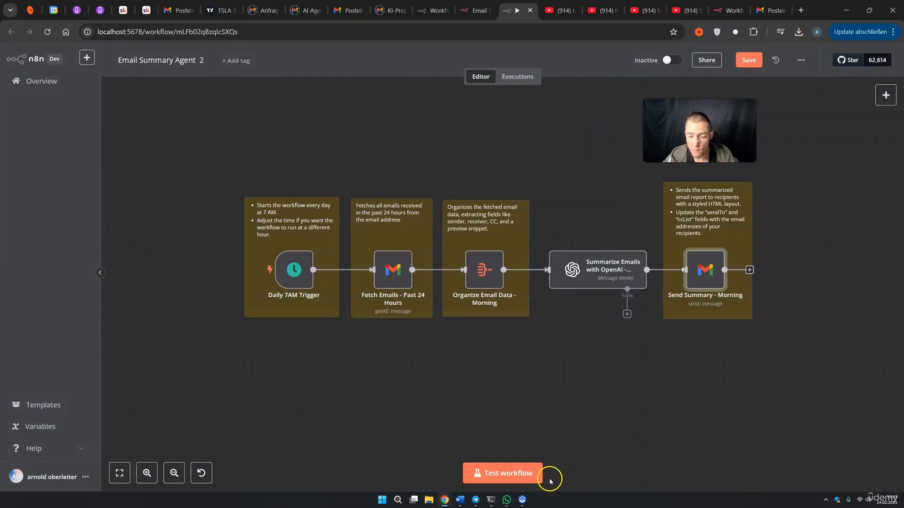
# Test the workflow, then enable Always Output Data on Fetch Emails - Past 24 Hours
pyautogui.click(529, 478)
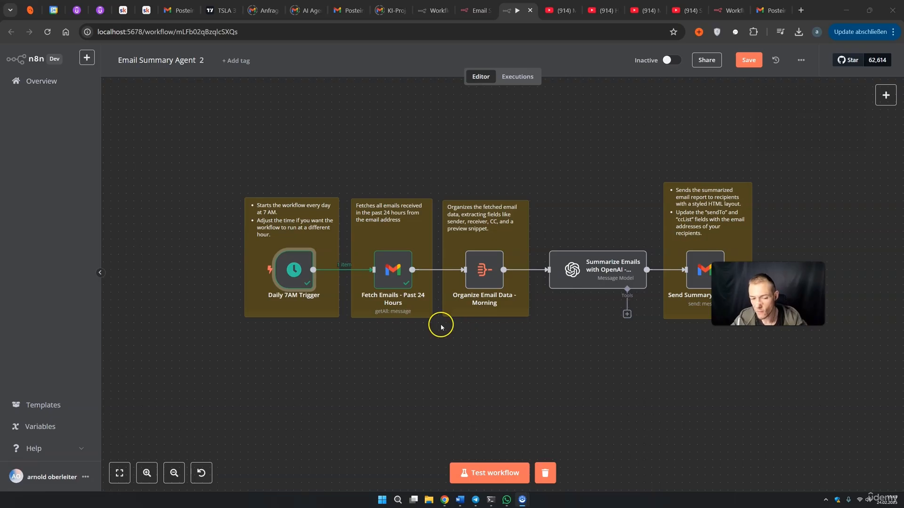
pyautogui.click(520, 473)
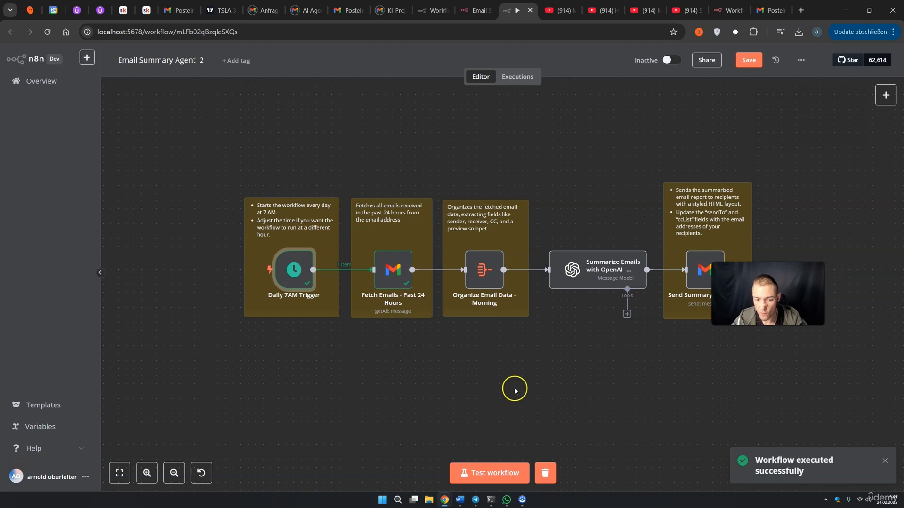
pyautogui.doubleClick(485, 266)
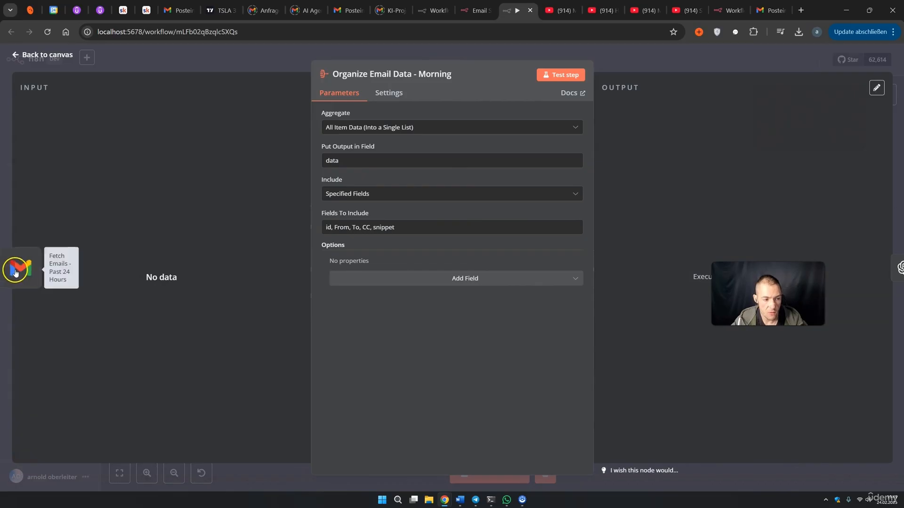
pyautogui.click(14, 277)
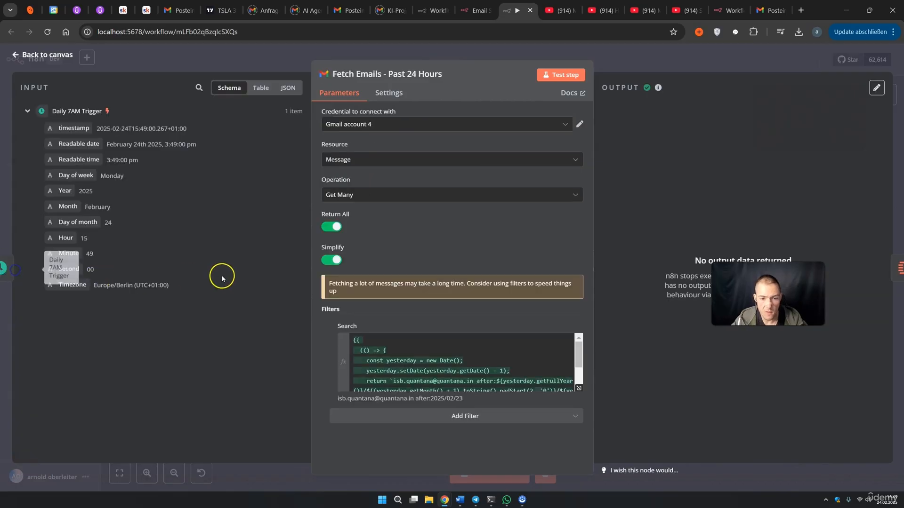
pyautogui.click(389, 94)
pyautogui.click(331, 127)
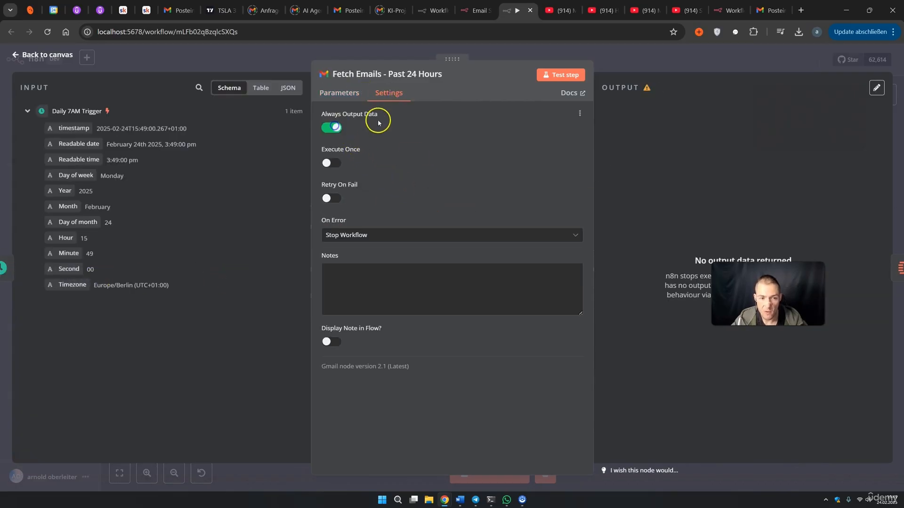
pyautogui.click(657, 62)
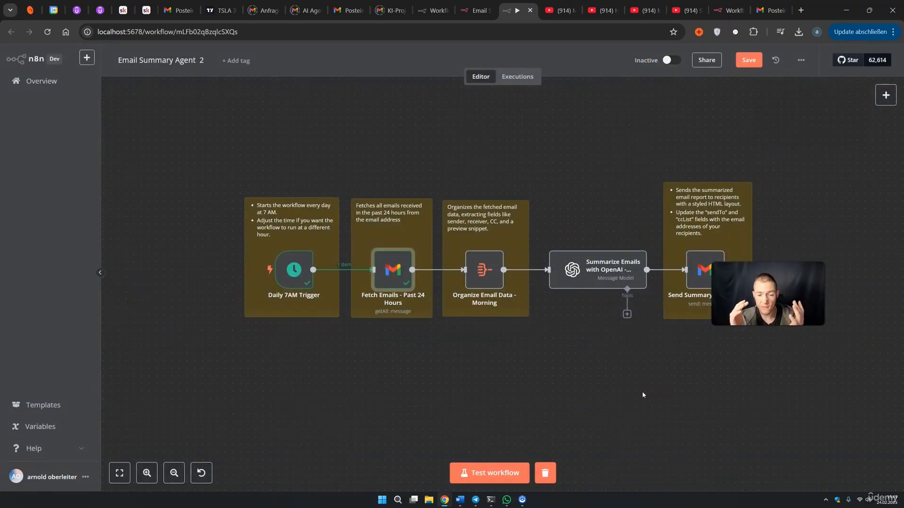
# Rerun the workflow test and view the Send Summary - Morning output
pyautogui.click(647, 406)
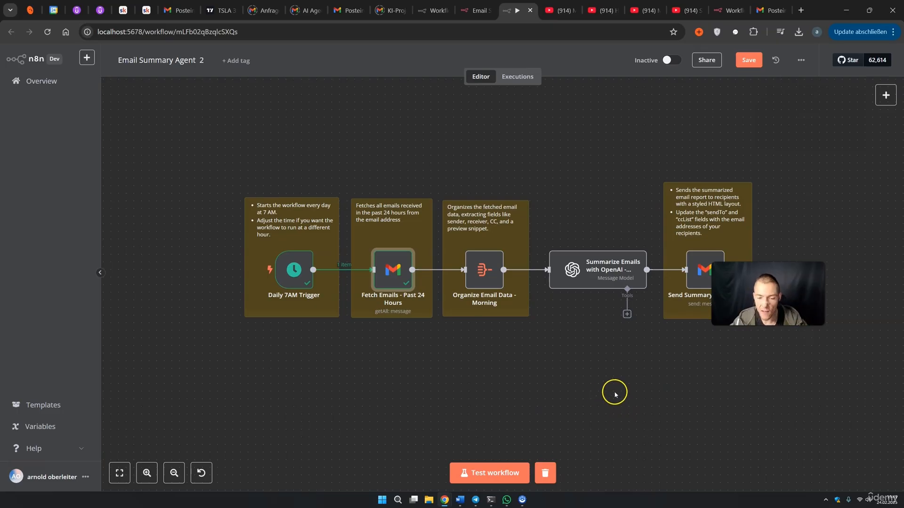
pyautogui.click(491, 473)
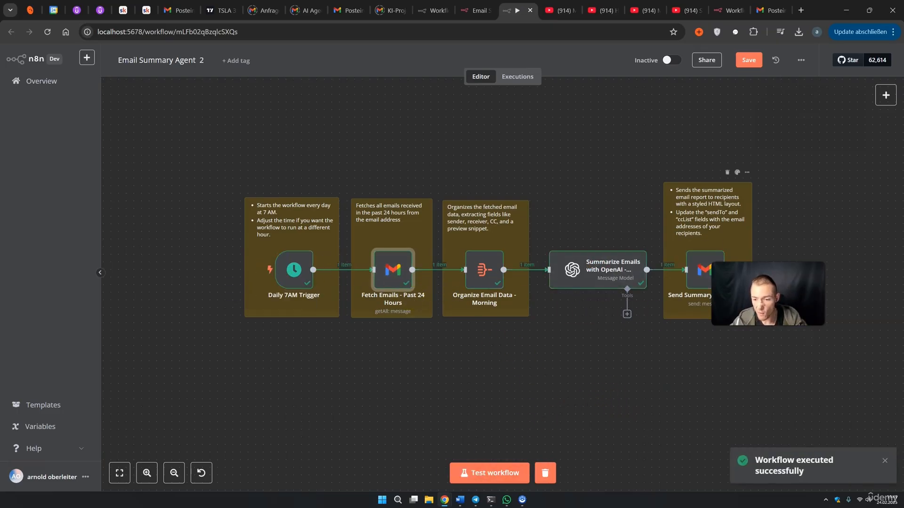
pyautogui.doubleClick(702, 273)
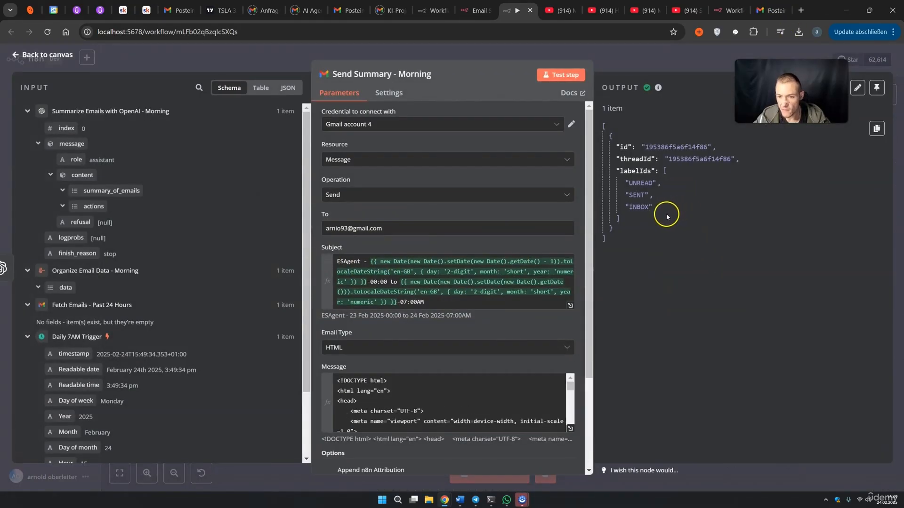
# Check the ESAgent email's empty Summary of Emails and Actions sections, then return to n8n
pyautogui.click(757, 15)
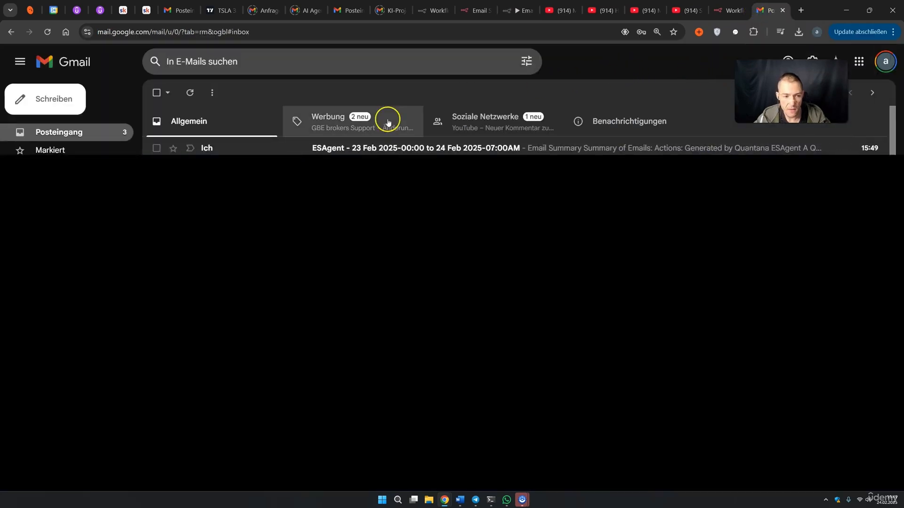
pyautogui.click(328, 148)
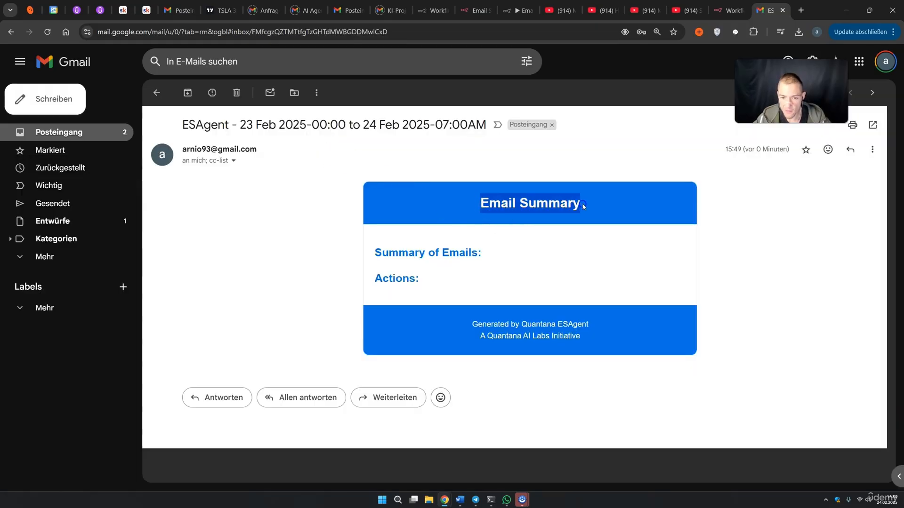
pyautogui.moveTo(389, 253); pyautogui.dragTo(500, 255)
pyautogui.moveTo(376, 278); pyautogui.dragTo(438, 281)
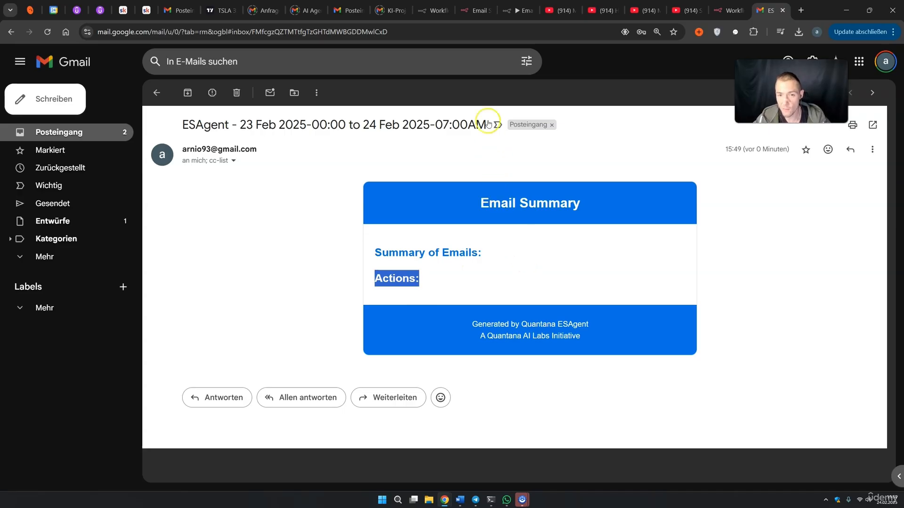
pyautogui.click(517, 9)
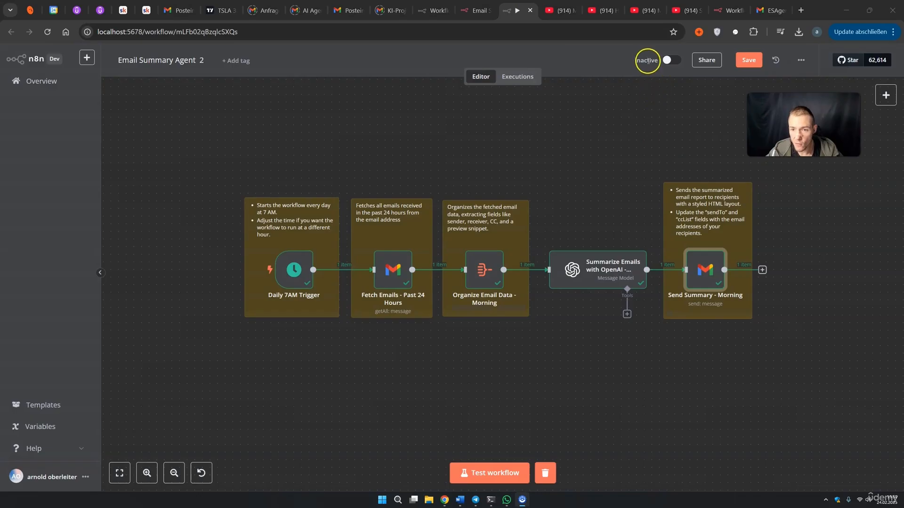
# Switch the Email Summary Agent 2 workflow from Inactive to Active
pyautogui.moveTo(637, 60); pyautogui.dragTo(645, 60)
pyautogui.click(670, 60)
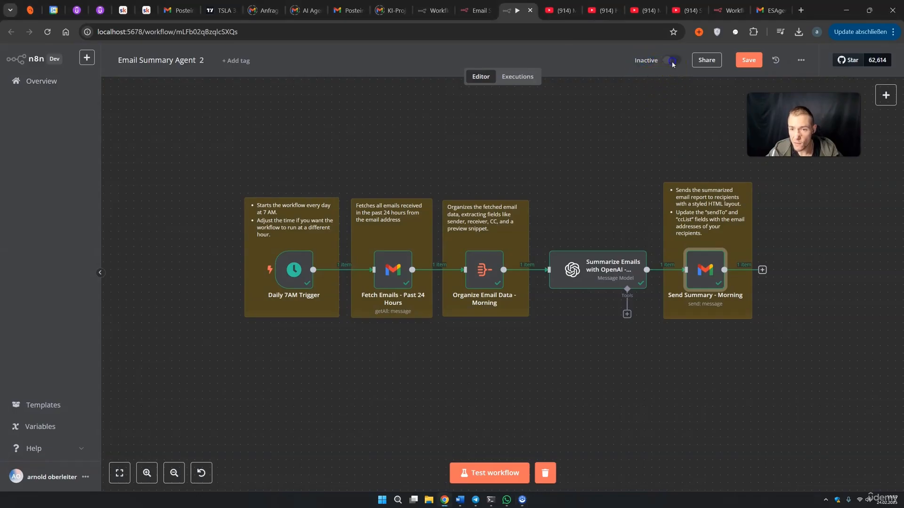
pyautogui.click(632, 140)
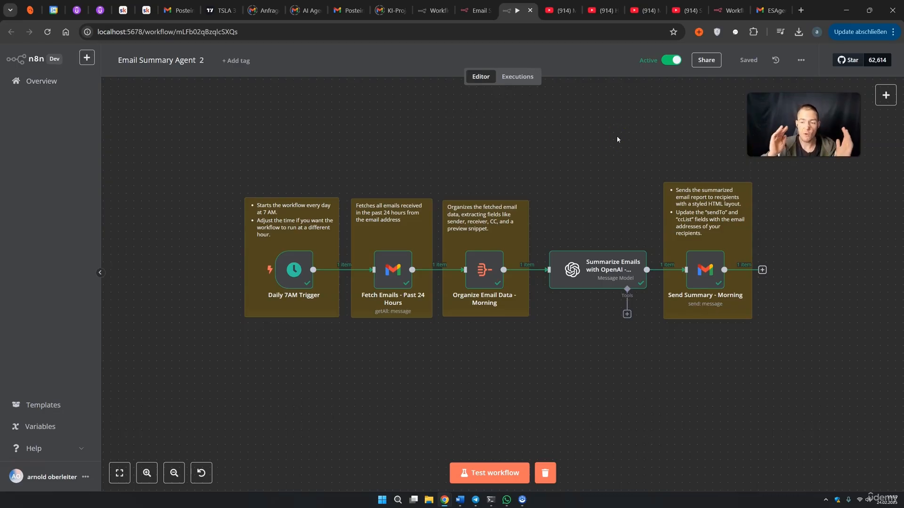
pyautogui.moveTo(706, 61)
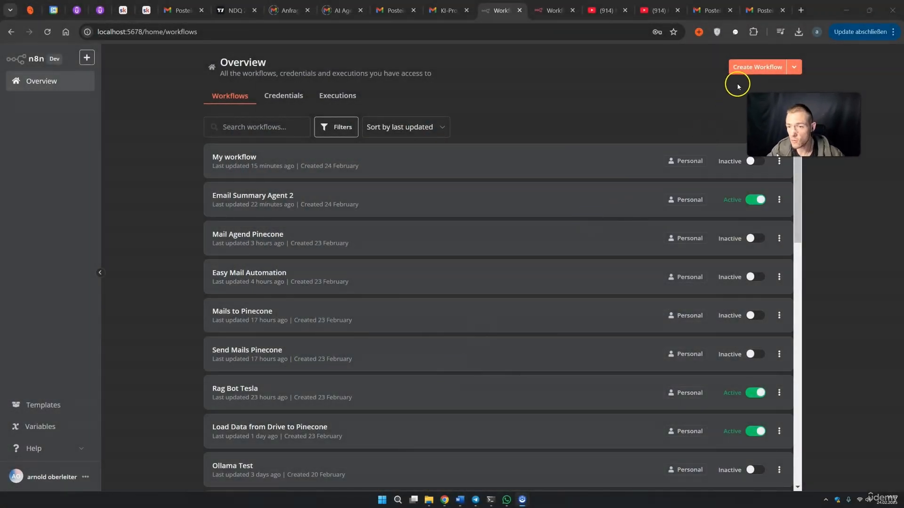
# Create a new workflow whose first step is a Gmail 'On message received' trigger
pyautogui.click(749, 70)
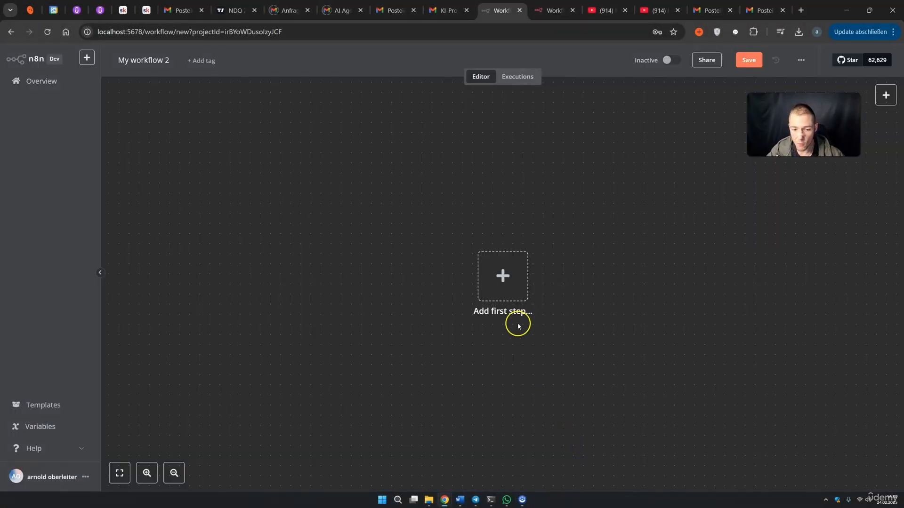
pyautogui.click(514, 298)
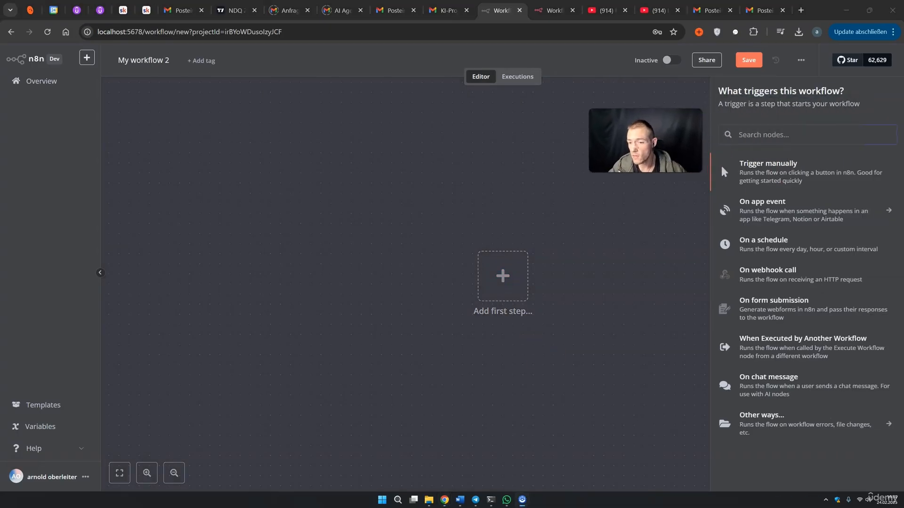
pyautogui.write('g')
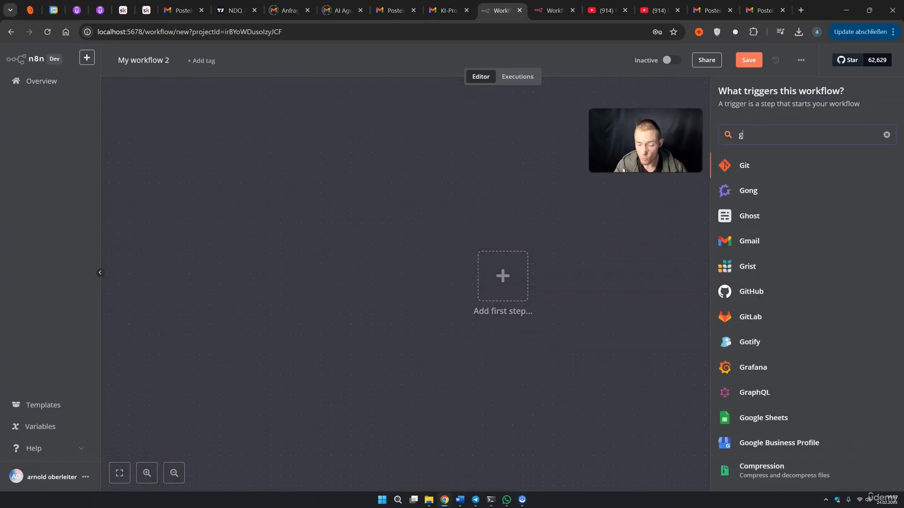
pyautogui.write('mail')
pyautogui.click(751, 161)
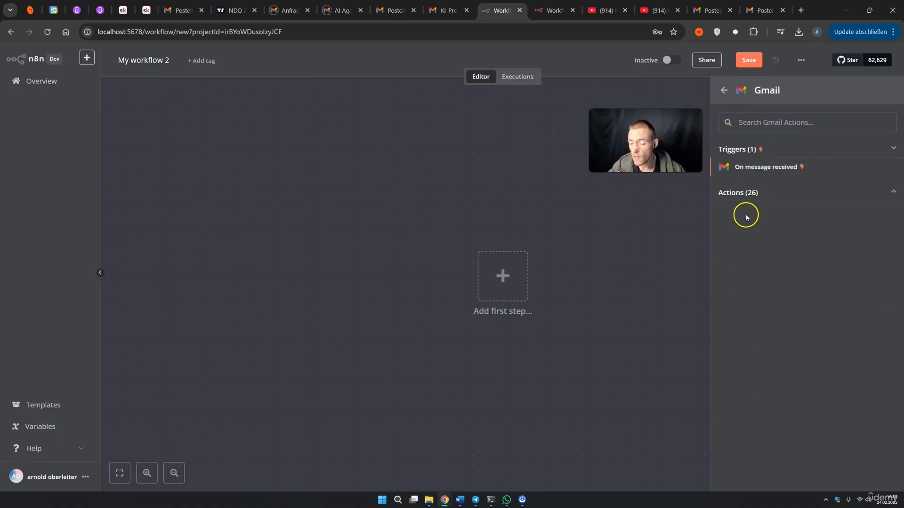
pyautogui.click(761, 173)
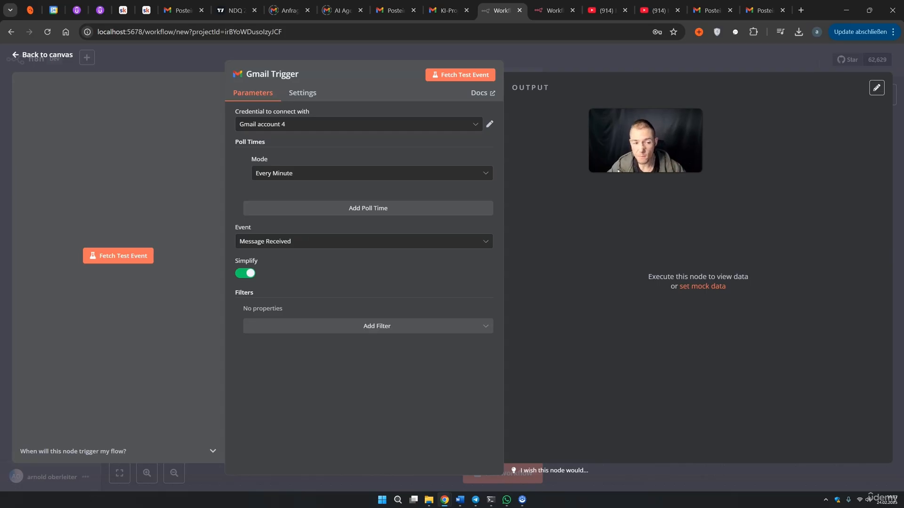
# Keep Gmail account 4 as the Gmail Trigger's credential
pyautogui.moveTo(633, 150); pyautogui.dragTo(697, 126)
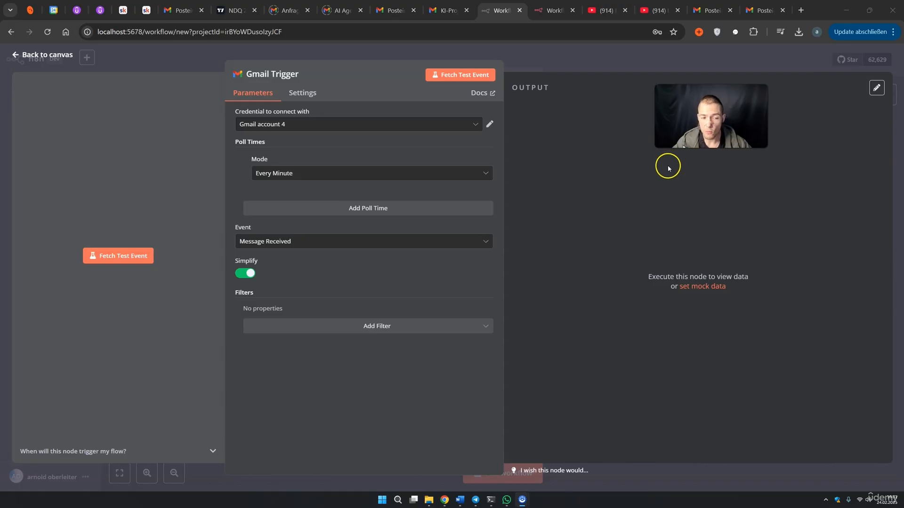
pyautogui.click(300, 126)
pyautogui.click(303, 121)
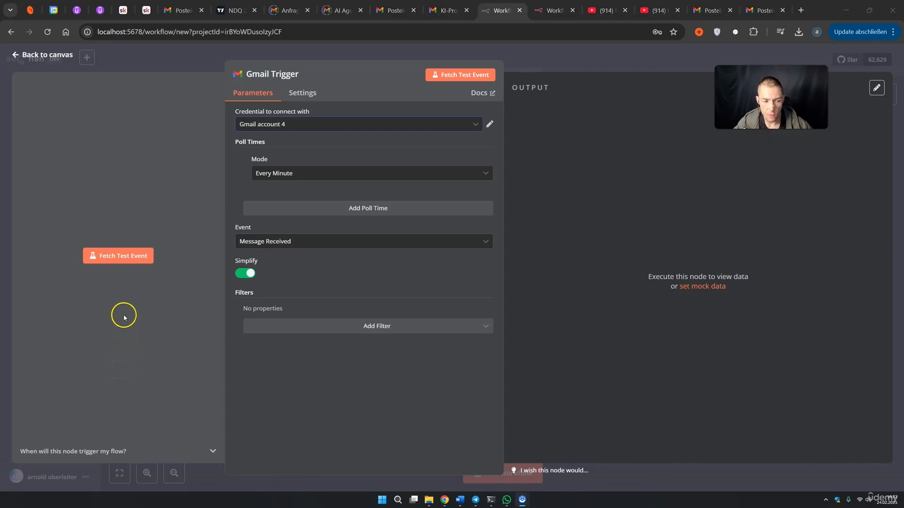
# Fetch a test event and inspect the 600€ 60-second sponsorship offer in the snippet
pyautogui.click(118, 262)
pyautogui.click(118, 262)
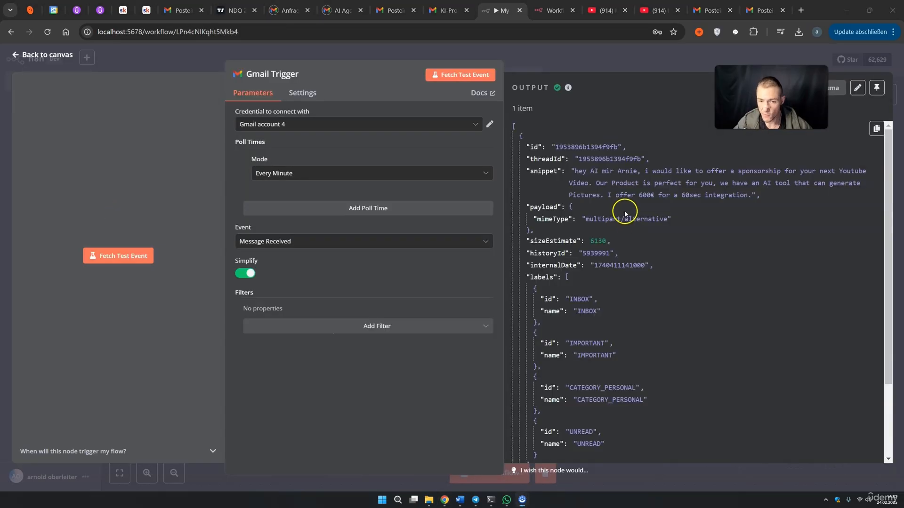
pyautogui.moveTo(555, 146); pyautogui.dragTo(593, 171)
pyautogui.click(572, 174)
pyautogui.moveTo(649, 172); pyautogui.dragTo(792, 173)
pyautogui.click(608, 171)
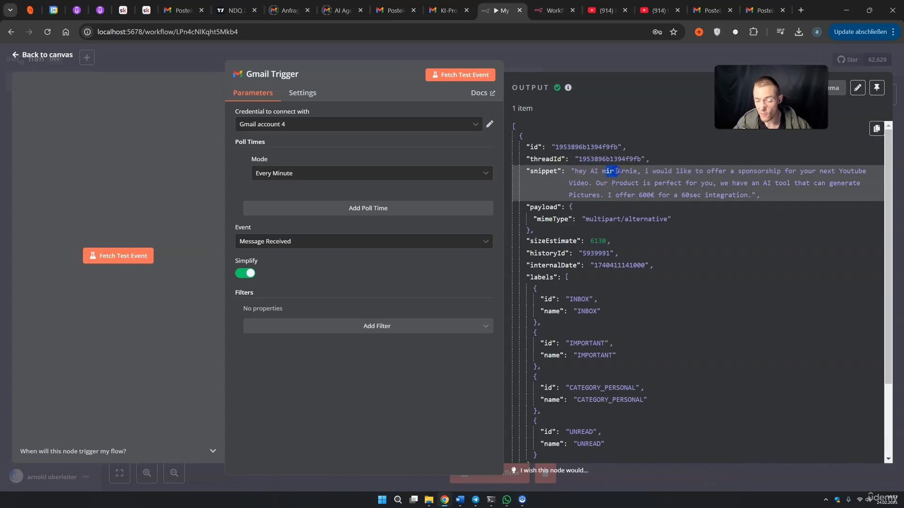
pyautogui.moveTo(660, 172); pyautogui.dragTo(749, 180)
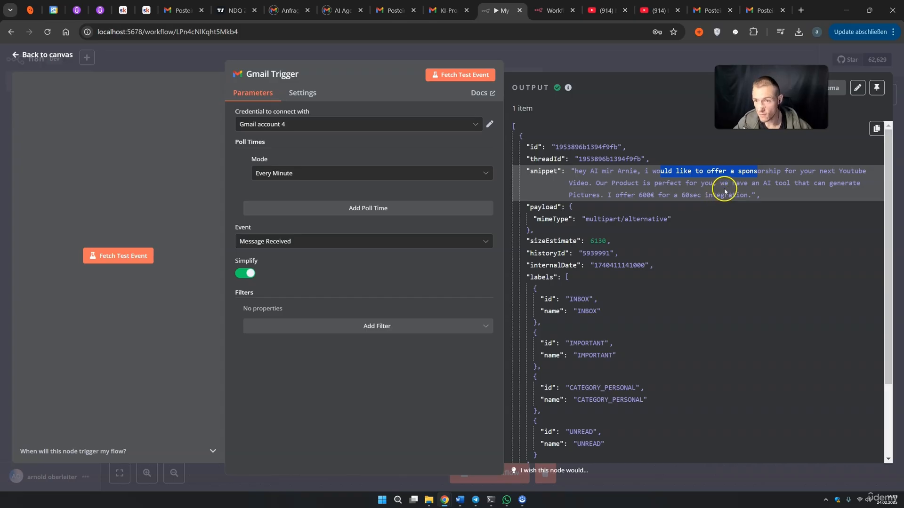
pyautogui.click(759, 10)
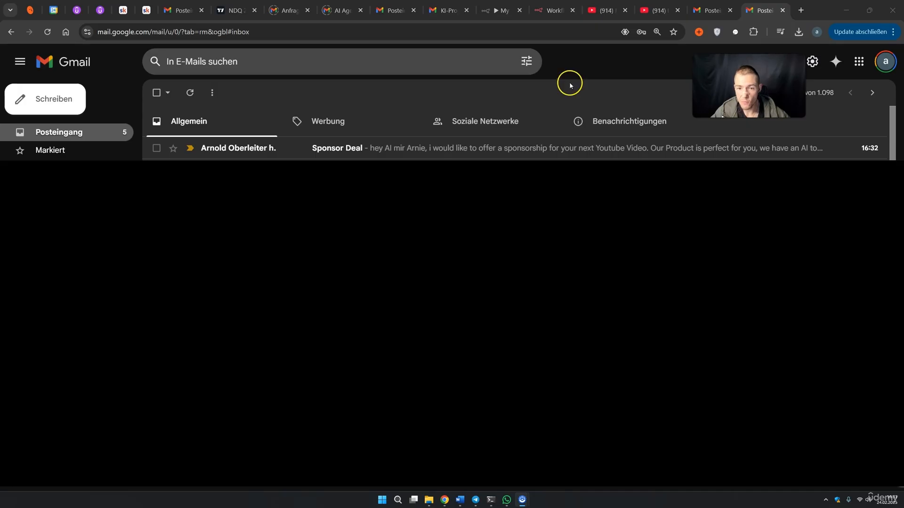
# Read the Sponsor Deal email offering 600€ for a 60sec integration, then return to n8n
pyautogui.click(522, 148)
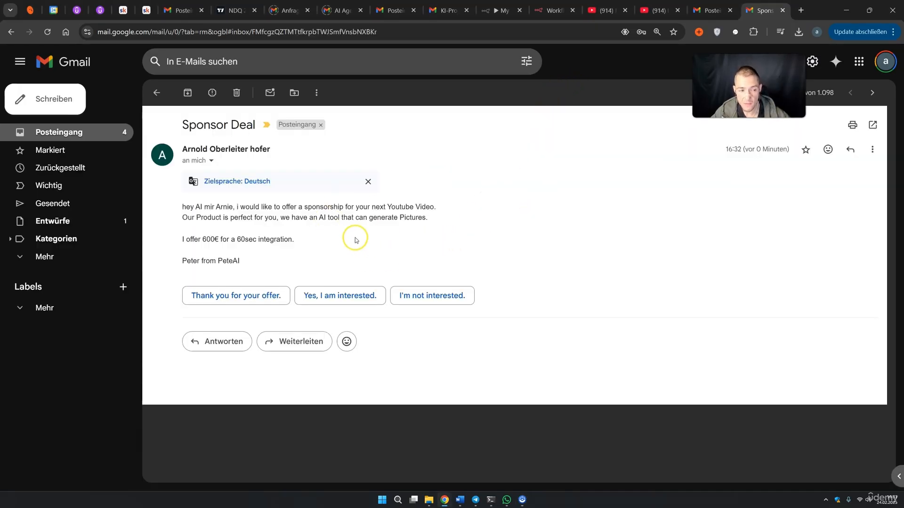
pyautogui.moveTo(191, 207); pyautogui.dragTo(246, 208)
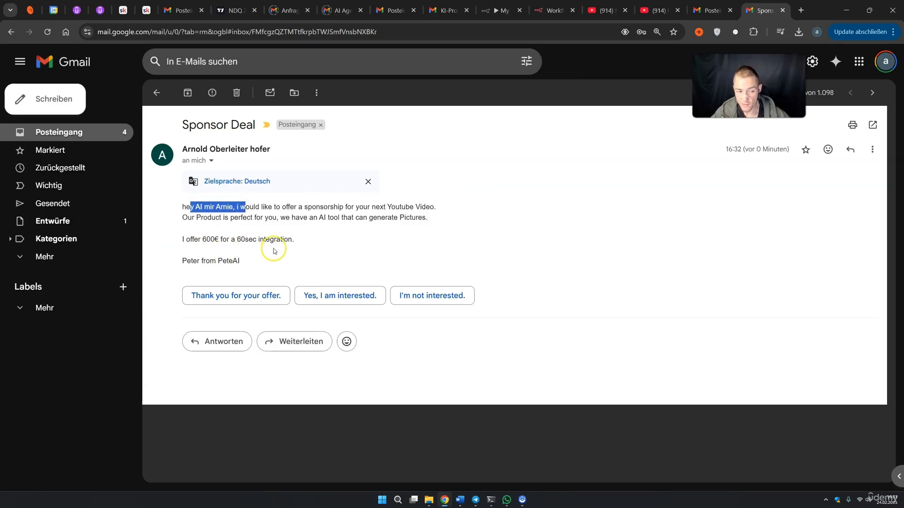
pyautogui.click(287, 212)
pyautogui.click(288, 215)
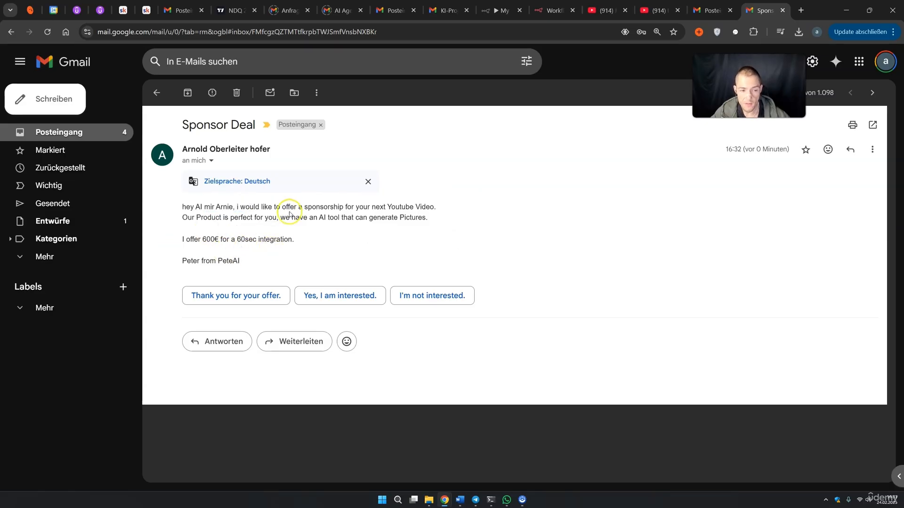
pyautogui.moveTo(316, 207); pyautogui.dragTo(435, 208)
pyautogui.moveTo(191, 218); pyautogui.dragTo(429, 218)
pyautogui.moveTo(190, 239); pyautogui.dragTo(216, 239)
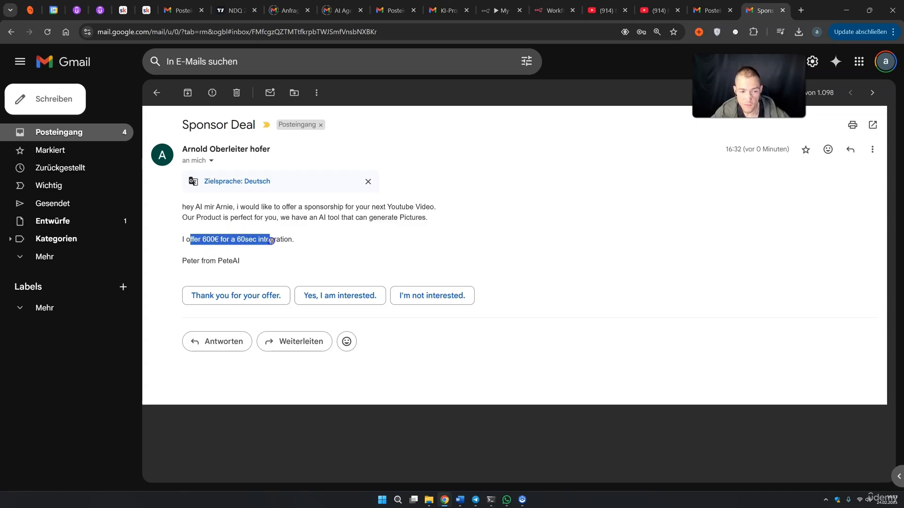
pyautogui.moveTo(192, 261); pyautogui.dragTo(208, 262)
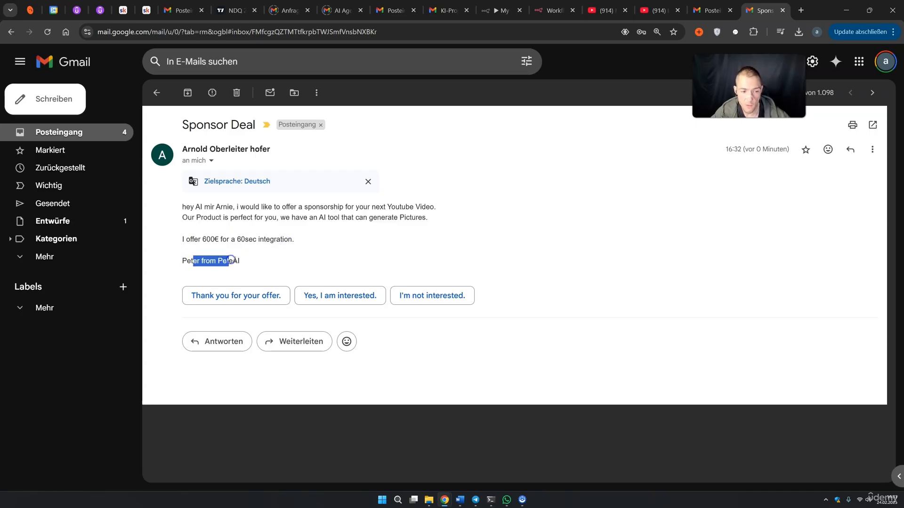
pyautogui.click(501, 11)
pyautogui.click(670, 254)
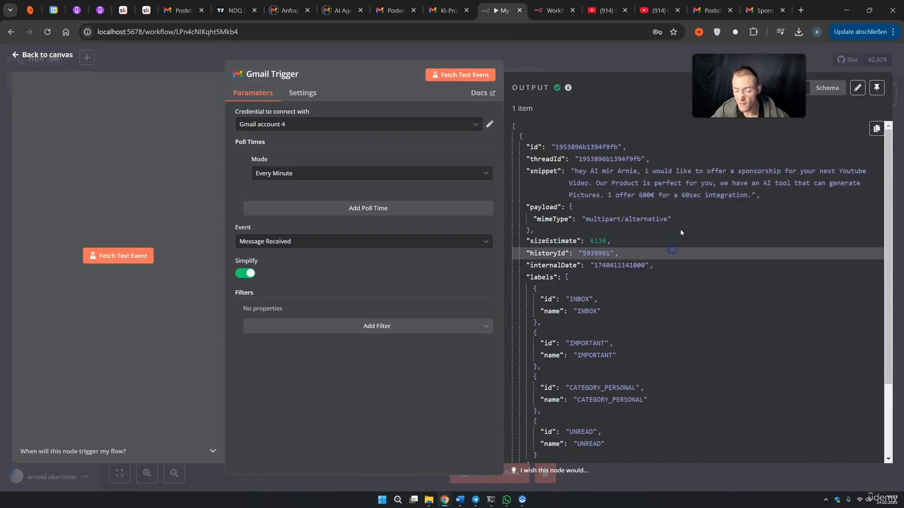
# Close the Gmail Trigger details and reposition the canvas
pyautogui.scroll(-2, 581, 189)
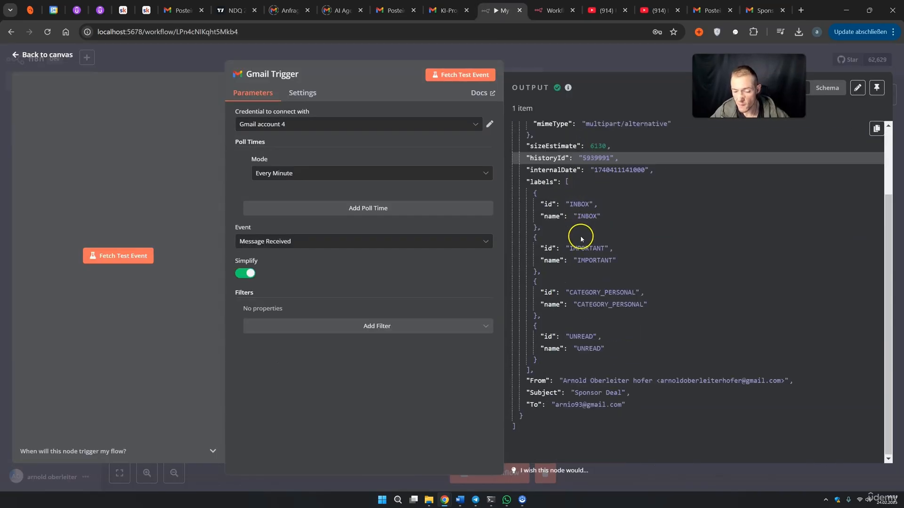
pyautogui.scroll(2, 617, 278)
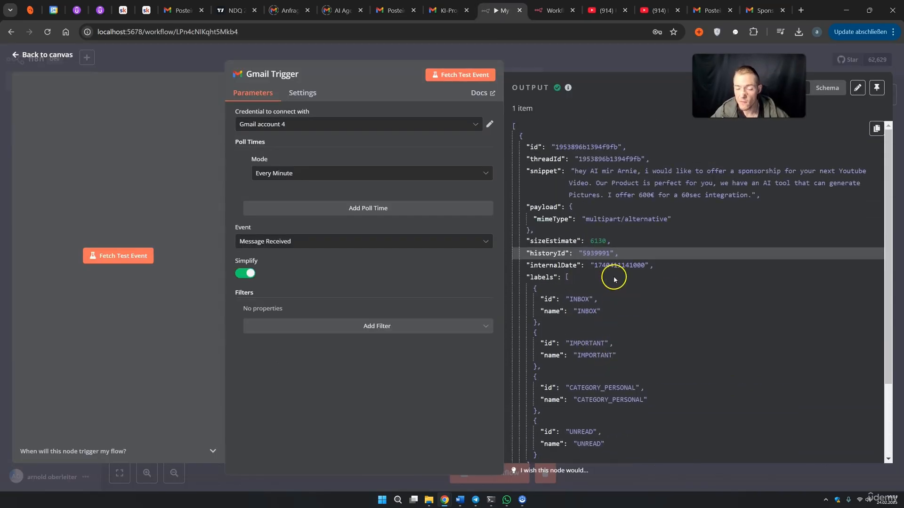
pyautogui.click(605, 67)
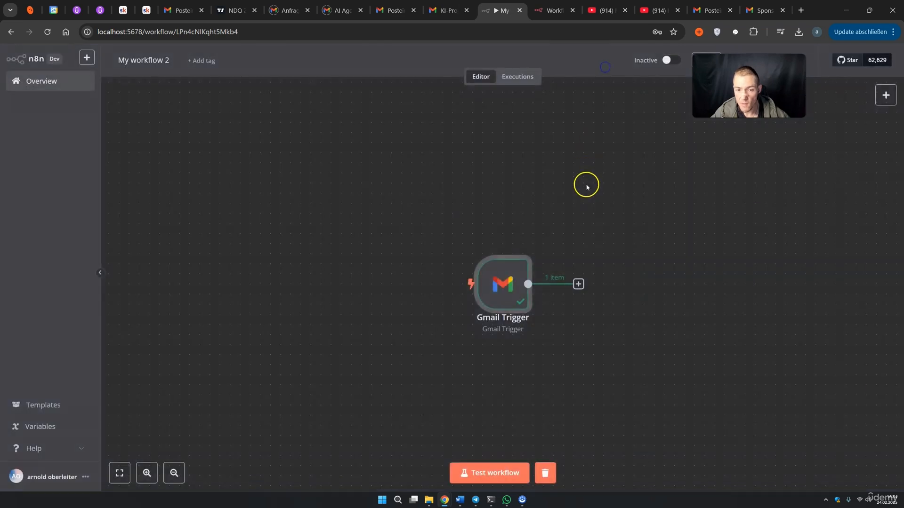
pyautogui.moveTo(690, 359); pyautogui.dragTo(554, 313)
pyautogui.moveTo(748, 85); pyautogui.dragTo(765, 130)
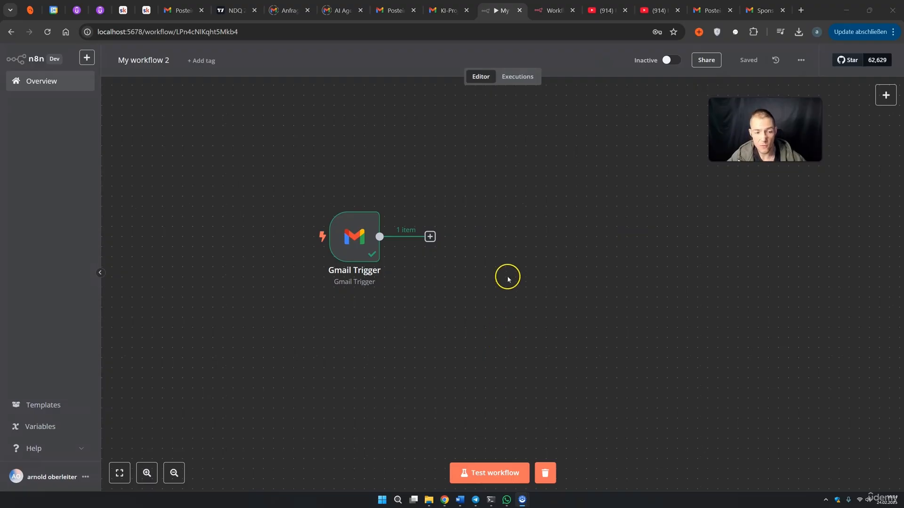
# Turn off Simplify on the Gmail Trigger, refetch the test email and review its Schema output
pyautogui.doubleClick(350, 238)
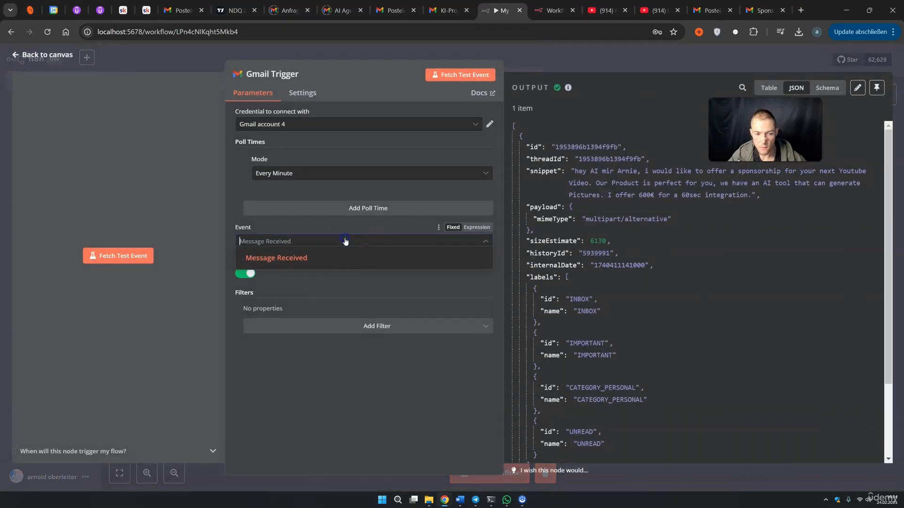
pyautogui.click(244, 274)
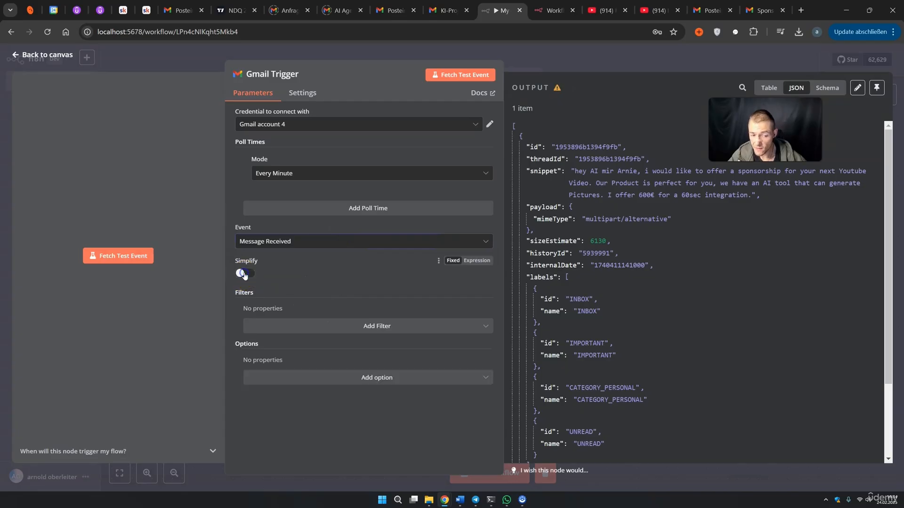
pyautogui.click(484, 75)
pyautogui.scroll(-1, 613, 225)
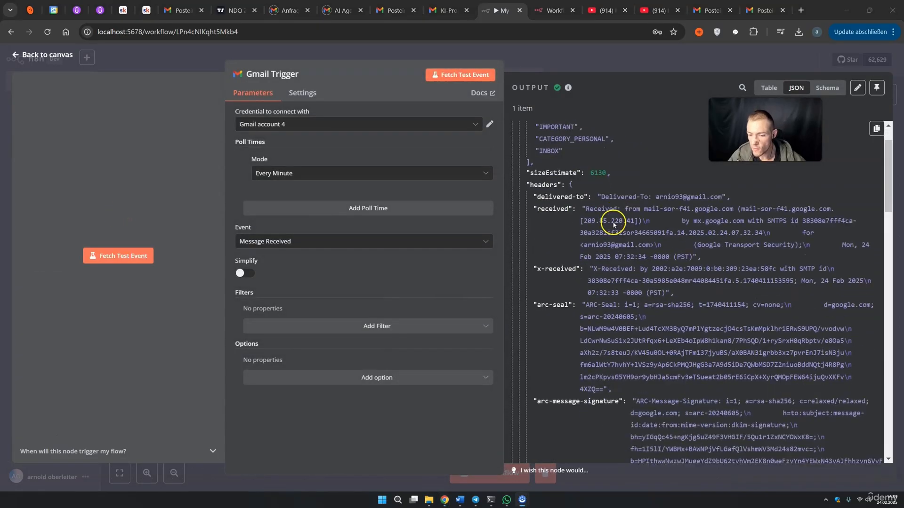
pyautogui.scroll(-10, 613, 225)
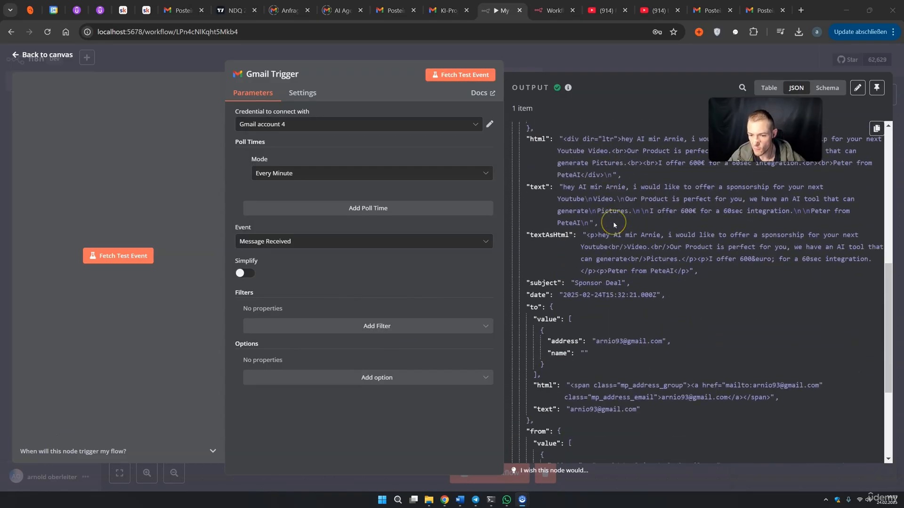
pyautogui.scroll(15, 621, 219)
pyautogui.click(827, 87)
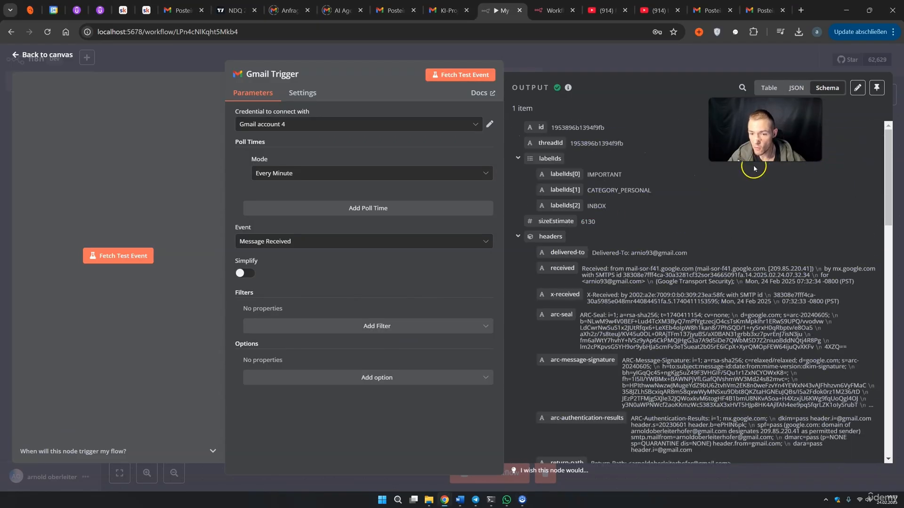
pyautogui.scroll(-3, 596, 232)
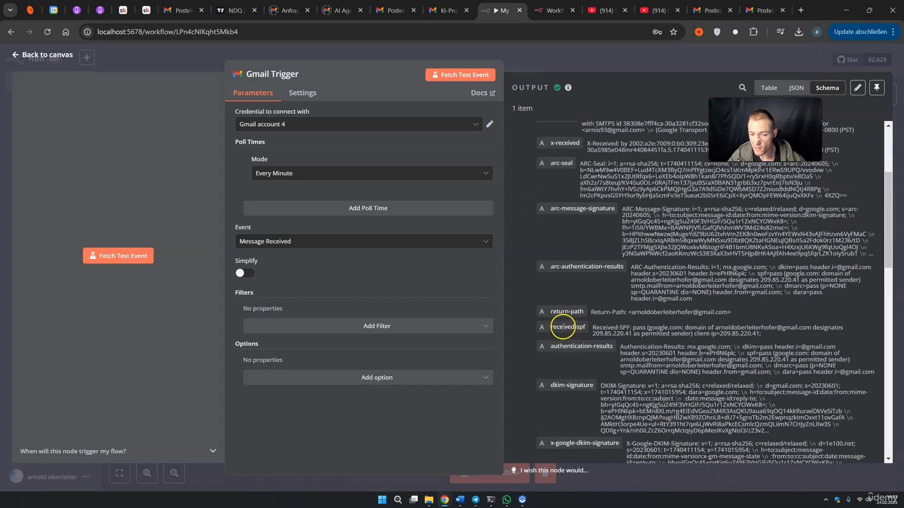
pyautogui.scroll(-10, 562, 327)
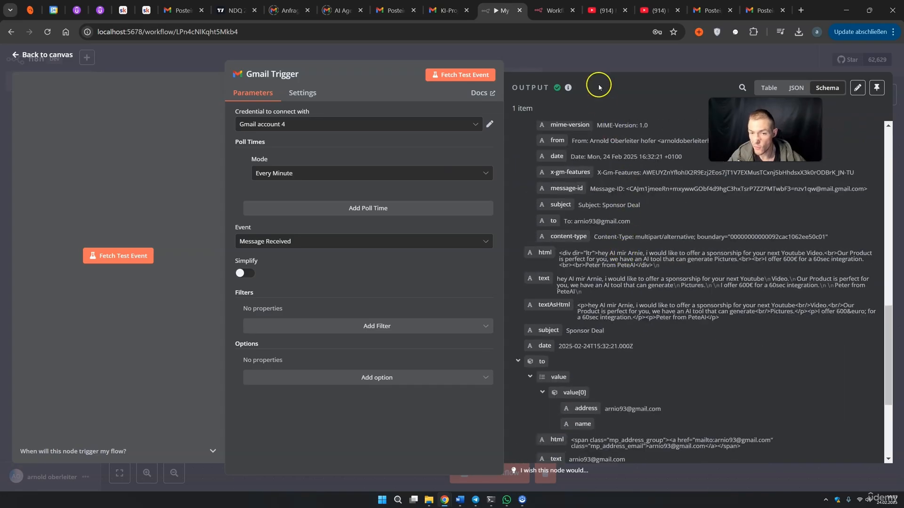
pyautogui.click(593, 66)
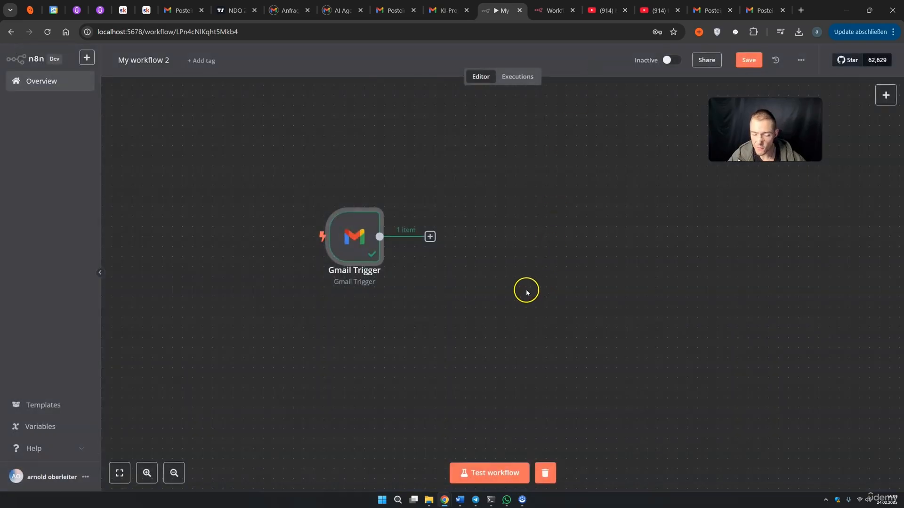
# Add an Edit Fields node after the Gmail Trigger with an expression field named Email Context
pyautogui.click(430, 236)
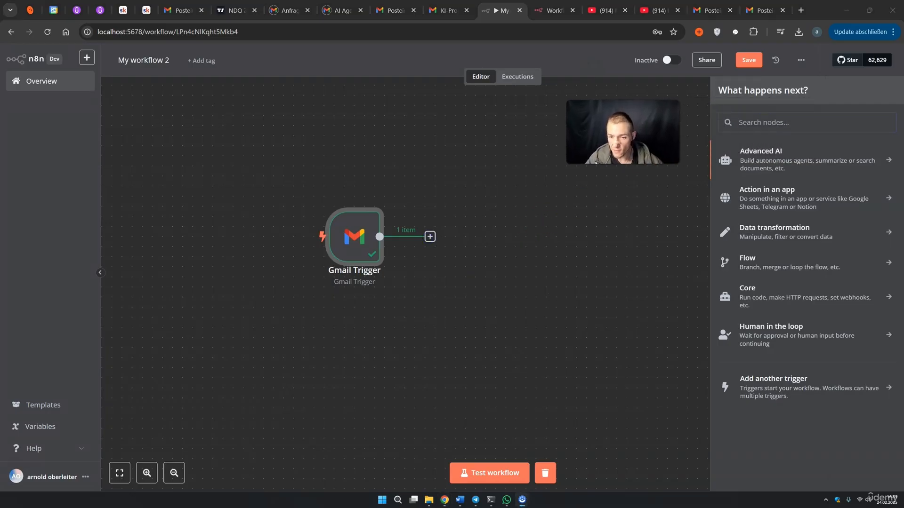
pyautogui.write('set')
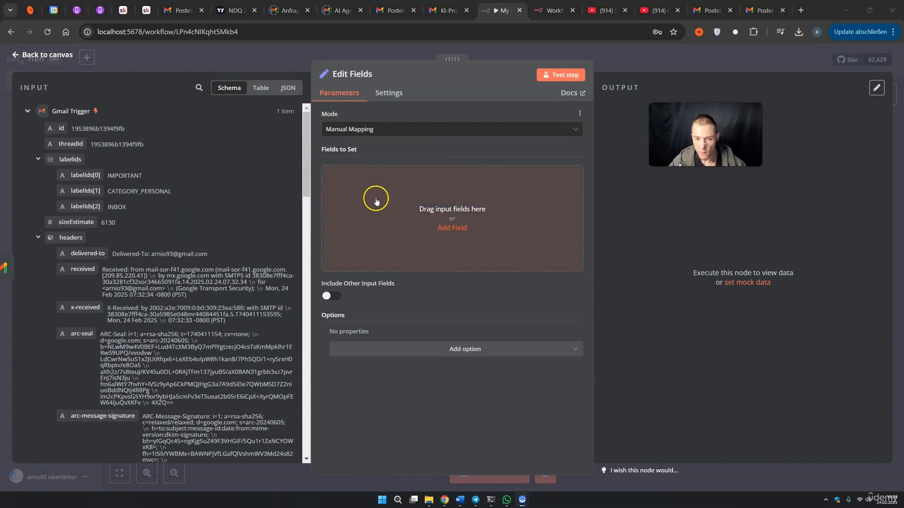
pyautogui.click(382, 216)
pyautogui.click(379, 176)
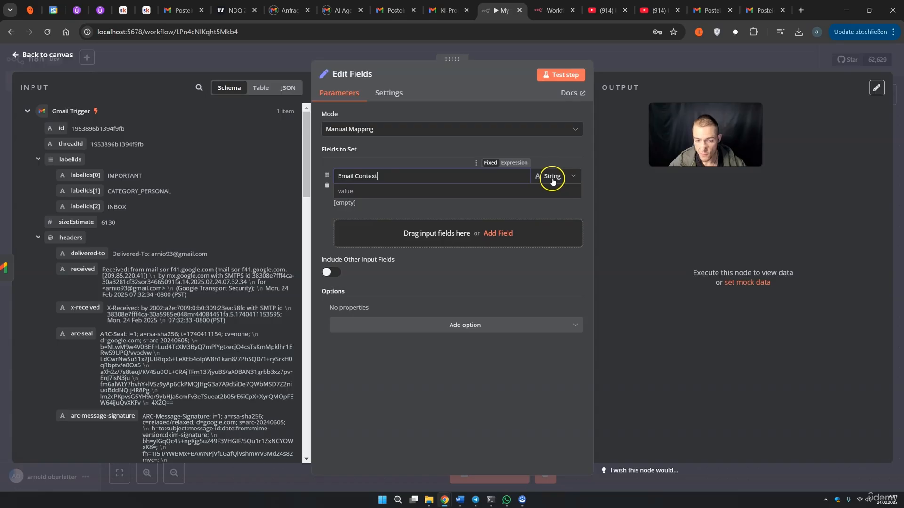
pyautogui.click(559, 204)
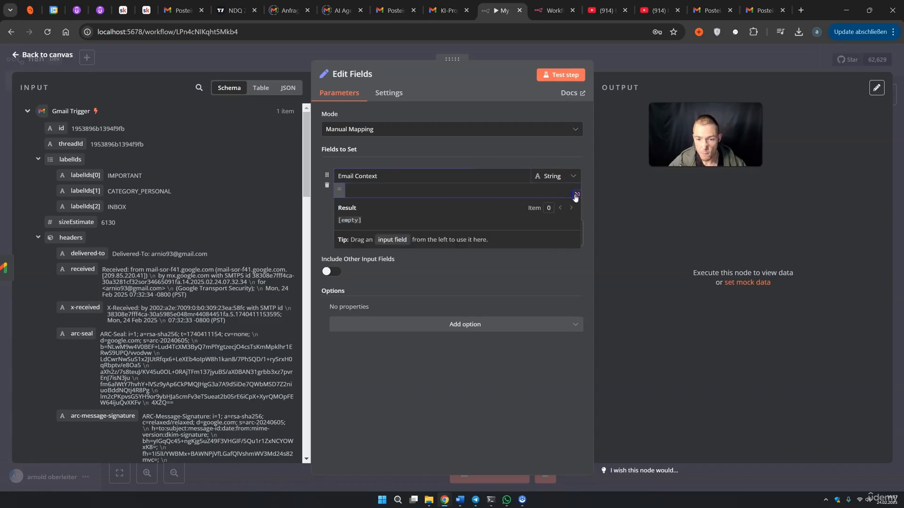
pyautogui.click(576, 195)
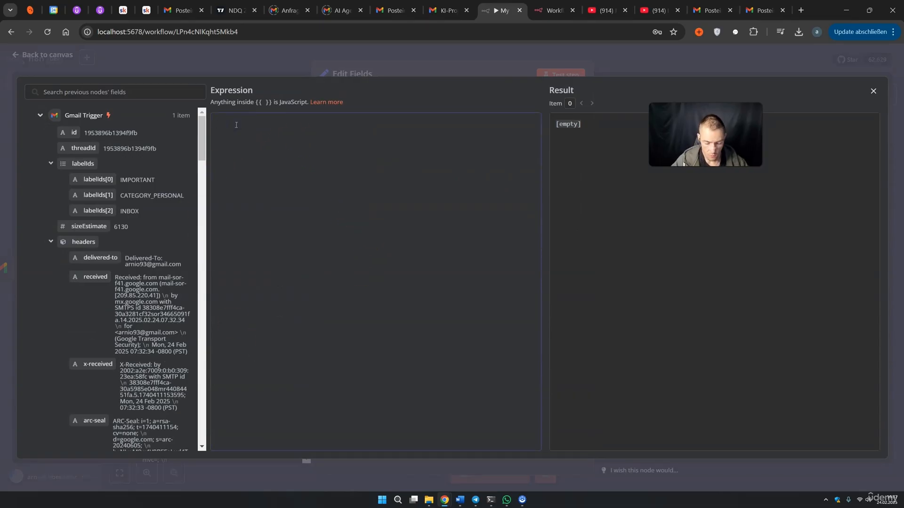
# Build the expression's 'From:' headers.from and 'Subject:' headers.subject parts
pyautogui.scroll(-15, 75, 250)
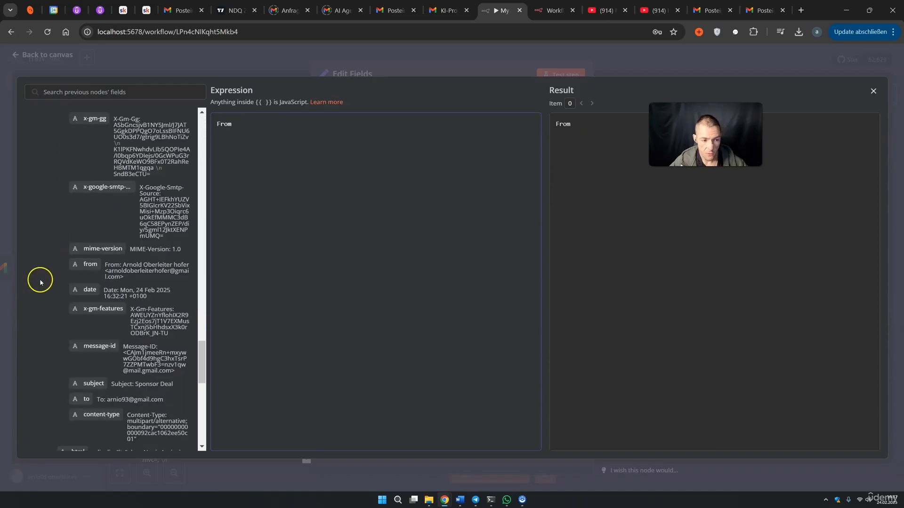
pyautogui.moveTo(123, 265); pyautogui.dragTo(189, 265)
pyautogui.moveTo(89, 264); pyautogui.dragTo(159, 251)
pyautogui.moveTo(259, 136); pyautogui.dragTo(234, 124)
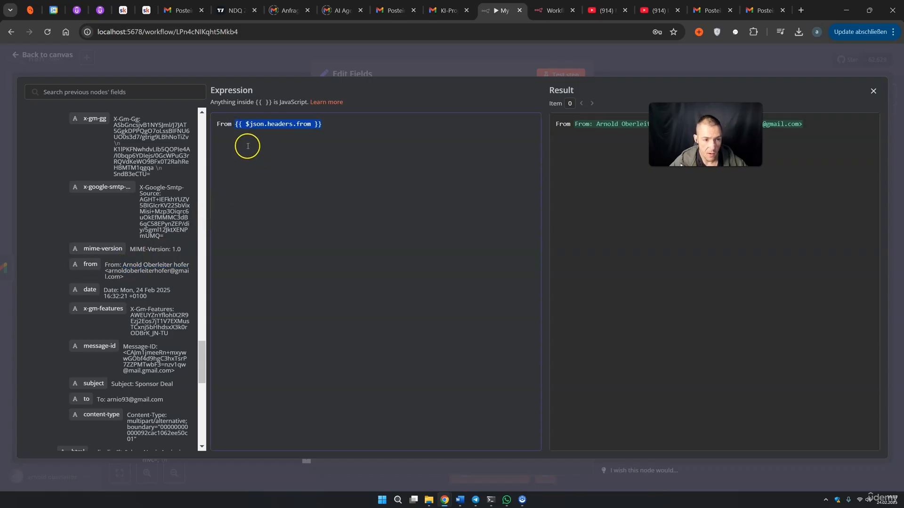
pyautogui.write(':Subject:')
pyautogui.moveTo(91, 382); pyautogui.dragTo(254, 146)
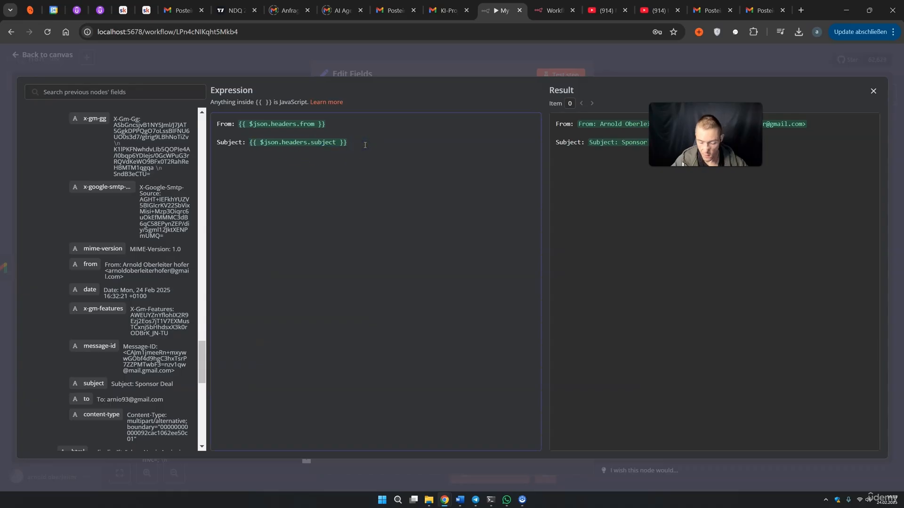
# Add the 'Email Body:' label with the email text field and check the result preview
pyautogui.write('Email Body:')
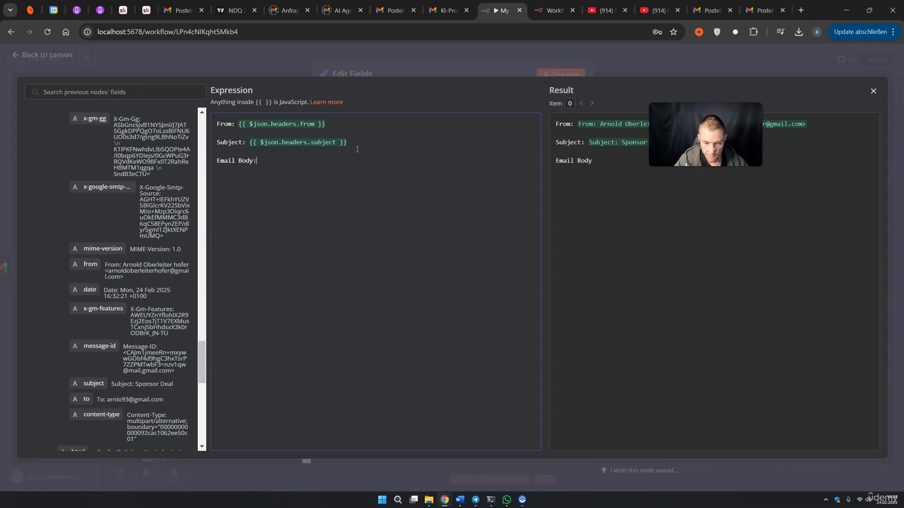
pyautogui.scroll(-3, 161, 304)
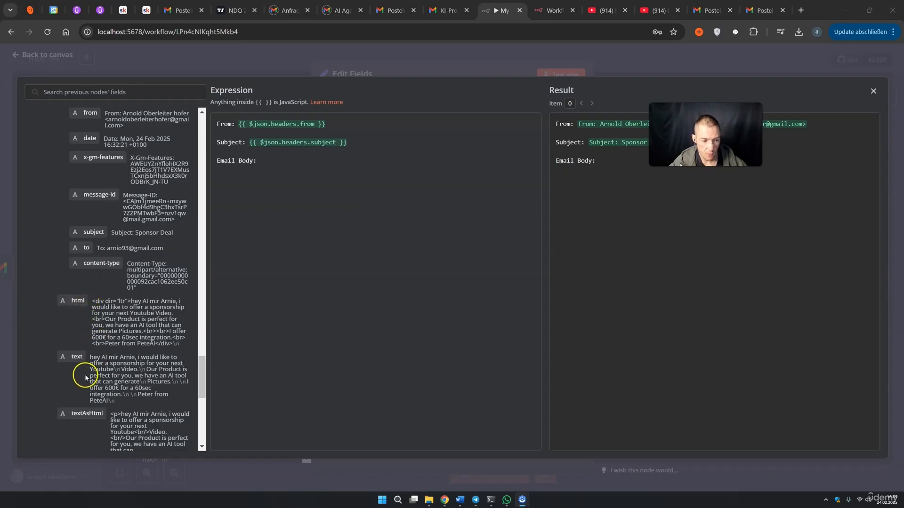
pyautogui.moveTo(92, 358); pyautogui.dragTo(266, 165)
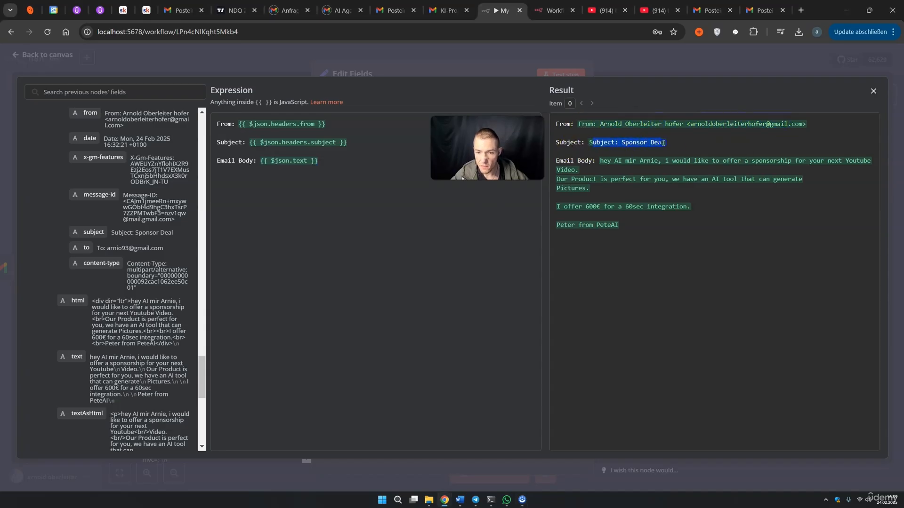
pyautogui.moveTo(599, 162); pyautogui.dragTo(631, 223)
pyautogui.click(630, 229)
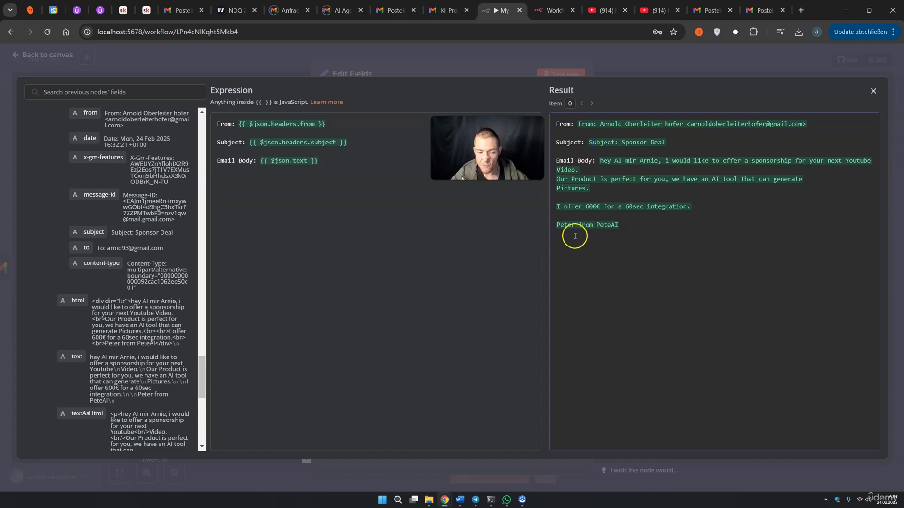
pyautogui.click(617, 69)
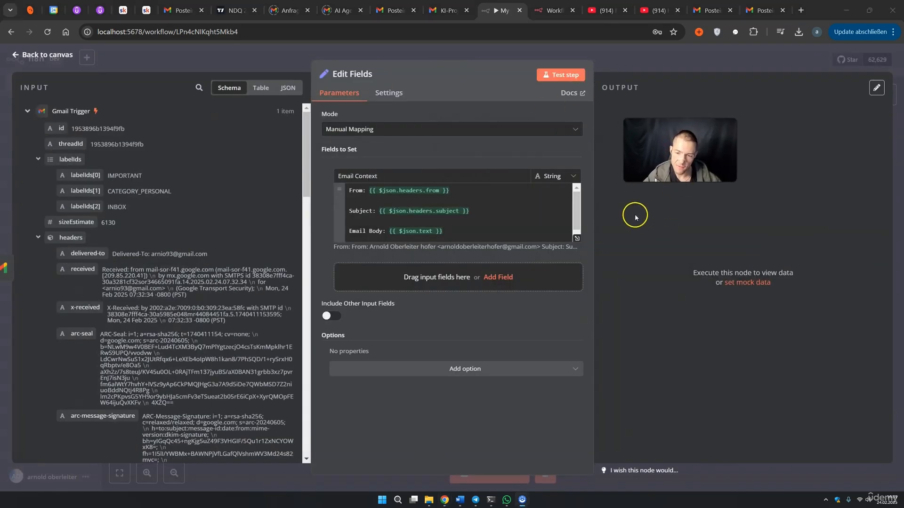
# Test the Edit Fields node and check its combined Email Context output
pyautogui.click(560, 77)
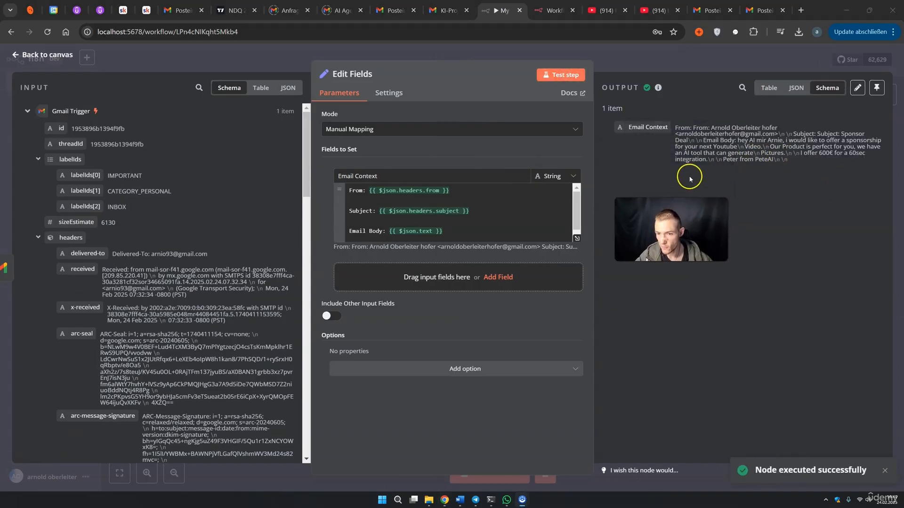
pyautogui.moveTo(676, 128); pyautogui.dragTo(753, 163)
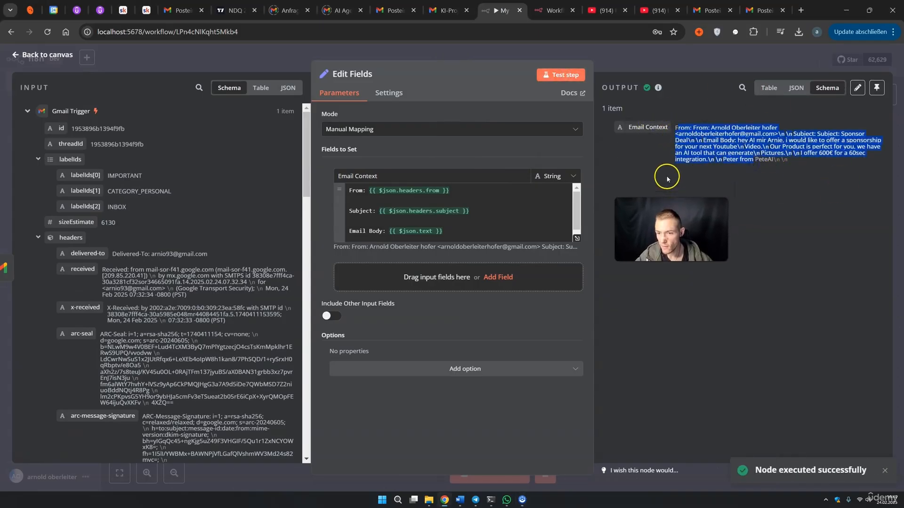
pyautogui.click(612, 69)
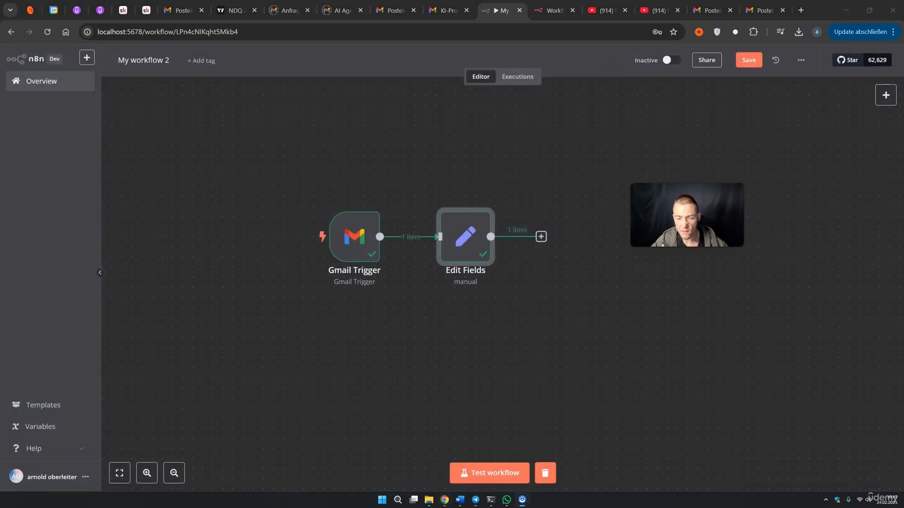
# Rename the workflow from 'My workflow 2' to 'Sponsor reply' and save it
pyautogui.click(166, 62)
pyautogui.moveTo(128, 61); pyautogui.dragTo(118, 61)
pyautogui.write('Sponsor reply')
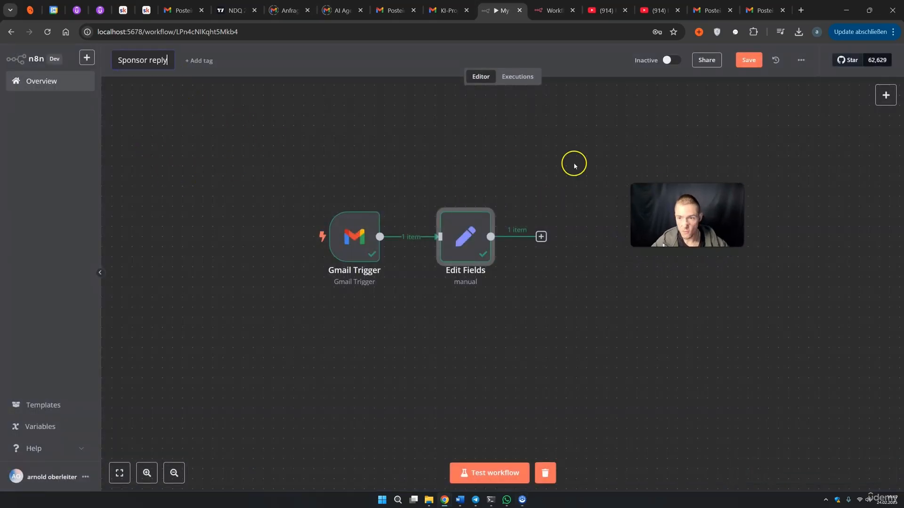
pyautogui.click(743, 60)
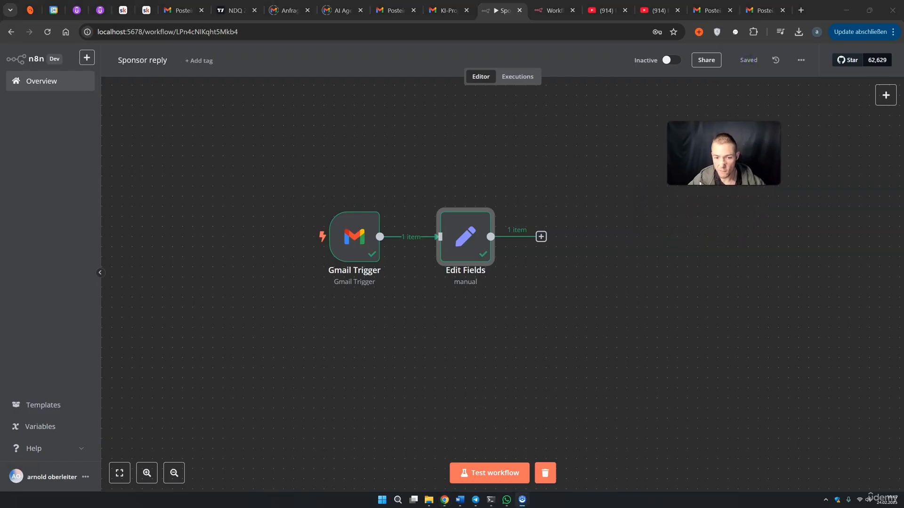
pyautogui.moveTo(466, 236); pyautogui.dragTo(446, 236)
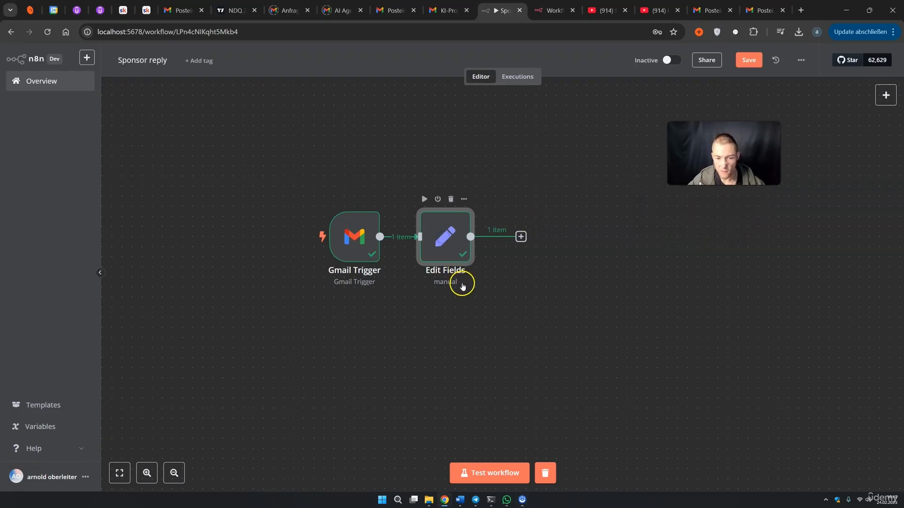
pyautogui.click(521, 237)
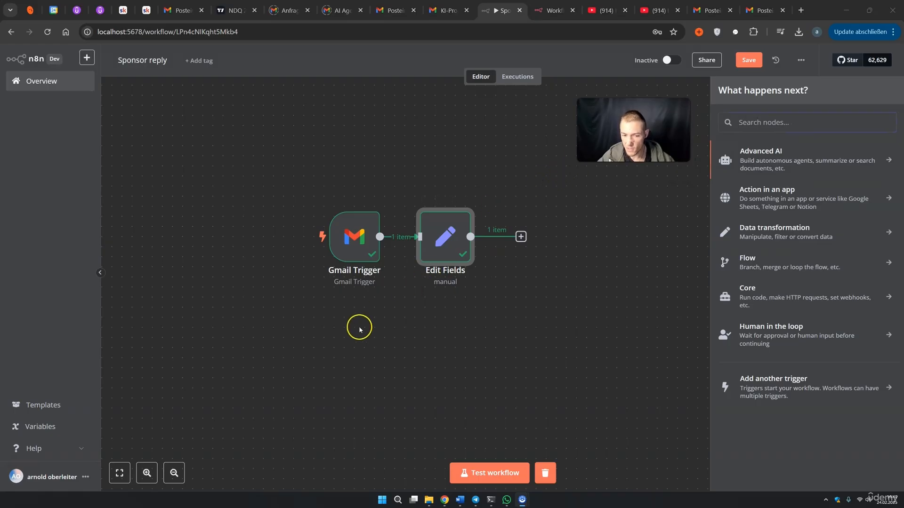
# Add an AI Agent node from Advanced AI after Edit Fields
pyautogui.click(762, 163)
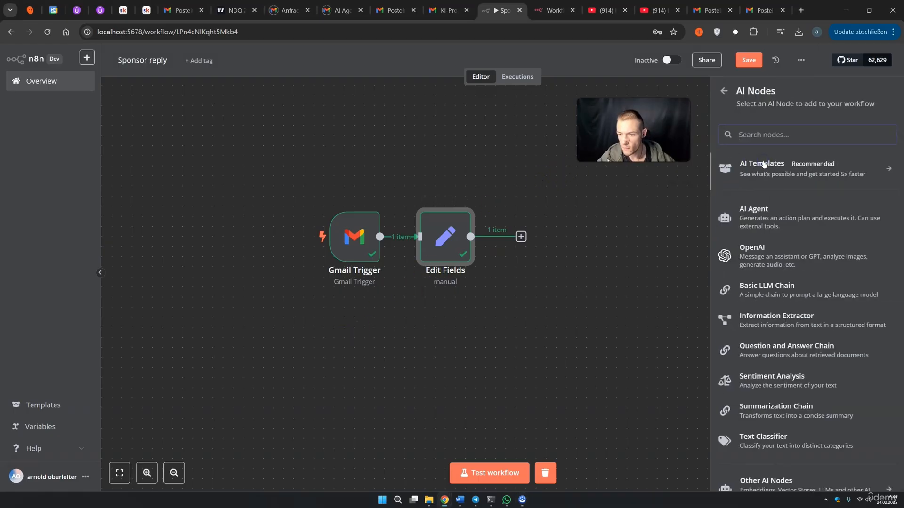
pyautogui.click(763, 212)
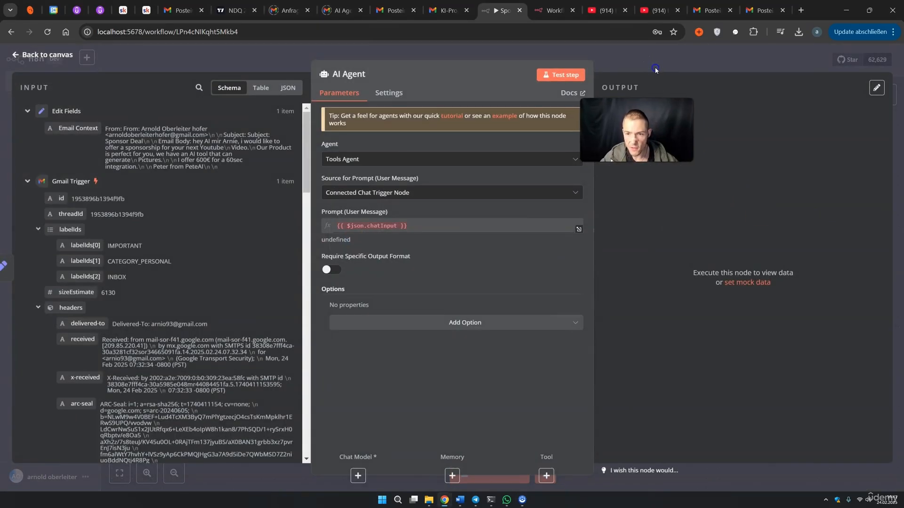
pyautogui.click(656, 69)
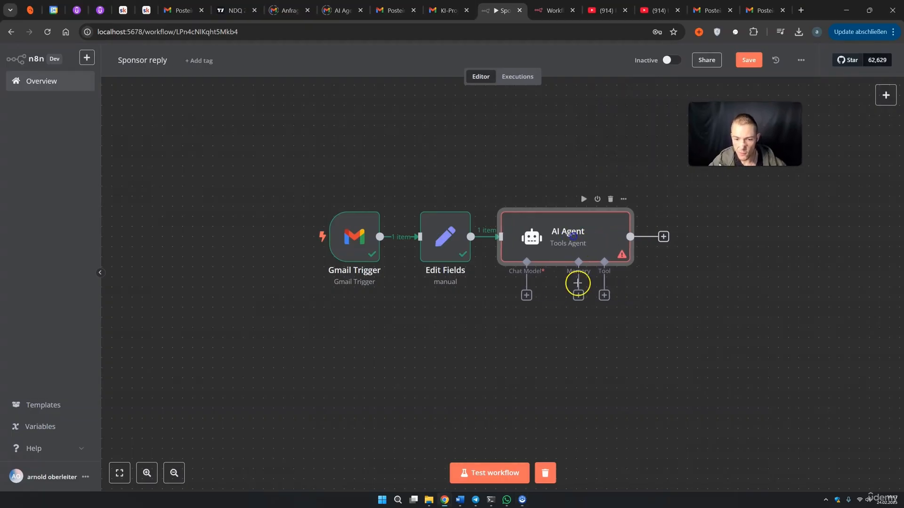
# Attach an OpenAI Chat Model (gpt-4o-mini) to the AI Agent and move it down-left
pyautogui.click(526, 295)
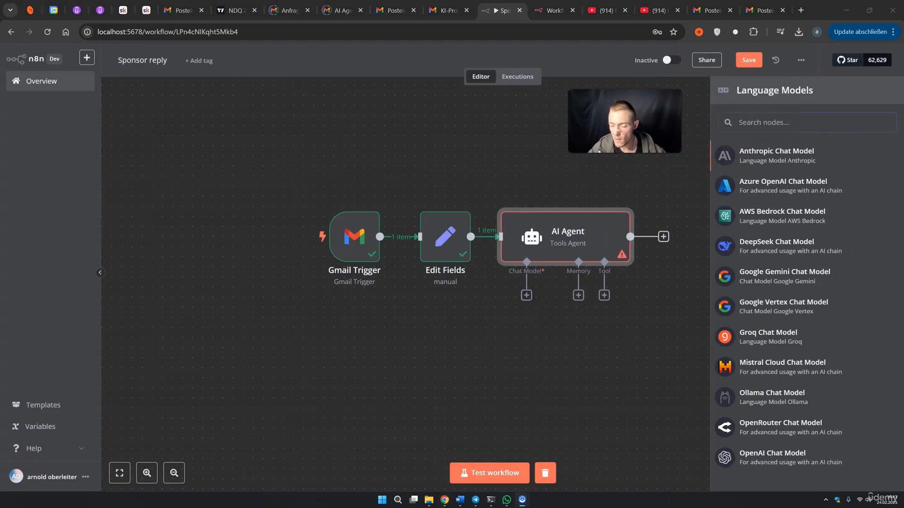
pyautogui.scroll(-1, 744, 357)
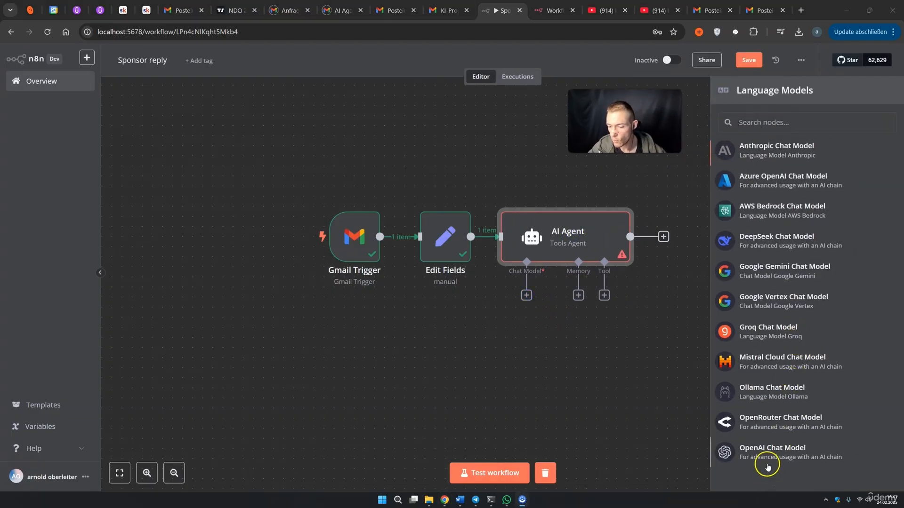
pyautogui.click(768, 465)
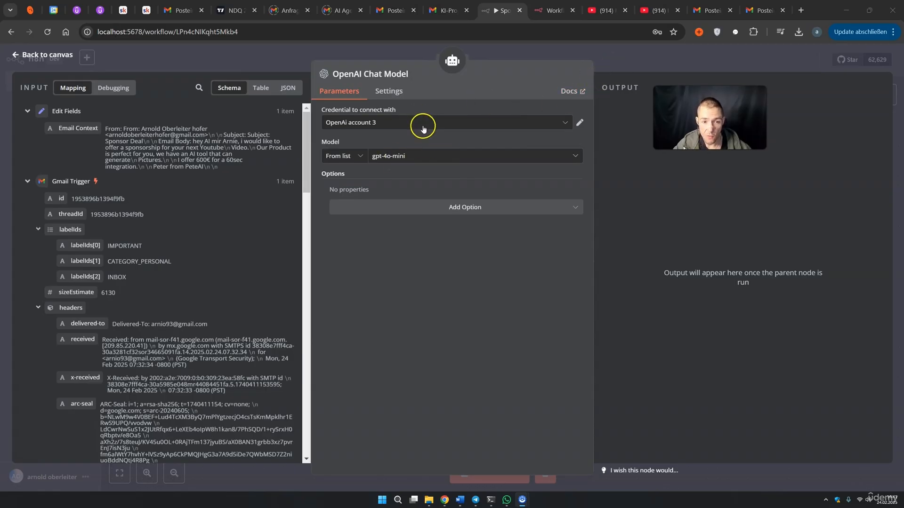
pyautogui.click(618, 71)
pyautogui.click(534, 358)
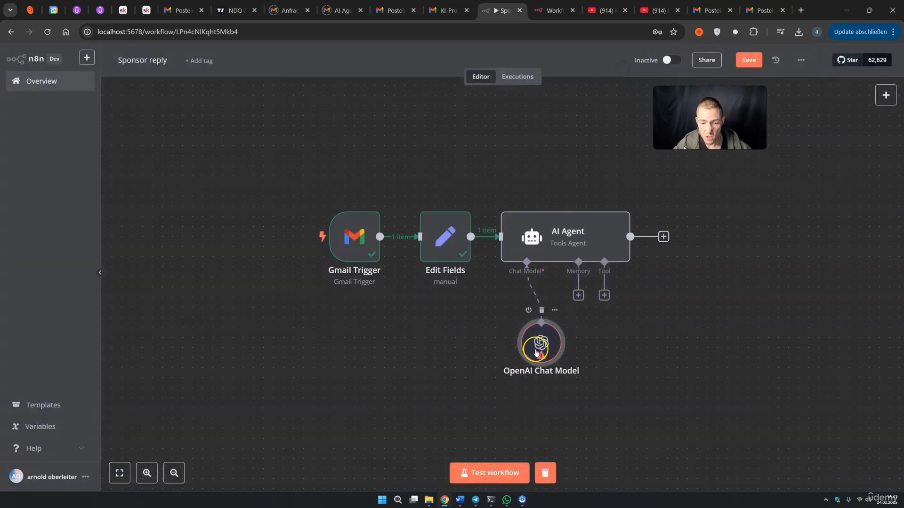
pyautogui.moveTo(534, 358); pyautogui.dragTo(452, 378)
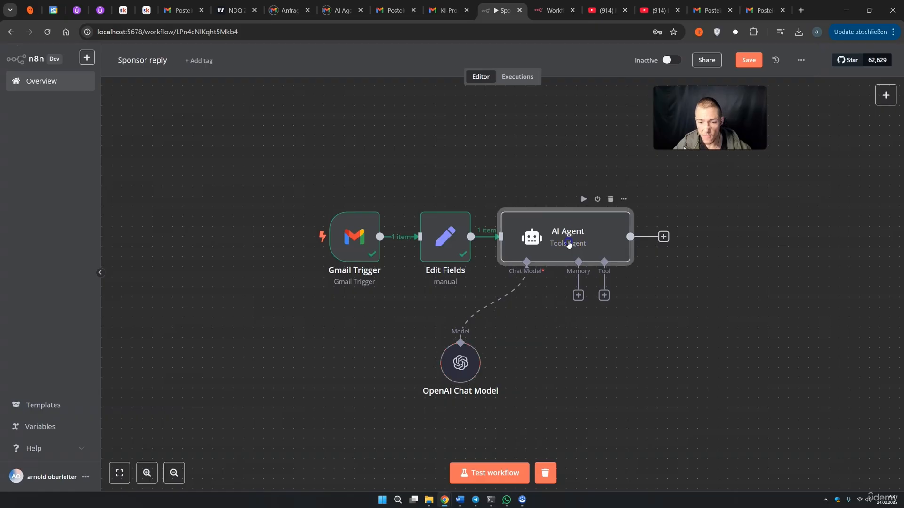
pyautogui.doubleClick(569, 243)
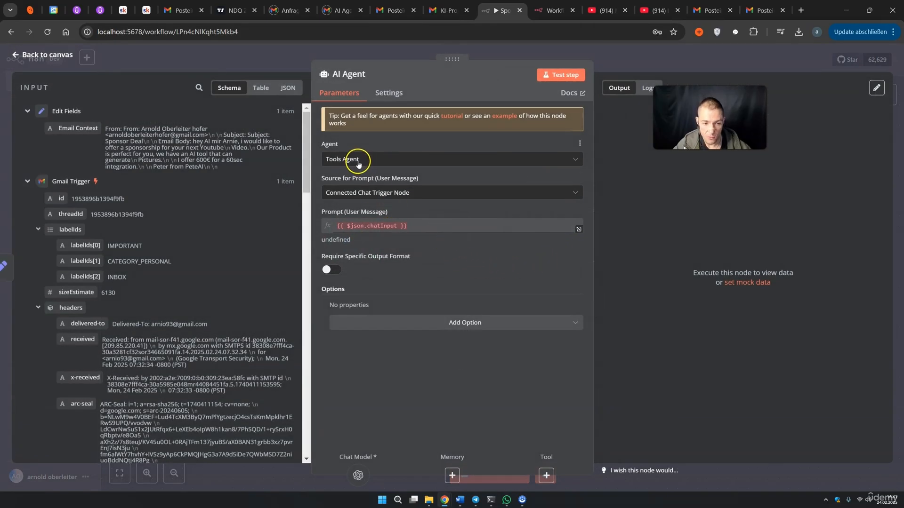
# Set the AI Agent prompt to Define below with text {{ $json['Email Context'] }}
pyautogui.moveTo(418, 177); pyautogui.dragTo(343, 178)
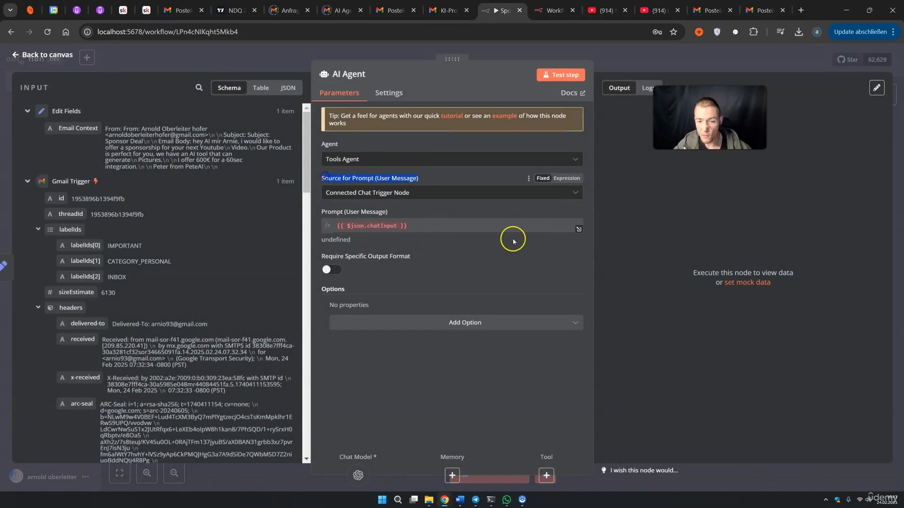
pyautogui.click(450, 194)
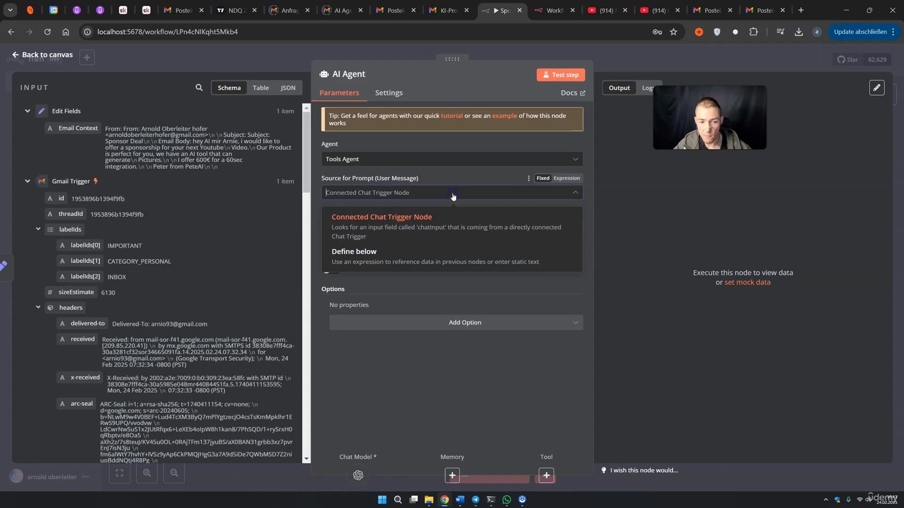
pyautogui.click(412, 250)
pyautogui.click(371, 230)
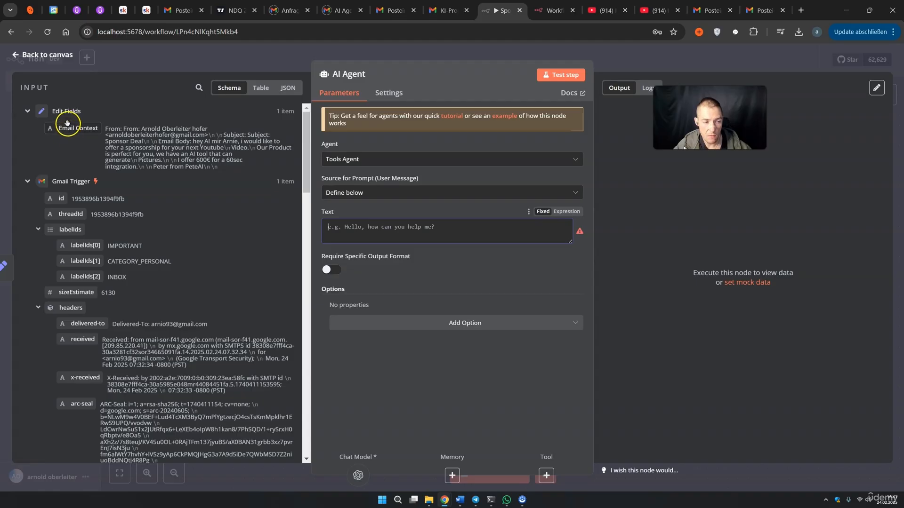
pyautogui.moveTo(67, 127); pyautogui.dragTo(345, 234)
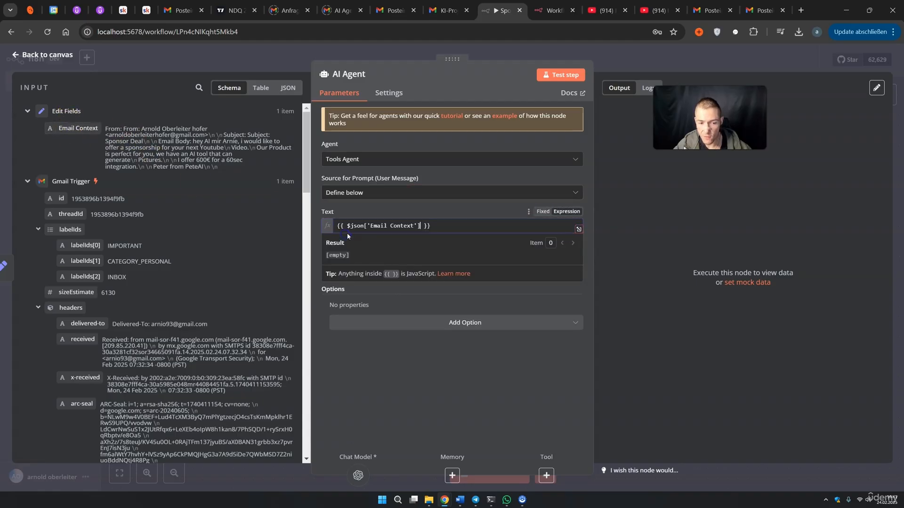
pyautogui.click(579, 231)
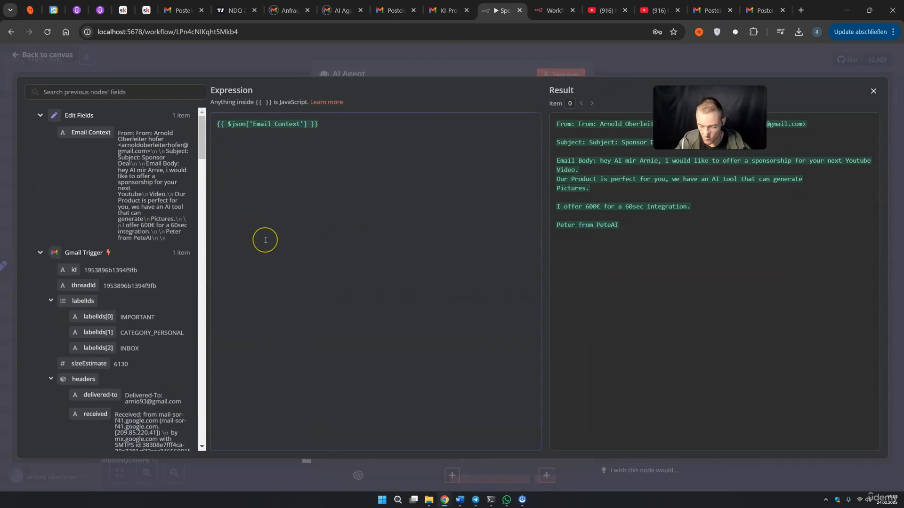
# Insert the sponsorship-classification prompt requesting isSponsorship and reasoning JSON above the Email Context
pyautogui.press('Return')
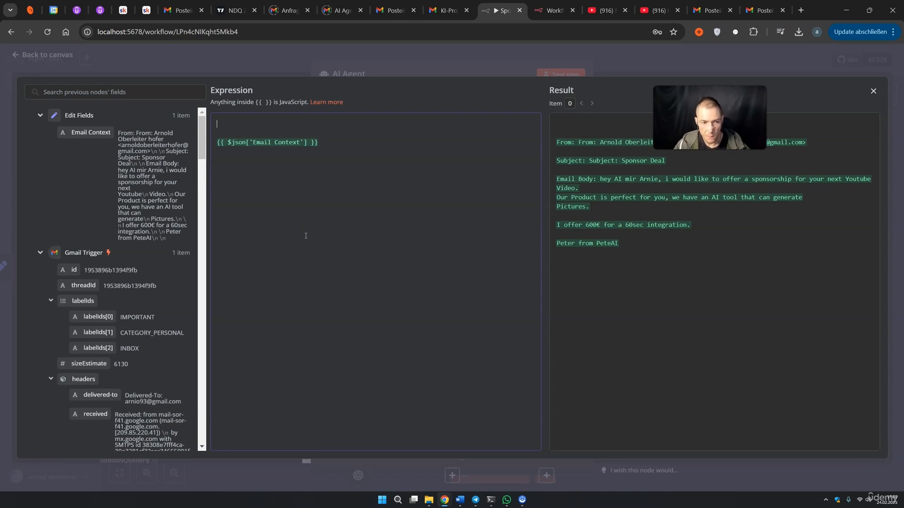
pyautogui.write('**Role:** Your task is to determine whether an email is related to a sponsorship deal or not.  Respond with a JSON object containing the following fields:  - **isSponsorship:** Can be either `"true"` or `"false"`. - **reasoning:** Explain your answer.  Think step by step about your response.')
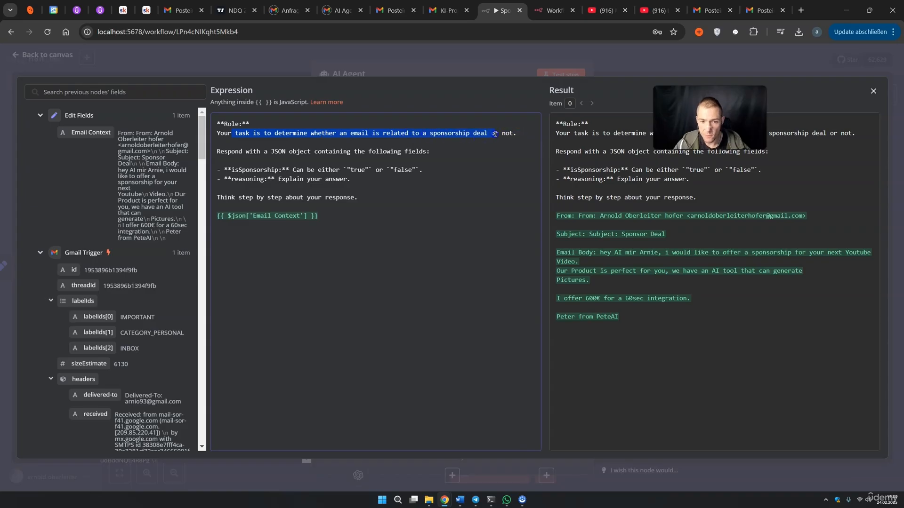
pyautogui.click(234, 152)
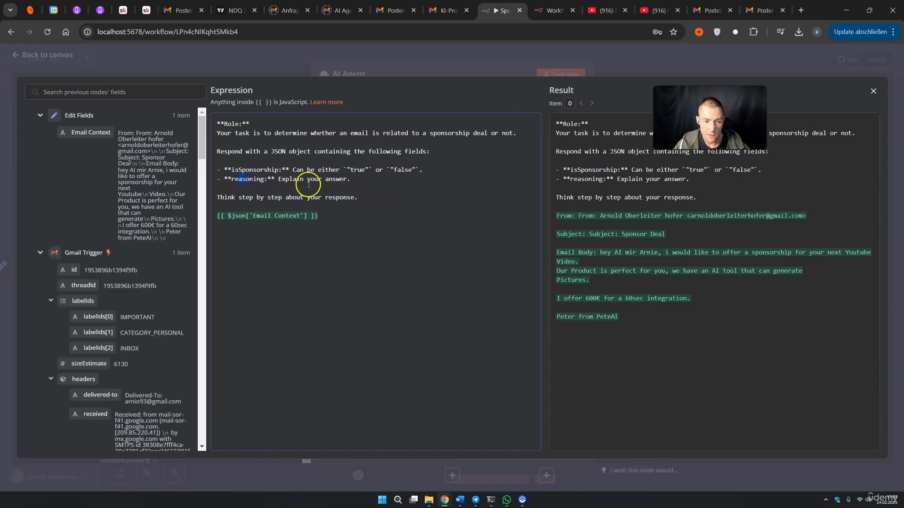
pyautogui.moveTo(227, 197); pyautogui.dragTo(257, 198)
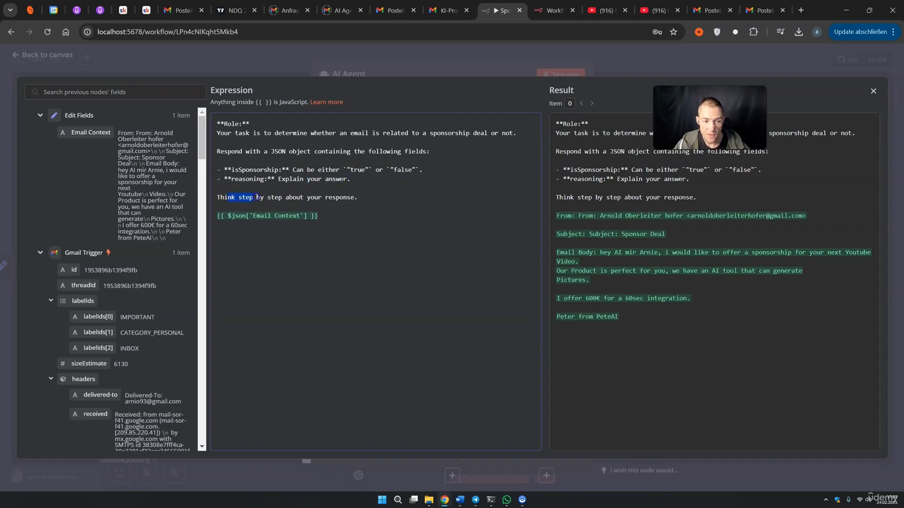
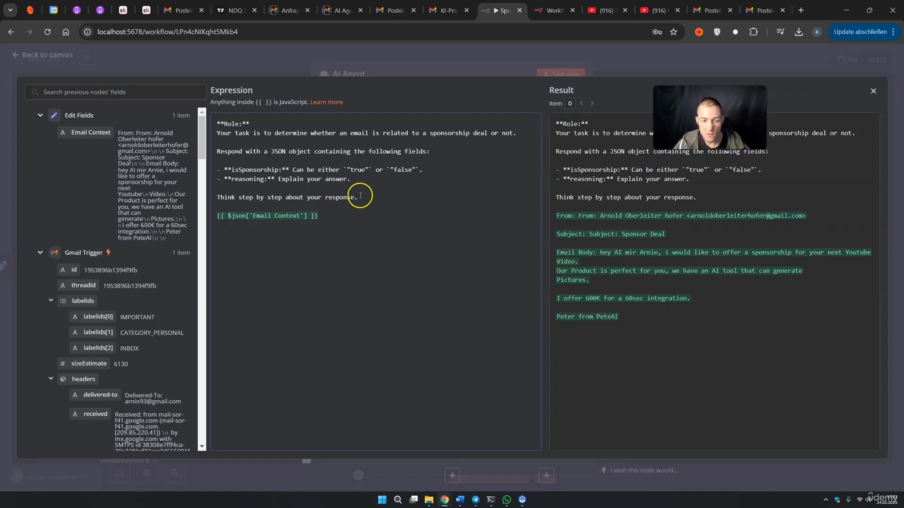
# Review the closing lines of the classification prompt and close the expression editor
pyautogui.moveTo(360, 195); pyautogui.dragTo(294, 178)
pyautogui.click(313, 233)
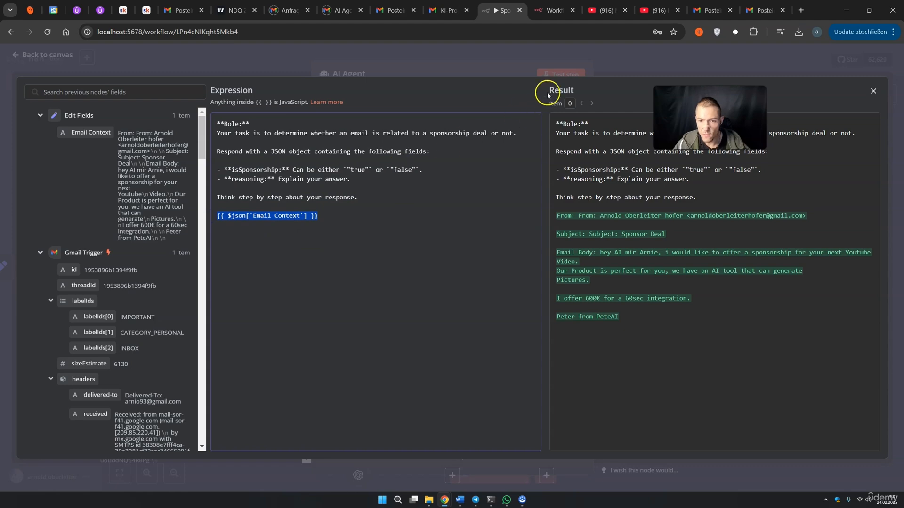
pyautogui.click(600, 72)
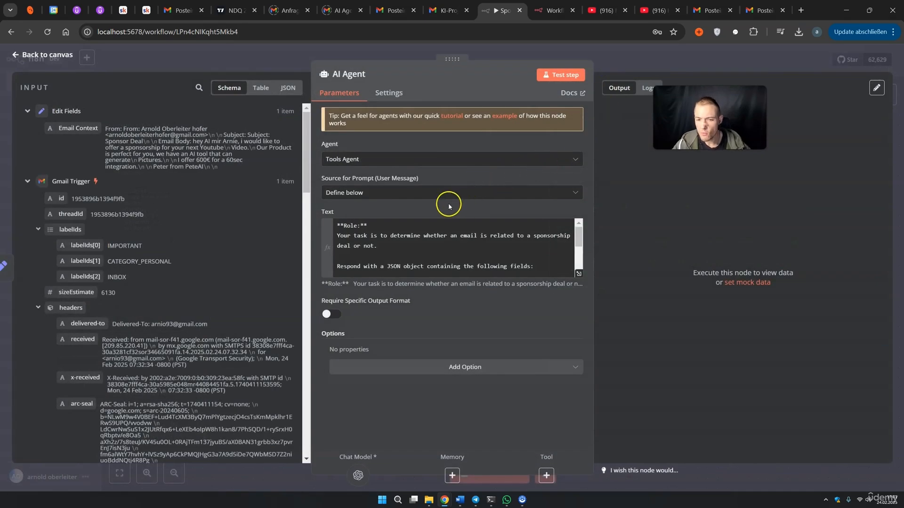
# Keep the prompt source as Define below and enable Require Specific Output Format on the AI Agent
pyautogui.click(414, 193)
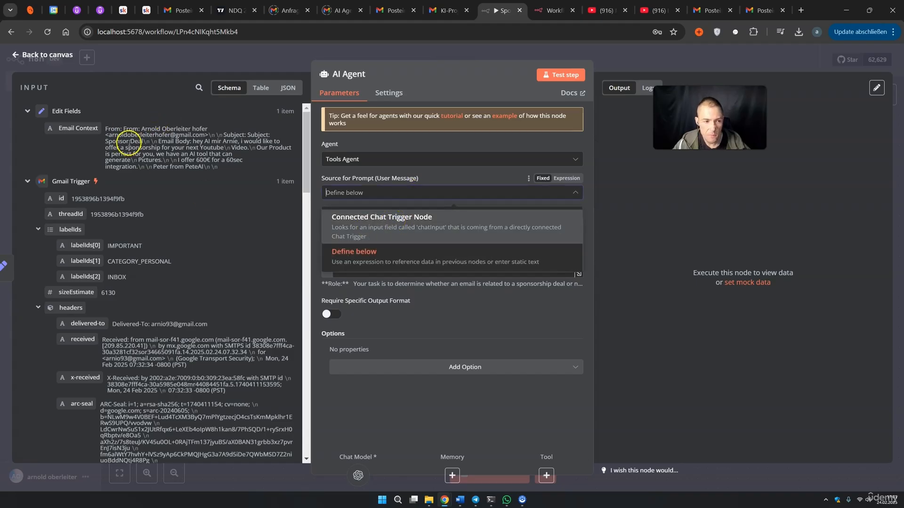
pyautogui.click(436, 202)
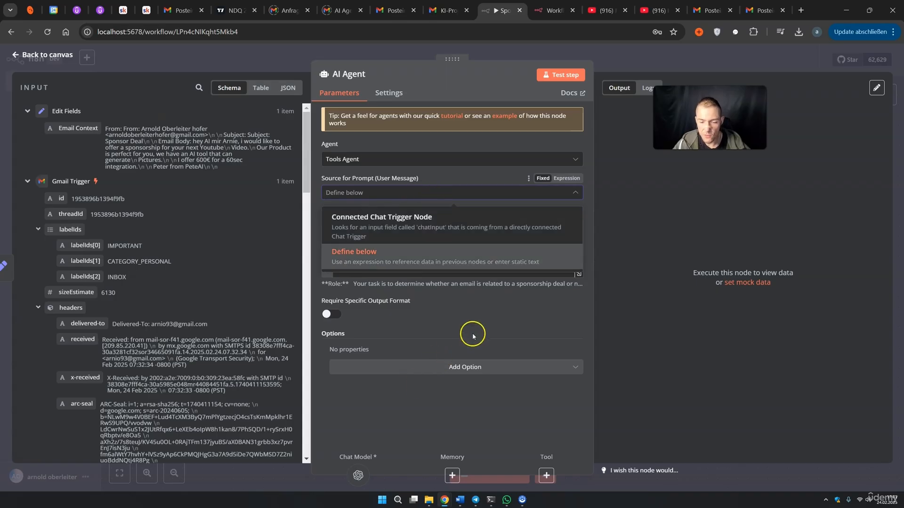
pyautogui.click(460, 90)
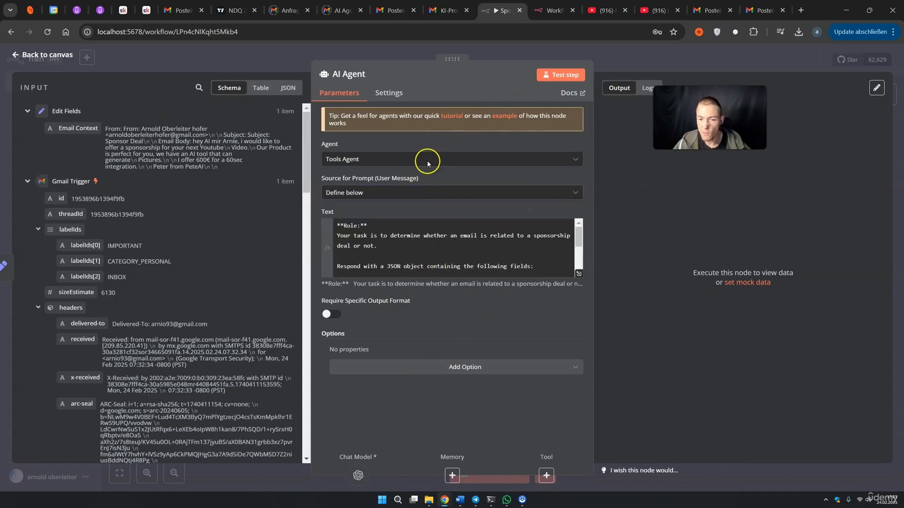
pyautogui.click(331, 315)
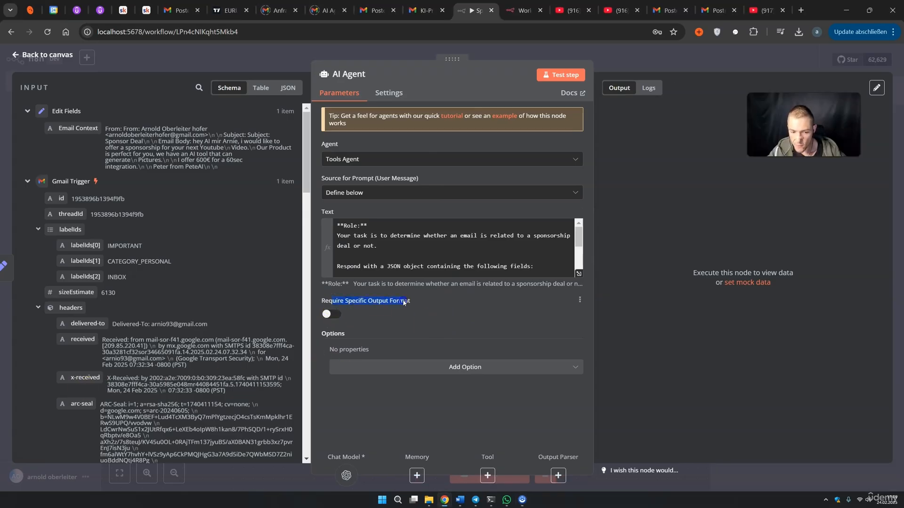
pyautogui.click(338, 318)
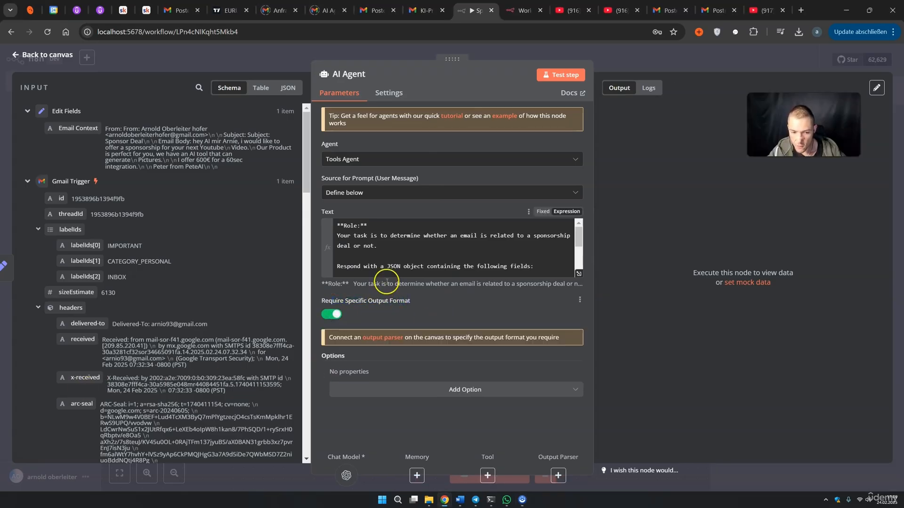
pyautogui.moveTo(382, 331); pyautogui.dragTo(404, 340)
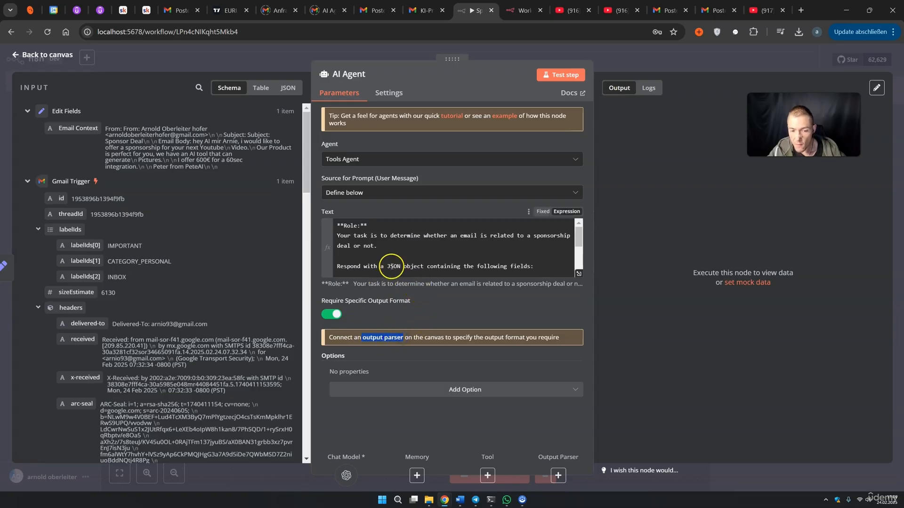
pyautogui.moveTo(387, 267); pyautogui.dragTo(404, 268)
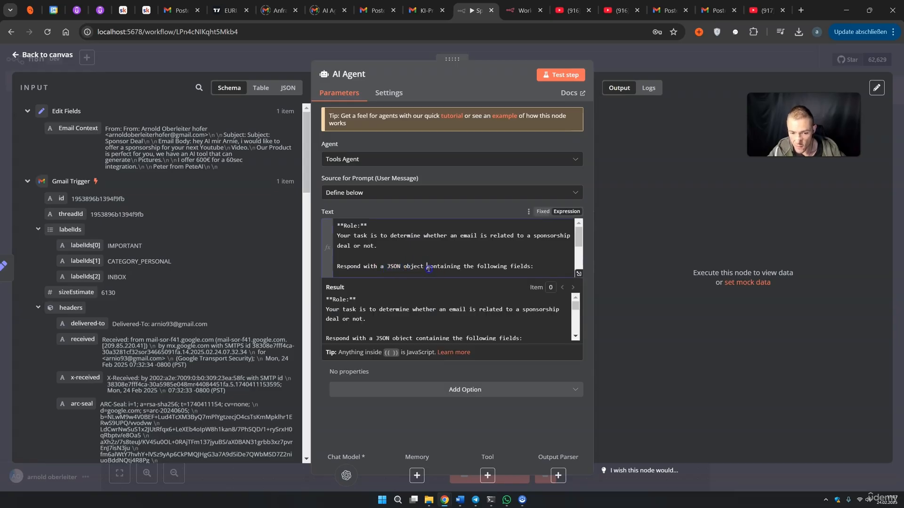
pyautogui.click(526, 375)
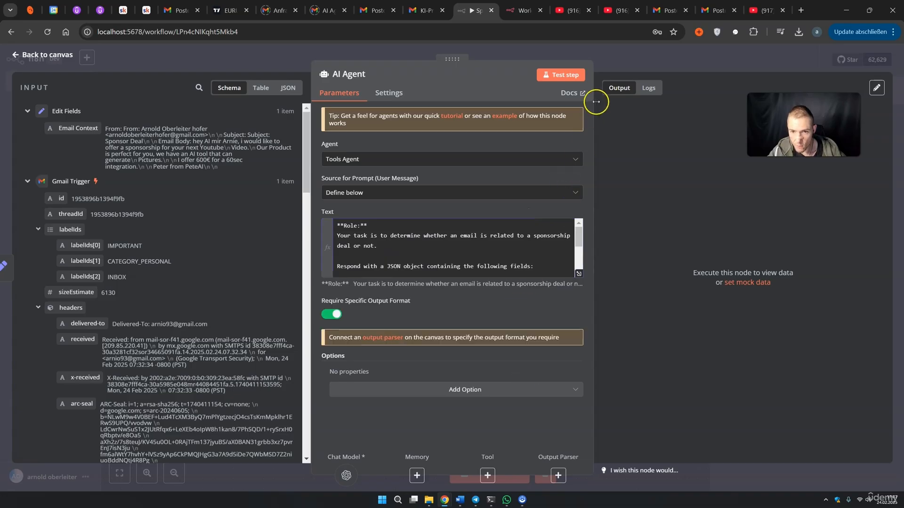
# Go back to the canvas and briefly turn the specific output format requirement off
pyautogui.click(610, 69)
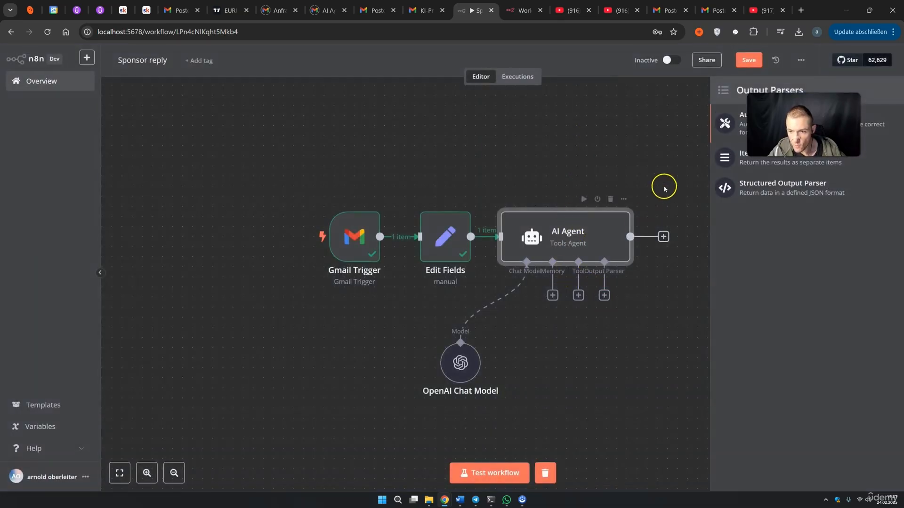
pyautogui.click(665, 201)
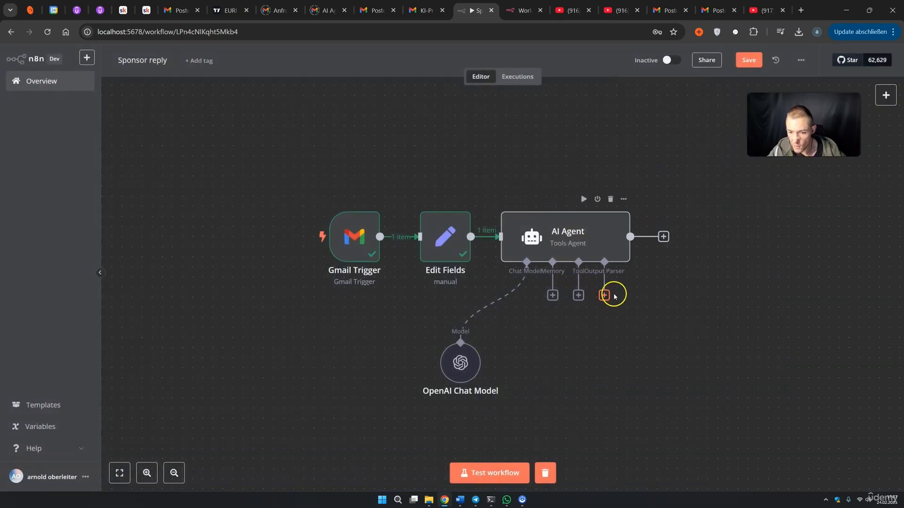
pyautogui.doubleClick(595, 238)
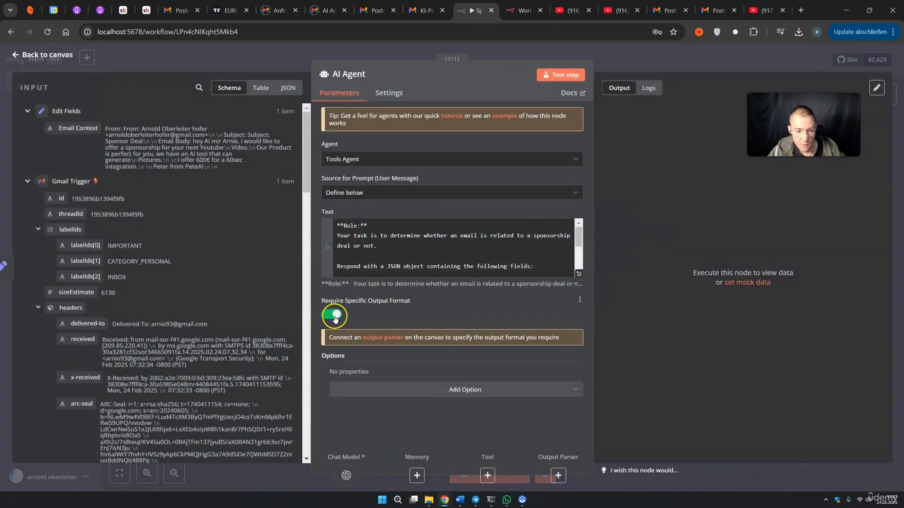
pyautogui.click(331, 314)
pyautogui.click(674, 68)
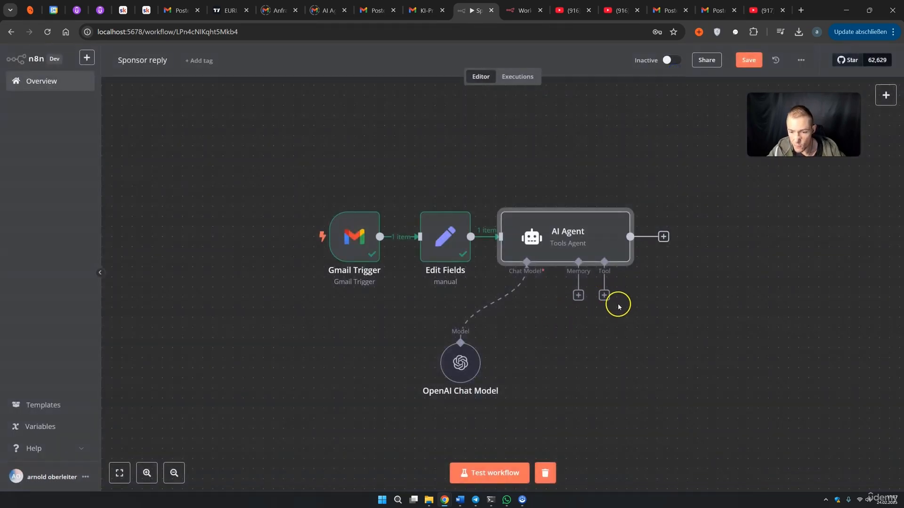
# Re-enable the output format requirement and attach a Structured Output Parser to the agent
pyautogui.doubleClick(608, 245)
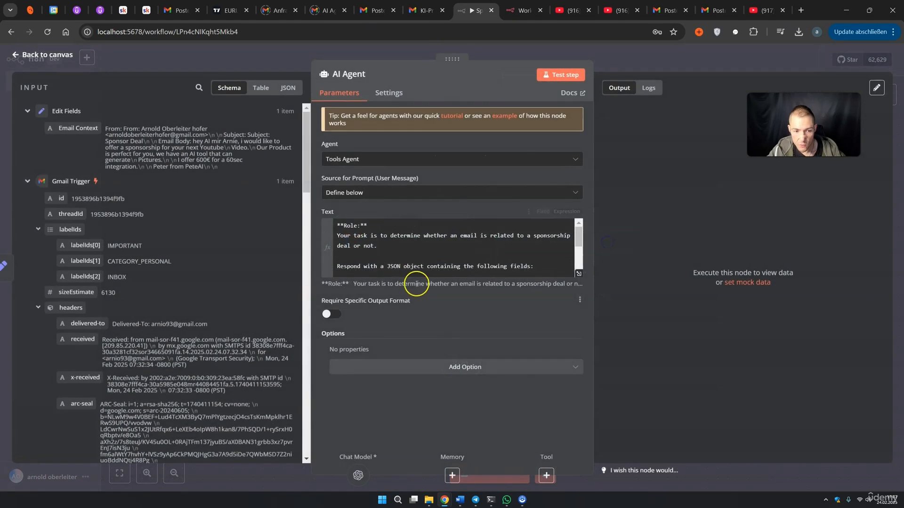
pyautogui.click(332, 314)
pyautogui.click(660, 67)
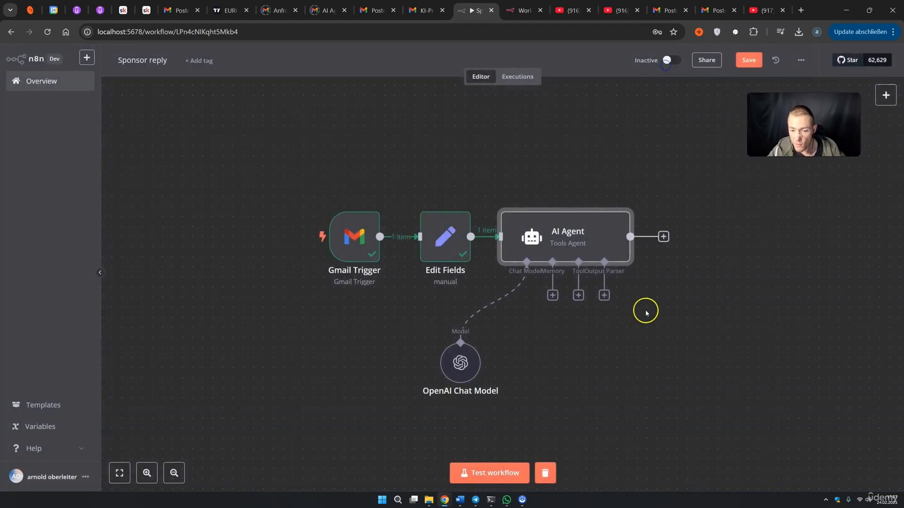
pyautogui.click(605, 295)
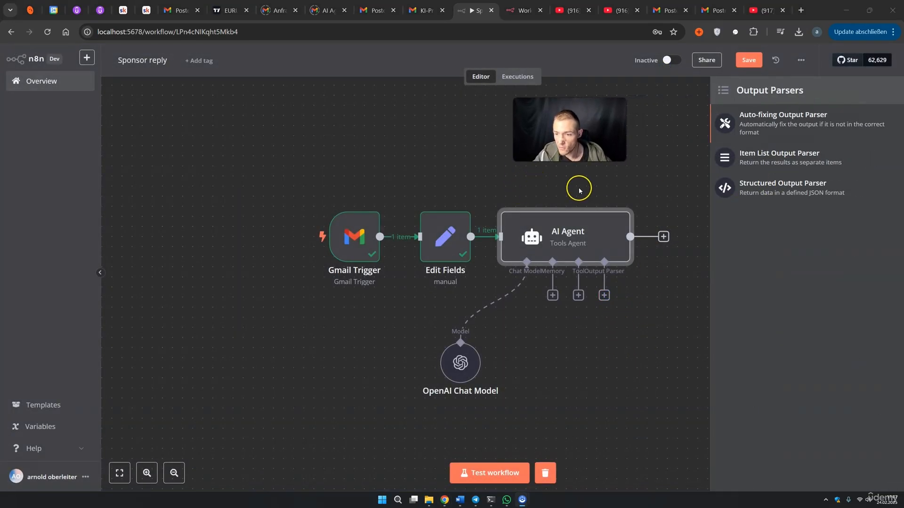
pyautogui.click(767, 191)
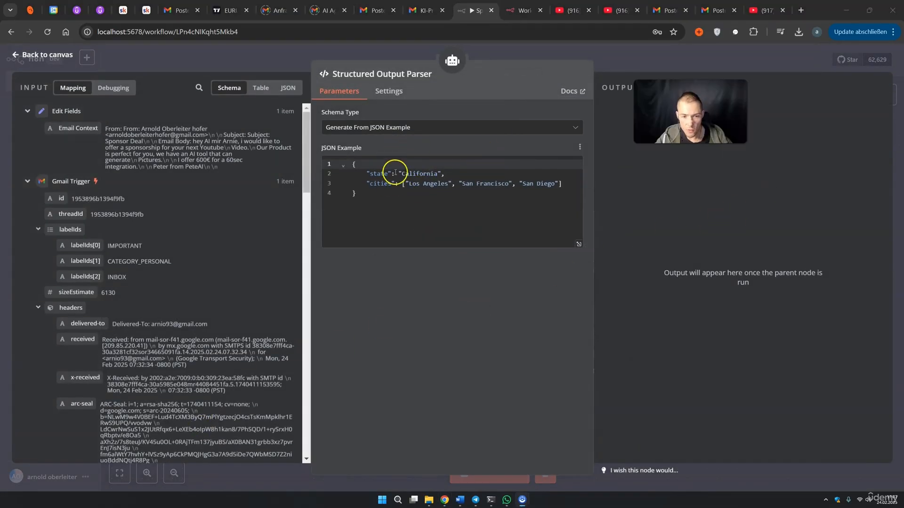
# Switch the Structured Output Parser to a manually defined JSON schema, checking the agent prompt's fields
pyautogui.click(437, 136)
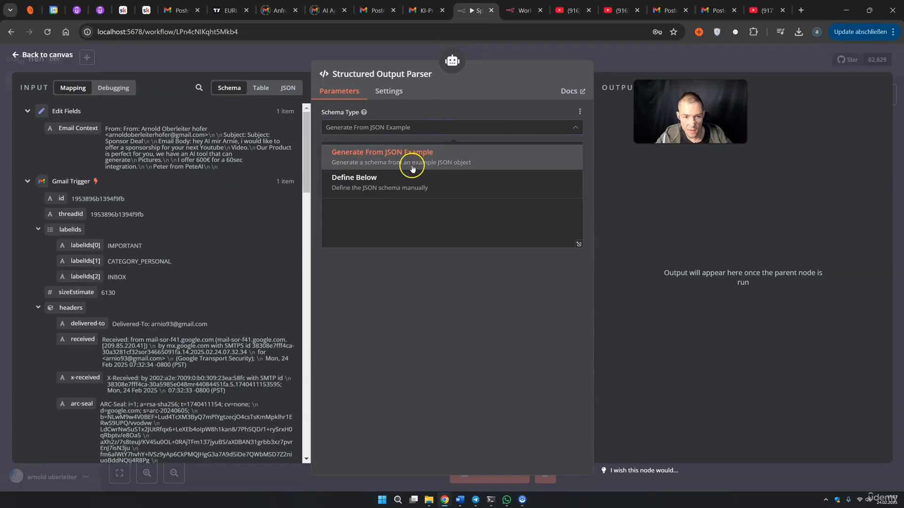
pyautogui.click(397, 188)
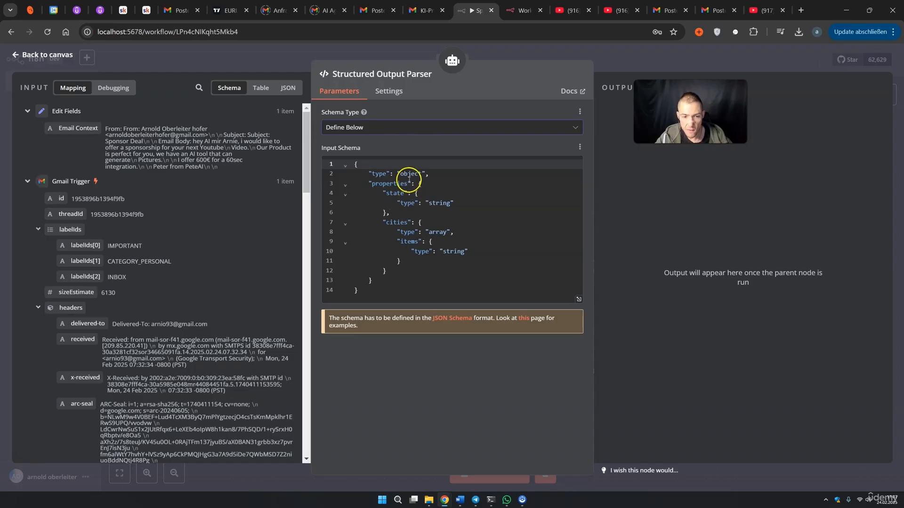
pyautogui.click(403, 193)
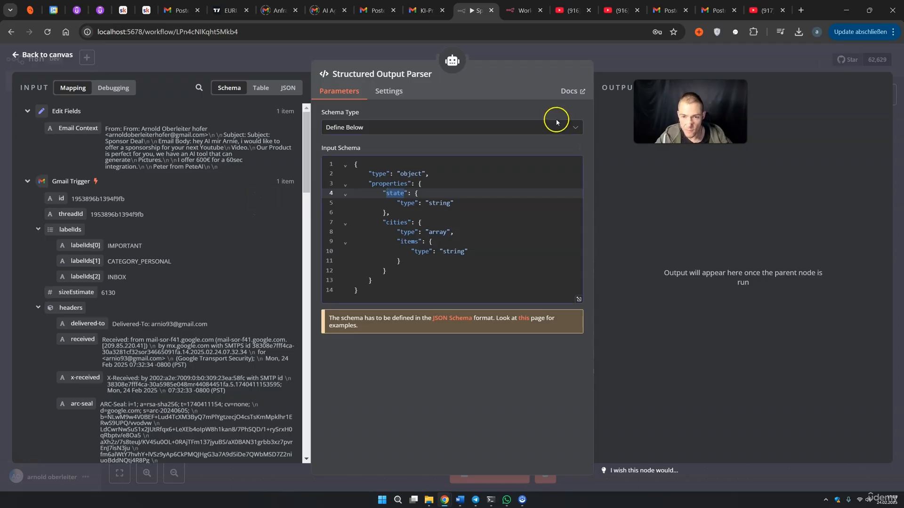
pyautogui.press('Escape')
pyautogui.doubleClick(553, 229)
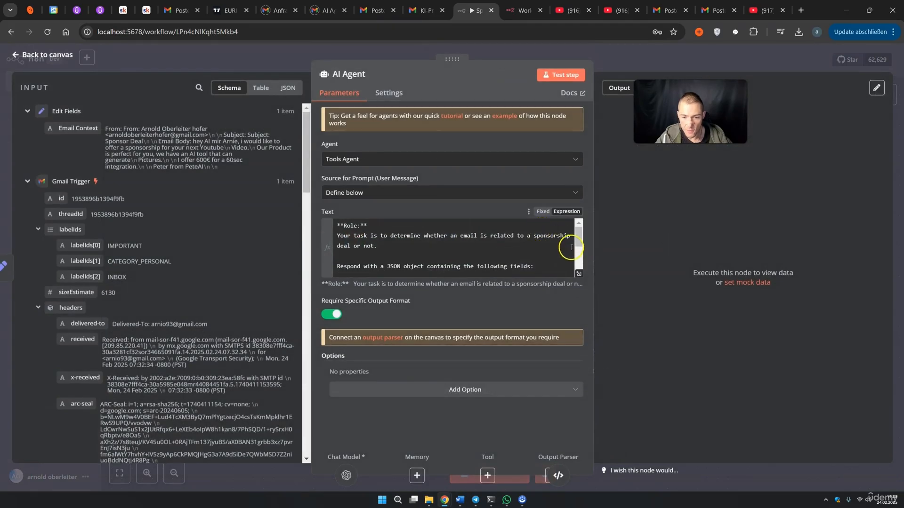
pyautogui.click(579, 273)
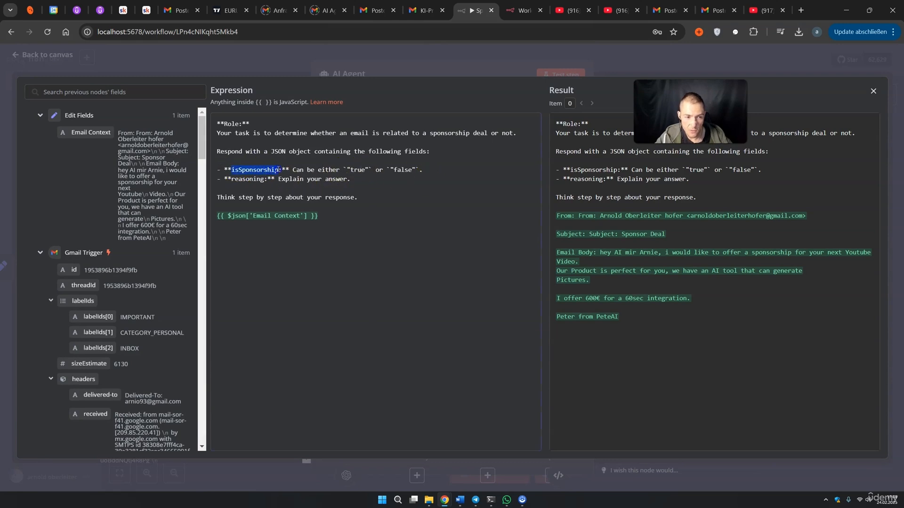
pyautogui.click(609, 73)
pyautogui.doubleClick(616, 355)
# Rename the schema's state property to isSponsorship with type boolean
pyautogui.doubleClick(393, 195)
pyautogui.write('isSponsorship')
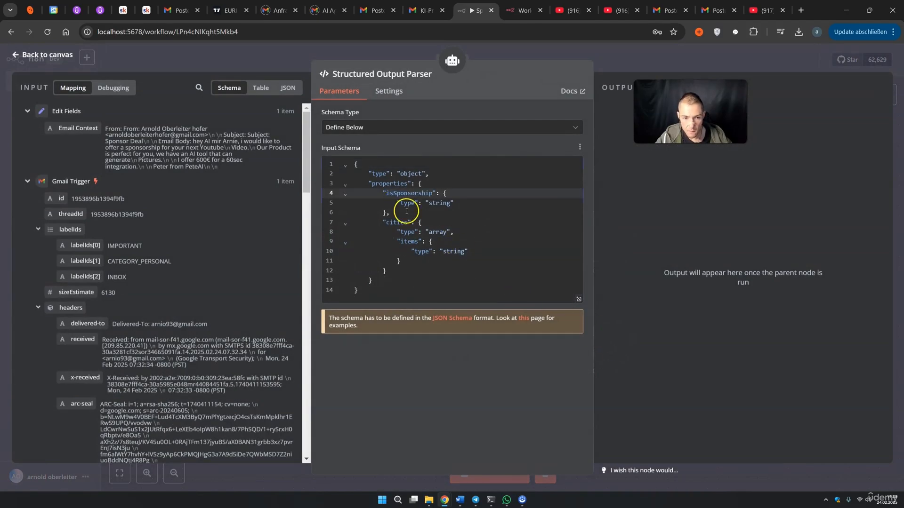
pyautogui.click(429, 203)
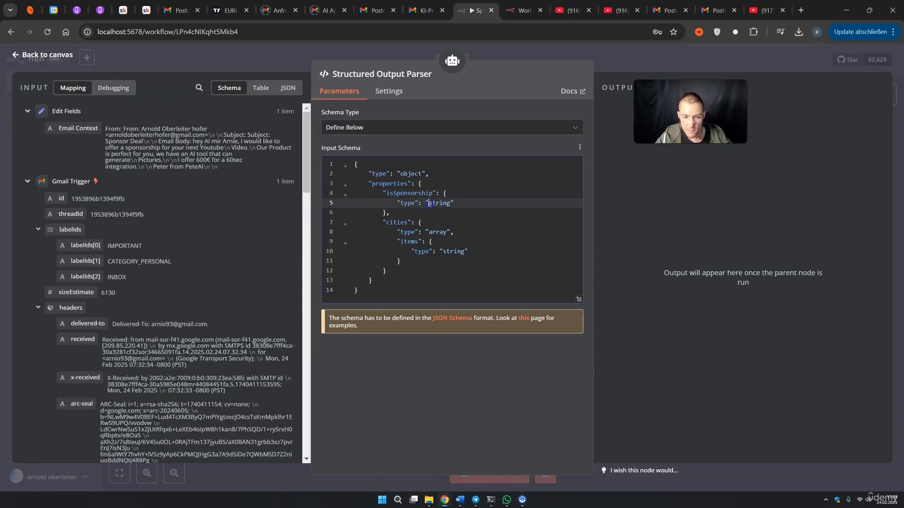
pyautogui.write('boo')
pyautogui.click(396, 230)
pyautogui.moveTo(386, 223); pyautogui.dragTo(399, 224)
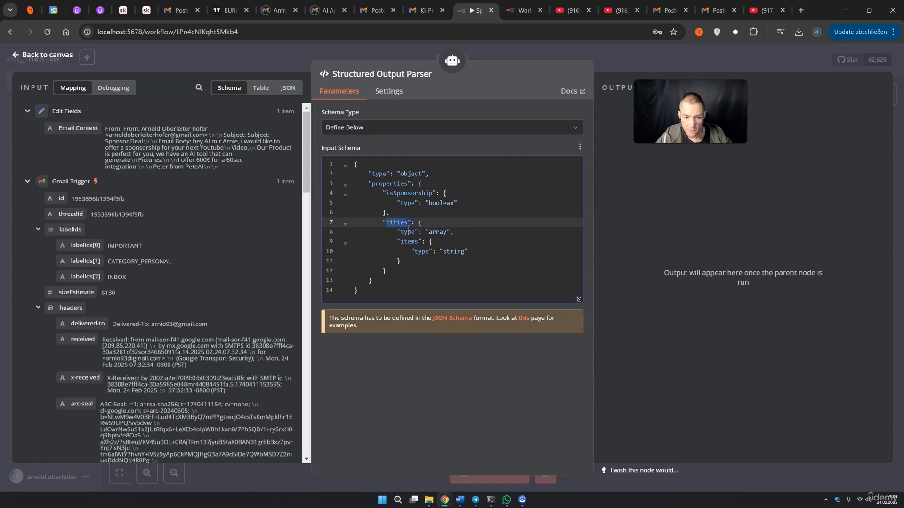
pyautogui.click(698, 60)
# Rename the cities property to reasoning, matching the prompt, and change its type to string
pyautogui.doubleClick(554, 235)
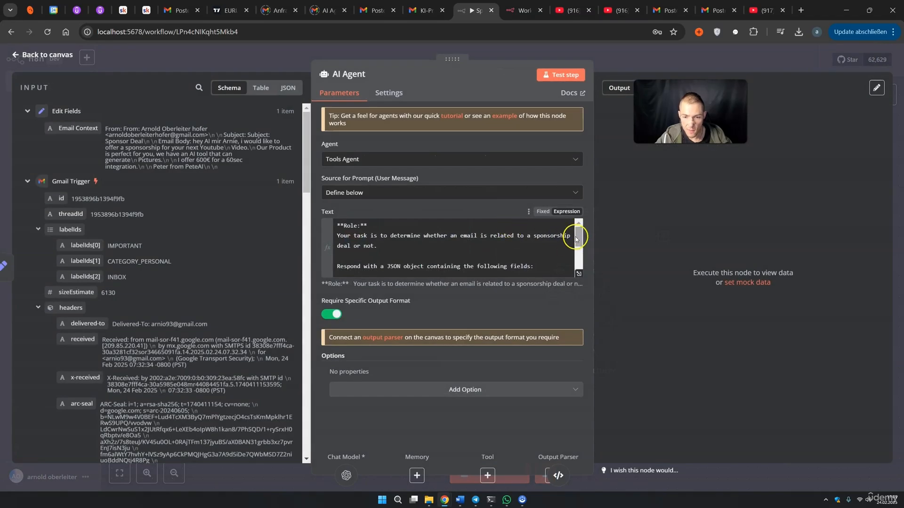
pyautogui.click(578, 273)
pyautogui.doubleClick(261, 178)
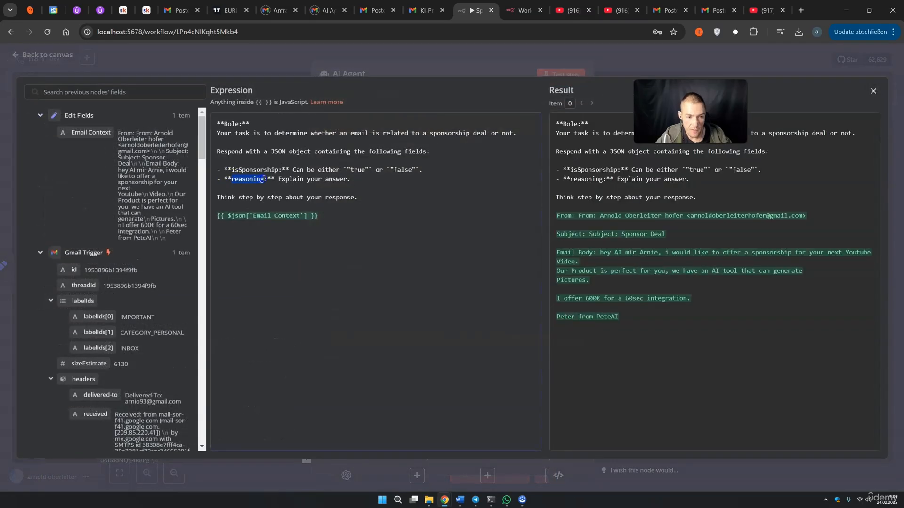
pyautogui.click(611, 66)
pyautogui.click(611, 66)
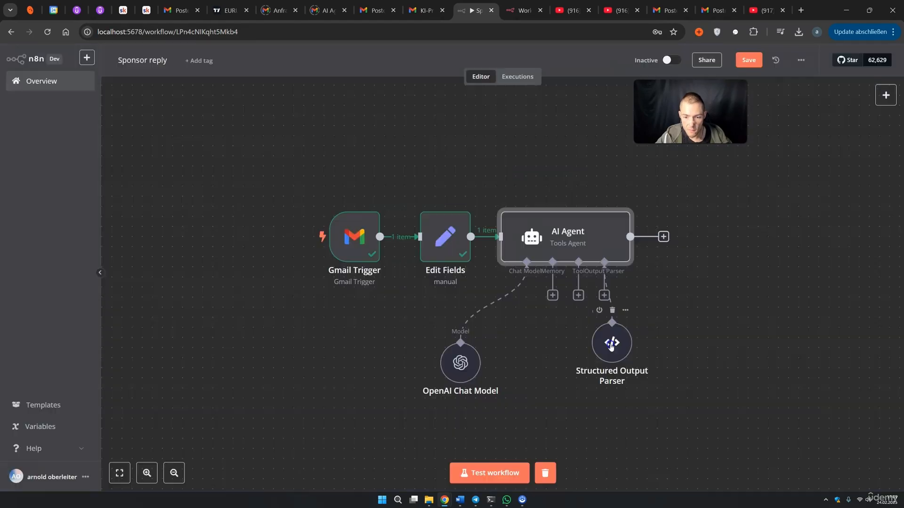
pyautogui.doubleClick(612, 344)
pyautogui.doubleClick(387, 224)
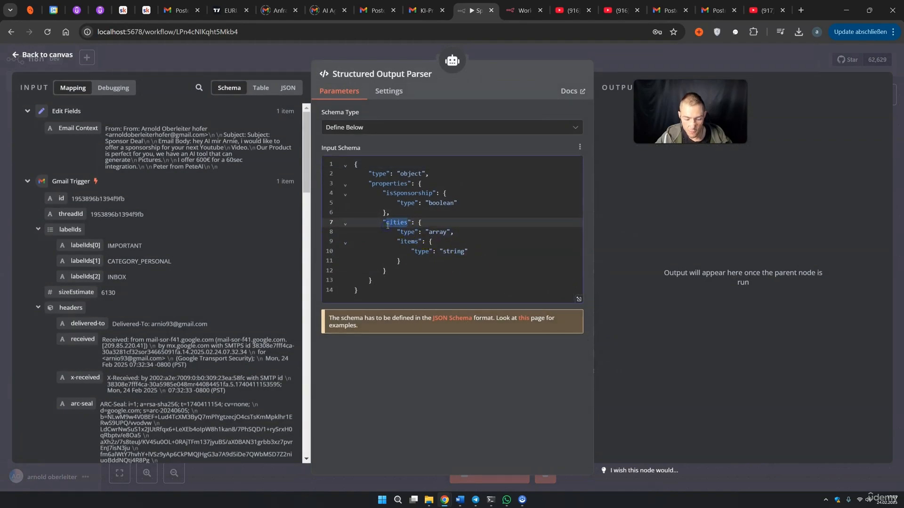
pyautogui.doubleClick(440, 231)
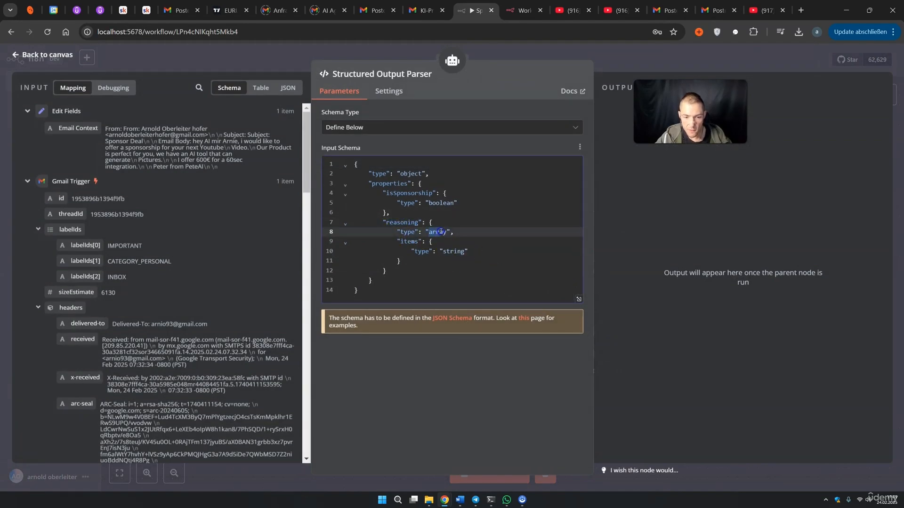
pyautogui.write('string')
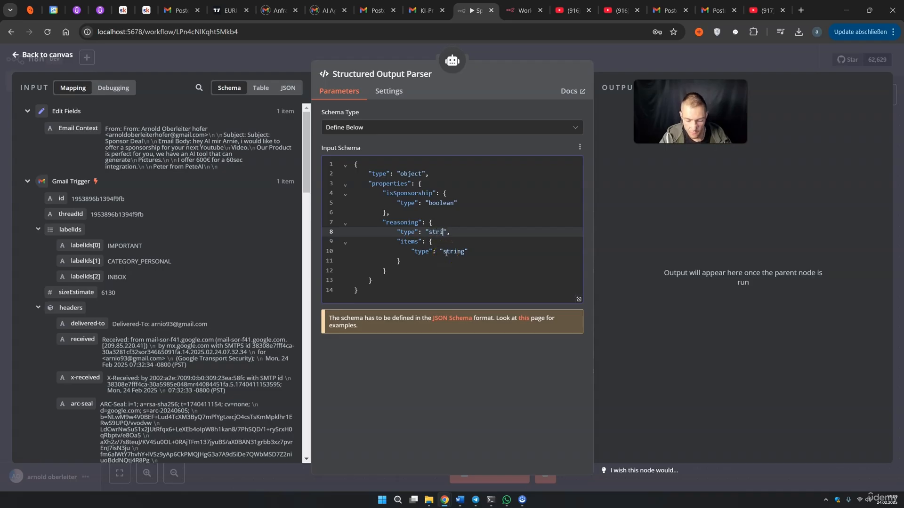
# Delete the leftover items definition from the schema and review the result
pyautogui.moveTo(397, 242); pyautogui.dragTo(436, 260)
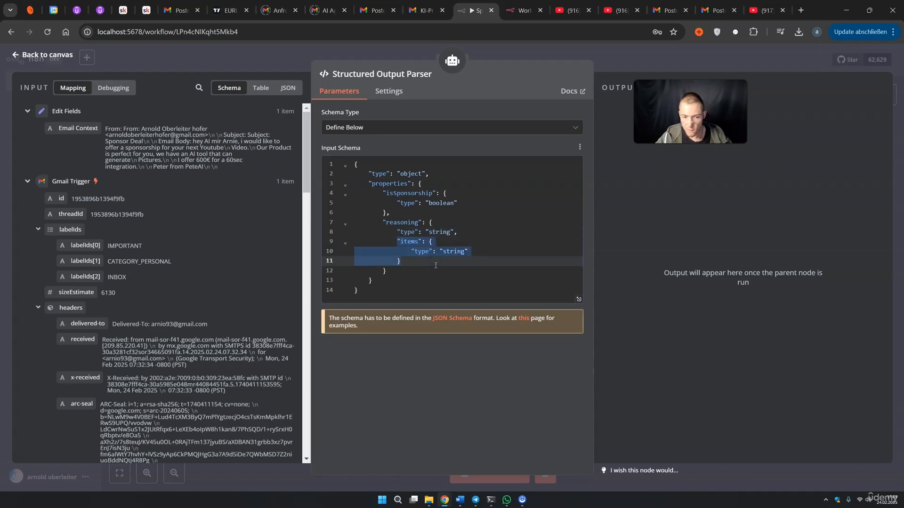
pyautogui.click(407, 264)
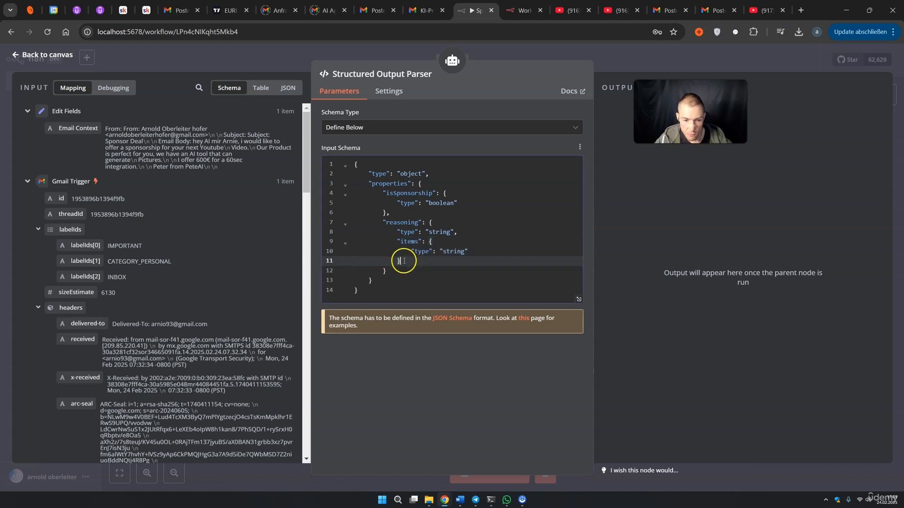
pyautogui.moveTo(398, 262); pyautogui.dragTo(429, 245)
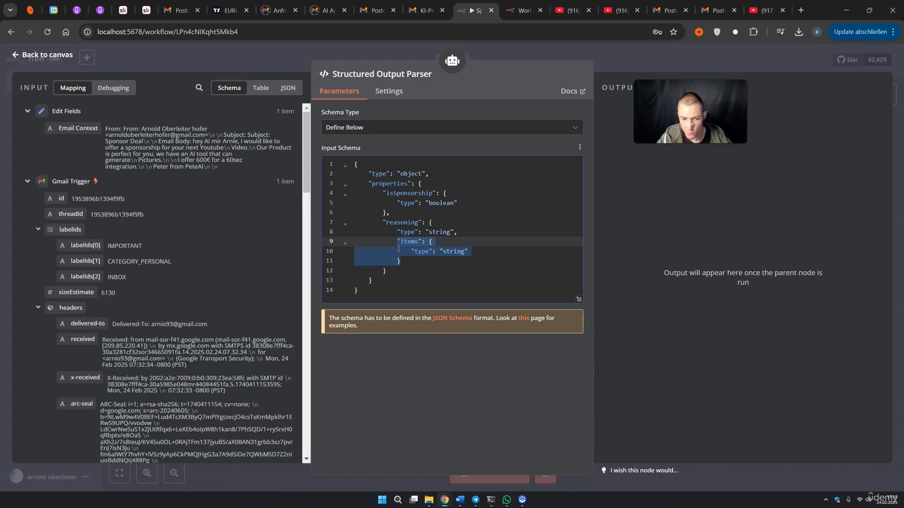
pyautogui.press('BackSpace')
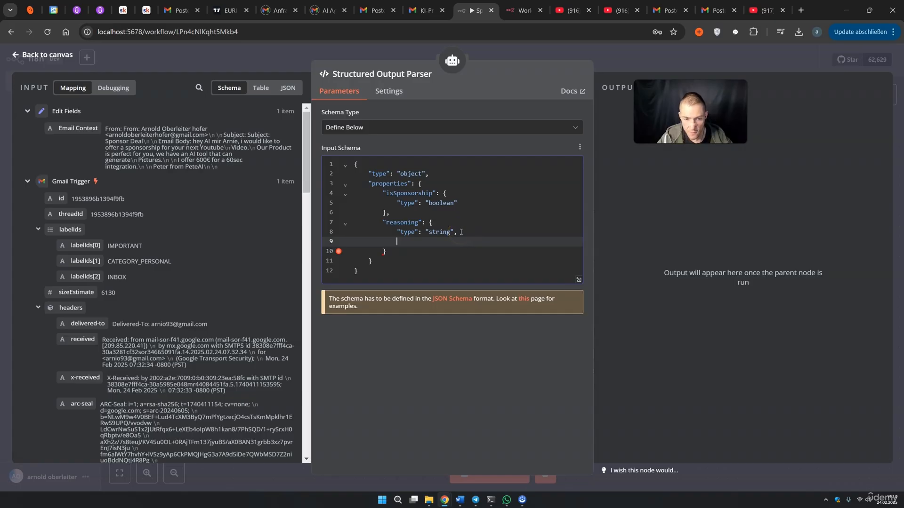
pyautogui.press('BackSpace')
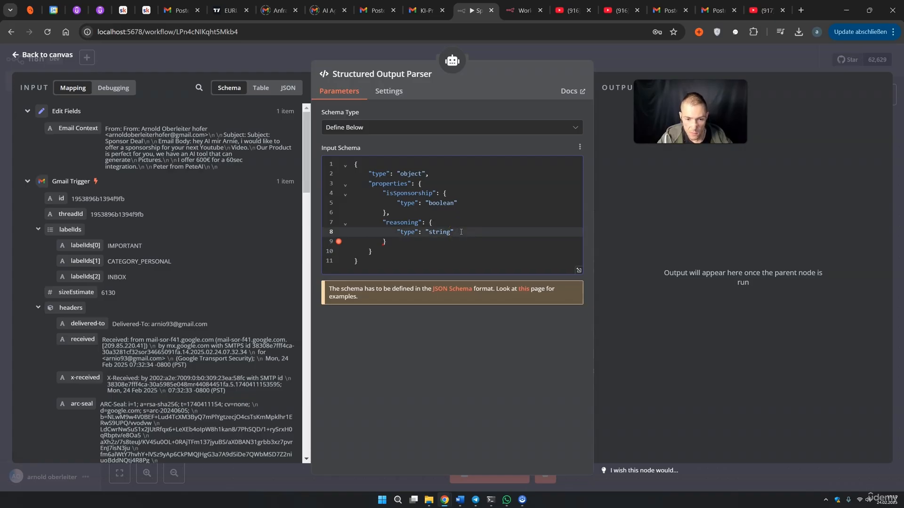
pyautogui.moveTo(363, 261); pyautogui.dragTo(347, 163)
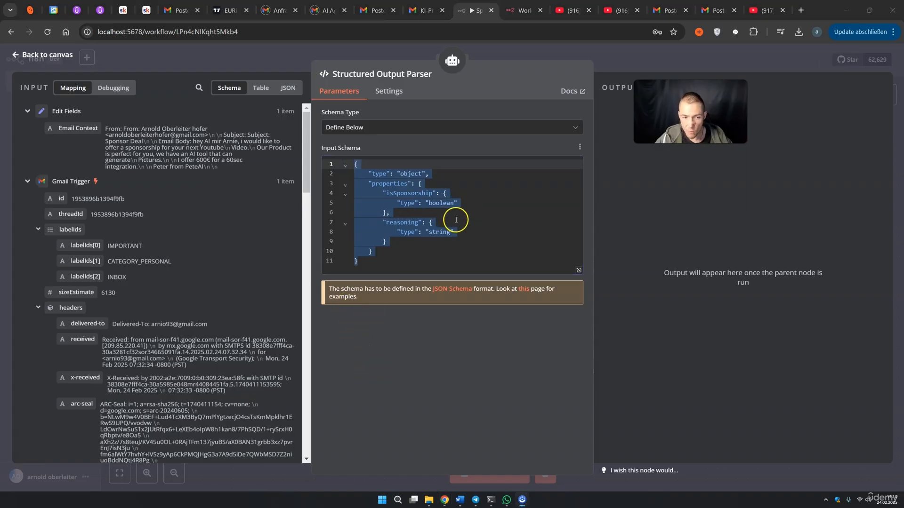
pyautogui.click(440, 233)
pyautogui.moveTo(401, 264); pyautogui.dragTo(345, 163)
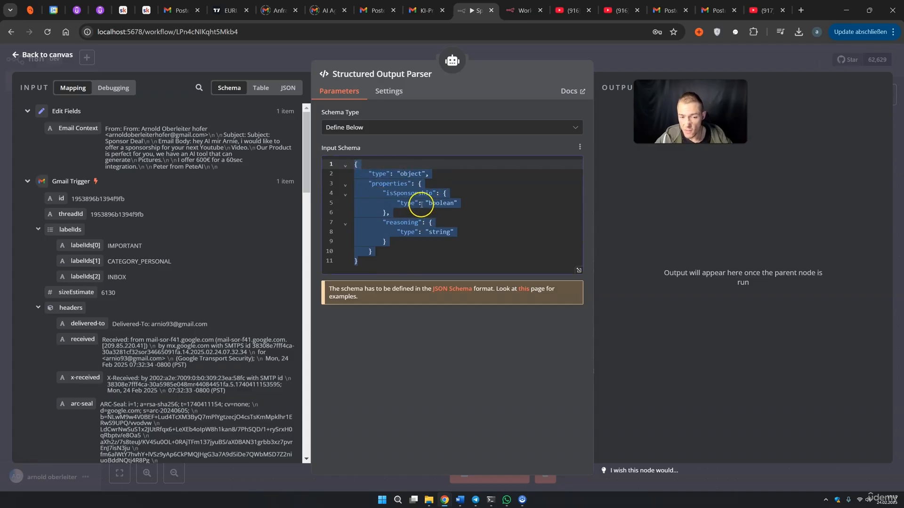
# Save the workflow and move the Structured Output Parser node down-right
pyautogui.click(625, 67)
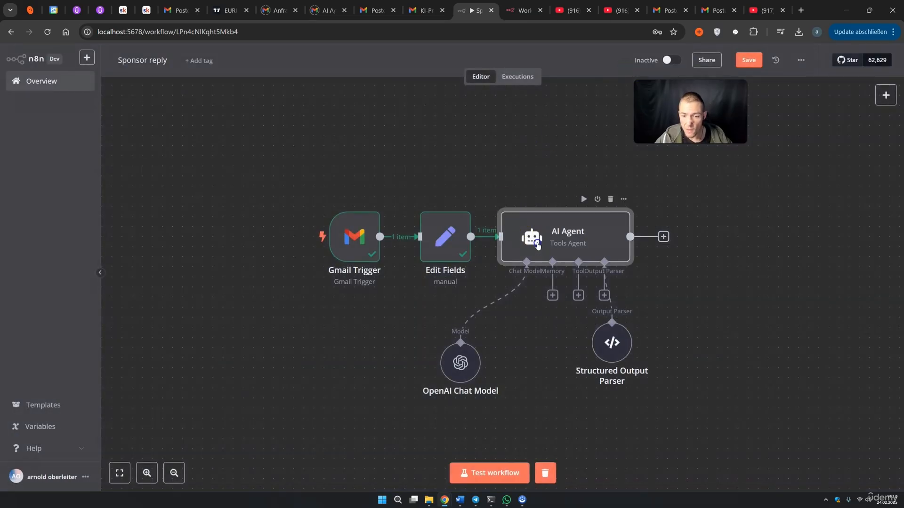
pyautogui.doubleClick(537, 243)
pyautogui.click(578, 274)
pyautogui.click(615, 66)
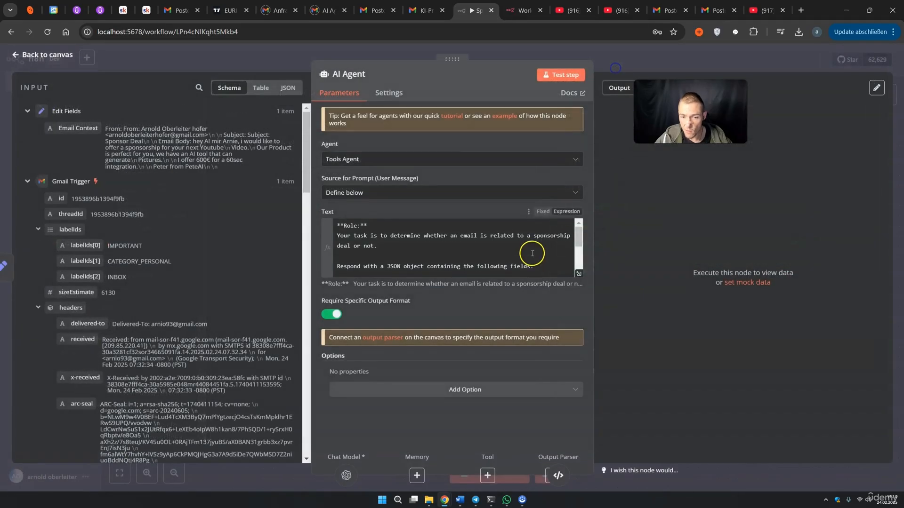
pyautogui.click(612, 67)
pyautogui.doubleClick(610, 343)
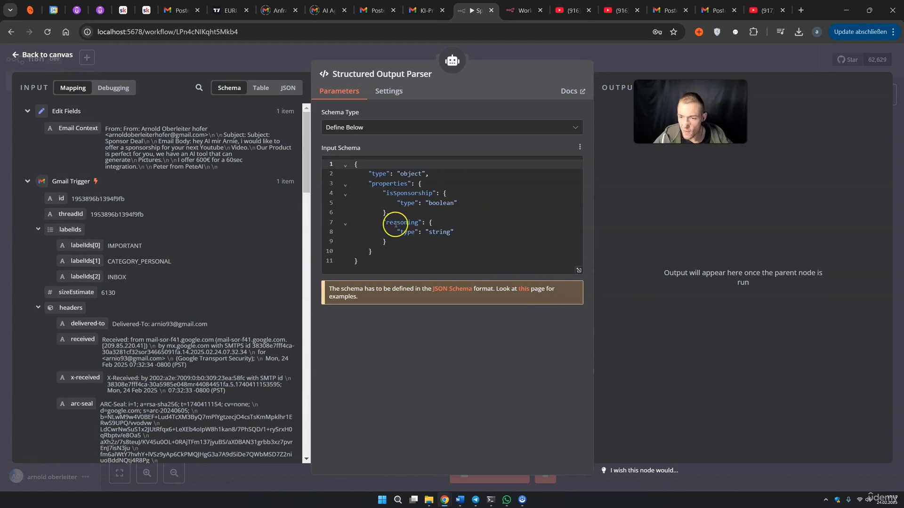
pyautogui.click(624, 70)
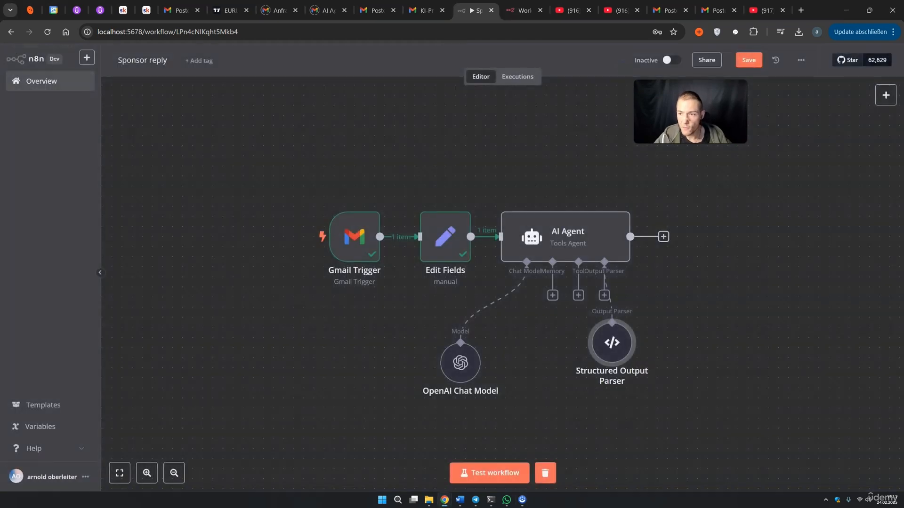
pyautogui.click(744, 69)
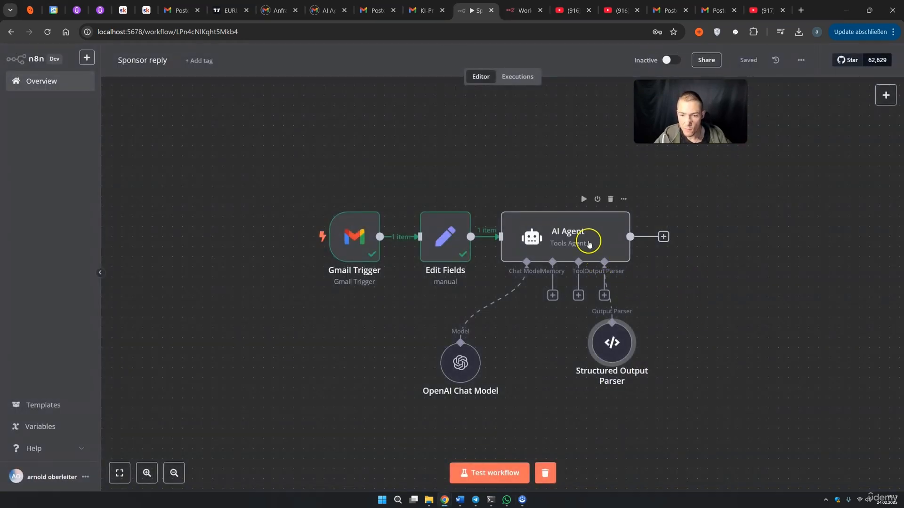
pyautogui.moveTo(615, 351); pyautogui.dragTo(643, 381)
pyautogui.doubleClick(589, 240)
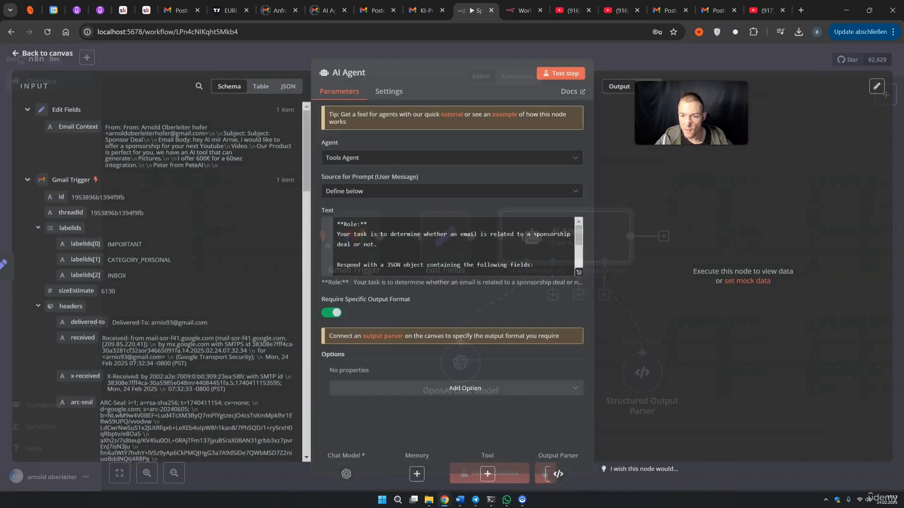
# Test the AI Agent step and inspect its isSponsorship and reasoning output
pyautogui.click(574, 76)
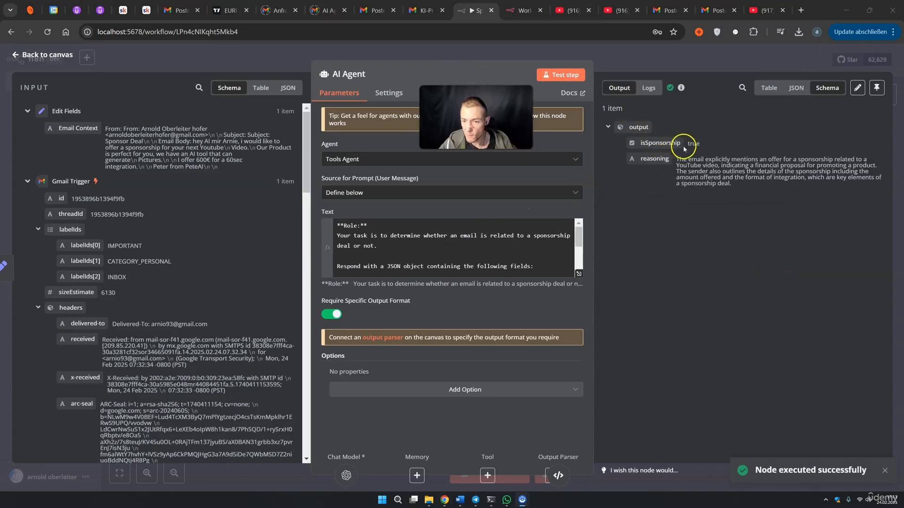
pyautogui.click(688, 144)
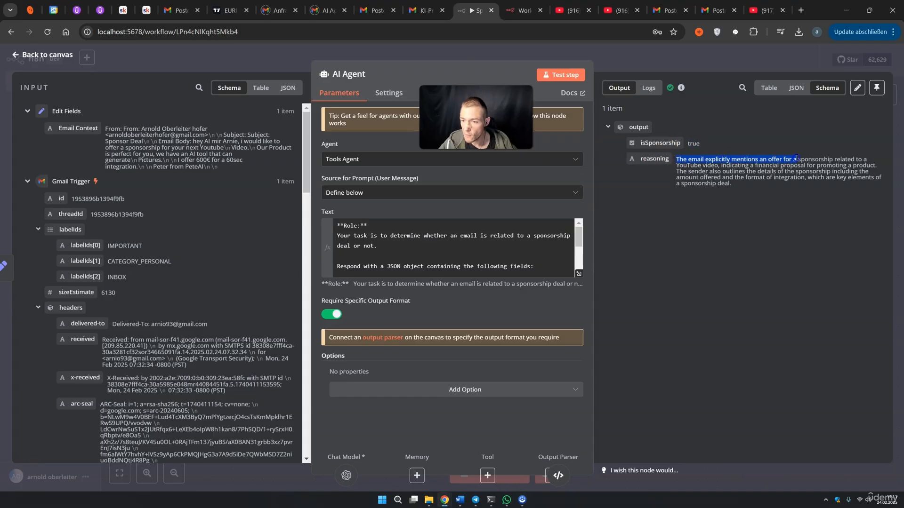
pyautogui.moveTo(836, 157); pyautogui.dragTo(867, 162)
pyautogui.click(716, 172)
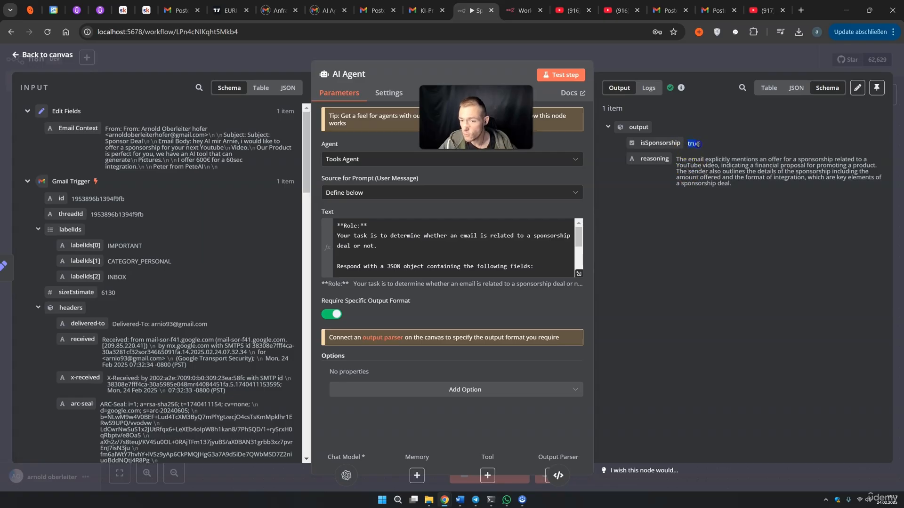
pyautogui.moveTo(677, 159); pyautogui.dragTo(730, 184)
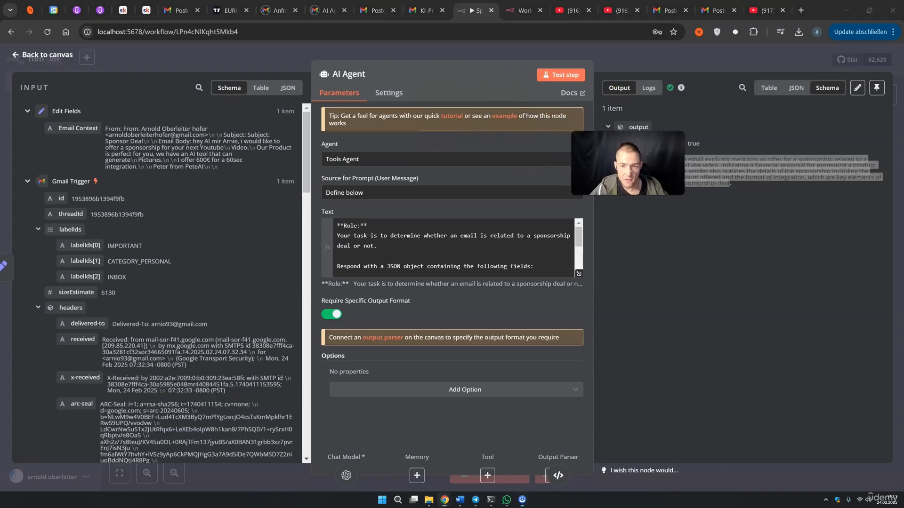
# Rearrange the OpenAI Chat Model and Structured Output Parser nodes neatly beneath the agent
pyautogui.press('Escape')
pyautogui.click(738, 243)
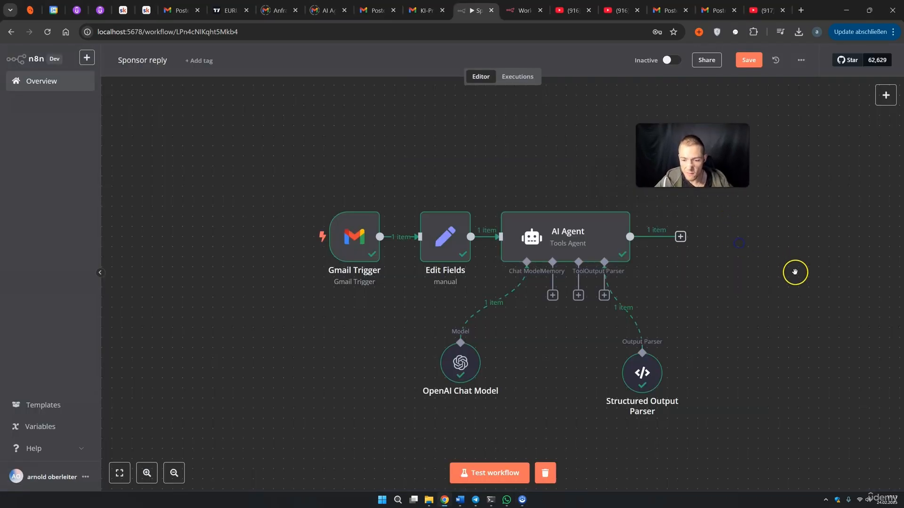
pyautogui.moveTo(795, 274); pyautogui.dragTo(737, 260)
pyautogui.moveTo(396, 358); pyautogui.dragTo(436, 357)
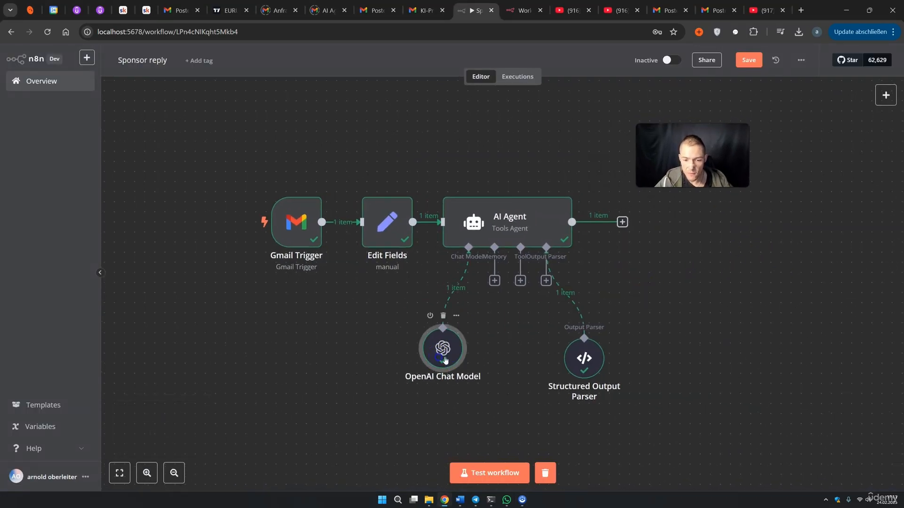
pyautogui.moveTo(583, 357); pyautogui.dragTo(544, 349)
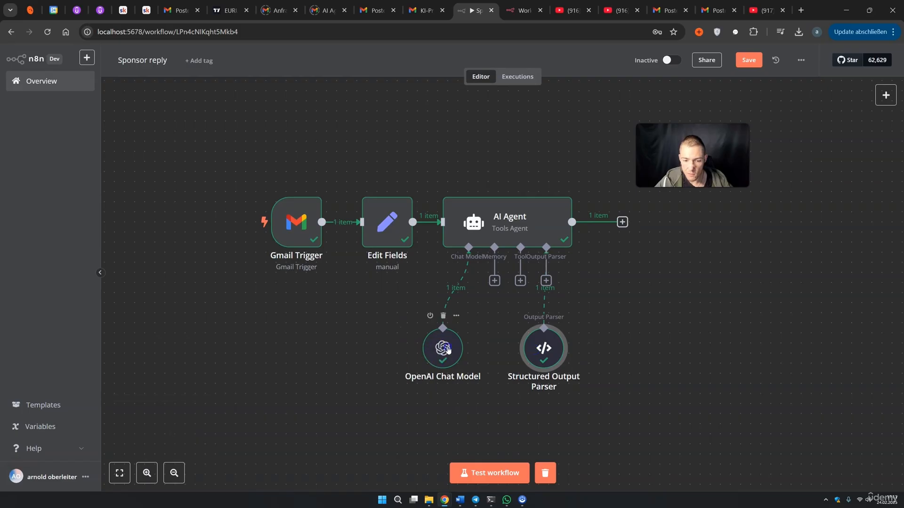
pyautogui.moveTo(440, 352); pyautogui.dragTo(464, 348)
pyautogui.click(651, 312)
pyautogui.click(203, 413)
# Recheck the AI Agent output, confirming isSponsorship is true
pyautogui.doubleClick(534, 228)
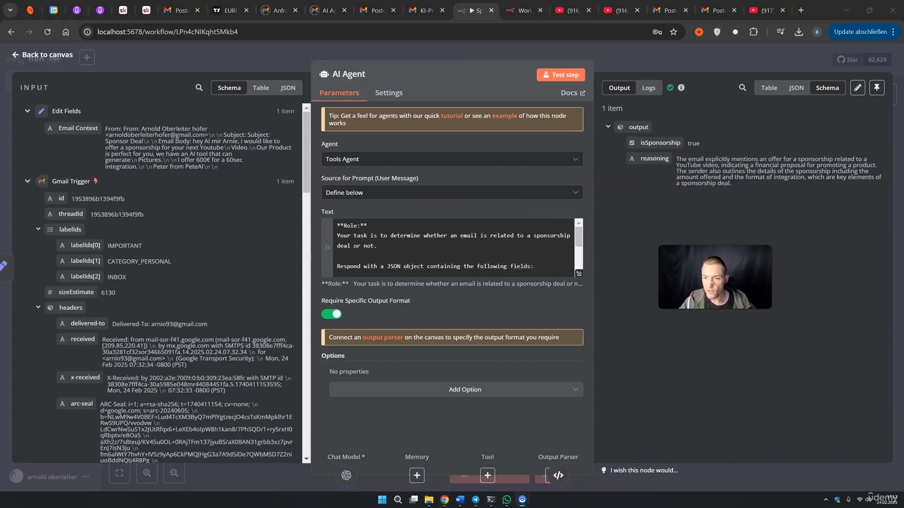
pyautogui.moveTo(701, 143); pyautogui.dragTo(694, 143)
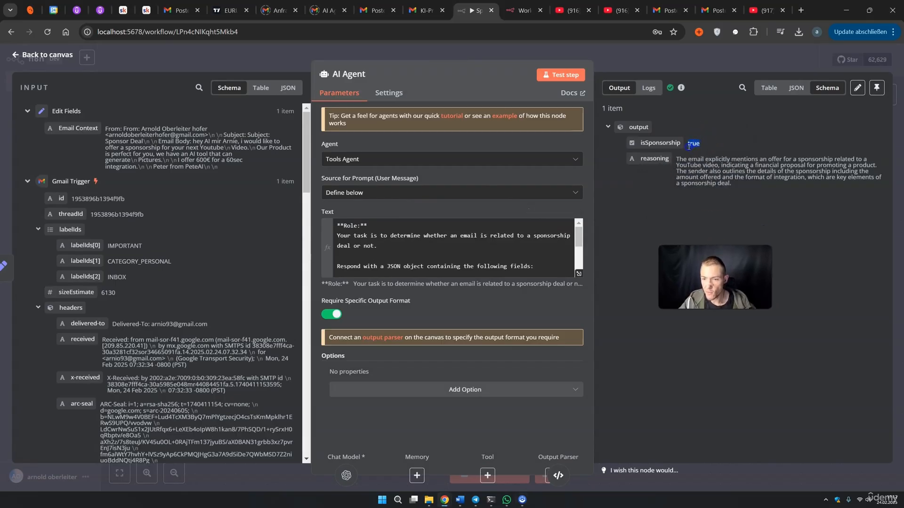
pyautogui.click(668, 70)
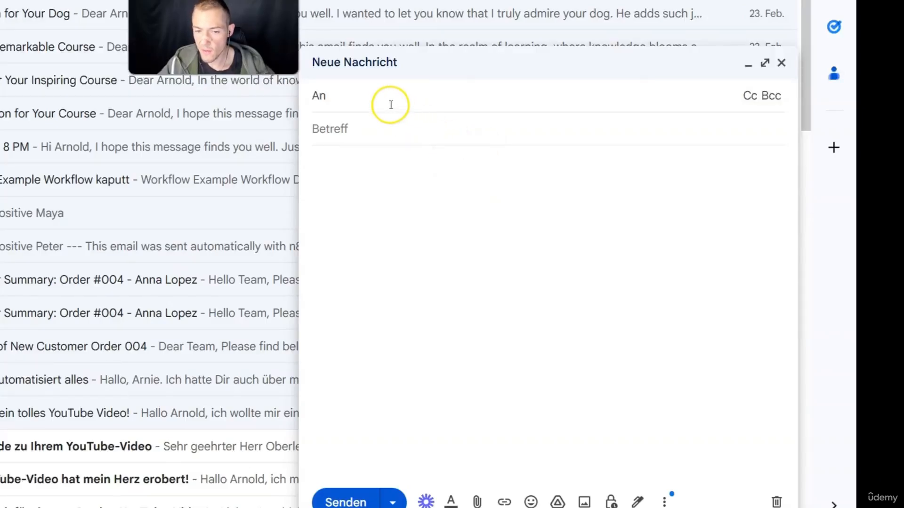
# Send a non-sponsorship test email with subject 'I love you' and a short personal body
pyautogui.click(390, 105)
pyautogui.hotkey('ctrl', 'v')
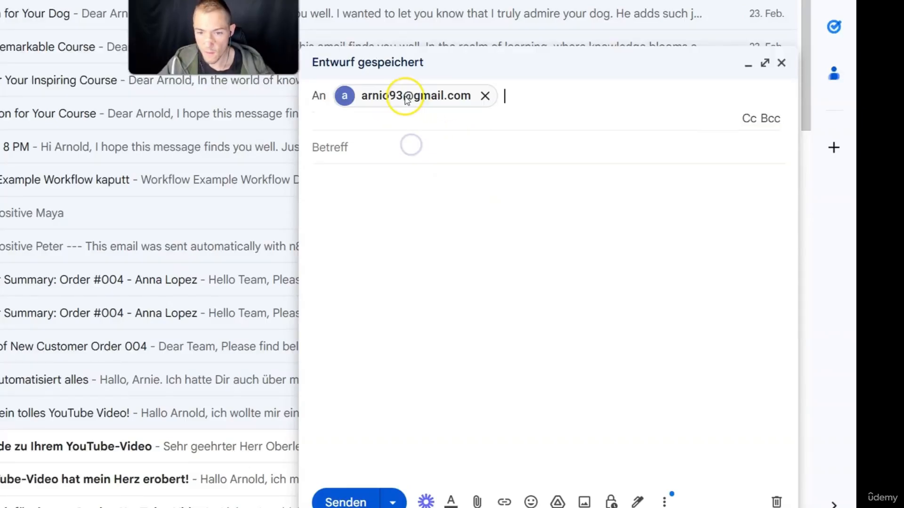
pyautogui.click(386, 146)
pyautogui.write('I love you')
pyautogui.click(385, 158)
pyautogui.write('hey Arnie, wantet to tell ypou')
pyautogui.press('BackSpace')
pyautogui.press('BackSpace')
pyautogui.press('BackSpace')
pyautogui.write('ou that i love you.')
pyautogui.press('Return')
pyautogui.press('Return')
pyautogui.write('Arnei')
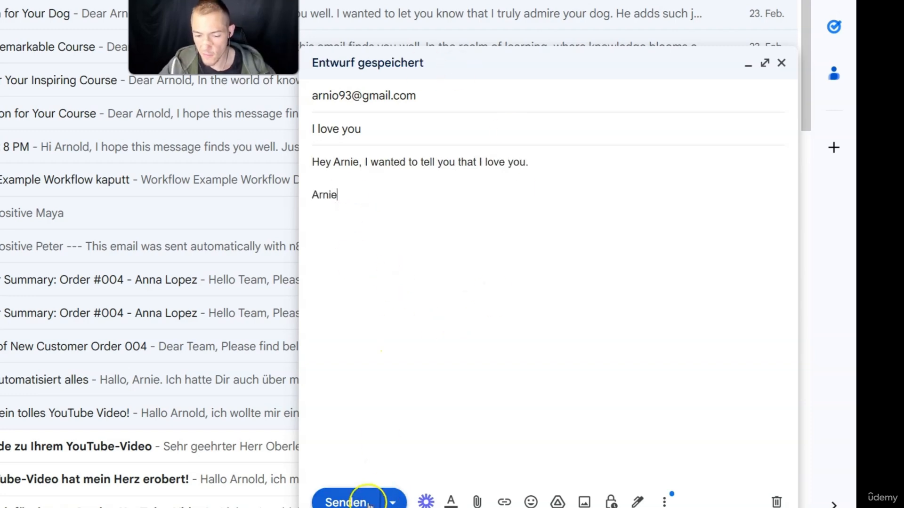
pyautogui.click(376, 502)
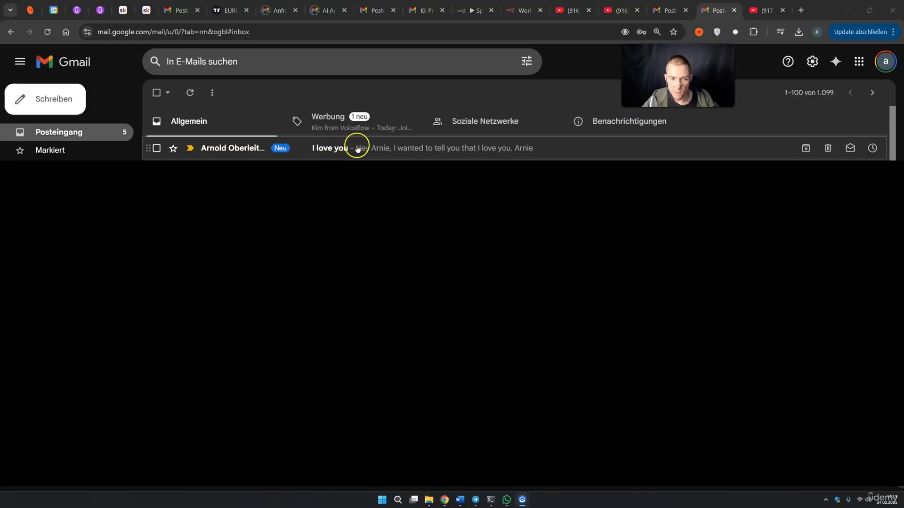
pyautogui.click(463, 12)
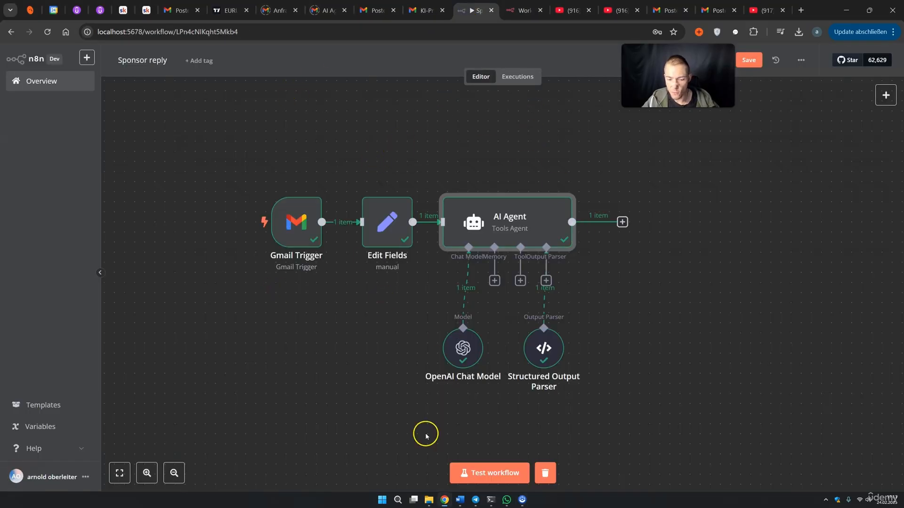
# Run the workflow test and inspect the Gmail Trigger's output for the new email
pyautogui.click(461, 474)
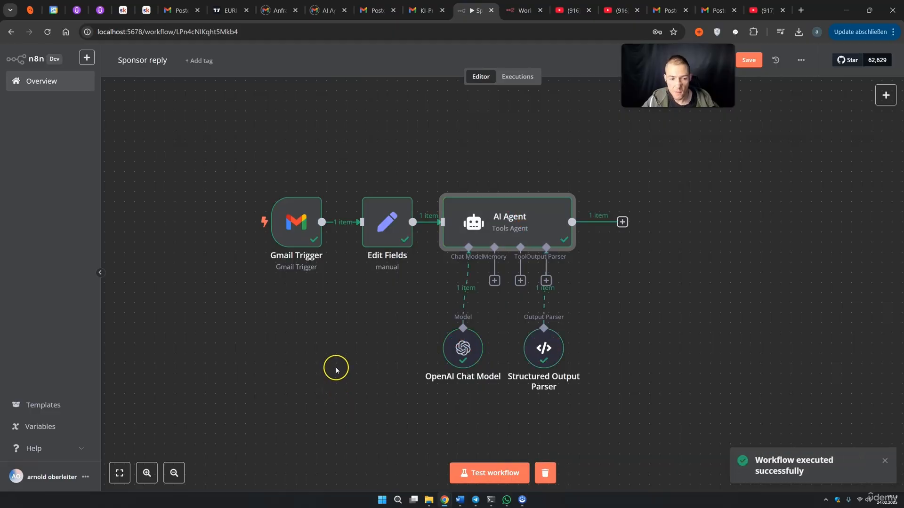
pyautogui.doubleClick(300, 226)
pyautogui.click(315, 227)
pyautogui.scroll(-6, 673, 329)
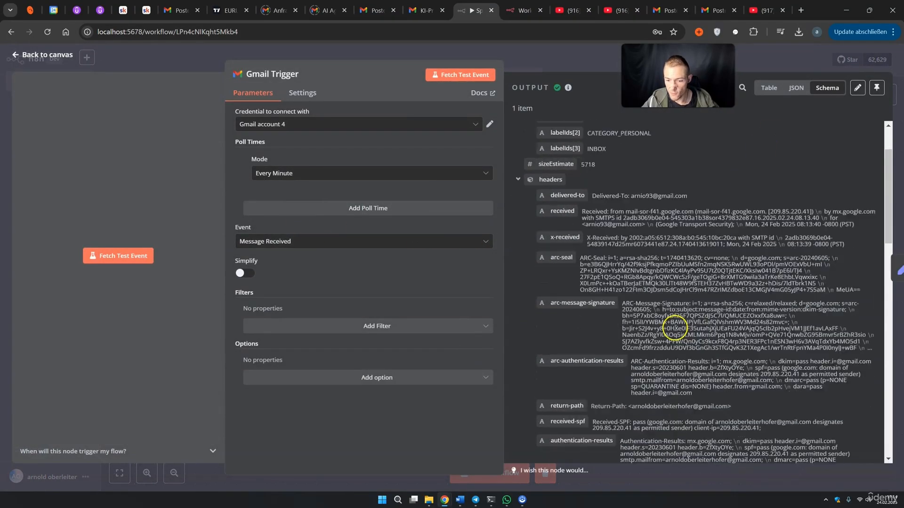
pyautogui.scroll(-5, 671, 328)
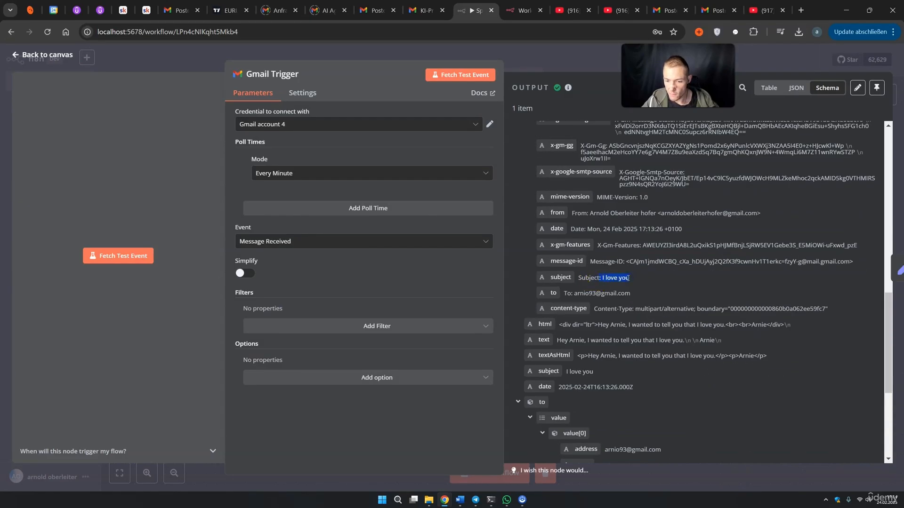
pyautogui.scroll(-1, 627, 278)
pyautogui.moveTo(557, 289); pyautogui.dragTo(685, 288)
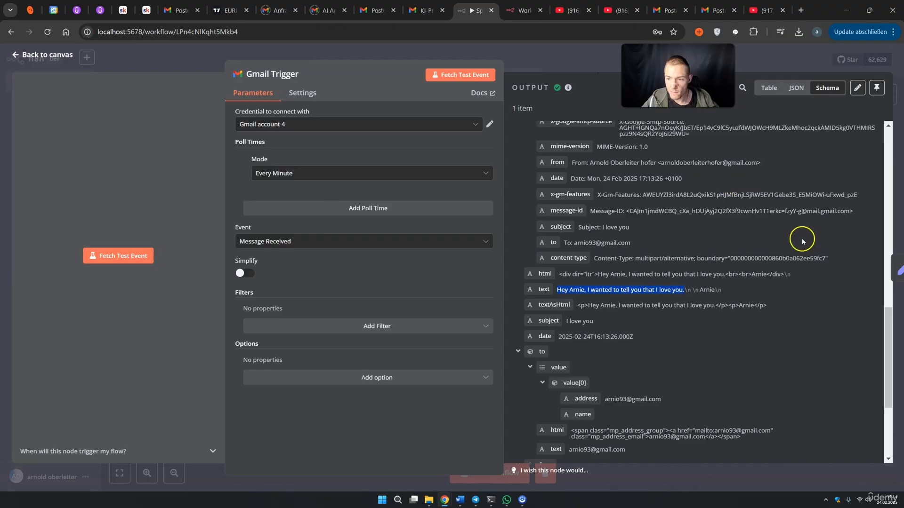
# Check the Edit Fields Email Context and the AI Agent's isSponsorship false result
pyautogui.click(896, 271)
pyautogui.moveTo(630, 127); pyautogui.dragTo(662, 134)
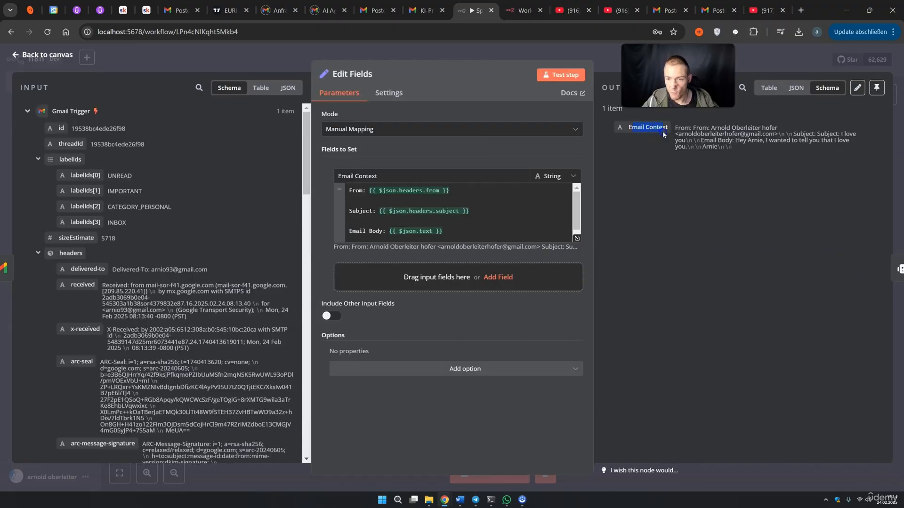
pyautogui.click(891, 264)
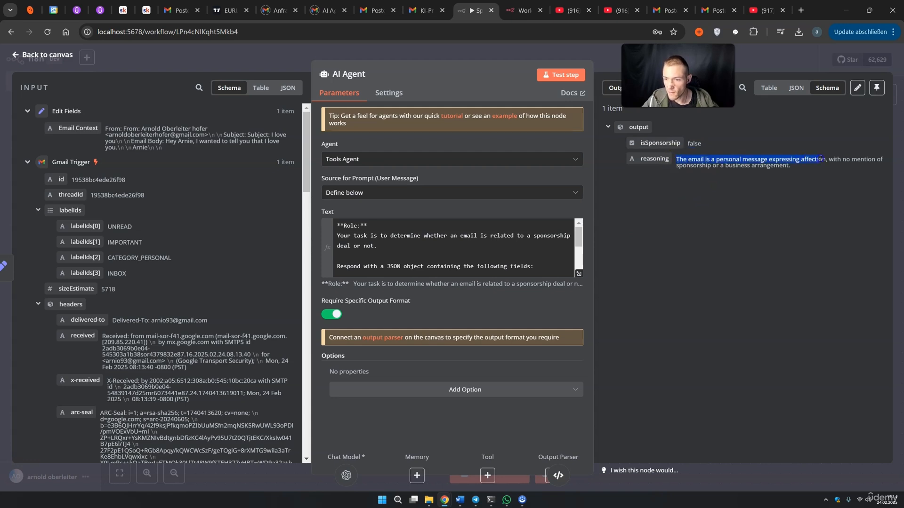
pyautogui.moveTo(699, 166); pyautogui.dragTo(725, 166)
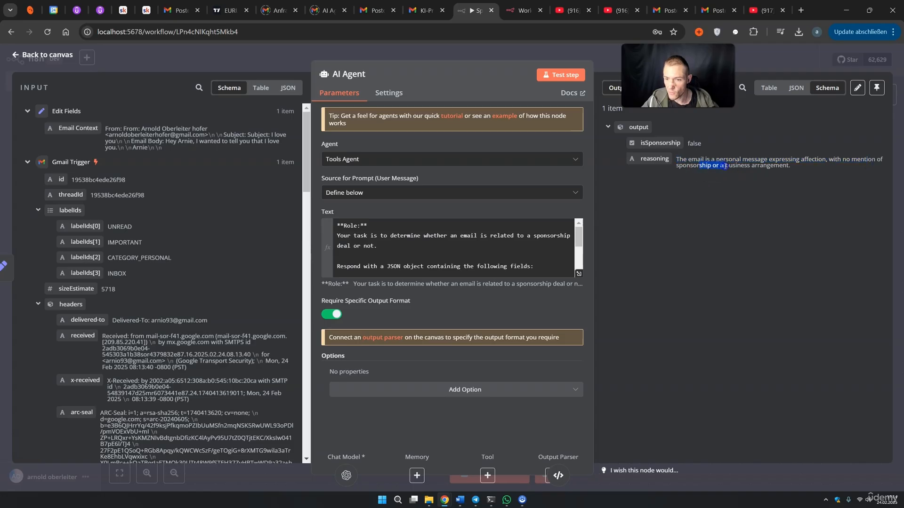
pyautogui.press('Escape')
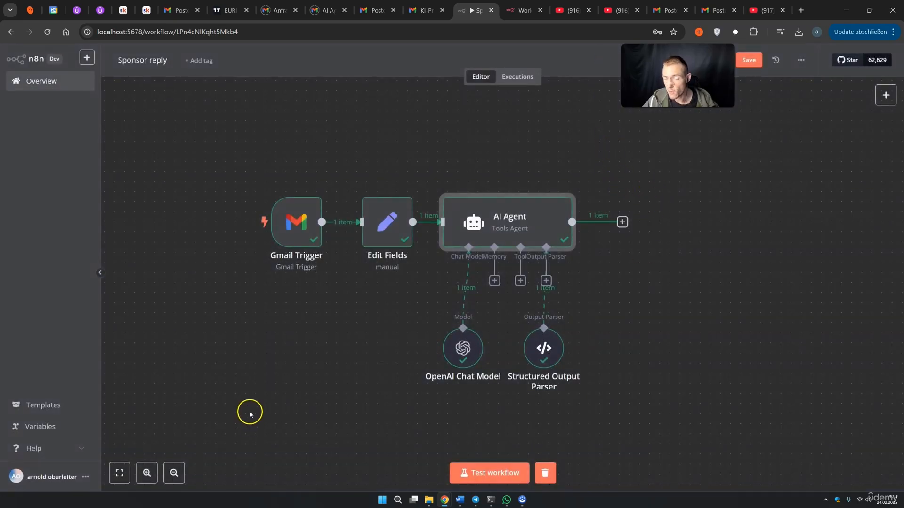
# Add an If node after the AI Agent and view its input data as JSON
pyautogui.click(645, 293)
pyautogui.moveTo(705, 292); pyautogui.dragTo(614, 291)
pyautogui.moveTo(678, 76); pyautogui.dragTo(674, 111)
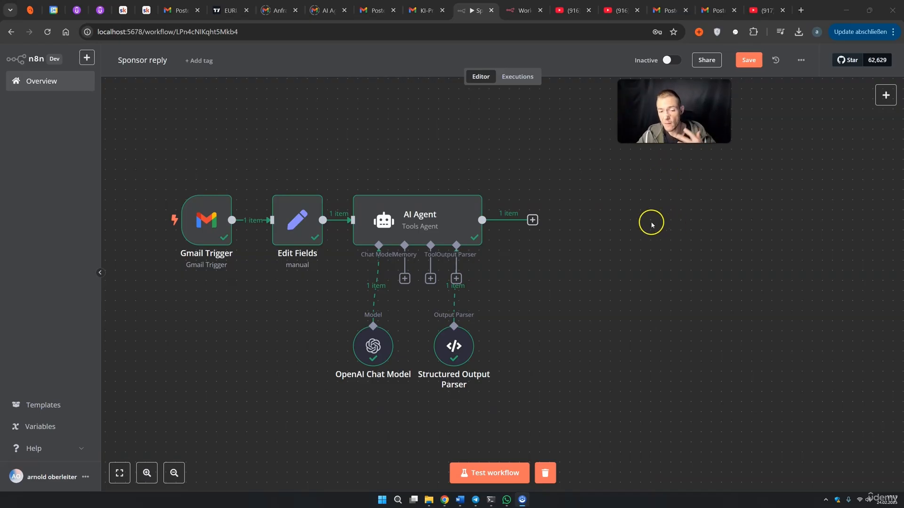
pyautogui.click(532, 220)
pyautogui.write('if')
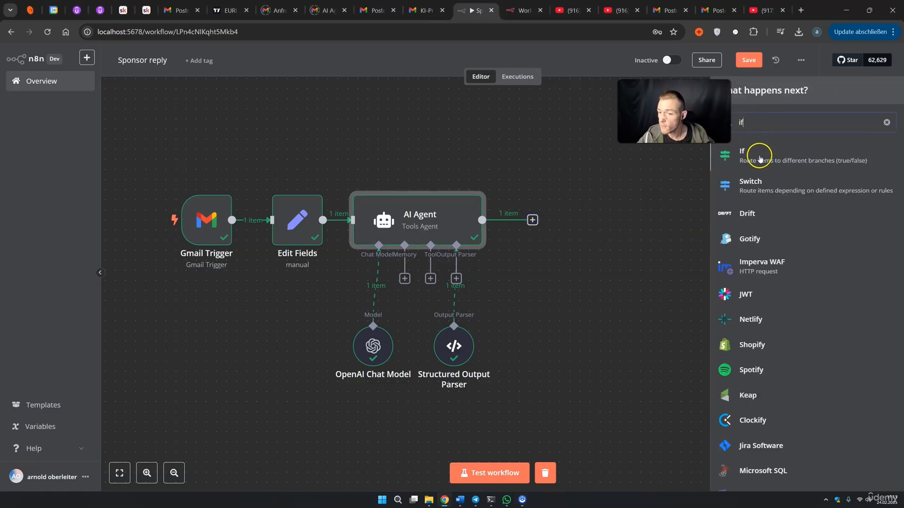
pyautogui.click(759, 157)
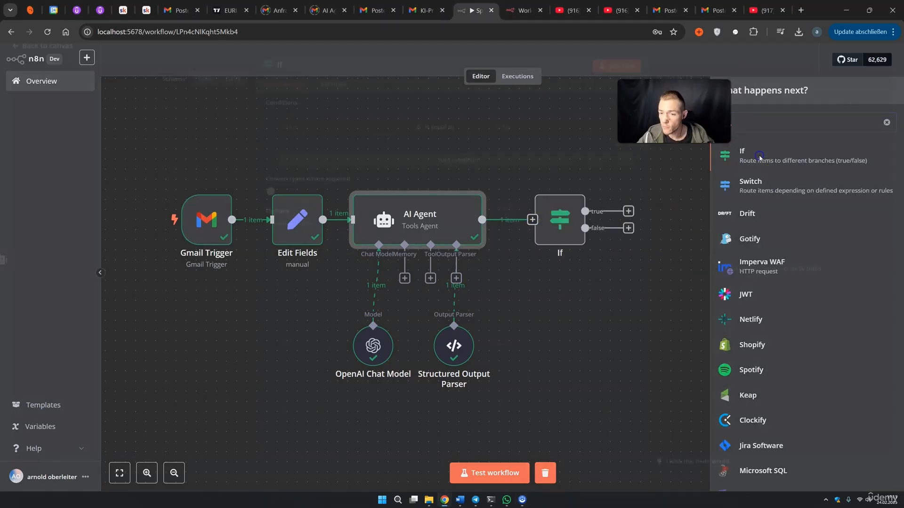
pyautogui.click(240, 93)
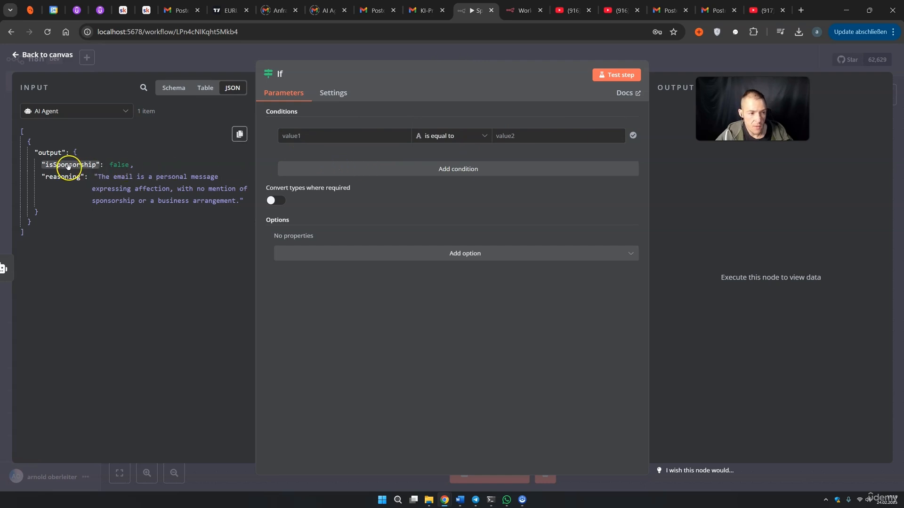
# Make the If condition check that isSponsorship is Boolean true
pyautogui.moveTo(70, 162); pyautogui.dragTo(302, 137)
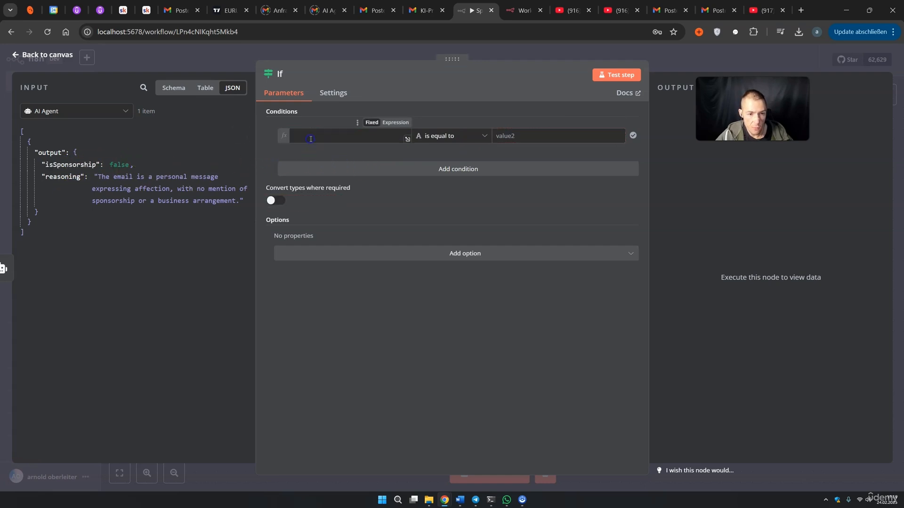
pyautogui.click(447, 136)
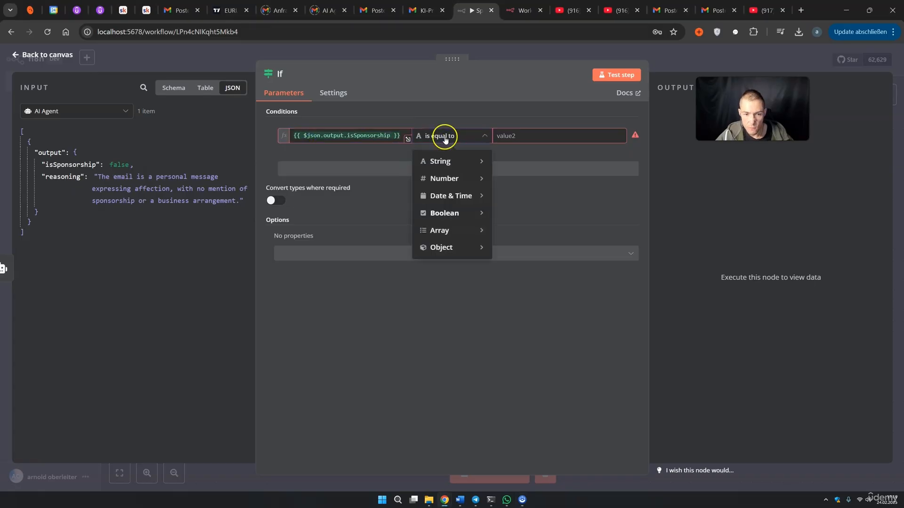
pyautogui.moveTo(448, 213)
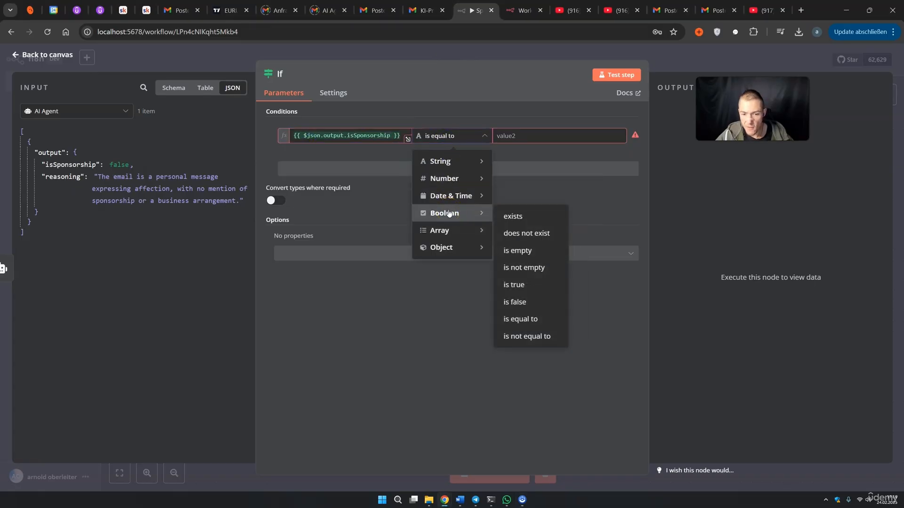
pyautogui.click(518, 284)
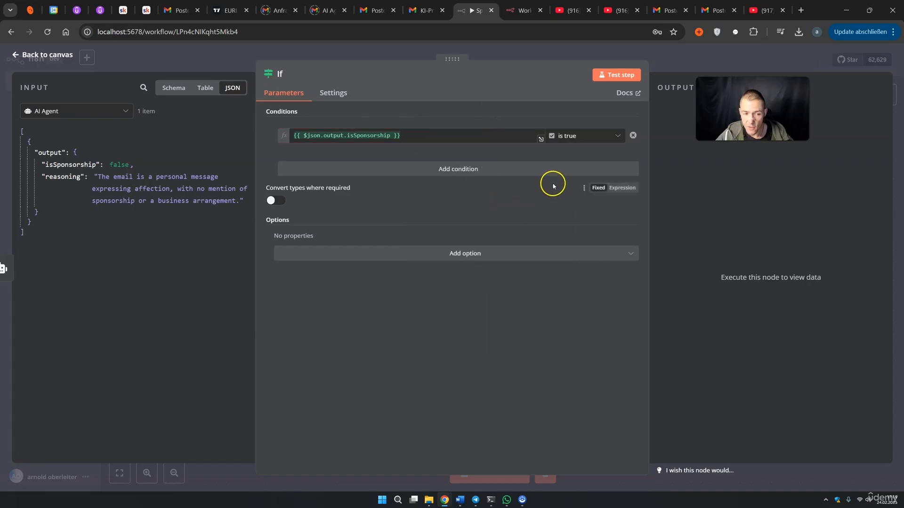
# Test the If node (item goes to false), then start a workflow test and write a sponsor-a-video email body
pyautogui.click(618, 76)
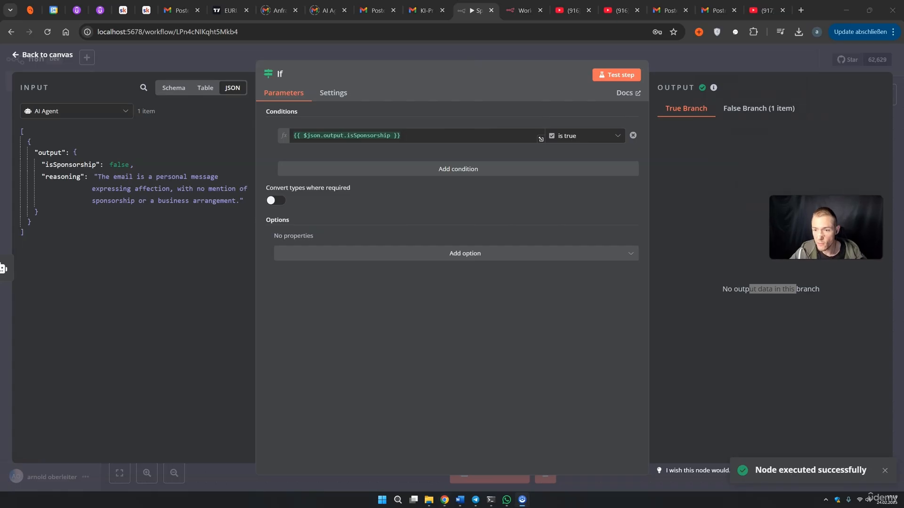
pyautogui.click(76, 166)
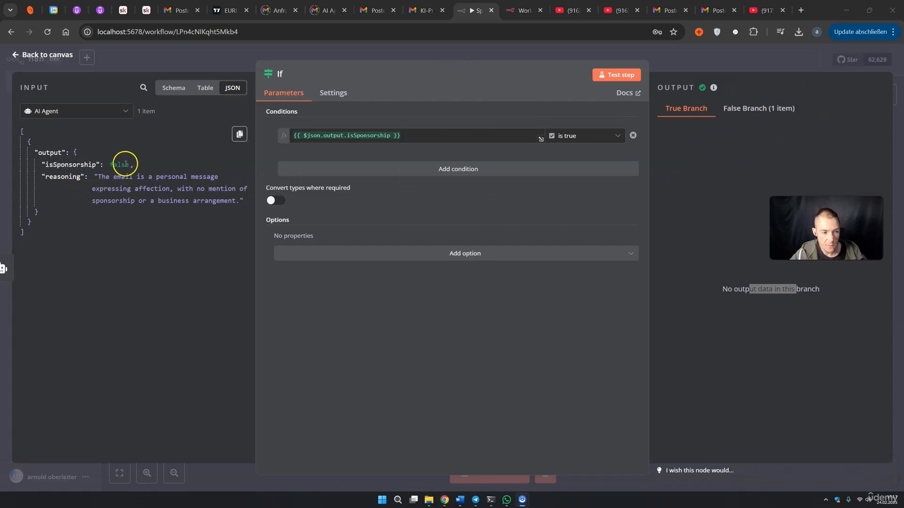
pyautogui.click(661, 66)
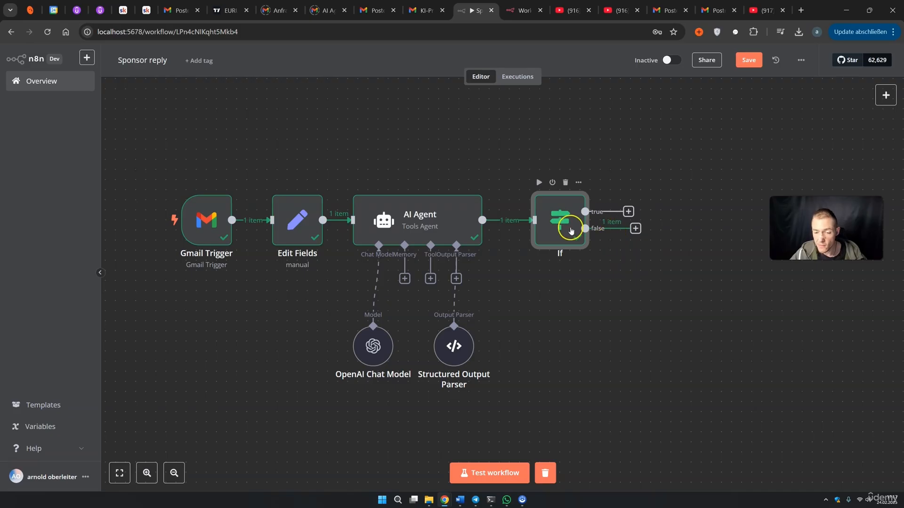
pyautogui.click(483, 475)
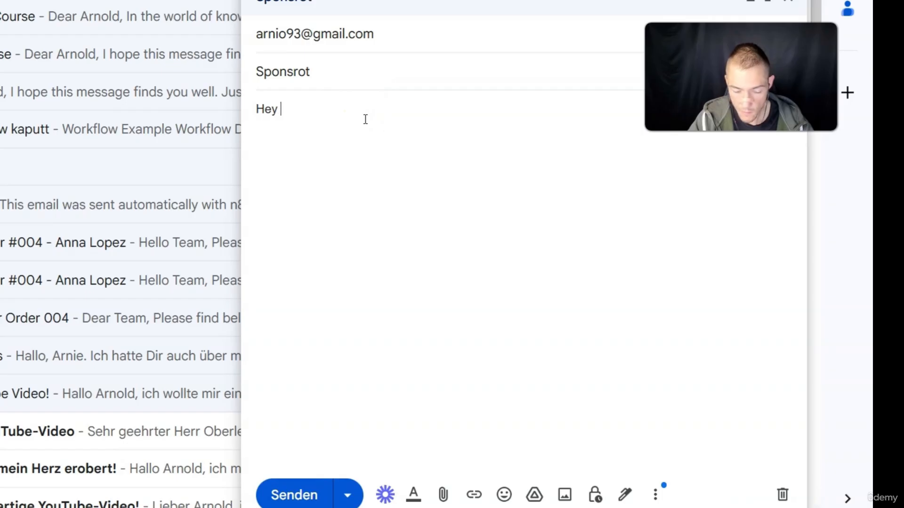
pyautogui.write('arnie, wantet ')
pyautogui.write('to sponsor a video.')
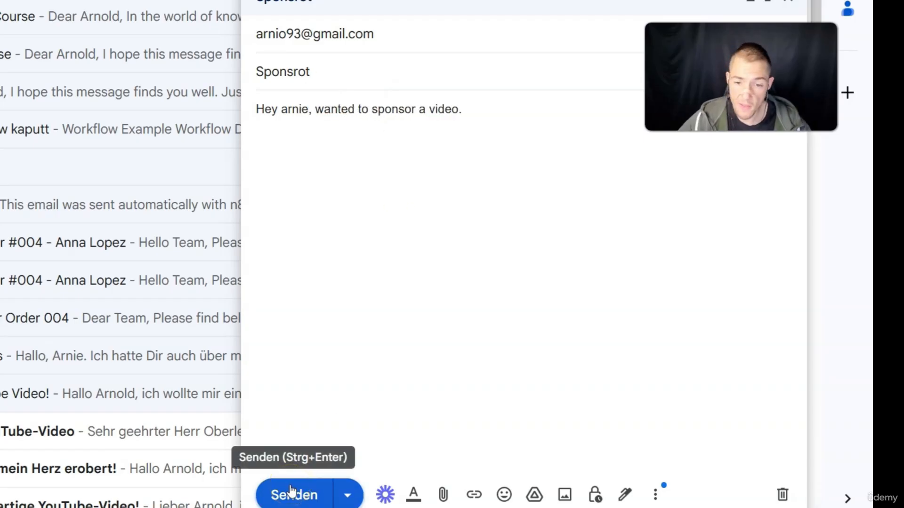
# Send the sponsorship test email and rerun the workflow test on it
pyautogui.click(291, 492)
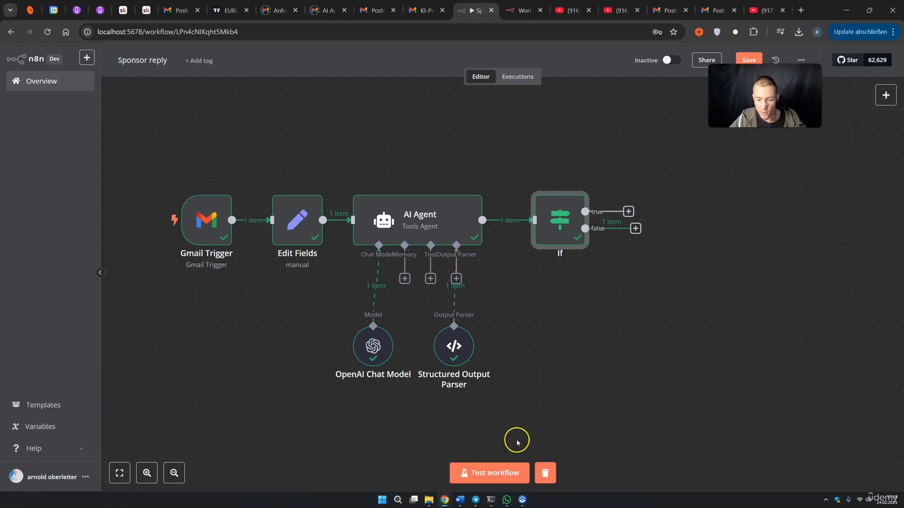
pyautogui.click(513, 473)
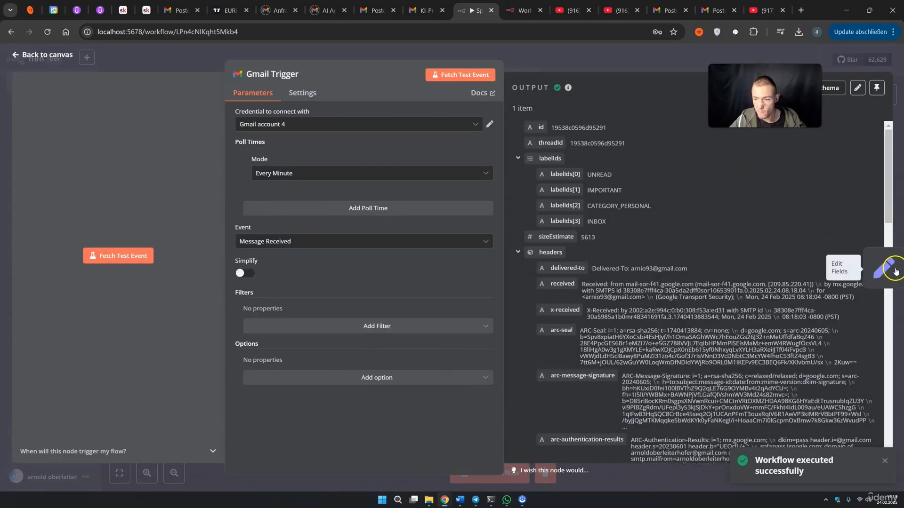
# Step through Edit Fields, AI Agent and If results, confirming isSponsorship true reaches the true branch
pyautogui.click(896, 268)
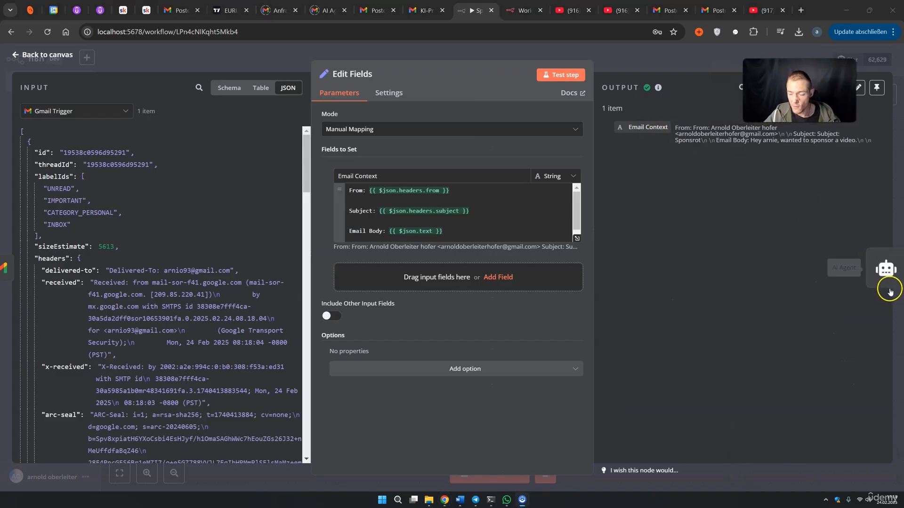
pyautogui.click(889, 292)
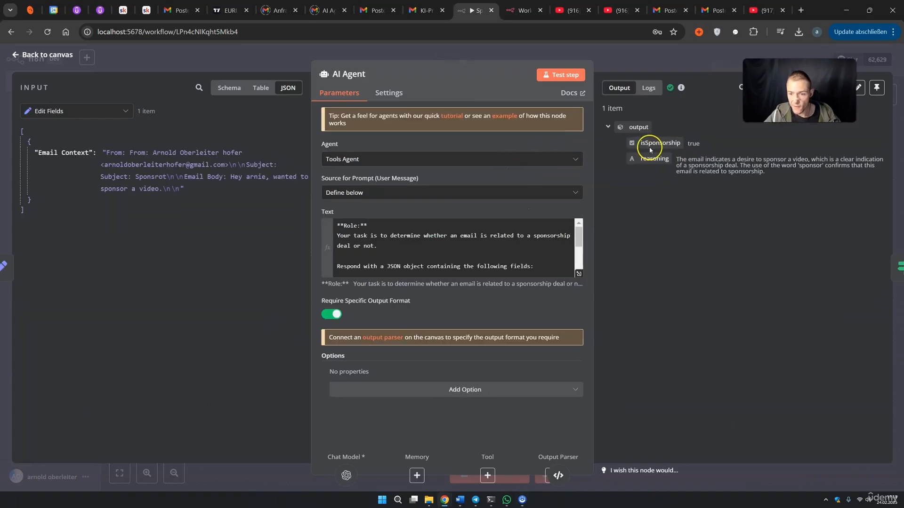
pyautogui.click(887, 262)
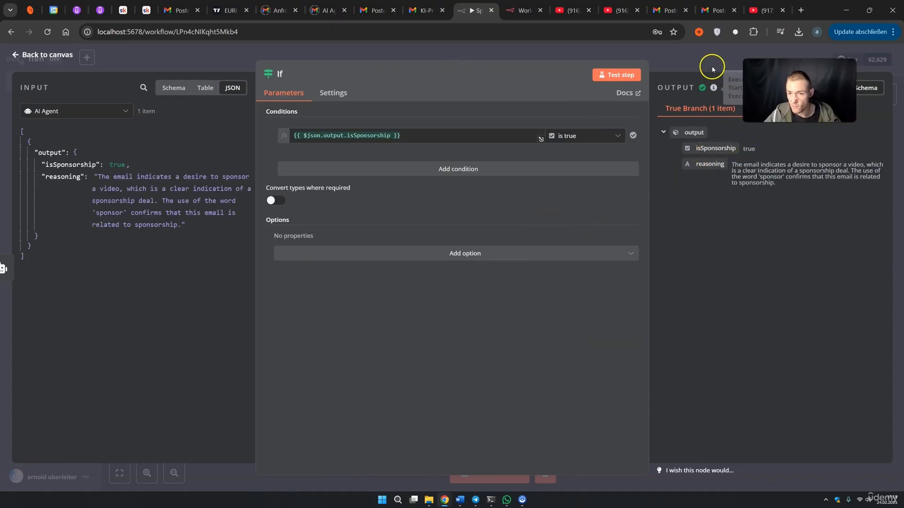
pyautogui.press('Escape')
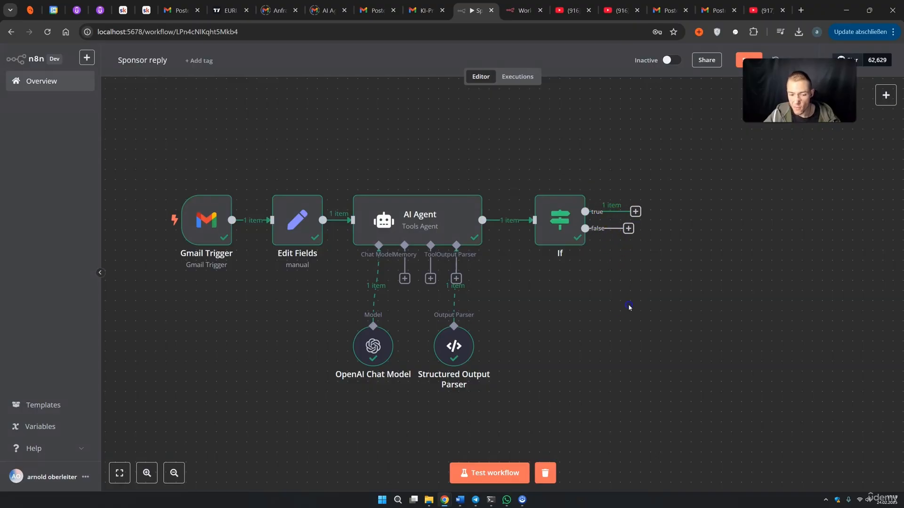
# Add a No Operation, do nothing node to the If node's false branch
pyautogui.scroll(-2, 621, 301)
pyautogui.moveTo(634, 288); pyautogui.dragTo(610, 285)
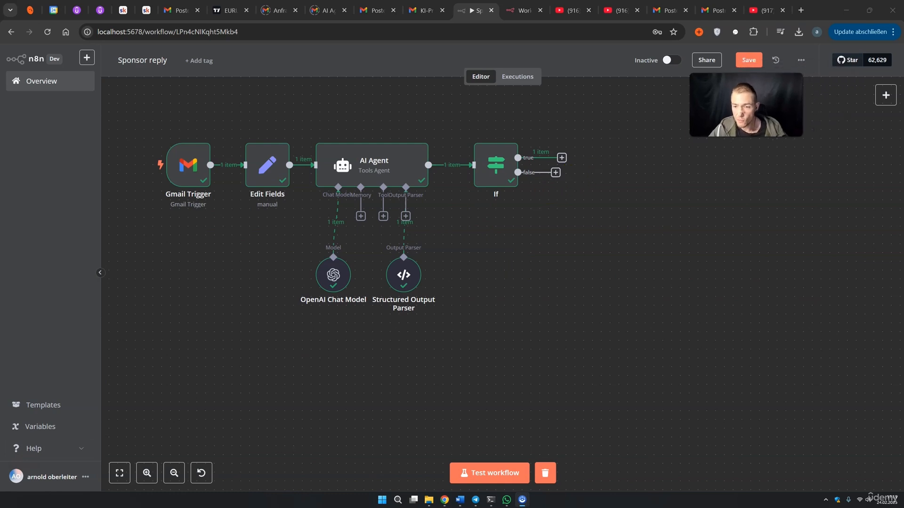
pyautogui.click(555, 173)
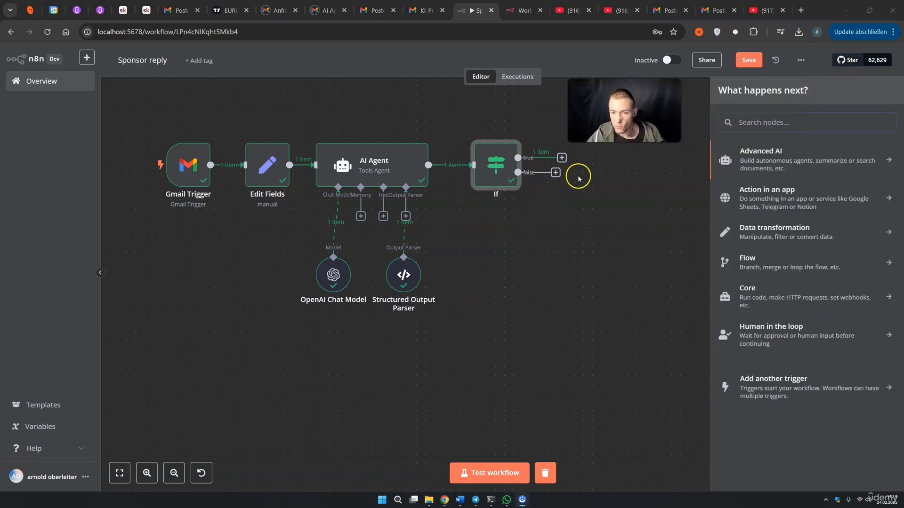
pyautogui.click(773, 124)
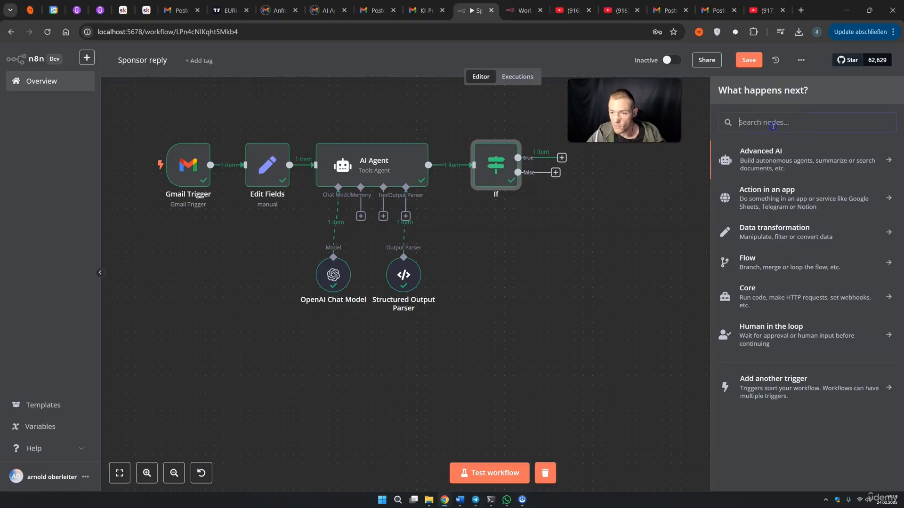
pyautogui.write('no')
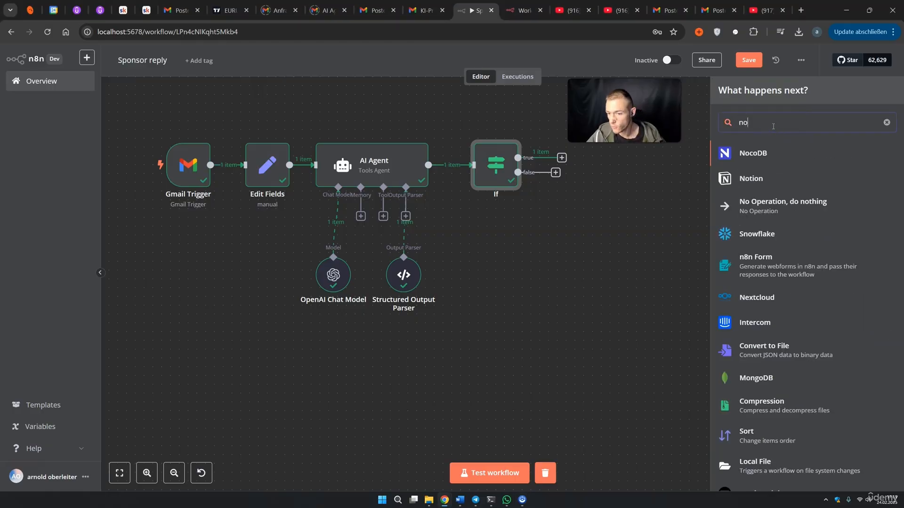
pyautogui.click(774, 209)
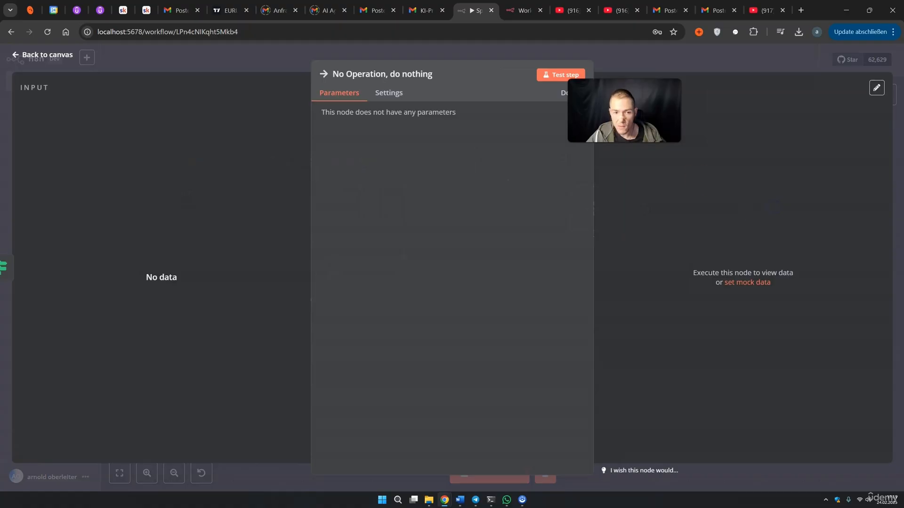
pyautogui.click(665, 74)
# Move the No Operation node below the If node, then start a node on the true branch
pyautogui.click(600, 219)
pyautogui.moveTo(582, 212); pyautogui.dragTo(549, 253)
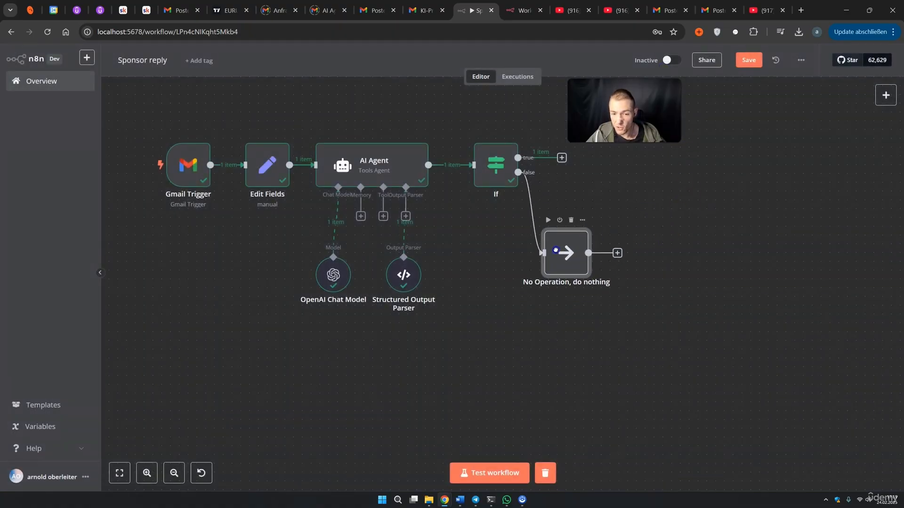
pyautogui.click(632, 259)
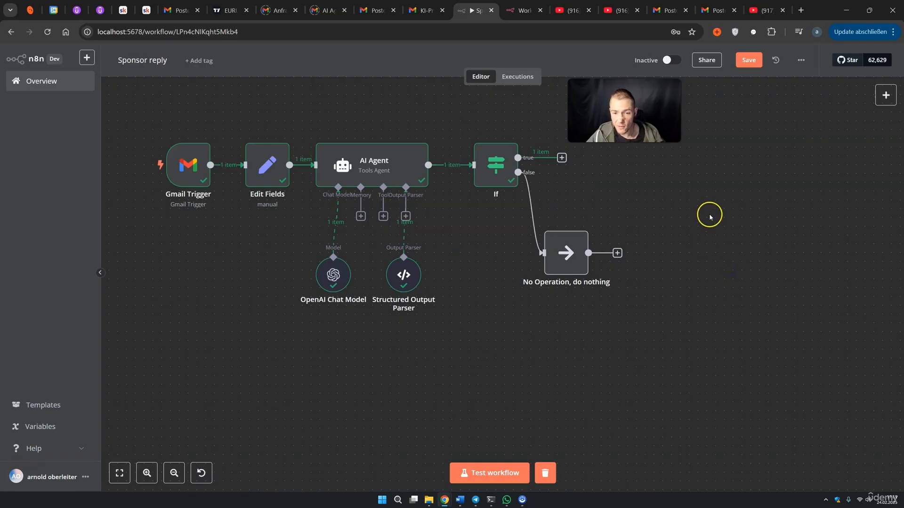
pyautogui.moveTo(723, 190); pyautogui.dragTo(675, 270)
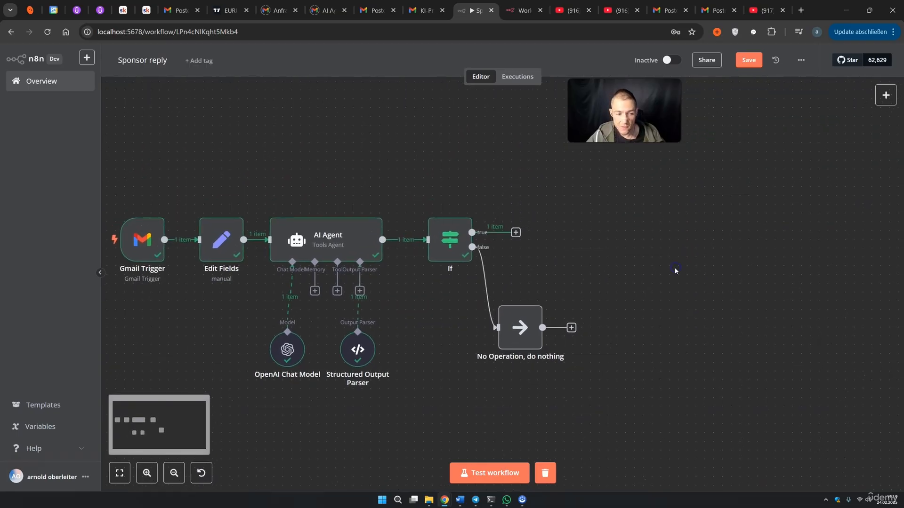
pyautogui.click(516, 232)
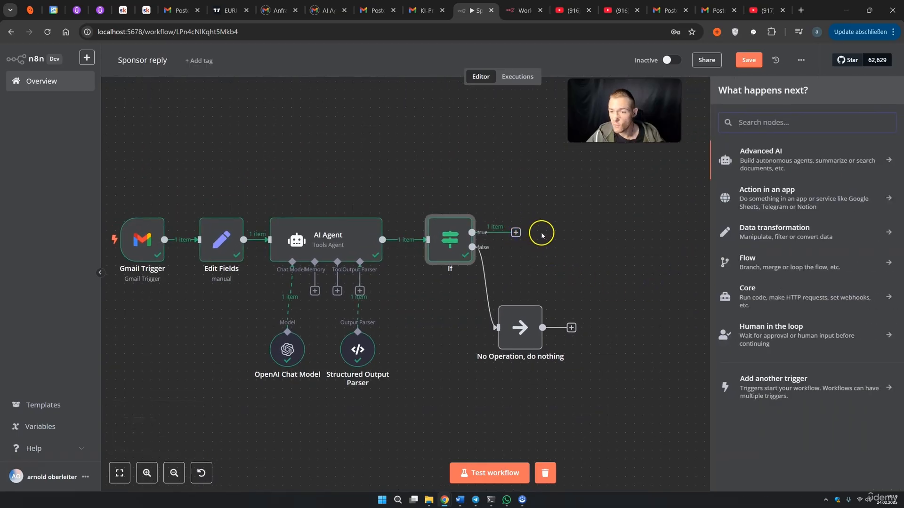
# Add an OpenAI 'Message a model' node using GPT-4O-MINI
pyautogui.write('open')
pyautogui.click(771, 154)
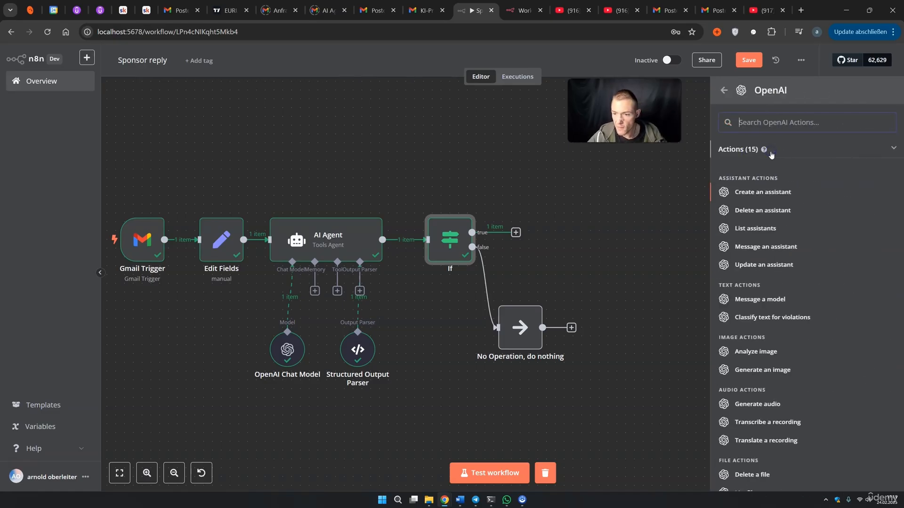
pyautogui.click(759, 299)
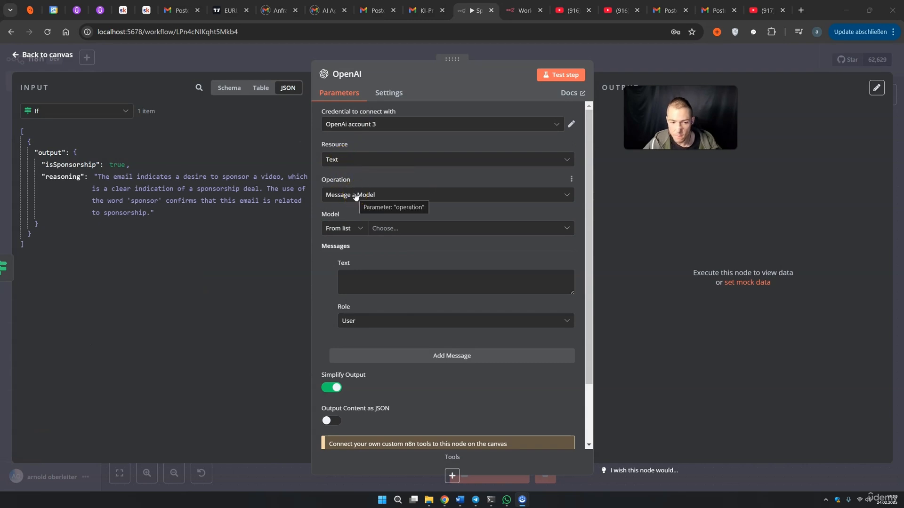
pyautogui.click(374, 228)
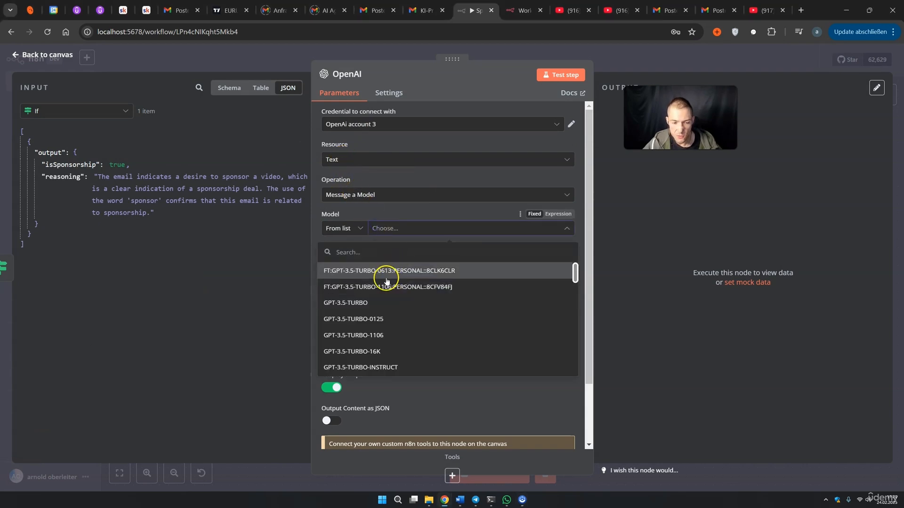
pyautogui.scroll(-4, 386, 291)
pyautogui.scroll(-6, 386, 303)
pyautogui.scroll(1, 376, 297)
pyautogui.click(369, 287)
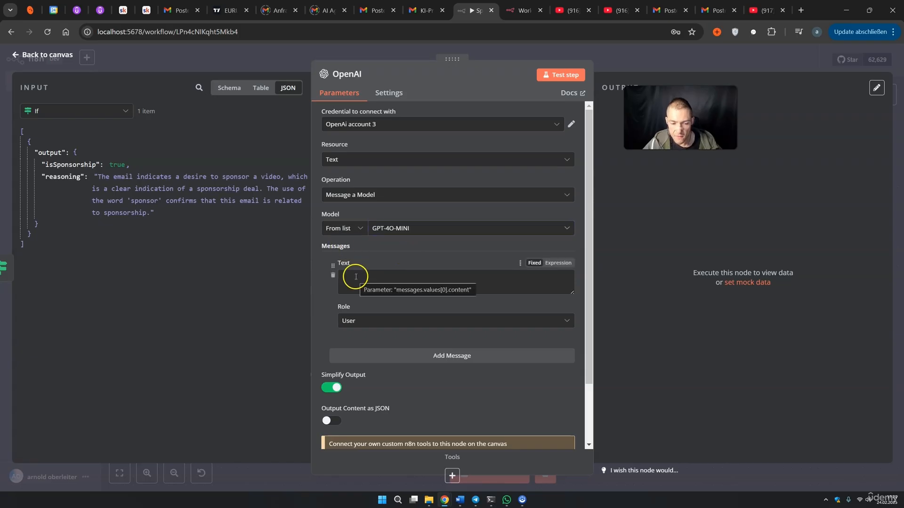
# Set the message role to System and make its text an expression in the full-size editor
pyautogui.click(355, 325)
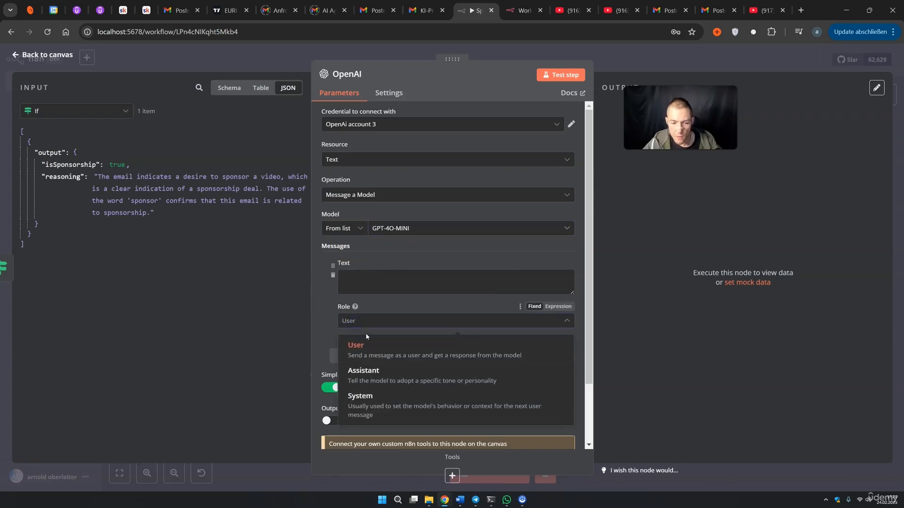
pyautogui.click(379, 397)
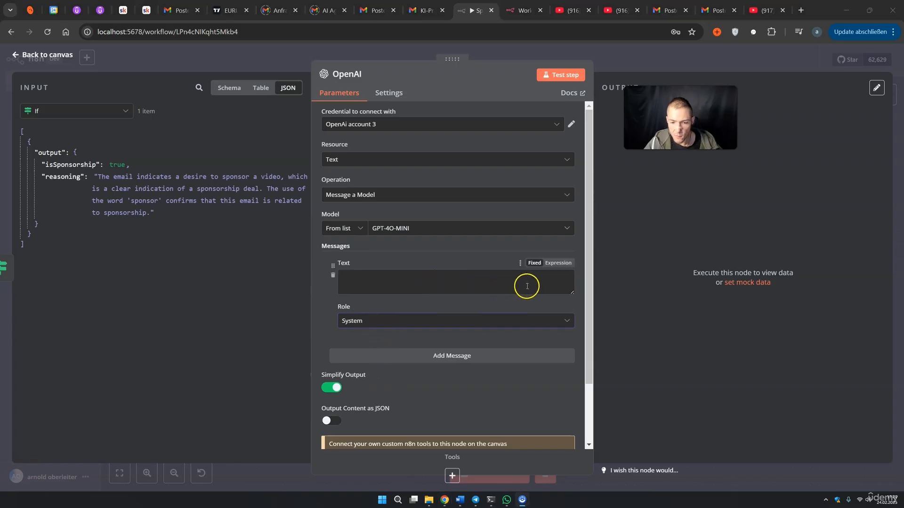
pyautogui.click(558, 264)
pyautogui.click(570, 280)
pyautogui.click(480, 261)
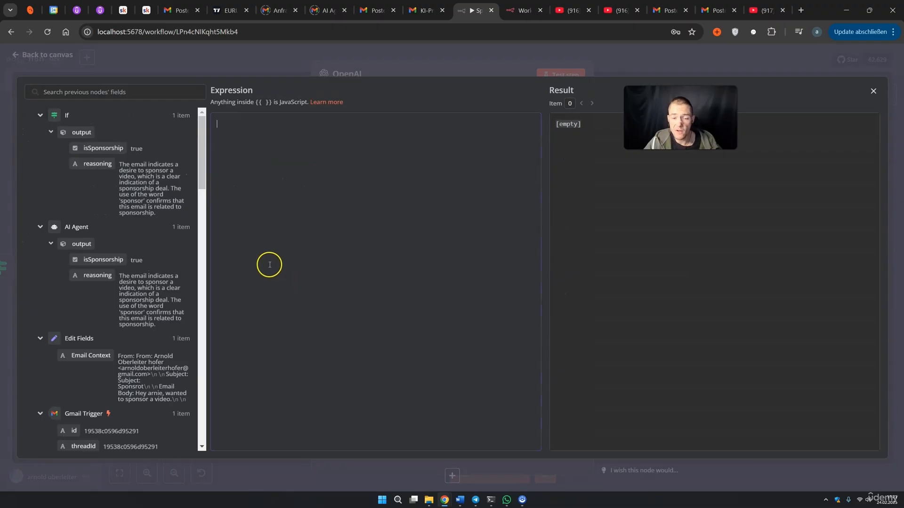
# Paste the sponsorship-reply prompt and review its Role, Conditions and AI mit Arnie channel overview
pyautogui.write('**Role:** You work for a YouTube channel called *AI mit Arnie*. Your task is to respond to sponsorship inquiries by drafting a reply email.  **Task:** Carefully review the email context below and write a friendly and professional email. Return only the **email body in HTML format**—do **not** include a header, only the body! The email should include details about sponsorship costs and conditions.  **Conditions:**  ### Sponsorship Terms for the YouTube Channel *AI mit Arnie*  #### **Channel Overview** - **Channel Name:** AI mit Arnie - **Subscribers:** 13,000+ - **Average Views per Video:** 2,000 – 10,000 - **Content Focus:** Artificial Intelligence  #### **Sponsorship Pricing** - **Standalone Video:** €800 – €1,300 - **Integrated Sponsorship Mention (60 seconds):** €600  #### **Additional Info** *AI mit Arnie* only accepts sponsors that make sense for its target audience. In general, the channel rejects anything that does not provide real value to viewers and does not promote products that the creator does not personally use.')
pyautogui.moveTo(249, 132); pyautogui.dragTo(278, 132)
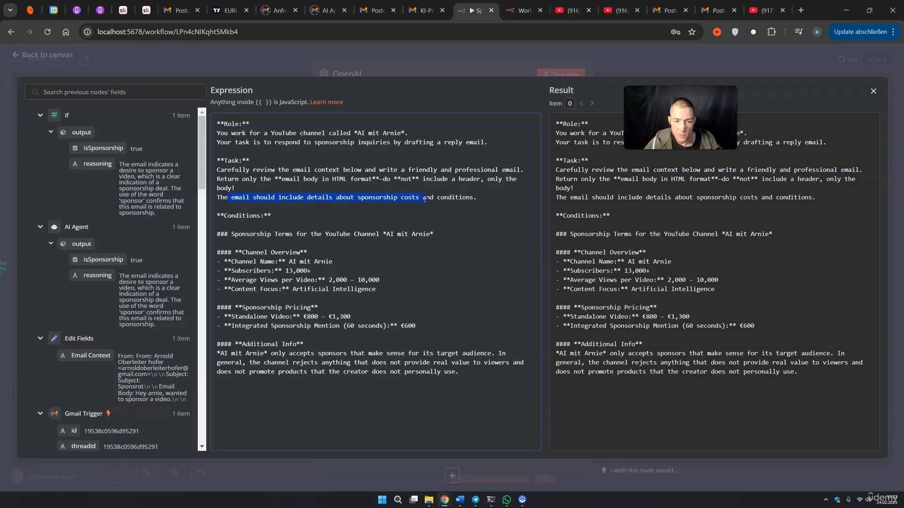
pyautogui.moveTo(227, 215); pyautogui.dragTo(272, 235)
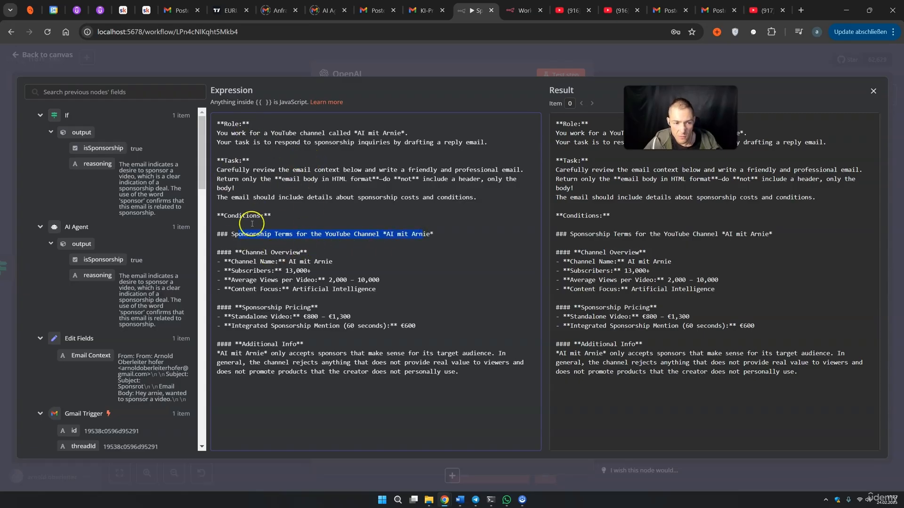
pyautogui.moveTo(242, 252); pyautogui.dragTo(273, 252)
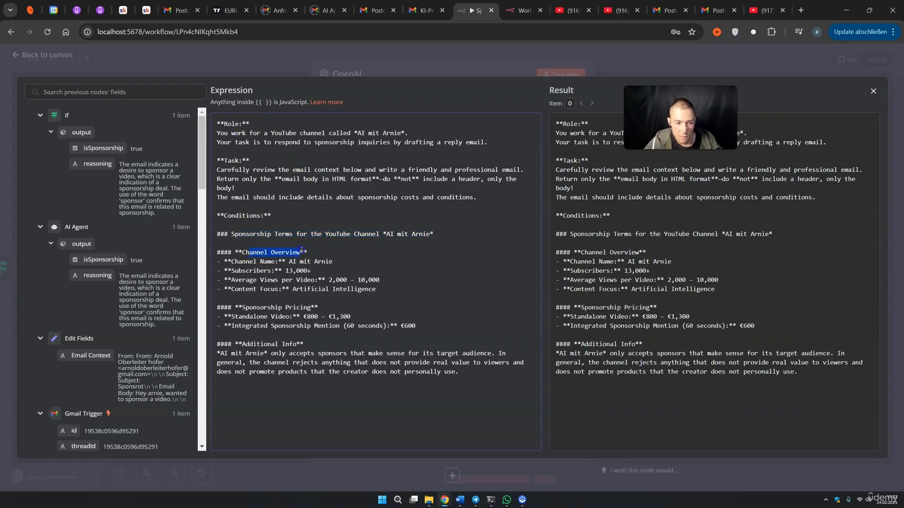
pyautogui.moveTo(293, 261); pyautogui.dragTo(317, 261)
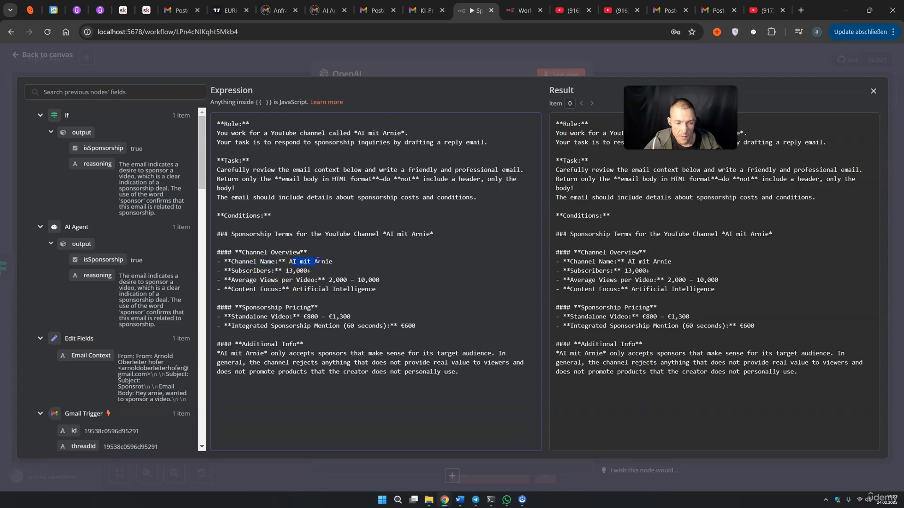
# Change the figures to 15,000+ subscribers and 3,000 – 10,000 views, review €600 pricing and sponsor rules, close editor
pyautogui.click(249, 272)
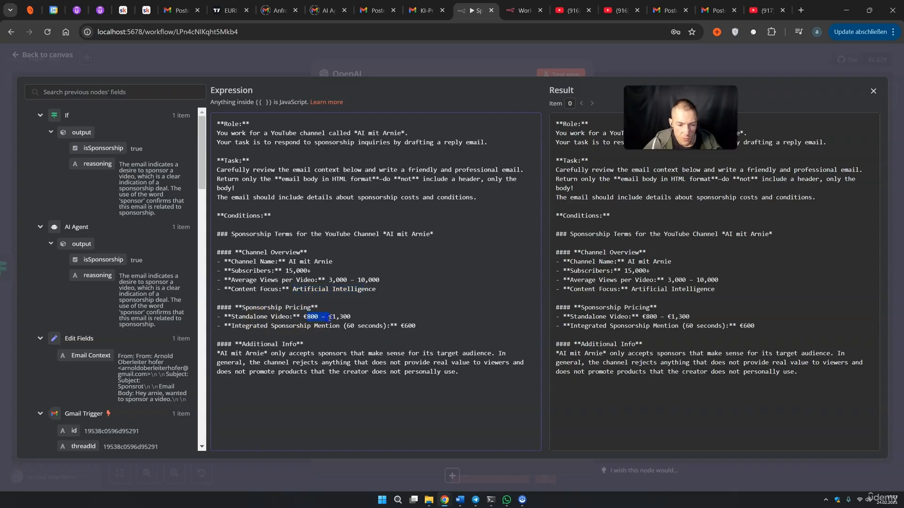
pyautogui.moveTo(252, 326); pyautogui.dragTo(268, 325)
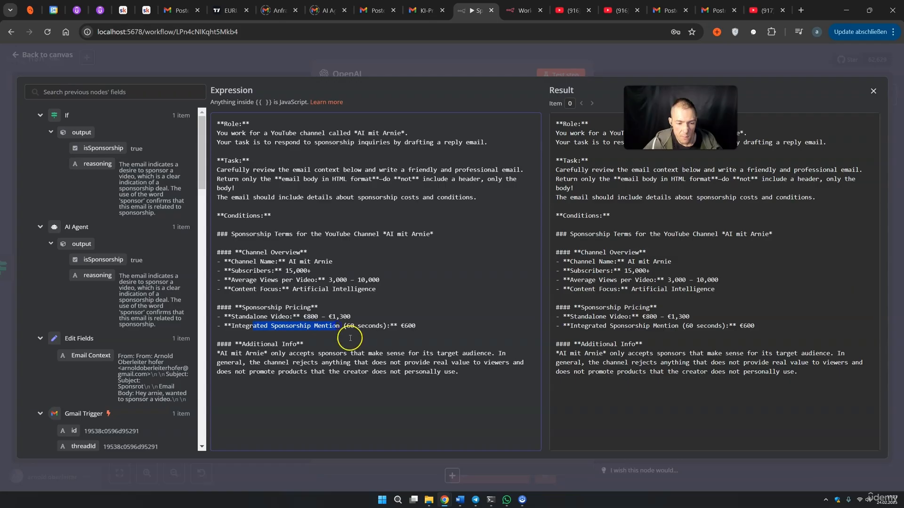
pyautogui.moveTo(400, 326); pyautogui.dragTo(416, 326)
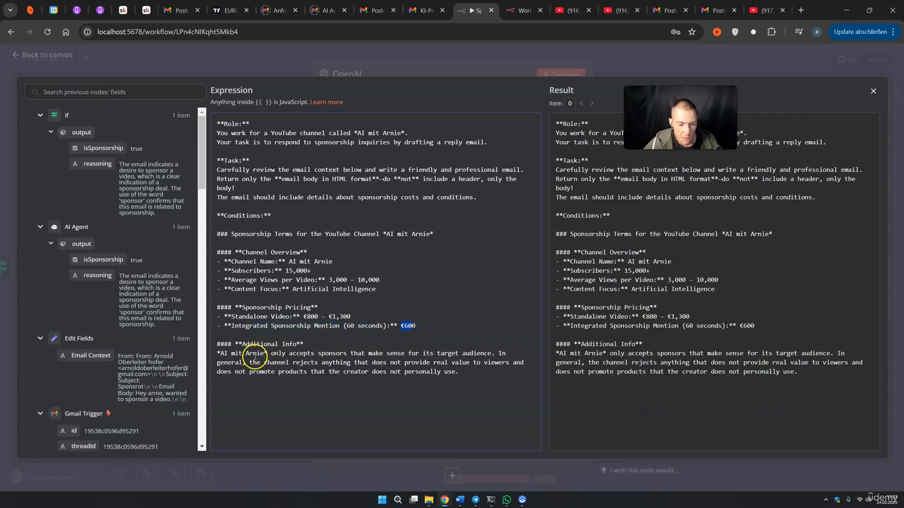
pyautogui.moveTo(282, 354); pyautogui.dragTo(287, 355)
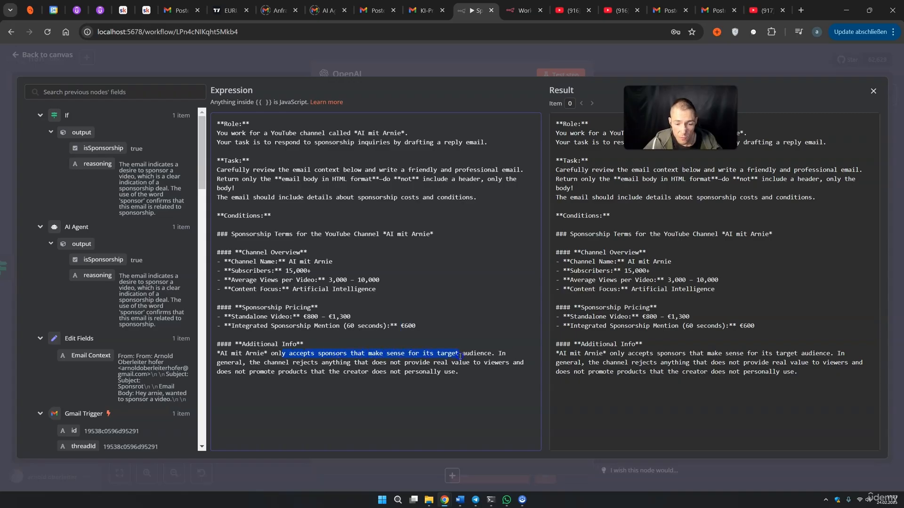
pyautogui.moveTo(250, 363); pyautogui.dragTo(290, 363)
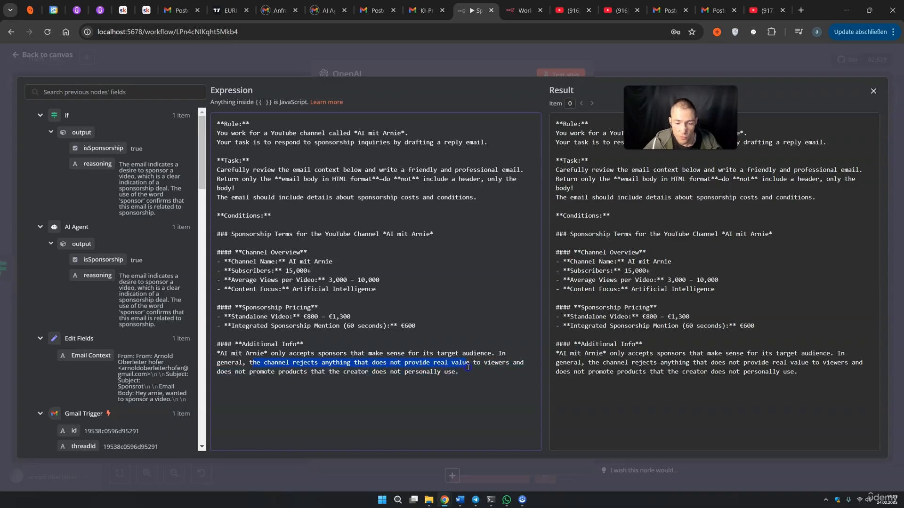
pyautogui.doubleClick(244, 373)
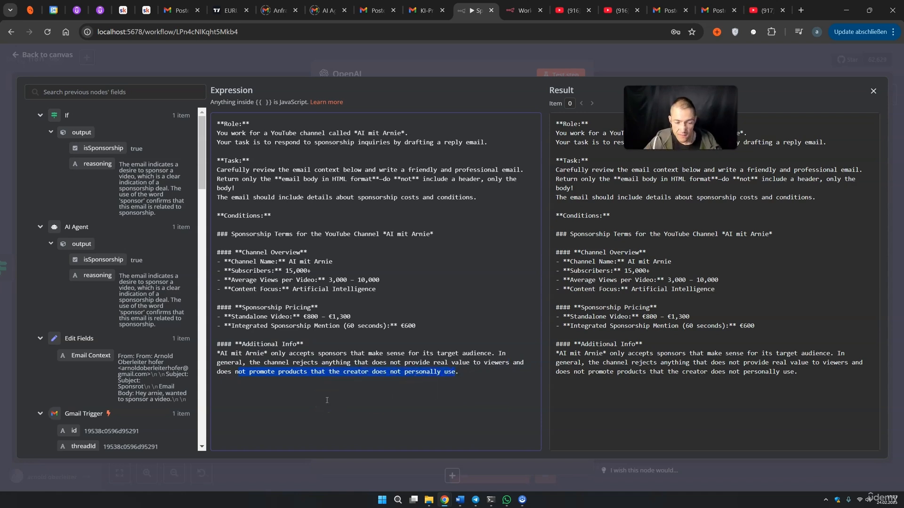
pyautogui.moveTo(217, 354); pyautogui.dragTo(528, 363)
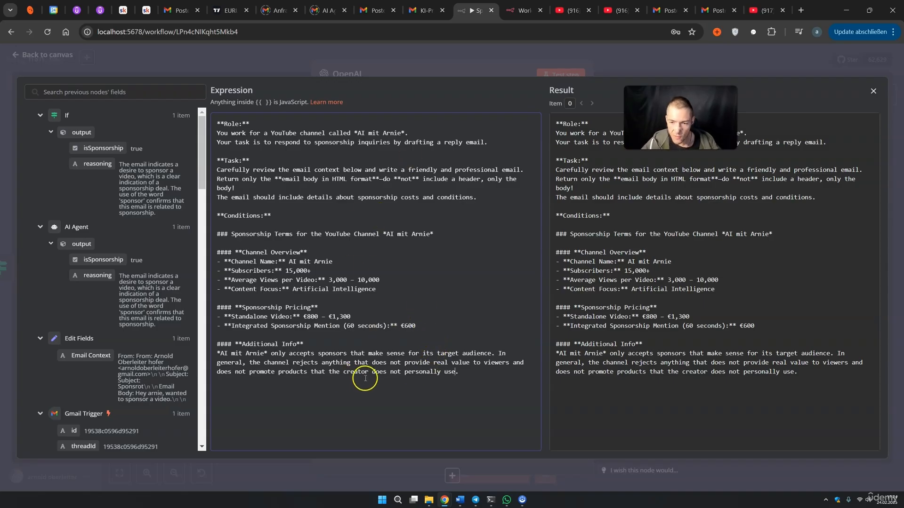
pyautogui.click(7, 463)
# Add a second message whose expression text inserts the Email Context field
pyautogui.scroll(-10, 420, 285)
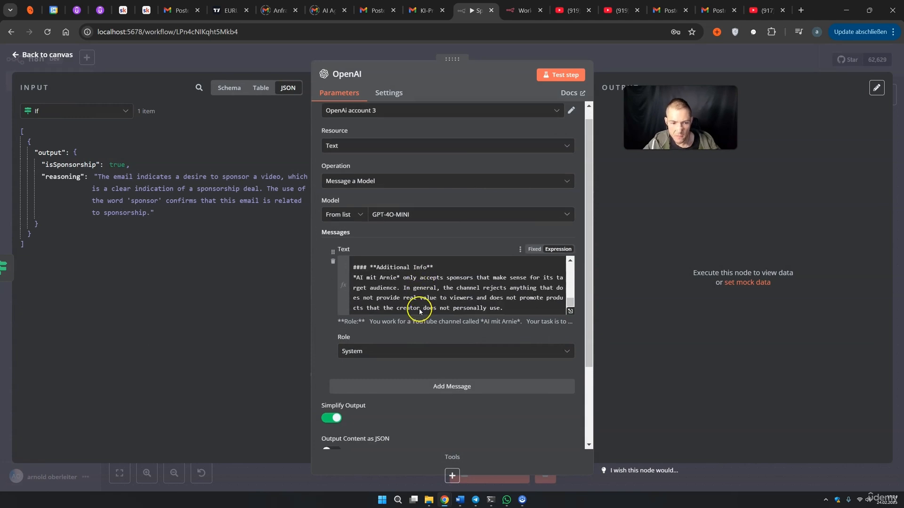
pyautogui.scroll(-3, 420, 311)
pyautogui.click(440, 265)
pyautogui.scroll(-1, 441, 290)
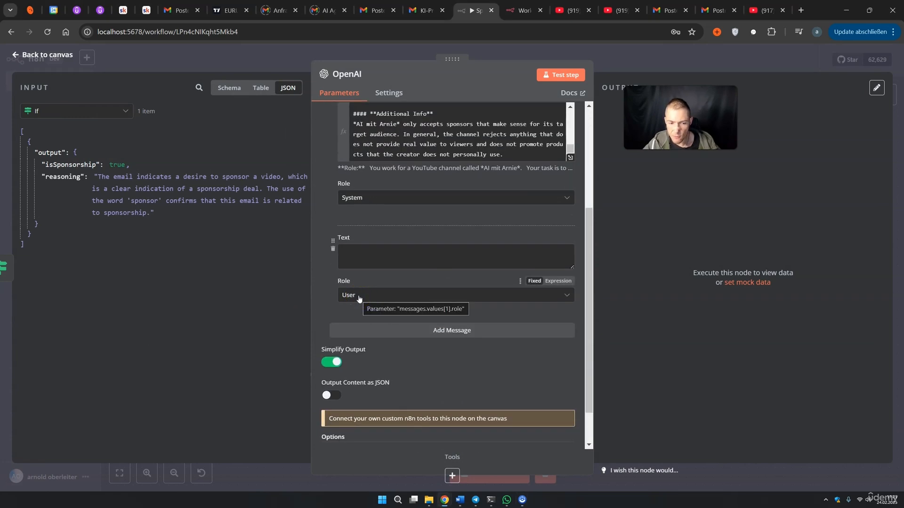
pyautogui.click(368, 257)
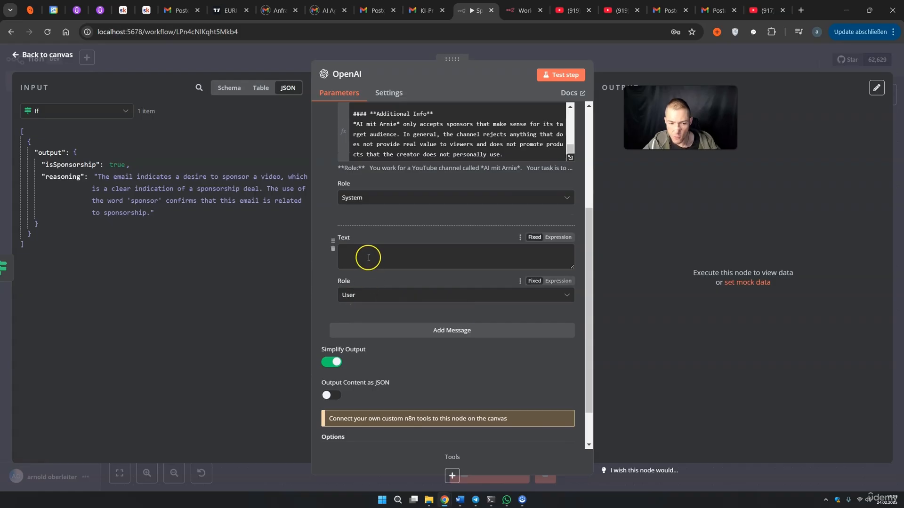
pyautogui.click(559, 238)
pyautogui.click(568, 255)
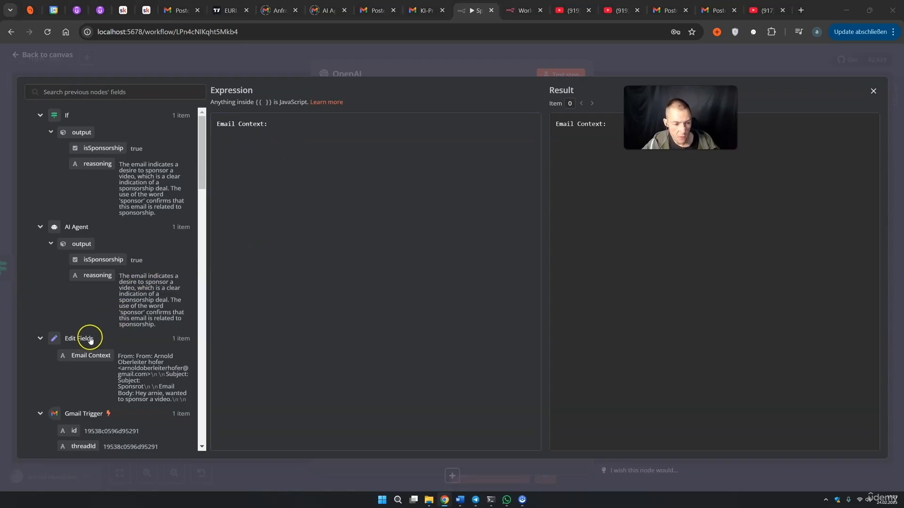
pyautogui.click(85, 355)
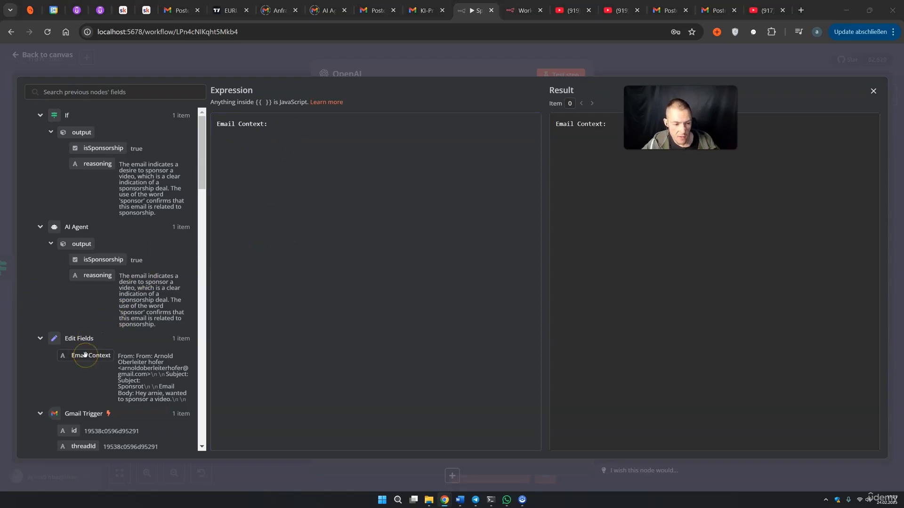
pyautogui.moveTo(85, 354); pyautogui.dragTo(274, 124)
pyautogui.click(458, 124)
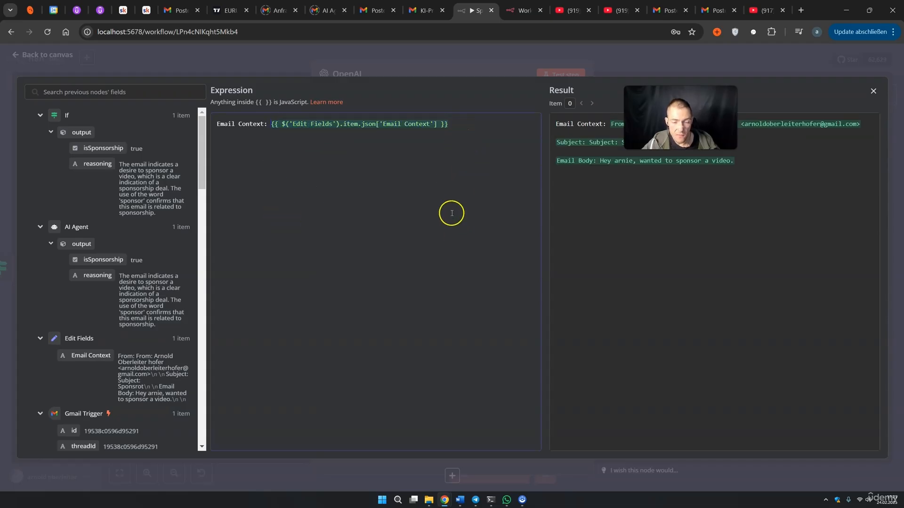
pyautogui.click(621, 77)
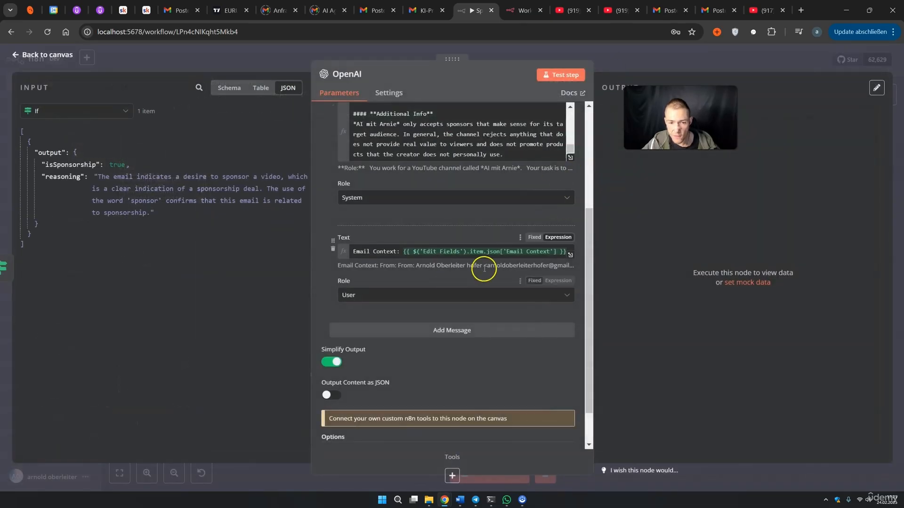
# Check that the Text expression preview shows the incoming email body
pyautogui.click(570, 255)
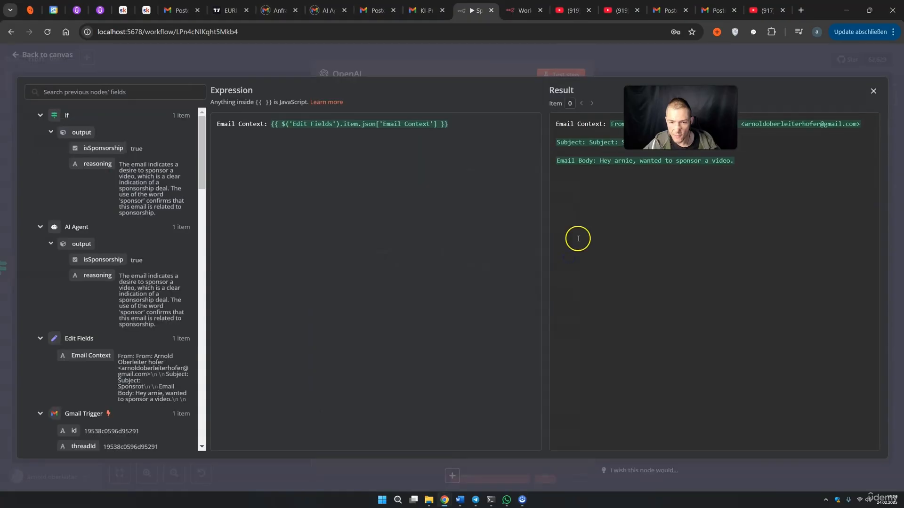
pyautogui.click(599, 163)
pyautogui.moveTo(659, 161); pyautogui.dragTo(710, 161)
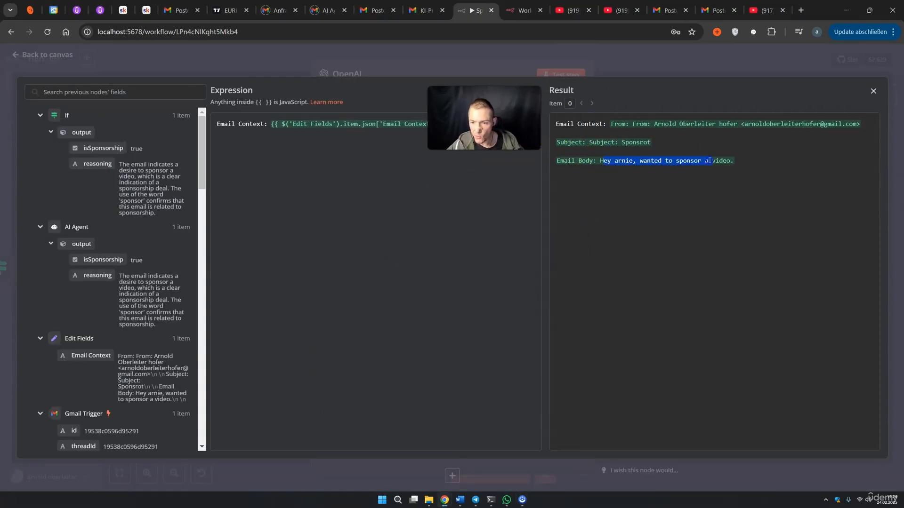
pyautogui.click(514, 73)
pyautogui.moveTo(494, 118); pyautogui.dragTo(686, 191)
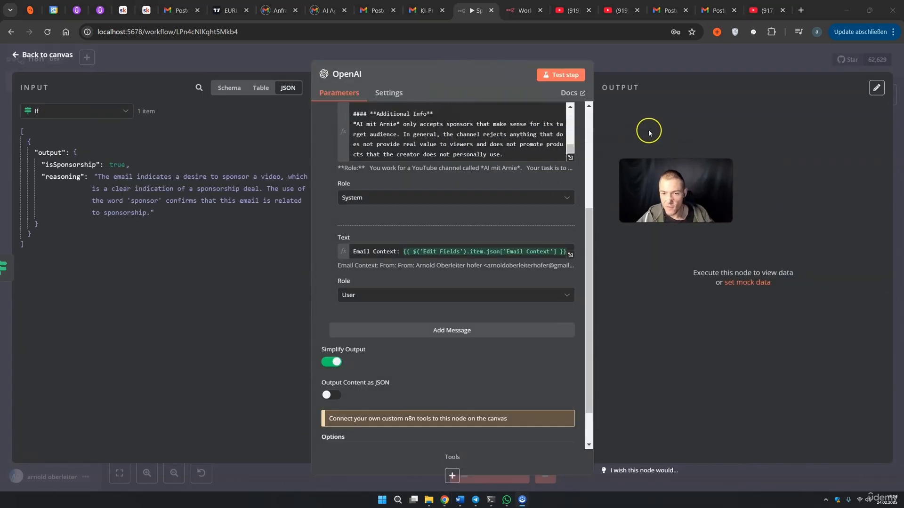
# Test the OpenAI step and inspect the drafted reply's pricing lines in the output
pyautogui.click(576, 75)
pyautogui.moveTo(676, 191); pyautogui.dragTo(515, 120)
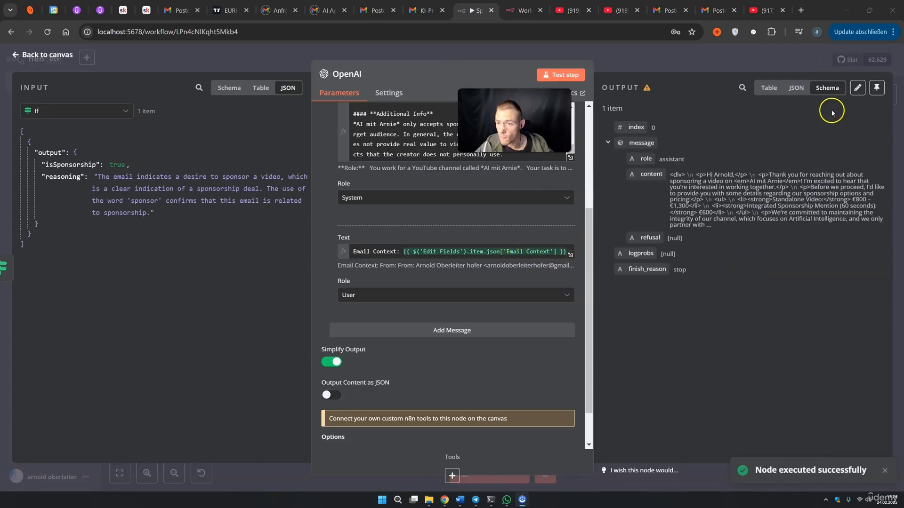
pyautogui.click(799, 89)
pyautogui.click(770, 88)
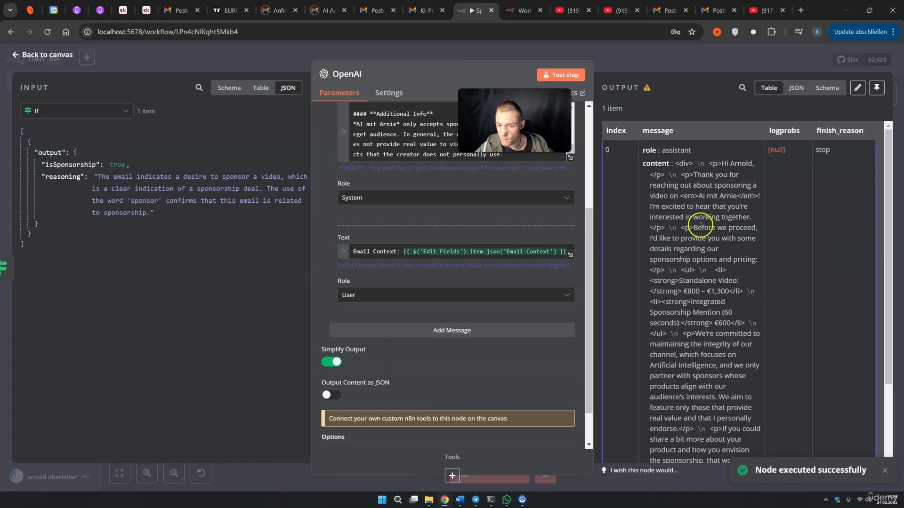
pyautogui.scroll(-2, 696, 240)
pyautogui.moveTo(684, 196); pyautogui.dragTo(736, 259)
pyautogui.click(716, 217)
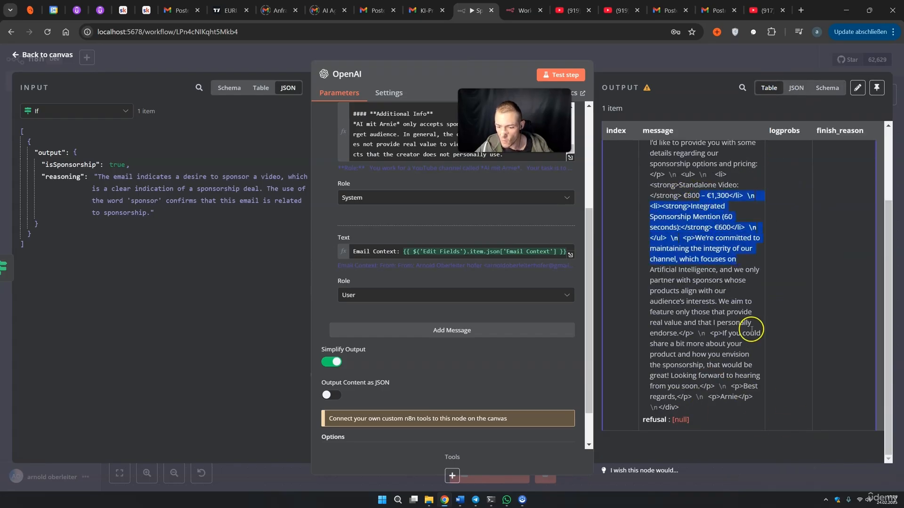
pyautogui.click(796, 88)
pyautogui.click(827, 88)
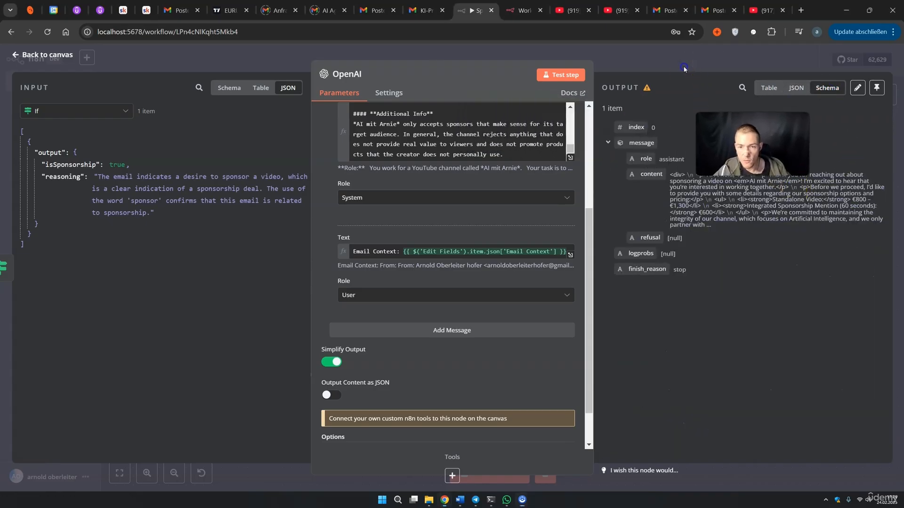
# Return to the canvas and rearrange the If, OpenAI and No Operation nodes
pyautogui.click(684, 67)
pyautogui.moveTo(450, 240); pyautogui.dragTo(424, 241)
pyautogui.moveTo(558, 196); pyautogui.dragTo(505, 197)
pyautogui.moveTo(521, 332); pyautogui.dragTo(556, 316)
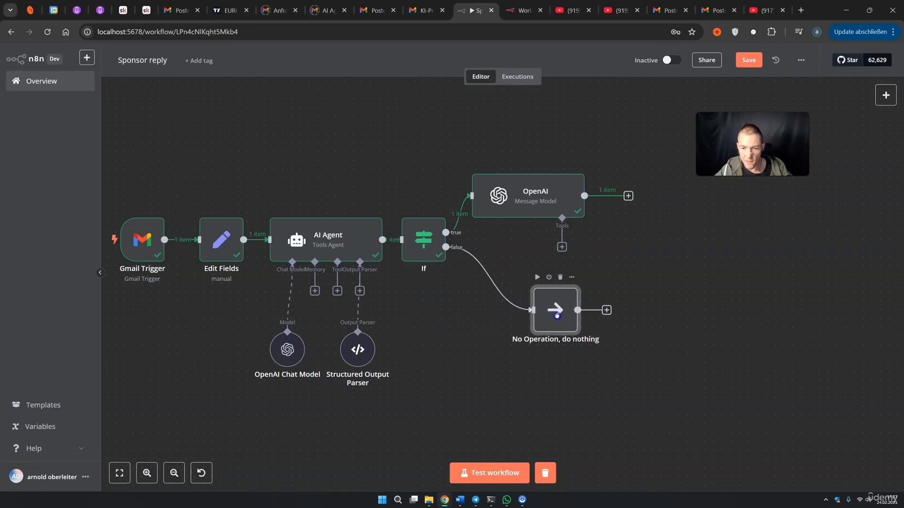
# Add a Gmail 'Reply to a message' step after the OpenAI node
pyautogui.click(628, 196)
pyautogui.click(729, 121)
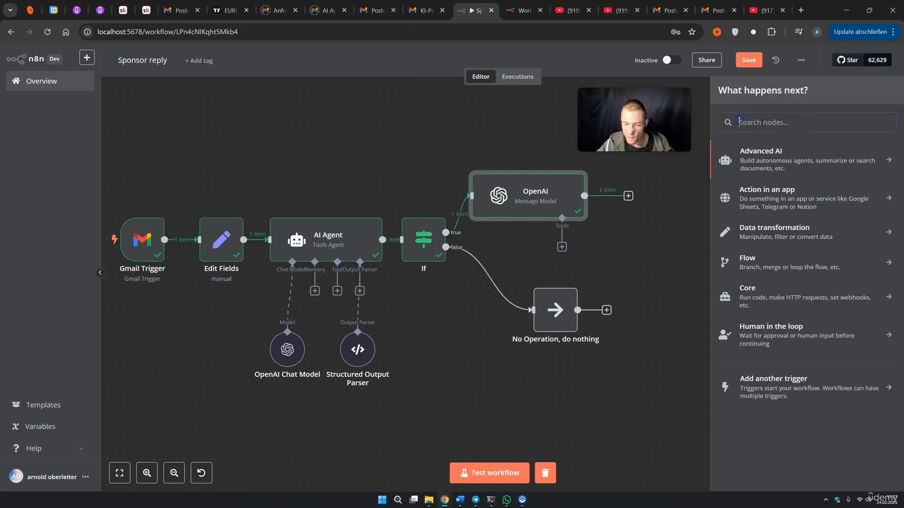
pyautogui.write('gmail')
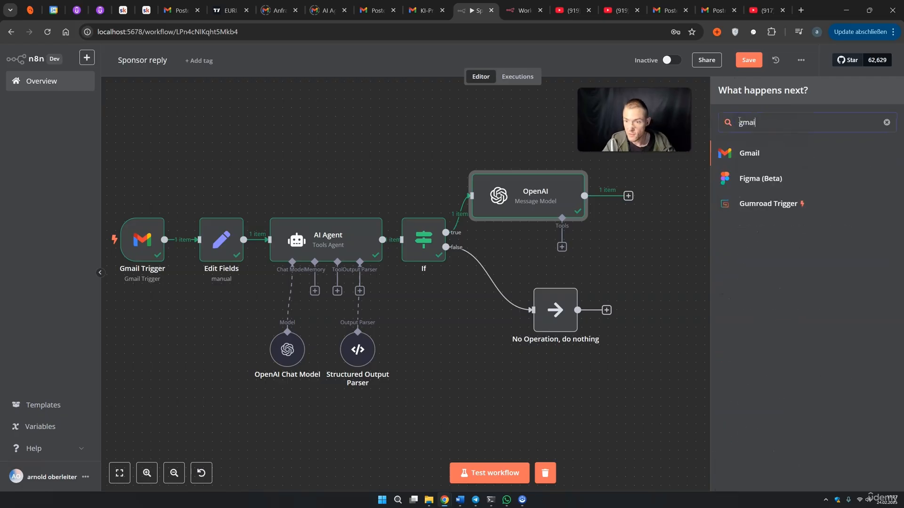
pyautogui.click(747, 151)
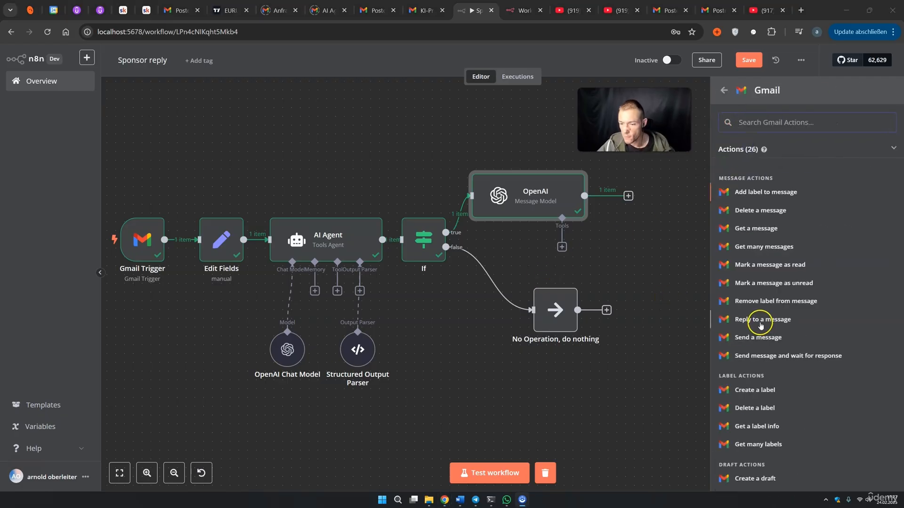
pyautogui.click(759, 320)
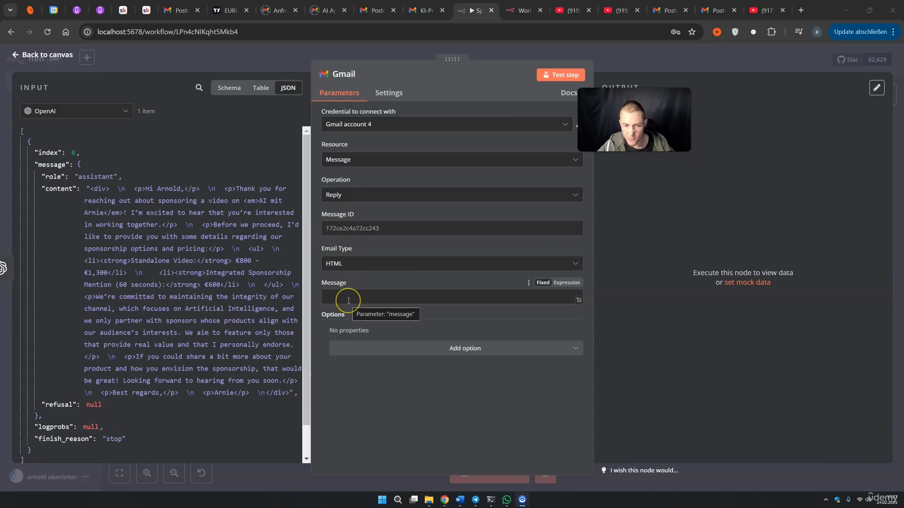
# Map the Gmail Trigger id to Message ID and the drafted content to Message
pyautogui.click(229, 88)
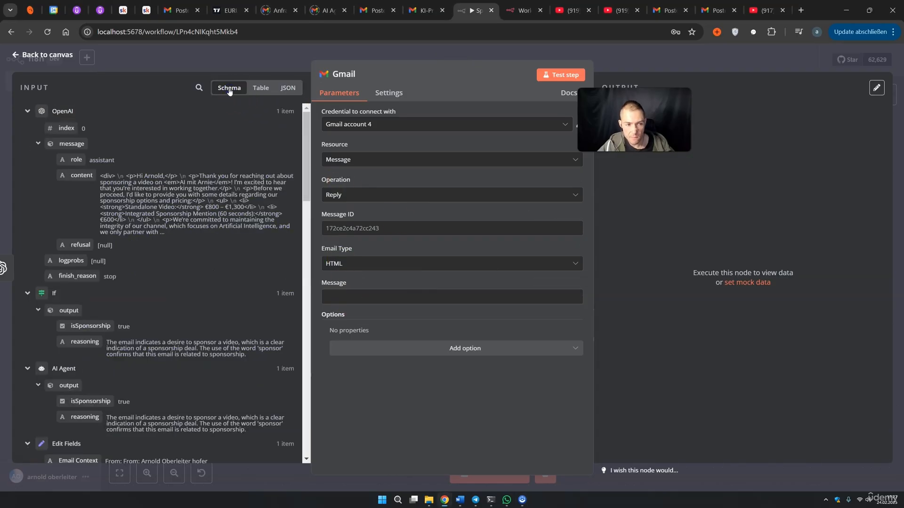
pyautogui.scroll(-5, 97, 182)
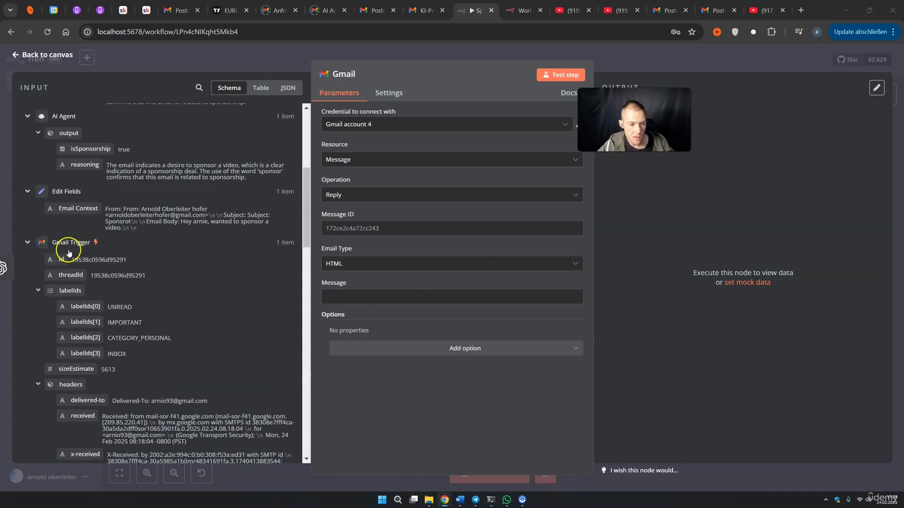
pyautogui.moveTo(60, 258); pyautogui.dragTo(395, 231)
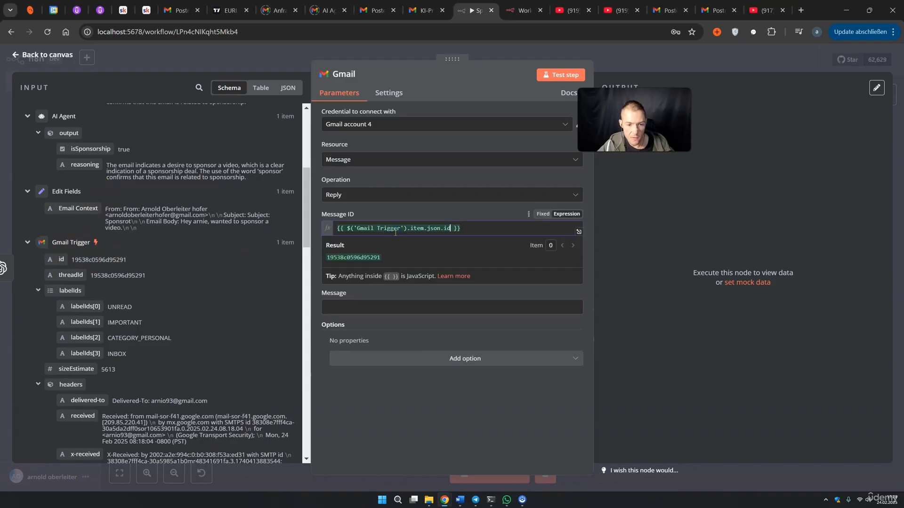
pyautogui.click(673, 284)
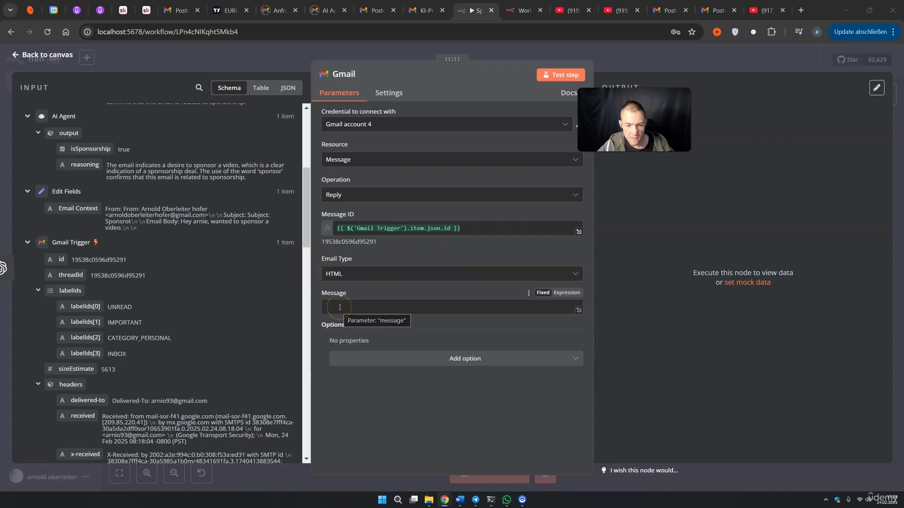
pyautogui.scroll(5, 160, 282)
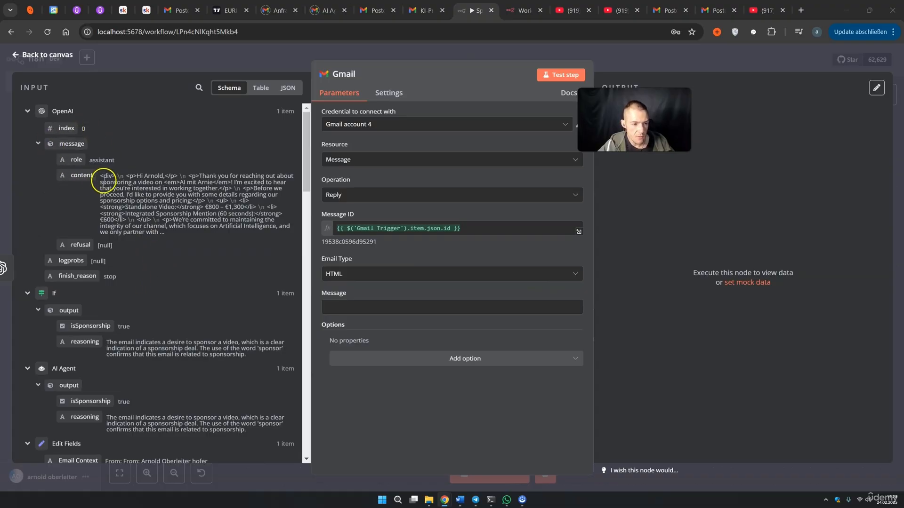
pyautogui.moveTo(127, 176); pyautogui.dragTo(186, 220)
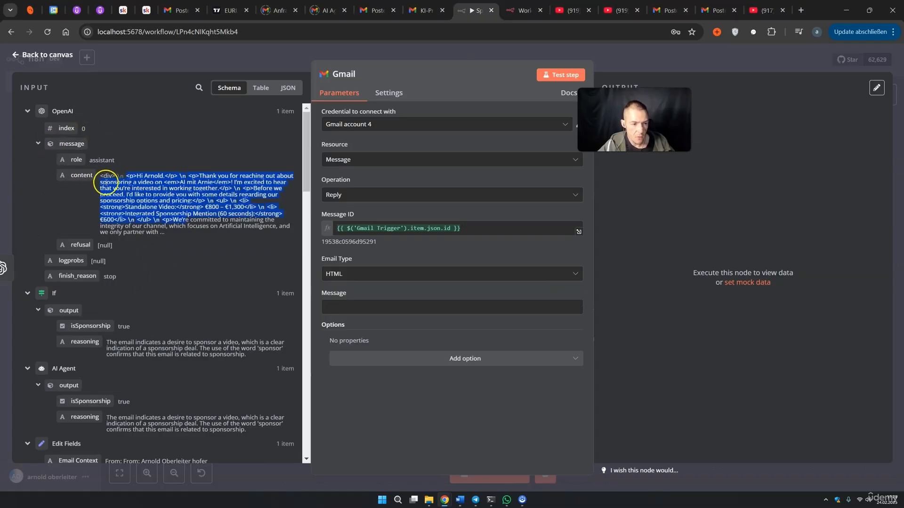
pyautogui.moveTo(81, 177); pyautogui.dragTo(358, 307)
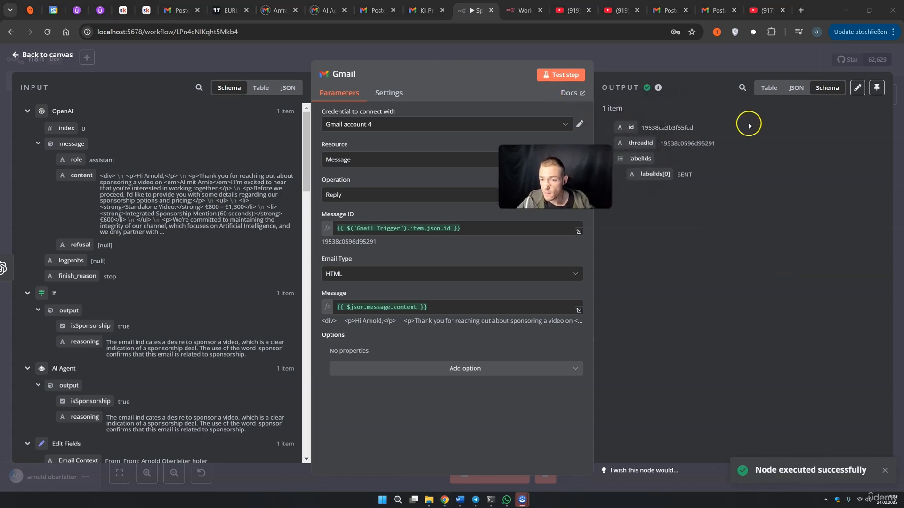
pyautogui.click(666, 10)
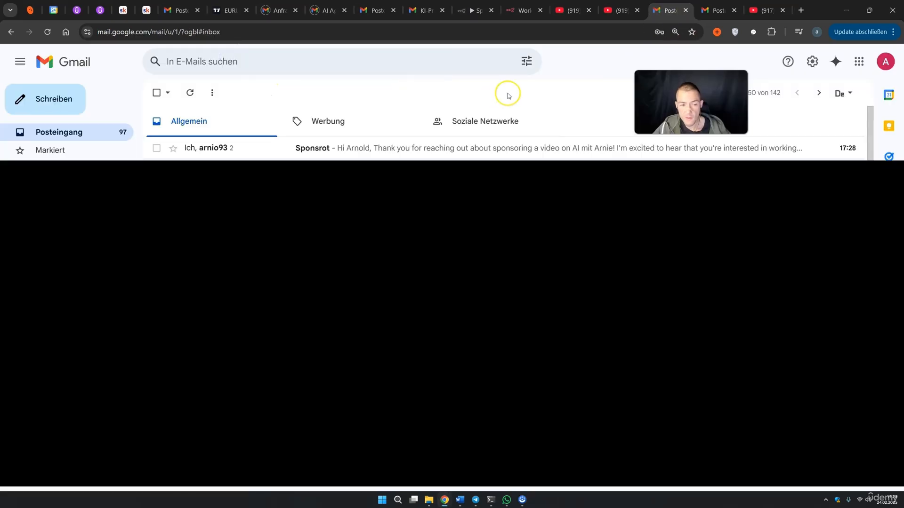
pyautogui.click(324, 148)
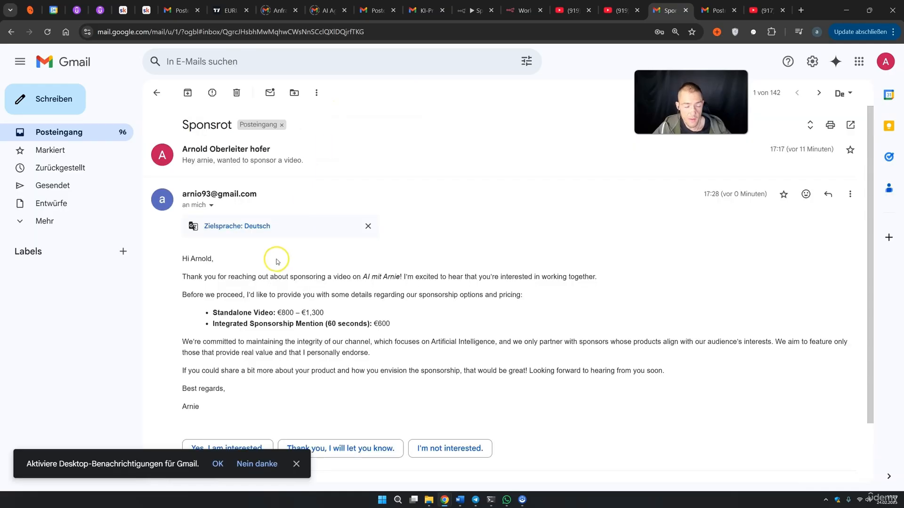
pyautogui.click(191, 161)
pyautogui.moveTo(184, 177); pyautogui.dragTo(295, 176)
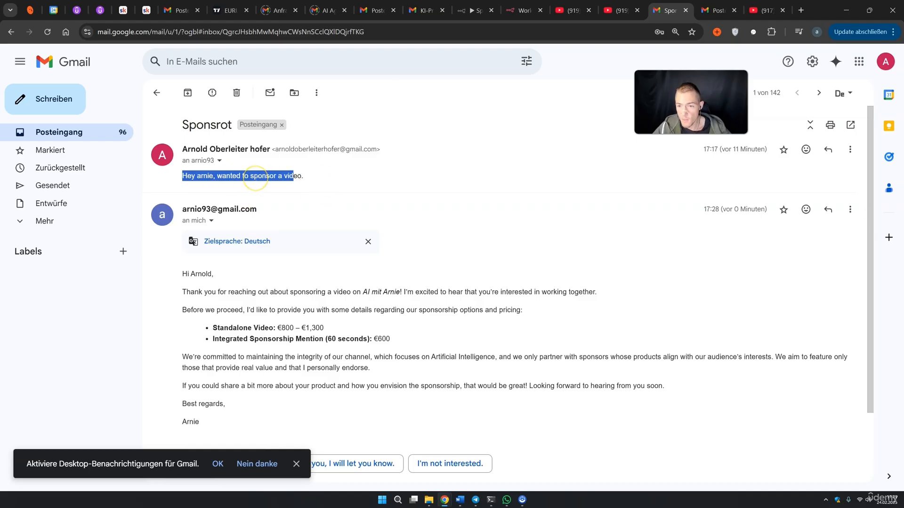
pyautogui.scroll(-1, 257, 186)
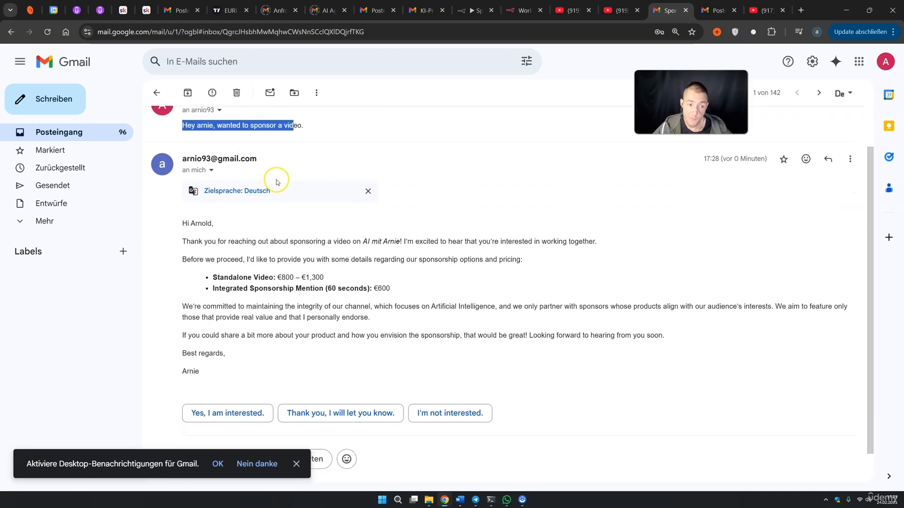
pyautogui.moveTo(199, 242); pyautogui.dragTo(292, 243)
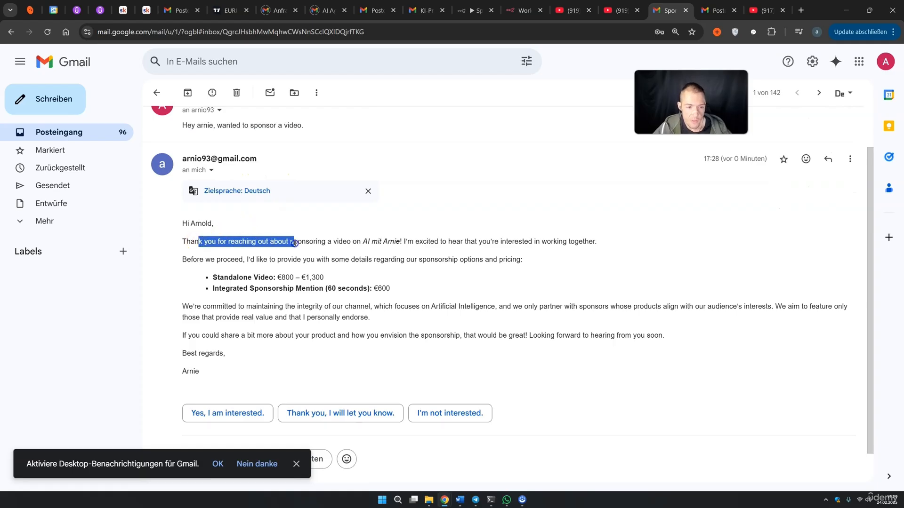
pyautogui.moveTo(363, 242); pyautogui.dragTo(593, 242)
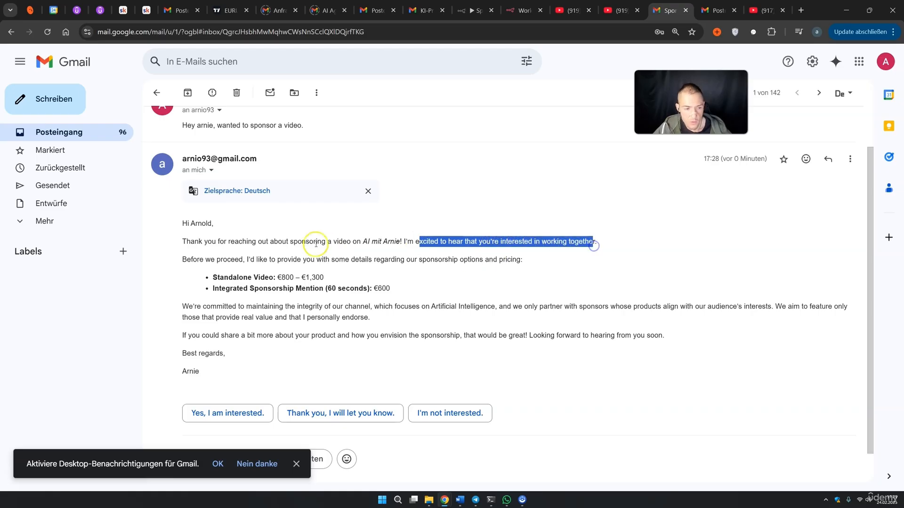
pyautogui.moveTo(197, 258); pyautogui.dragTo(424, 261)
pyautogui.scroll(-1, 311, 276)
pyautogui.moveTo(188, 272); pyautogui.dragTo(286, 274)
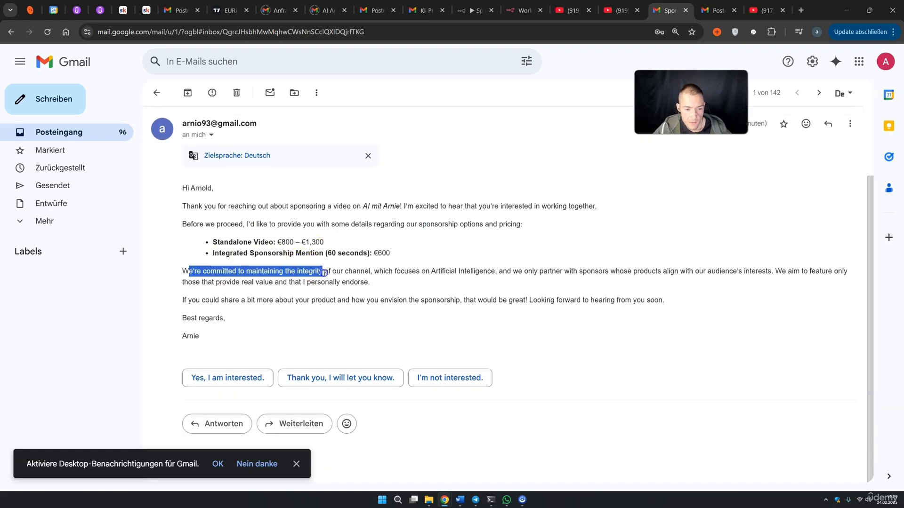
pyautogui.click(393, 273)
pyautogui.moveTo(366, 272); pyautogui.dragTo(554, 273)
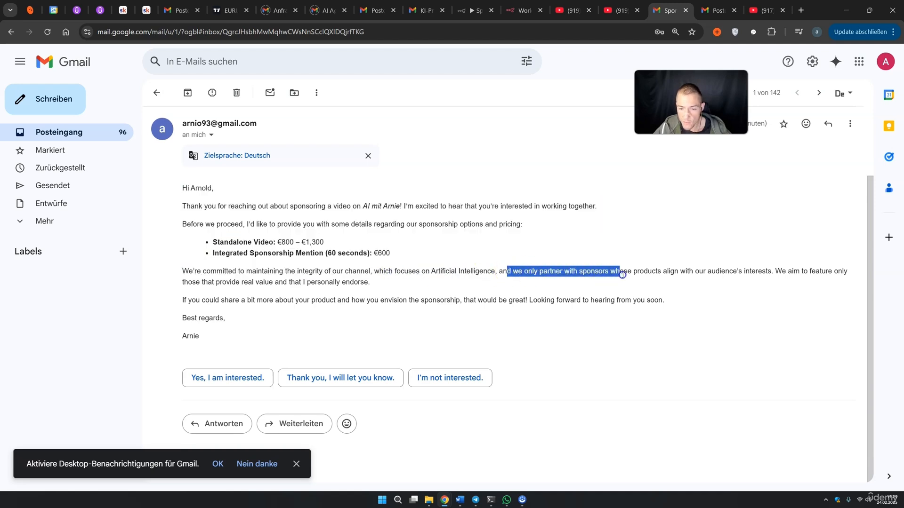
pyautogui.moveTo(661, 274); pyautogui.dragTo(848, 274)
pyautogui.moveTo(193, 282); pyautogui.dragTo(346, 290)
pyautogui.moveTo(189, 300); pyautogui.dragTo(693, 301)
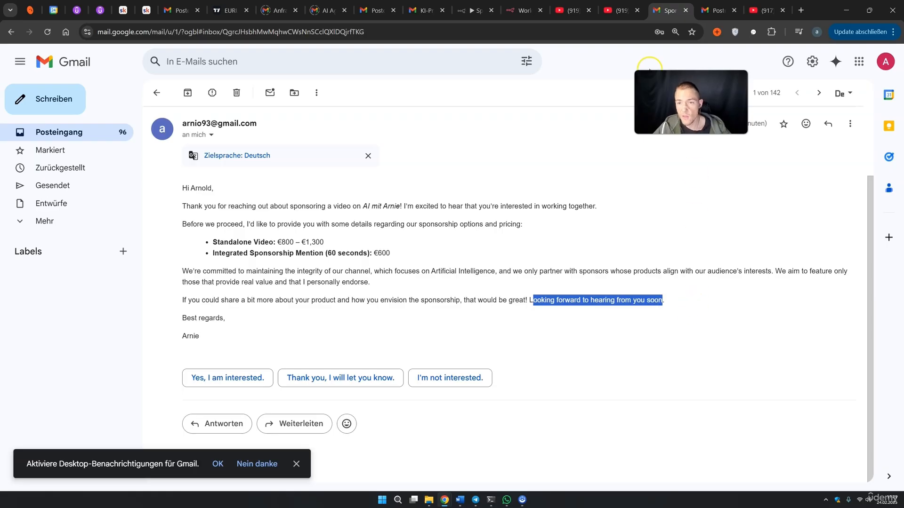
# Reposition the Gmail and No Operation nodes and confirm the Gmail resource stays Message
pyautogui.click(471, 11)
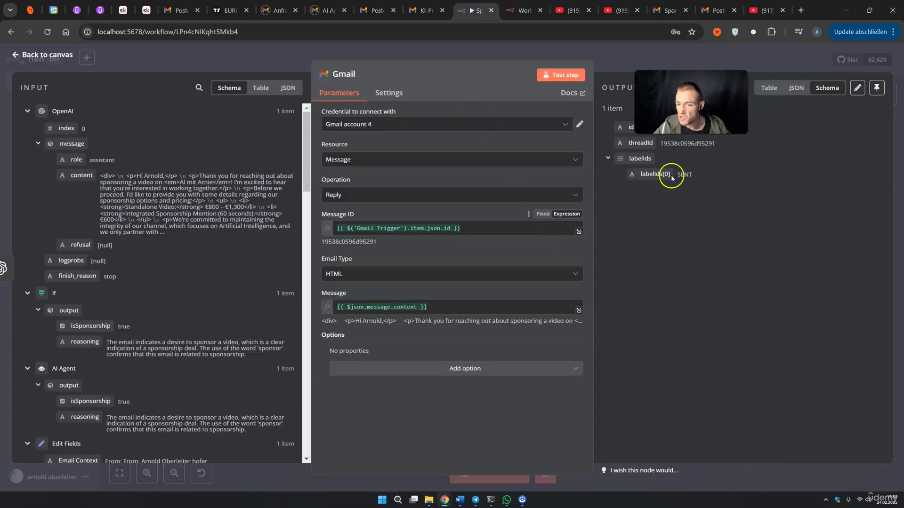
pyautogui.click(640, 66)
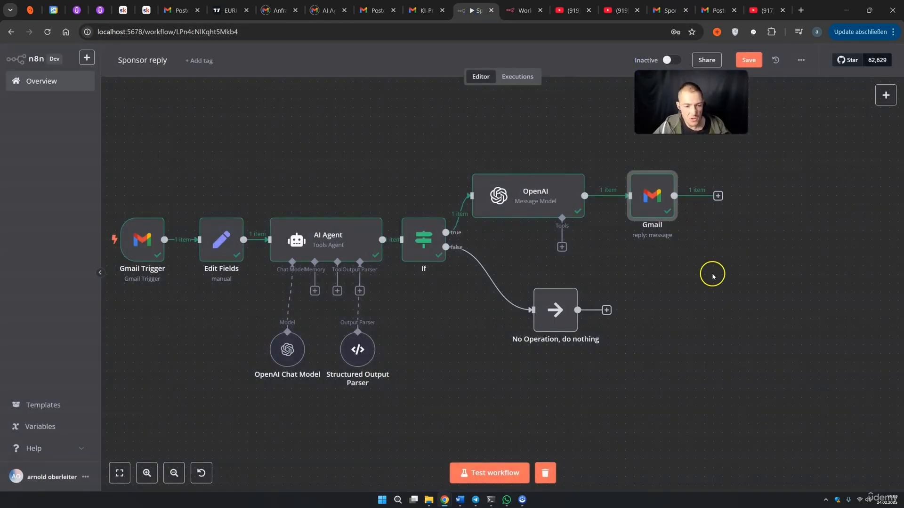
pyautogui.moveTo(654, 194); pyautogui.dragTo(627, 194)
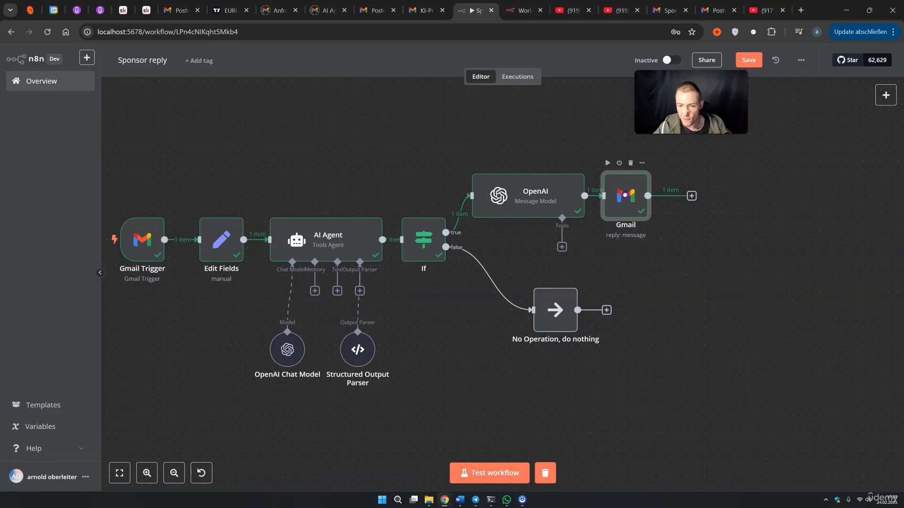
pyautogui.moveTo(545, 308); pyautogui.dragTo(615, 306)
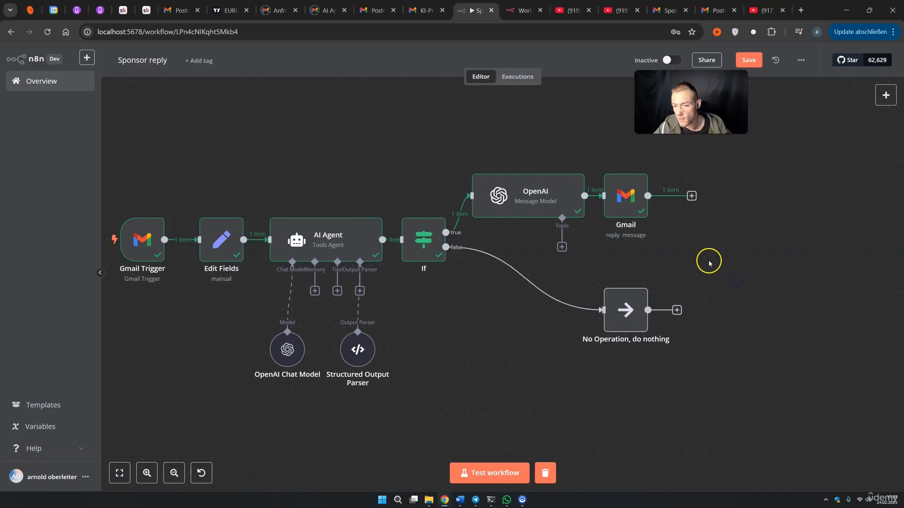
pyautogui.doubleClick(625, 195)
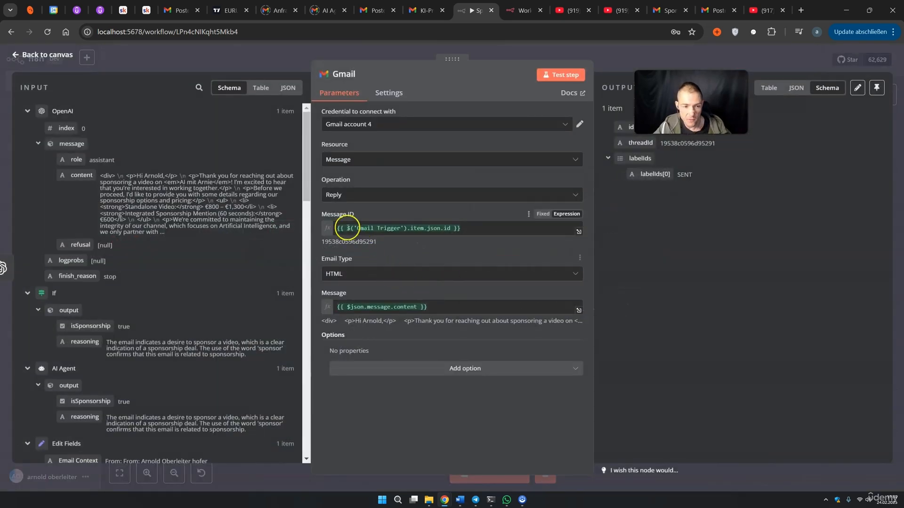
pyautogui.click(343, 159)
pyautogui.click(354, 182)
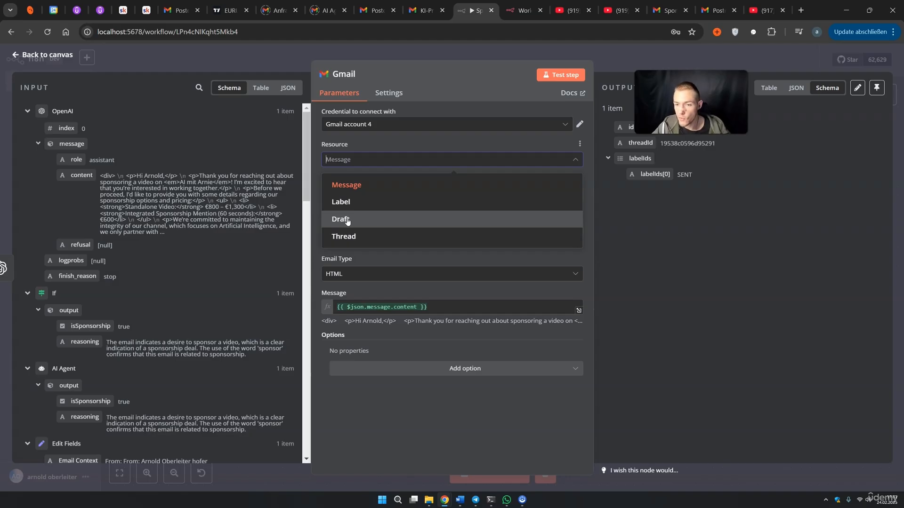
pyautogui.click(645, 265)
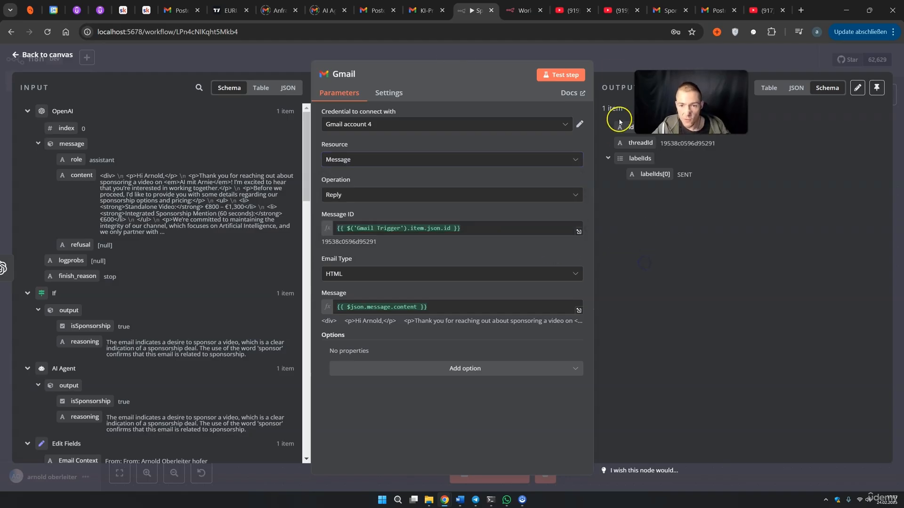
pyautogui.click(615, 58)
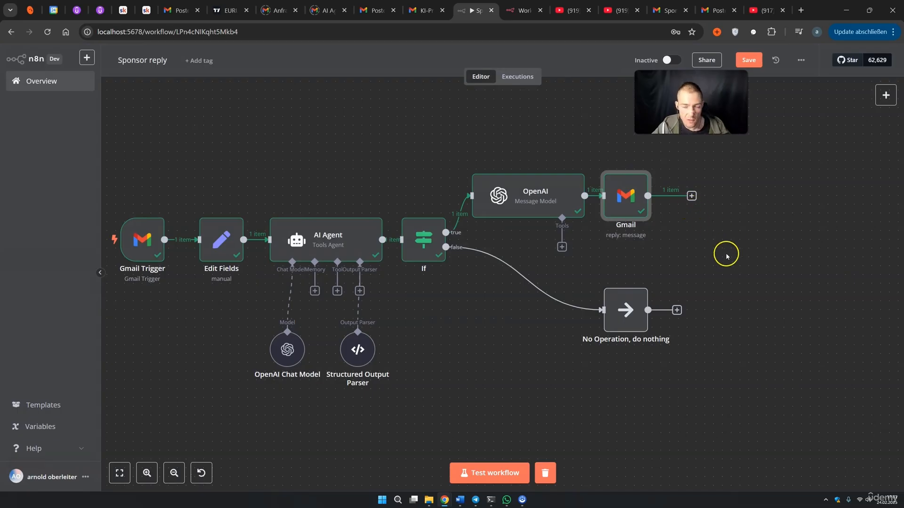
# Save the Sponsor reply workflow with Ctrl+S and switch it from Inactive to Active
pyautogui.hotkey('ctrl', 's')
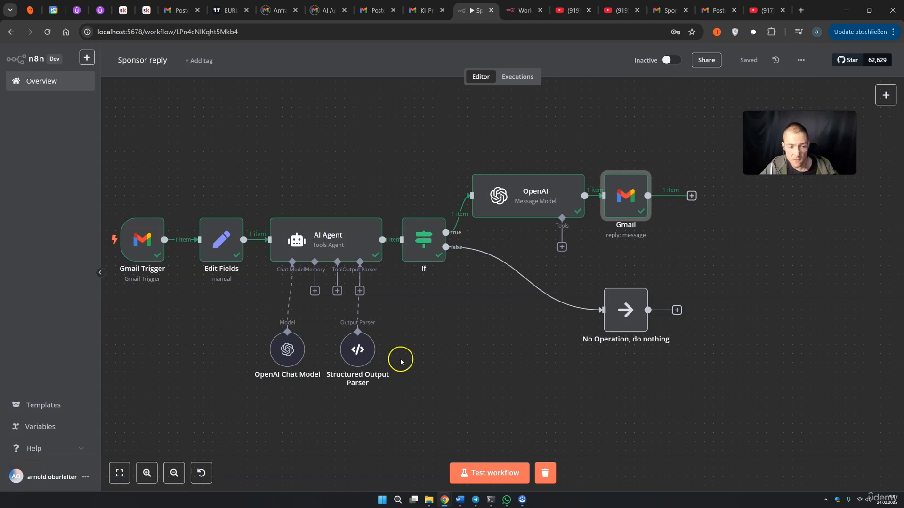
pyautogui.doubleClick(621, 198)
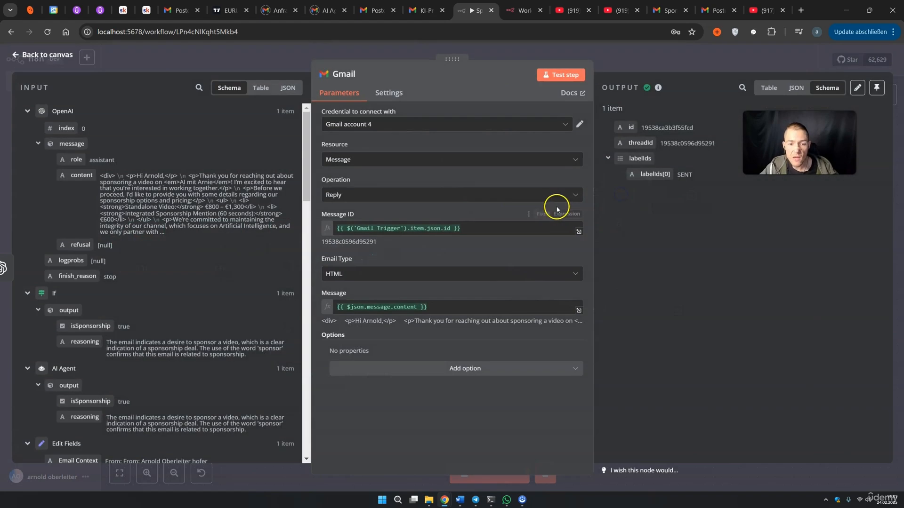
pyautogui.click(365, 161)
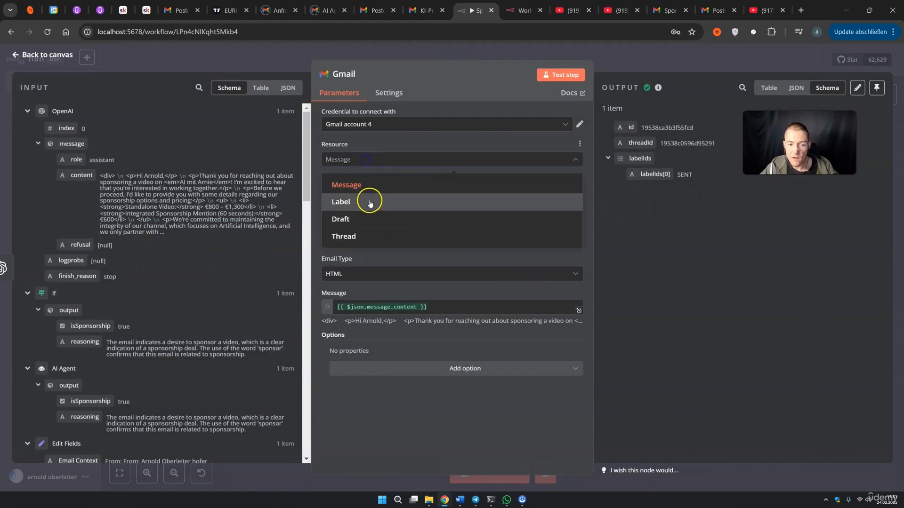
pyautogui.click(644, 71)
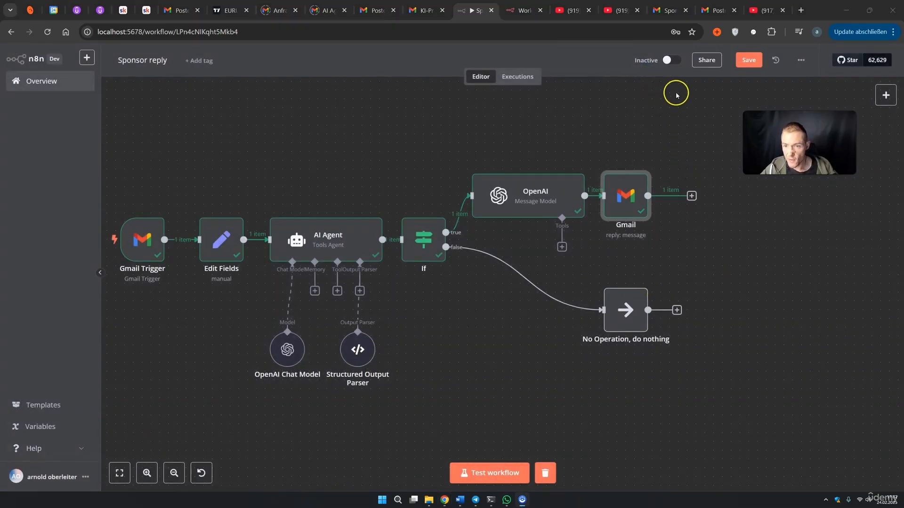
pyautogui.click(669, 60)
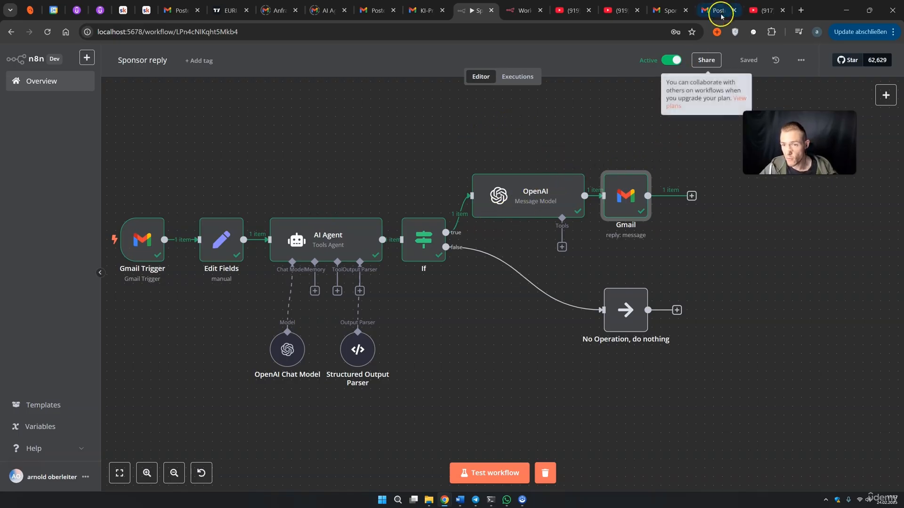
pyautogui.click(668, 11)
# Email your own address with subject 'Hey Arnie' and body 'I love your course.'
pyautogui.click(44, 100)
pyautogui.write('a')
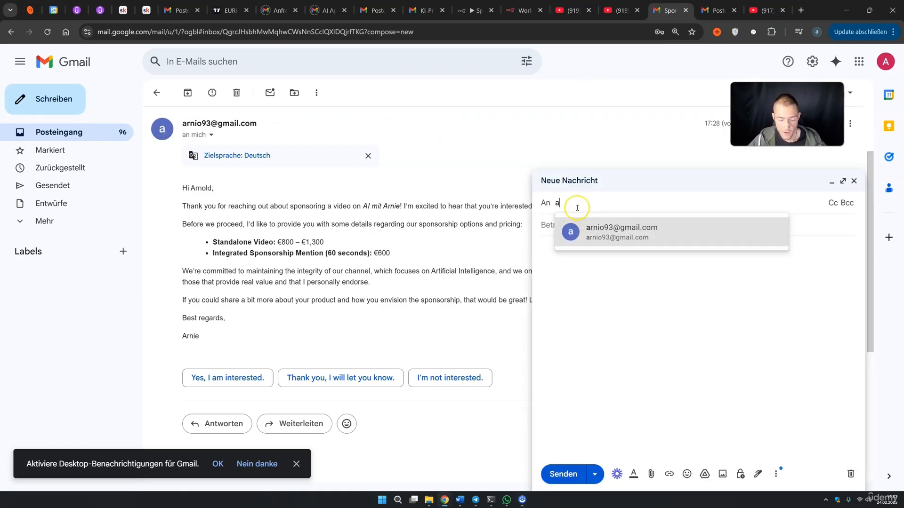
pyautogui.click(614, 237)
pyautogui.click(598, 225)
pyautogui.write('Hey Arnie')
pyautogui.moveTo(584, 225); pyautogui.dragTo(530, 225)
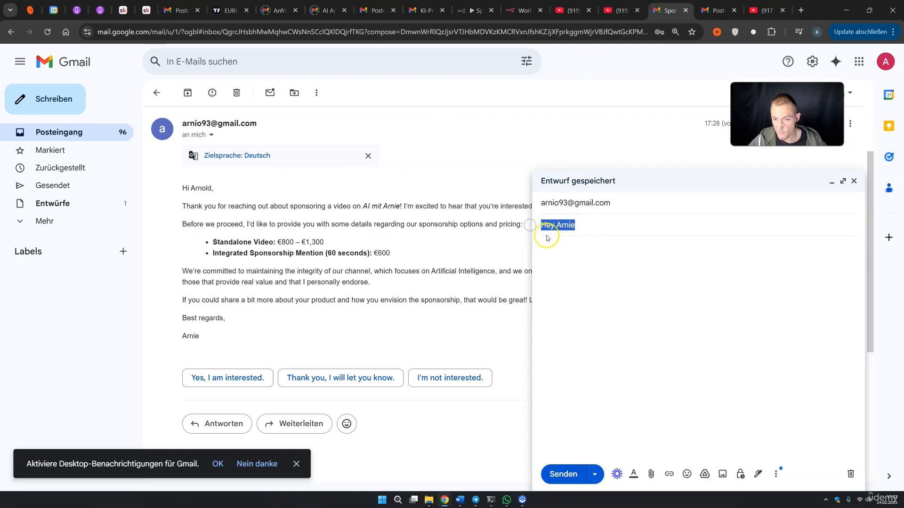
pyautogui.click(572, 245)
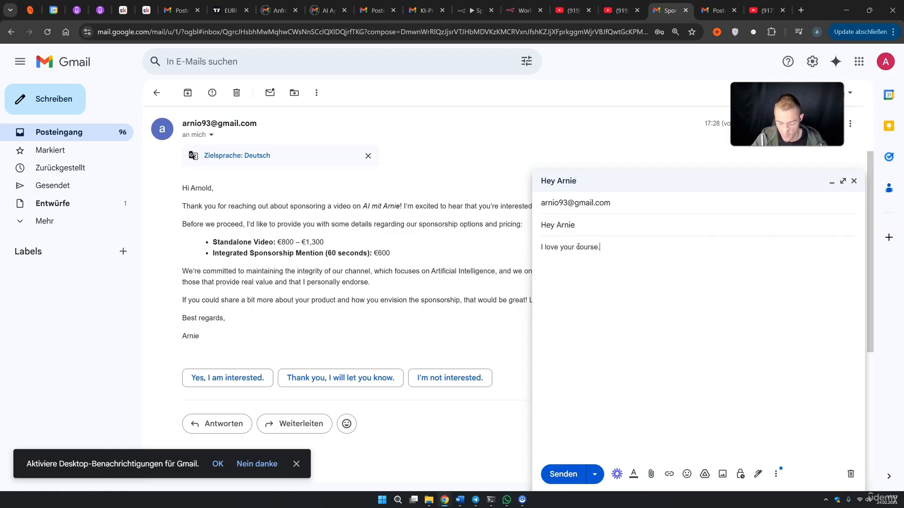
pyautogui.click(574, 475)
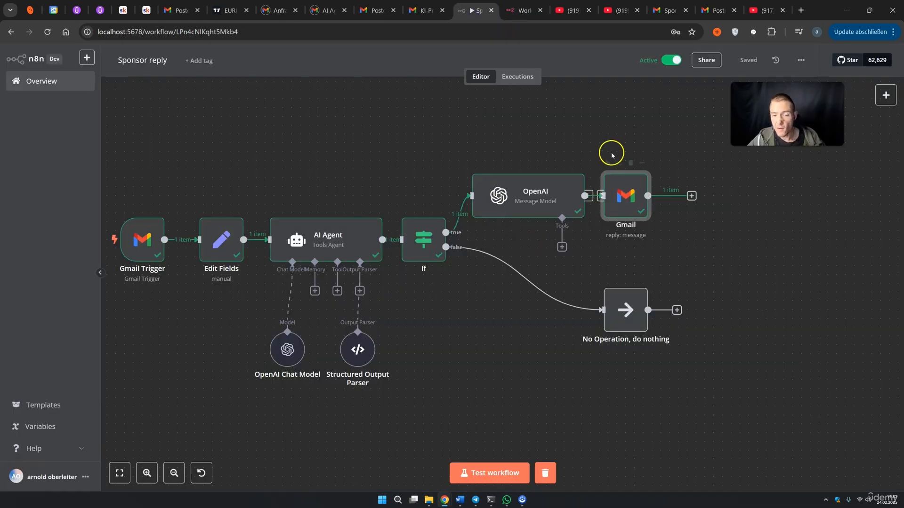
pyautogui.moveTo(149, 241)
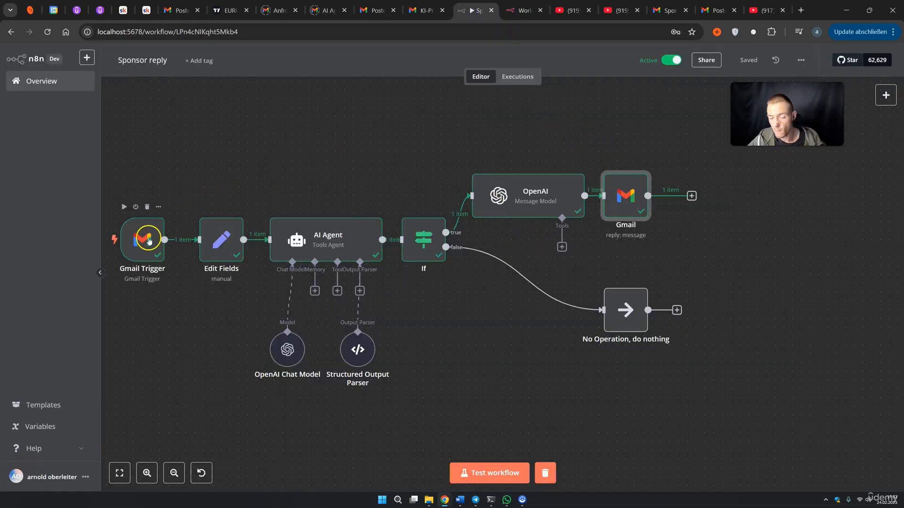
pyautogui.doubleClick(148, 241)
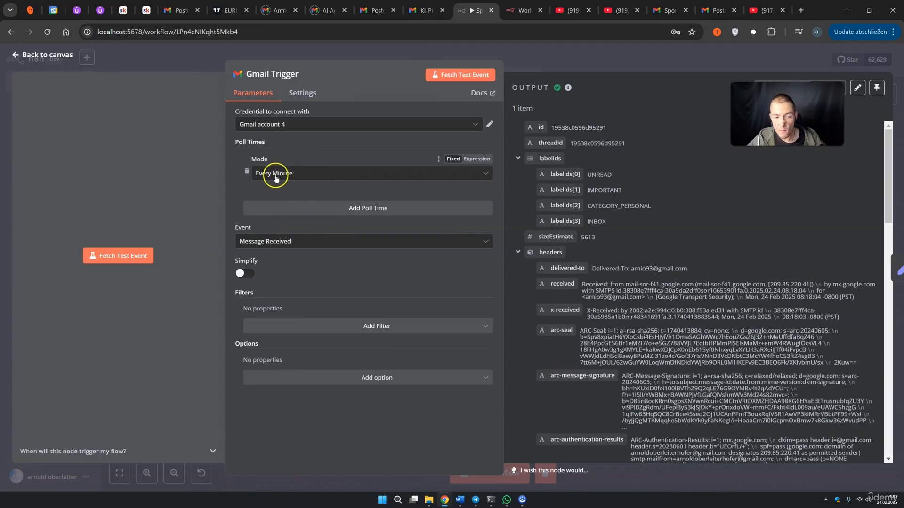
pyautogui.click(580, 66)
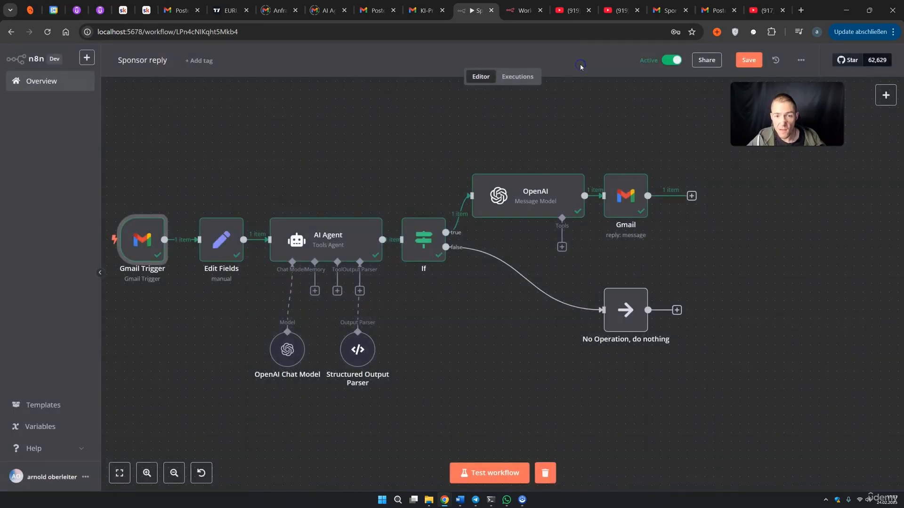
pyautogui.click(517, 78)
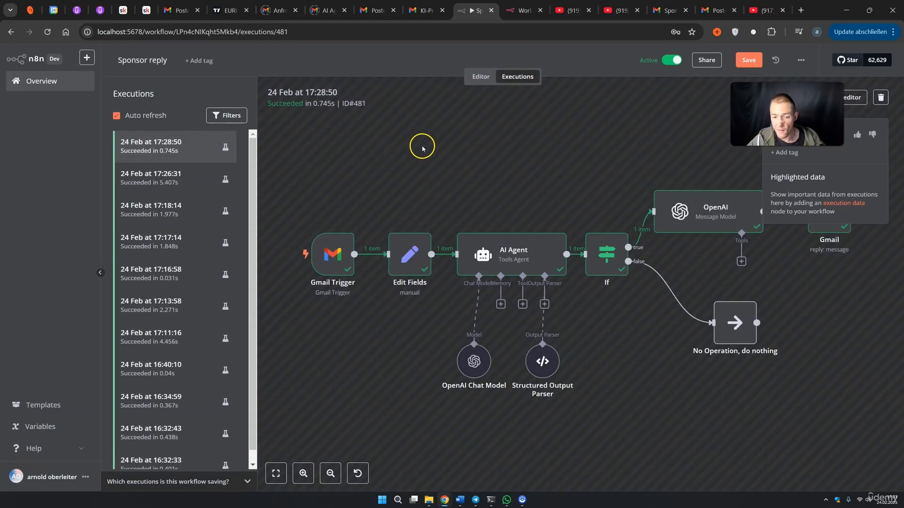
pyautogui.click(188, 146)
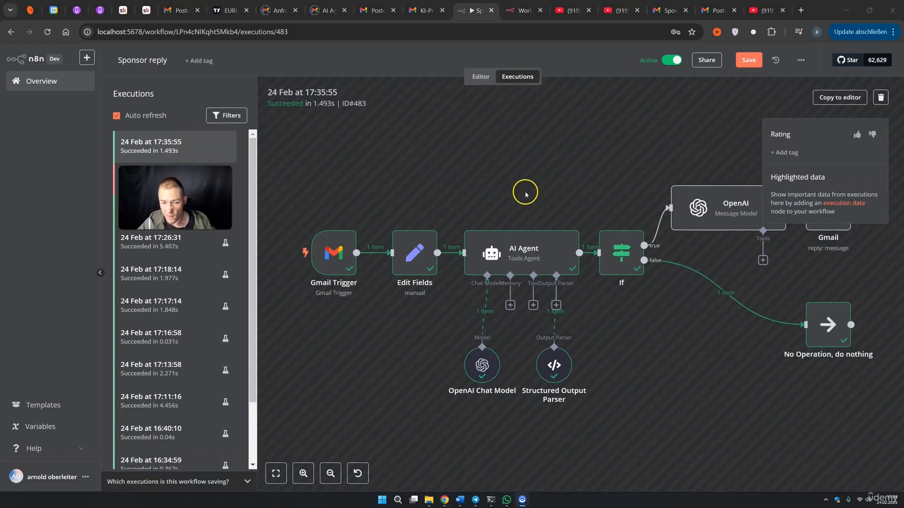
pyautogui.click(342, 253)
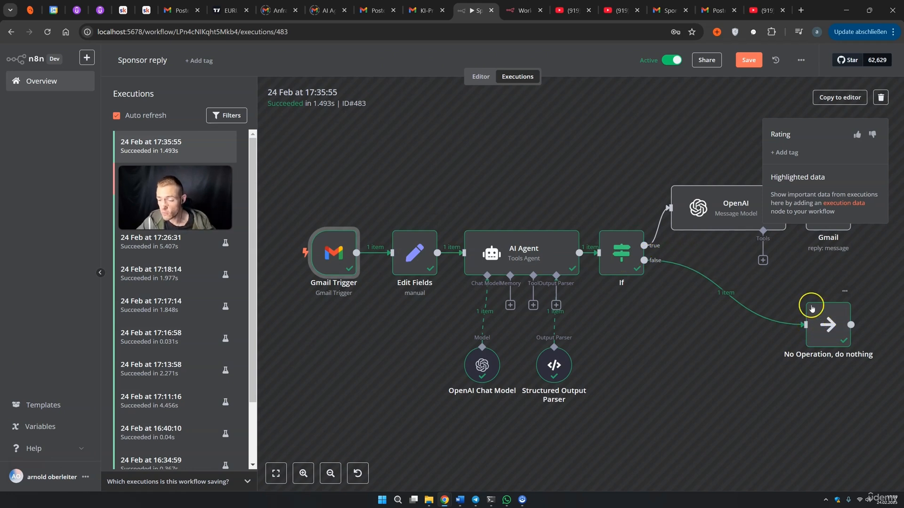
pyautogui.click(480, 77)
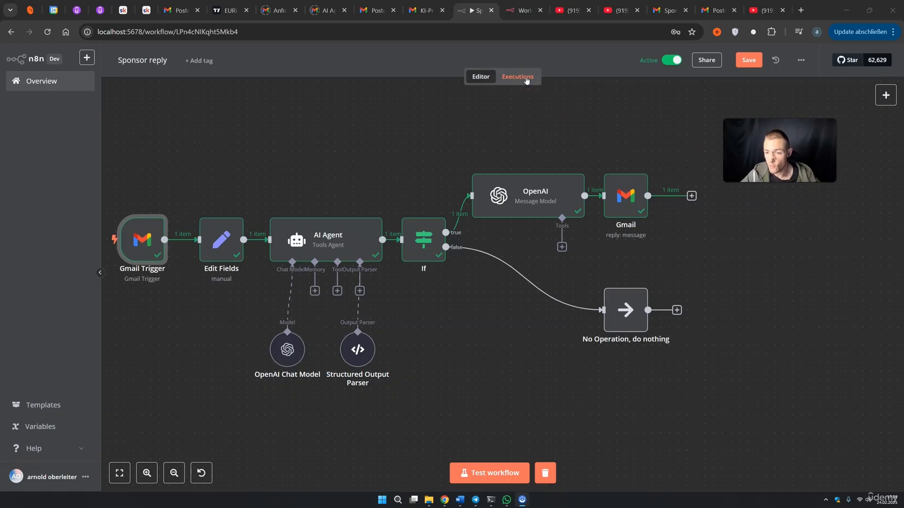
# Draft a new email with subject 'Sponsor' pitching Pencils for Women
pyautogui.click(668, 10)
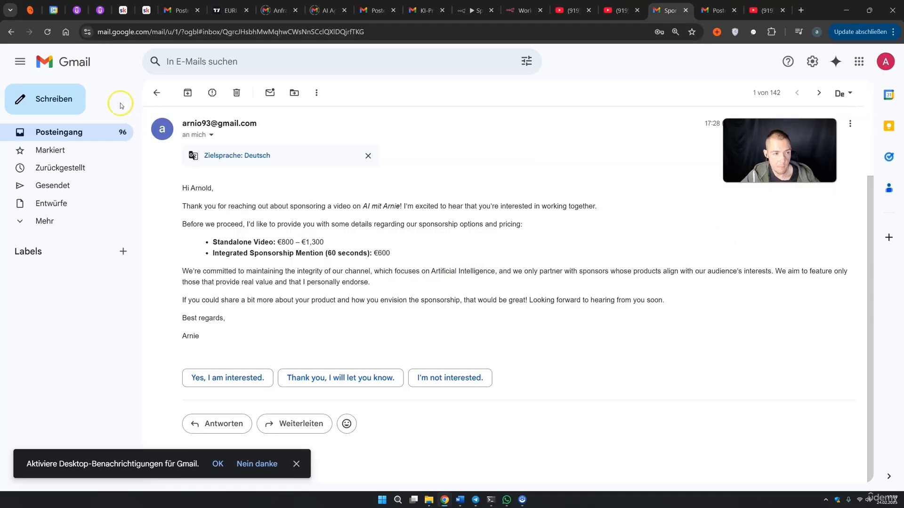
pyautogui.click(51, 98)
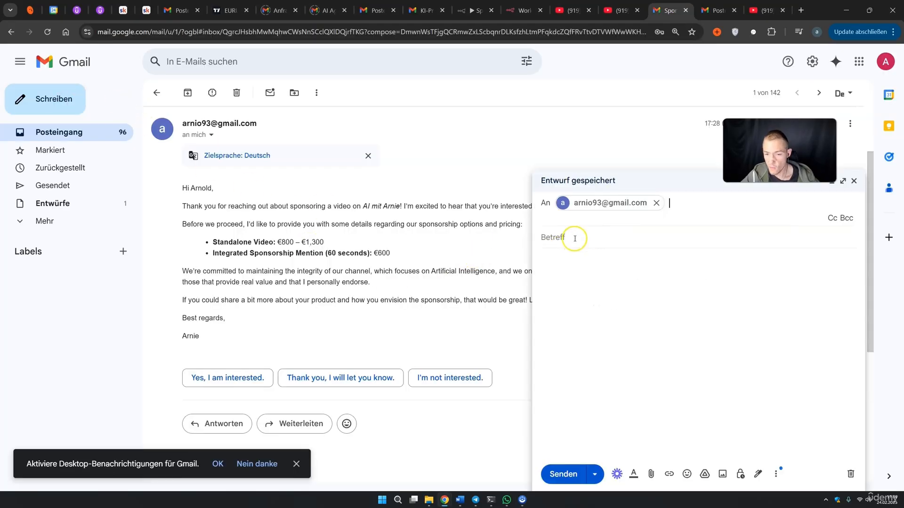
pyautogui.click(575, 236)
pyautogui.write('Sponsor')
pyautogui.click(577, 249)
pyautogui.write('Hey Arnie, i wantet')
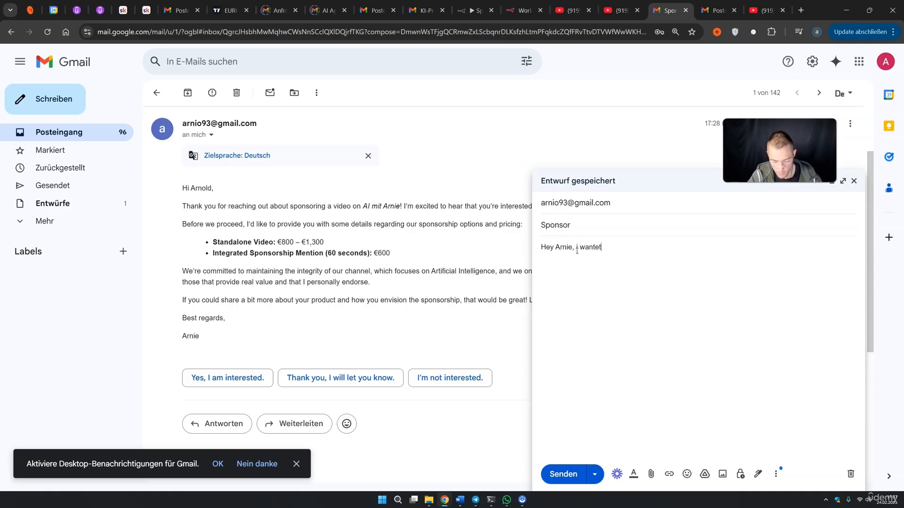
pyautogui.press('BackSpace')
pyautogui.write('d to sponsor a video.')
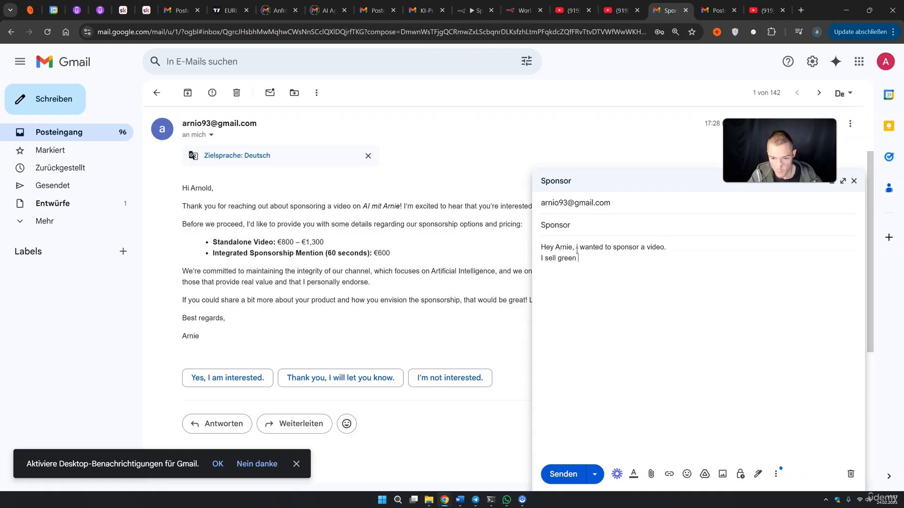
pyautogui.write('Pencils for Women over')
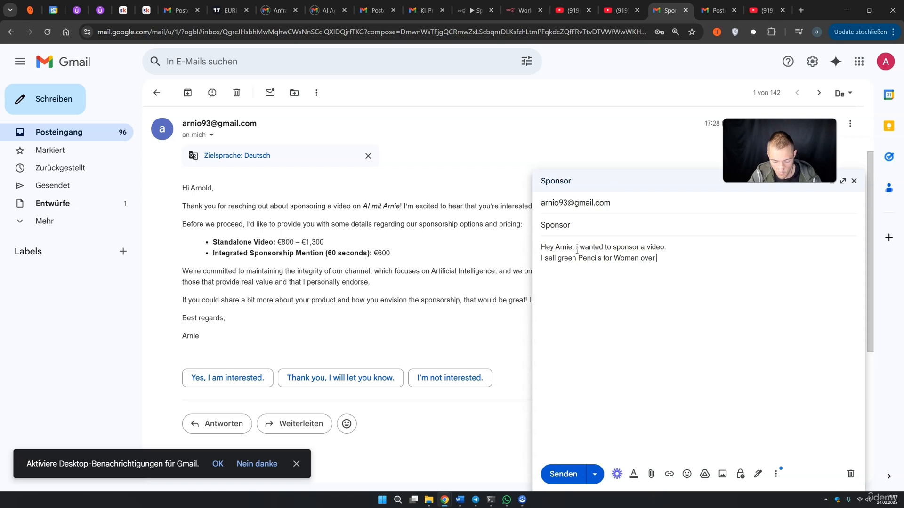
# Add a 'Best' sign-off with the sender's name and send the email
pyautogui.press('Return')
pyautogui.press('Return')
pyautogui.write('Best')
pyautogui.press('Return')
pyautogui.write('Mark')
pyautogui.click(561, 475)
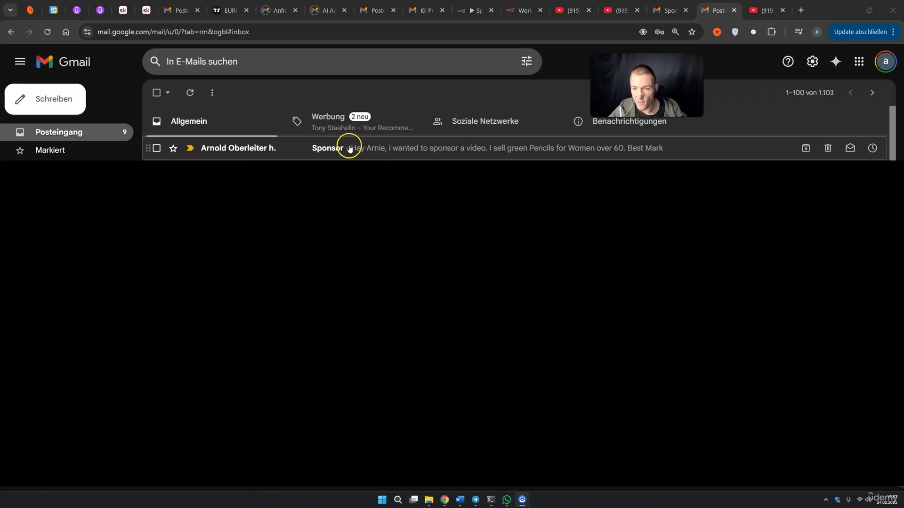
# Confirm in Executions that the 17:37:55 run succeeded through the OpenAI and Gmail reply nodes
pyautogui.click(473, 10)
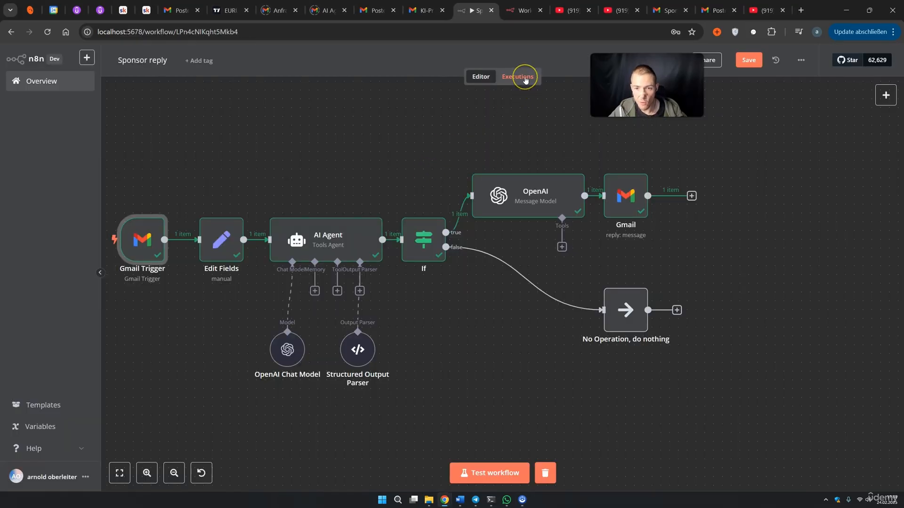
pyautogui.click(525, 80)
pyautogui.click(167, 147)
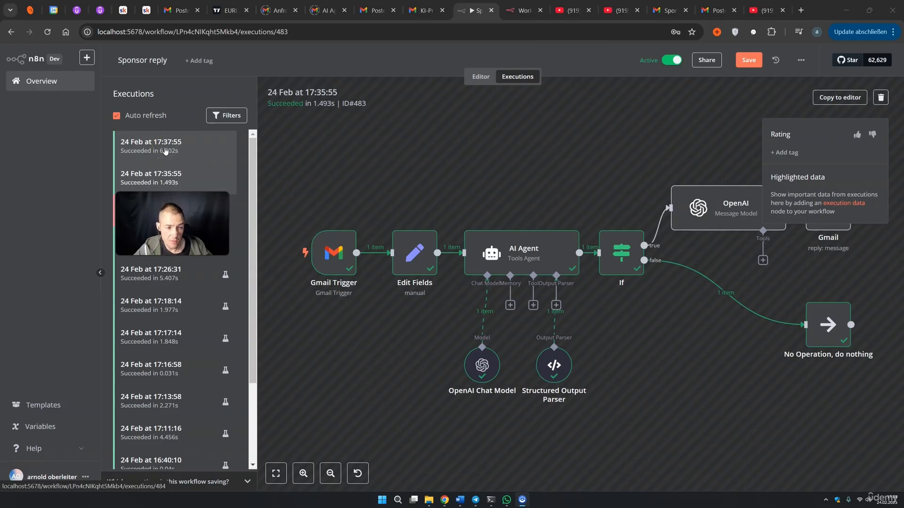
pyautogui.click(165, 150)
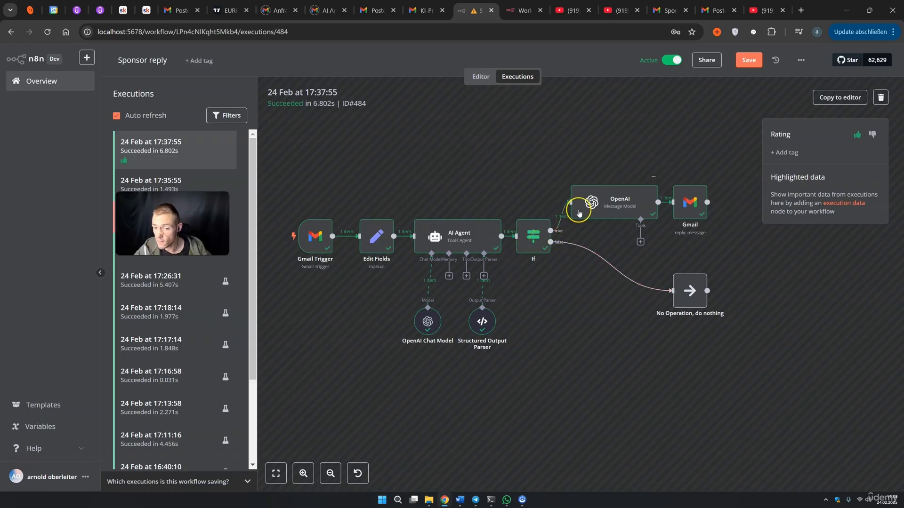
pyautogui.click(618, 212)
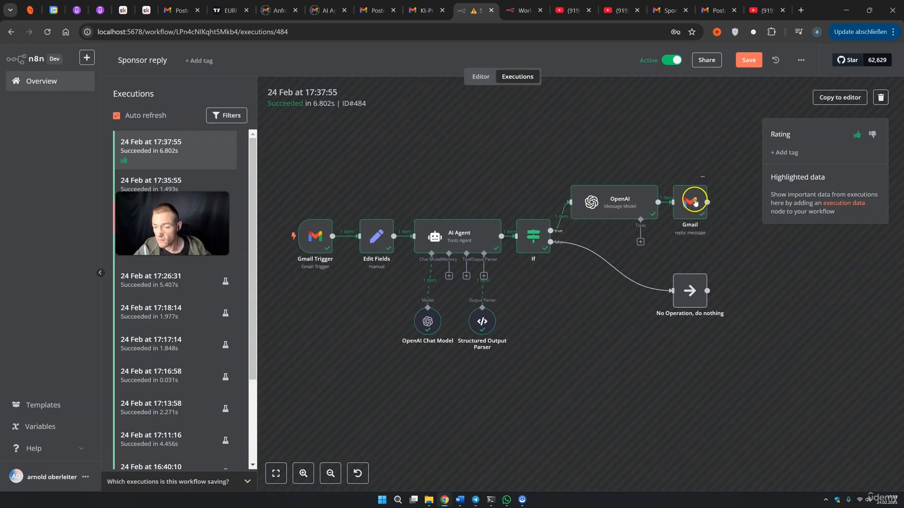
pyautogui.click(673, 10)
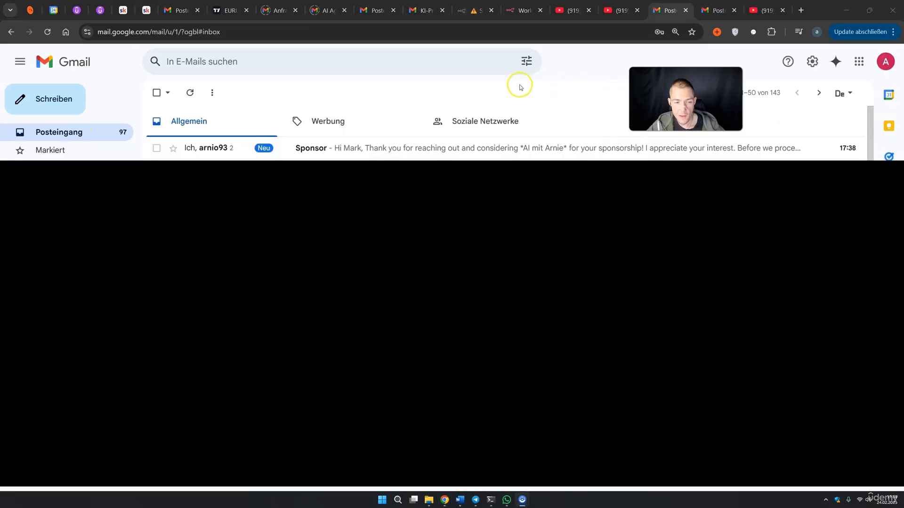
# Open the Sponsor thread and read the pencil pitch and the AI reply quoting €800–€1,300 and €600
pyautogui.click(340, 149)
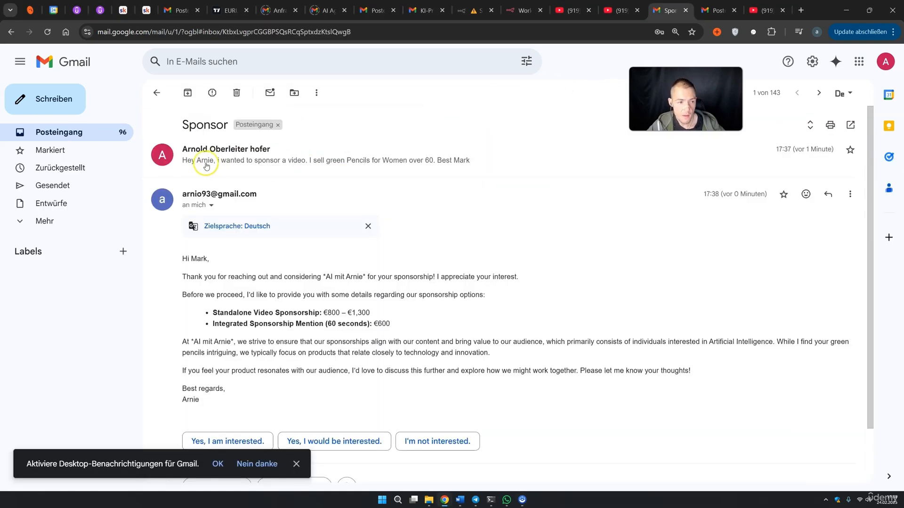
pyautogui.moveTo(209, 175); pyautogui.dragTo(293, 173)
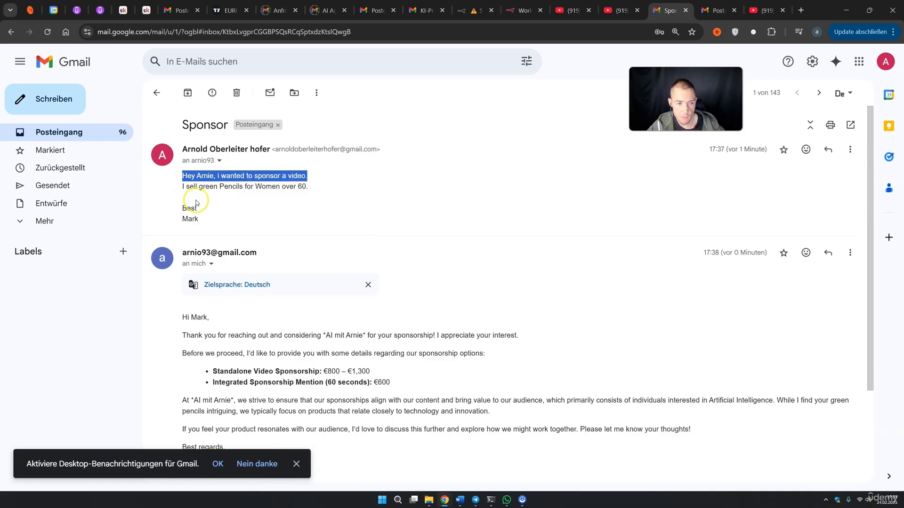
pyautogui.scroll(-3, 231, 203)
pyautogui.moveTo(181, 195); pyautogui.dragTo(221, 197)
pyautogui.moveTo(200, 229); pyautogui.dragTo(270, 215)
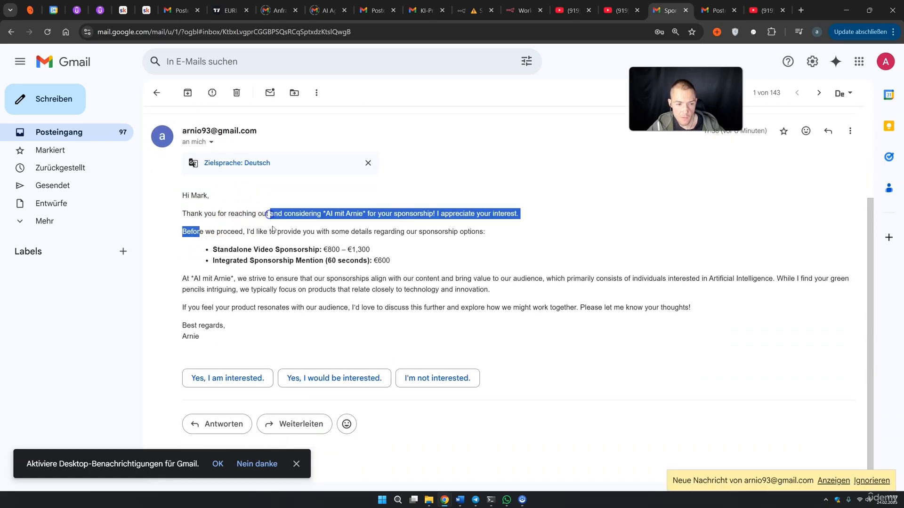
pyautogui.click(271, 216)
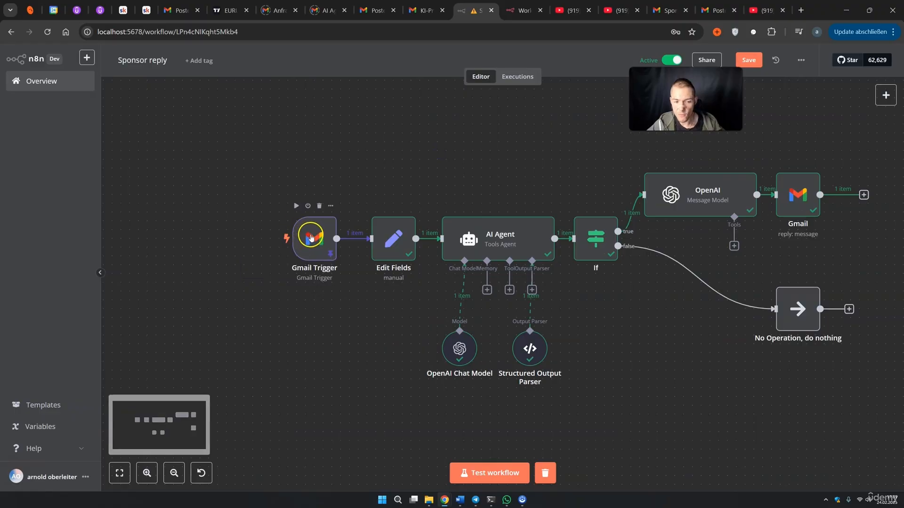
# Review the Gmail Trigger and Edit Fields node settings
pyautogui.doubleClick(304, 235)
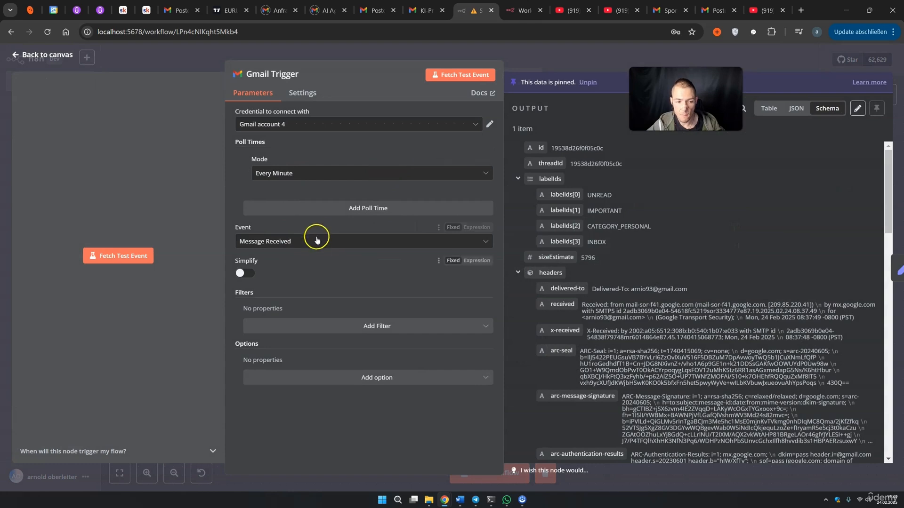
pyautogui.click(530, 61)
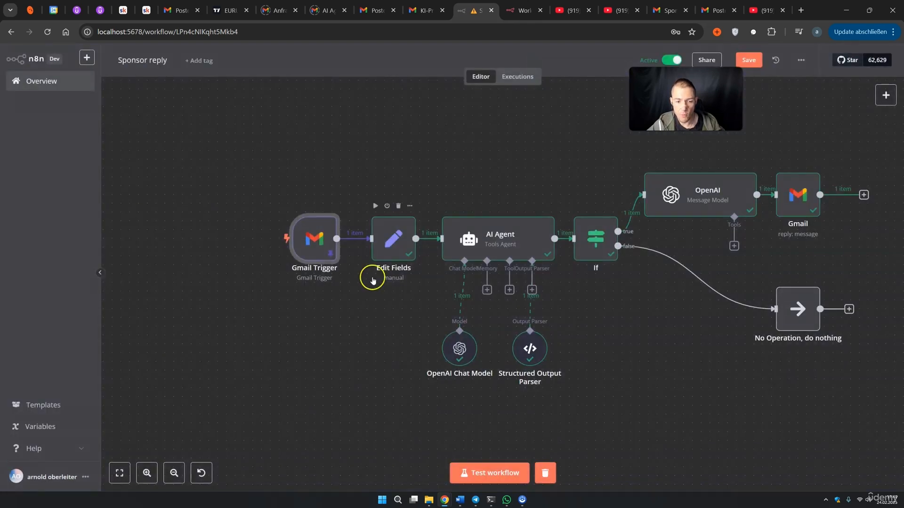
pyautogui.doubleClick(390, 241)
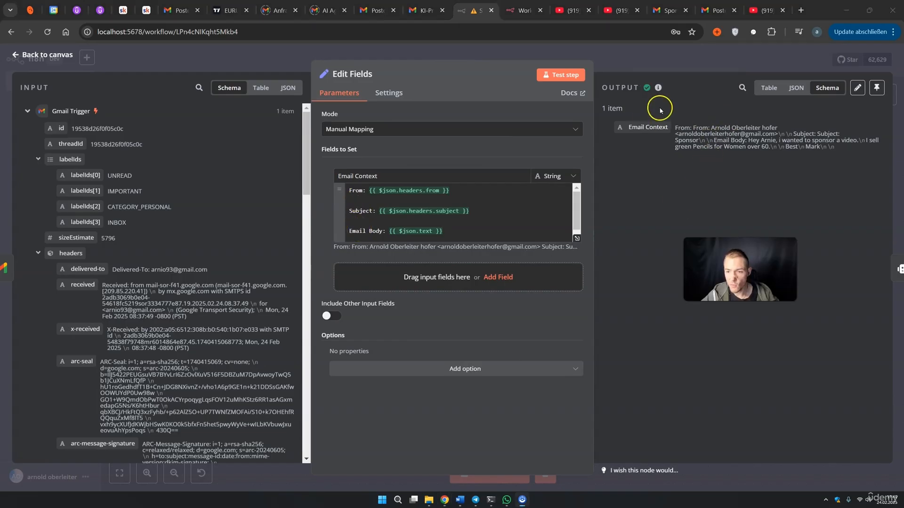
pyautogui.click(637, 66)
# Review the AI Agent's expanded sponsorship-classification prompt, including Email Context and output field descriptions
pyautogui.doubleClick(490, 251)
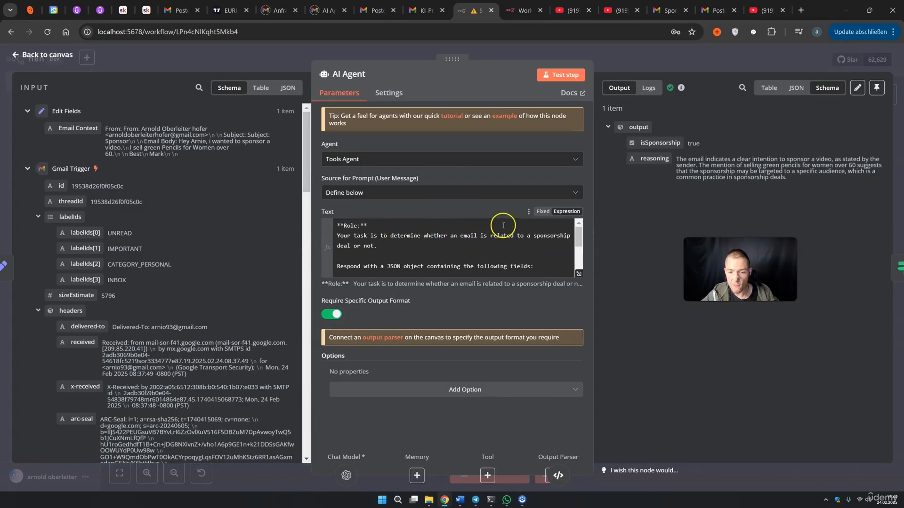
pyautogui.click(578, 273)
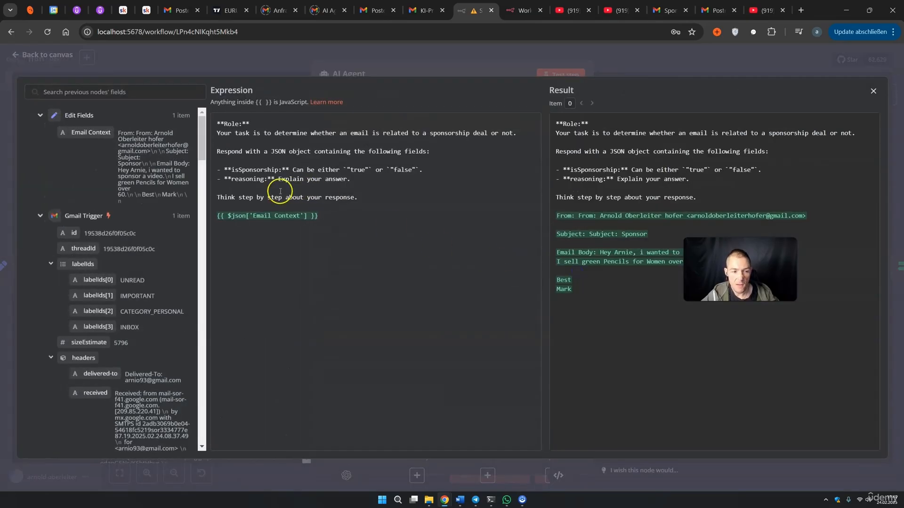
pyautogui.moveTo(338, 214); pyautogui.dragTo(239, 208)
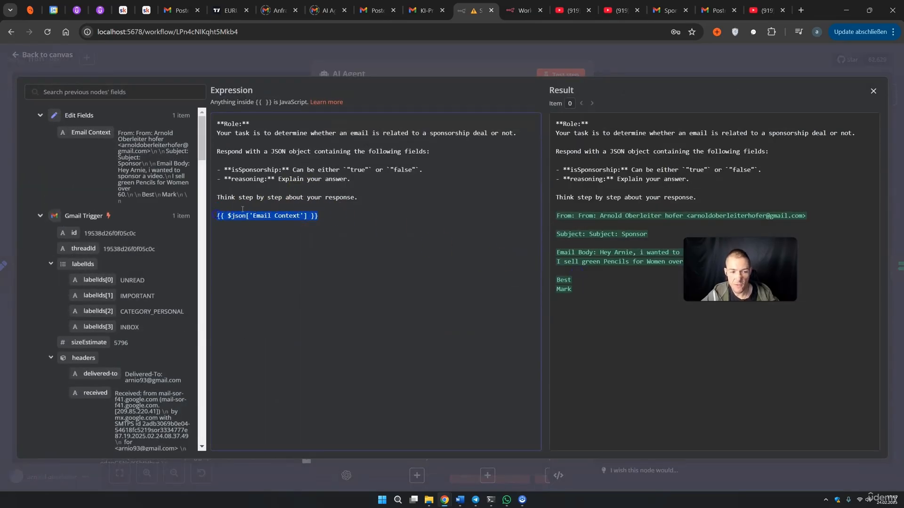
pyautogui.click(264, 174)
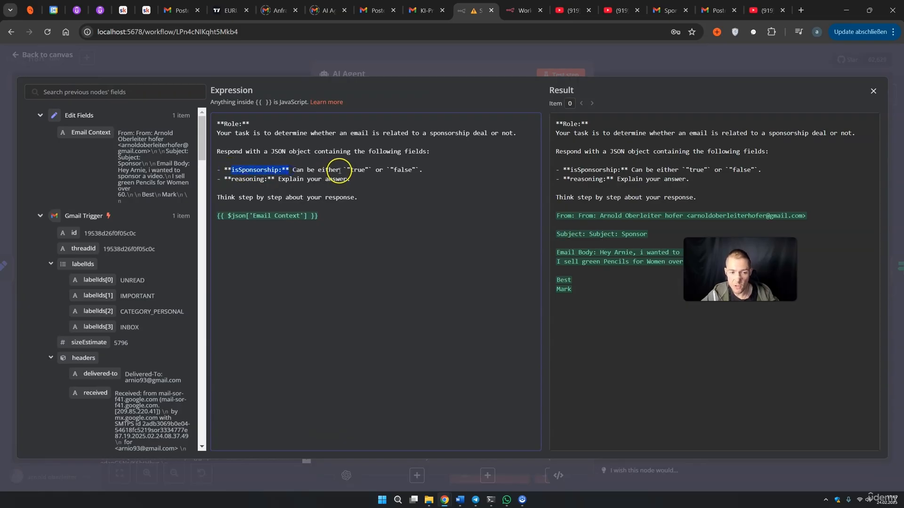
pyautogui.moveTo(264, 179); pyautogui.dragTo(327, 179)
pyautogui.moveTo(317, 216); pyautogui.dragTo(218, 207)
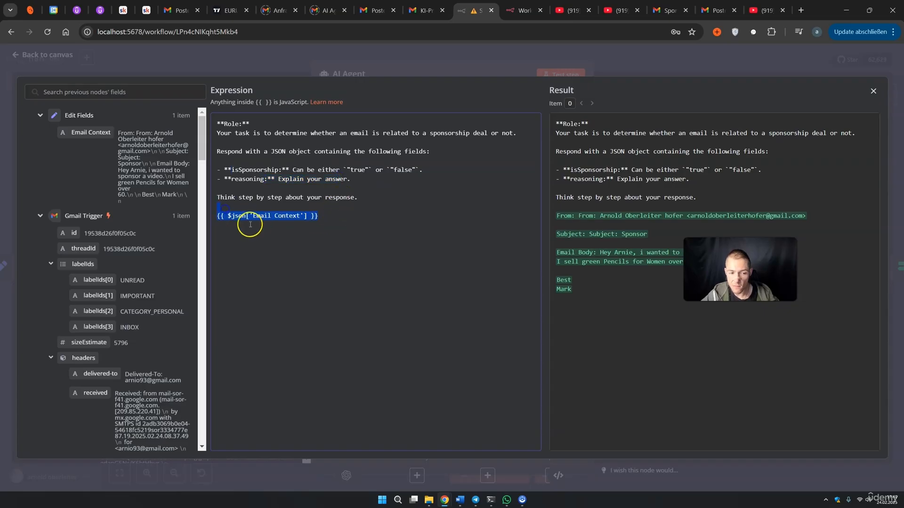
pyautogui.click(632, 72)
pyautogui.click(633, 71)
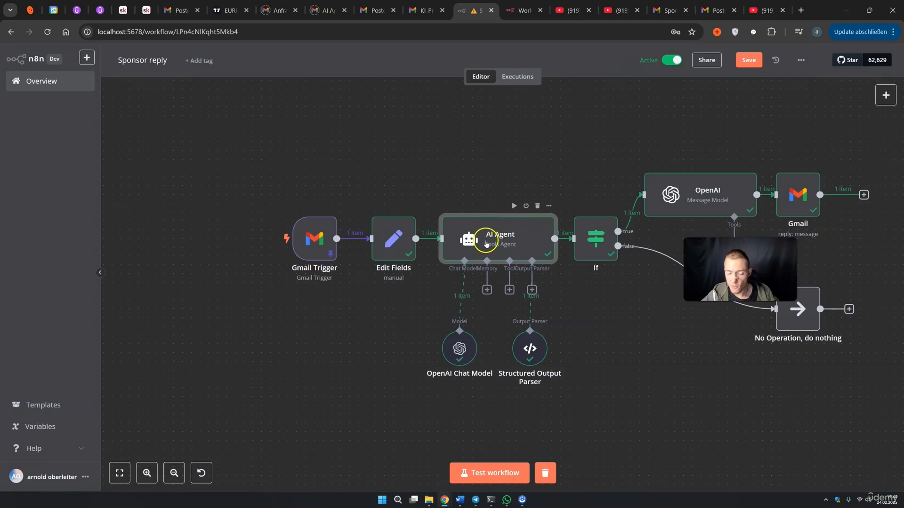
pyautogui.click(530, 346)
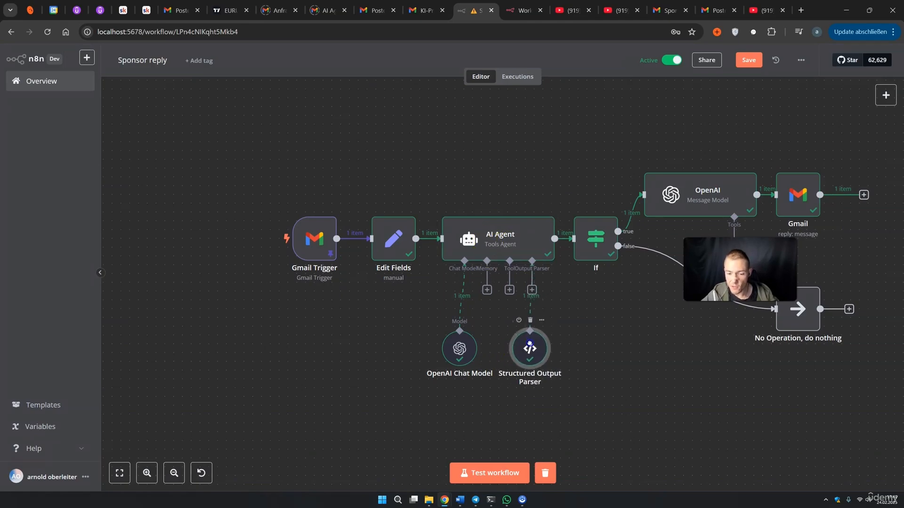
pyautogui.moveTo(620, 344); pyautogui.dragTo(616, 344)
pyautogui.hscroll(3, 617, 344)
pyautogui.doubleClick(525, 244)
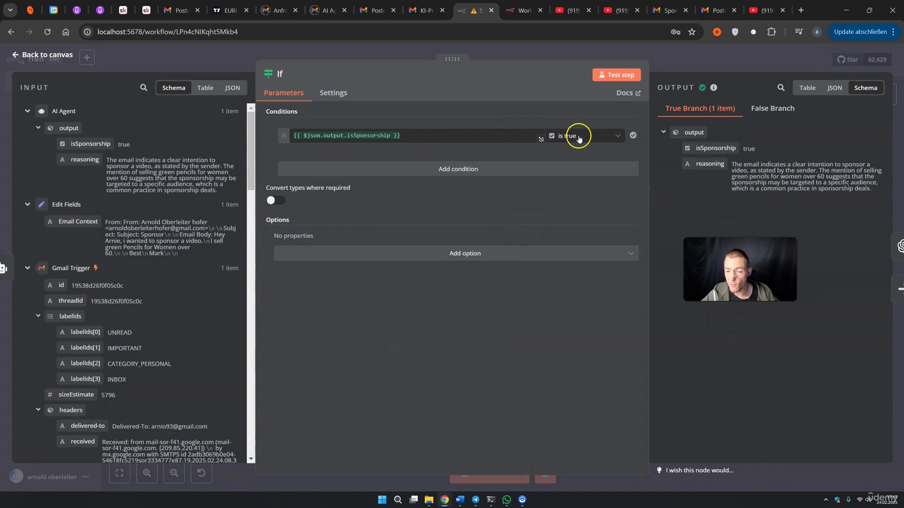
pyautogui.click(678, 57)
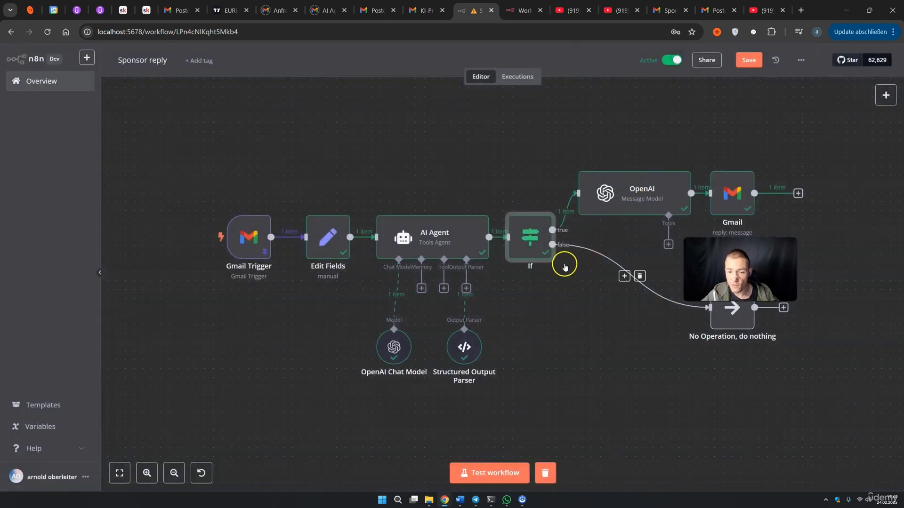
pyautogui.doubleClick(632, 193)
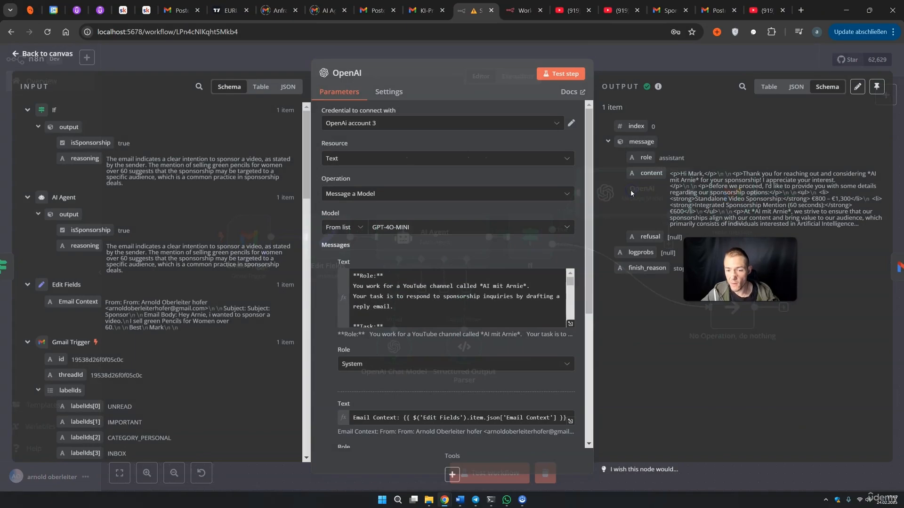
pyautogui.moveTo(490, 316); pyautogui.dragTo(422, 342)
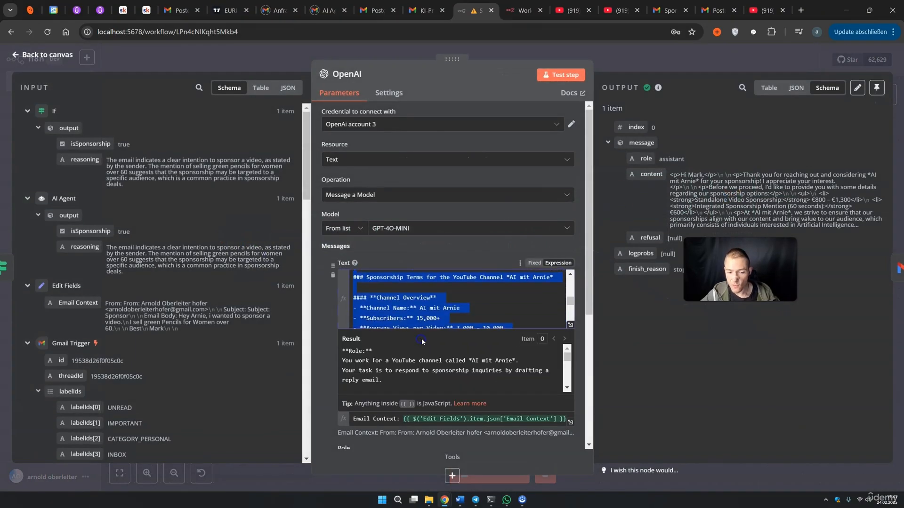
pyautogui.click(676, 67)
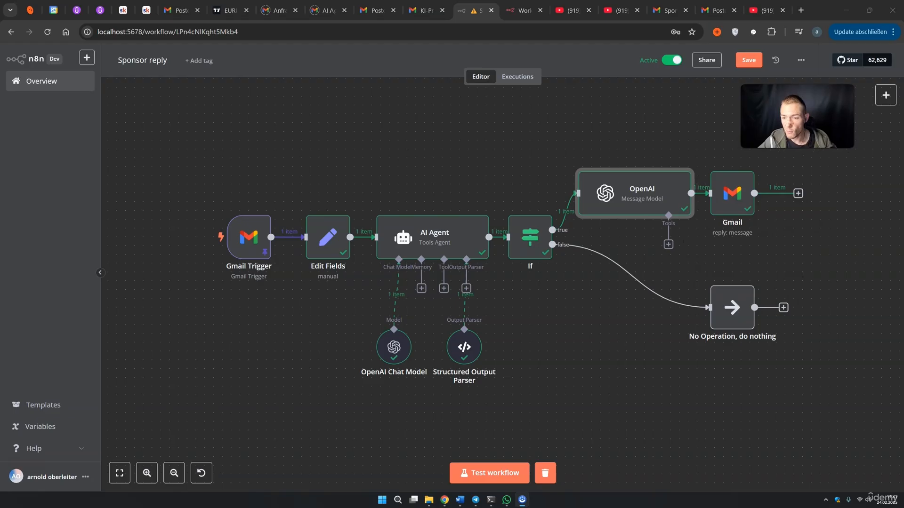
pyautogui.doubleClick(741, 203)
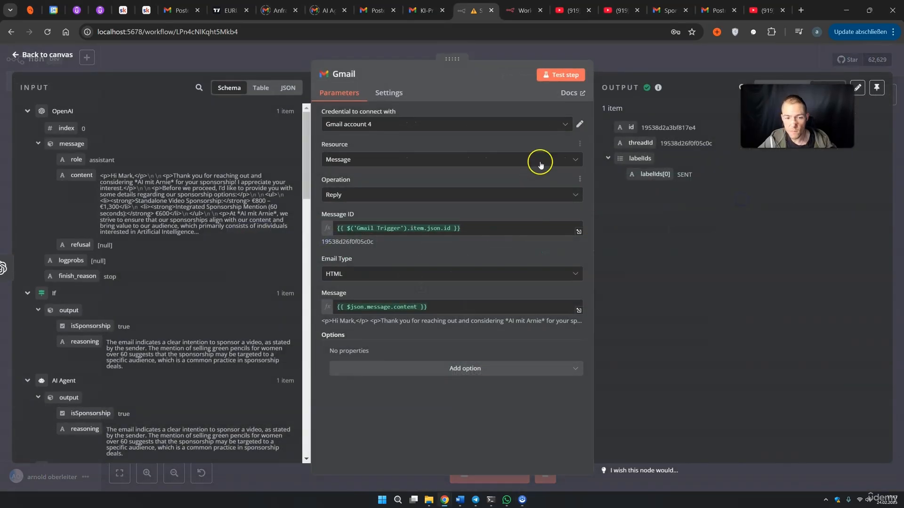
pyautogui.click(659, 66)
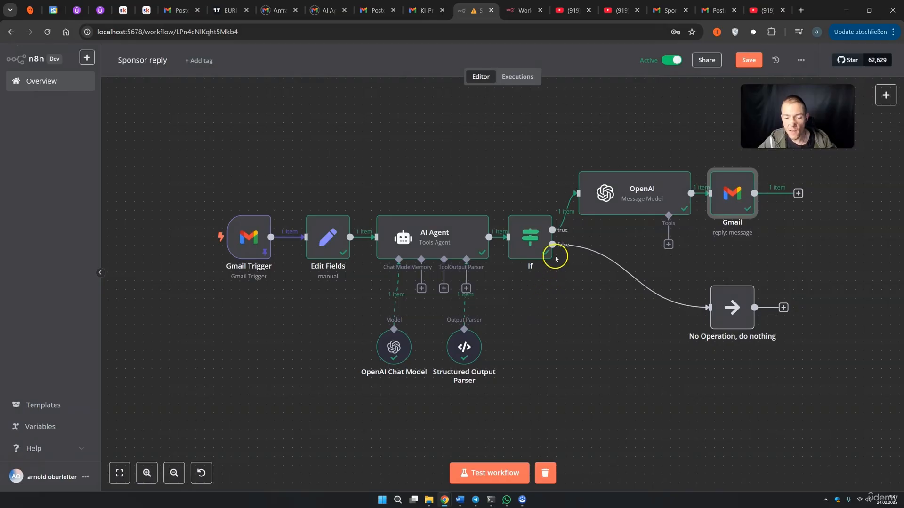